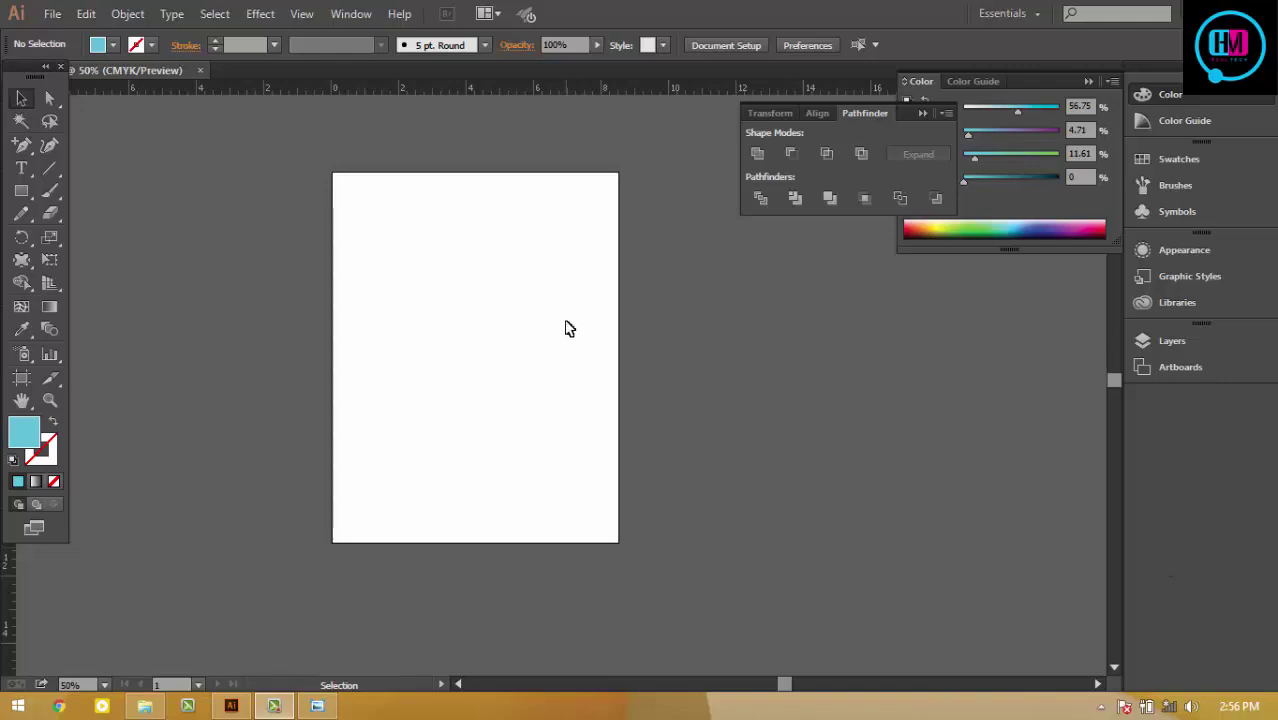
Step: Pan and zoom around the page and briefly check the reference brochure image
key("space")
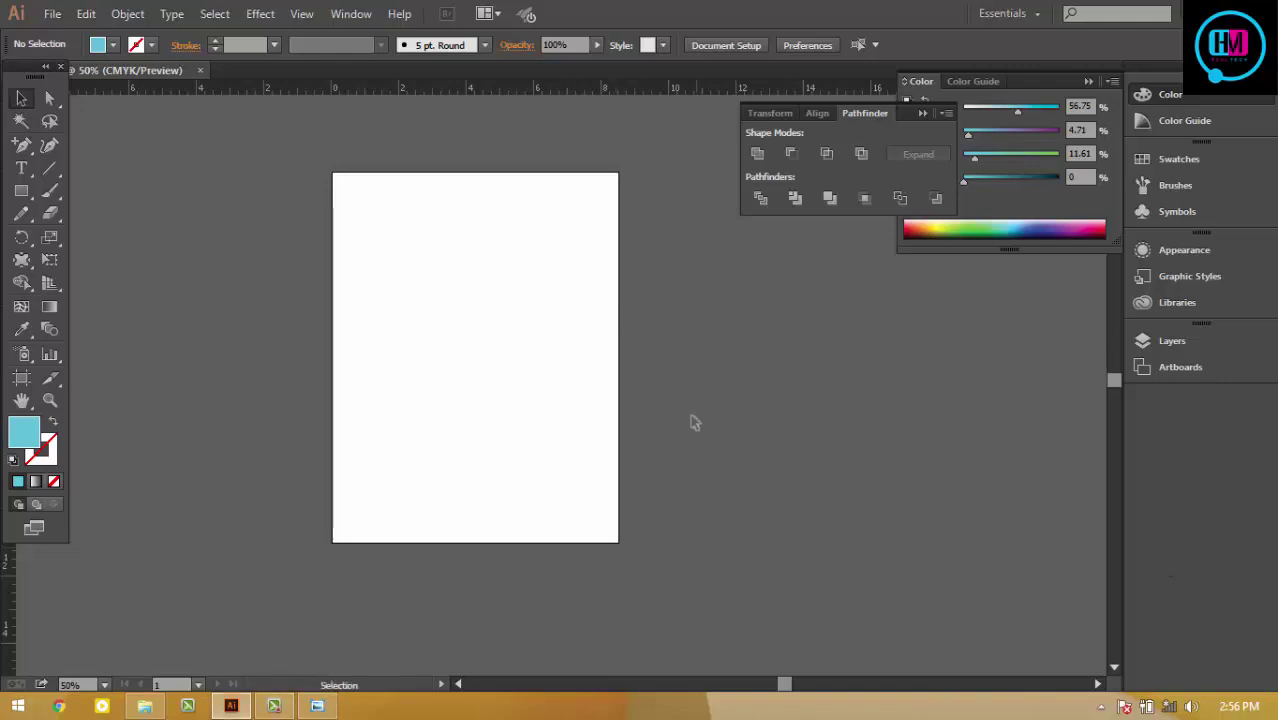
mouse_move(695, 422)
left_mouse_down()
mouse_move(899, 400)
mouse_move(838, 485)
mouse_move(779, 440)
left_mouse_up()
key("ctrl+plus")
left_click(318, 708)
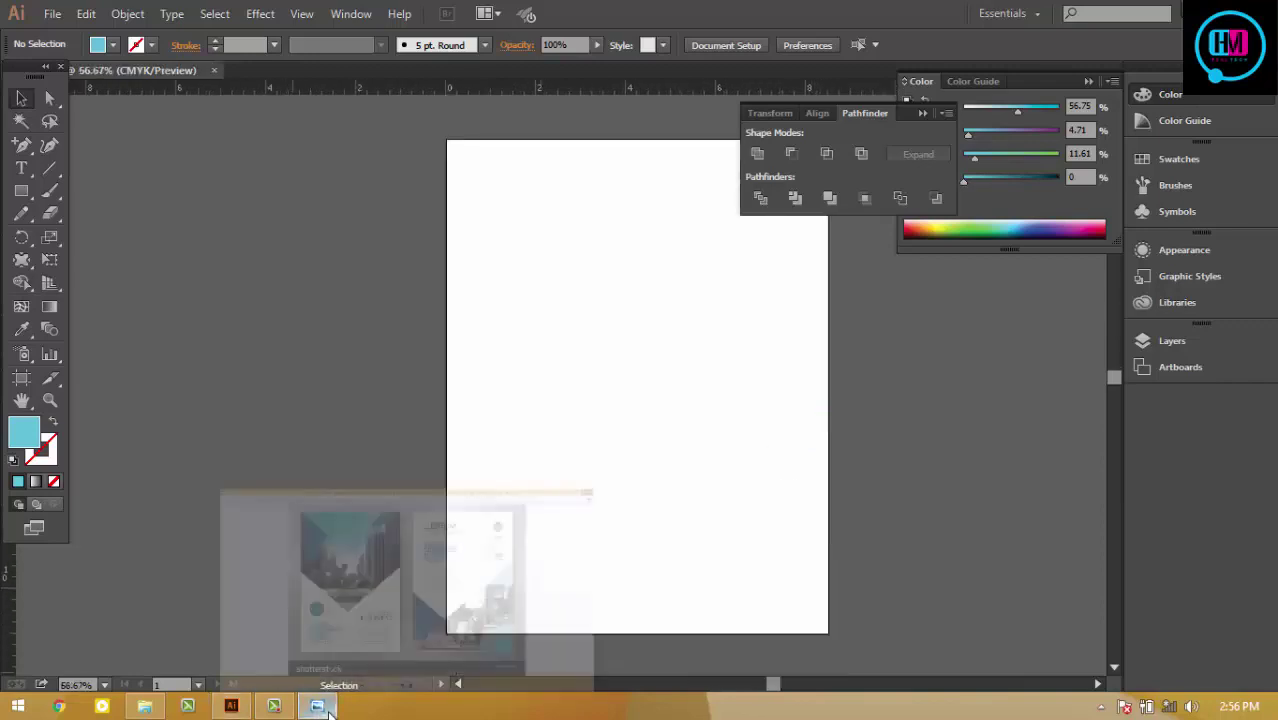
left_click(322, 708)
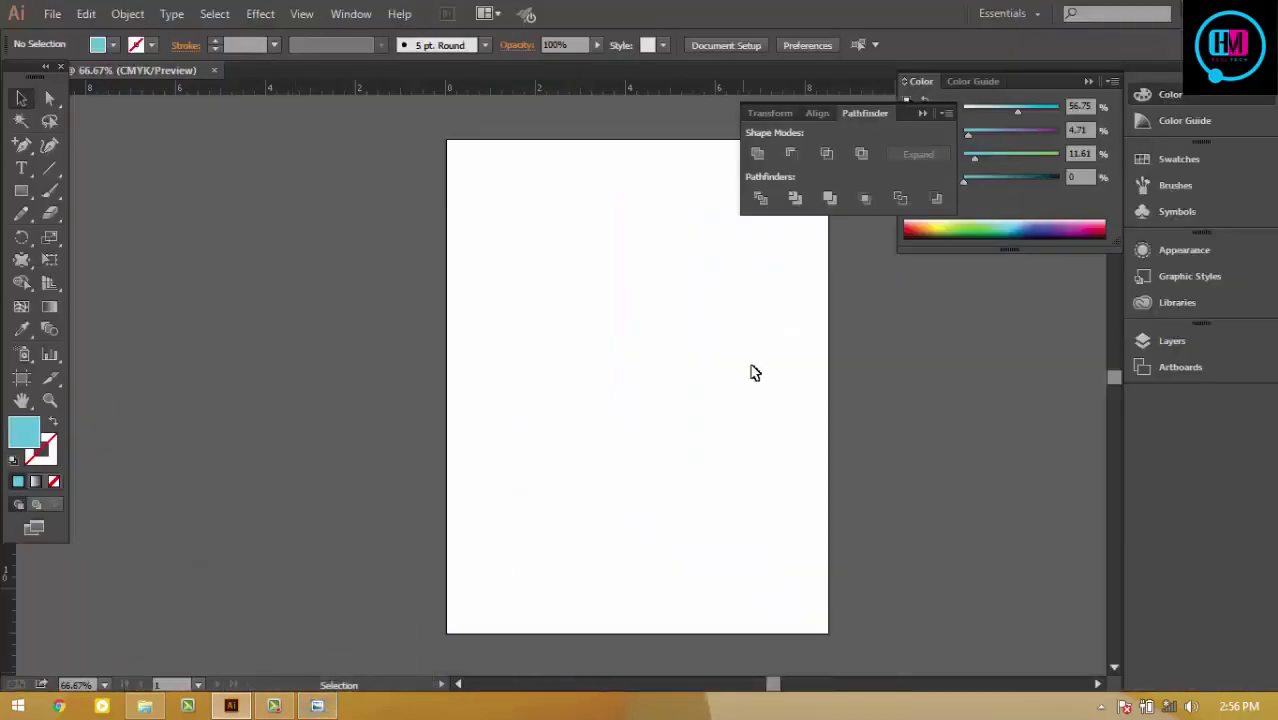
mouse_move(754, 372)
left_mouse_down()
mouse_move(552, 471)
mouse_move(576, 397)
left_mouse_up()
key("ctrl+minus")
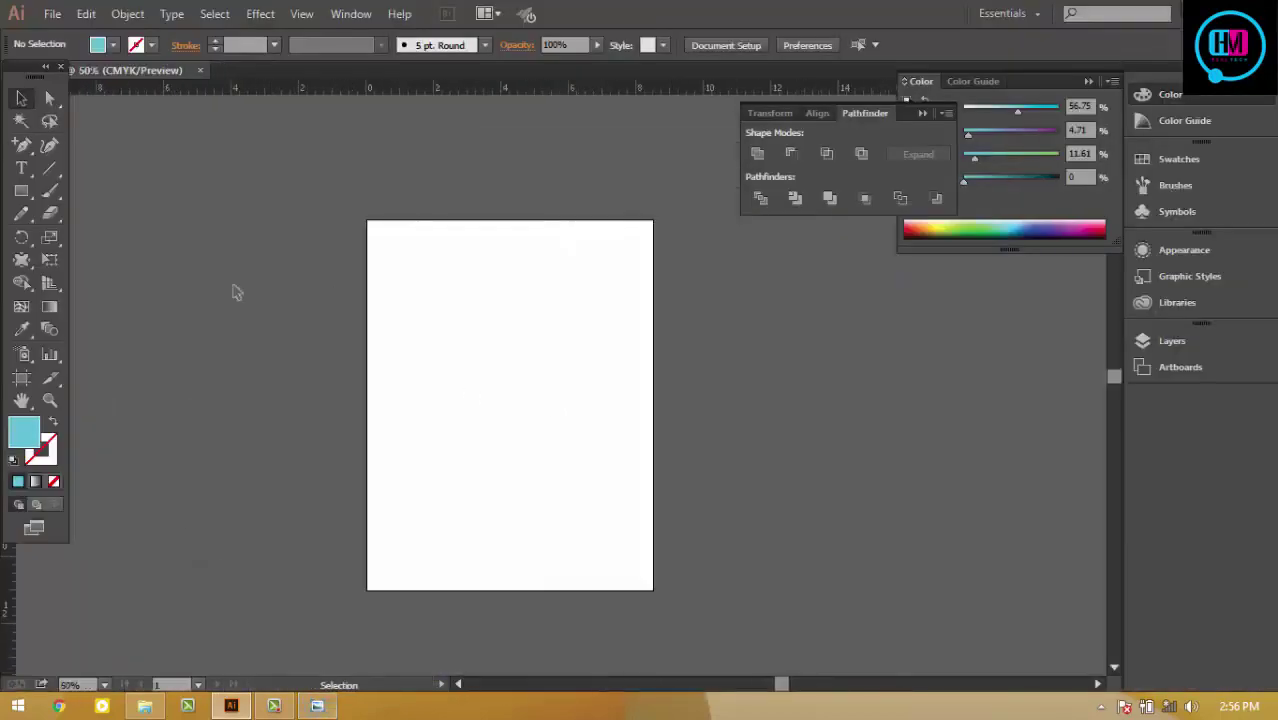
Step: Draw a large square and rotate it 45° into a diamond, deleting a stray rectangle
left_click(21, 190)
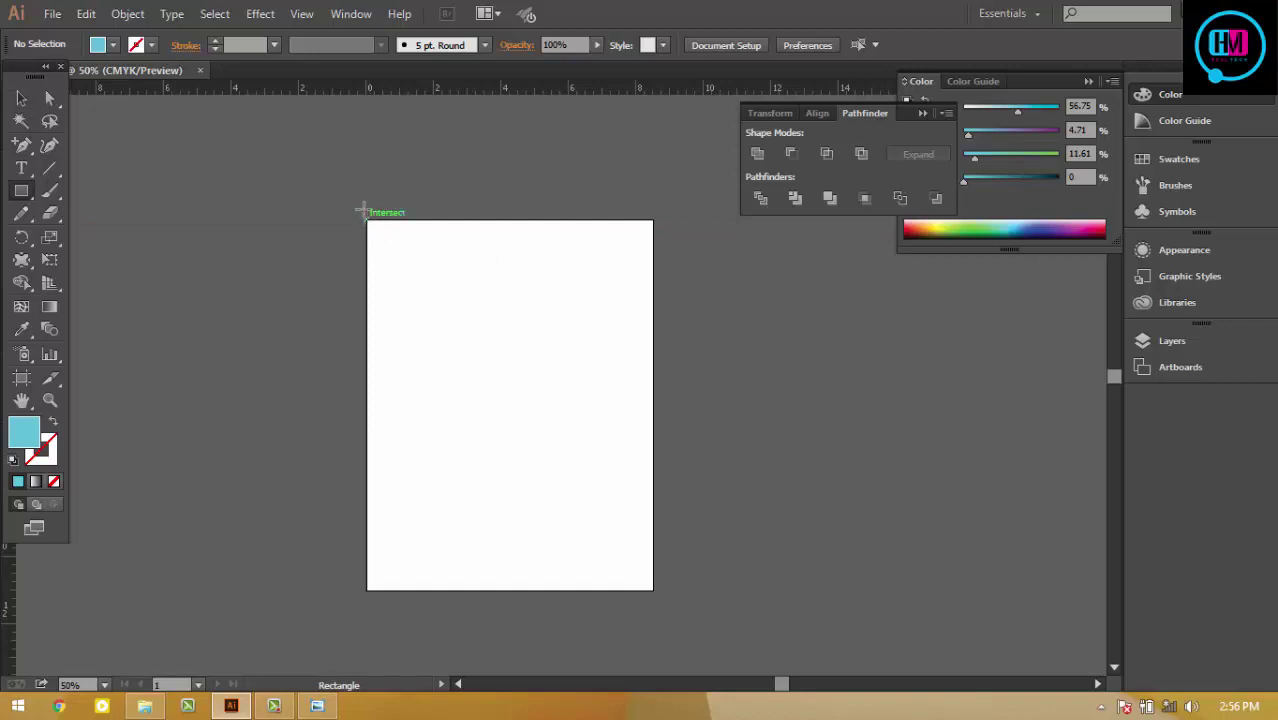
mouse_move(341, 184)
left_mouse_down()
mouse_move(713, 517)
mouse_move(500, 343)
left_mouse_up()
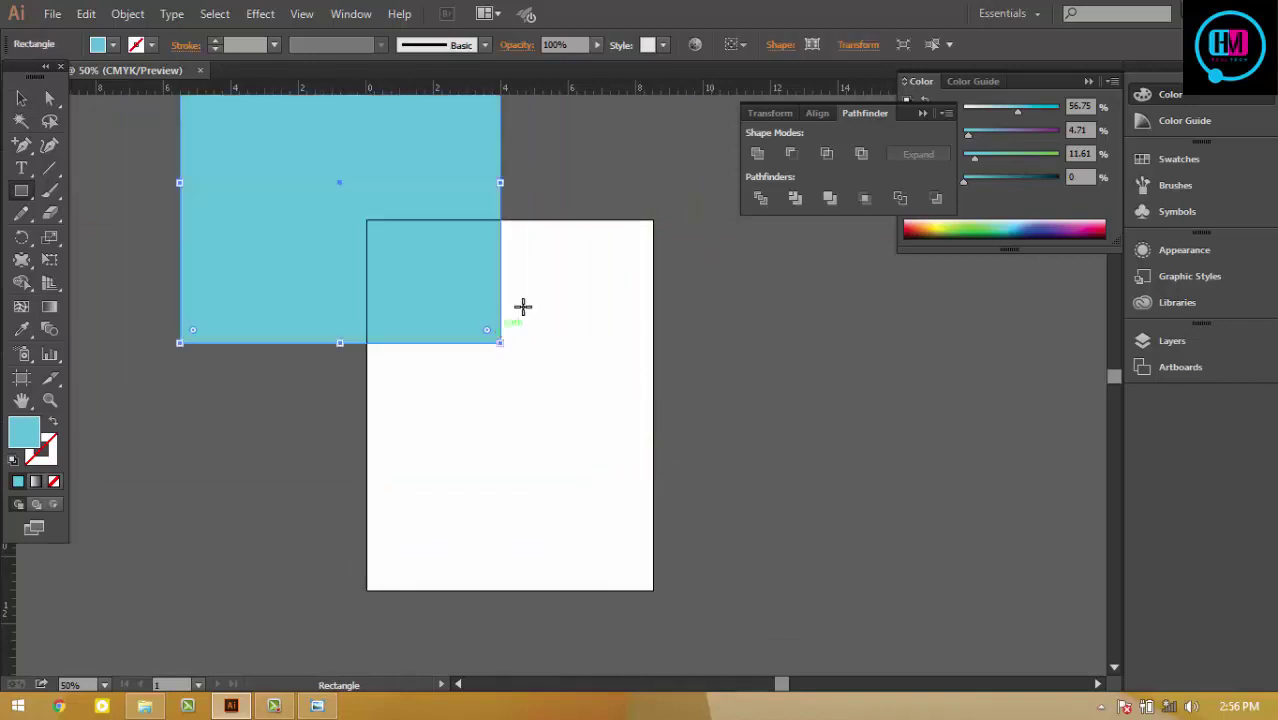
scroll(523, 306, "up", 3)
scroll(523, 306, "left", 2)
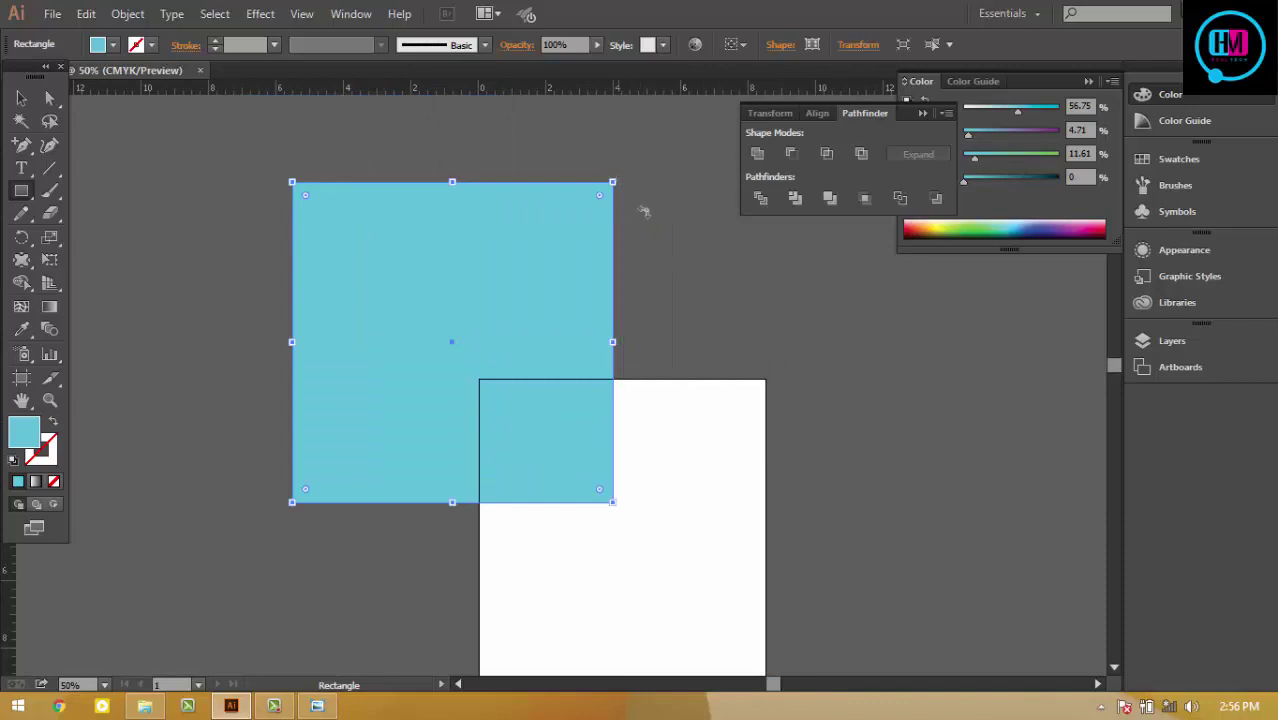
left_click_drag(644, 211, 716, 405)
left_click_drag(605, 375, 612, 392)
left_click_drag(464, 296, 693, 465)
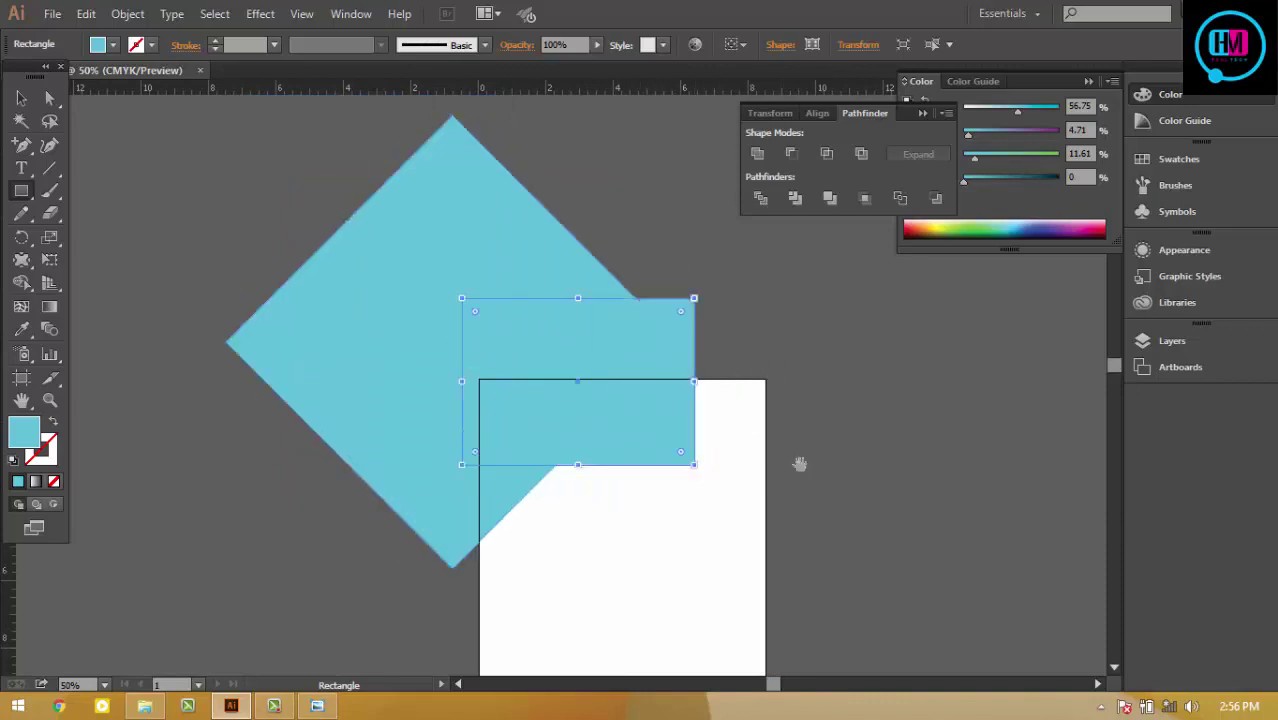
key("Delete")
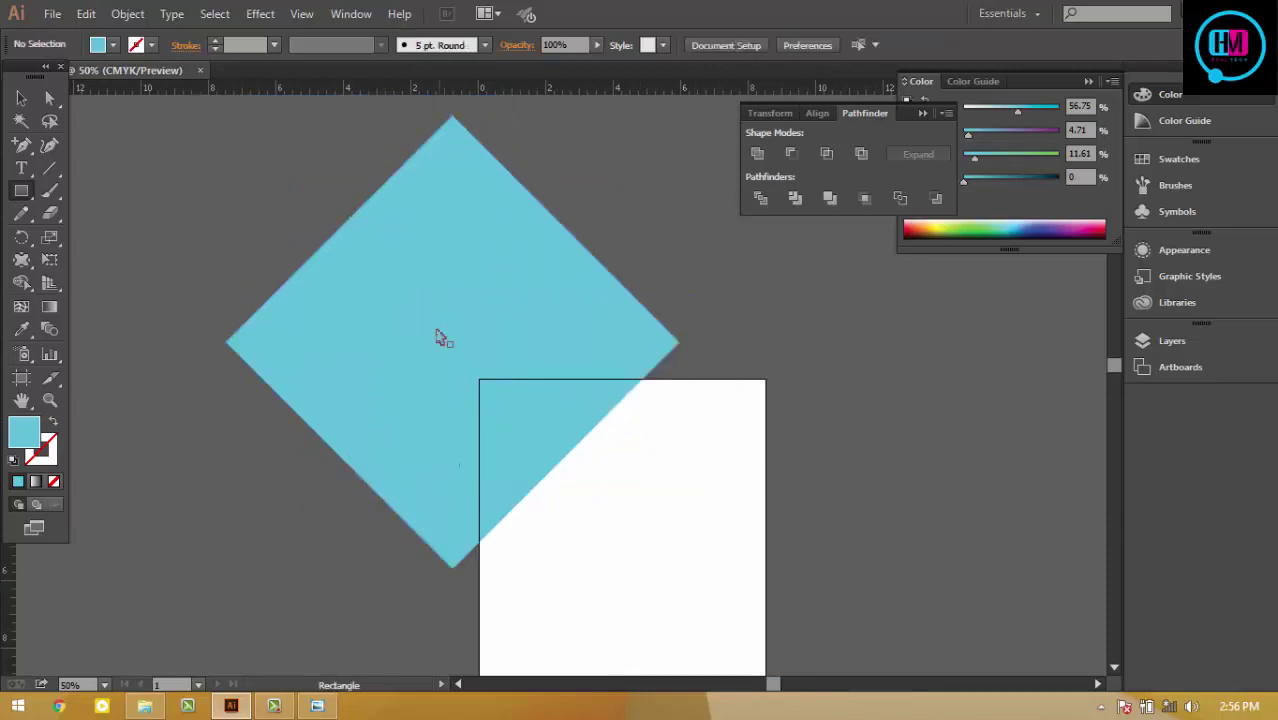
Step: Move the diamond over the page, centre it horizontally and nudge it left and down
key("v")
left_click_drag(447, 346, 654, 504)
left_click_drag(917, 544, 693, 322)
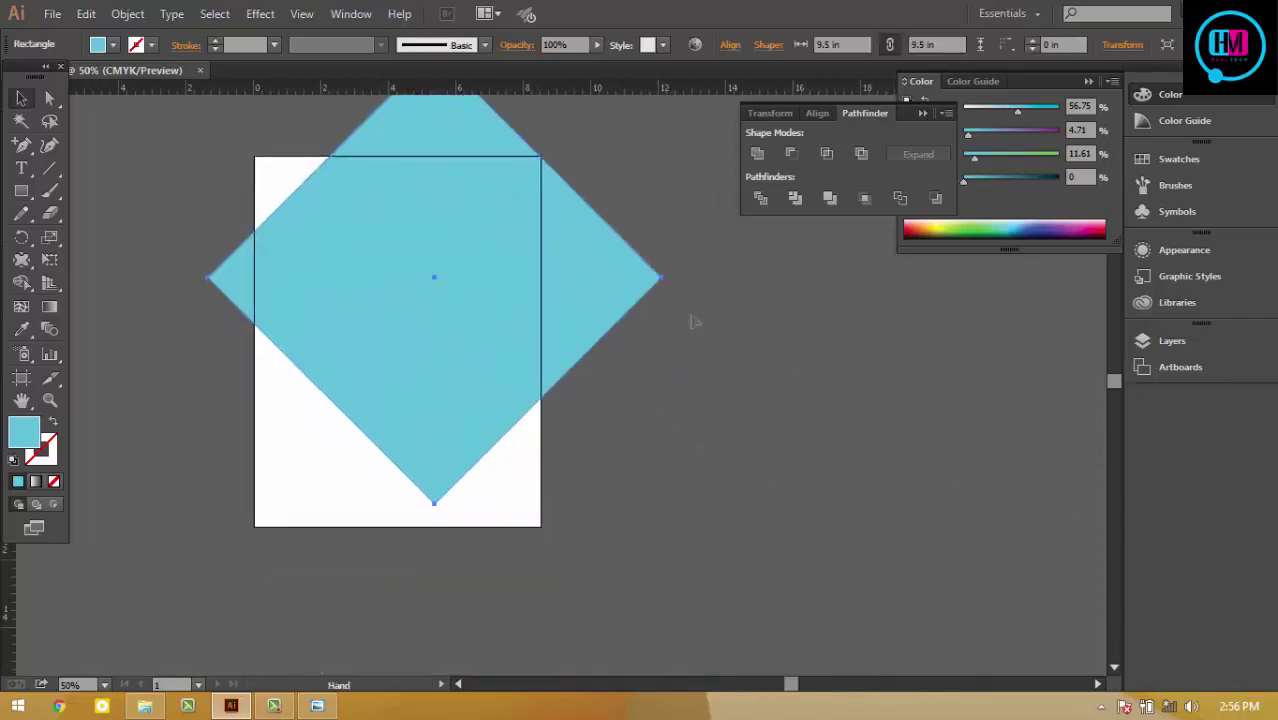
mouse_move(579, 397)
left_mouse_down()
mouse_move(591, 353)
mouse_move(597, 407)
left_mouse_up()
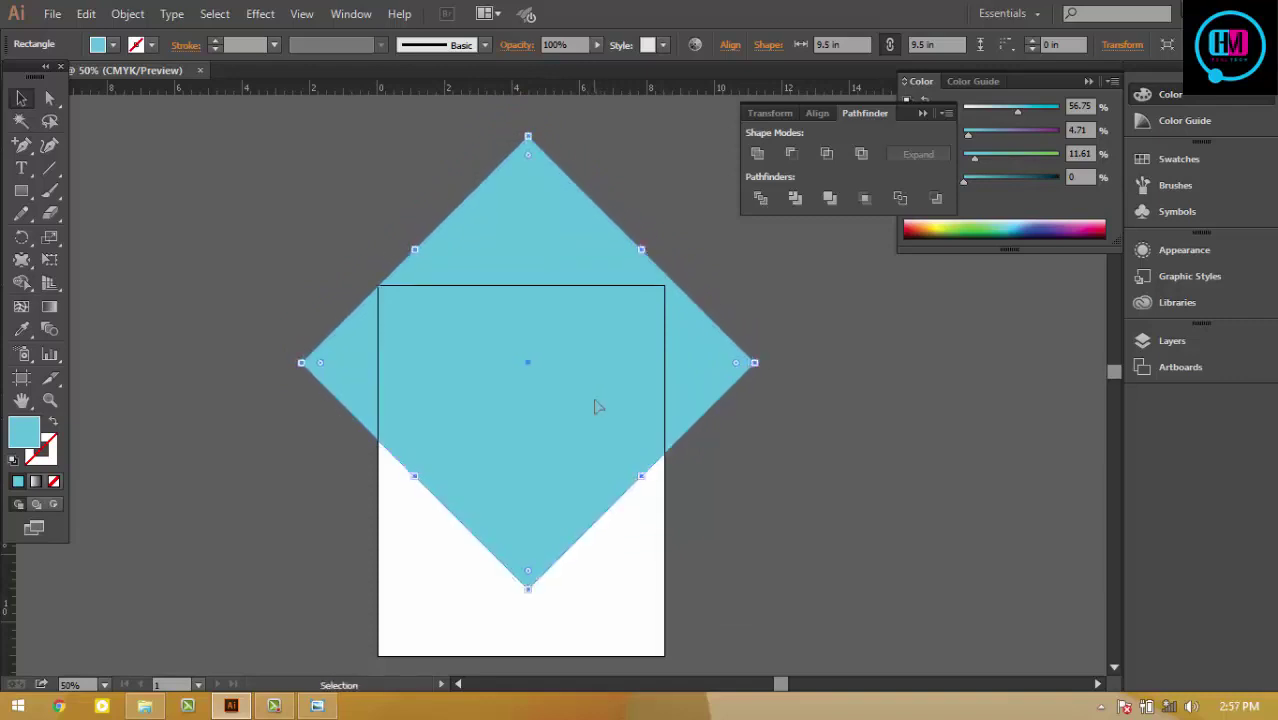
key("Left")
key("Left")
key("Left")
key("Left")
key("Left")
key("Left")
key("Left")
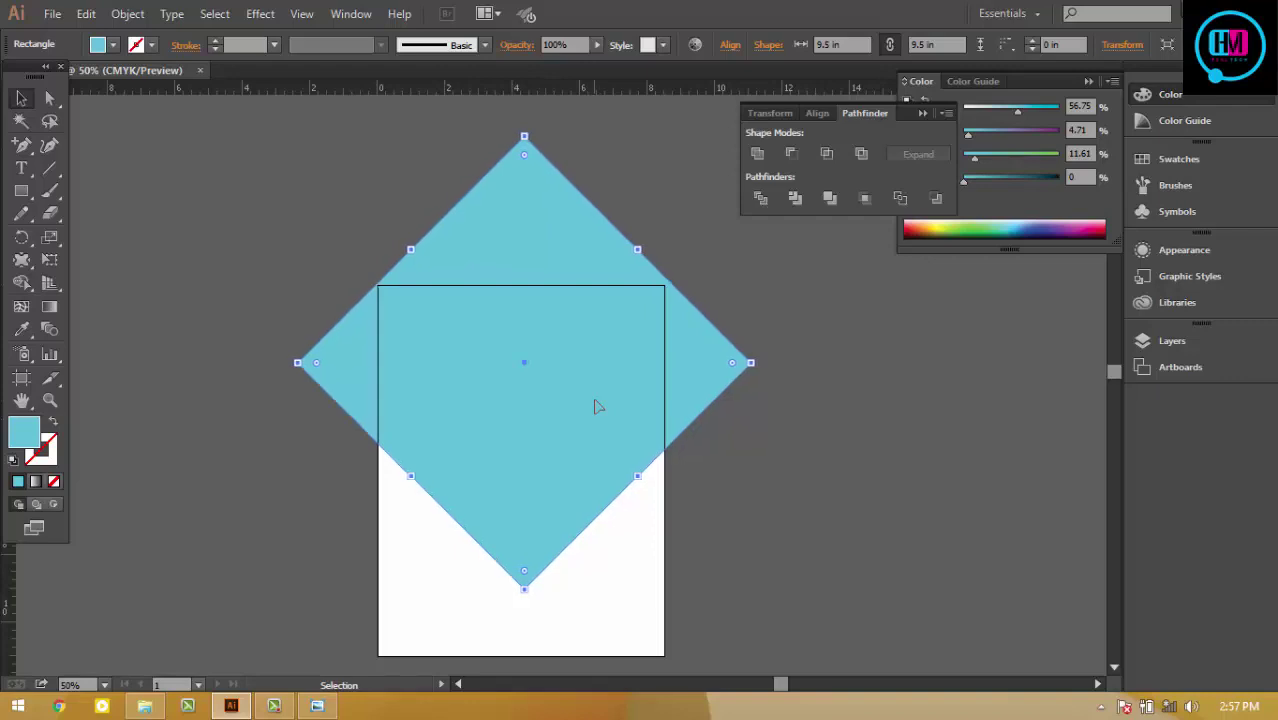
key("Left")
key("Left")
key("Left")
key("Down")
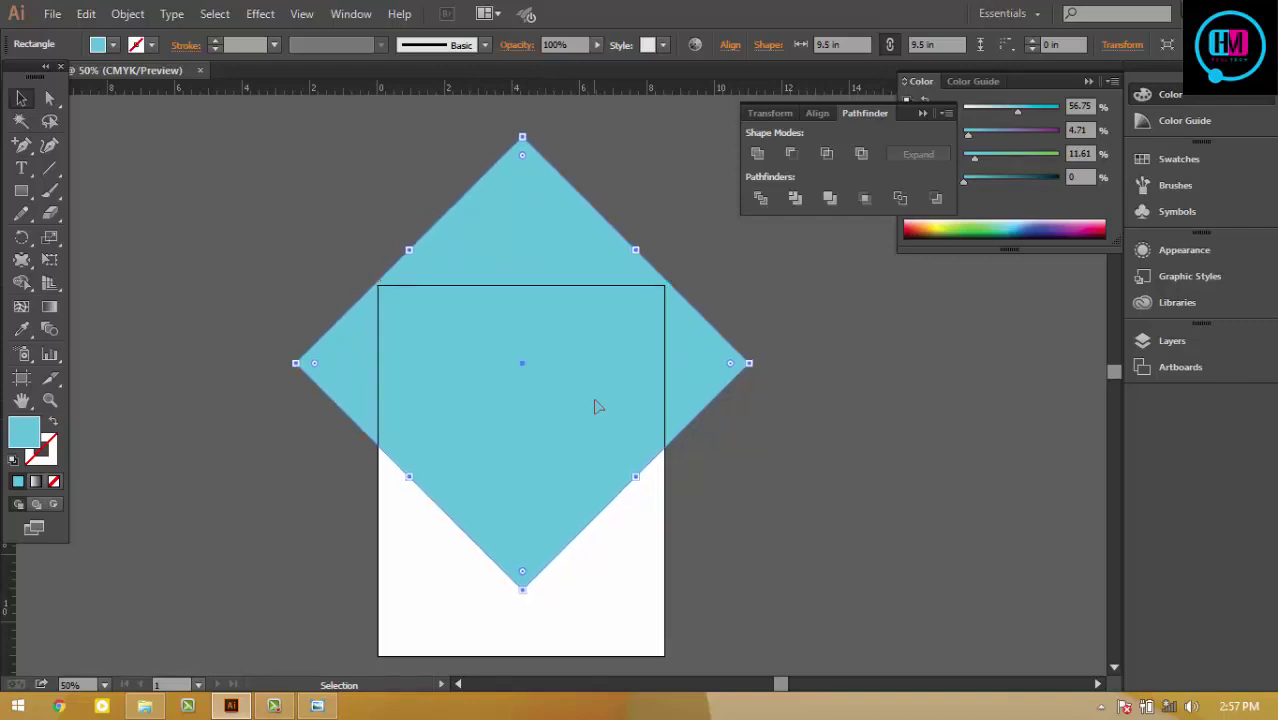
Step: Raise the diamond slightly and check its placement over the whole page
scroll(597, 406, "up", 1)
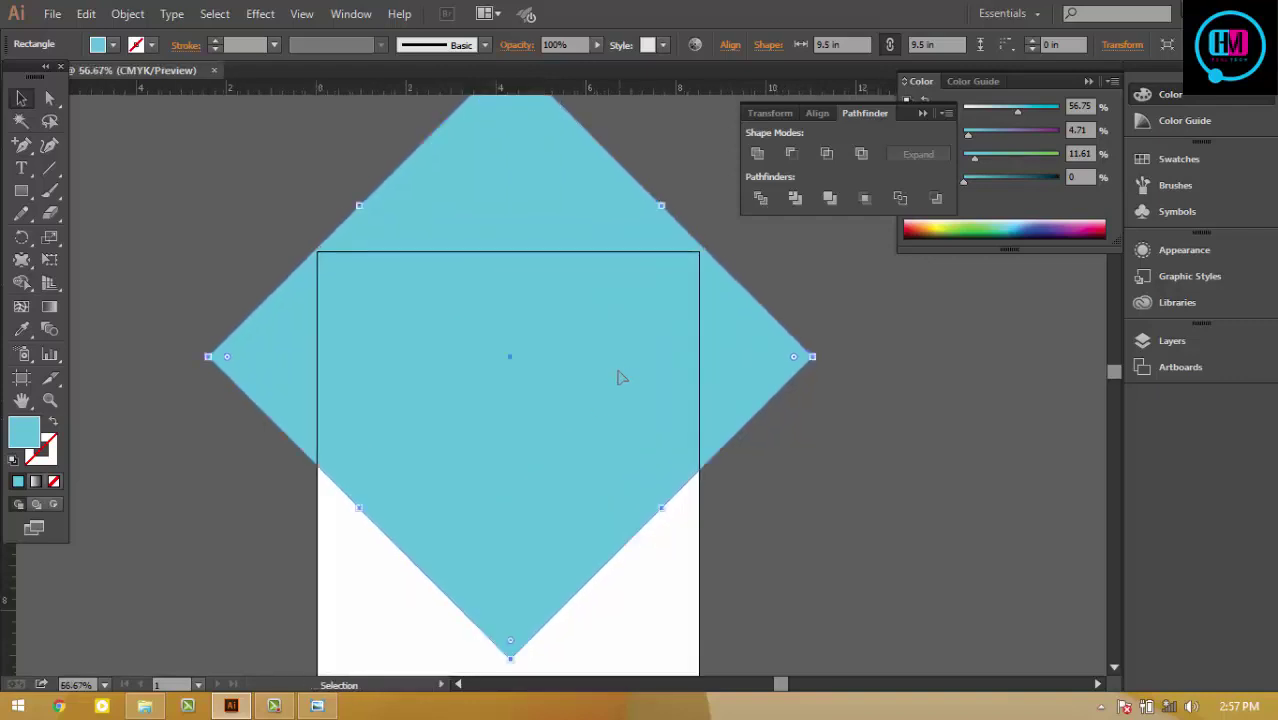
left_click_drag(618, 377, 627, 363)
left_click(877, 442)
key("ctrl+minus")
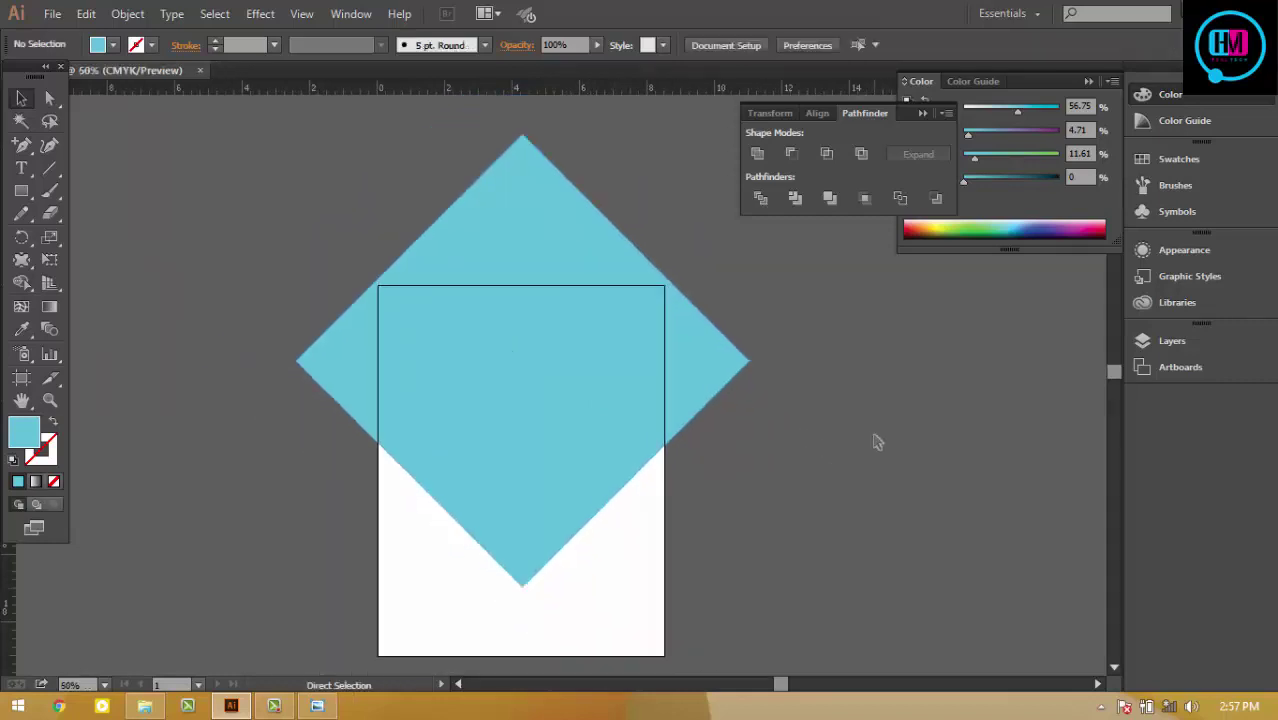
left_click(557, 360)
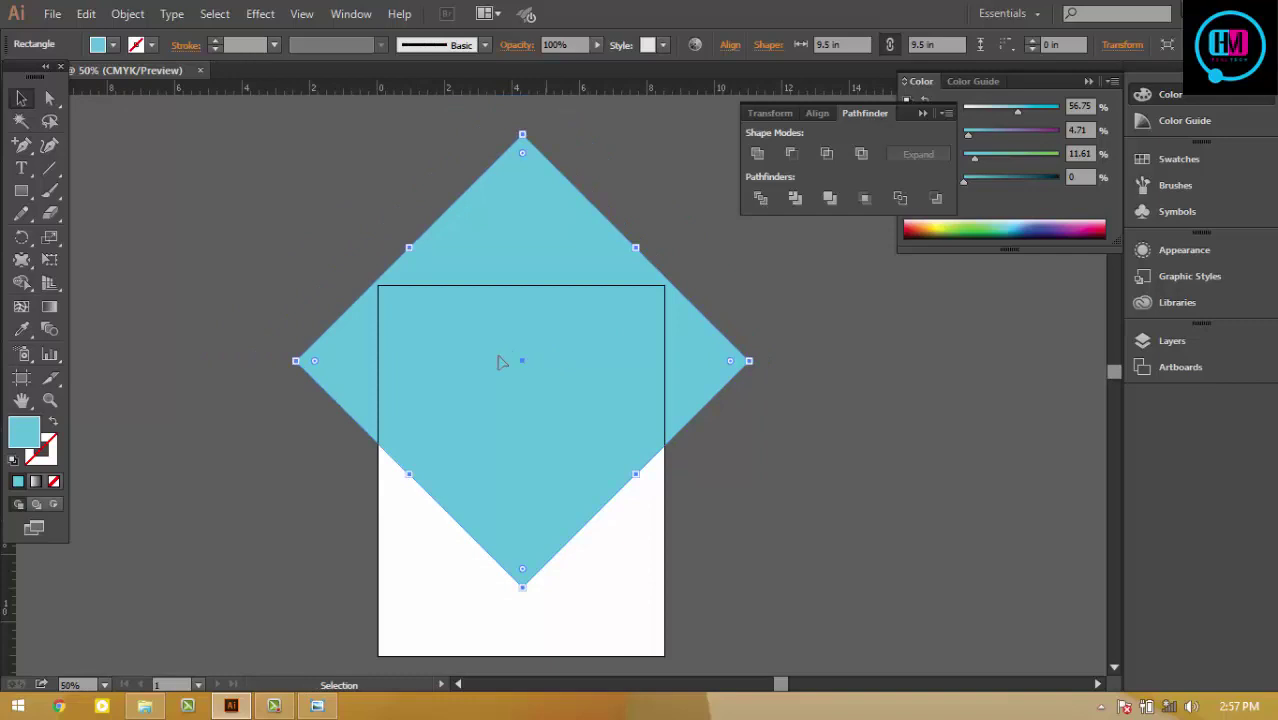
left_click(21, 191)
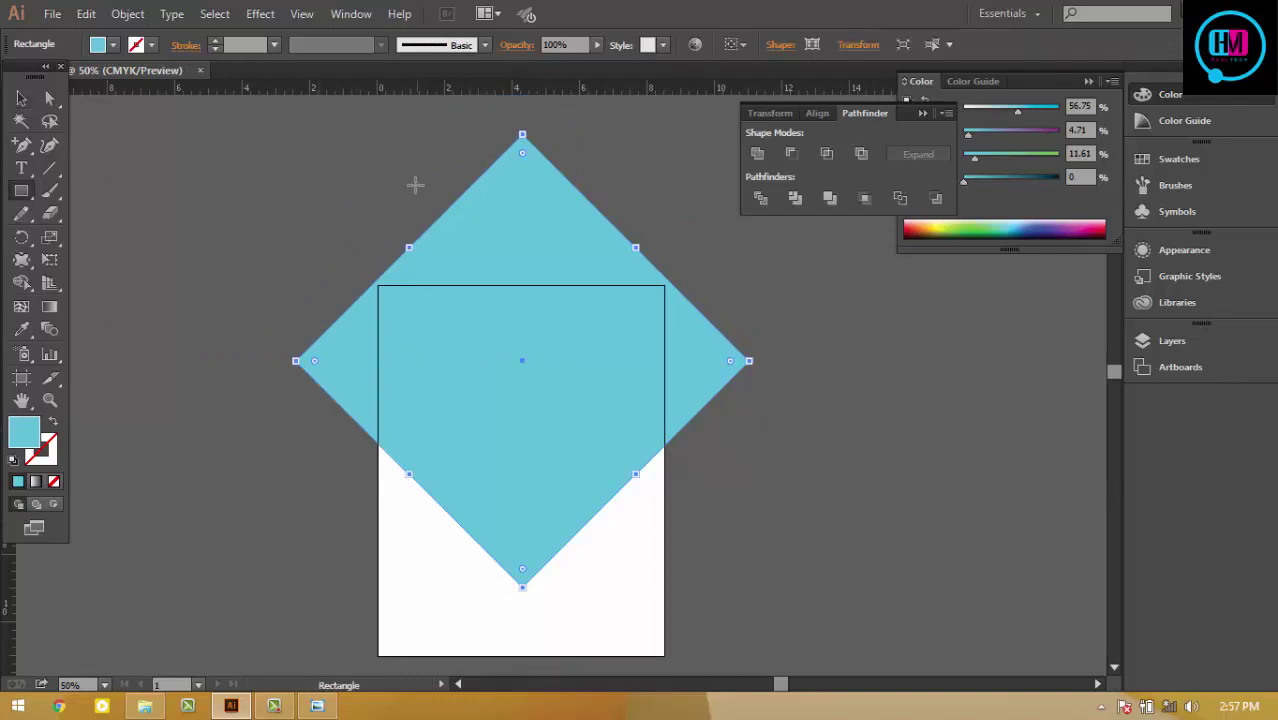
Step: Trim off the diamond's top tip above the page using a band and Shape Builder
left_click_drag(267, 149, 783, 284)
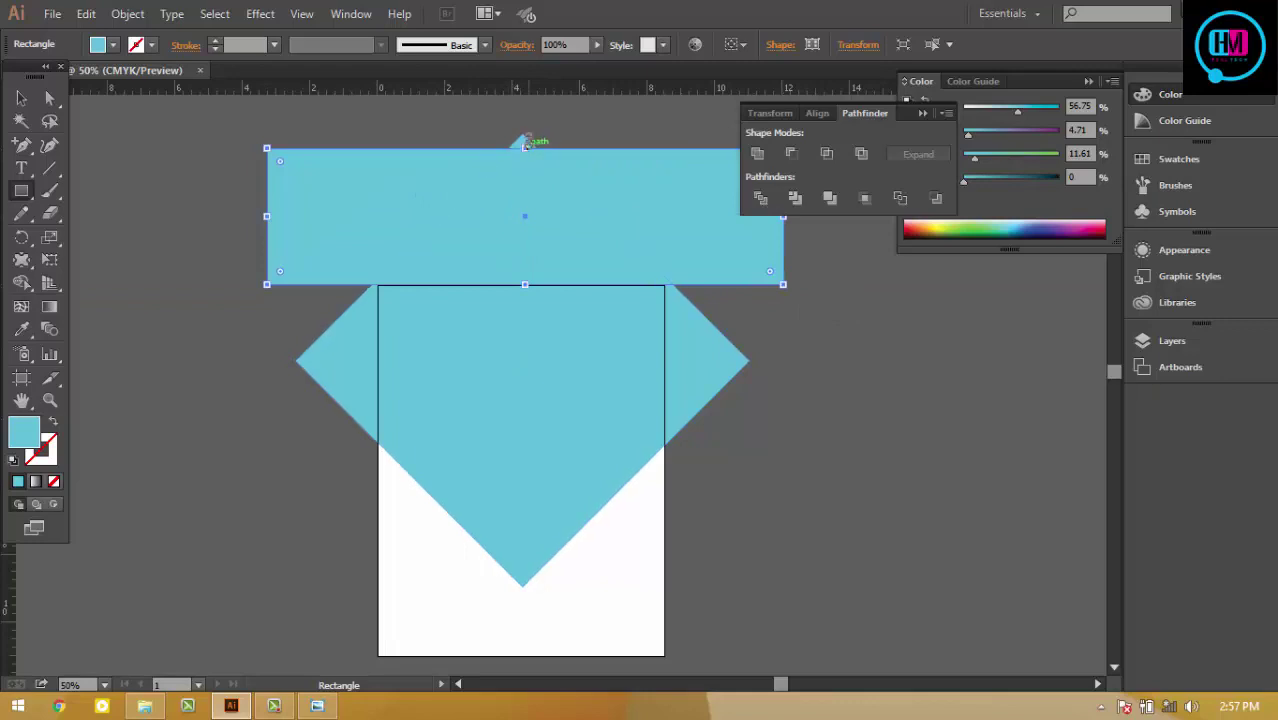
left_click_drag(527, 143, 527, 119)
left_click(21, 98)
left_click(220, 190)
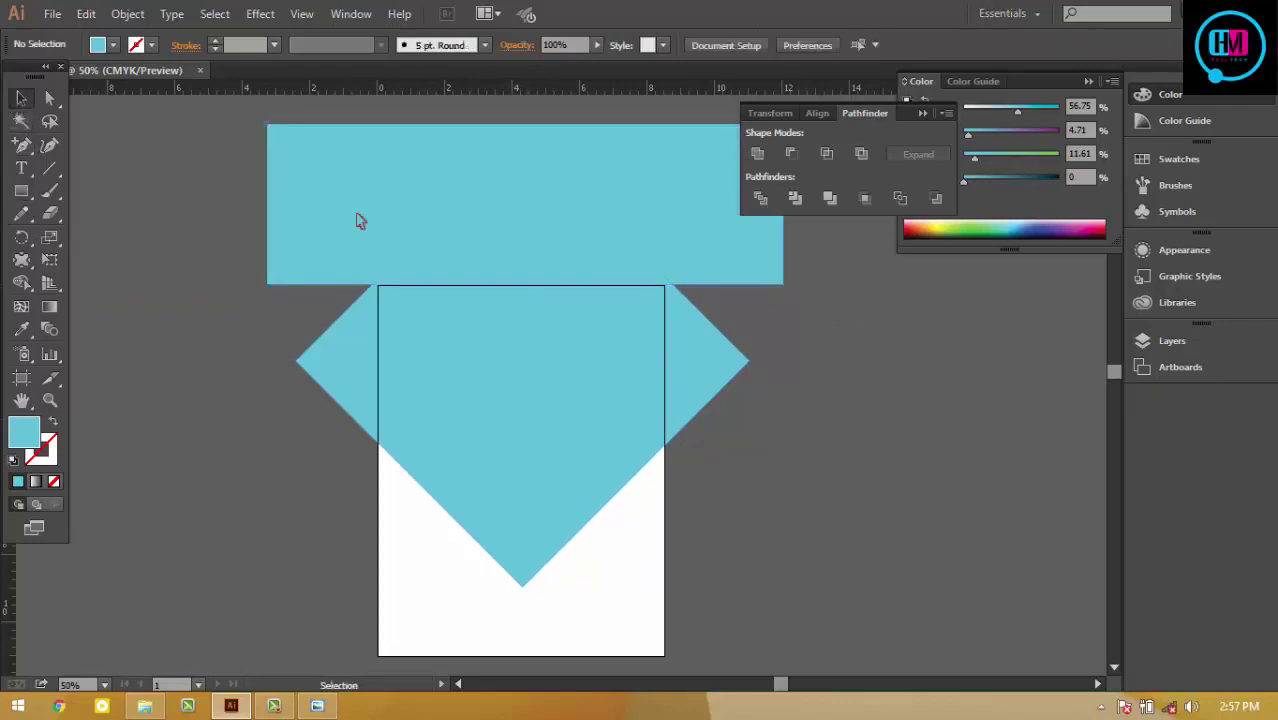
key("ctrl+a")
left_click(21, 282)
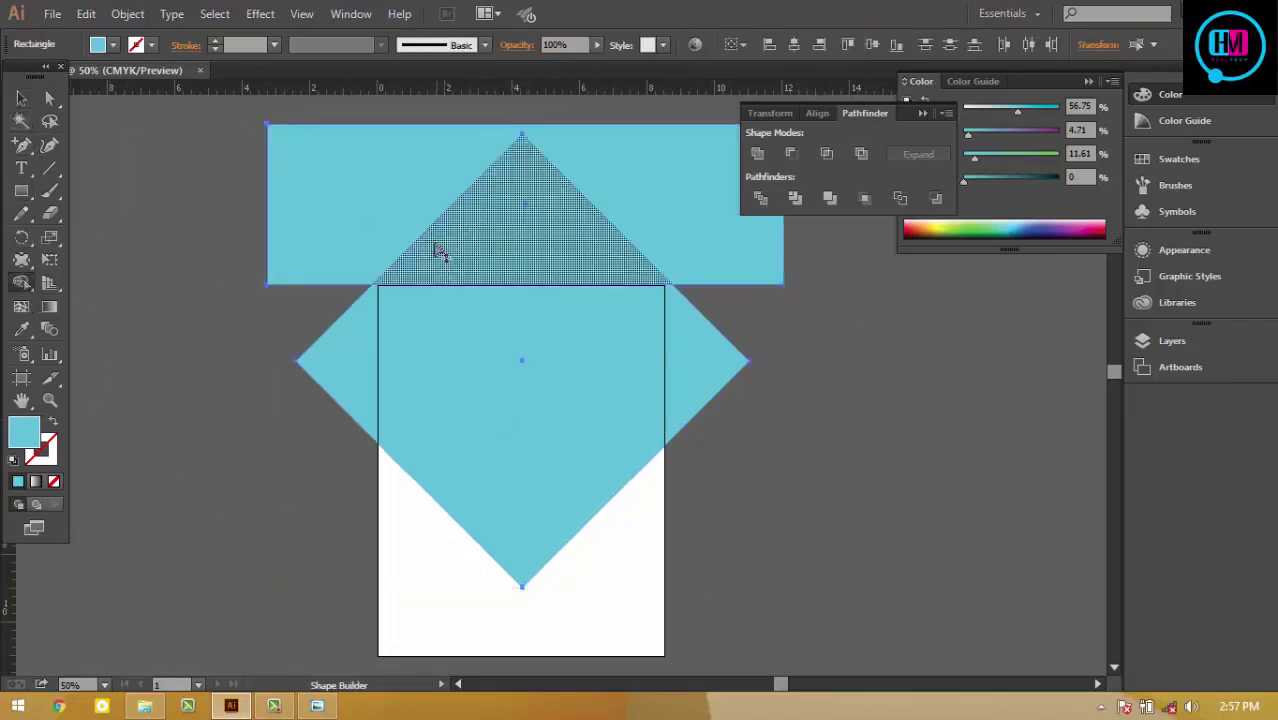
left_click_drag(286, 199, 705, 251)
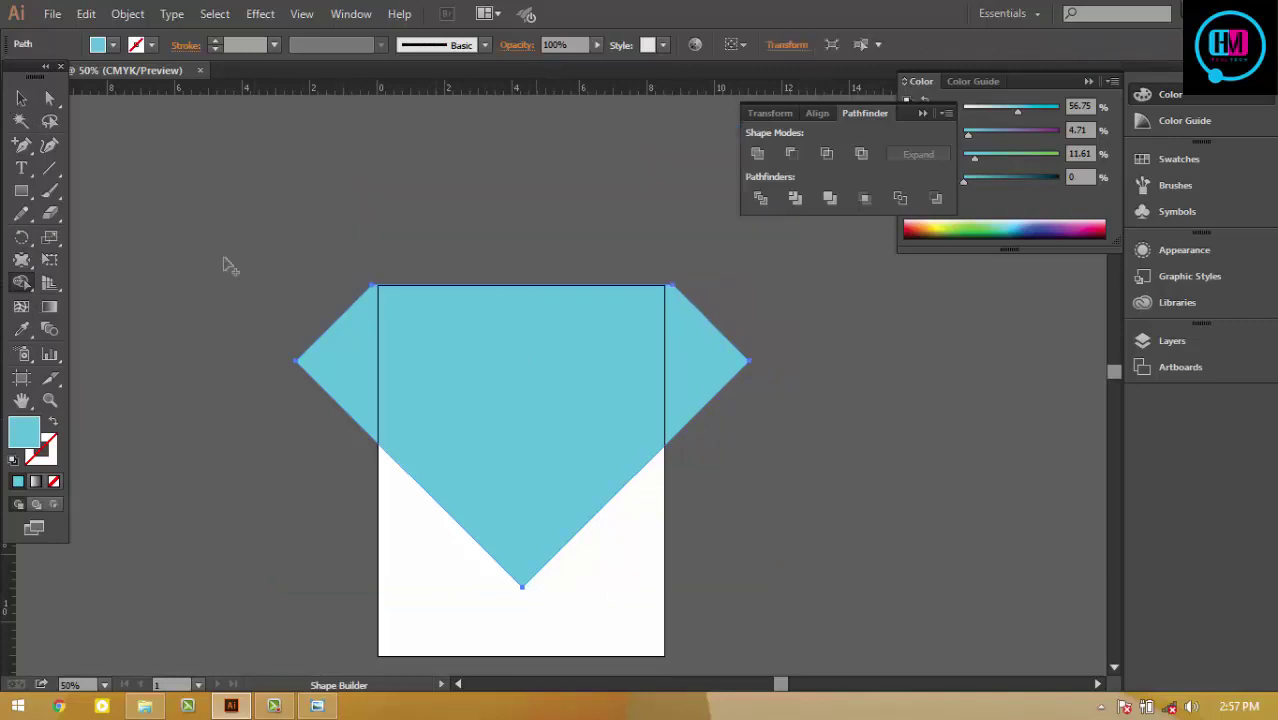
Step: Cut away the diamond's right corner with a tall rectangle and Shape Builder
left_click(21, 168)
left_click(21, 190)
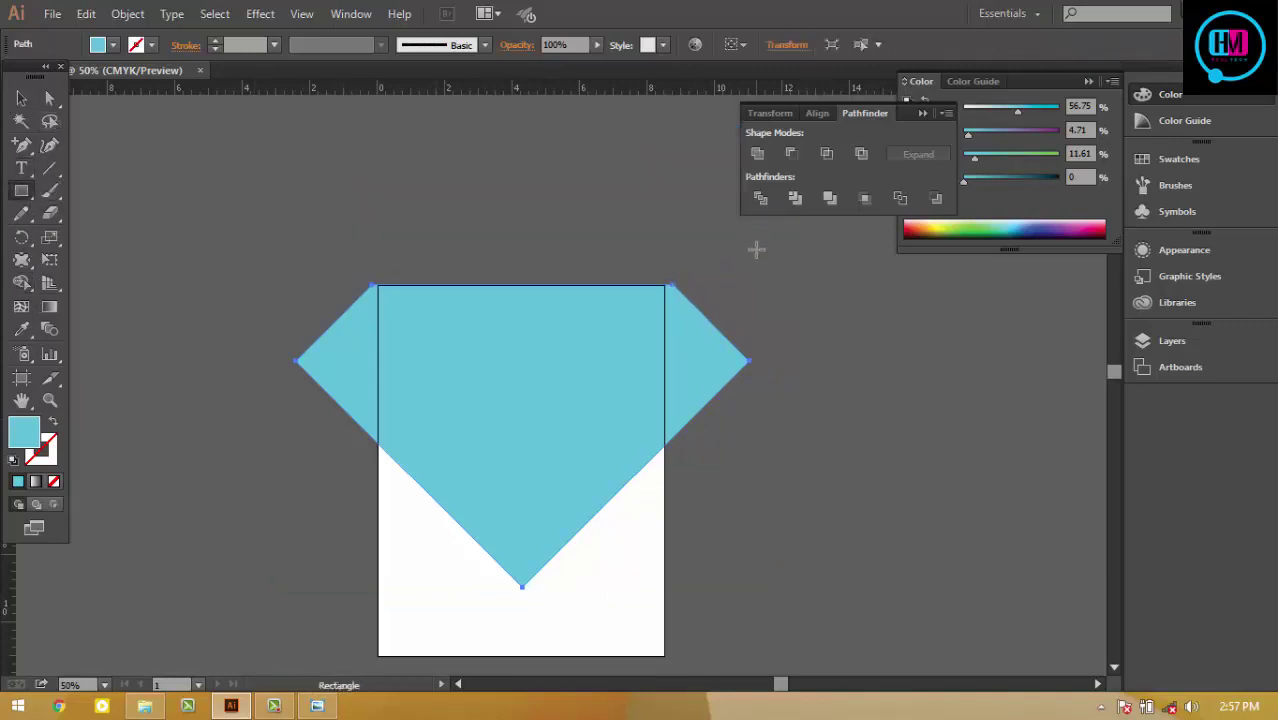
left_click_drag(812, 249, 664, 614)
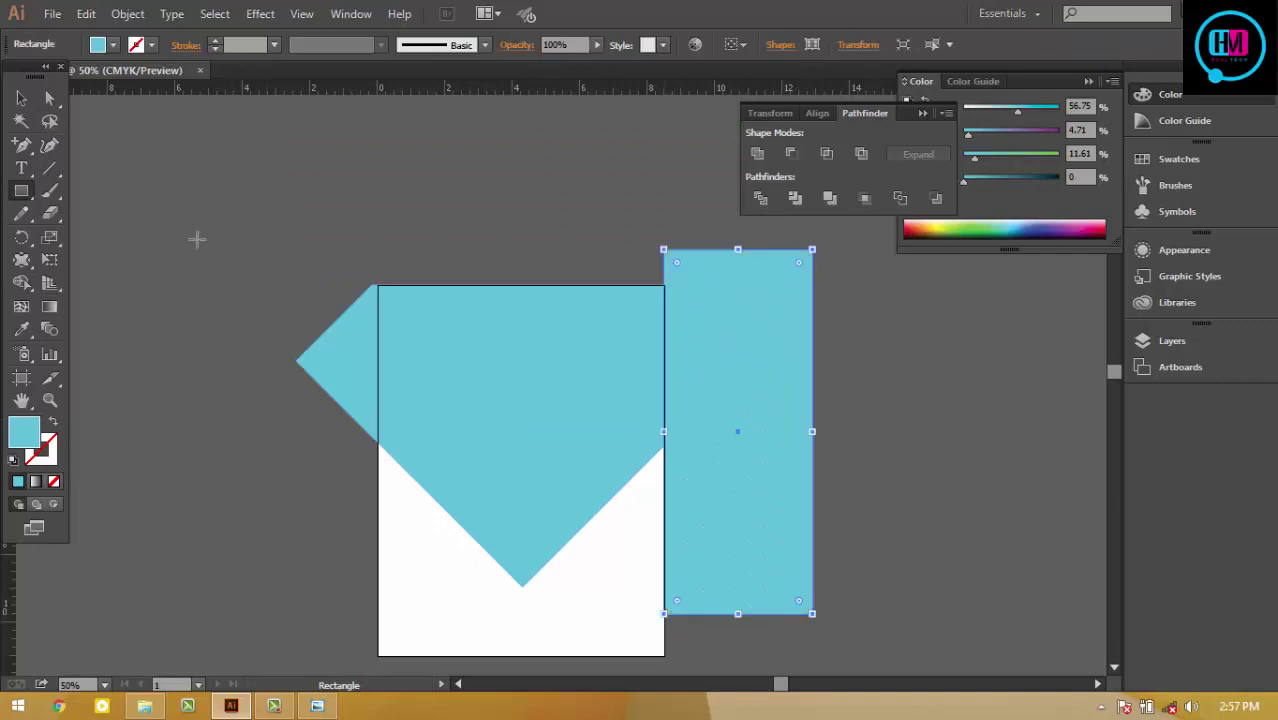
left_click(16, 99)
left_click_drag(556, 283, 765, 434)
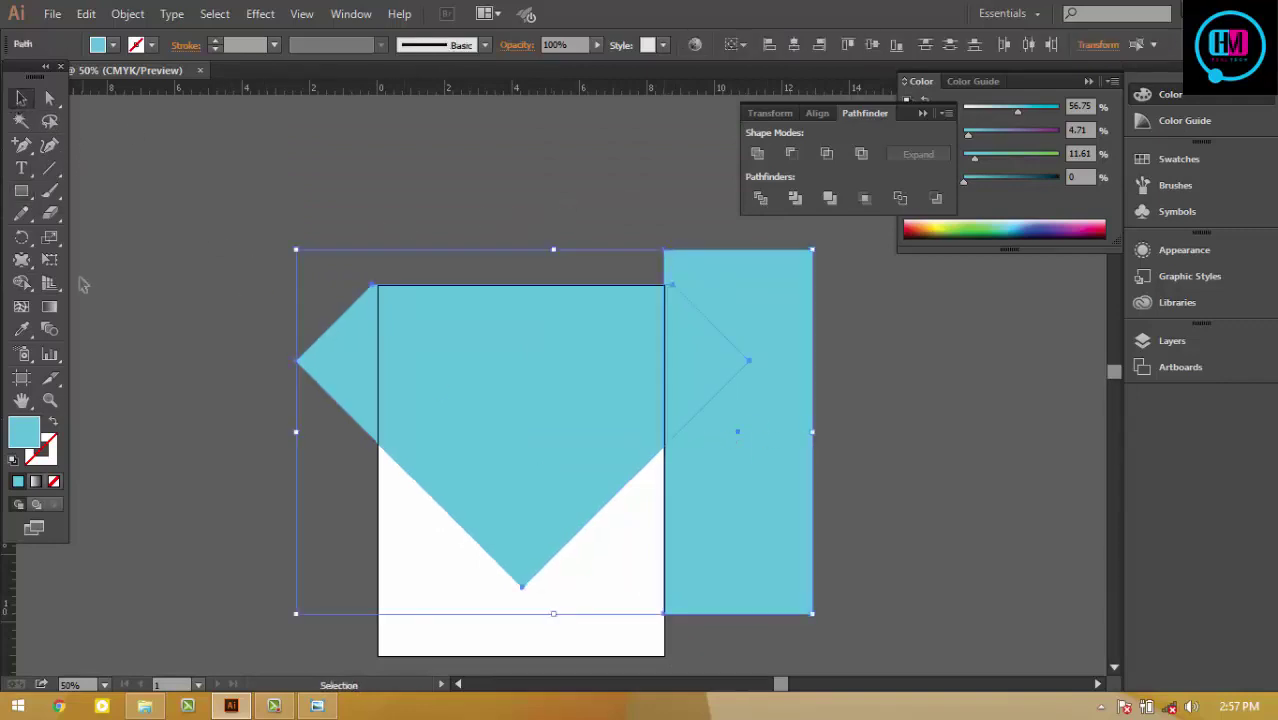
left_click(21, 283)
left_click_drag(679, 222, 705, 490)
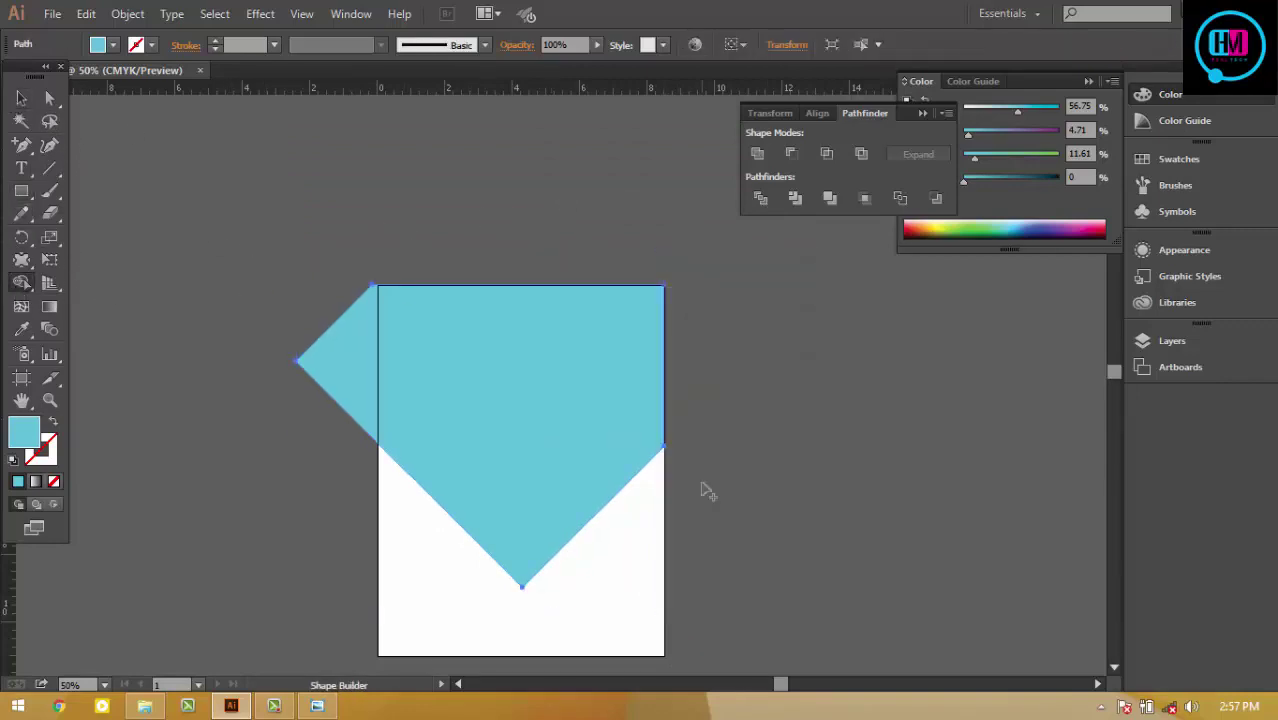
Step: Merge the left corner into one blue V shape, then drag in the portrait photo
left_click(21, 191)
left_click_drag(221, 187, 377, 511)
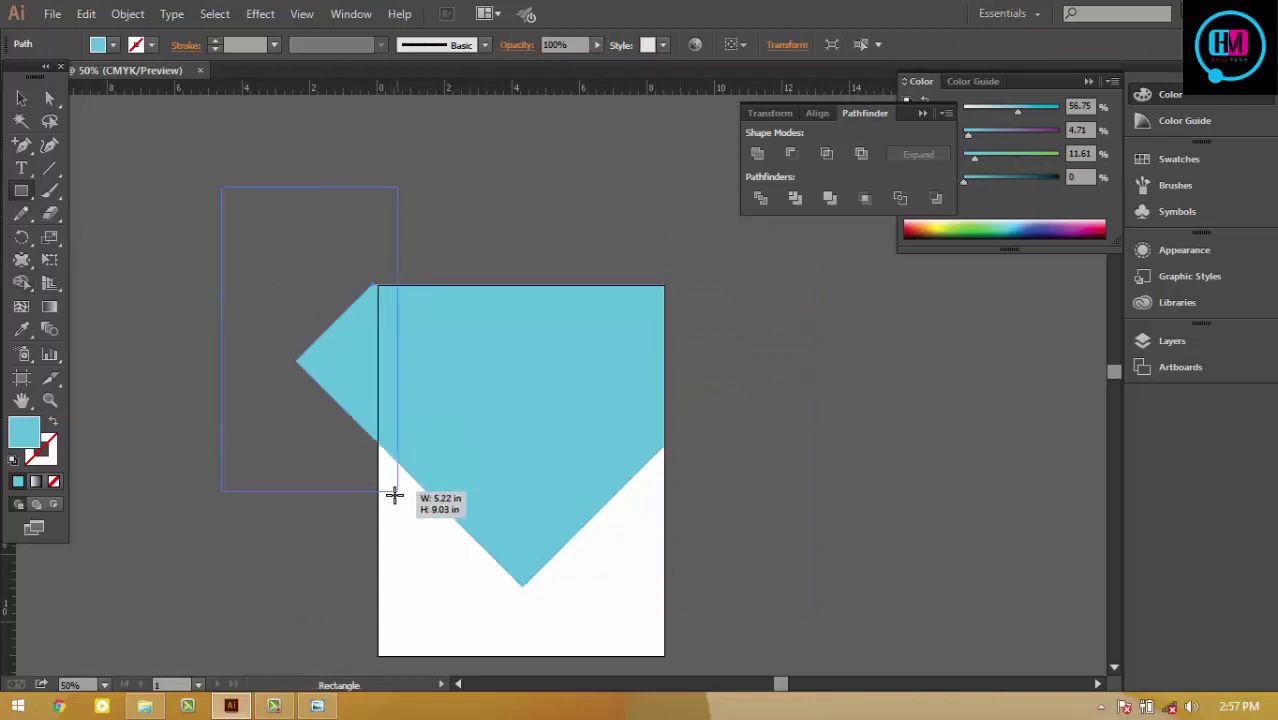
left_click(21, 99)
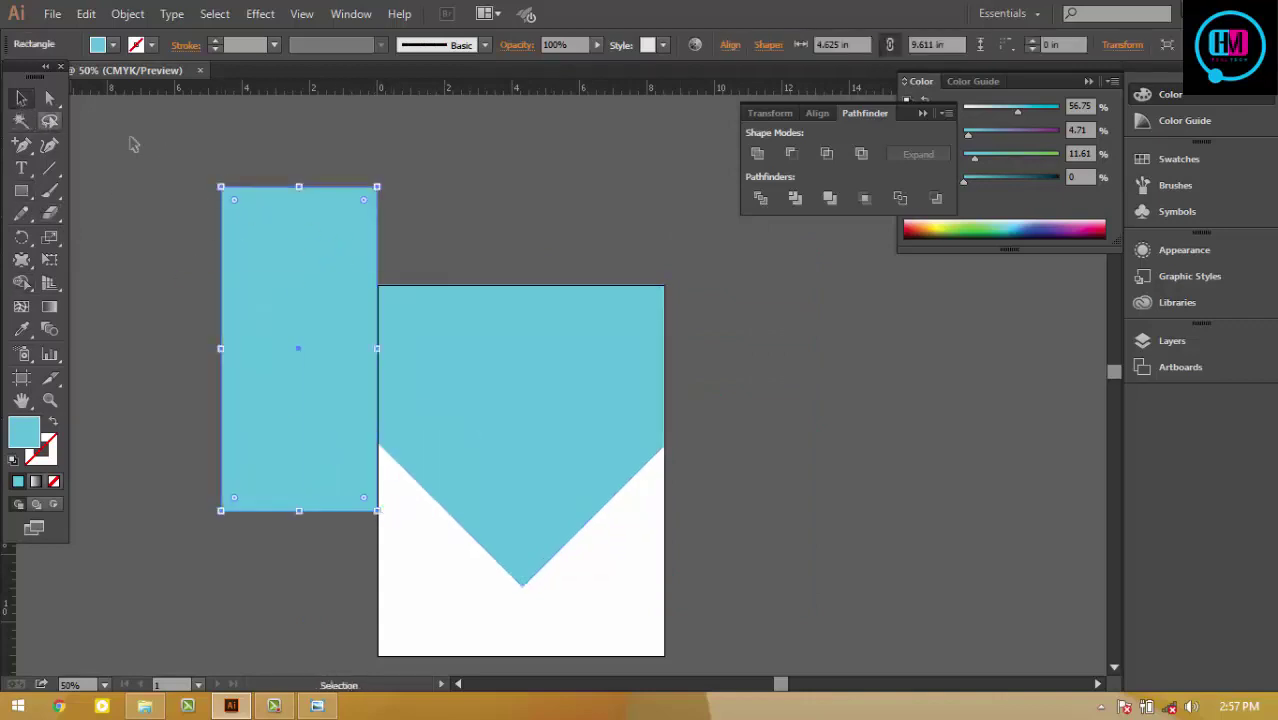
left_click(128, 137)
key("ctrl+a")
left_click(21, 283)
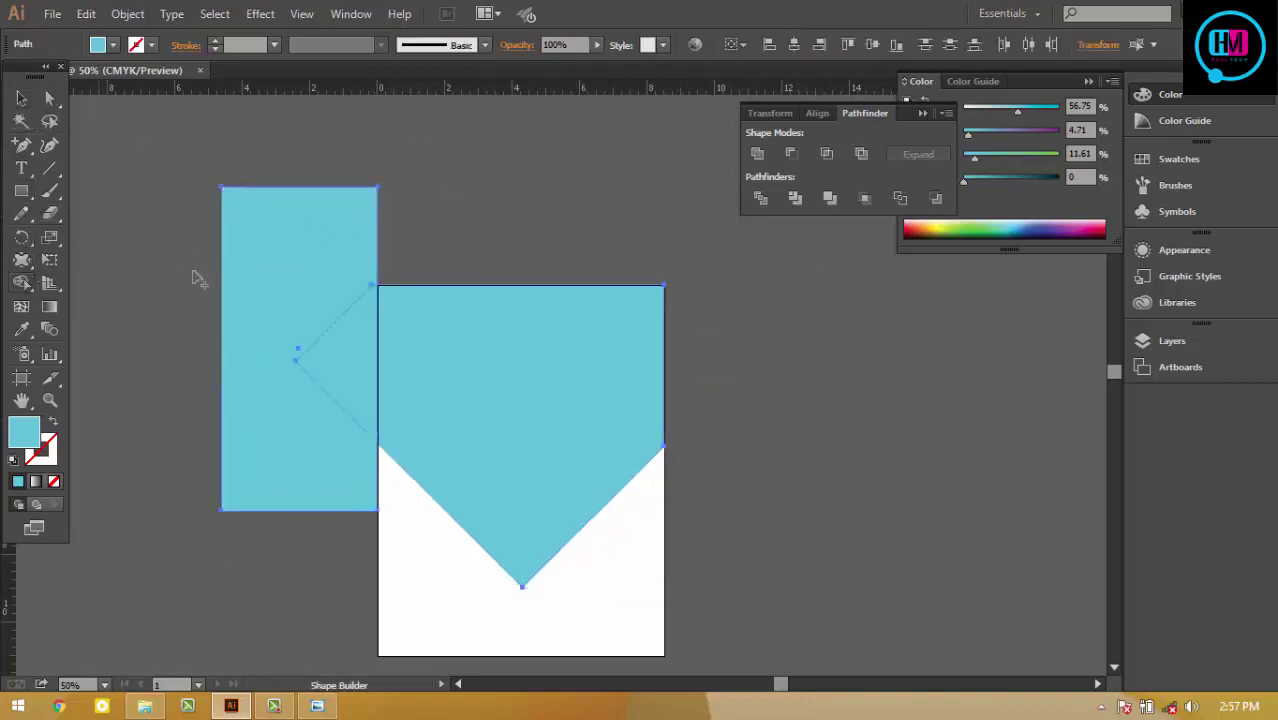
left_click_drag(326, 161, 356, 489)
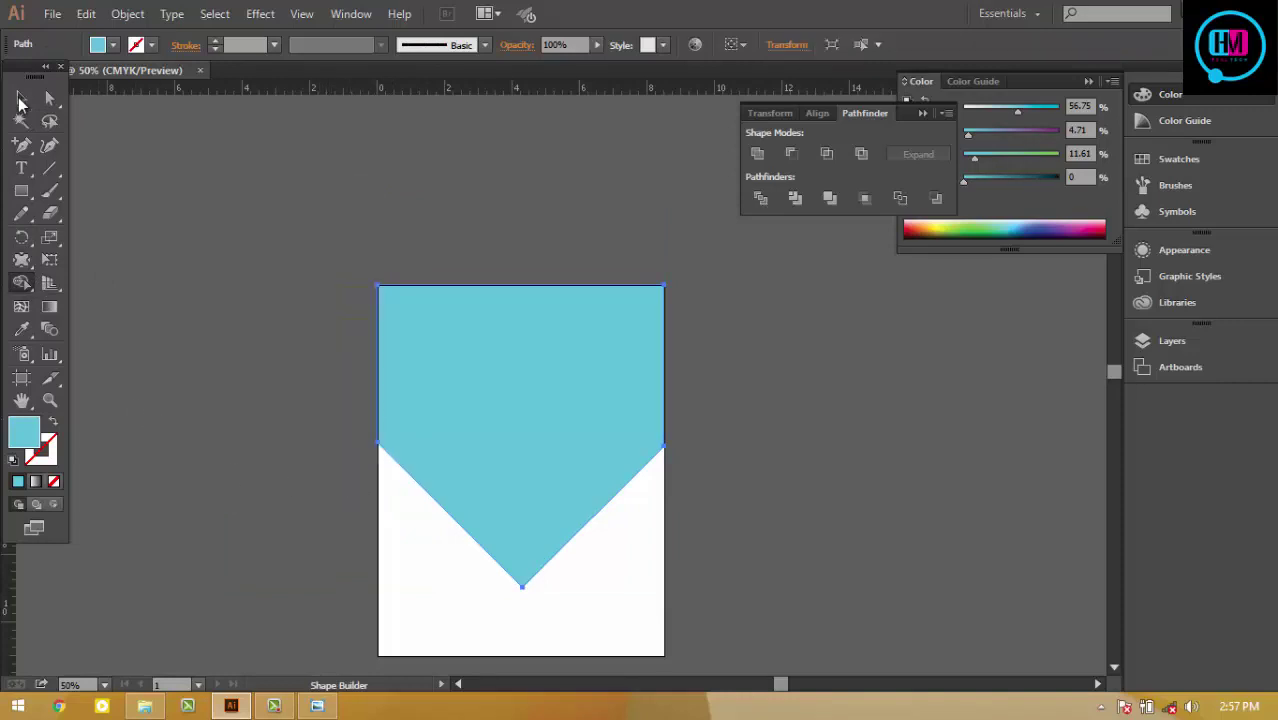
left_click(21, 100)
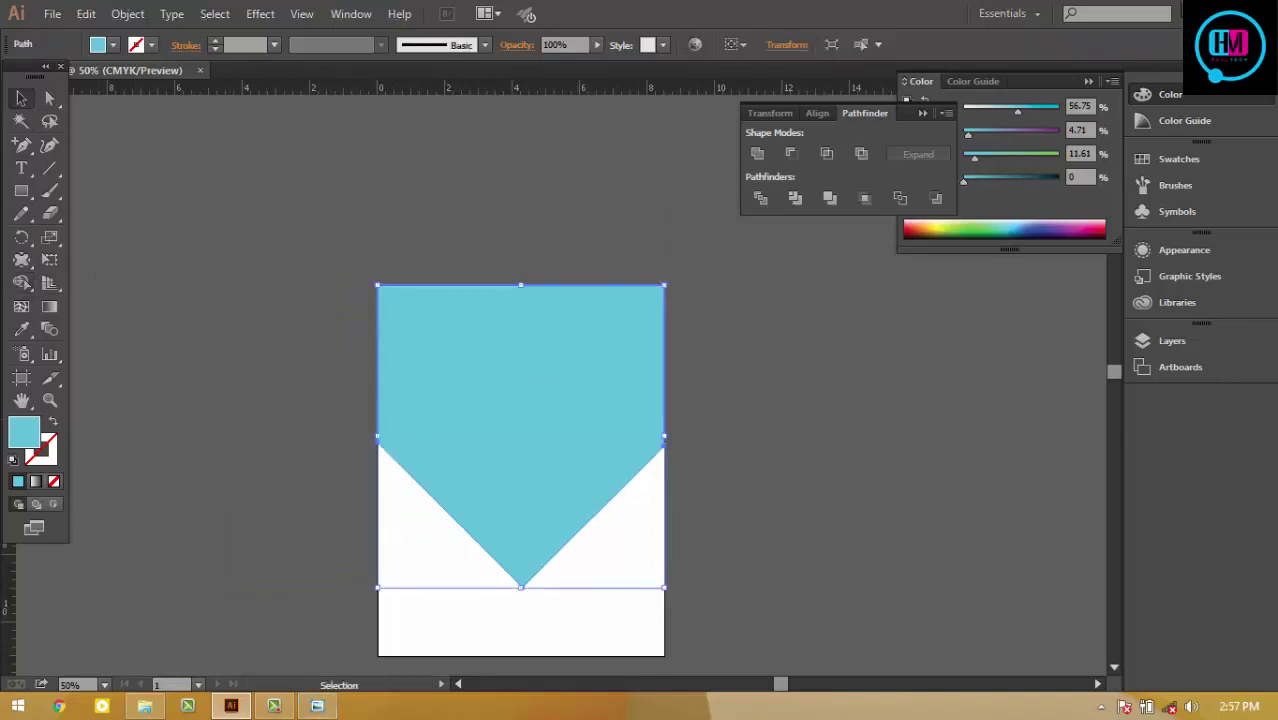
left_click(145, 706)
mouse_move(1202, 115)
left_mouse_down()
mouse_move(330, 680)
mouse_move(368, 432)
mouse_move(562, 443)
left_mouse_up()
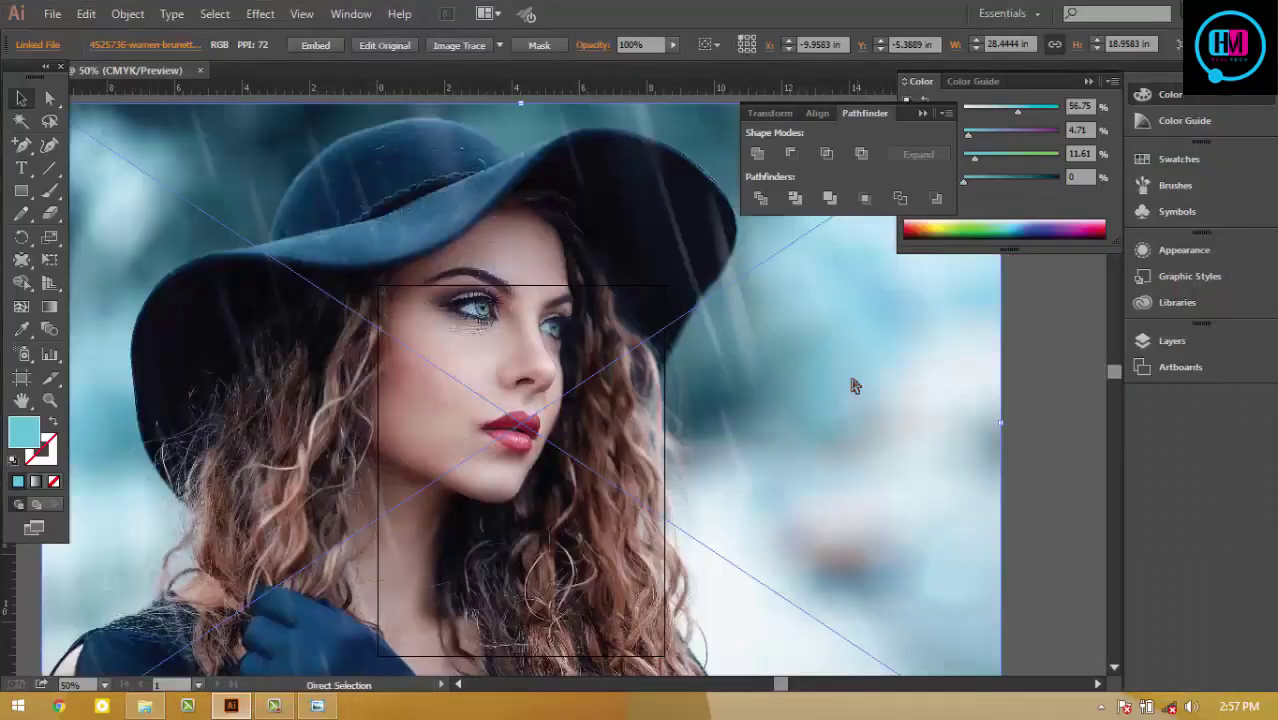
Step: Scale and position the portrait photo so it covers the card's full width and top
key("ctrl+minus")
key("ctrl+minus")
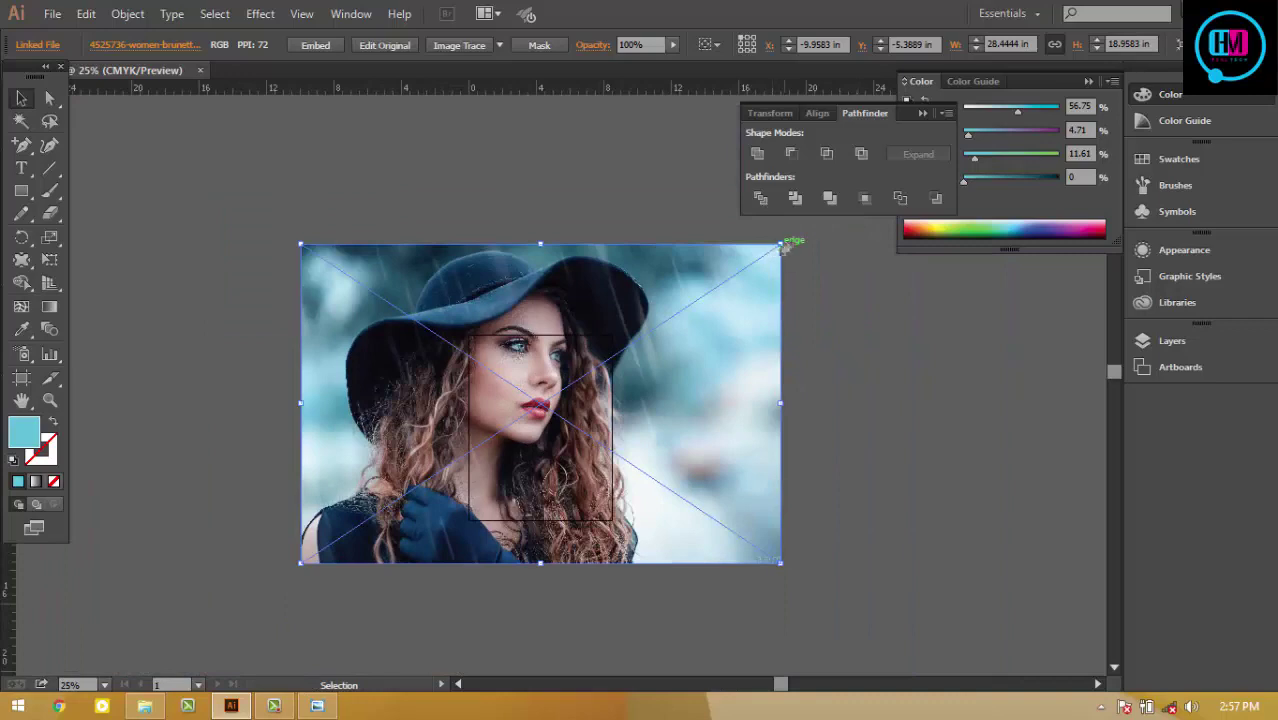
left_click_drag(782, 247, 590, 366)
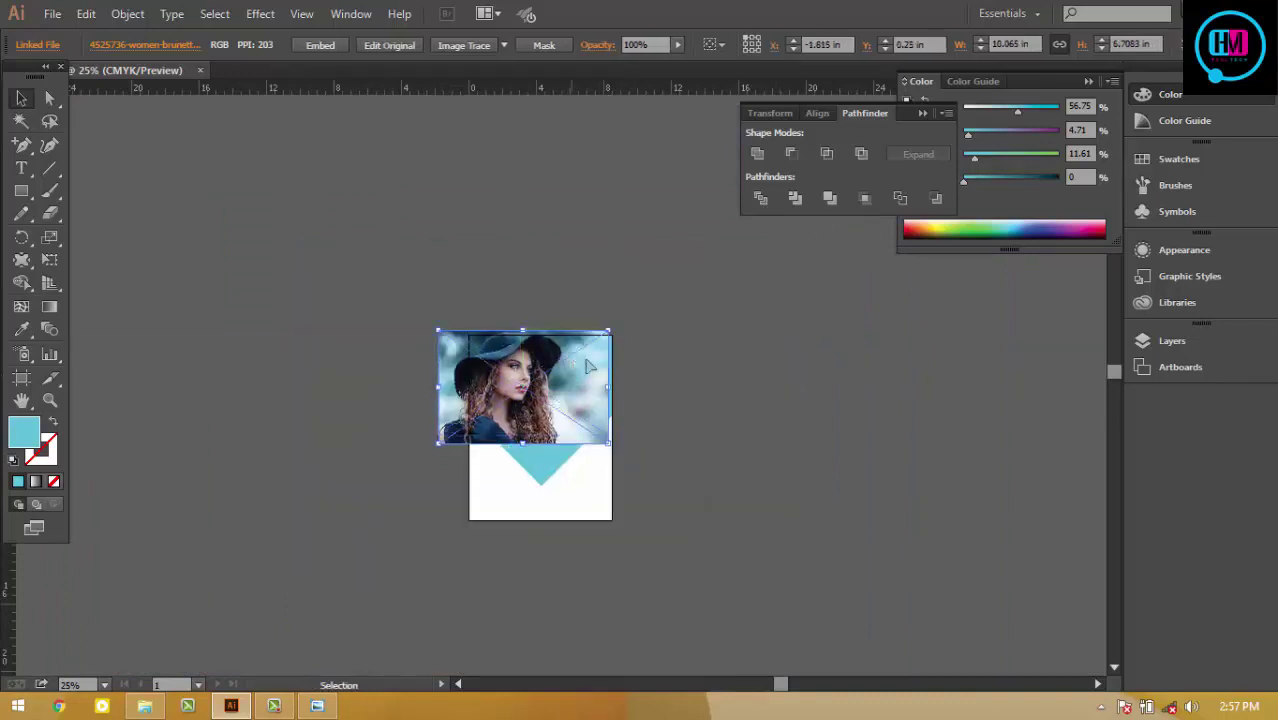
key("ctrl+plus")
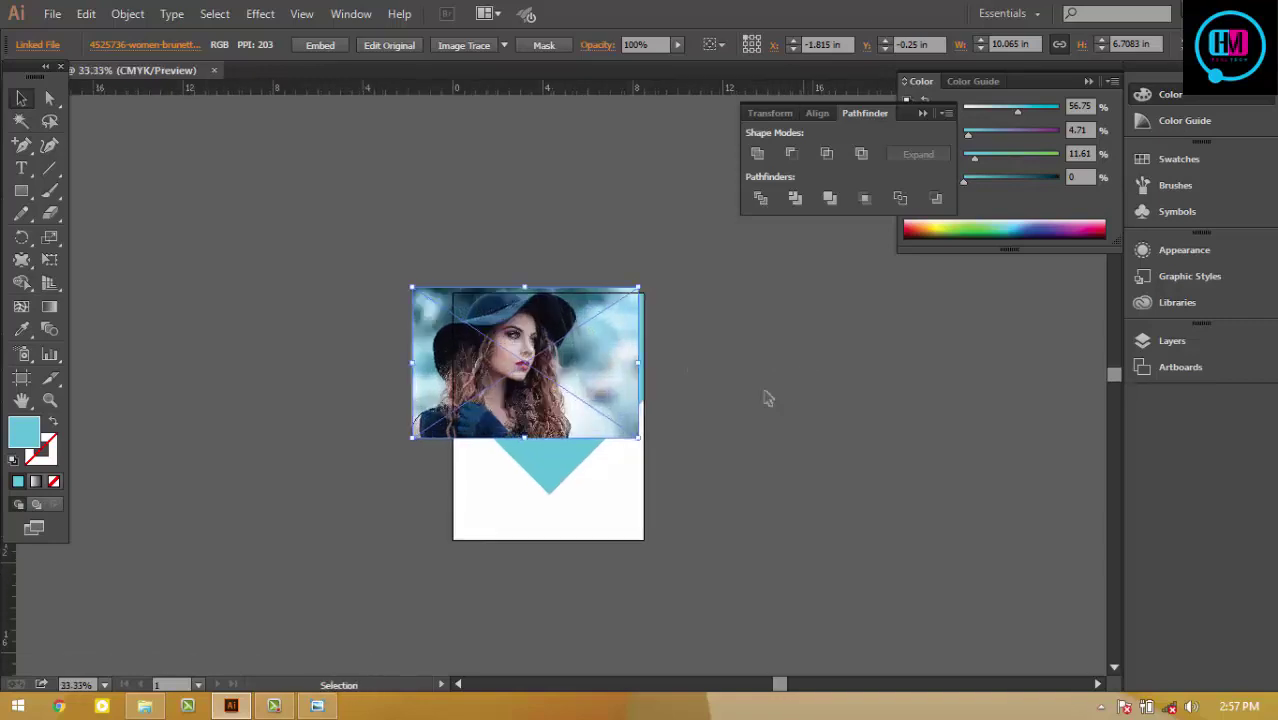
left_click_drag(529, 378, 540, 387)
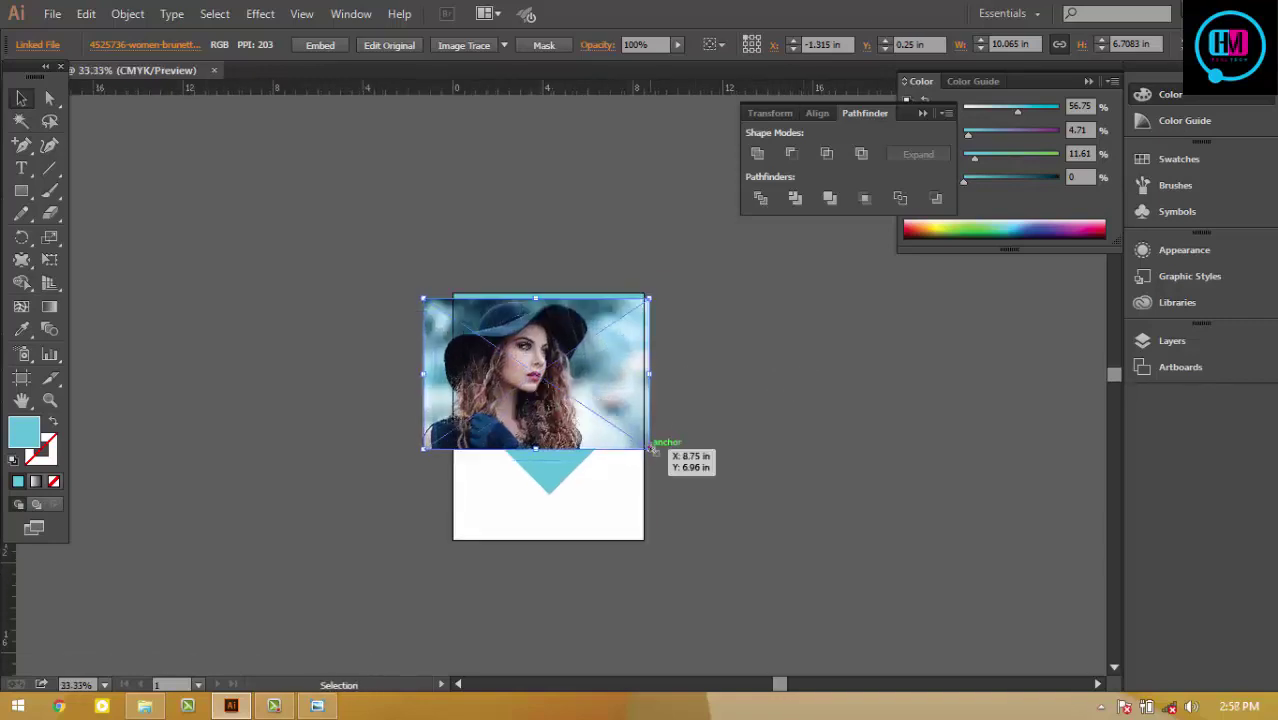
left_click_drag(650, 450, 670, 462)
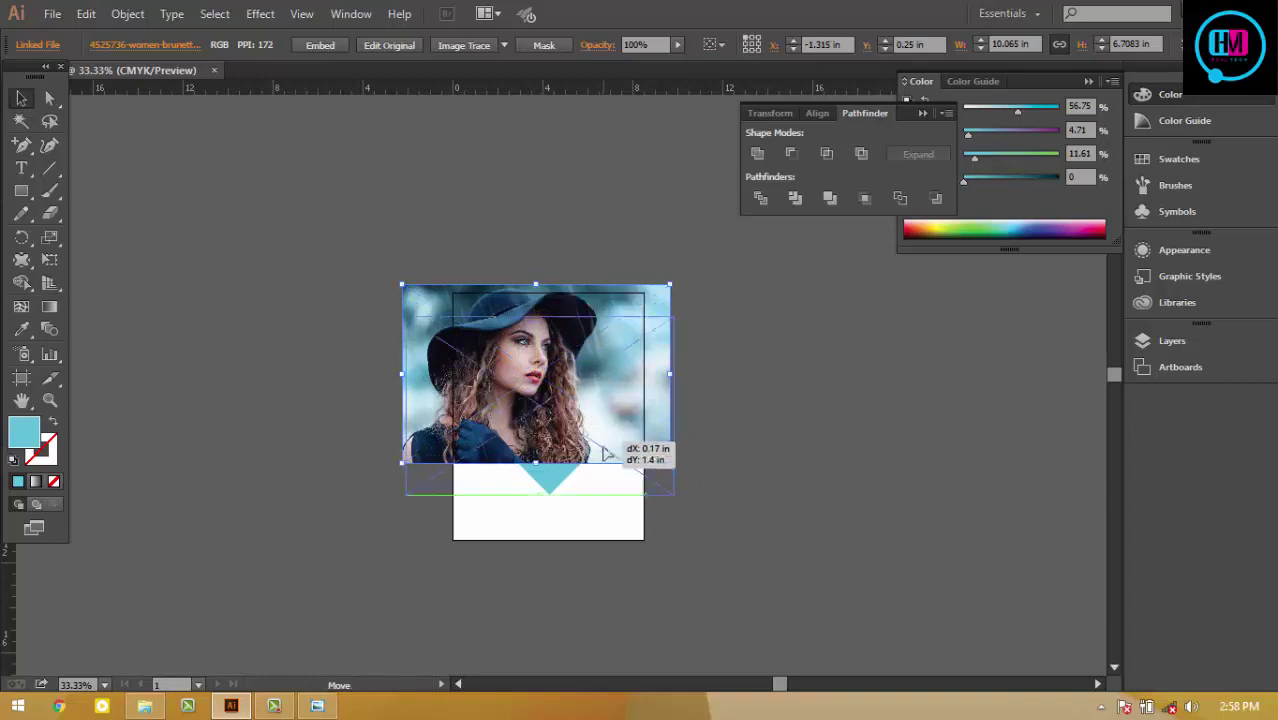
left_click_drag(600, 416, 604, 454)
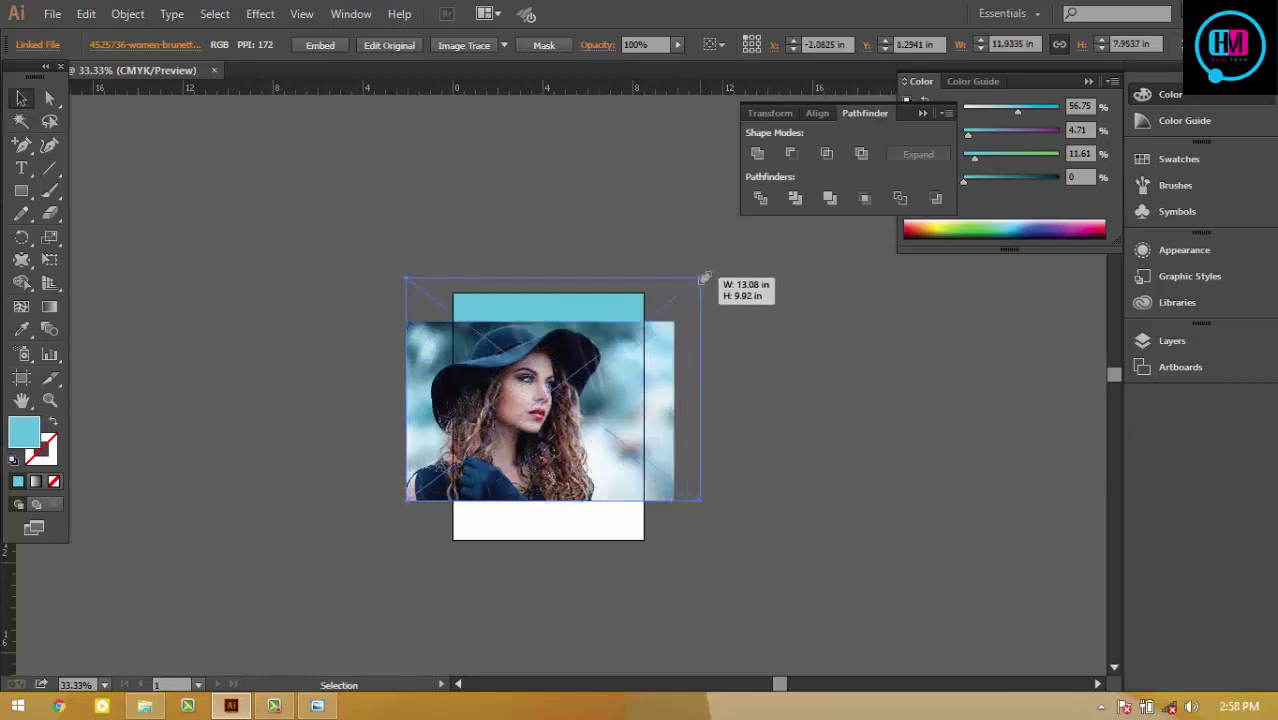
left_click_drag(674, 321, 722, 281)
left_click_drag(713, 387, 703, 393)
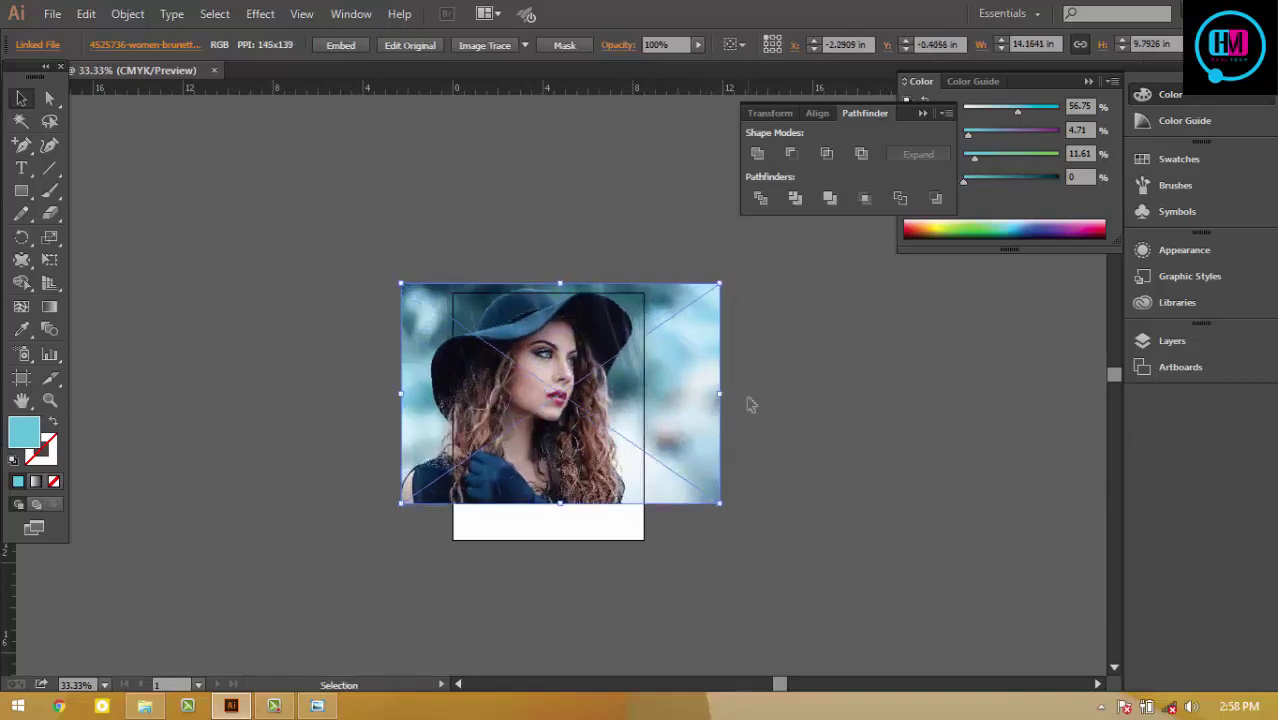
left_click(750, 403)
left_click(640, 325)
Step: Bring the blue V shape to the front, above the photo
key("Delete")
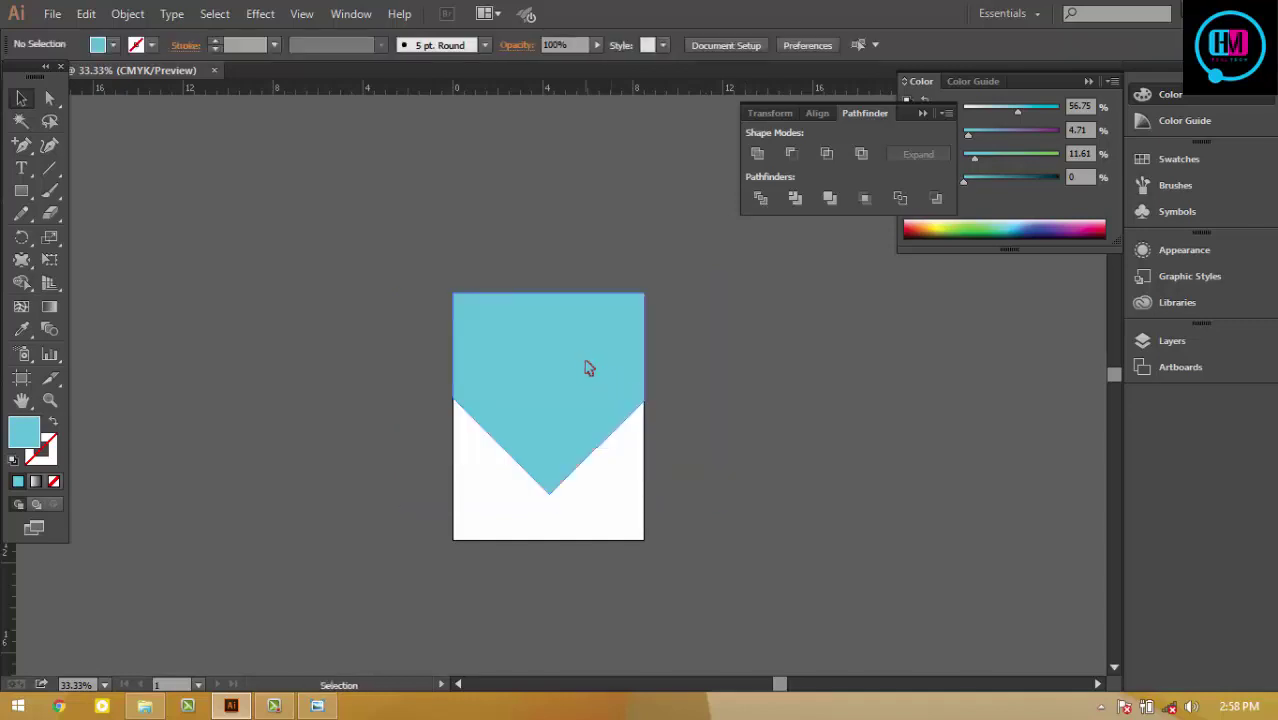
left_click(588, 367)
right_click(586, 364)
mouse_move(637, 626)
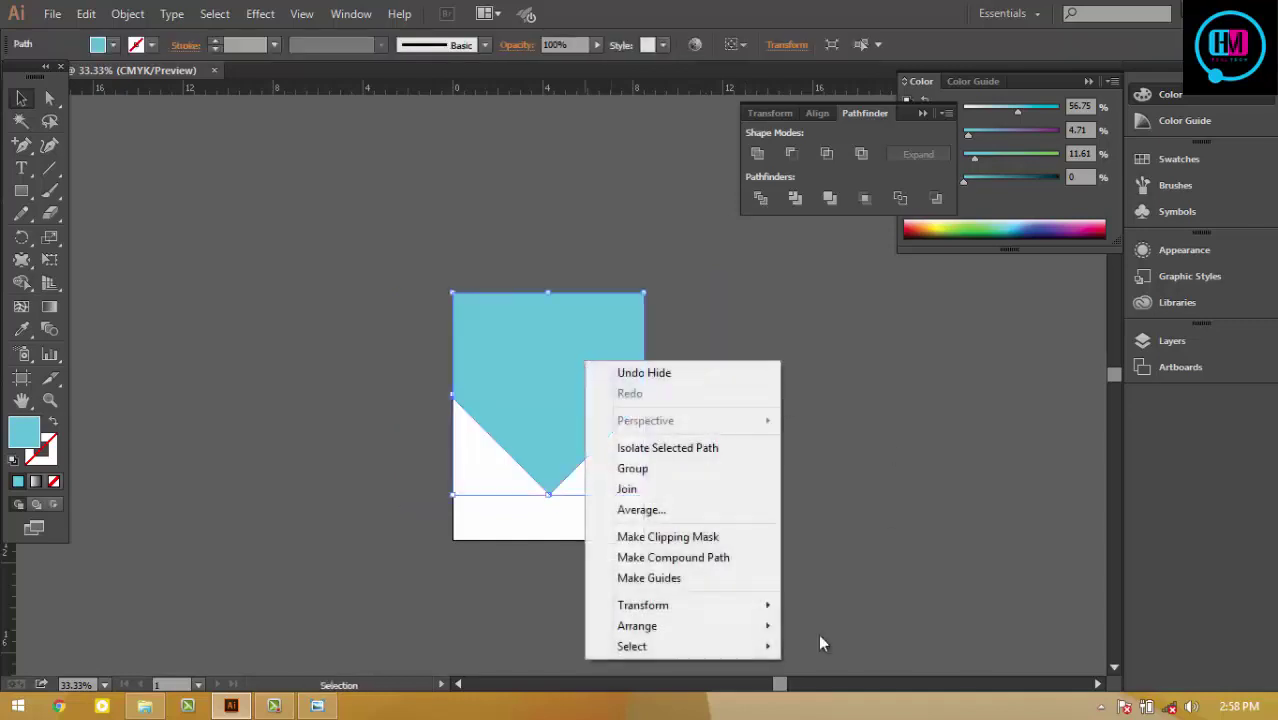
left_click(845, 546)
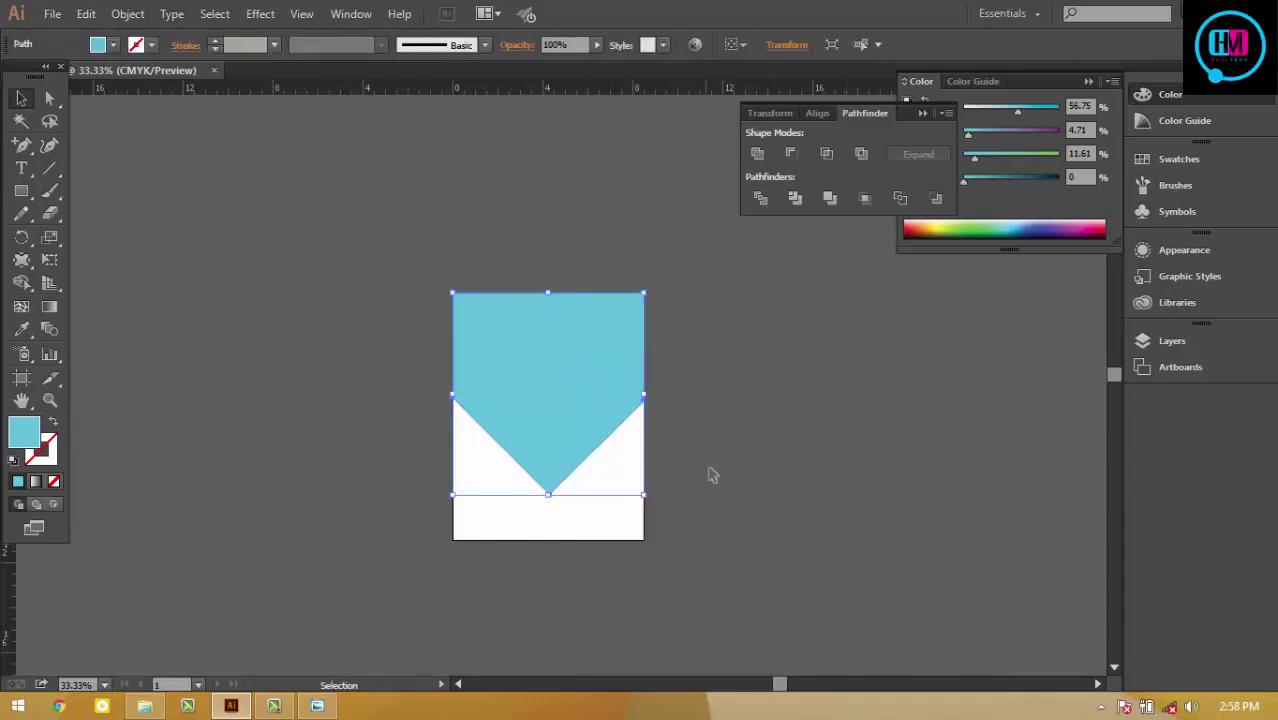
key("a")
Step: Show the photo again and make a clipping mask with the blue V shape
key("ctrl+b")
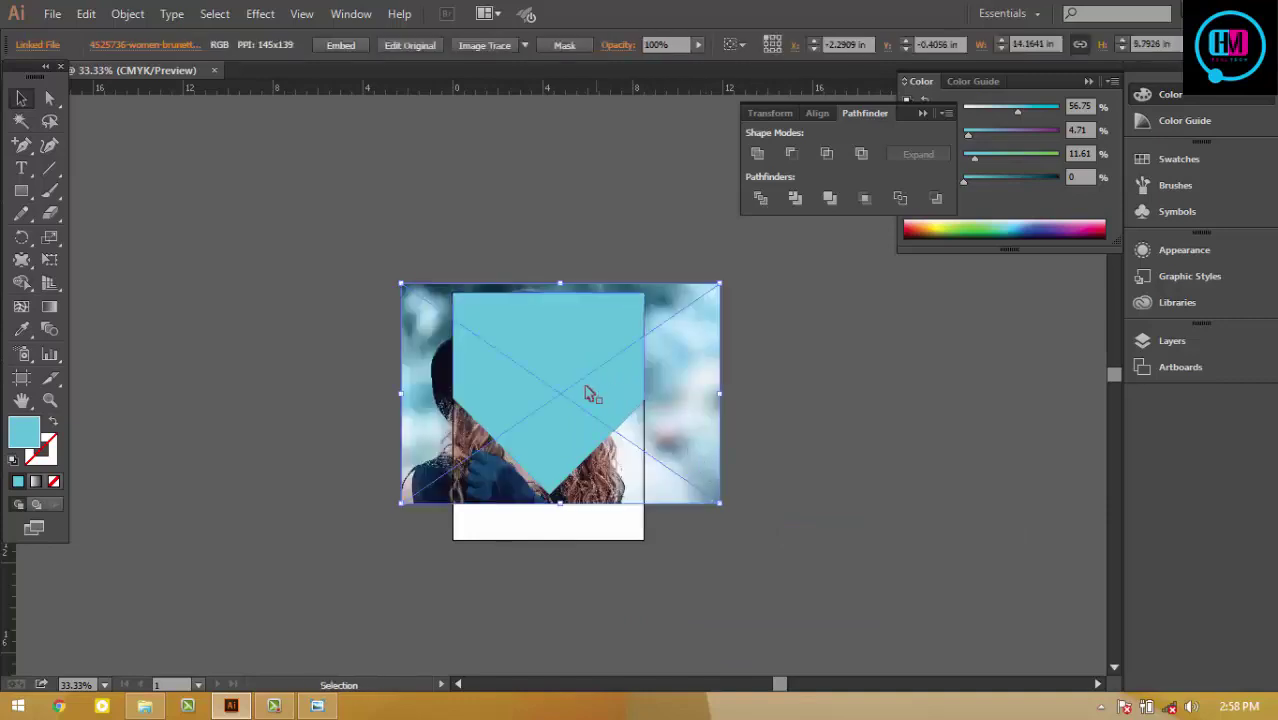
left_click(588, 393, "shift")
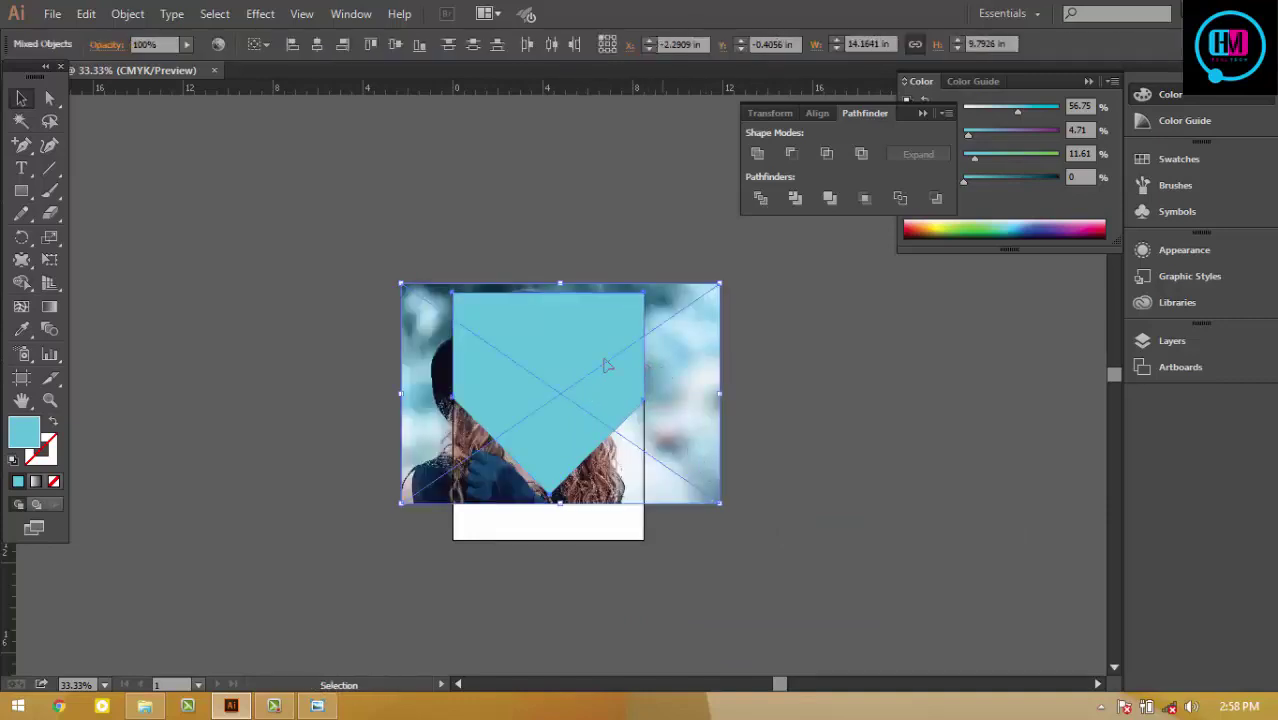
right_click(606, 366)
left_click(700, 471)
left_click(864, 475)
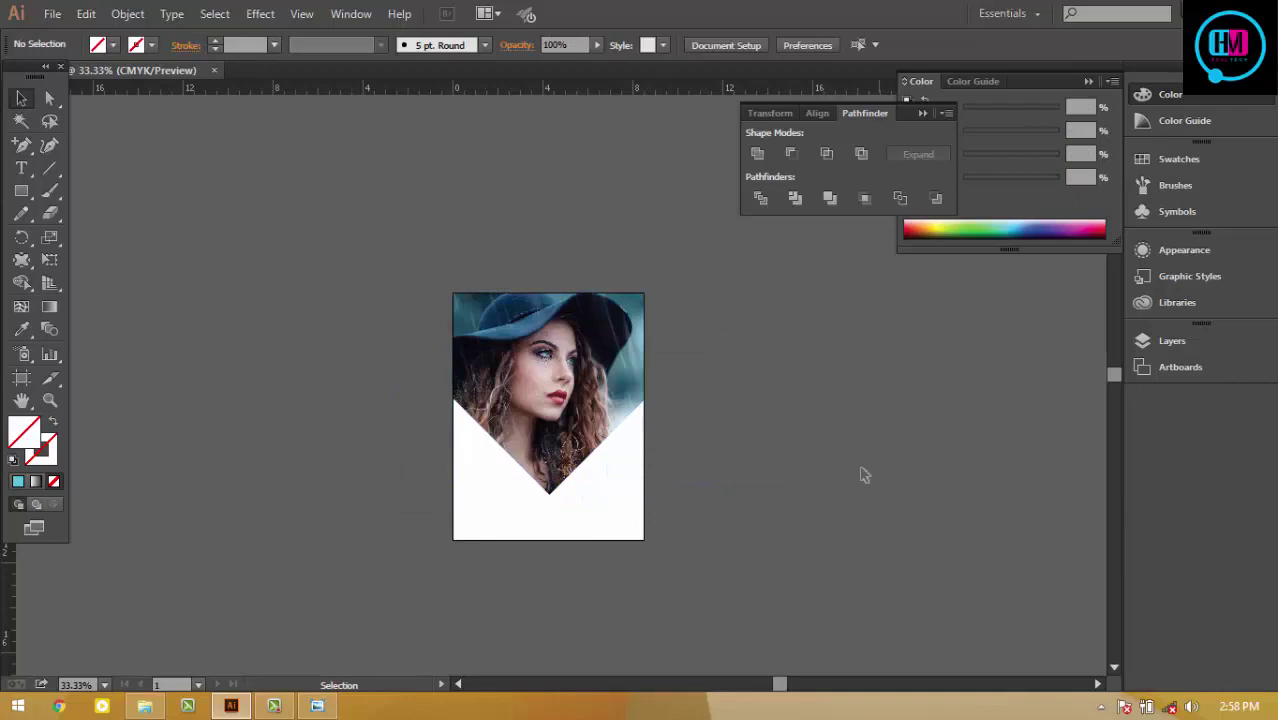
left_click_drag(767, 437, 889, 452)
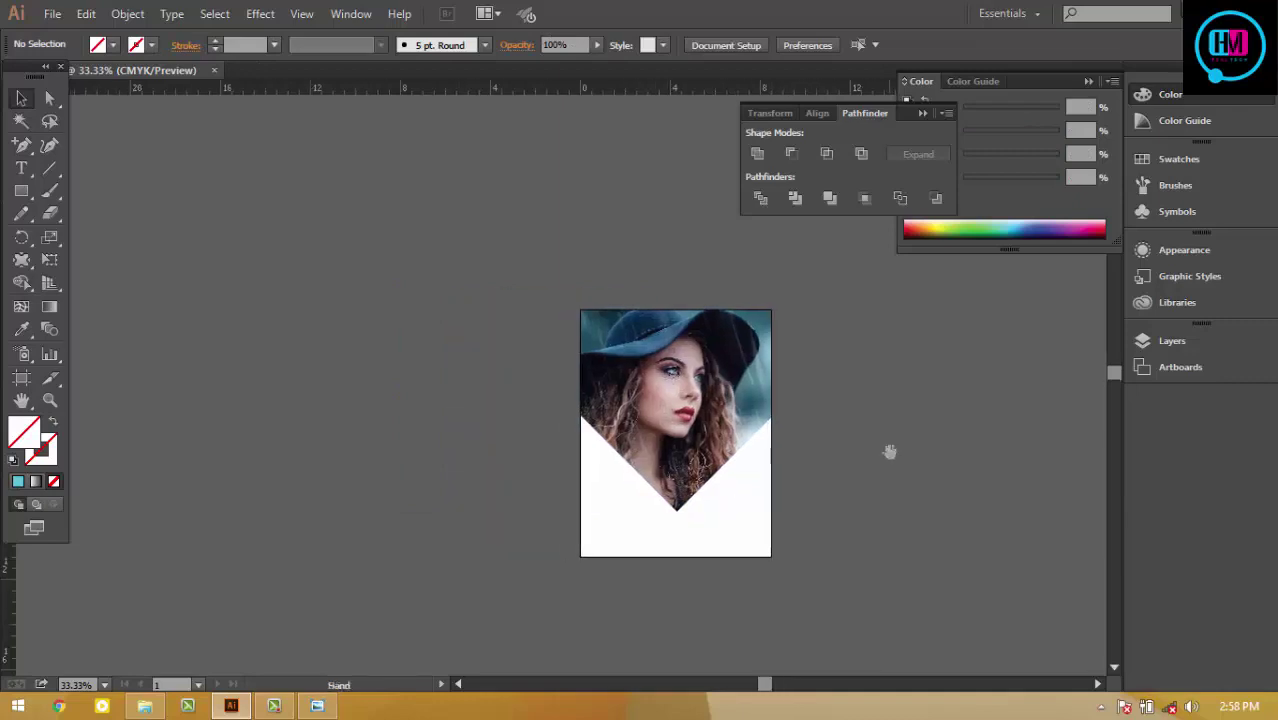
Step: Draw a centred square about 8.75 in wide and fill it green
left_click(21, 190)
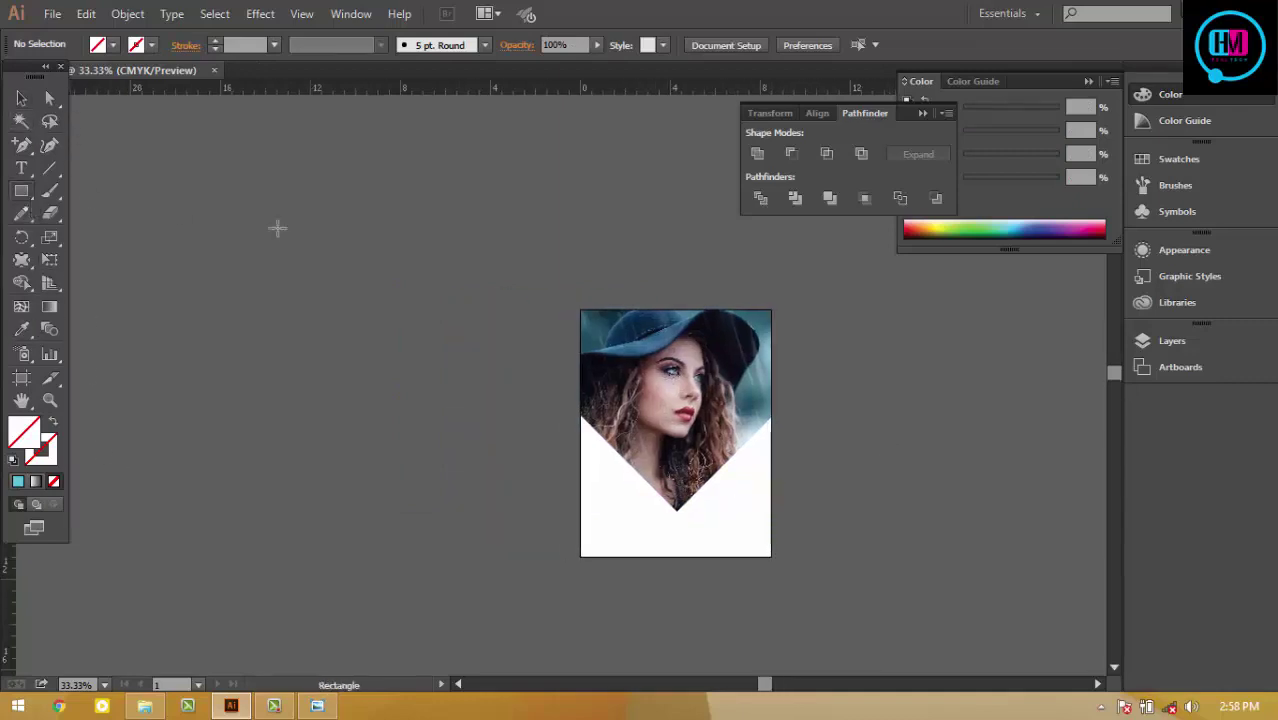
left_click_drag(419, 237, 564, 398)
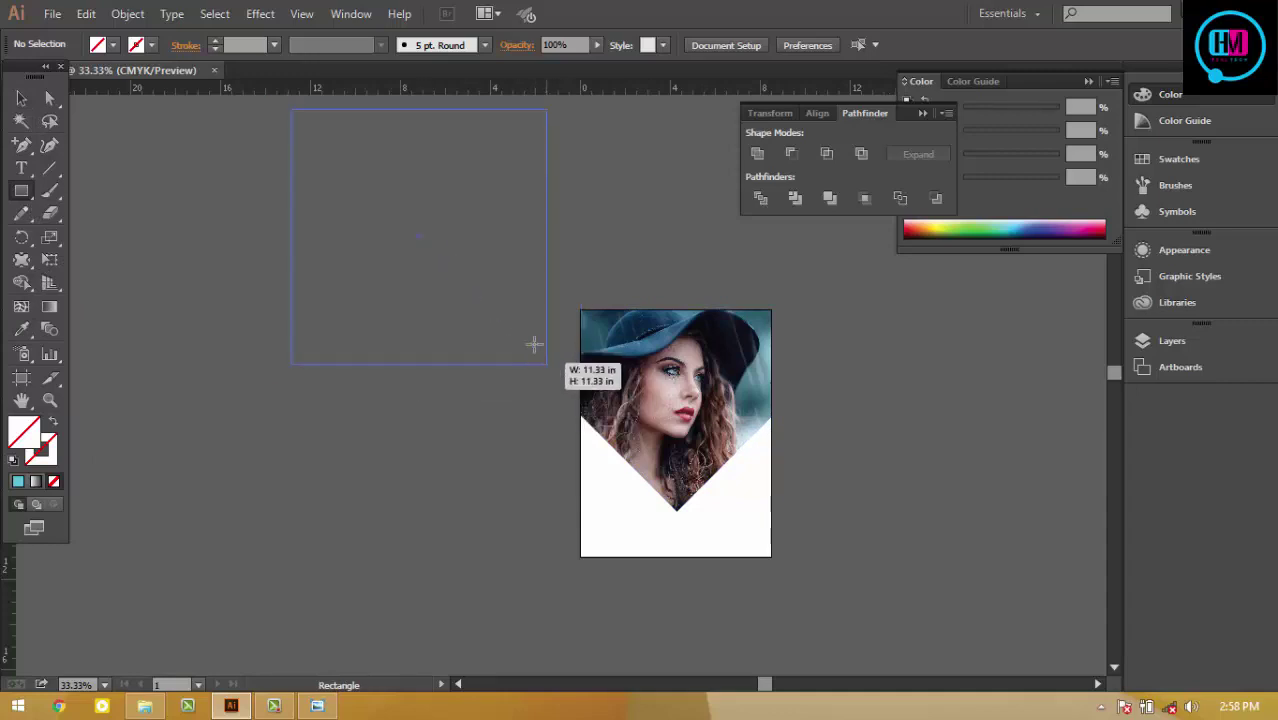
left_click_drag(564, 398, 517, 315)
left_click(99, 44)
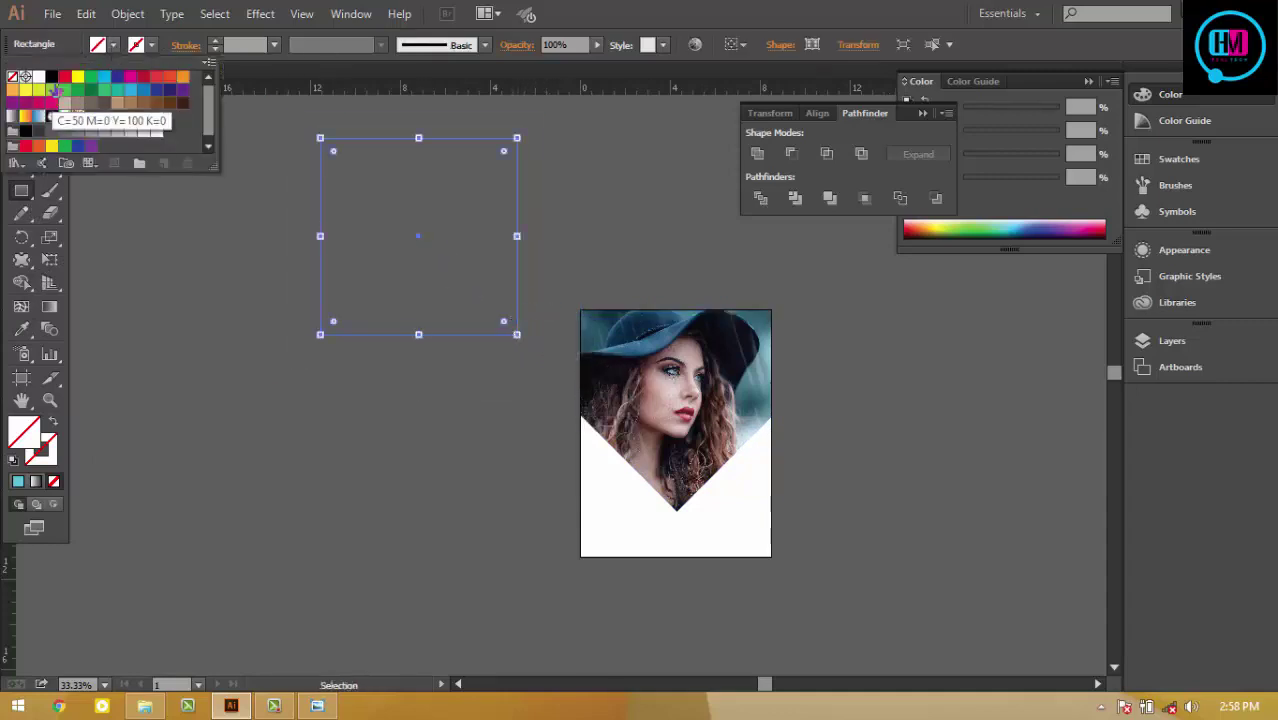
left_click(52, 89)
key("Escape")
Step: Move the green square over the photo's top-left and rotate it into a diamond
left_click(21, 97)
left_click_drag(417, 230, 573, 309)
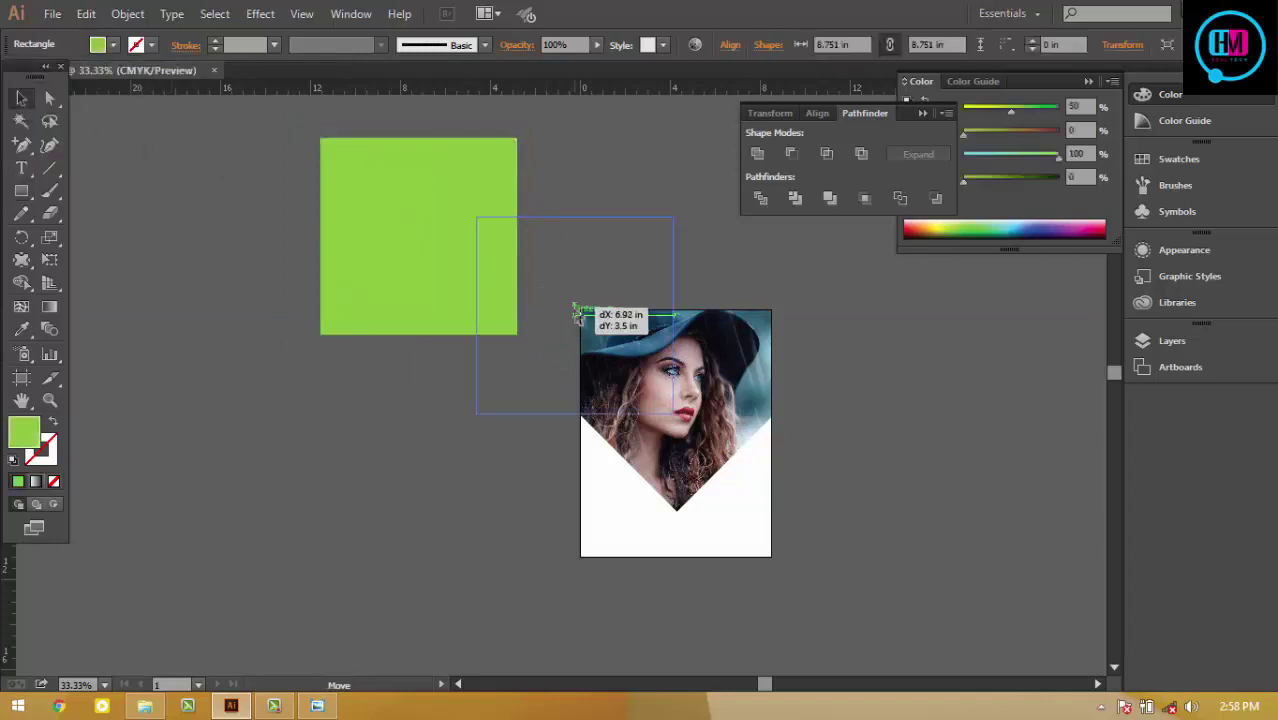
left_click_drag(678, 213, 811, 335)
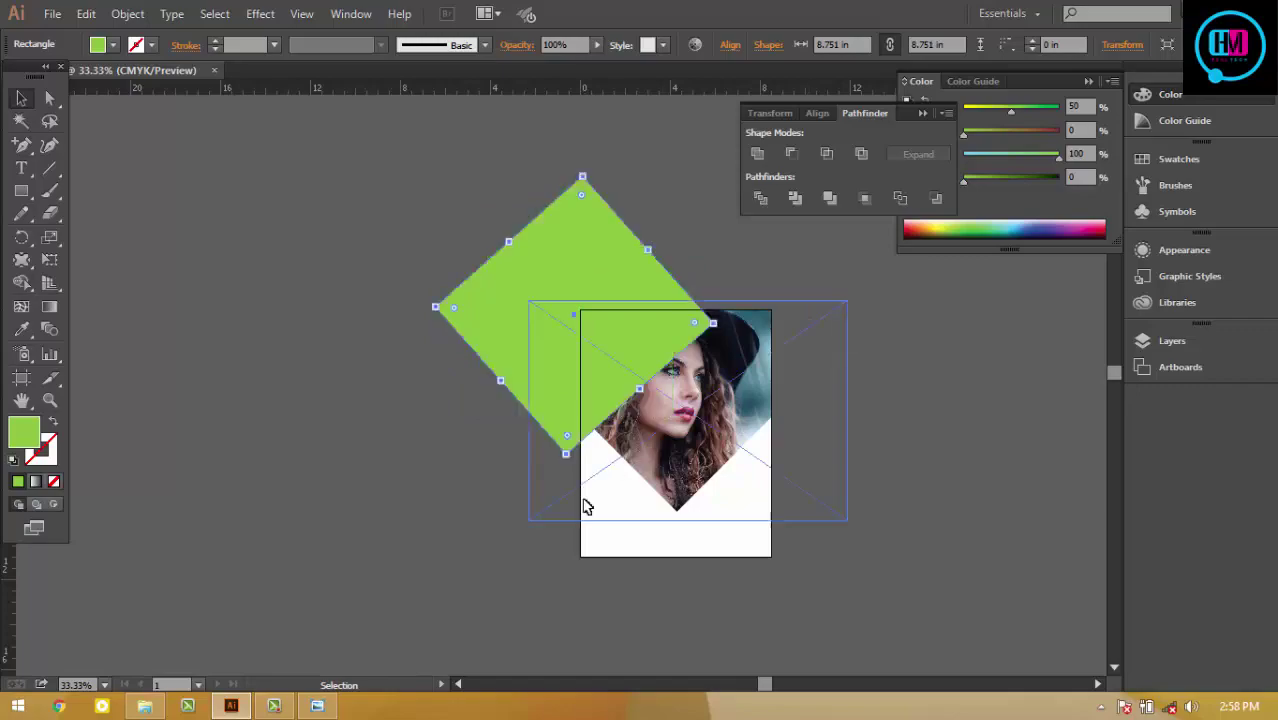
left_click(318, 707)
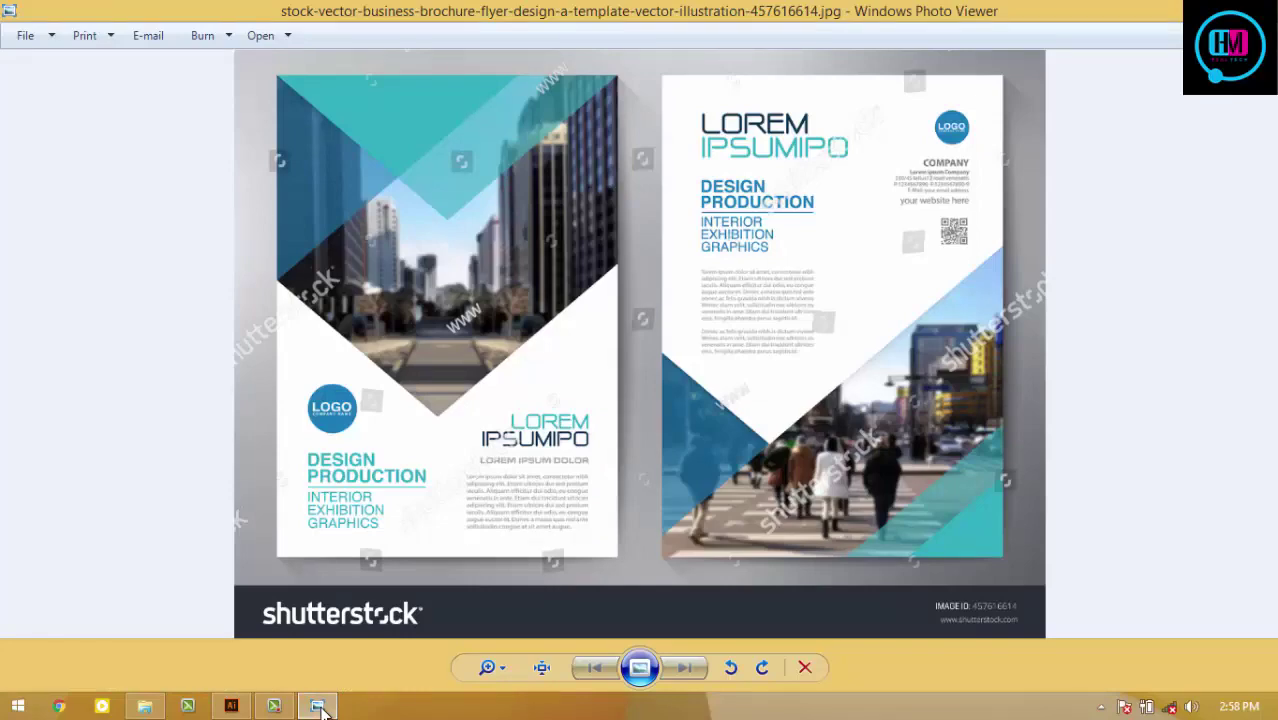
Step: Minimize the reference brochure image in Windows Photo Viewer
left_click(318, 707)
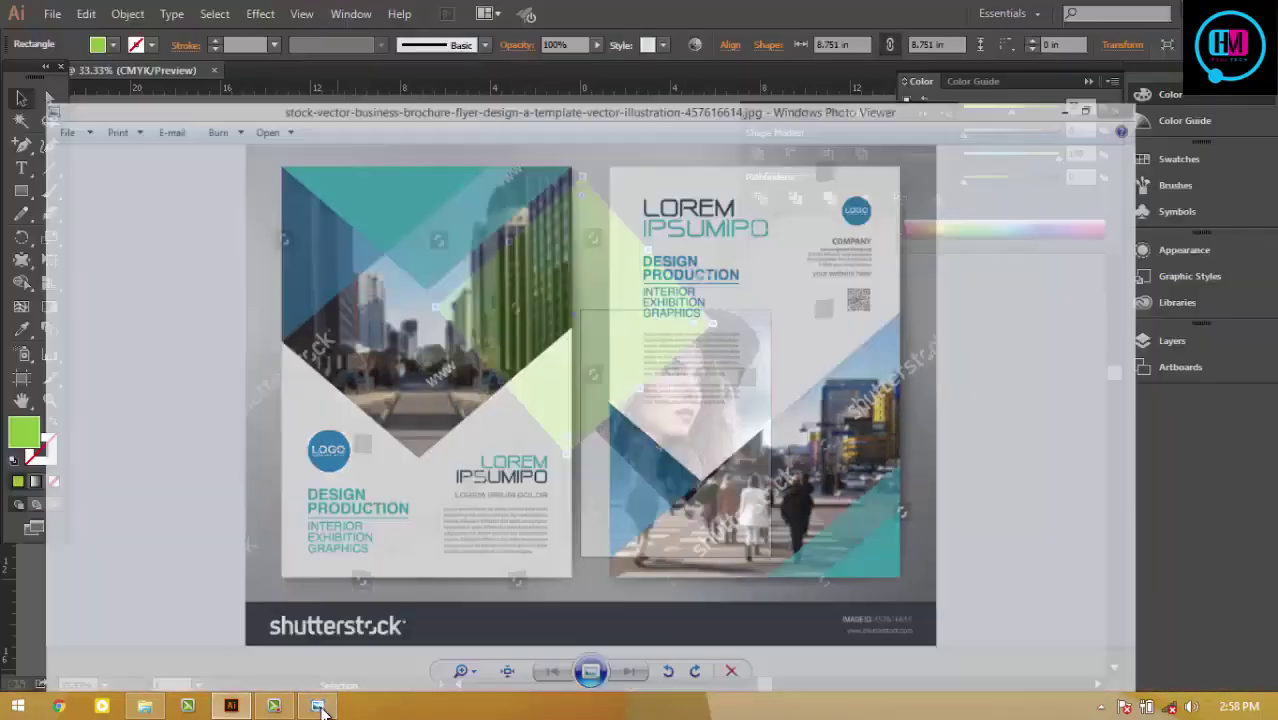
Step: Snap the green diamond's bottom corner onto the card's left edge over the photo
left_click_drag(546, 293, 557, 296)
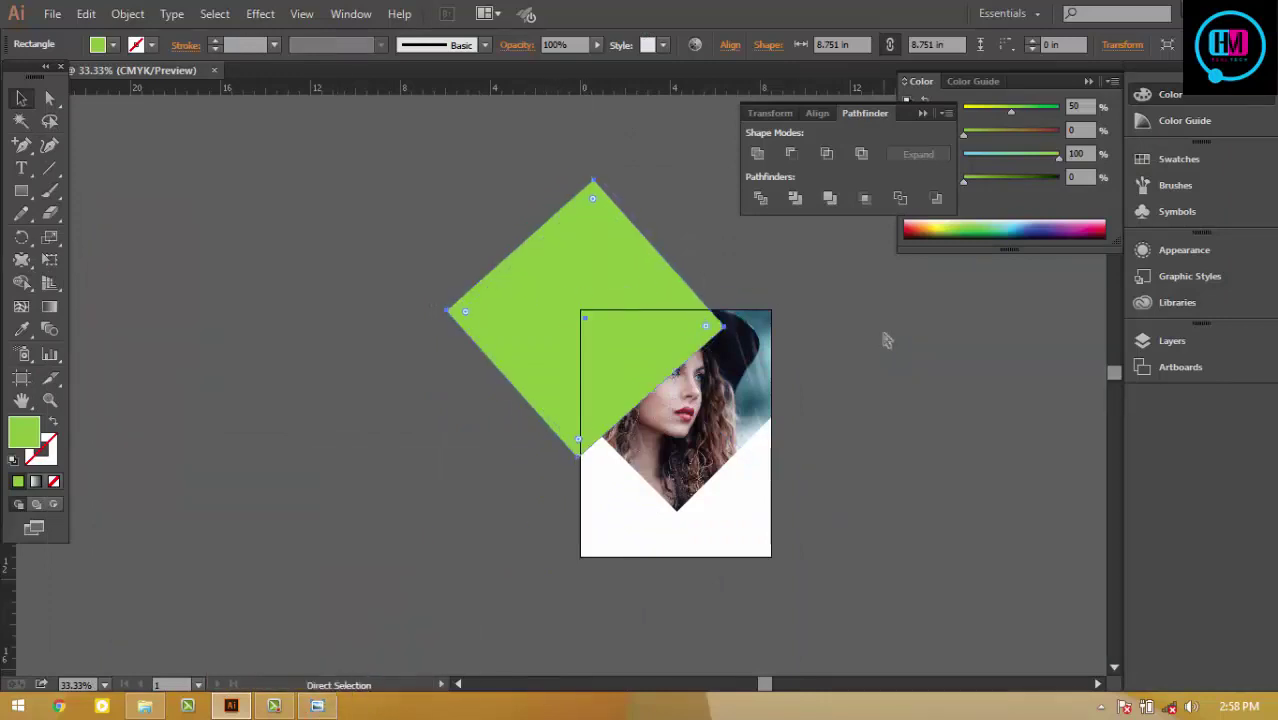
key("ctrl+plus")
left_click_drag(645, 318, 636, 306)
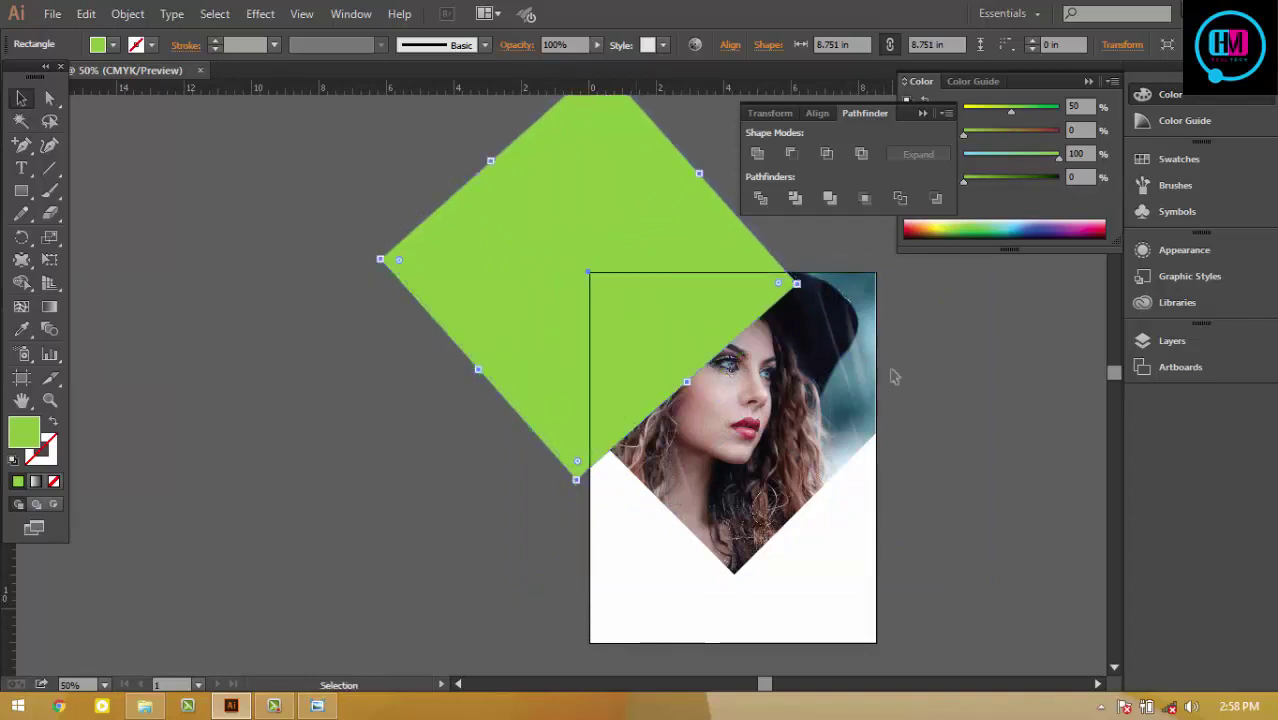
key("ctrl+plus")
key("ctrl+plus")
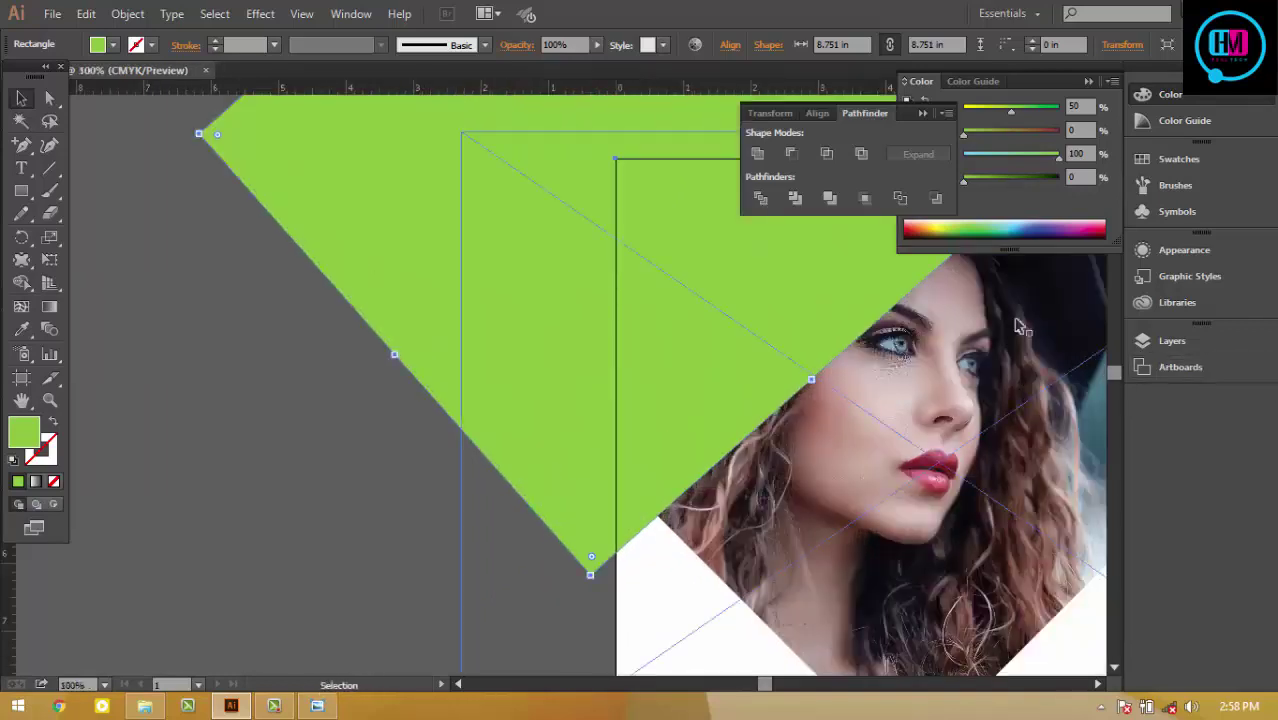
scroll(1020, 327, "up", 3)
left_click_drag(607, 255, 609, 257)
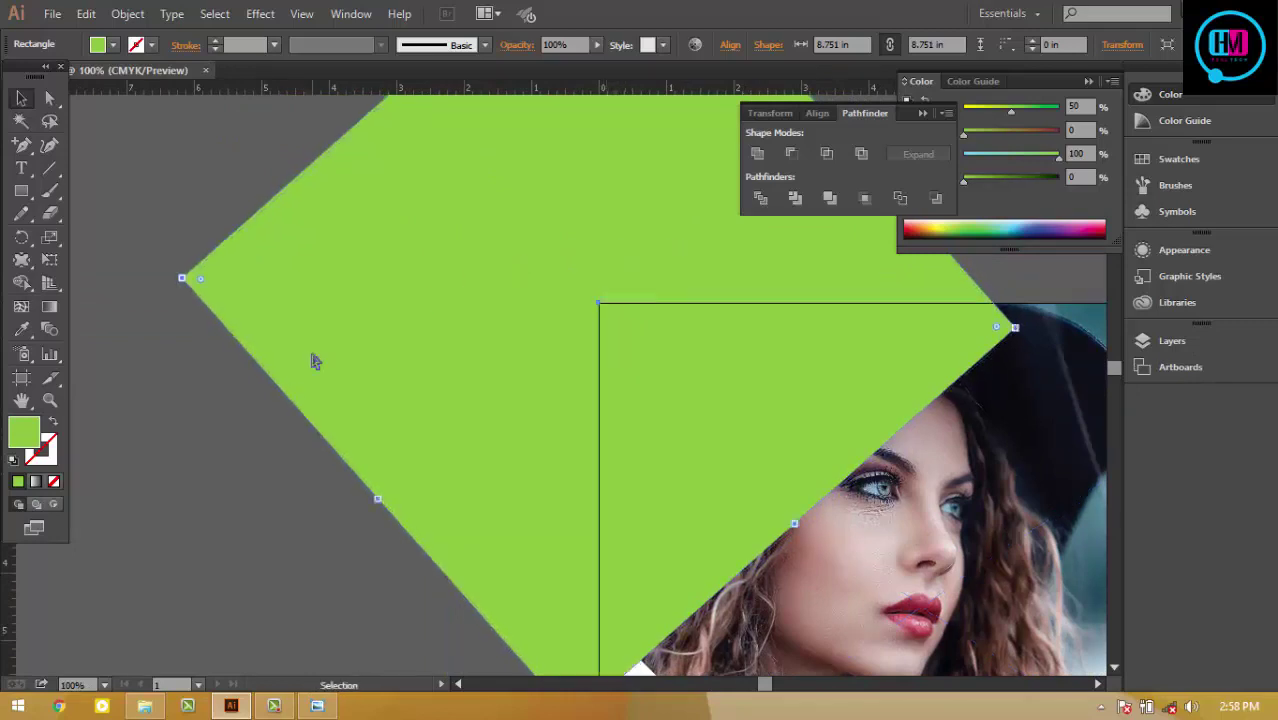
key("ctrl+minus")
key("ctrl+minus")
key("ctrl+minus")
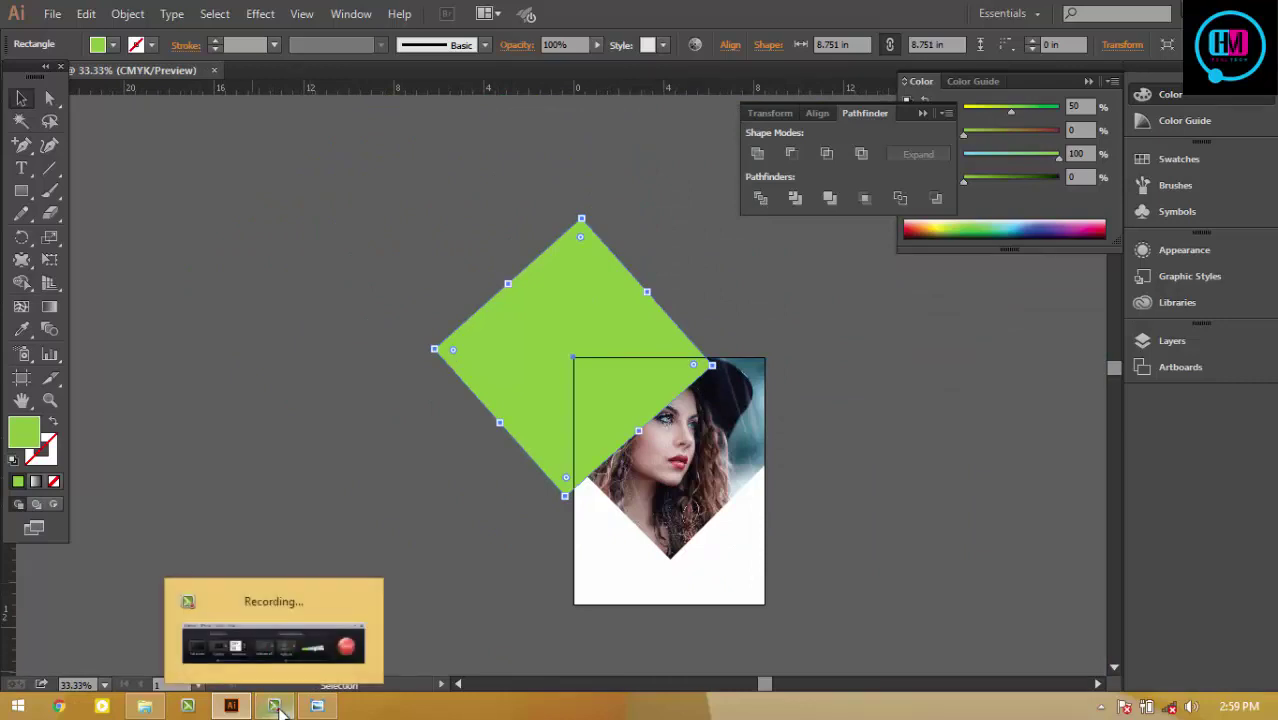
left_click(233, 707)
left_click(233, 707)
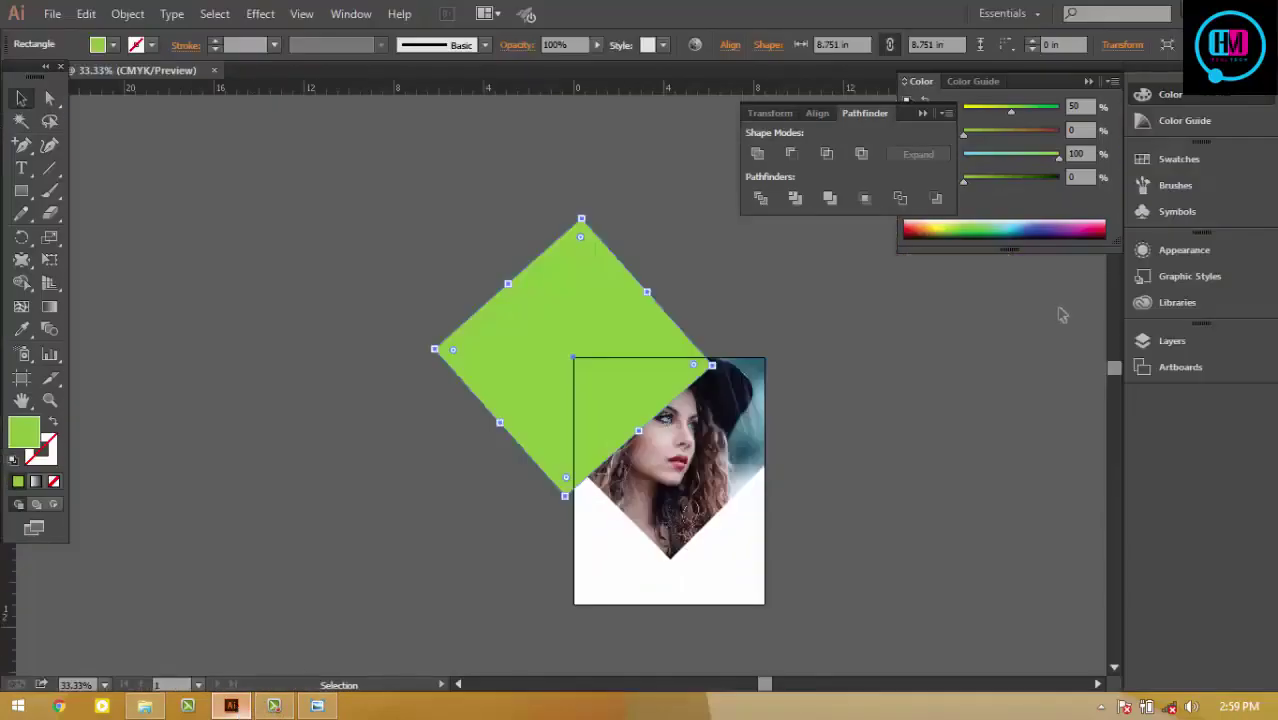
left_click(316, 708)
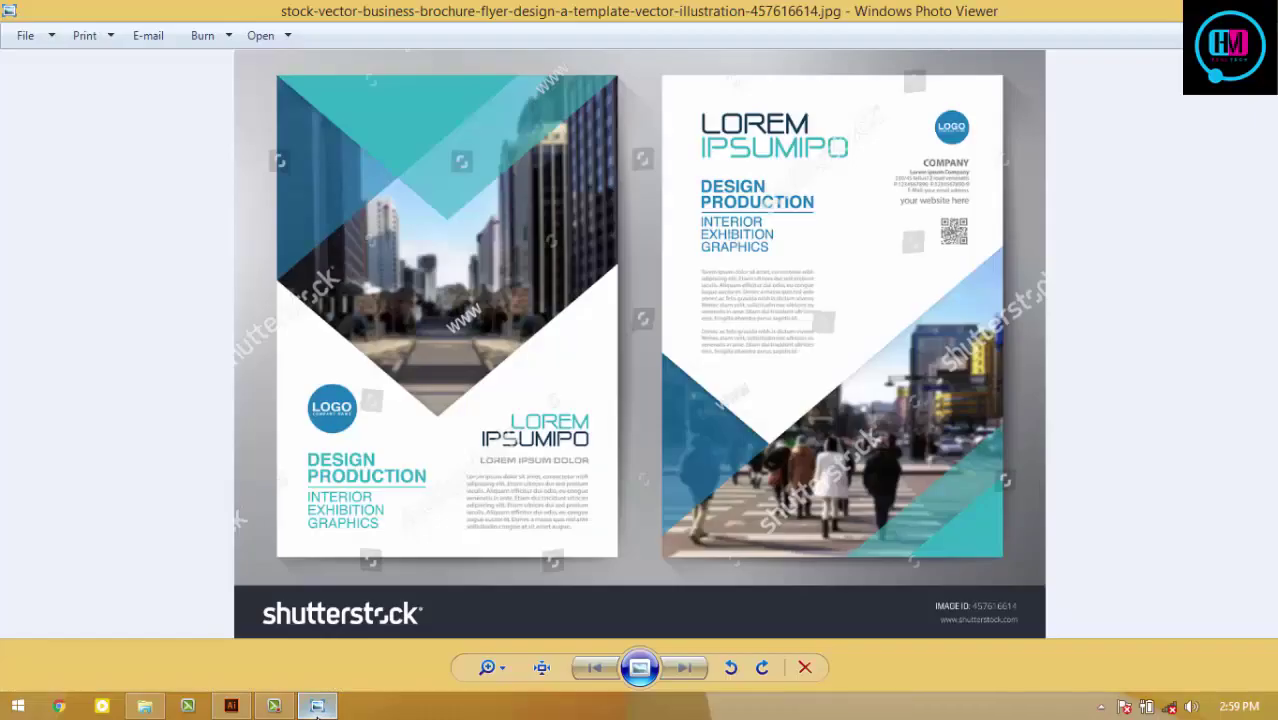
left_click(316, 708)
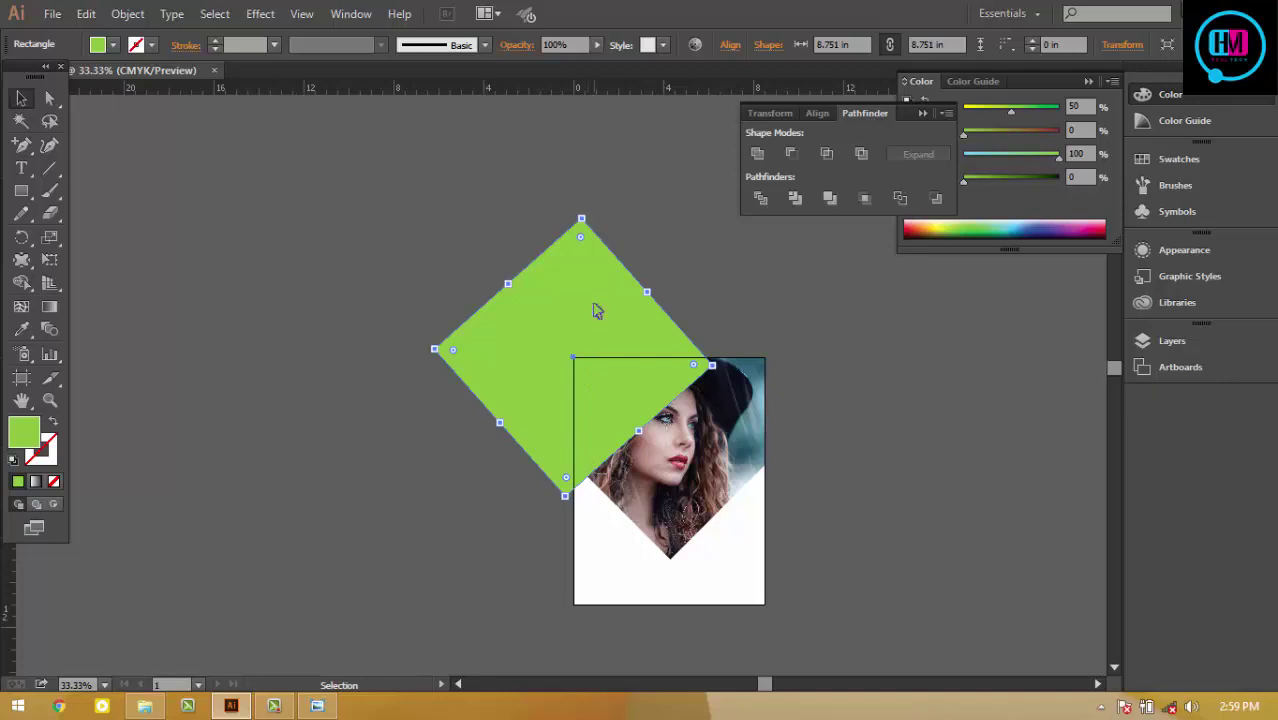
mouse_move(595, 311)
left_mouse_down()
mouse_move(721, 295)
mouse_move(696, 260)
mouse_move(637, 290)
left_mouse_up()
key("ctrl+equal")
key("ctrl+equal")
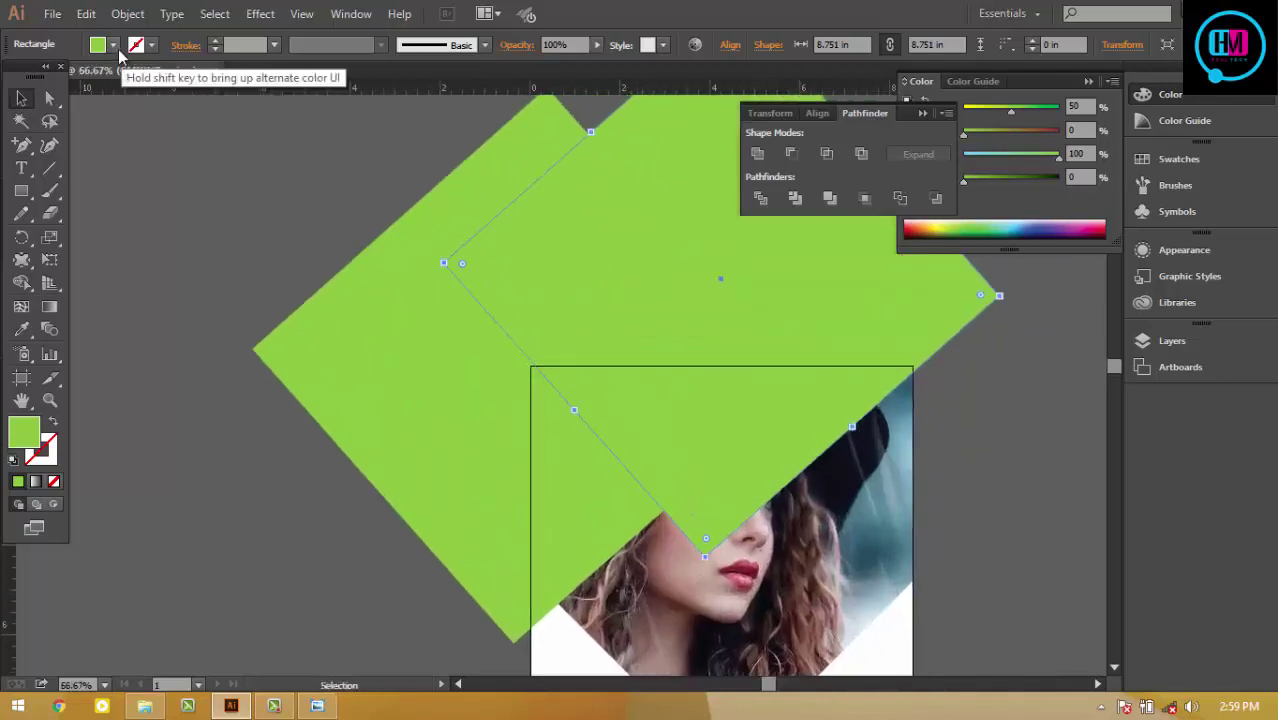
left_click(114, 46)
left_click(130, 89)
left_click(336, 182)
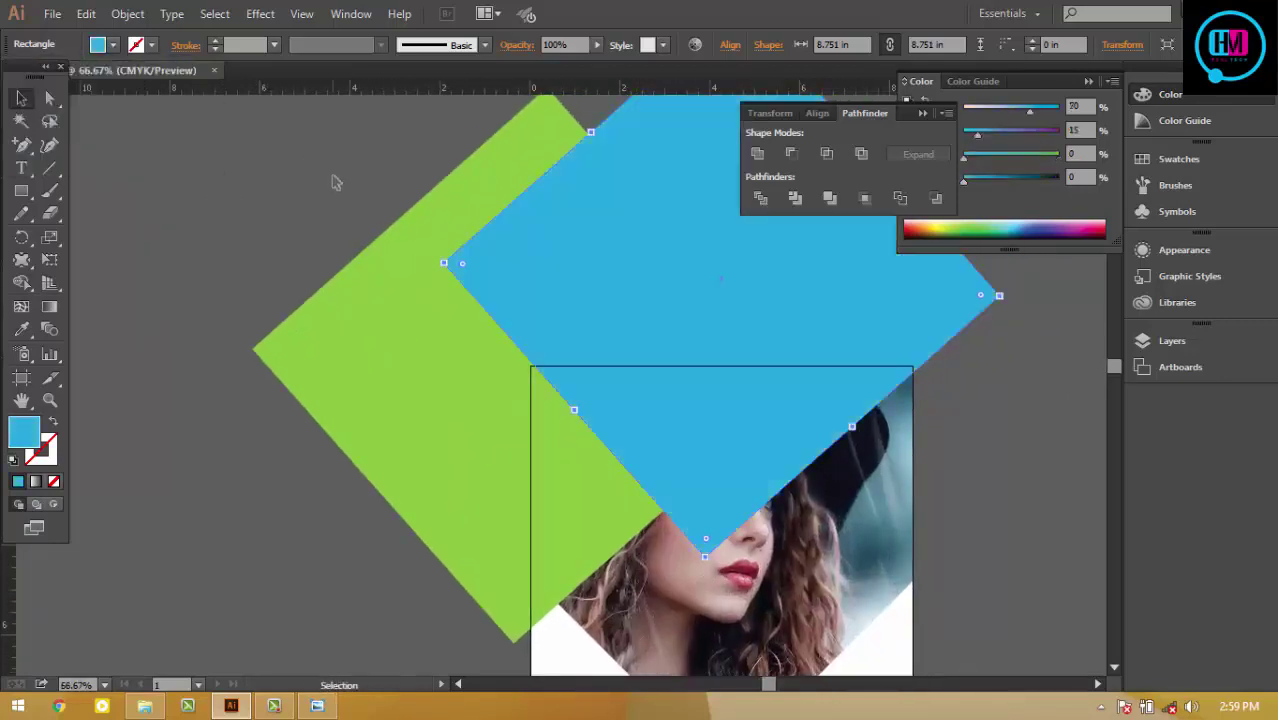
key("ctrl+plus")
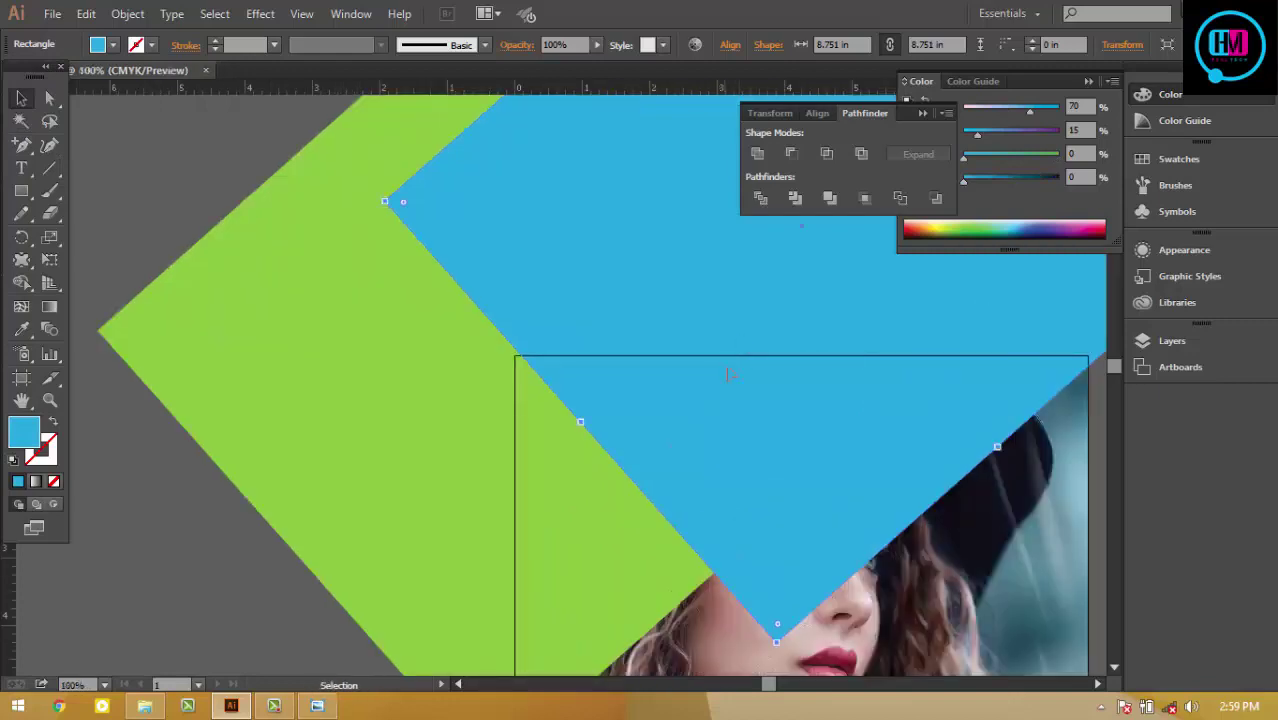
left_click_drag(752, 297, 719, 281)
scroll(740, 285, "right", 2)
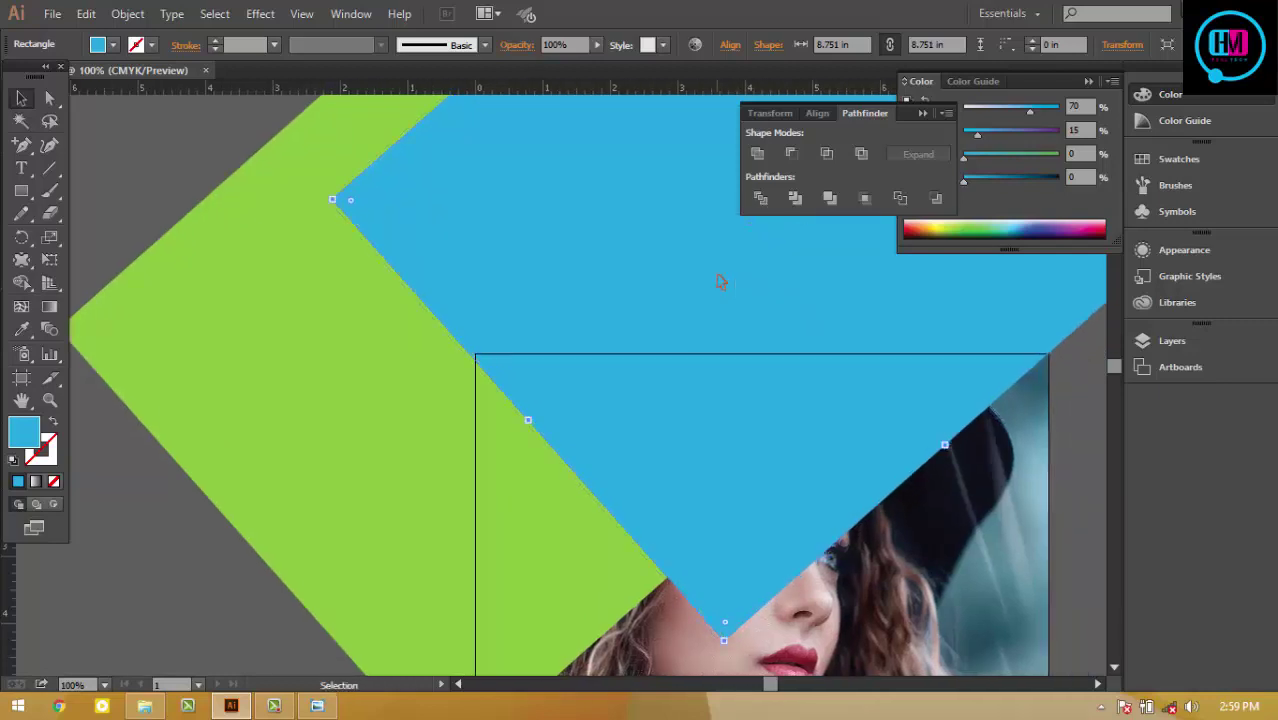
key("Delete")
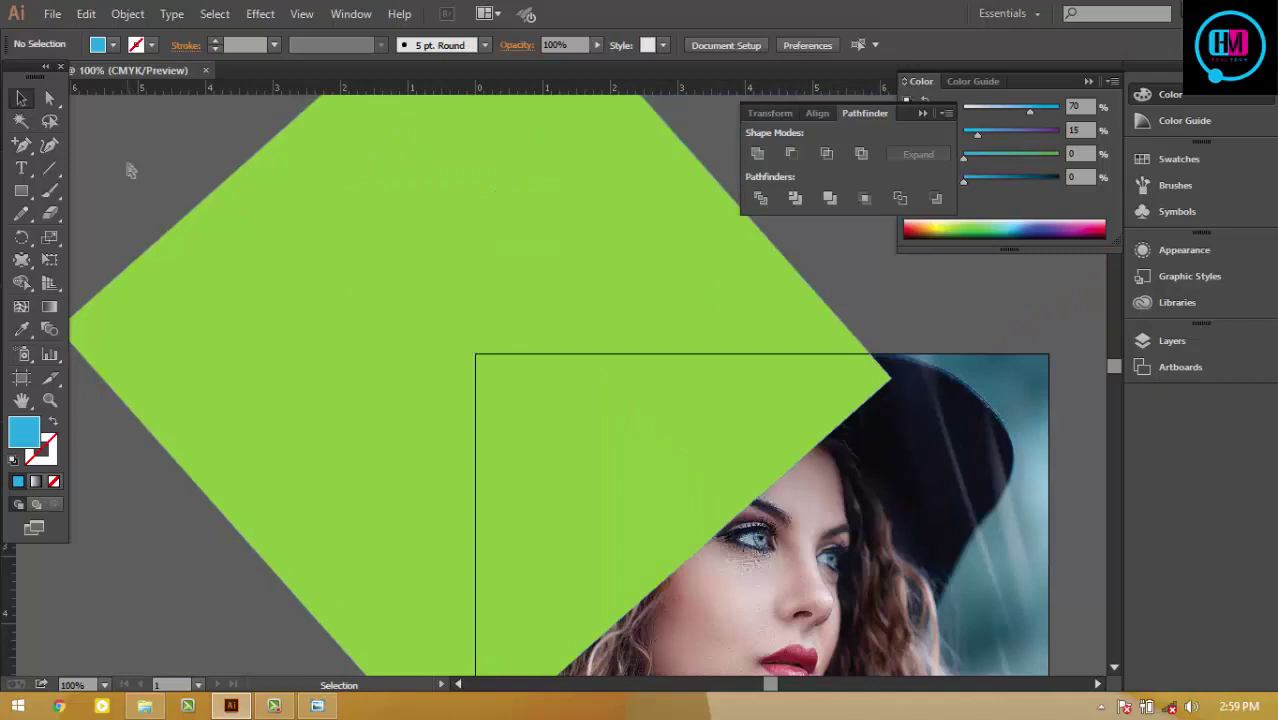
Step: Restore the blue diamond and drag its edge onto the photo's top-left corner
key("ctrl+z")
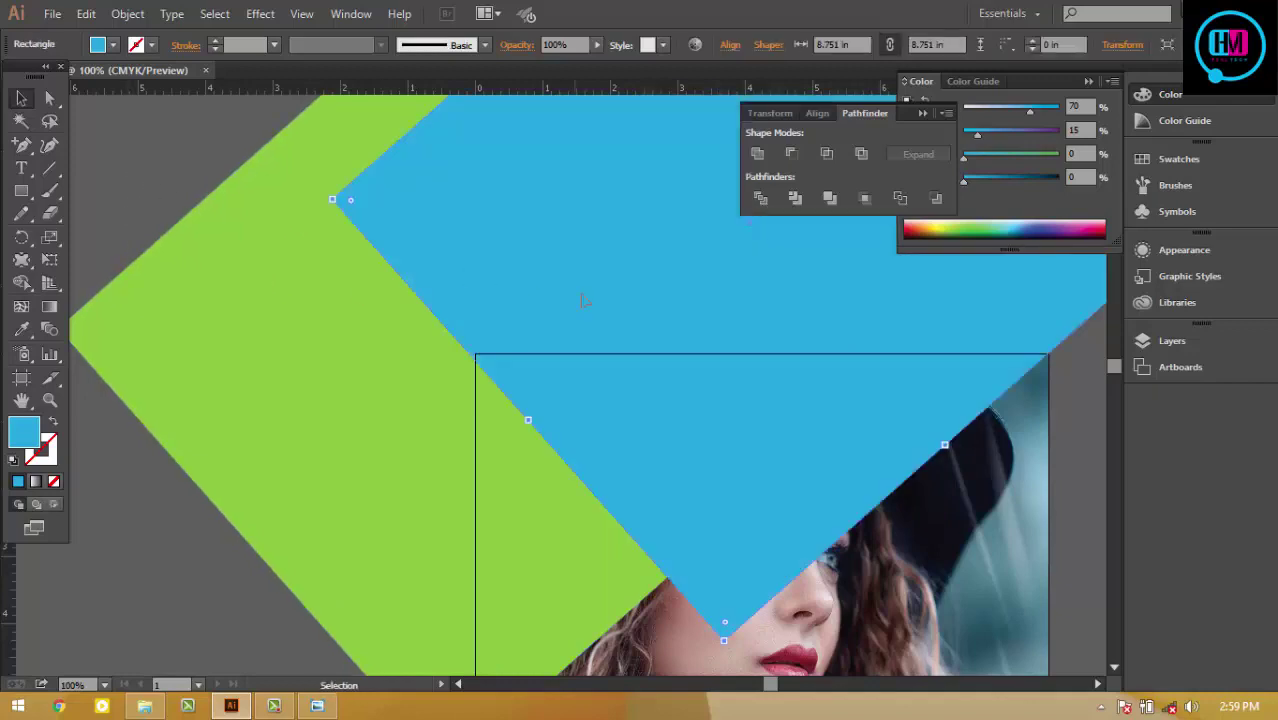
left_click_drag(614, 299, 621, 303)
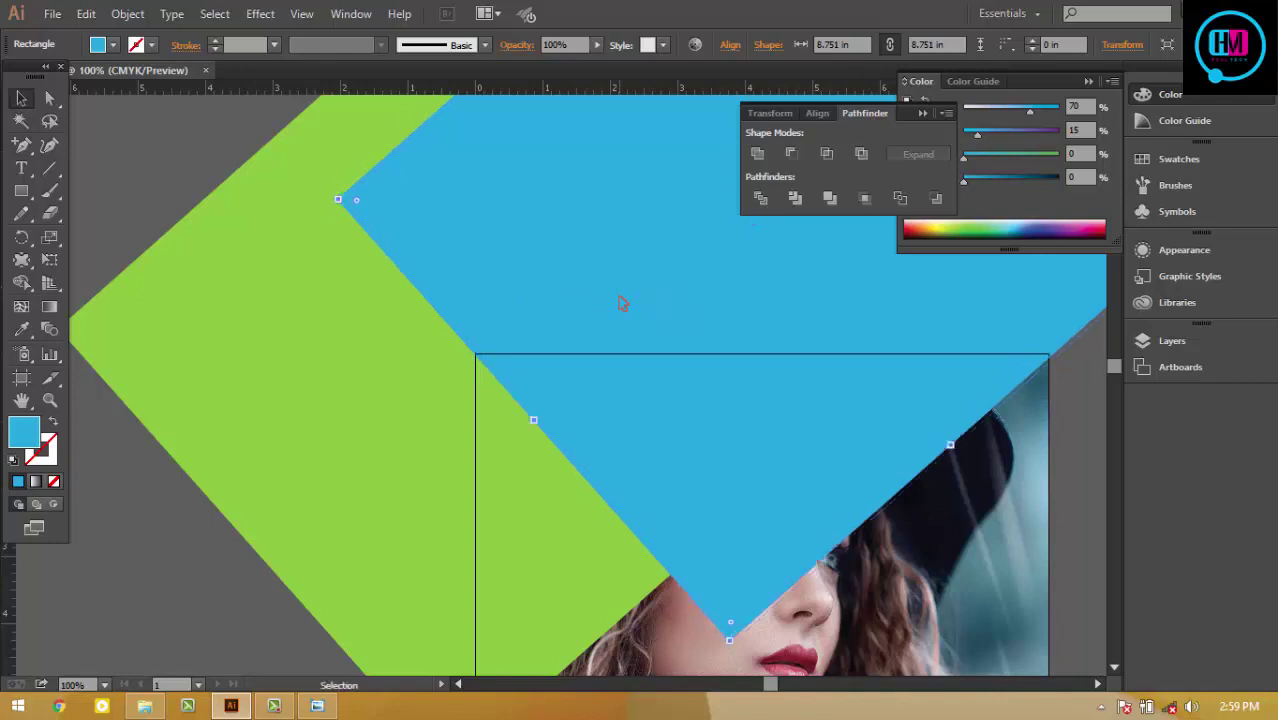
key("a")
key("ctrl+equal")
left_click_drag(742, 294, 352, 277)
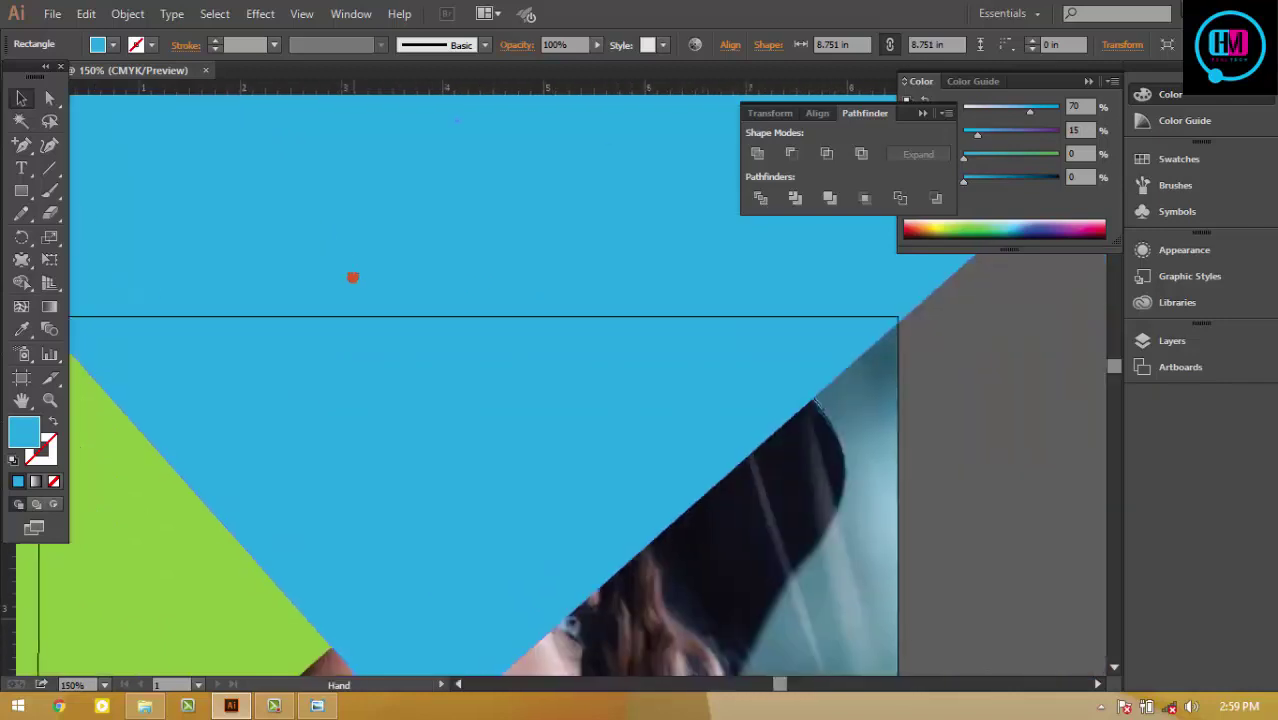
left_click_drag(528, 350, 741, 382)
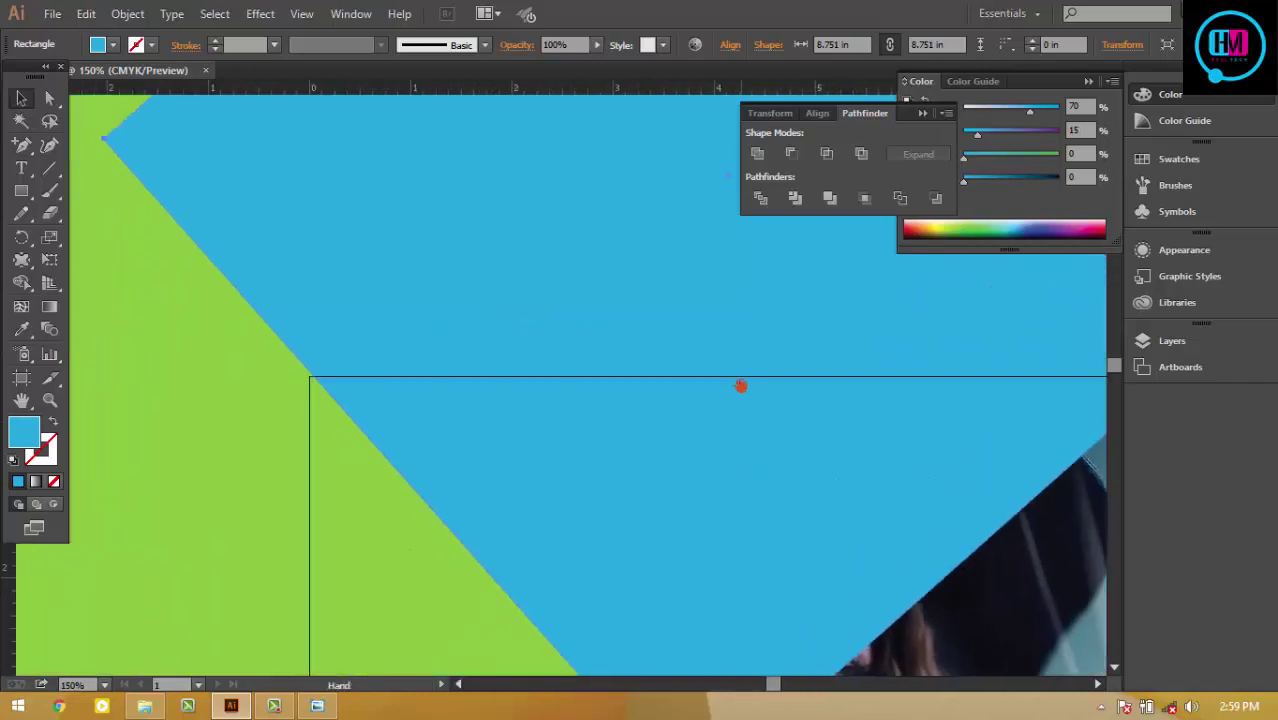
key("ctrl+minus")
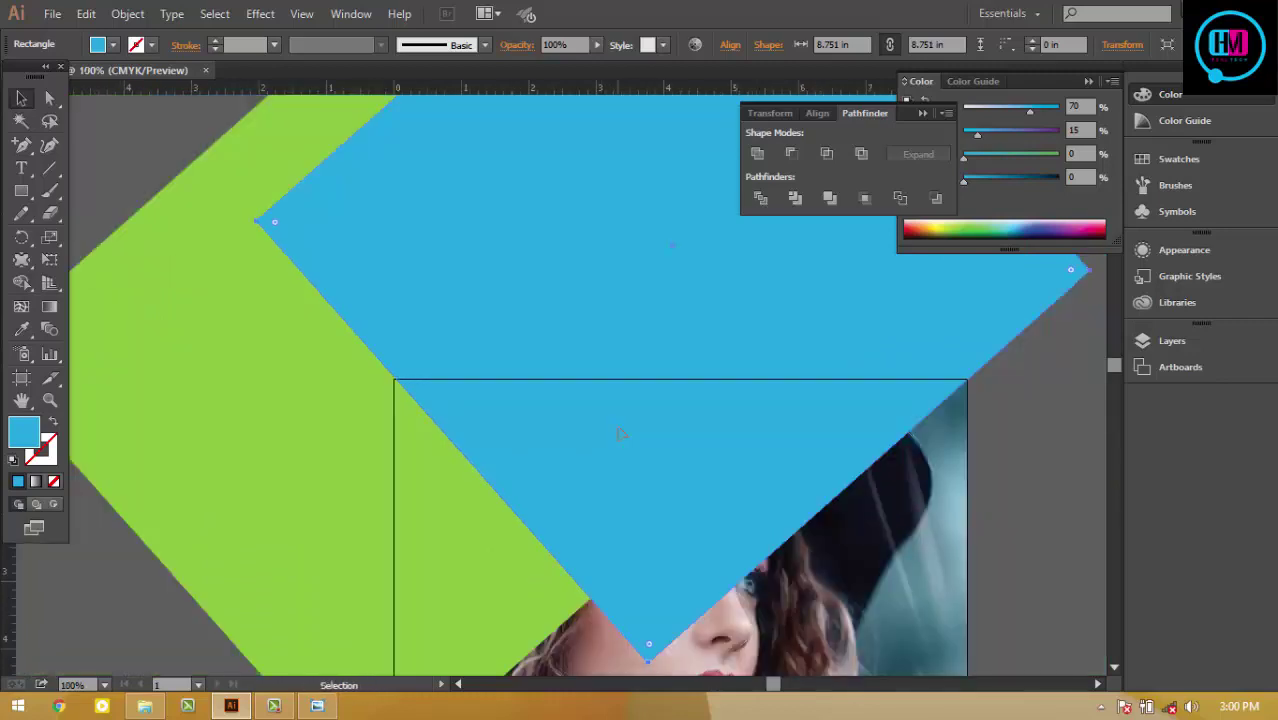
key("ctrl+minus")
key("v")
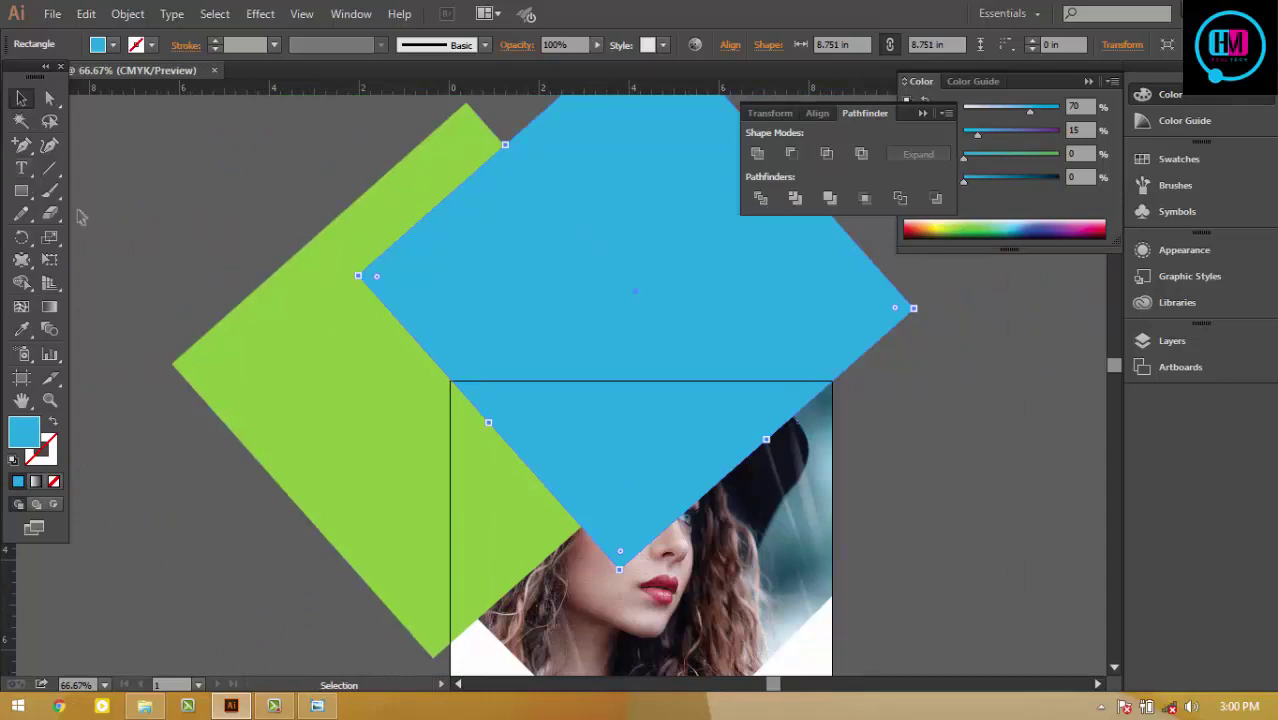
Step: Try editing the blue diamond's anchors with the Pen tool, then undo it
key("ctrl+shift+a")
left_click(21, 145)
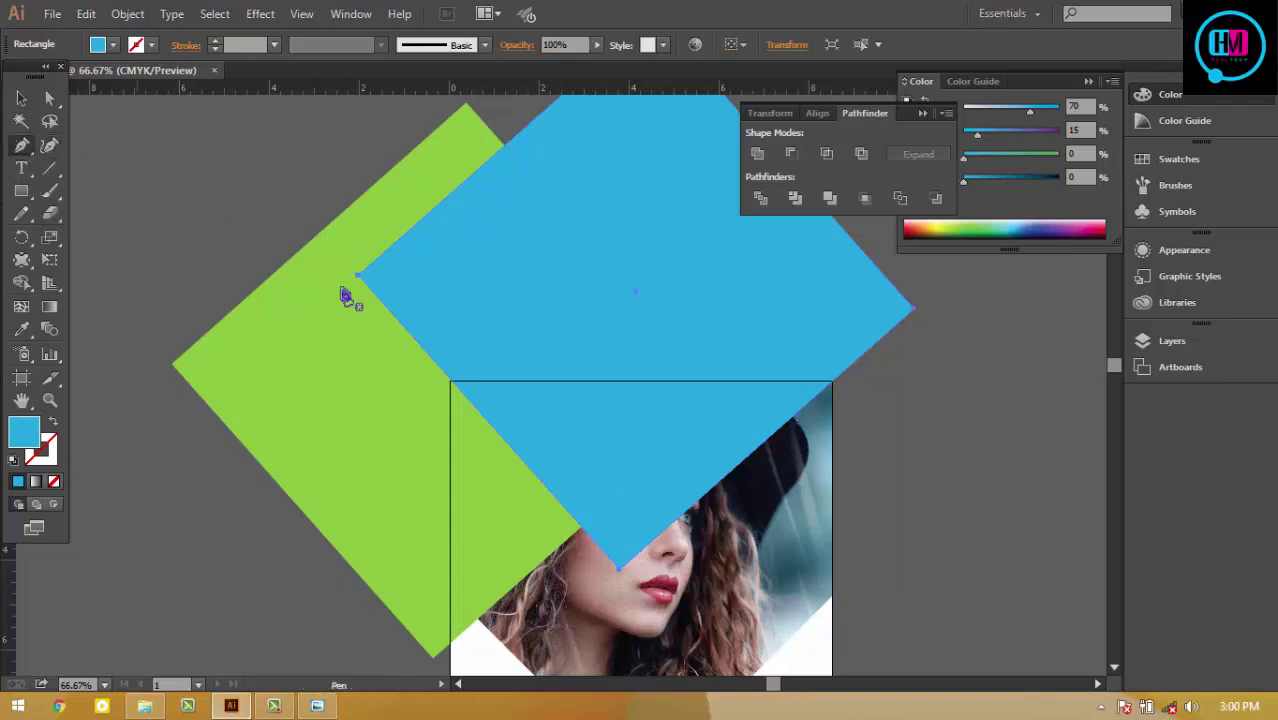
left_click(453, 383)
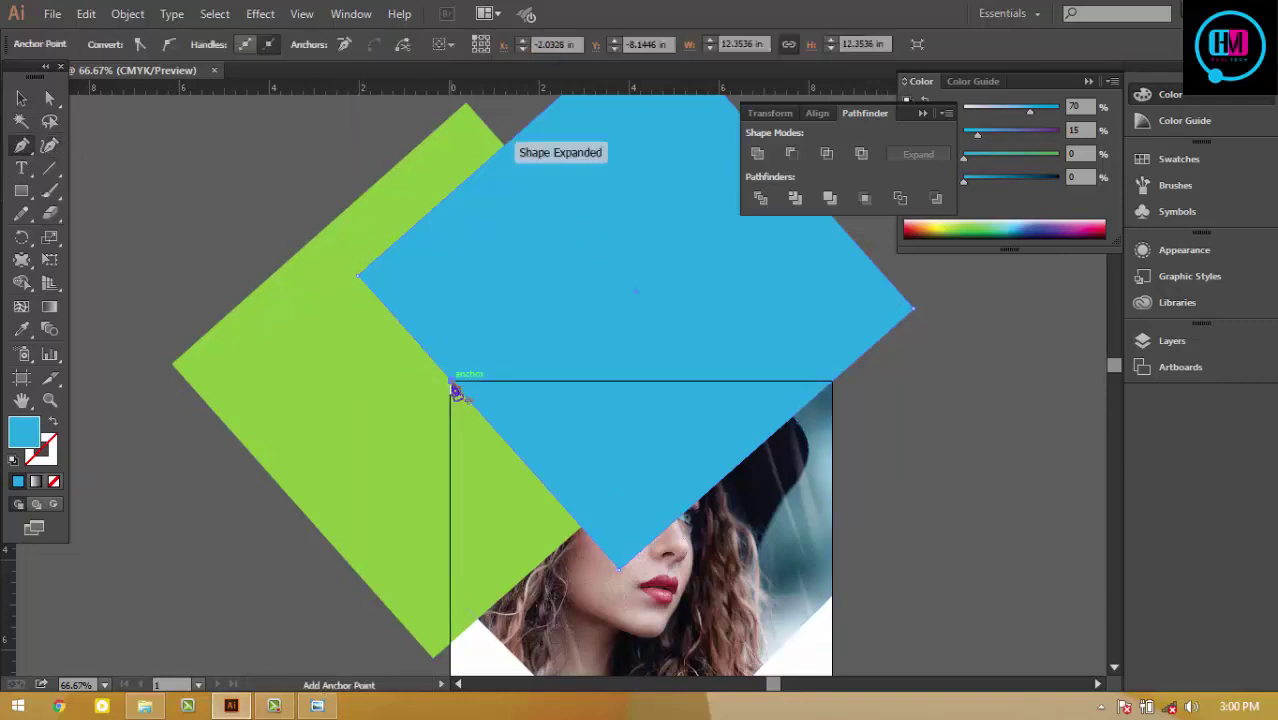
left_click(617, 567)
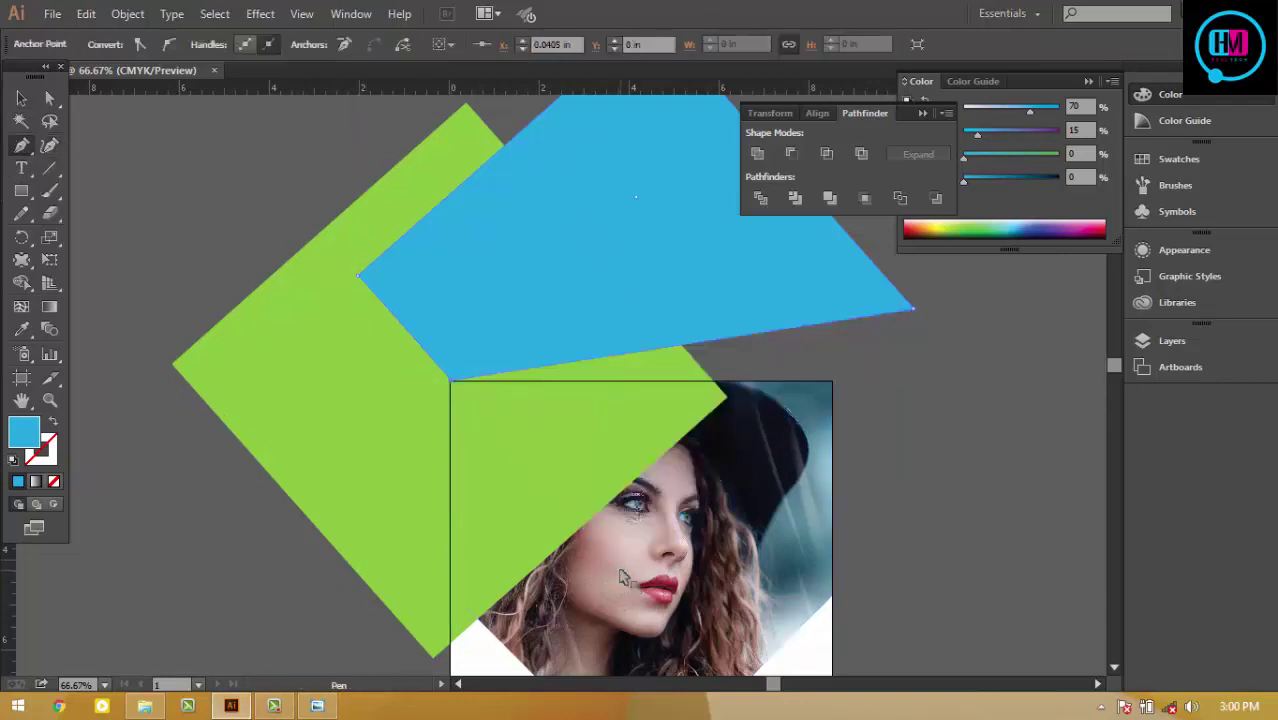
key("ctrl+z")
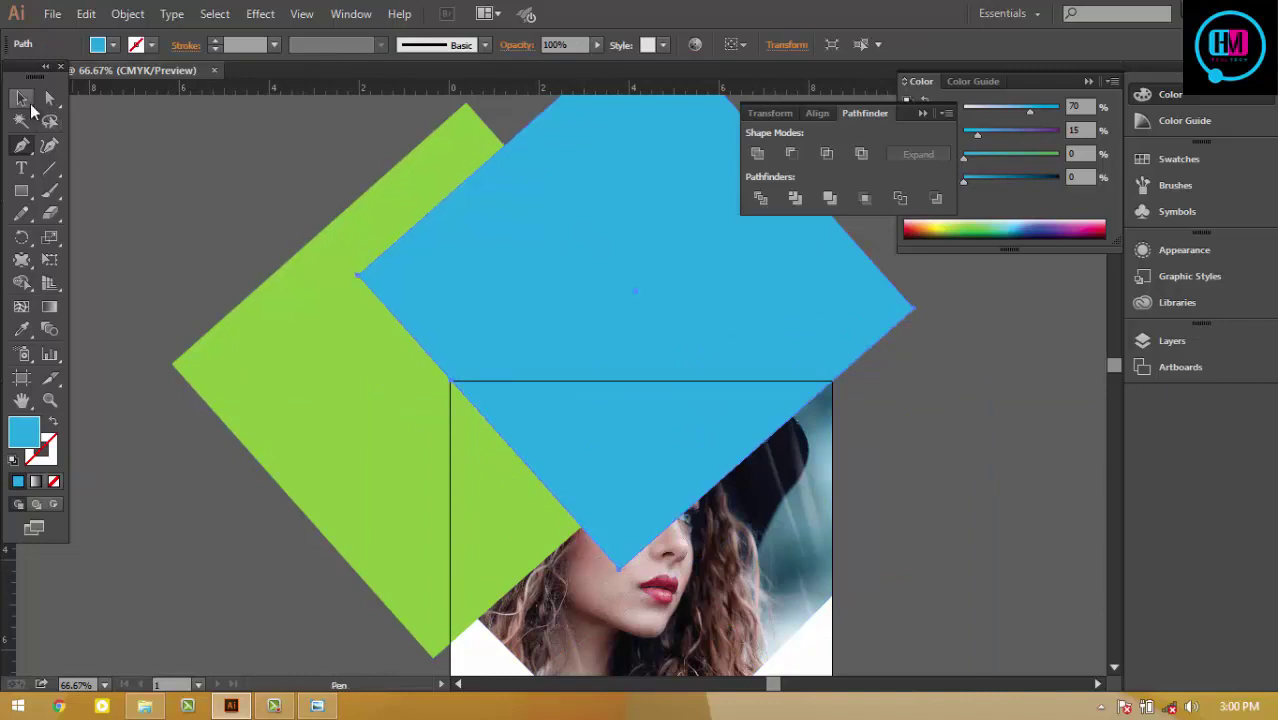
Step: Draw a closed triangle from the photo's top corners down to the diamond's bottom tip
left_click(22, 98)
left_click(115, 145)
left_click(21, 145)
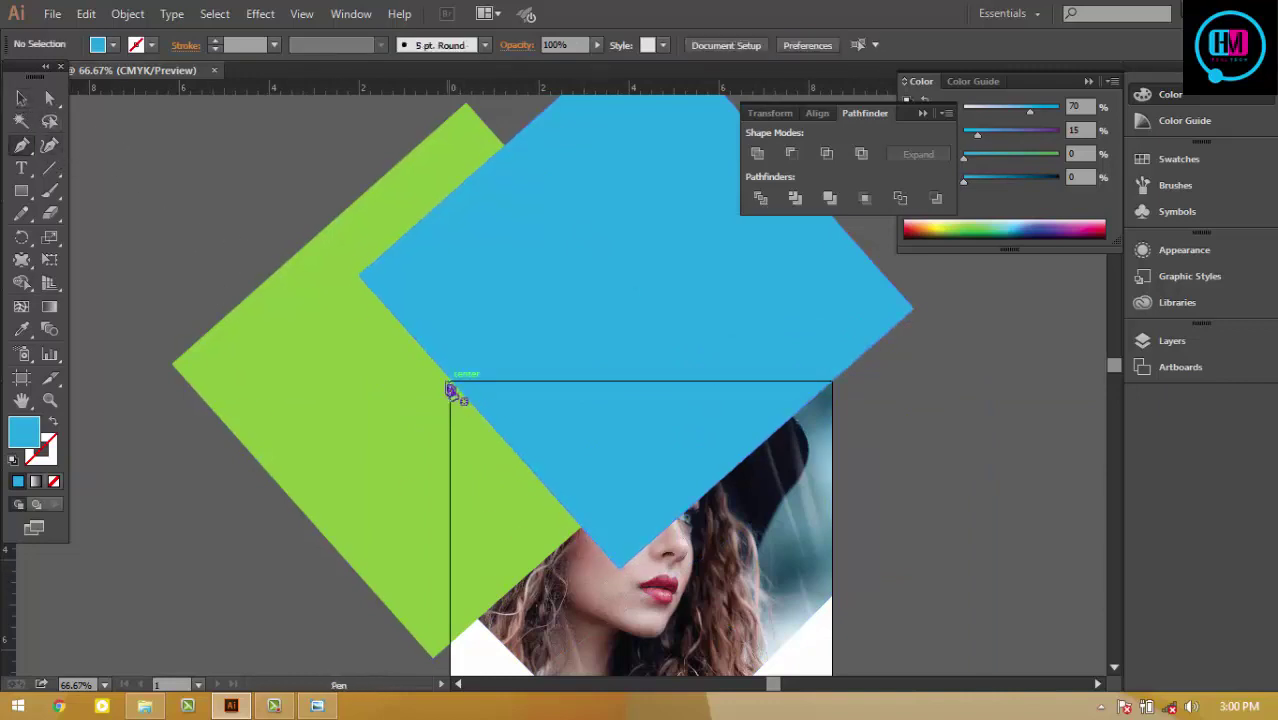
left_click(450, 383)
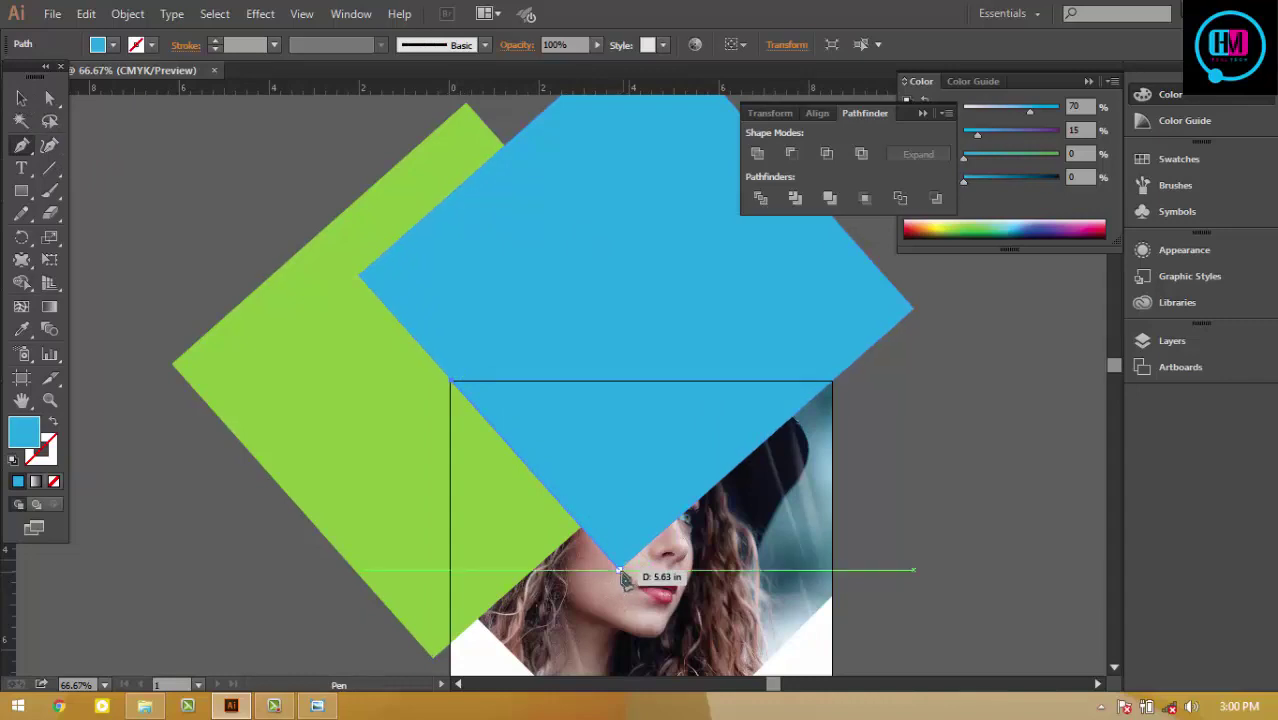
left_click(621, 573)
left_click(832, 383)
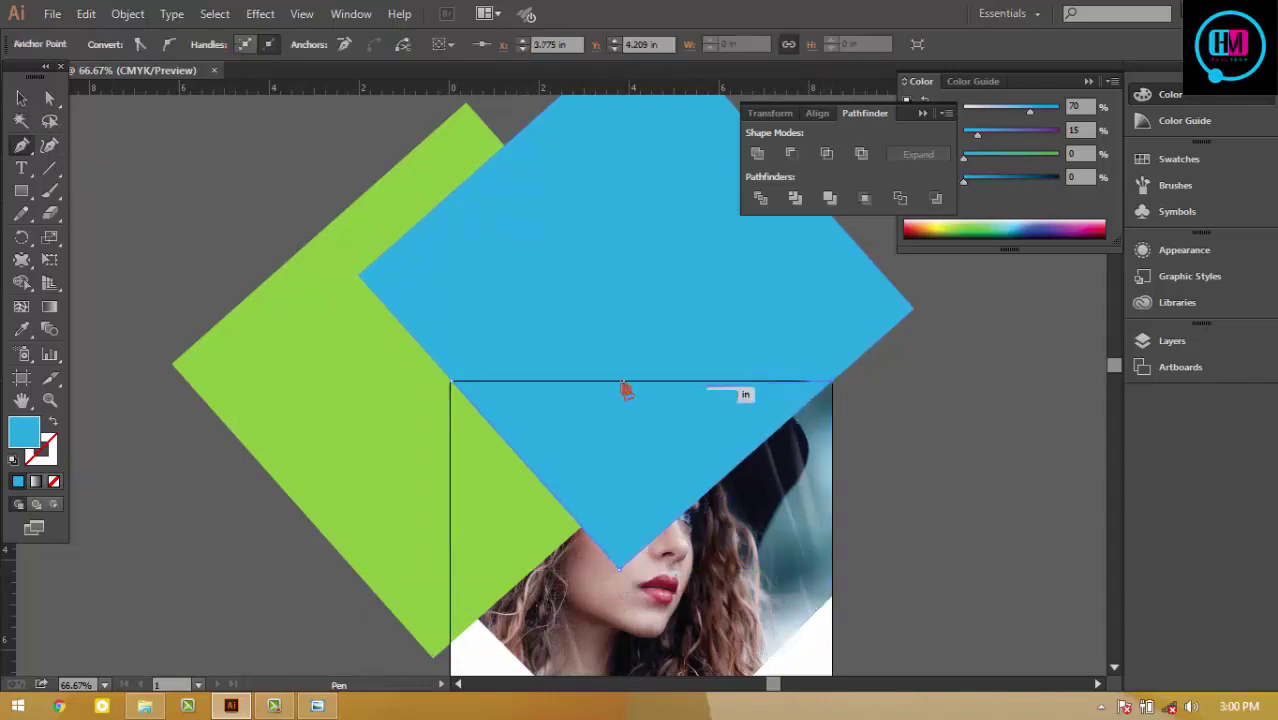
left_click(450, 383)
key("v")
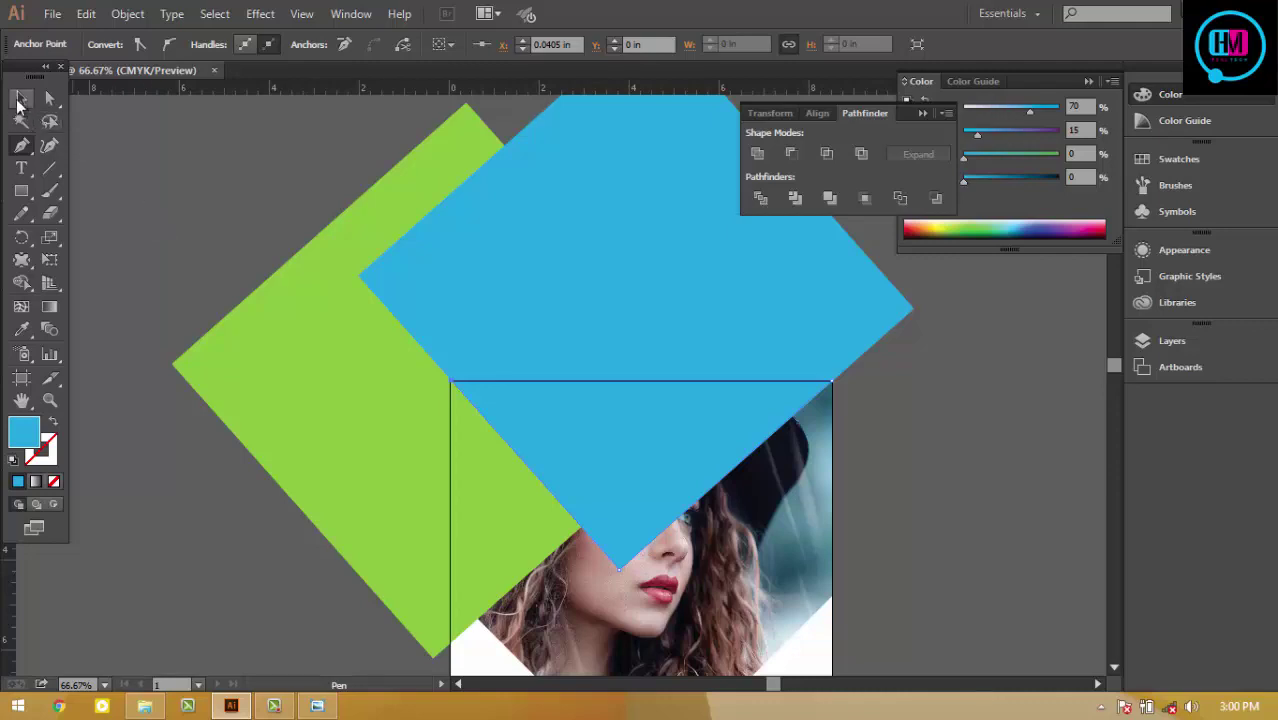
Step: Delete the large blue diamond, keeping the new triangle, and select the green diamond
left_click(191, 171)
left_click(597, 249)
key("Delete")
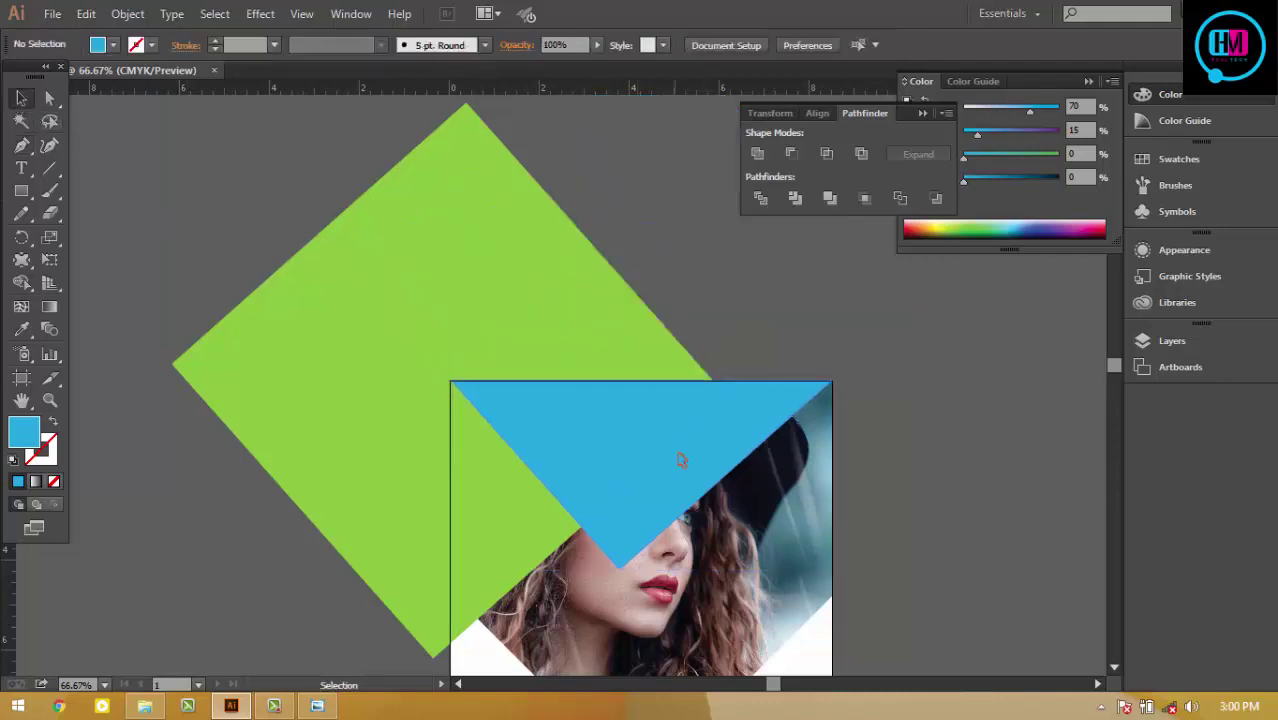
left_click(608, 441)
left_click(870, 392)
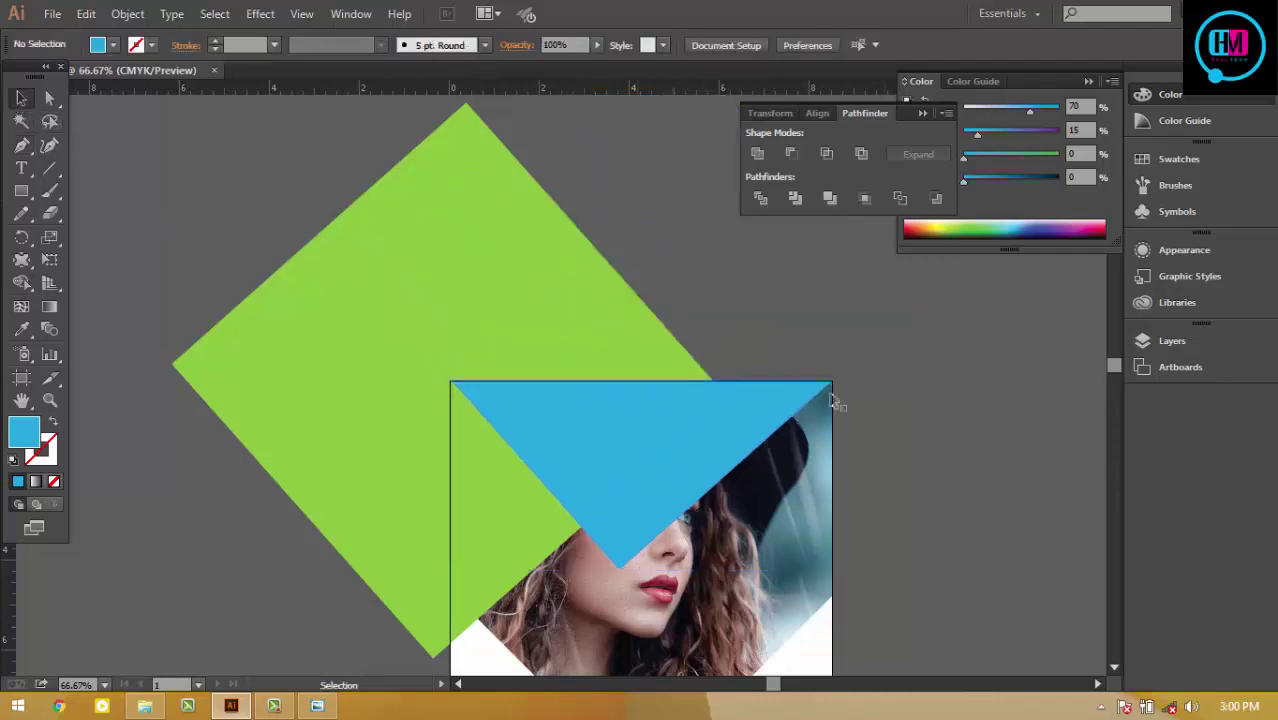
left_click(568, 330)
left_click_drag(889, 409, 892, 378)
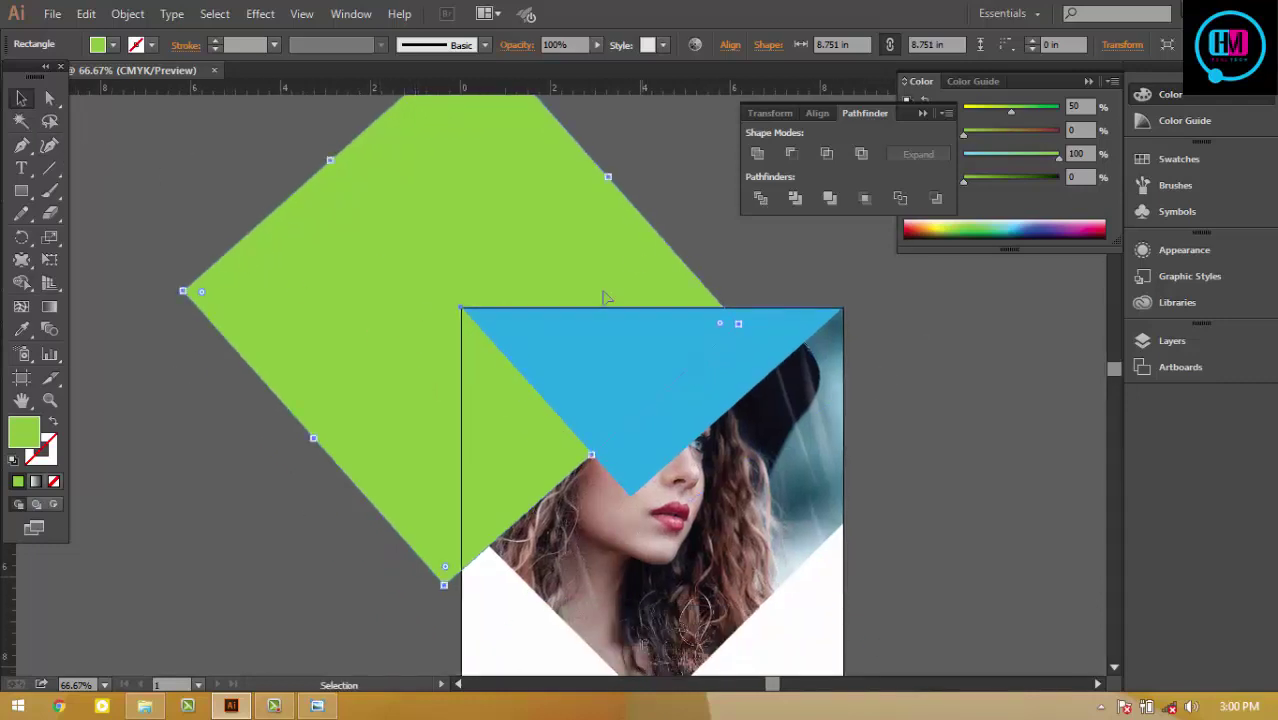
left_click(595, 47)
left_click(542, 63)
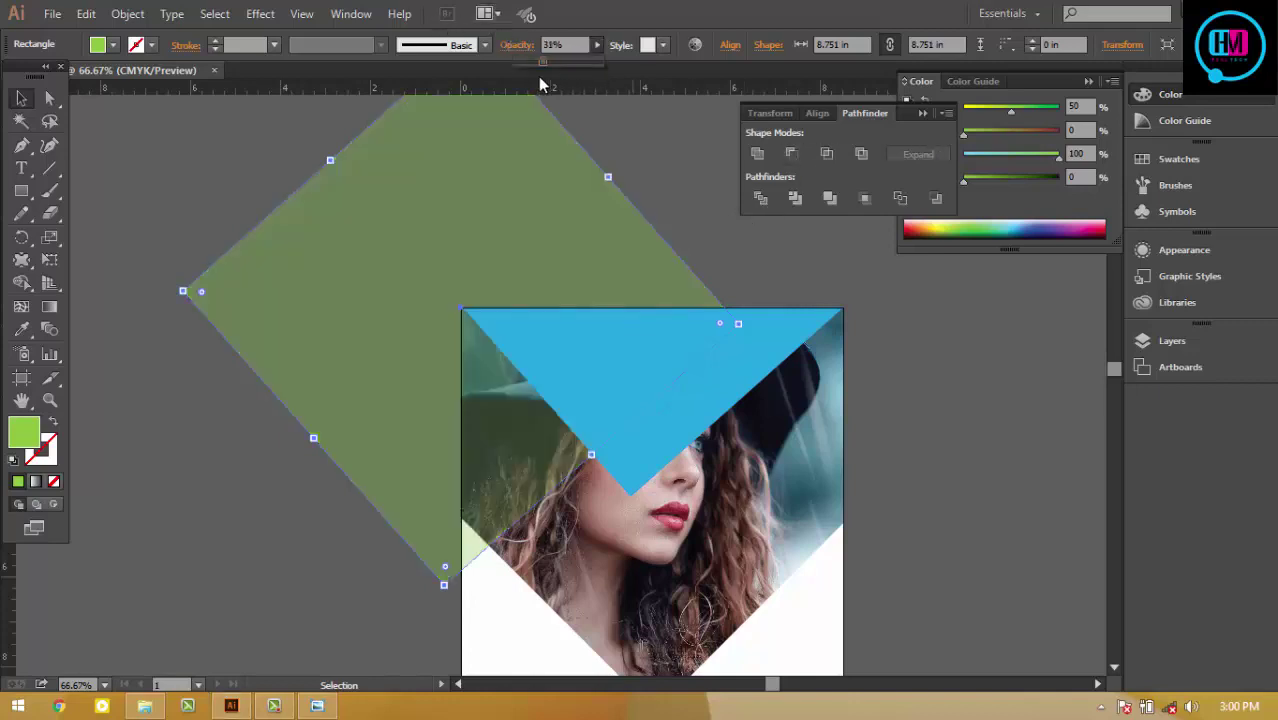
left_click(552, 62)
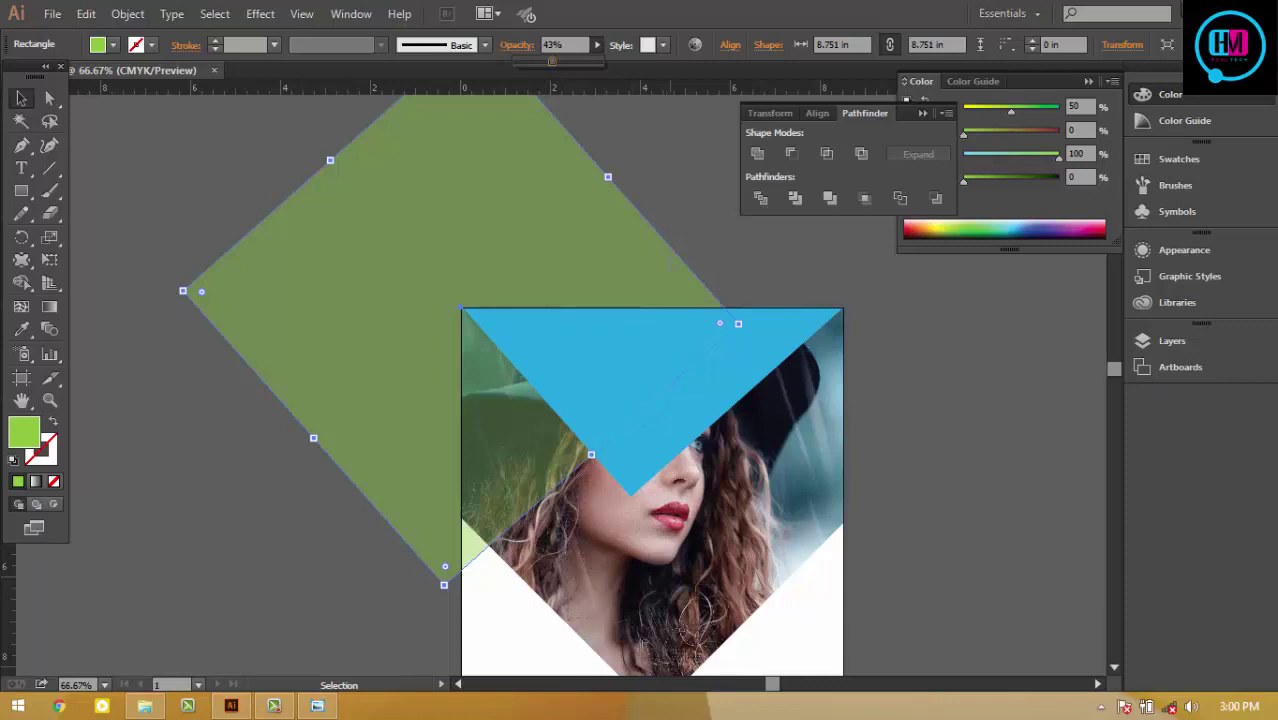
left_click(758, 333)
left_click_drag(626, 175, 632, 186)
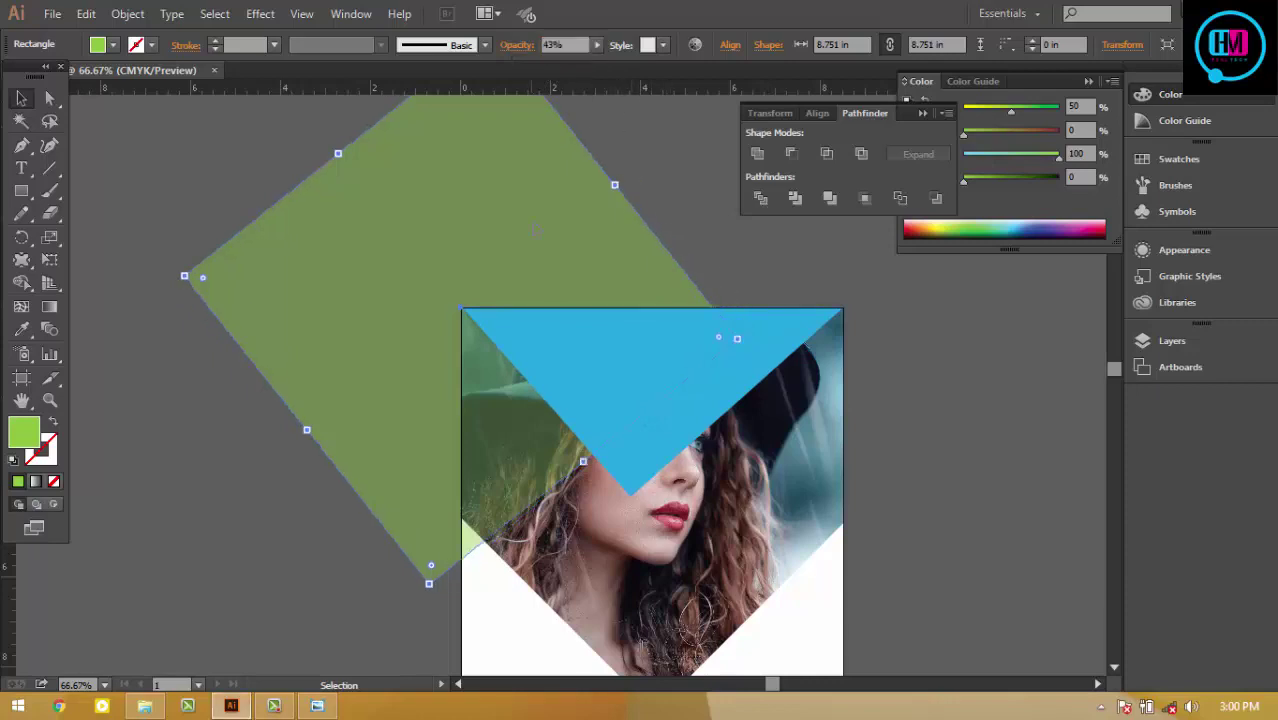
key("ctrl+z")
key("ctrl+z")
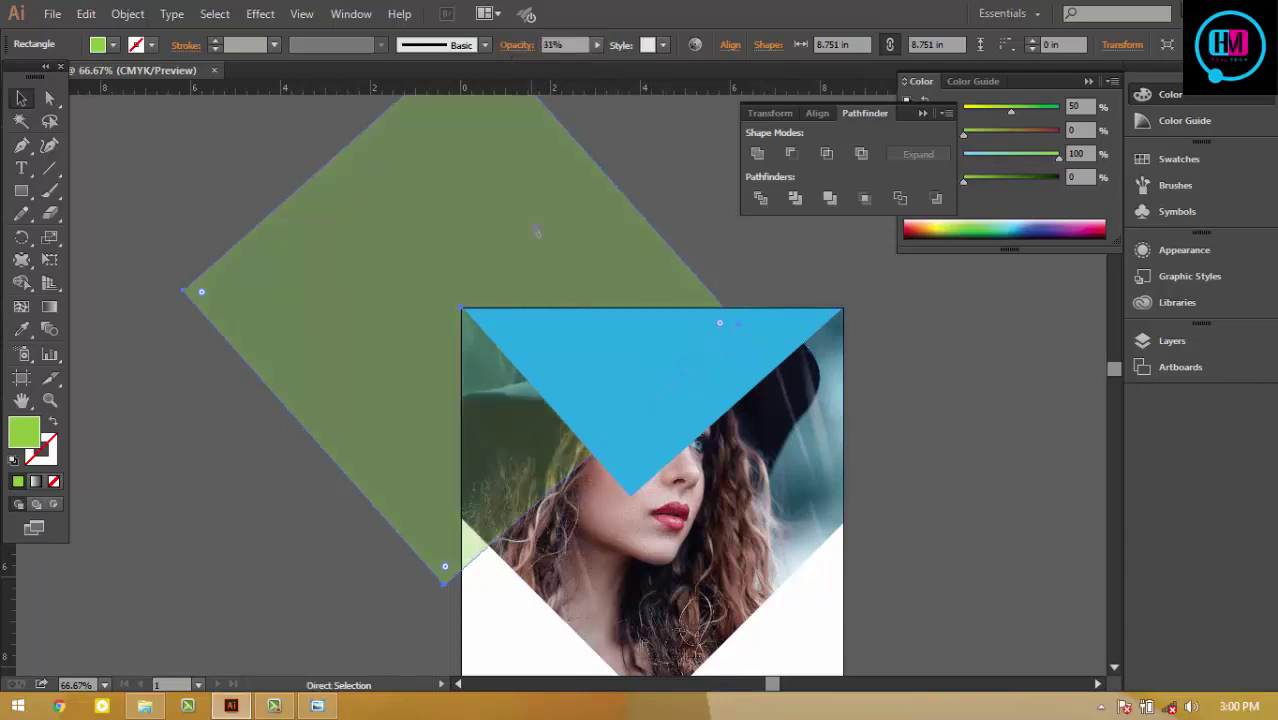
key("ctrl+z")
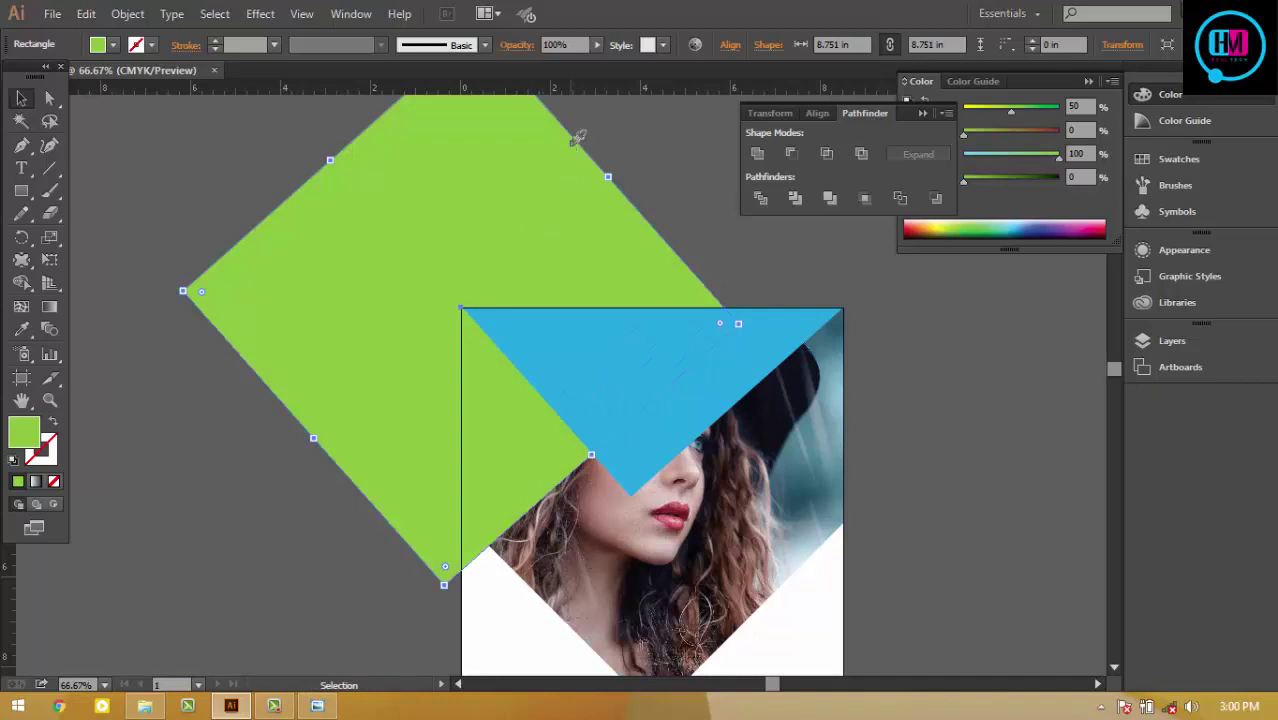
key("i")
Step: Give the rotated shape the triangle's blue fill and about 39% opacity
left_click(665, 327)
key("v")
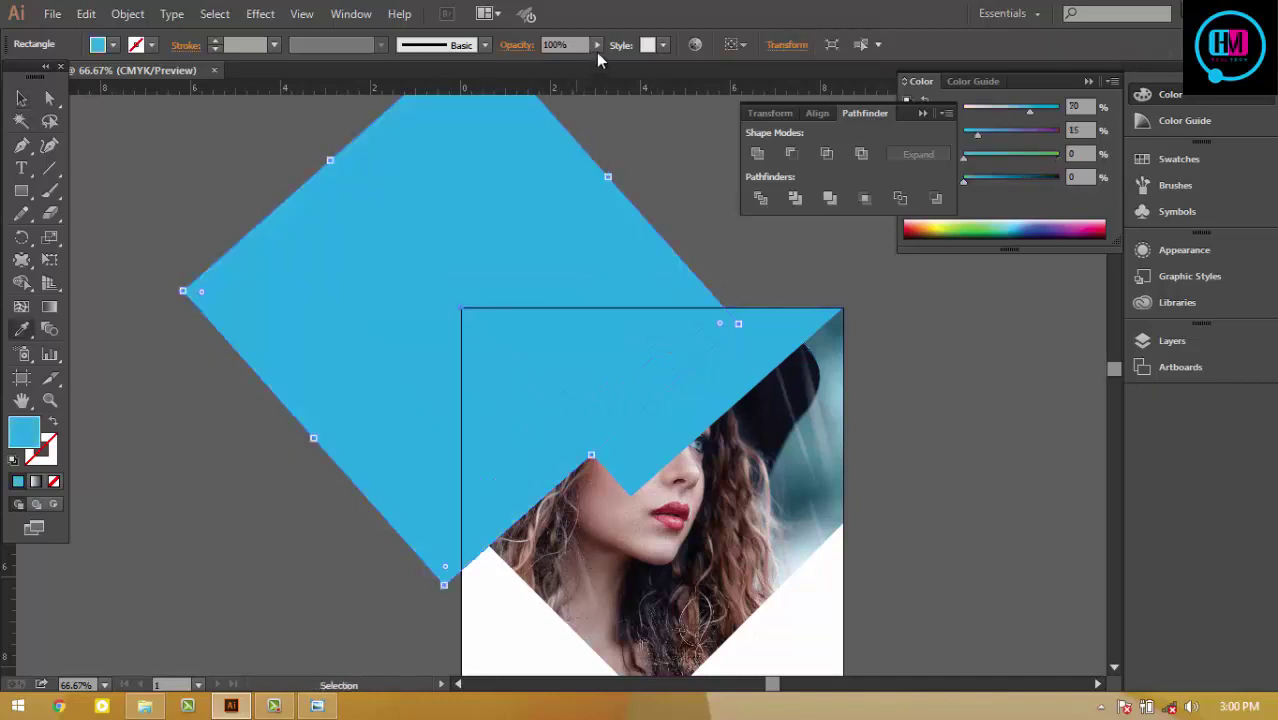
left_click(597, 45)
left_click_drag(598, 62, 549, 63)
key("i")
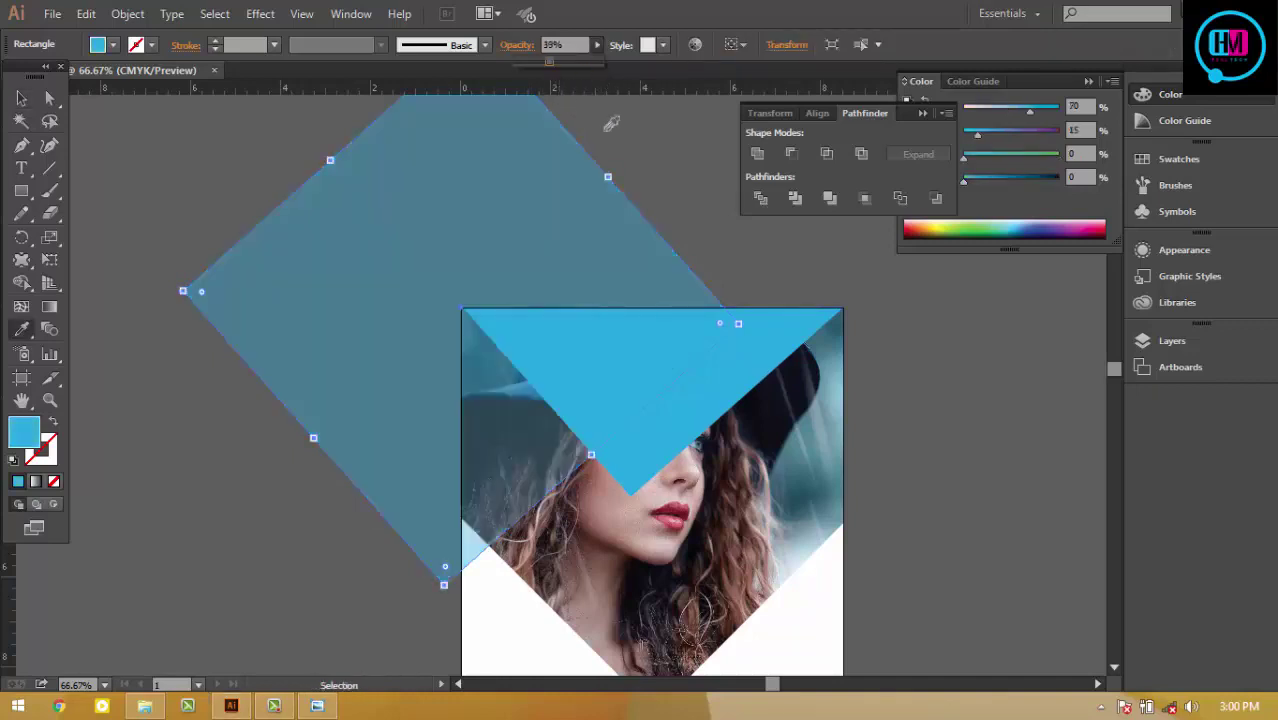
key("v")
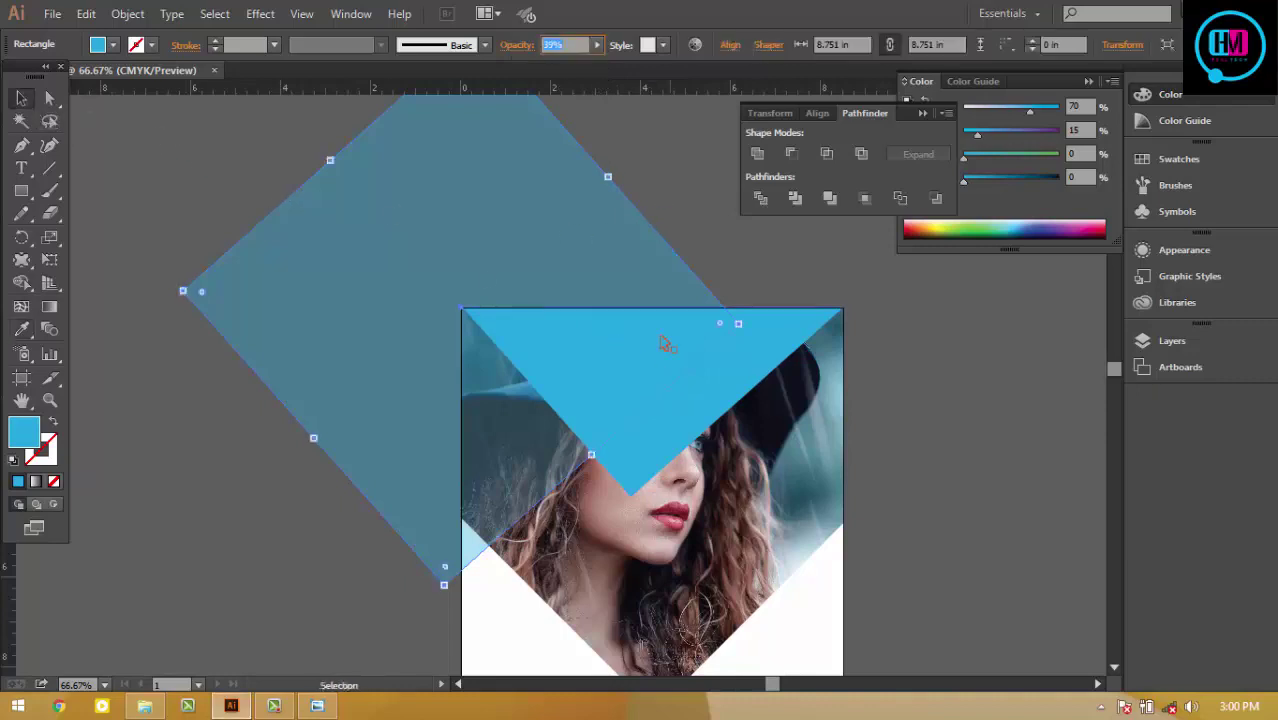
Step: Set the blue triangle over the photo to 60% opacity
left_click(768, 368)
left_click(583, 45)
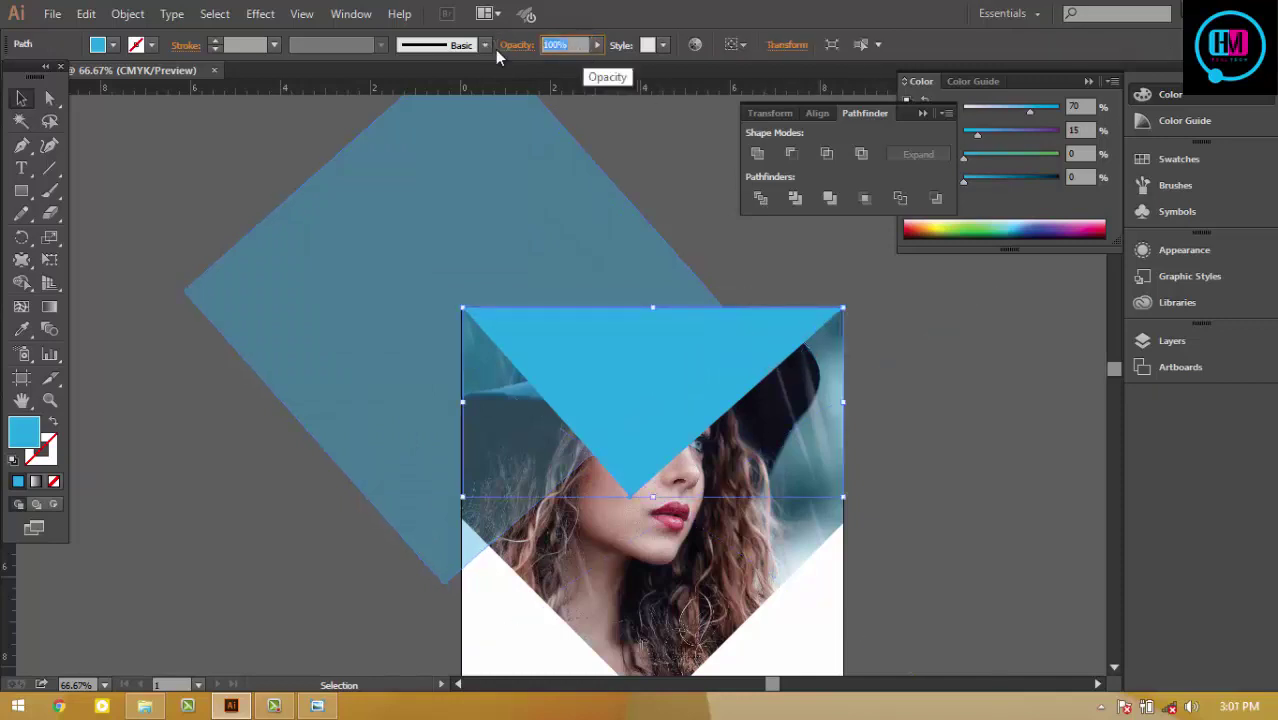
type("60")
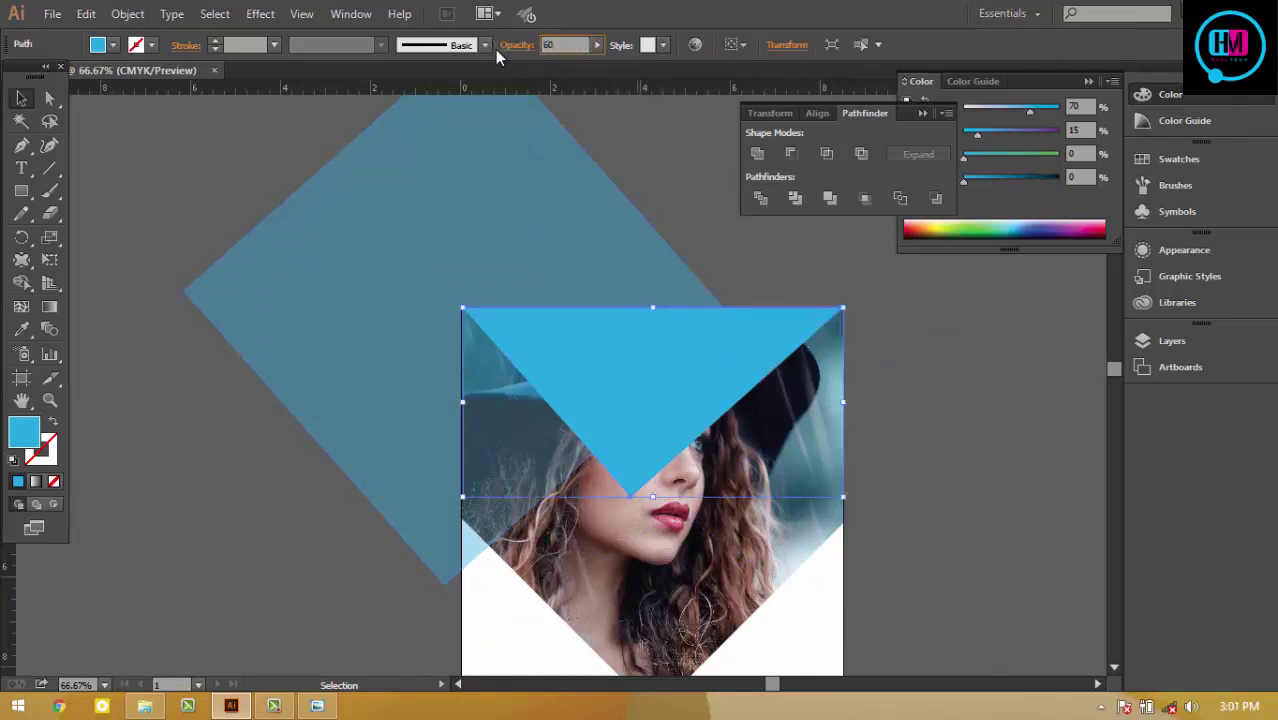
key("Return")
left_click(955, 385)
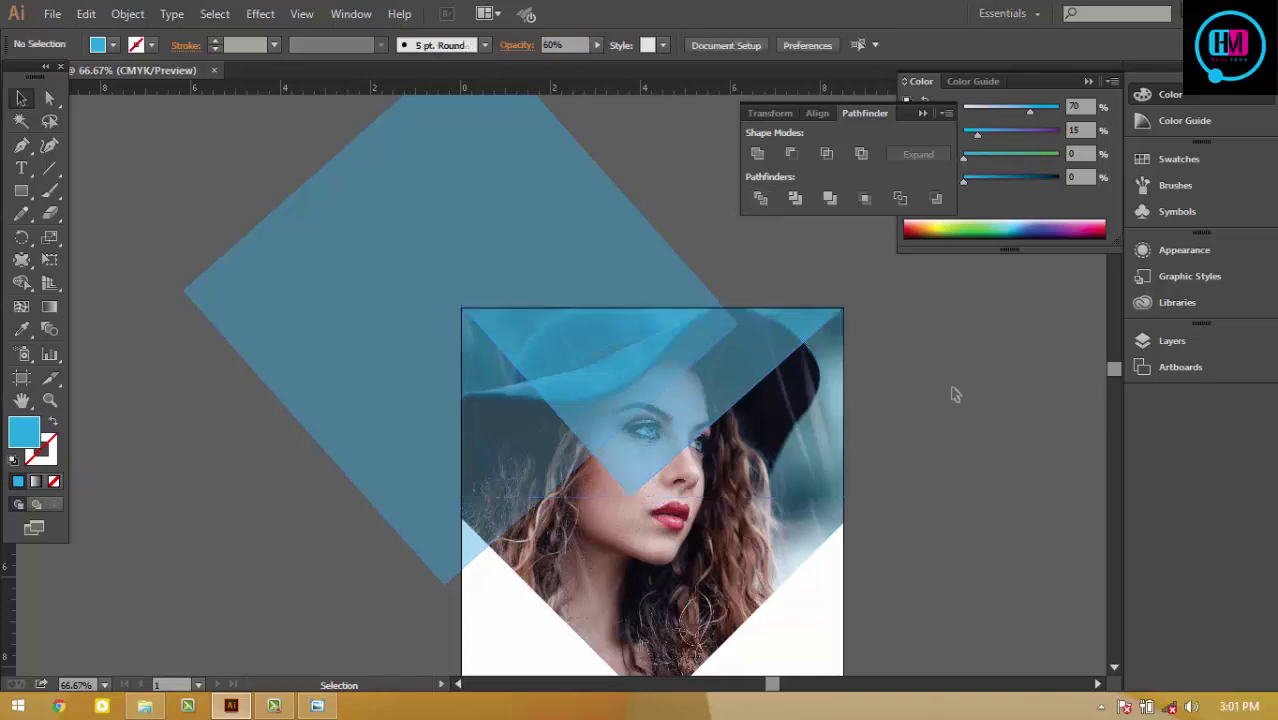
Step: Raise the blue triangle's opacity to 90% and preview the result
left_click(768, 345)
left_click(597, 44)
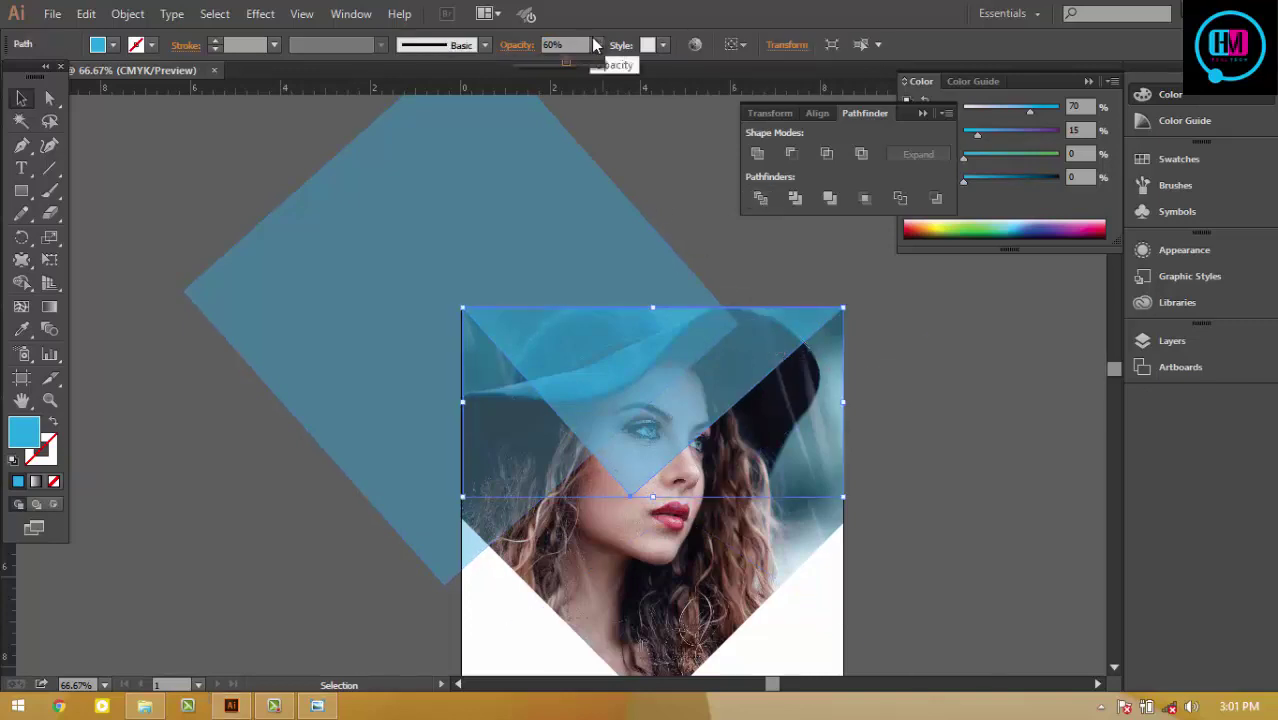
left_click_drag(568, 63, 586, 66)
key("Return")
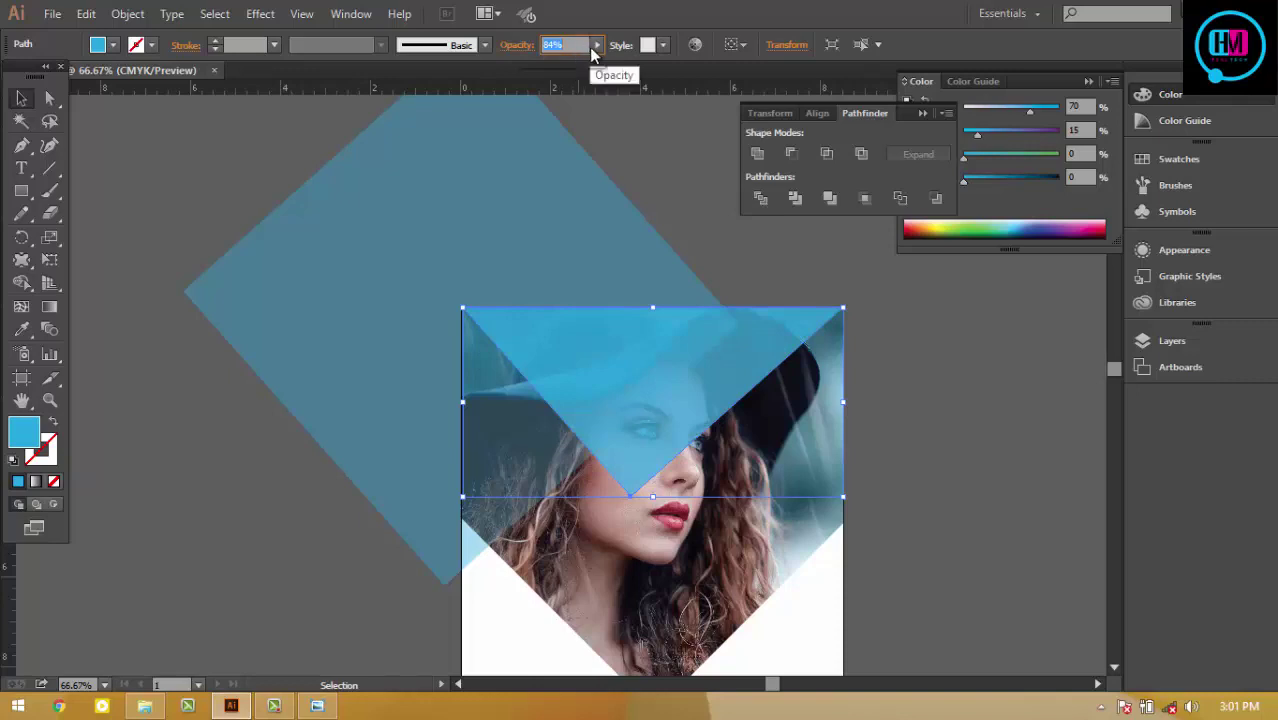
left_click(596, 45)
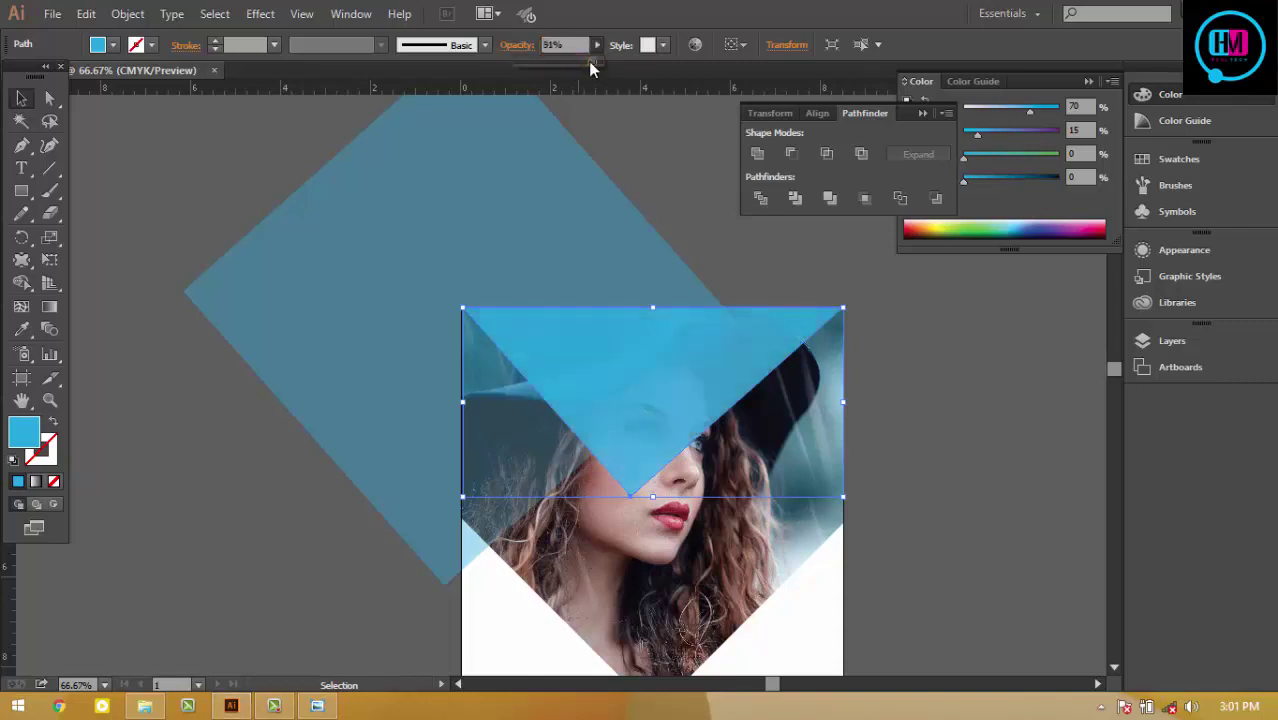
left_click(1041, 419)
left_click(1043, 418)
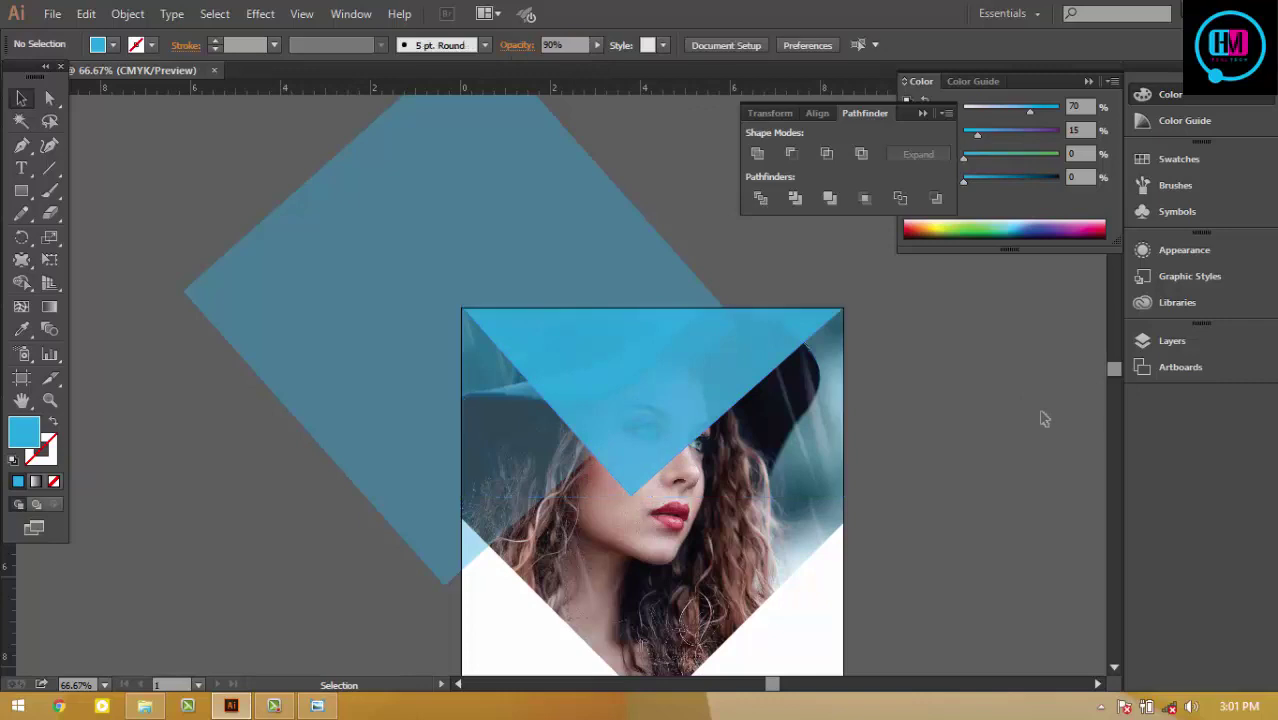
left_click_drag(978, 458, 1040, 424)
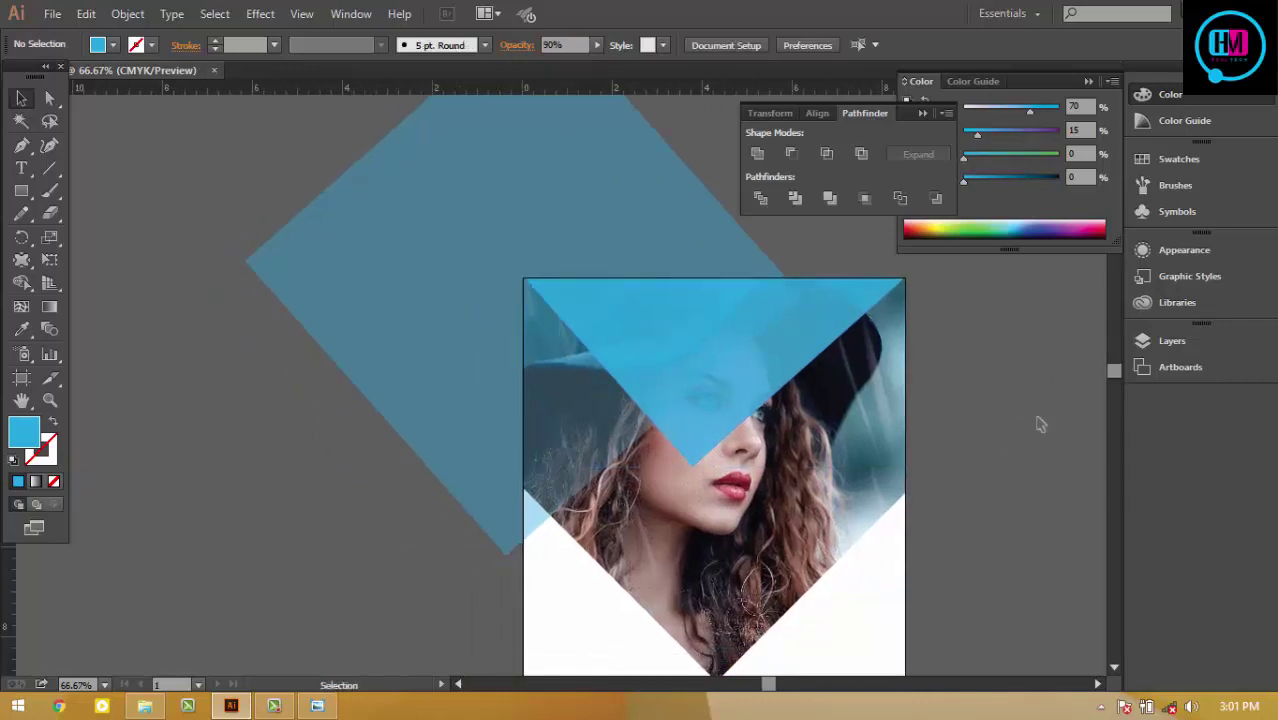
Step: Trim the faded rotated shape's left overhang using a covering rectangle and Shape Builder
key("ctrl+minus")
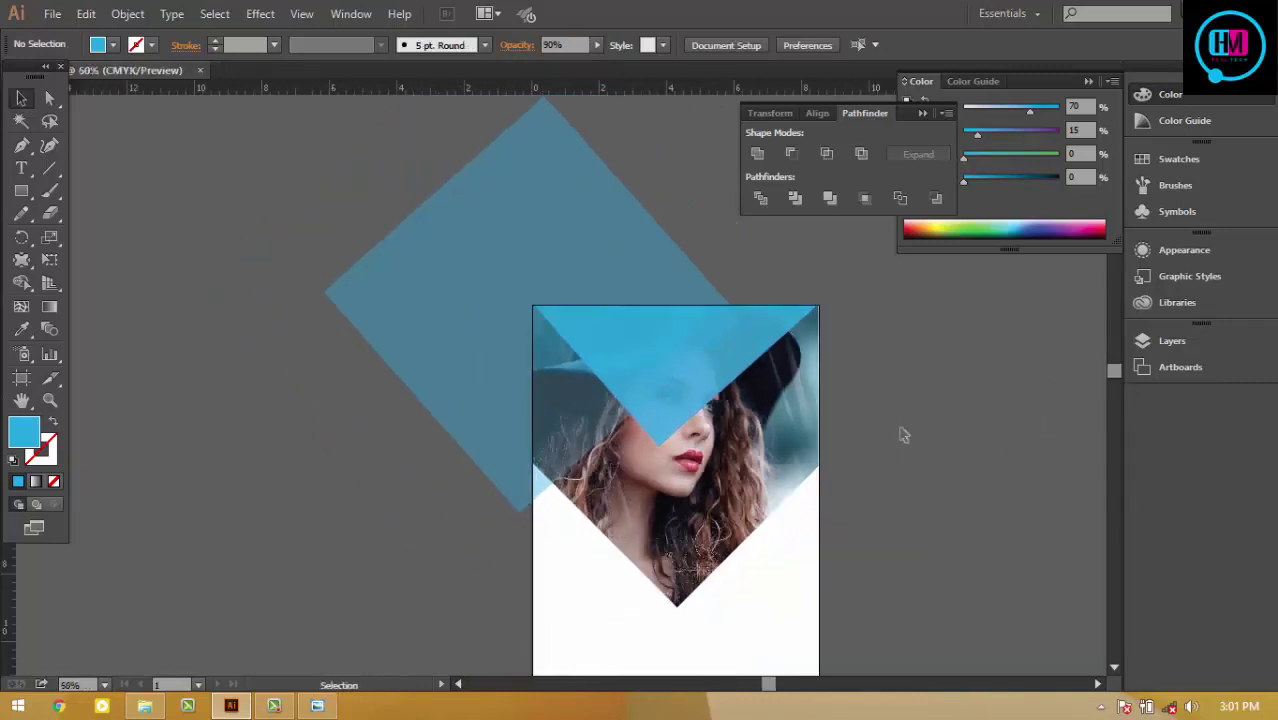
left_click(21, 191)
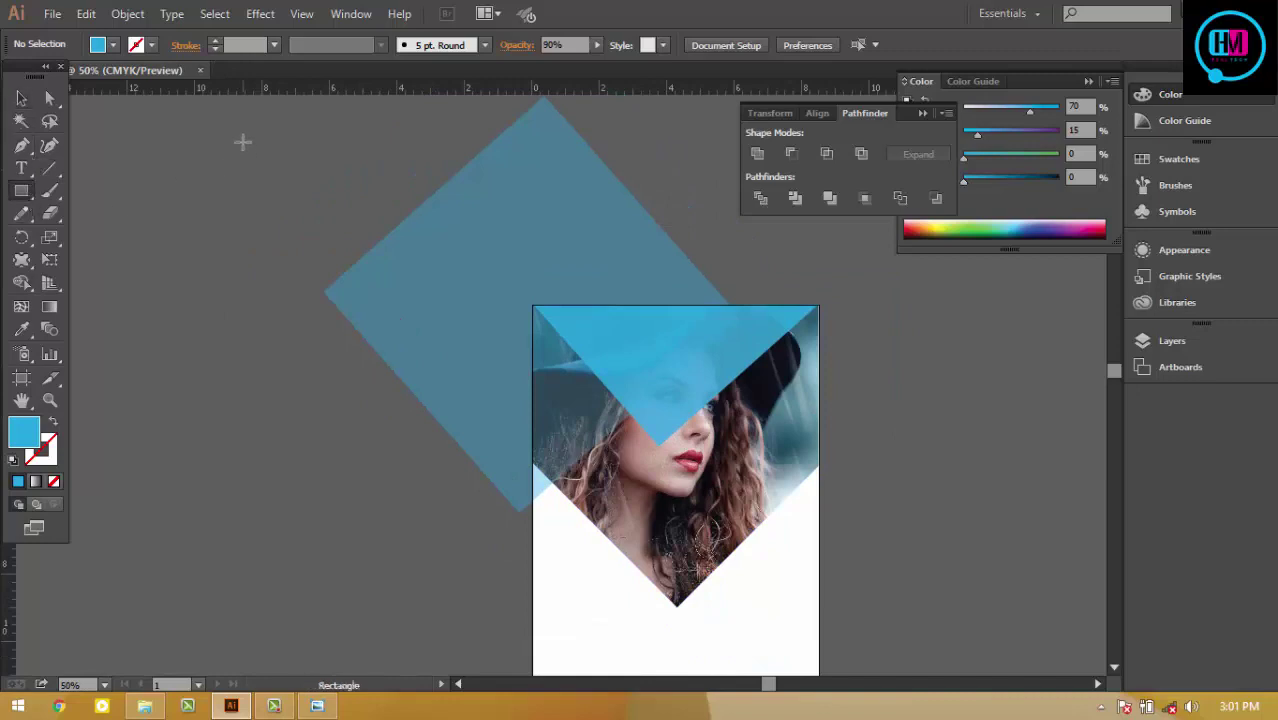
left_click_drag(243, 143, 533, 566)
left_click(21, 98)
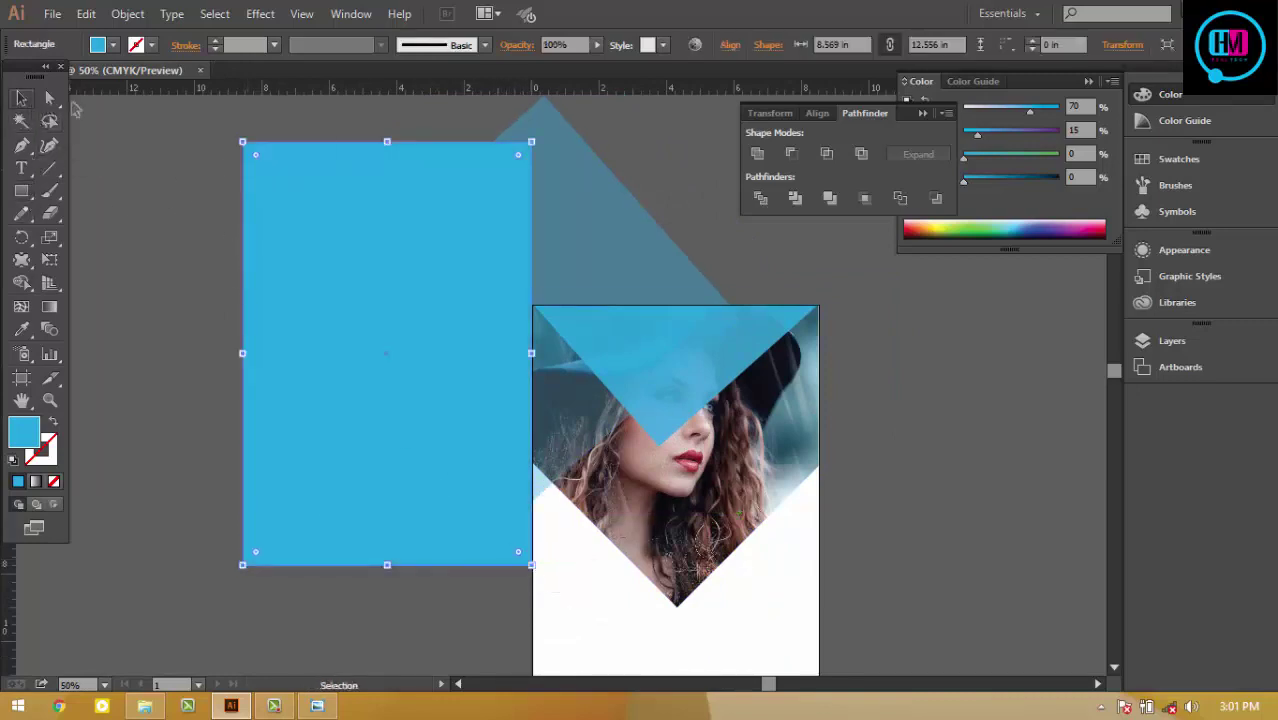
left_click(152, 146)
left_click_drag(152, 146, 590, 231)
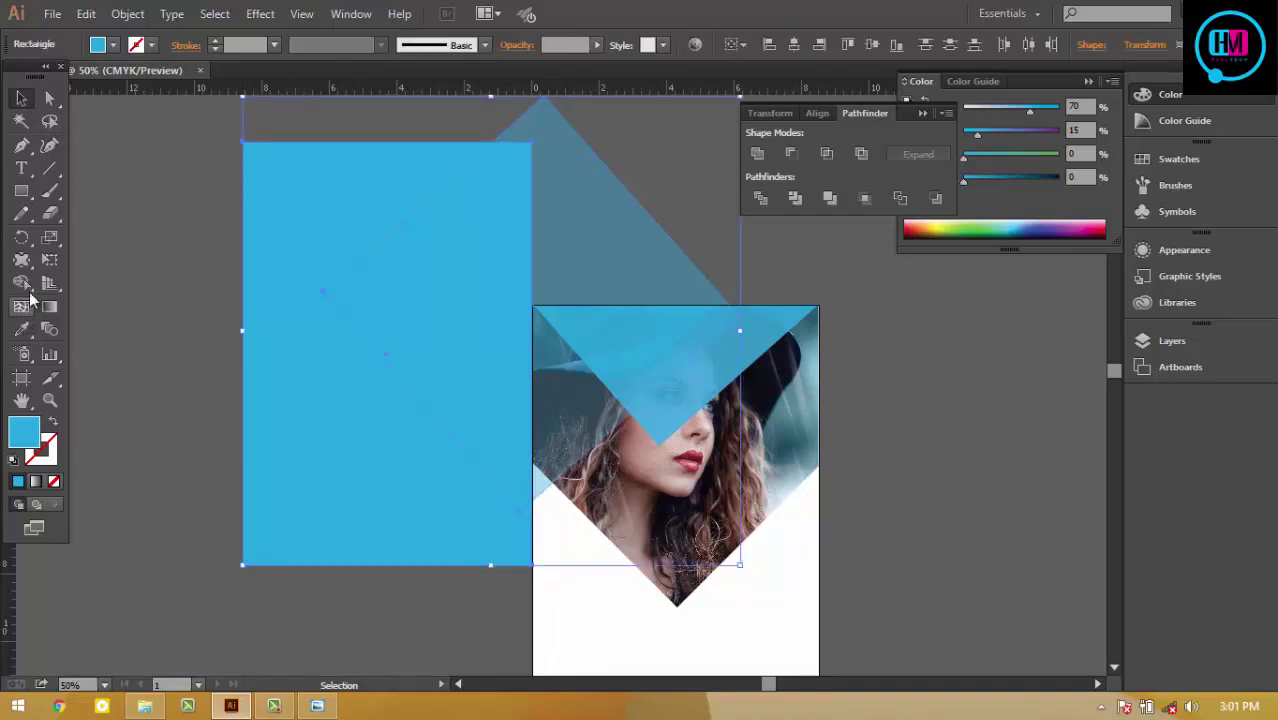
left_click(21, 282)
left_click_drag(463, 600, 476, 408)
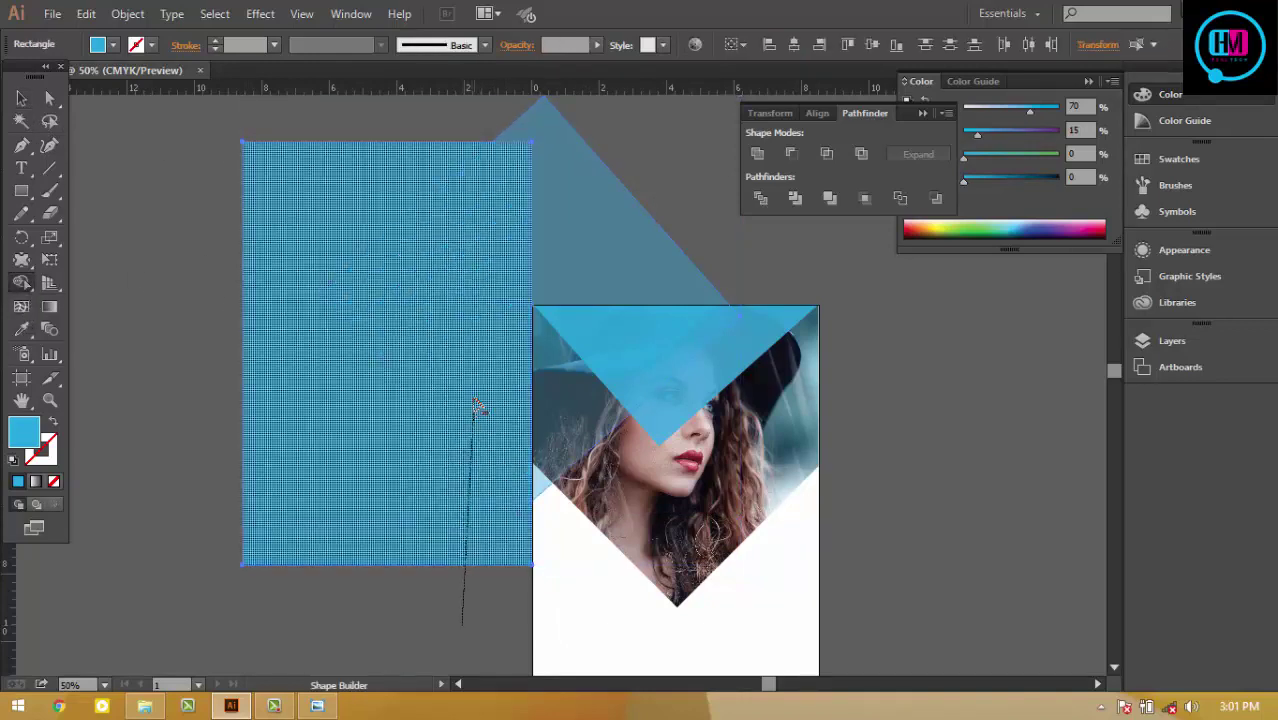
Step: Erase the shape's parts above the artboard, including the leftover tiny triangle
left_click(21, 190)
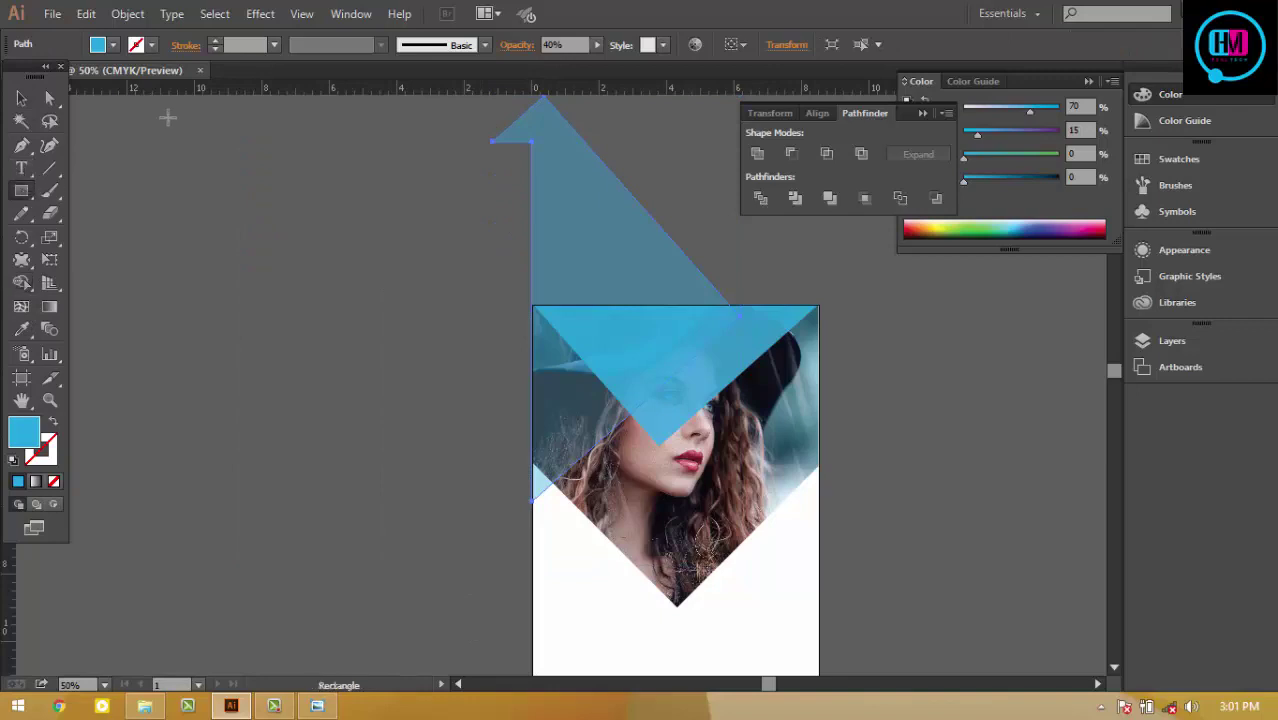
left_click_drag(168, 118, 856, 304)
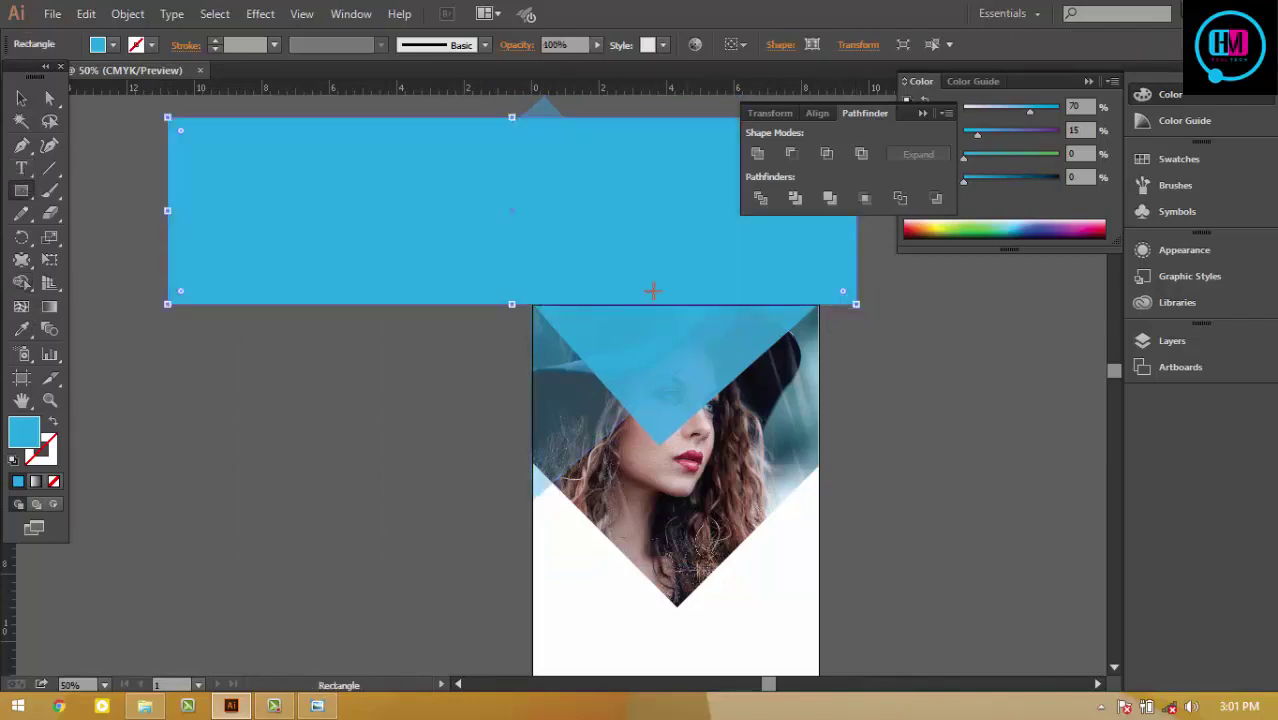
left_click(21, 97)
left_click(83, 120)
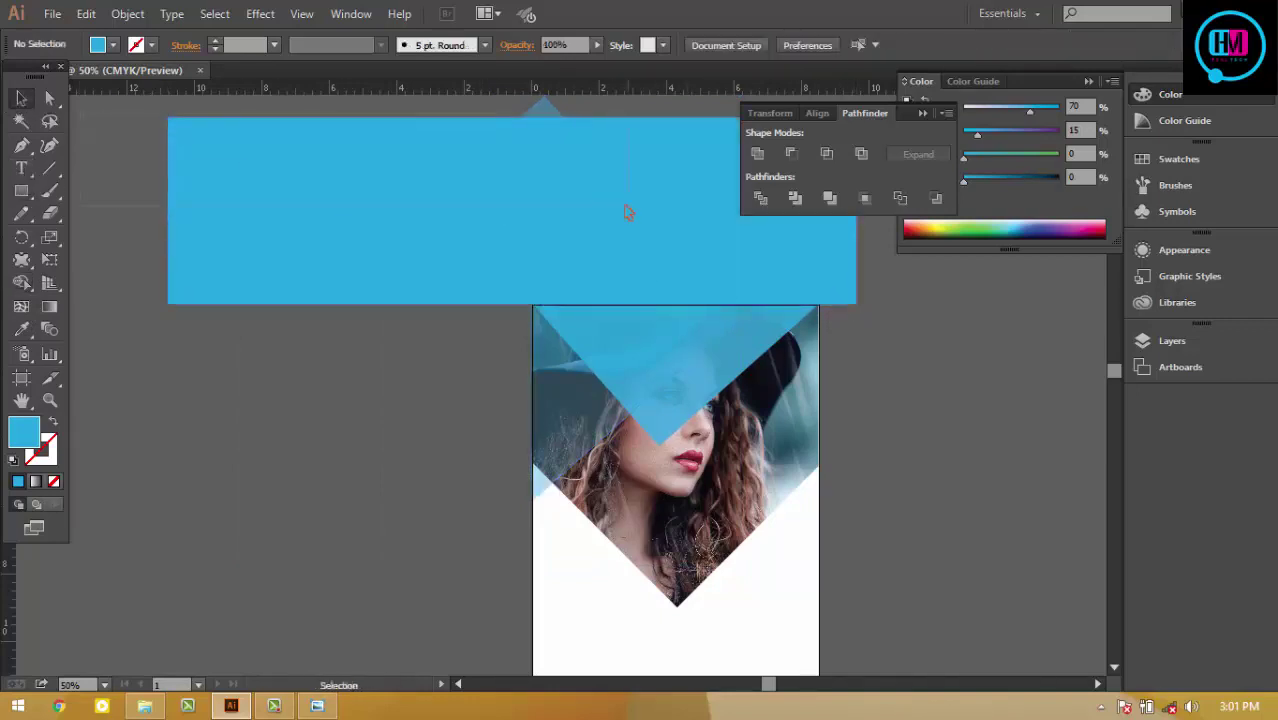
left_click(627, 212)
left_click(21, 283)
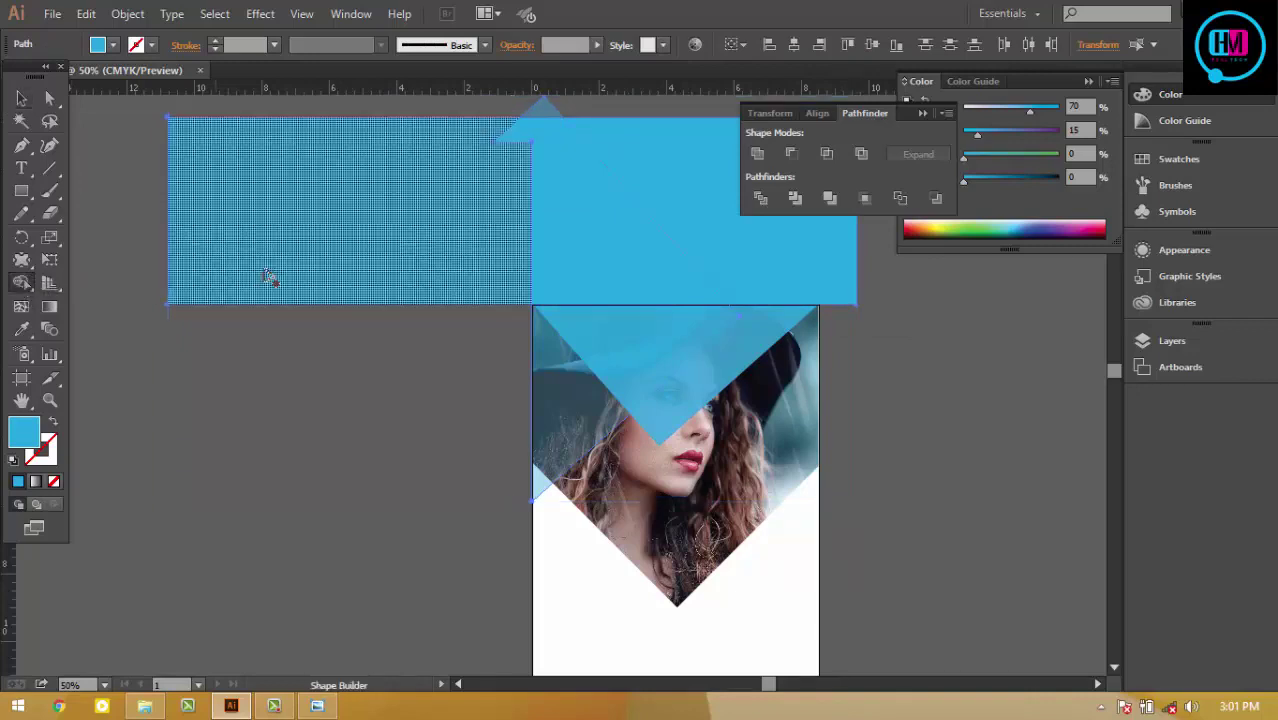
left_click_drag(148, 218, 713, 234)
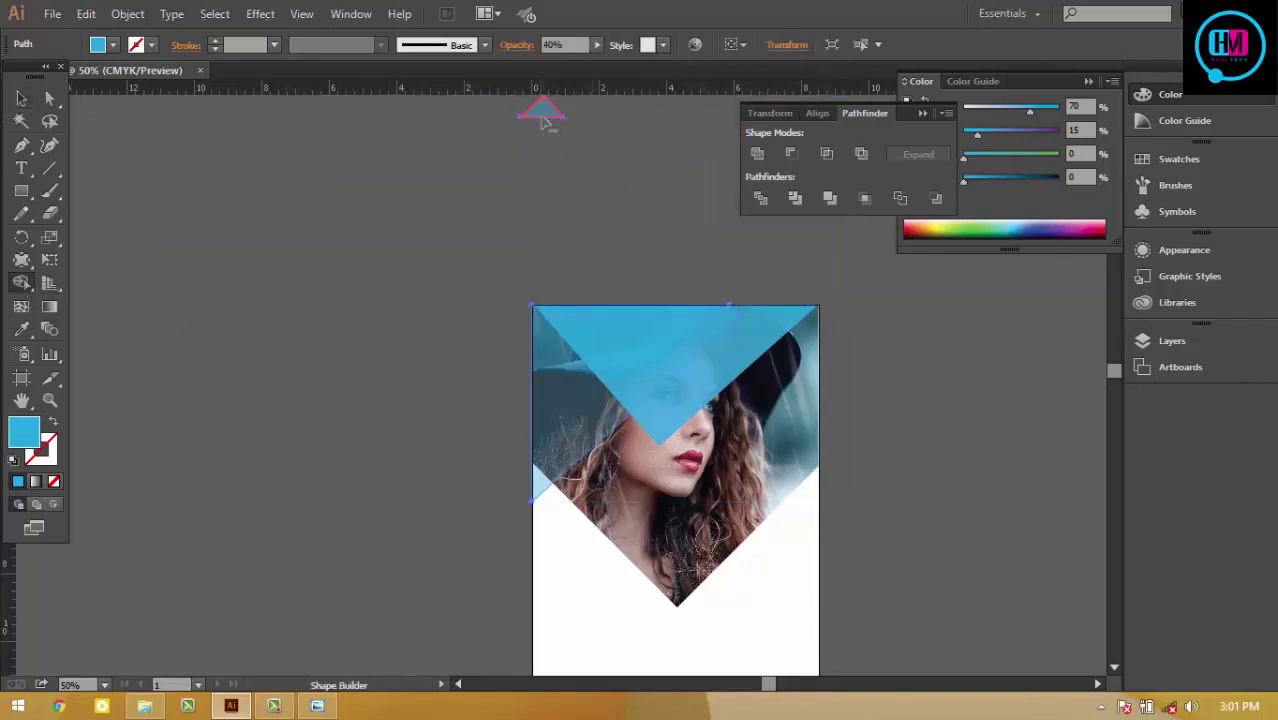
left_click(545, 116, "alt")
left_click(21, 98)
left_click(400, 230)
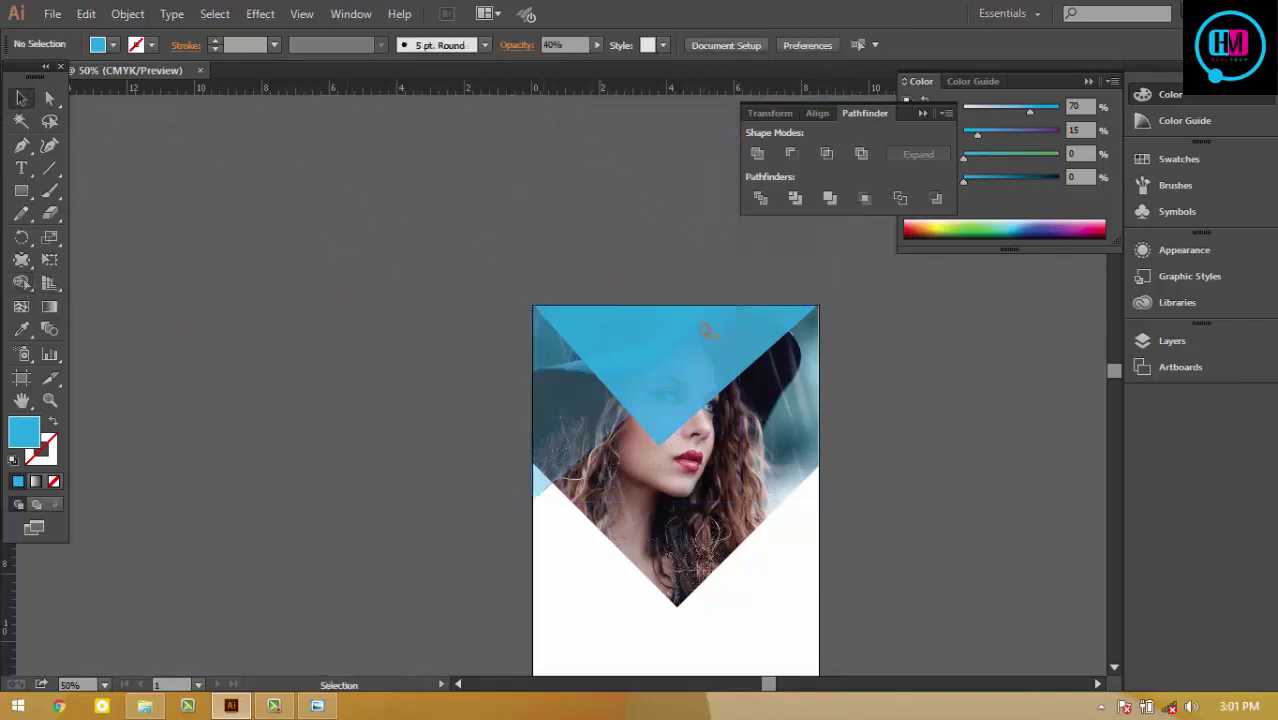
scroll(940, 420, "down", 3)
Step: Check the reference brochure and move the faded piece up and to the left
scroll(940, 379, "up", 2)
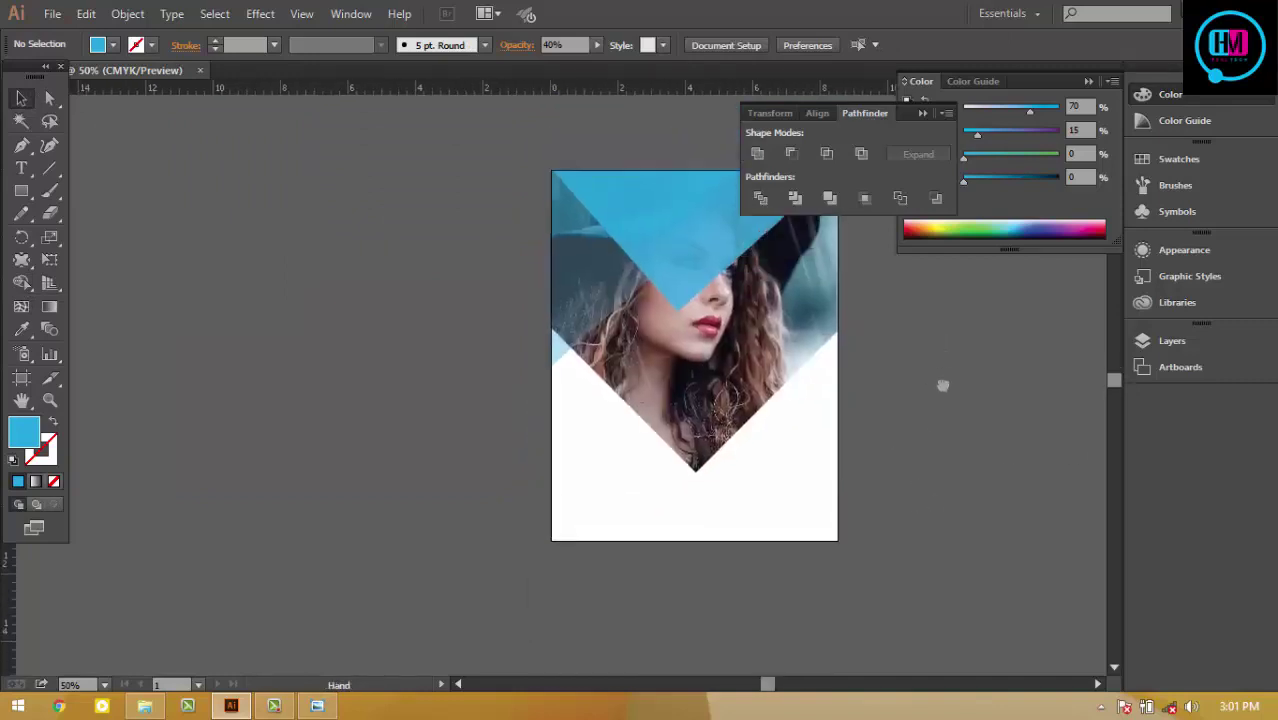
key("ctrl+equal")
left_click_drag(1010, 366, 762, 434)
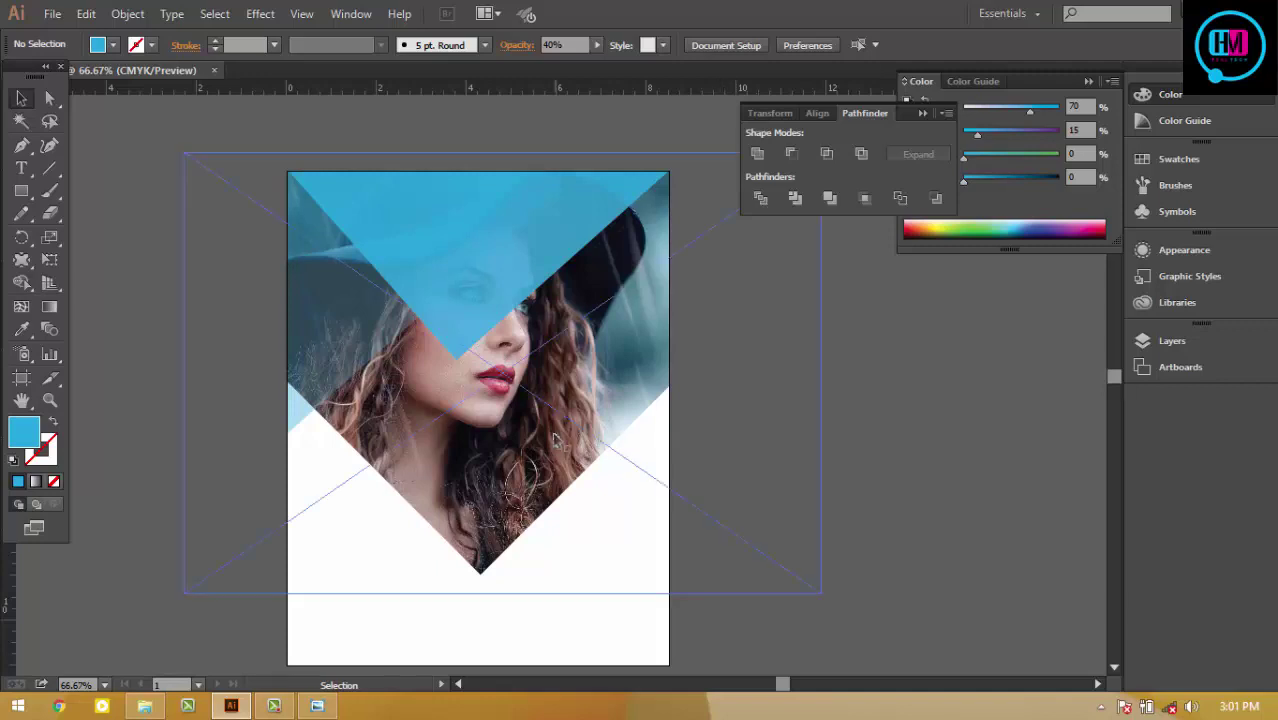
left_click(306, 712)
left_click(308, 712)
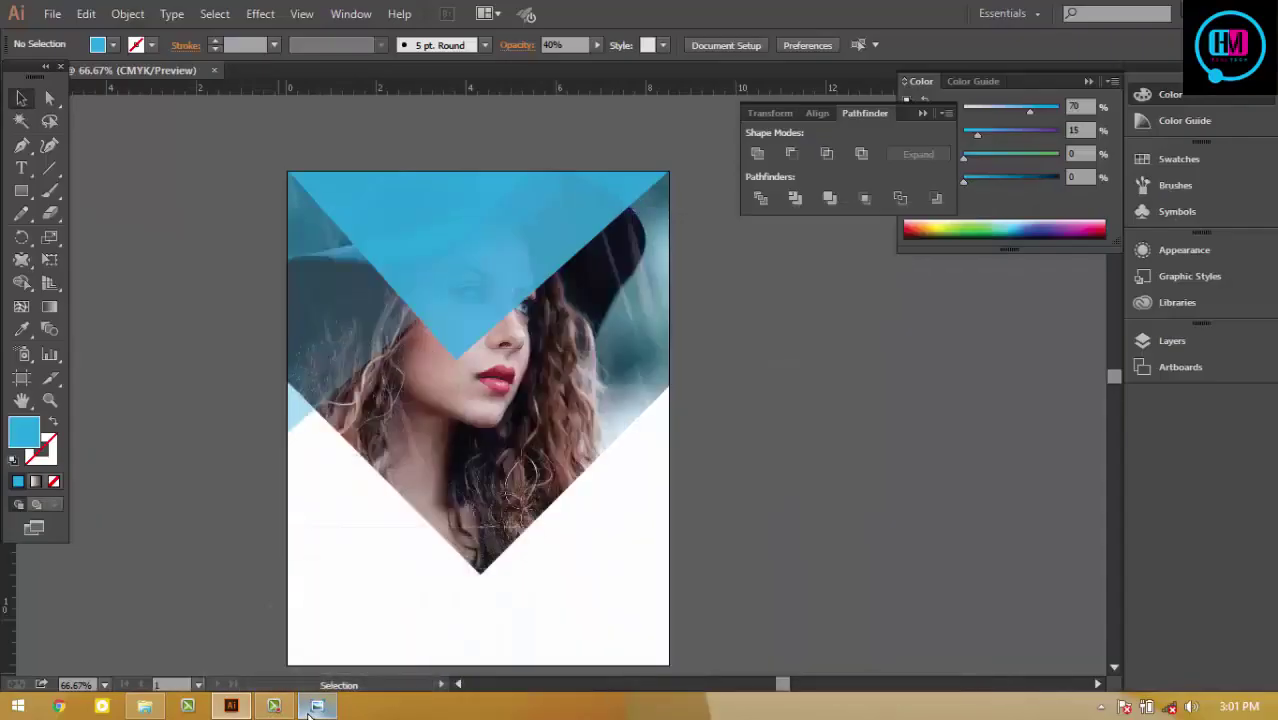
left_click_drag(317, 333, 311, 298)
left_click(898, 505)
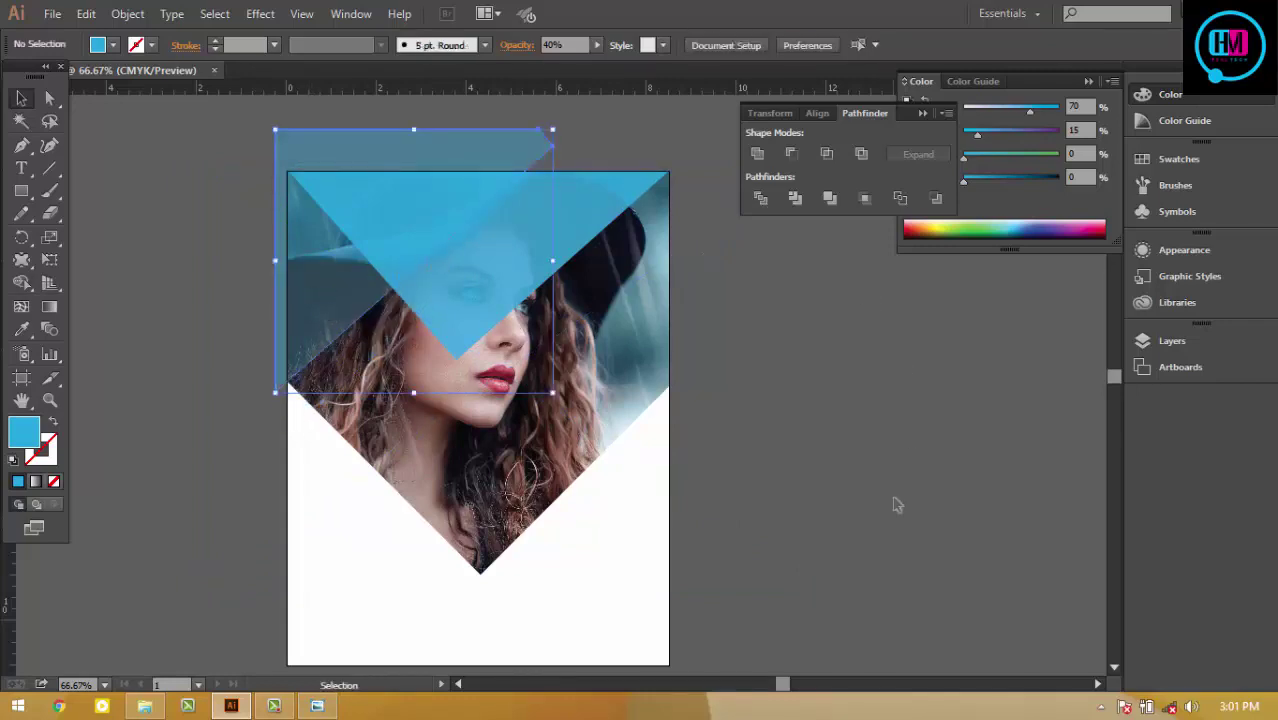
left_click_drag(859, 525, 988, 642)
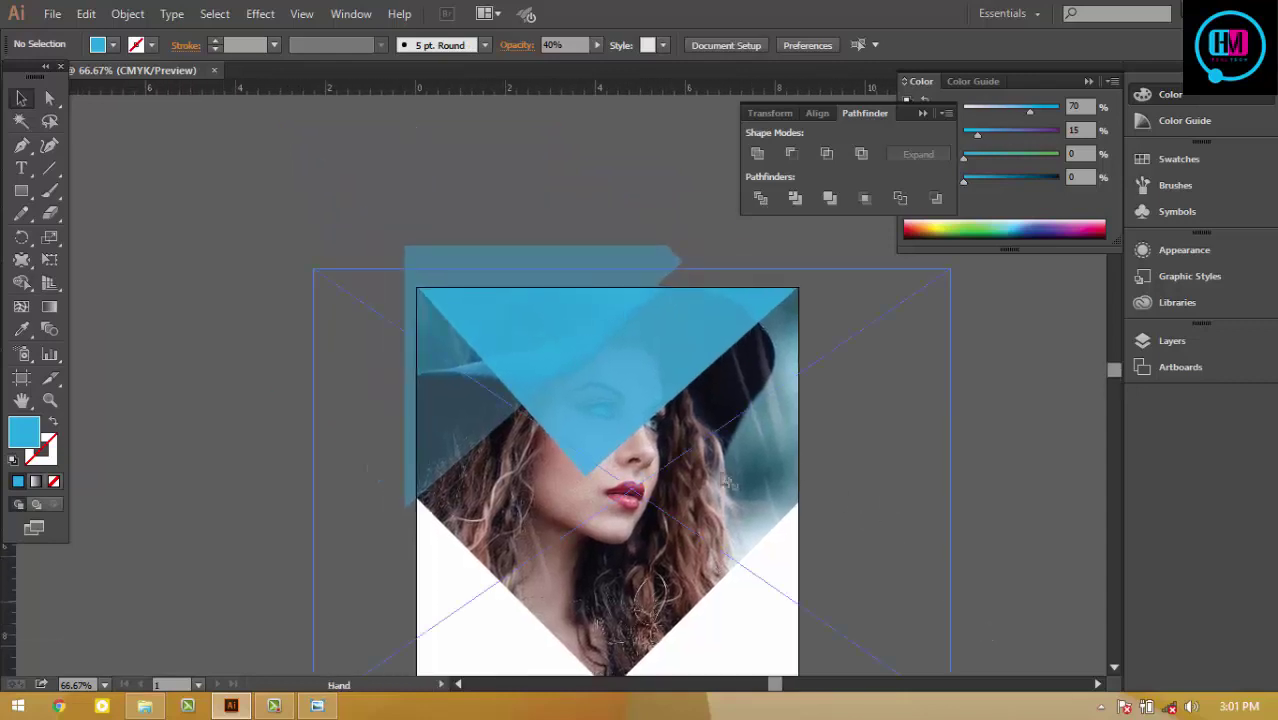
Step: Erase the blue rectangle area above the photo with the Shape Builder
left_click(22, 192)
left_click_drag(390, 140, 683, 287)
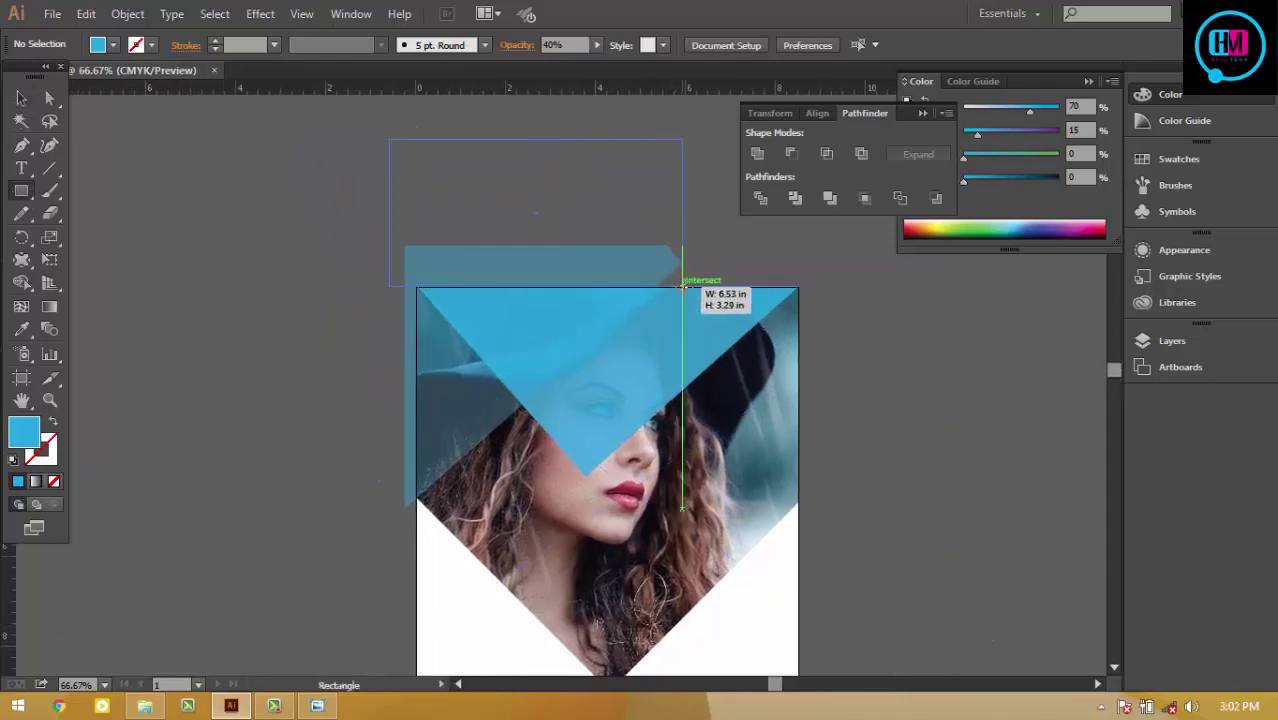
left_click(22, 98)
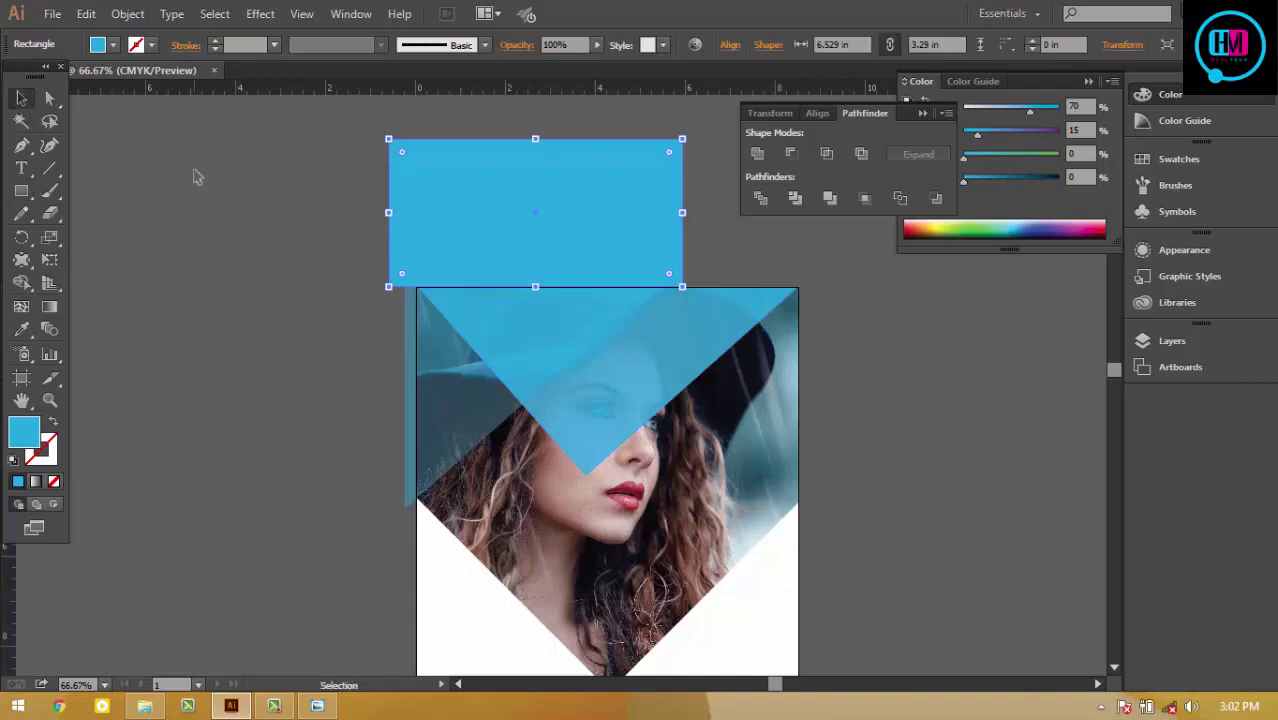
left_click(22, 283)
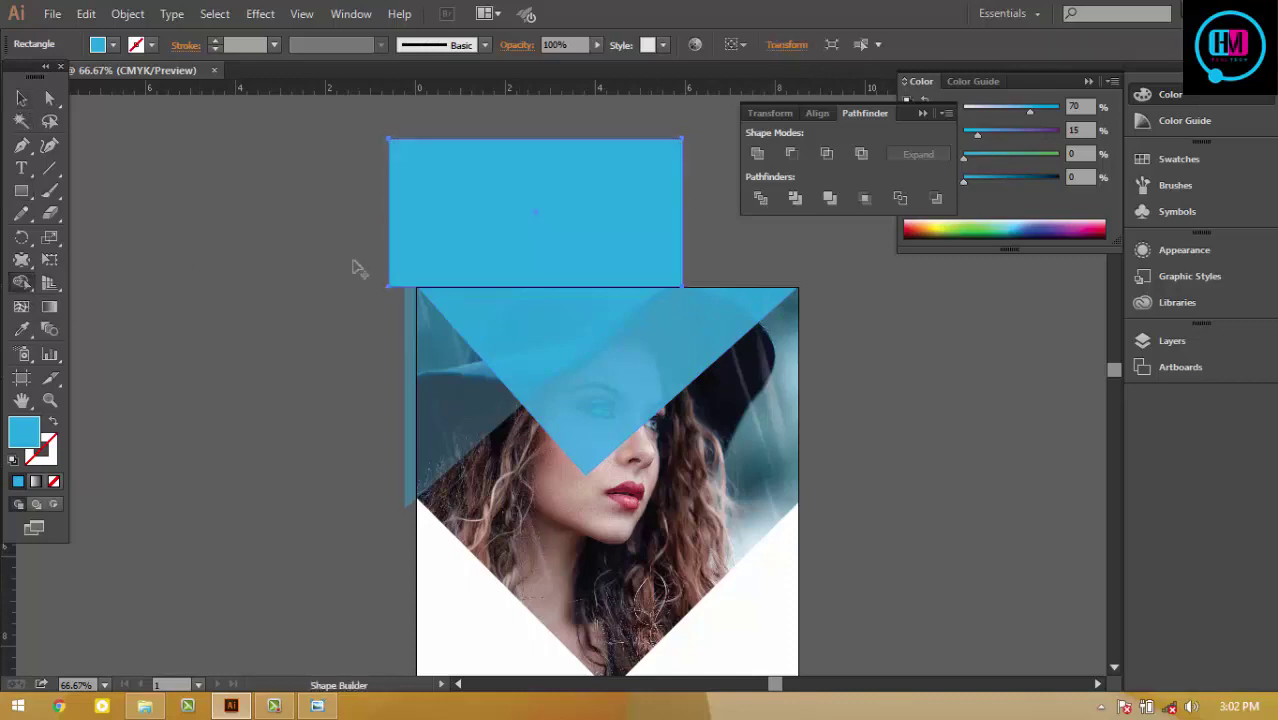
left_click_drag(523, 273, 500, 280)
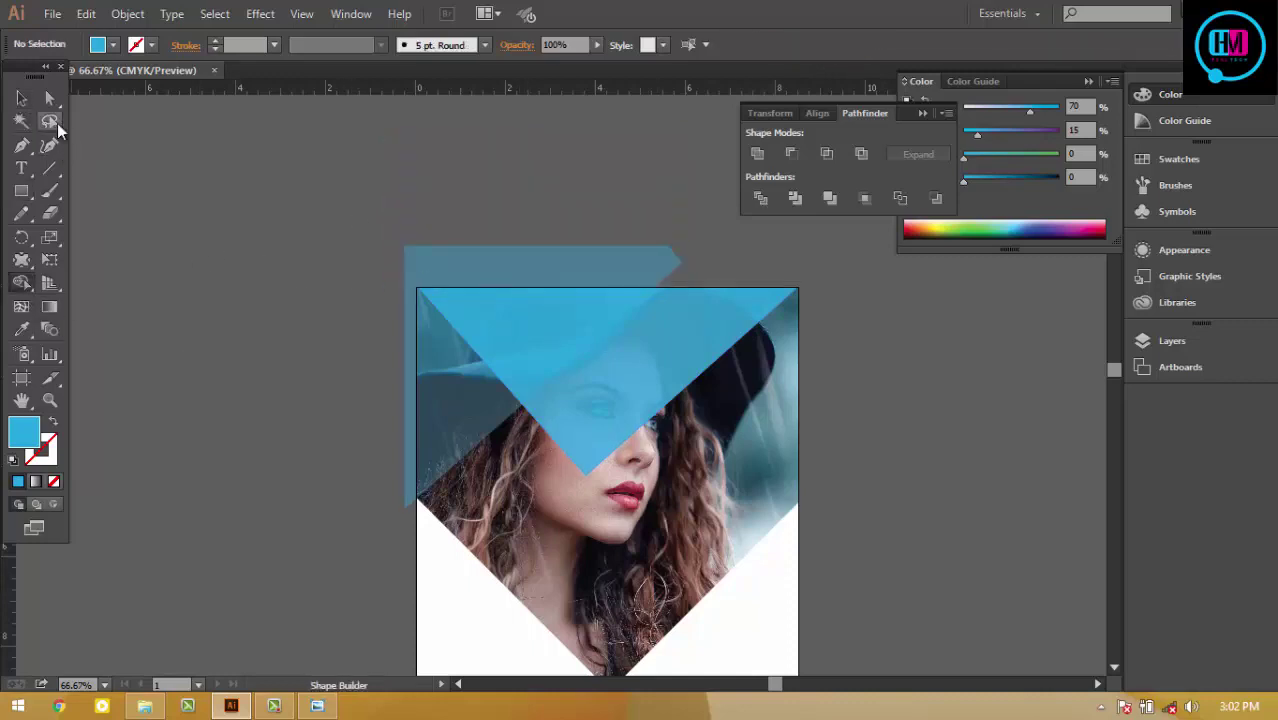
key("ctrl+z")
left_click(22, 98)
left_click(256, 225)
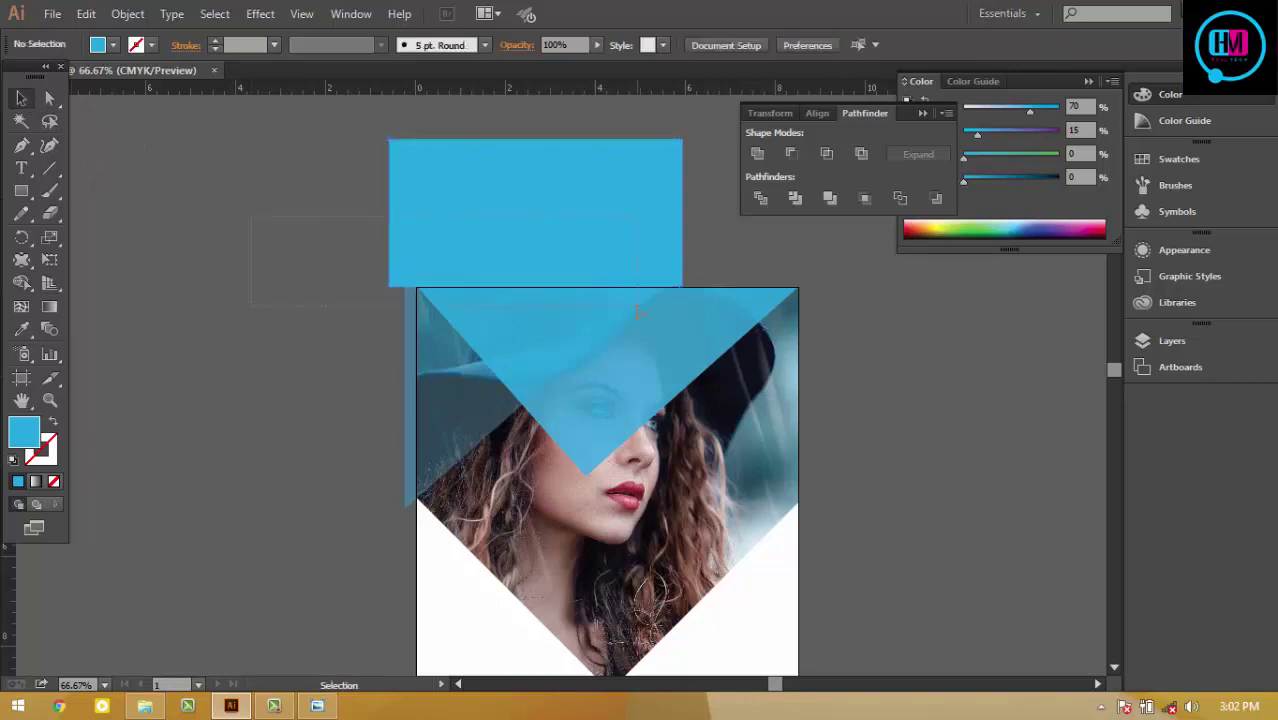
left_click_drag(640, 313, 640, 313)
left_click(22, 283)
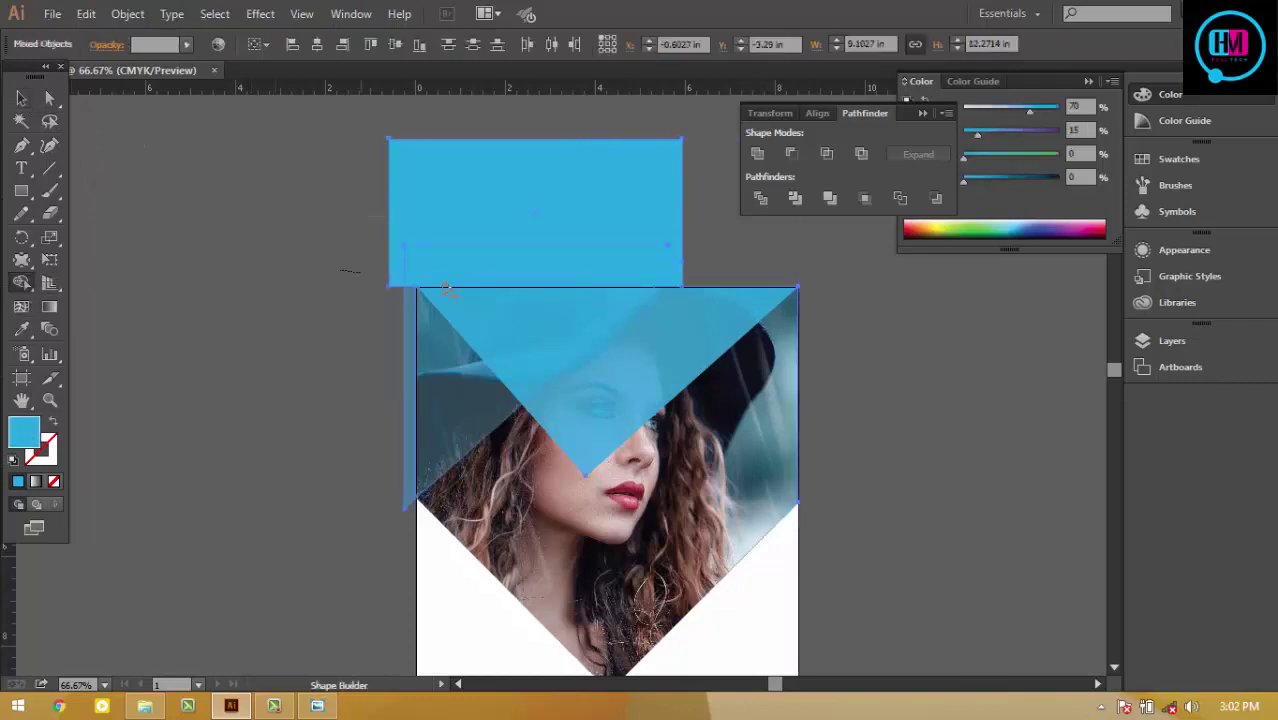
left_click_drag(446, 288, 448, 290)
Step: Erase the blue area left of the photo using a tall covering rectangle
left_click(21, 190)
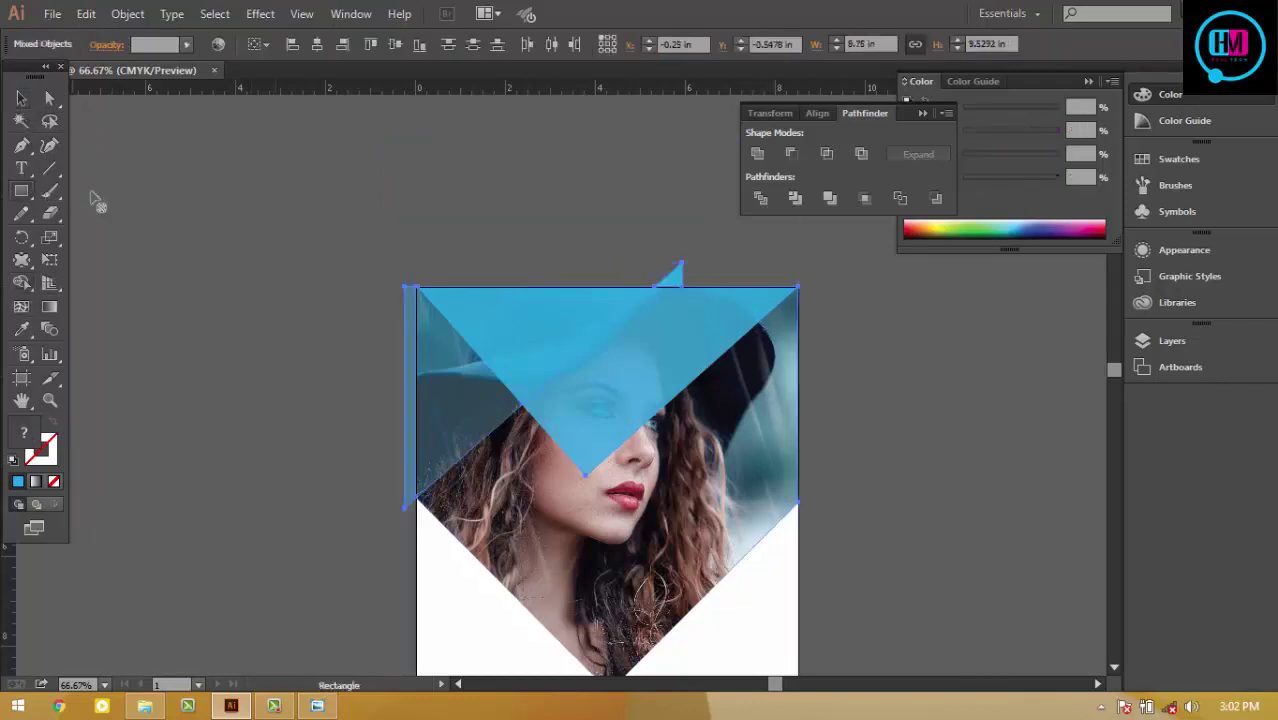
left_click_drag(319, 171, 418, 545)
key("v")
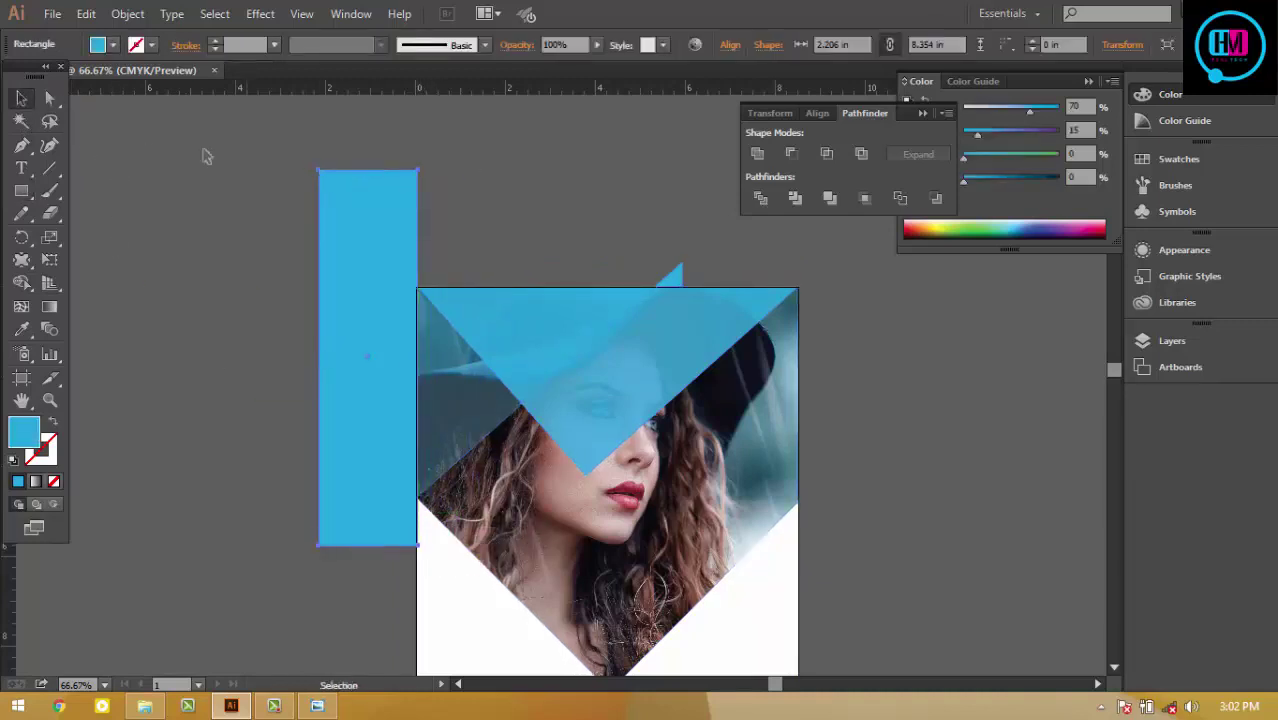
left_click_drag(242, 163, 422, 456)
left_click(21, 282)
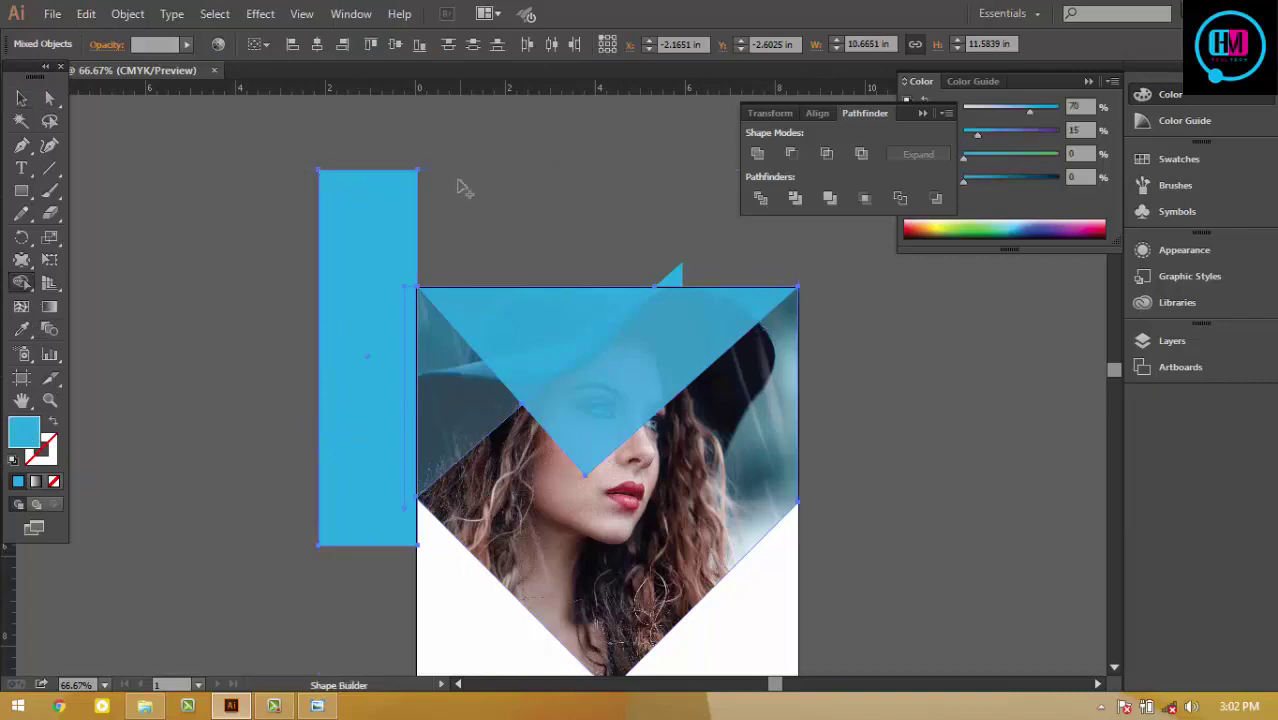
left_click_drag(378, 152, 410, 360)
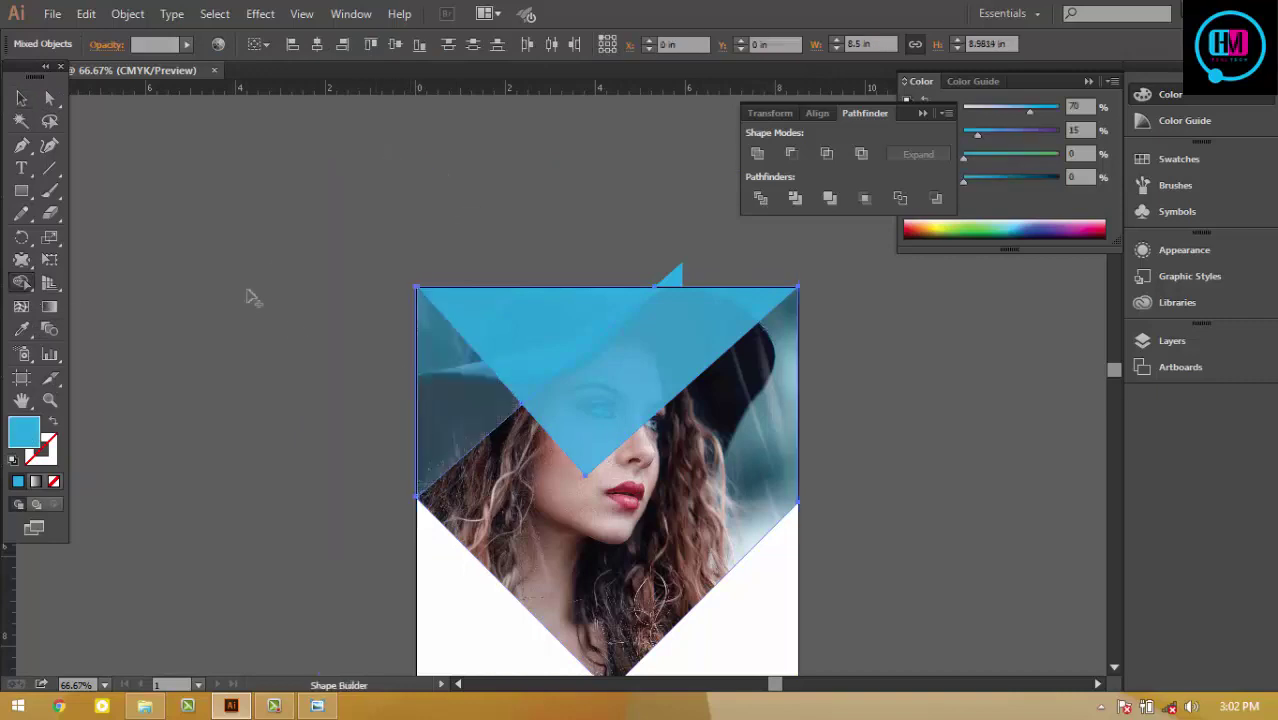
Step: Delete the leftover blue sliver above the photo
left_click(21, 98)
left_click(703, 262)
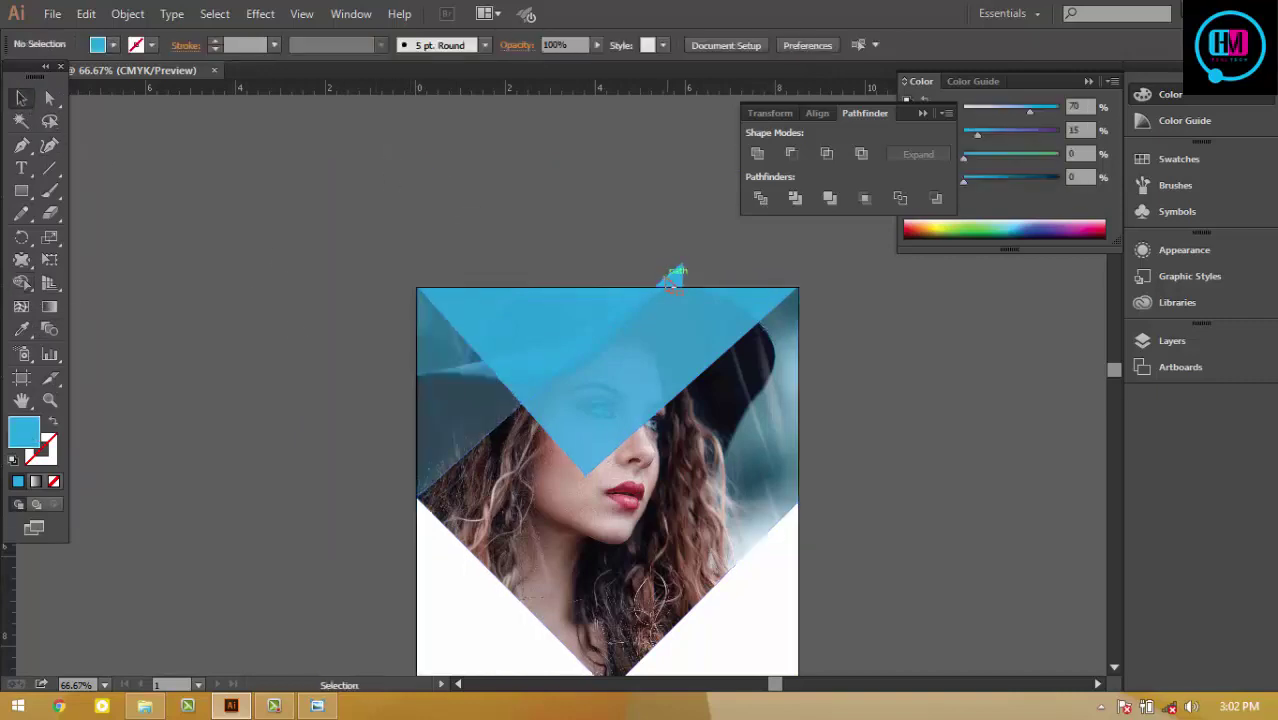
left_click(670, 281)
key("Delete")
Step: Move the blue triangle's bottom anchor down and to the right
key("ctrl+minus")
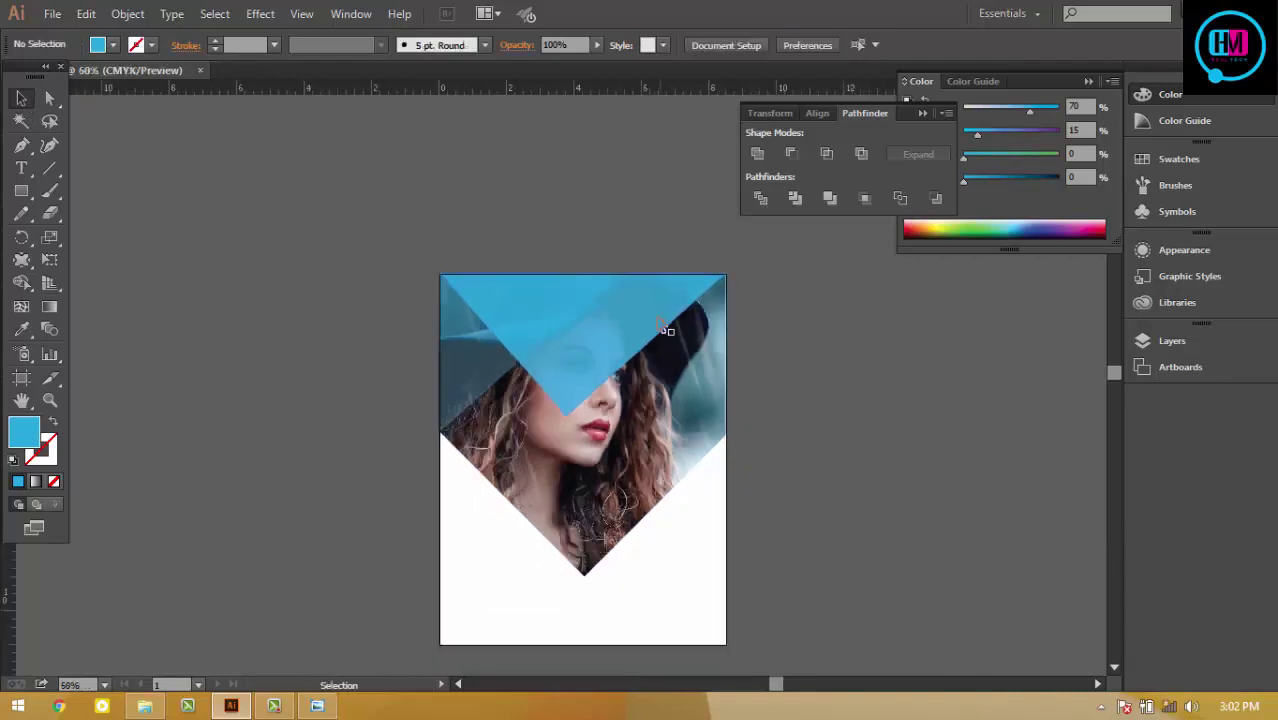
left_click(606, 365)
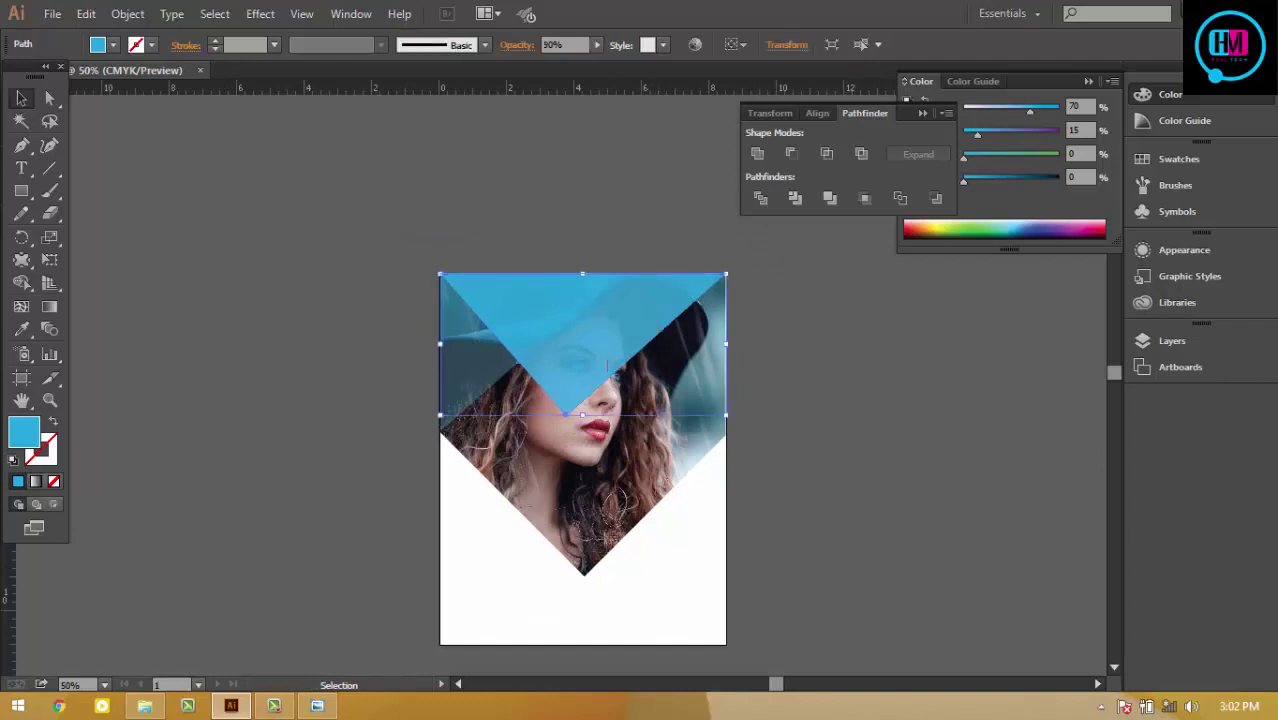
left_click(50, 97)
left_click_drag(382, 260, 840, 590)
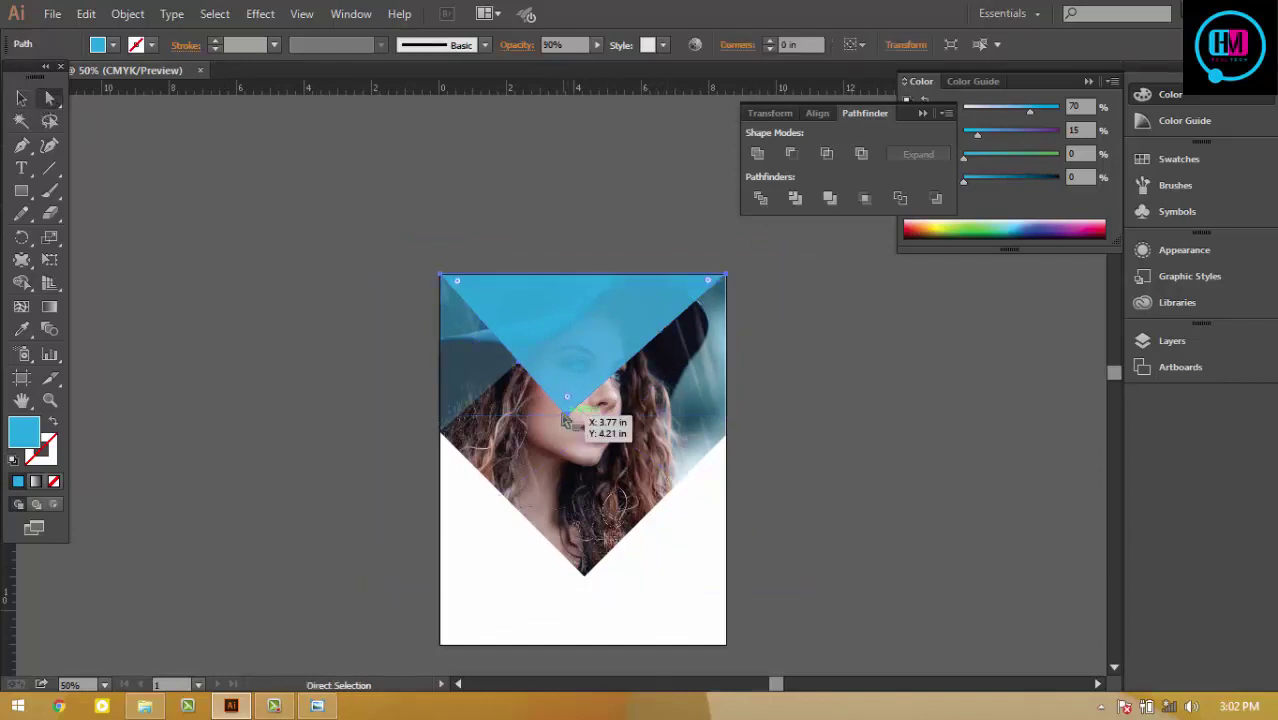
left_click_drag(567, 414, 580, 420)
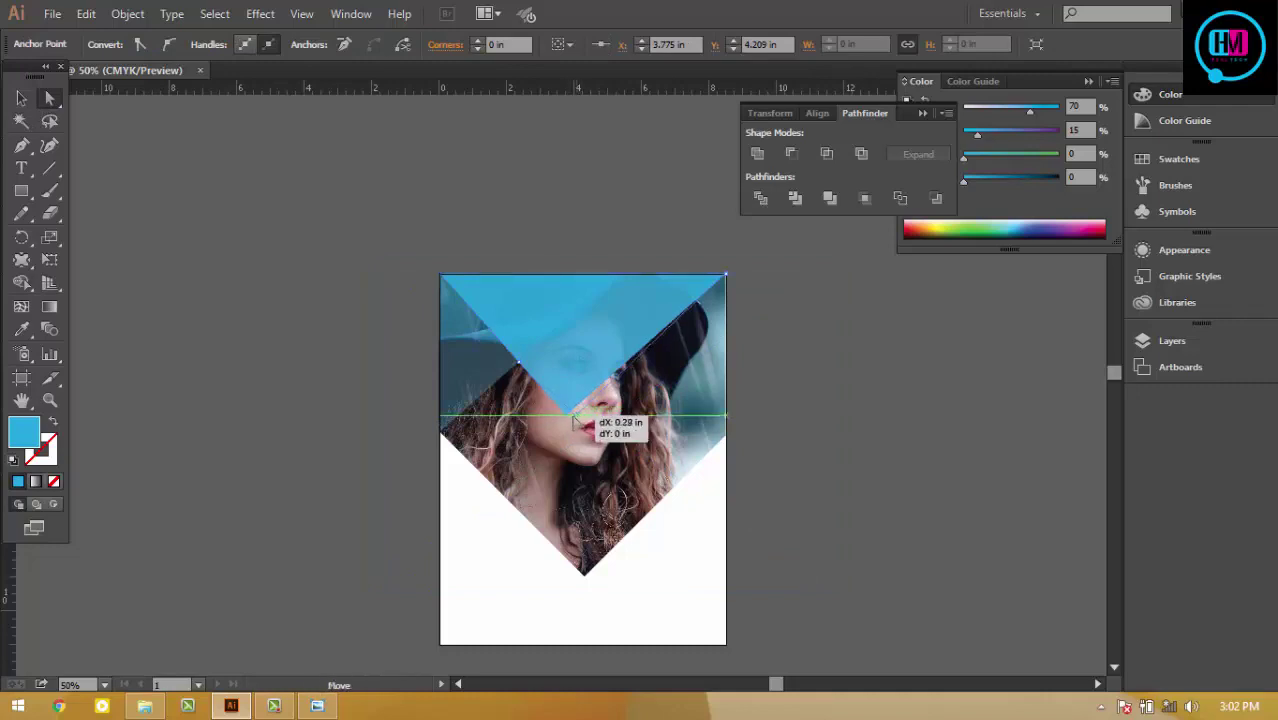
left_click_drag(578, 421, 574, 424)
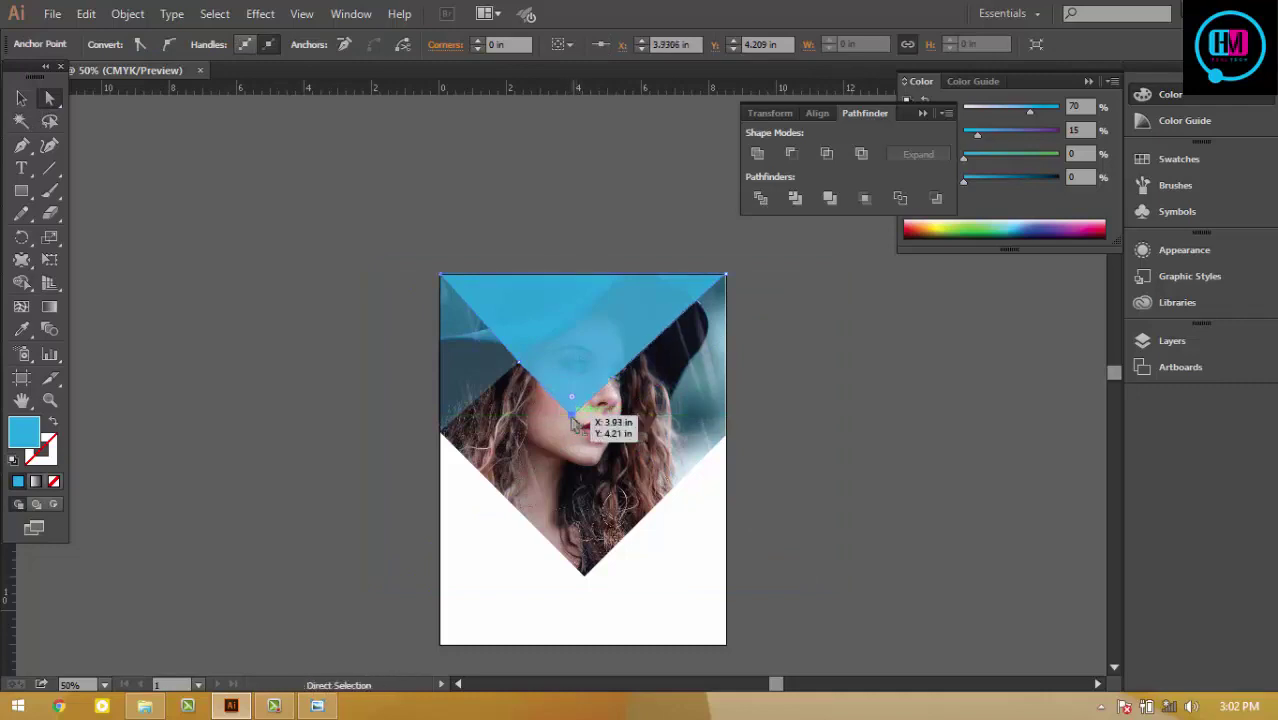
left_click(970, 444)
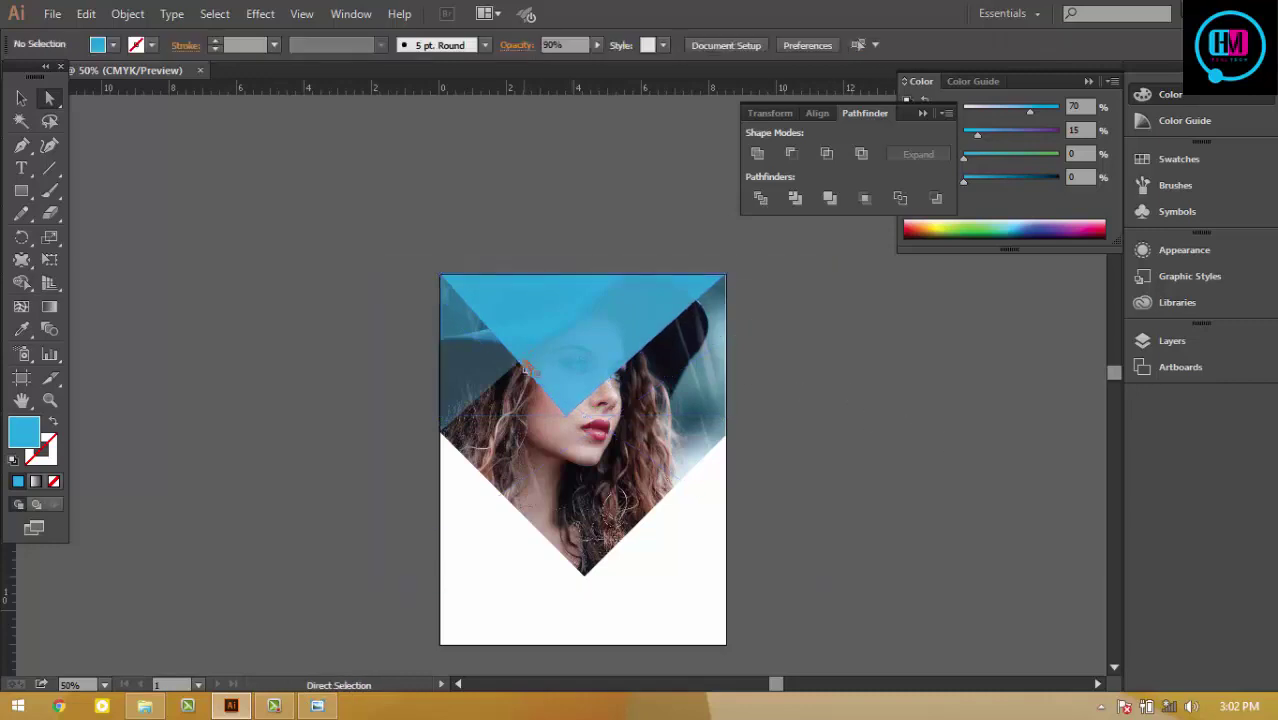
Step: Shift the bottom point further right and straighten the triangle's left edge
left_click(569, 415)
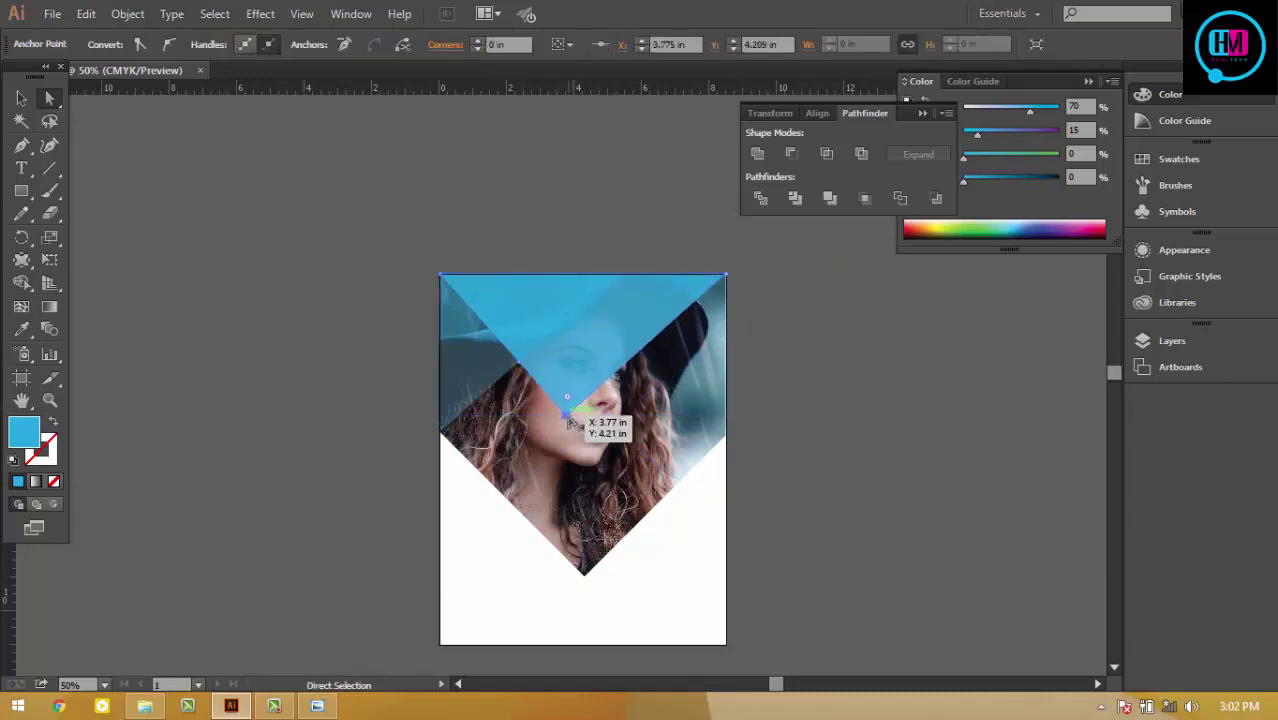
left_click_drag(568, 418, 585, 417)
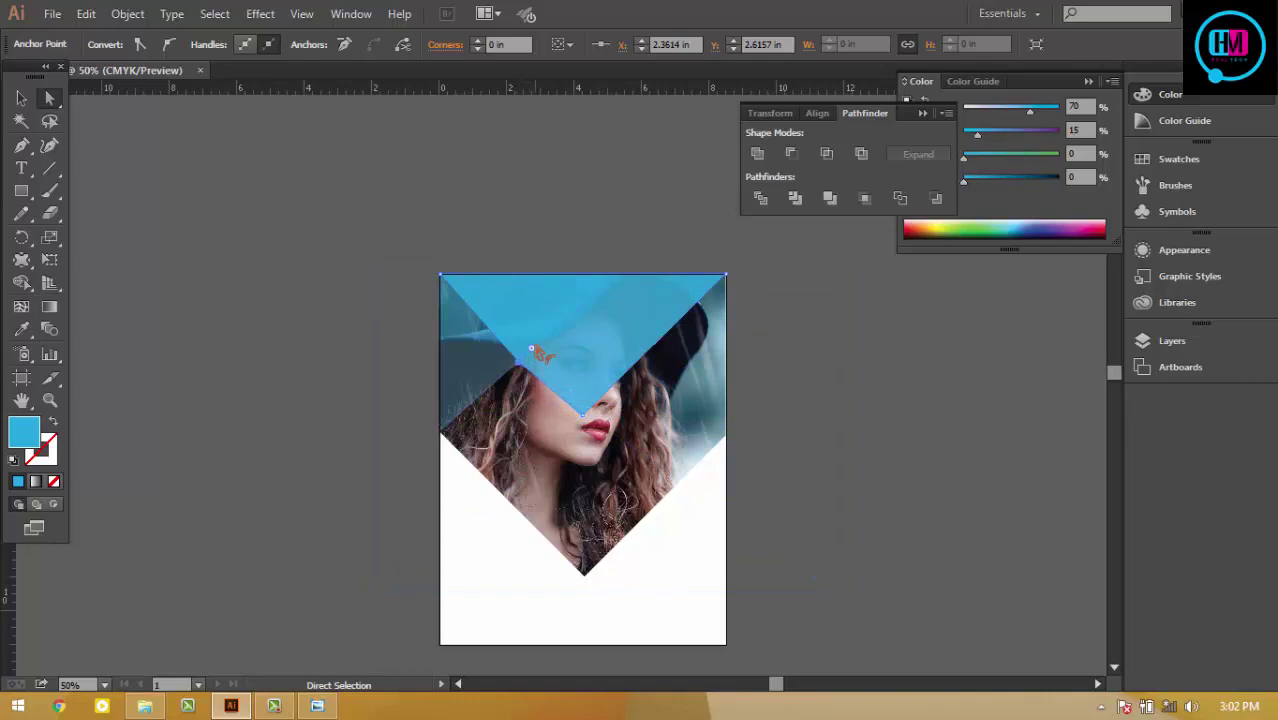
left_click_drag(531, 352, 562, 334)
key("v")
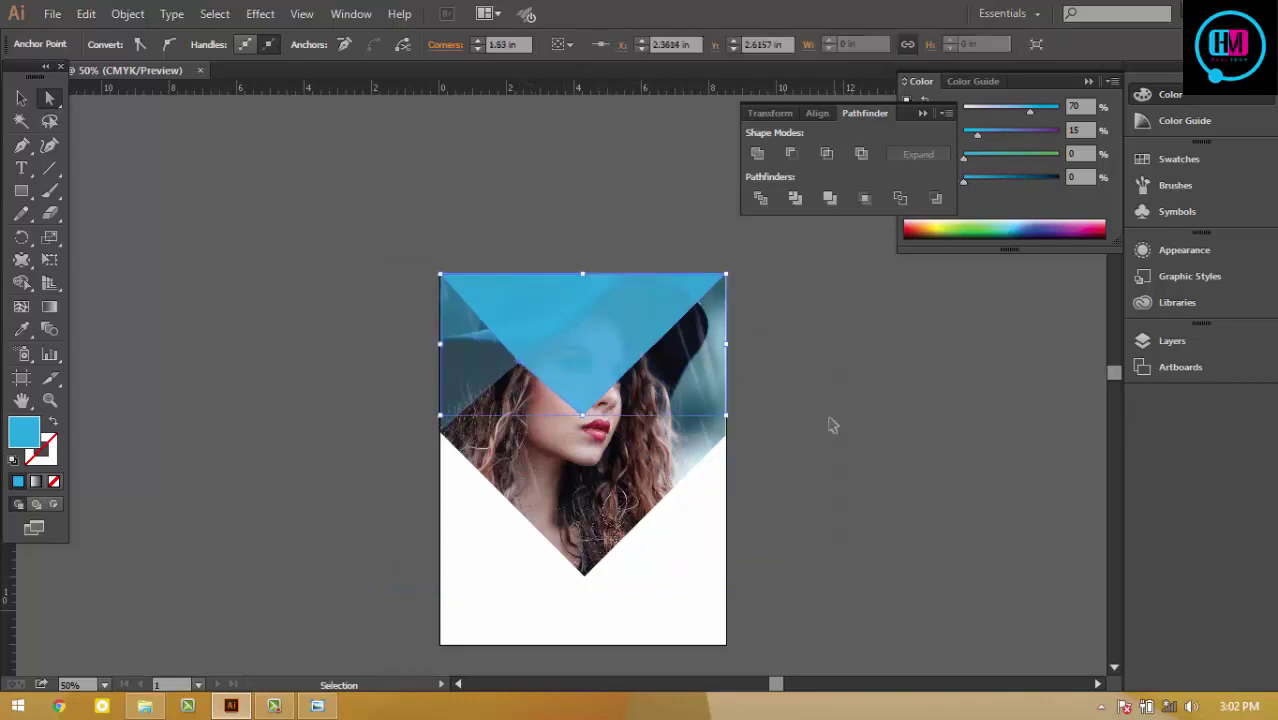
key("a")
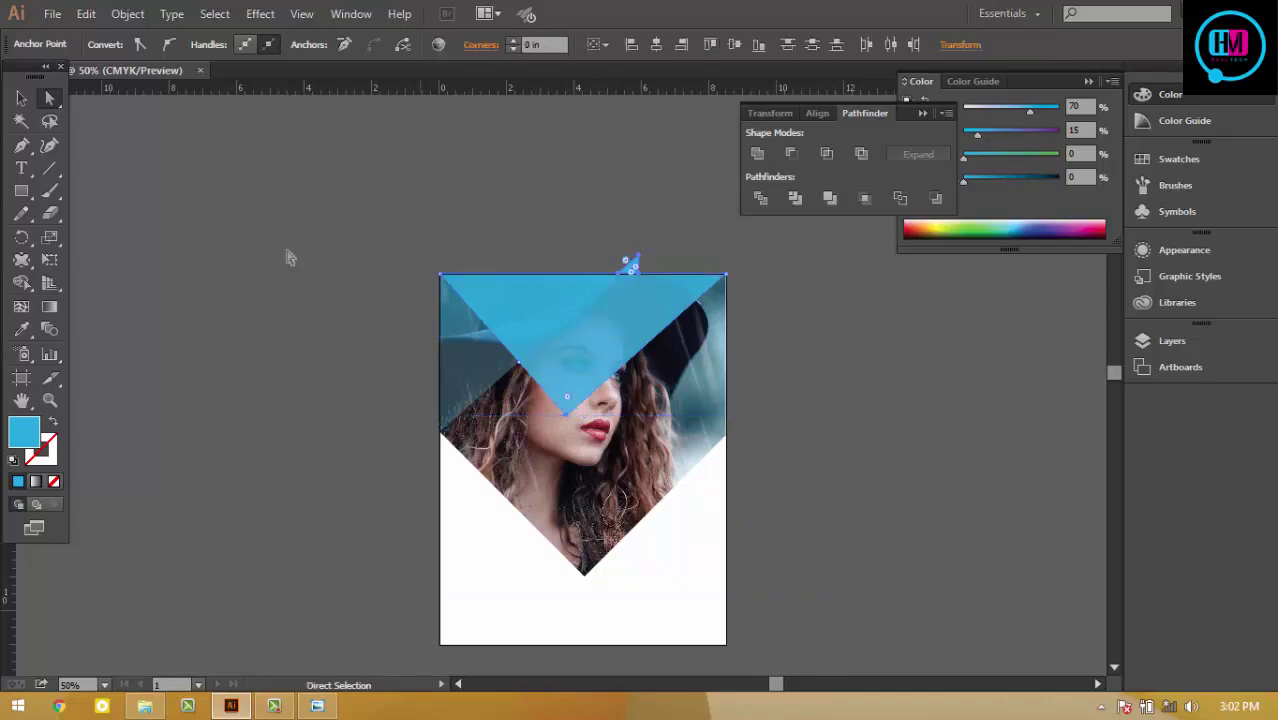
left_click(21, 97)
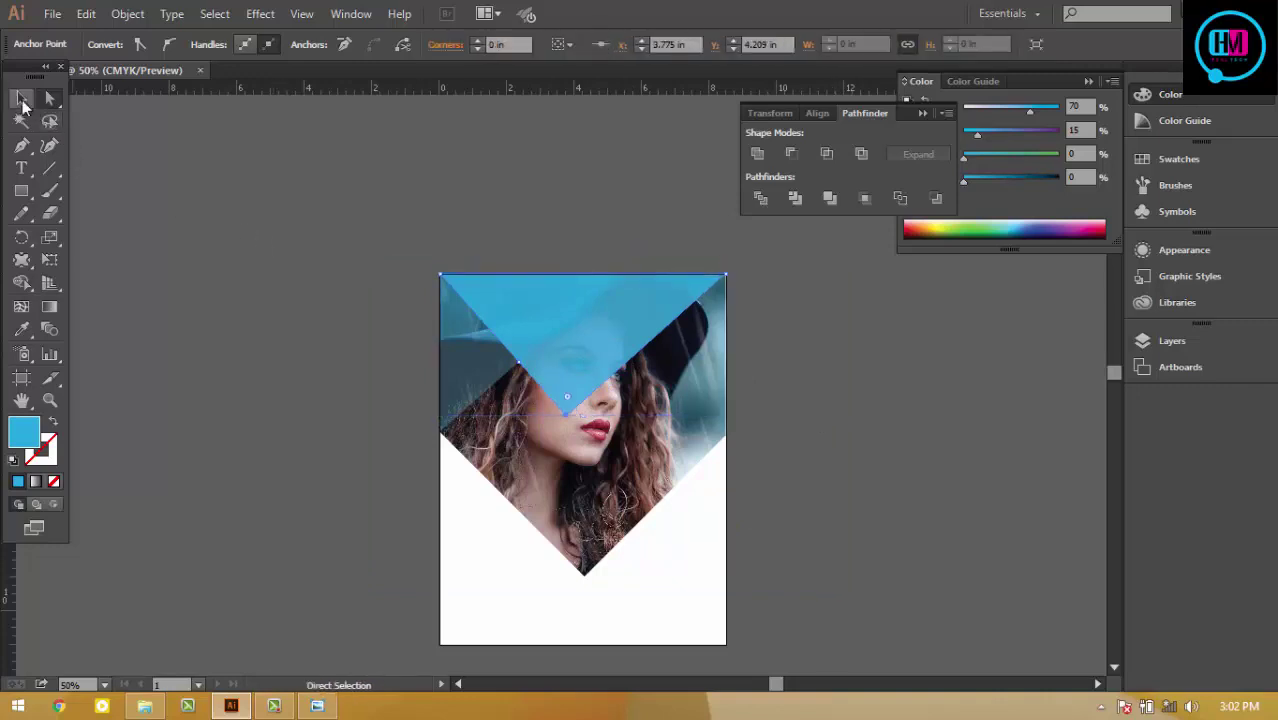
left_click(151, 164)
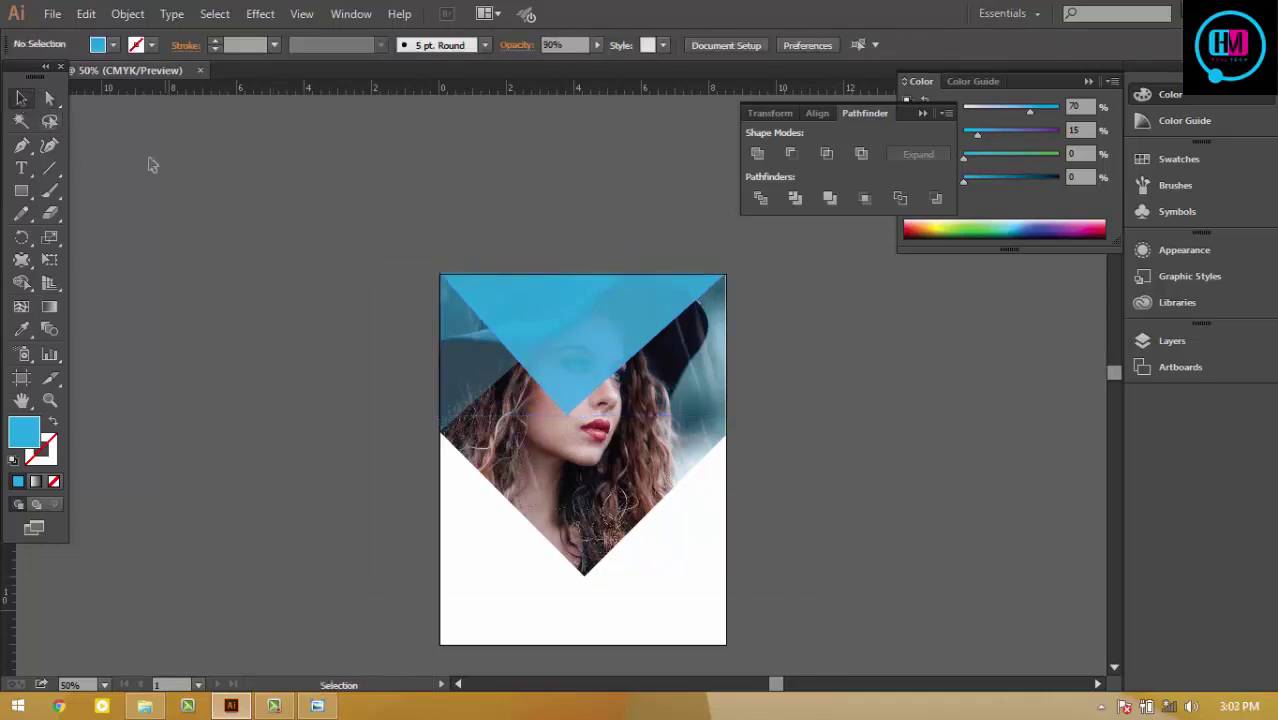
Step: Delete the blue triangle and draw a rectangle spanning the top of the photo
left_click(636, 308)
key("Delete")
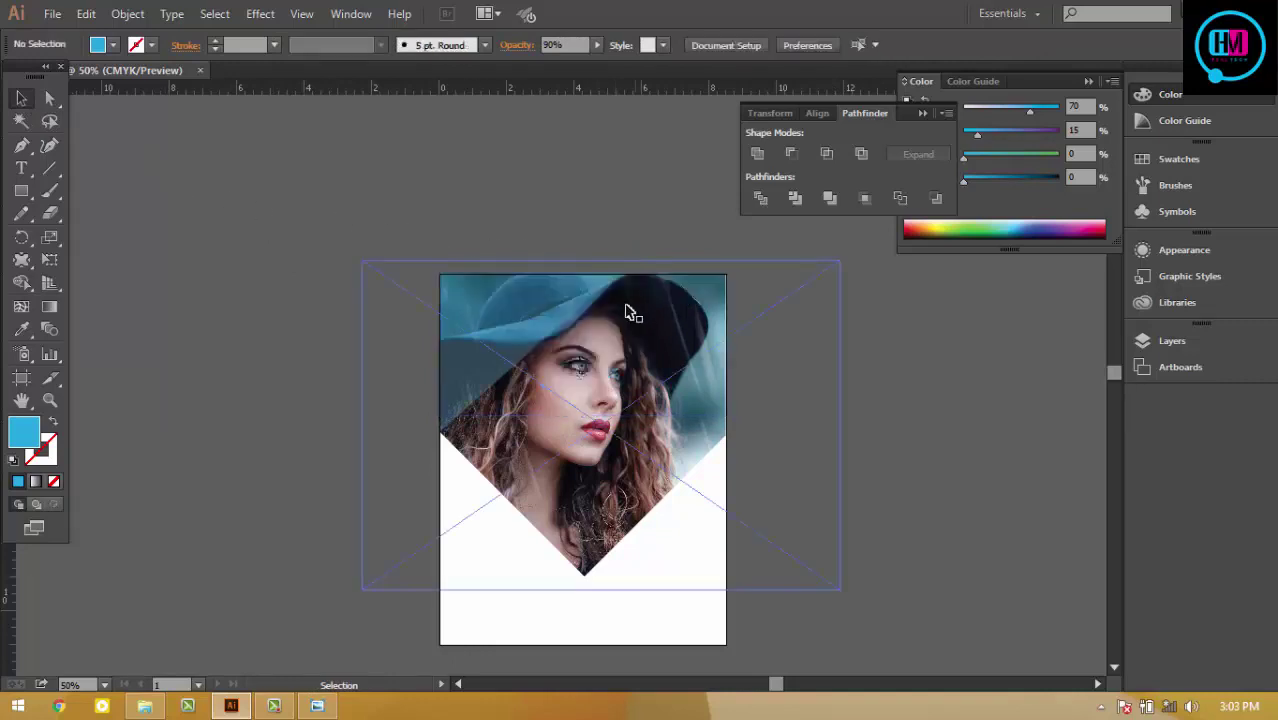
left_click(21, 190)
mouse_move(490, 183)
left_mouse_down()
mouse_move(749, 405)
mouse_move(697, 425)
left_mouse_up()
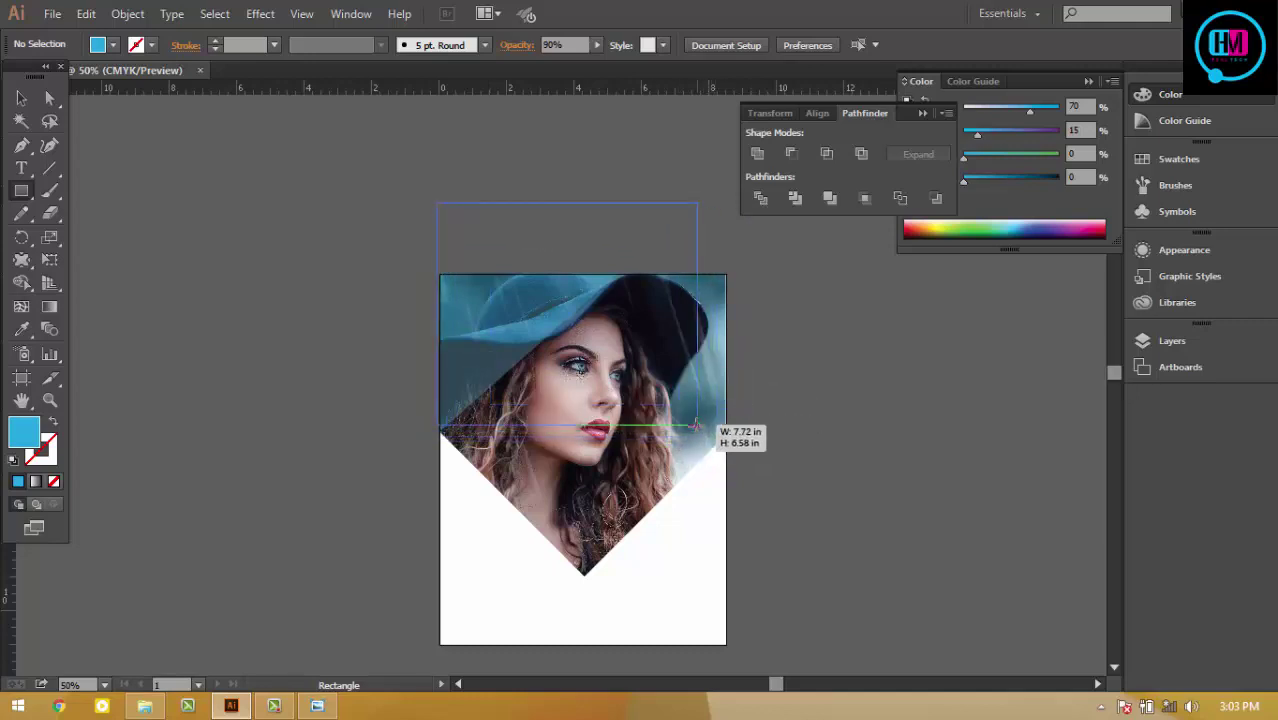
left_click_drag(697, 425, 725, 432)
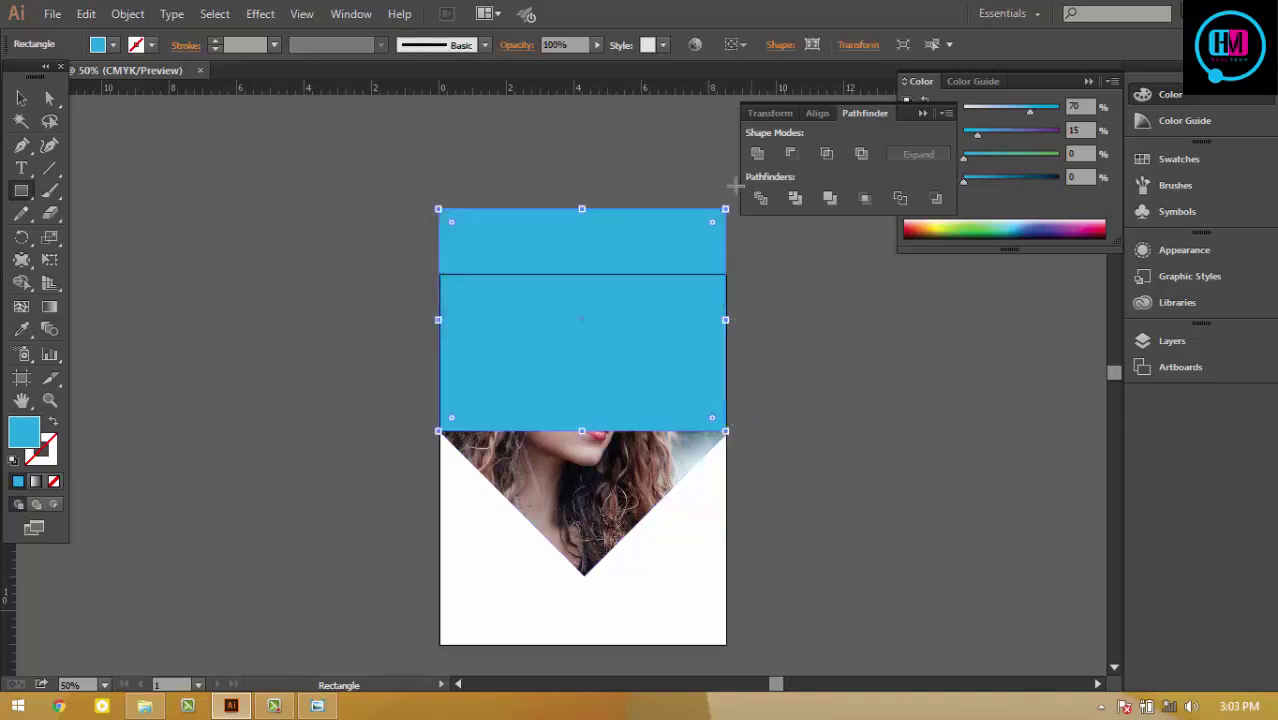
Step: Rotate the trial rectangle 45° into a diamond, then delete it
mouse_move(726, 200)
left_mouse_down()
mouse_move(765, 328)
mouse_move(742, 417)
mouse_move(757, 401)
left_mouse_up()
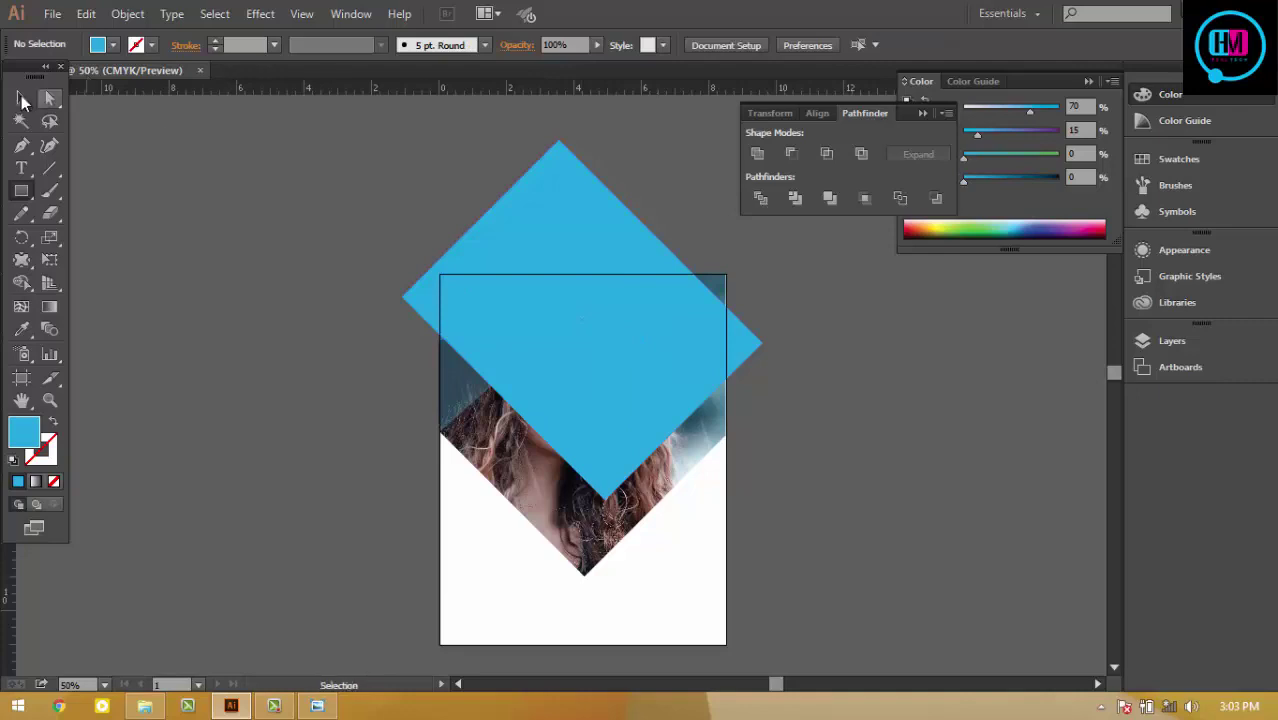
left_click(21, 98)
left_click(517, 210)
key("Delete")
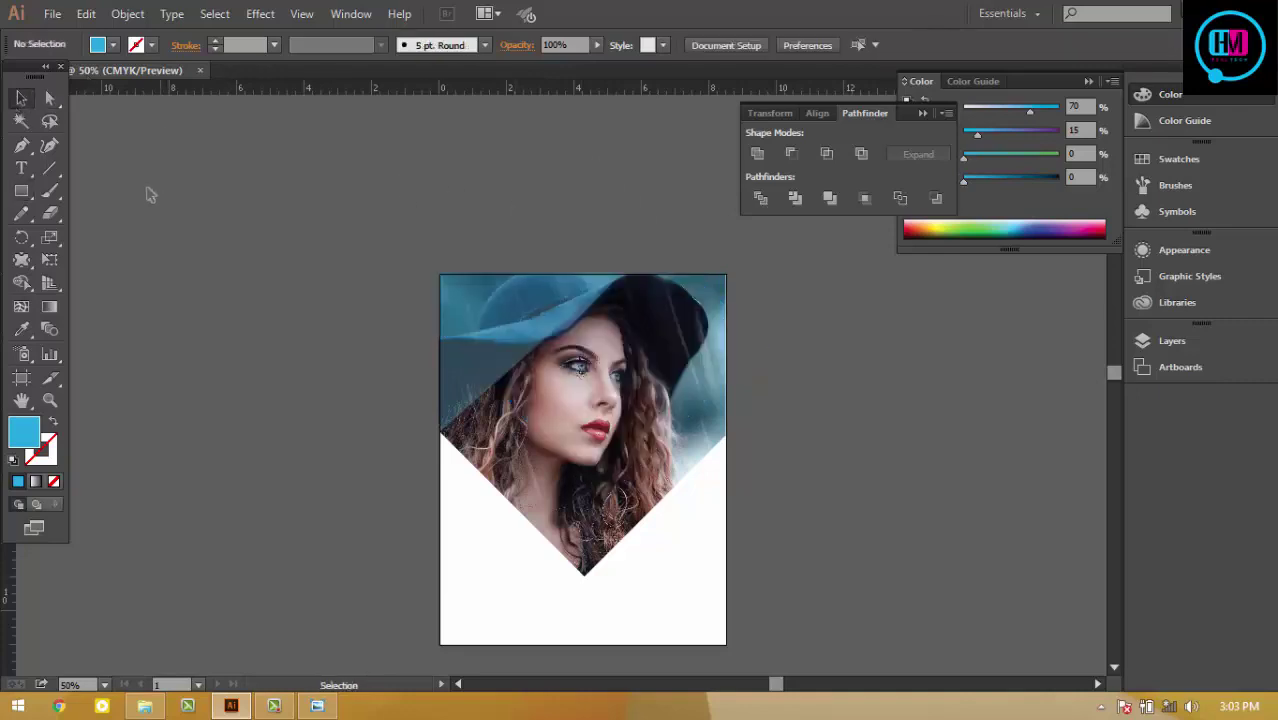
Step: Draw a large blue square, rotate it 45° and move it over the photo's top
left_click(21, 191)
mouse_move(236, 206)
left_mouse_down()
mouse_move(508, 383)
mouse_move(395, 364)
left_mouse_up()
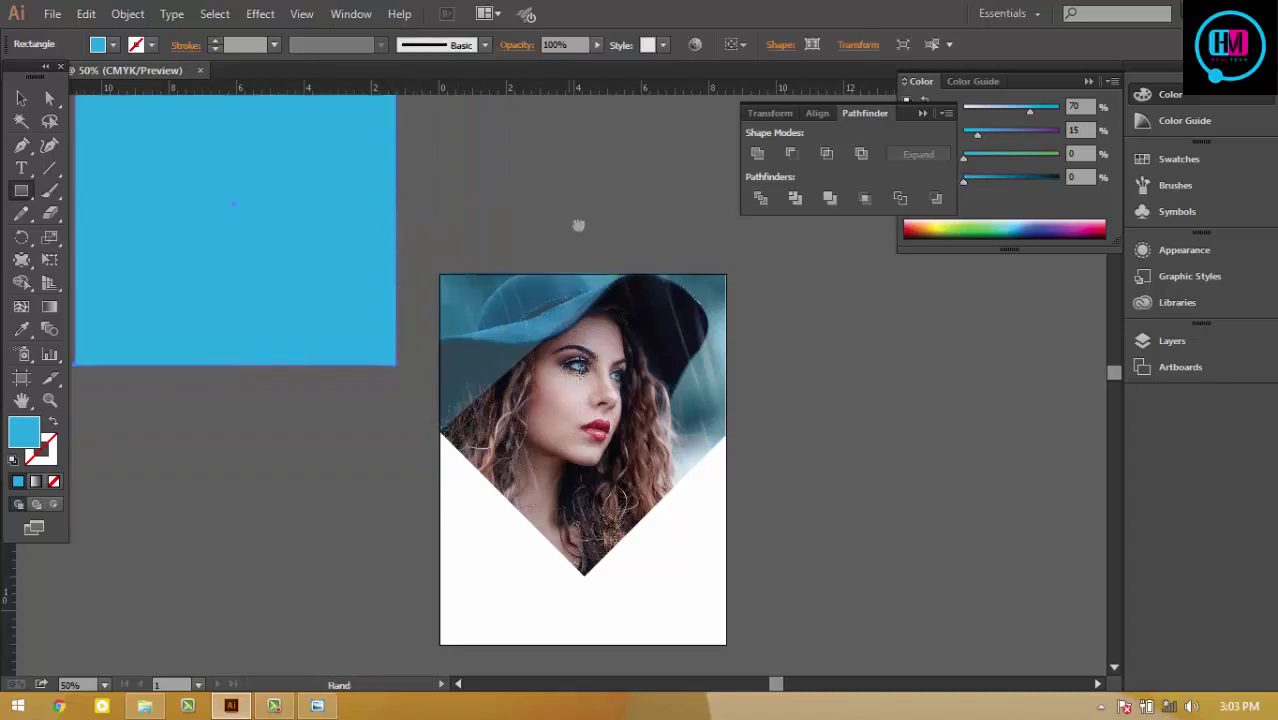
scroll(577, 227, "up", 2)
left_click_drag(438, 204, 493, 269)
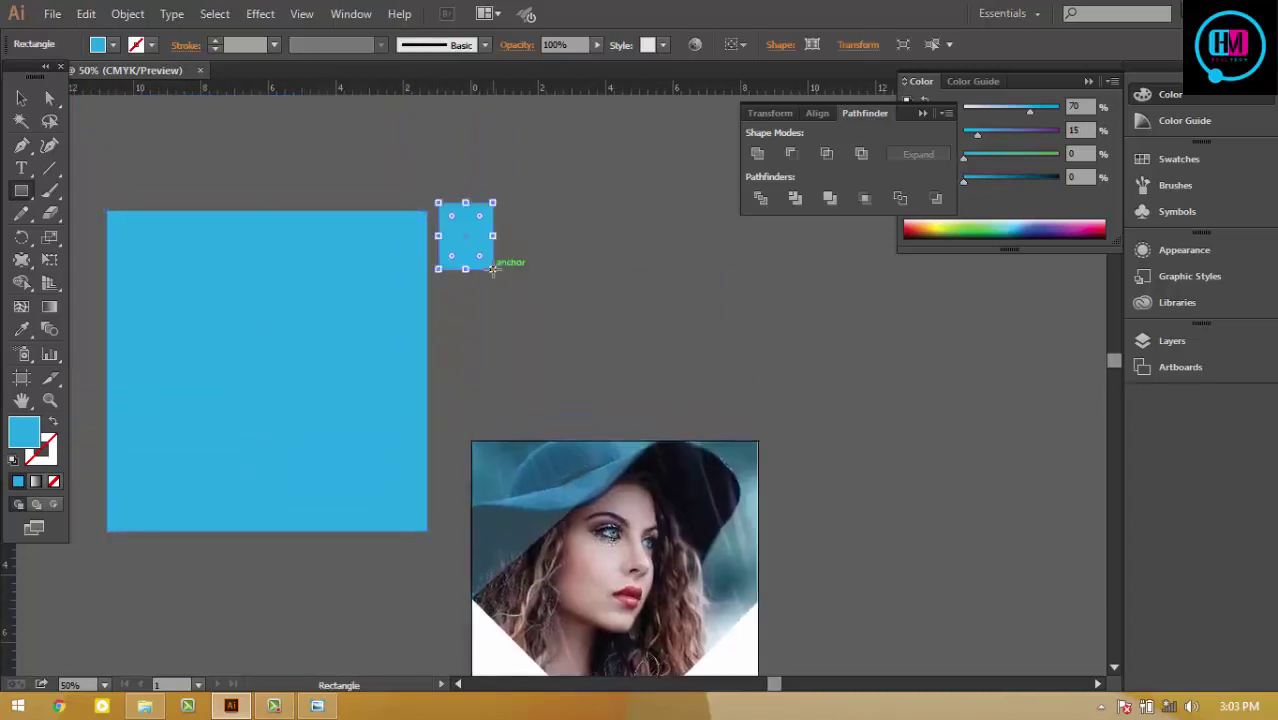
key("Delete")
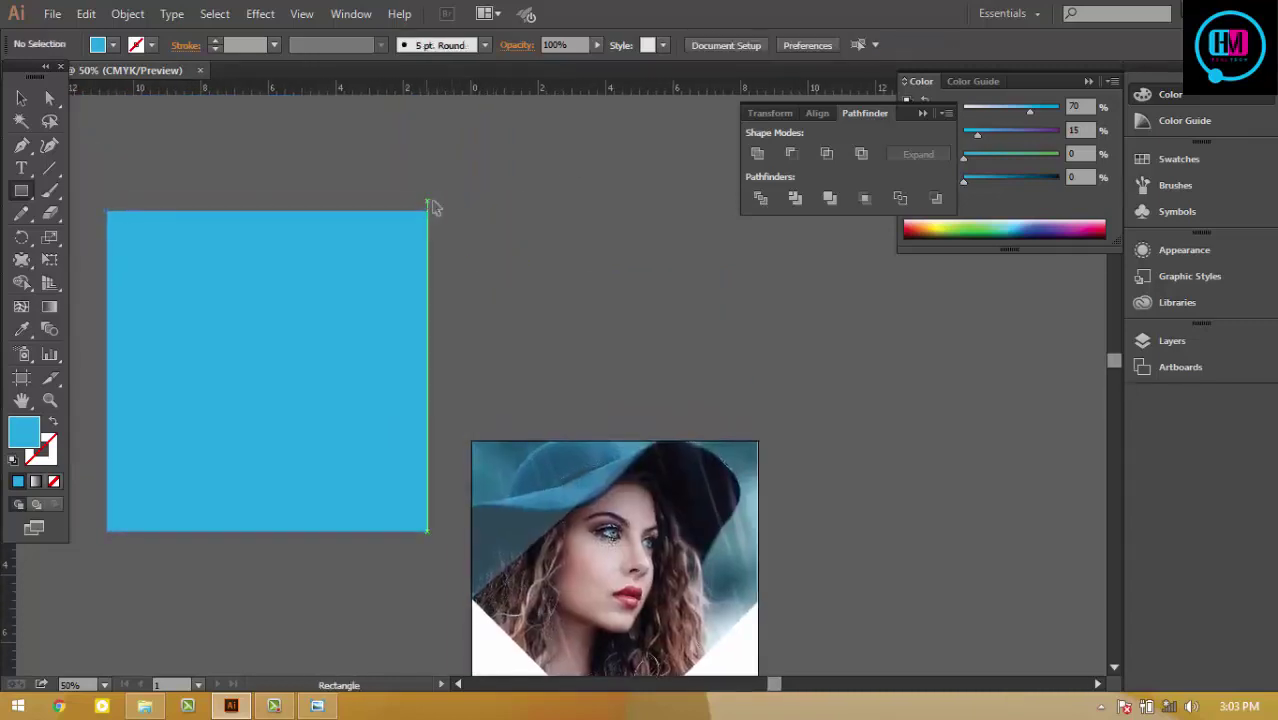
key("v")
left_click(415, 228)
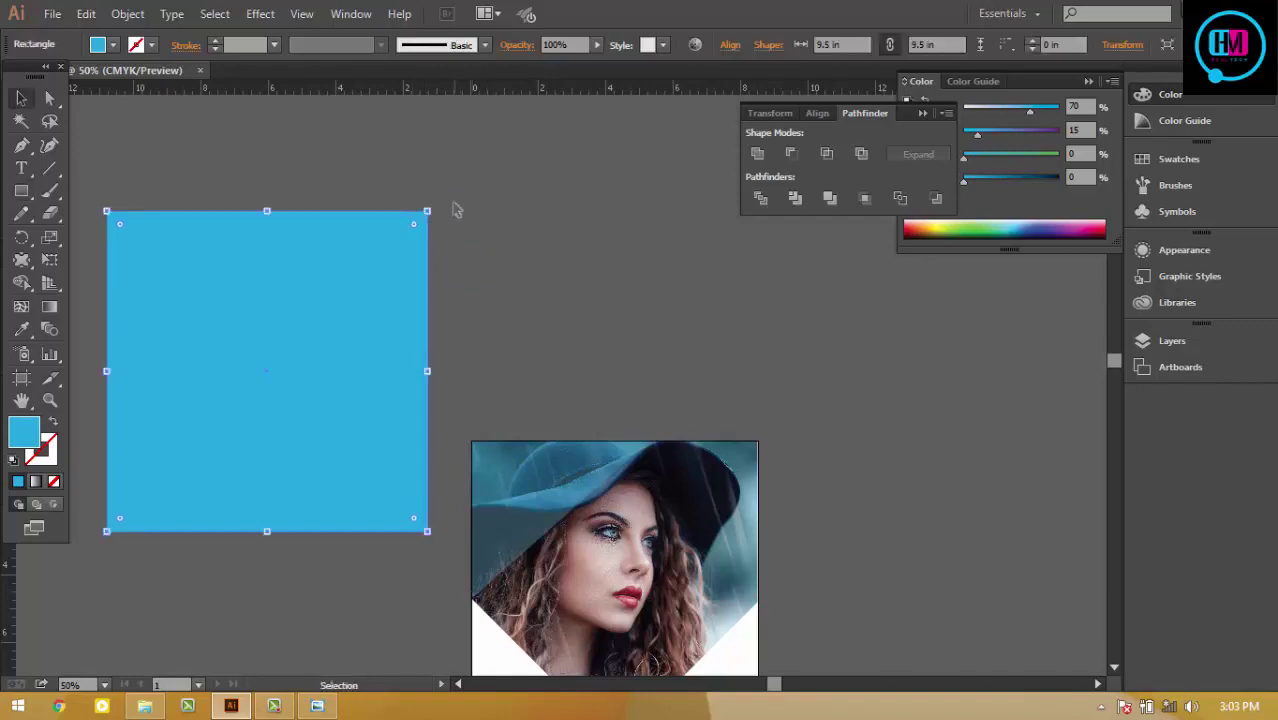
left_click_drag(437, 203, 497, 390)
mouse_move(328, 360)
left_mouse_down()
mouse_move(680, 377)
mouse_move(676, 352)
left_mouse_up()
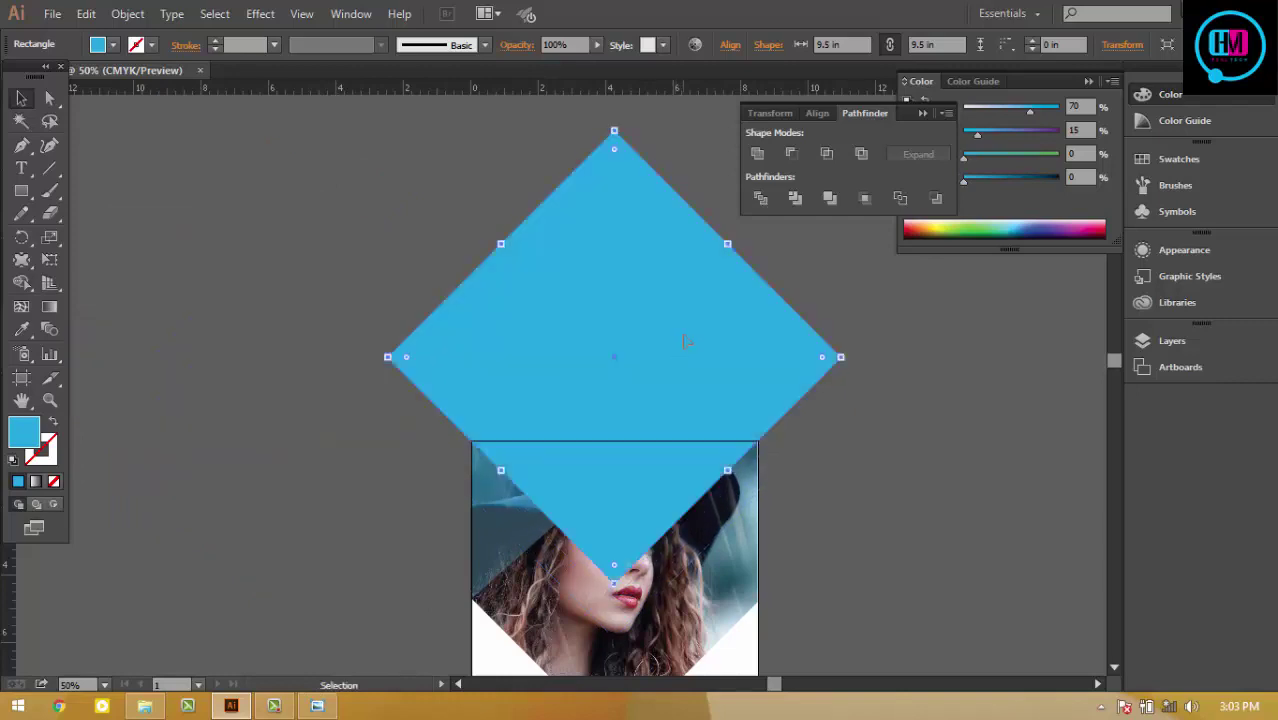
left_click(948, 479)
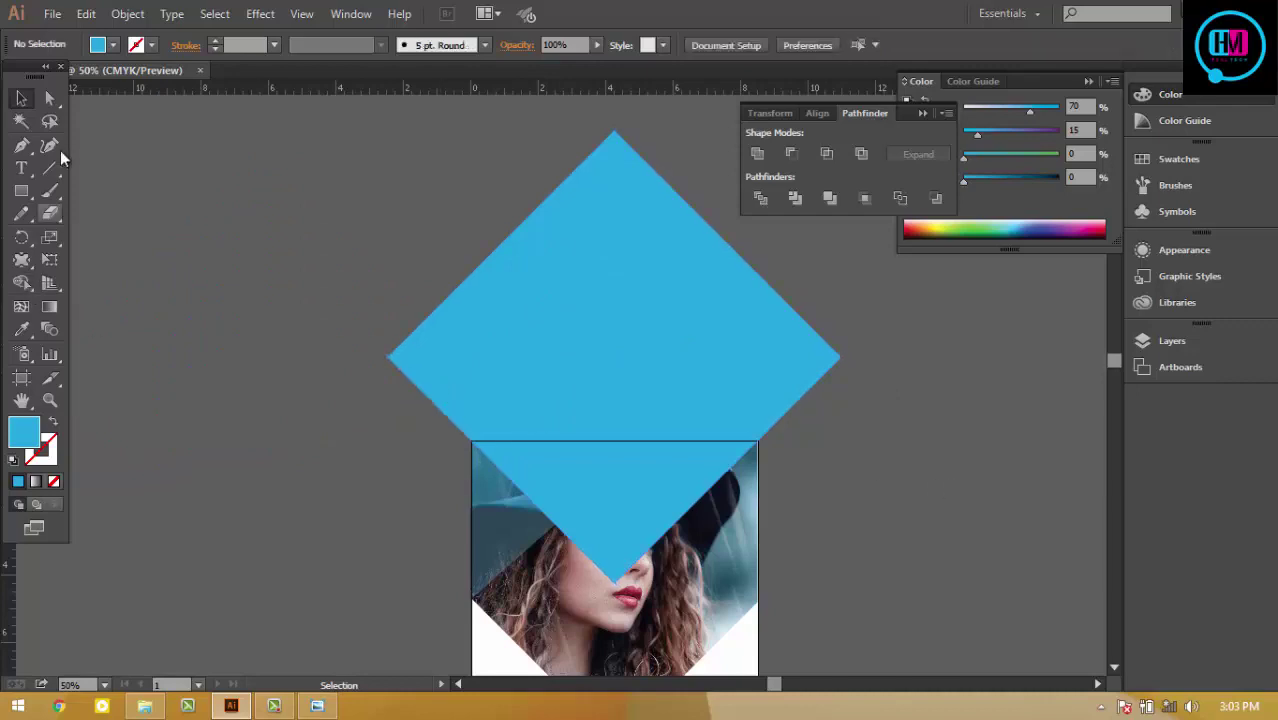
Step: Cut the diamond's middle using a wide rectangle and Shape Builder, undoing to restore the top triangle
left_click(21, 191)
left_click_drag(186, 232, 777, 441)
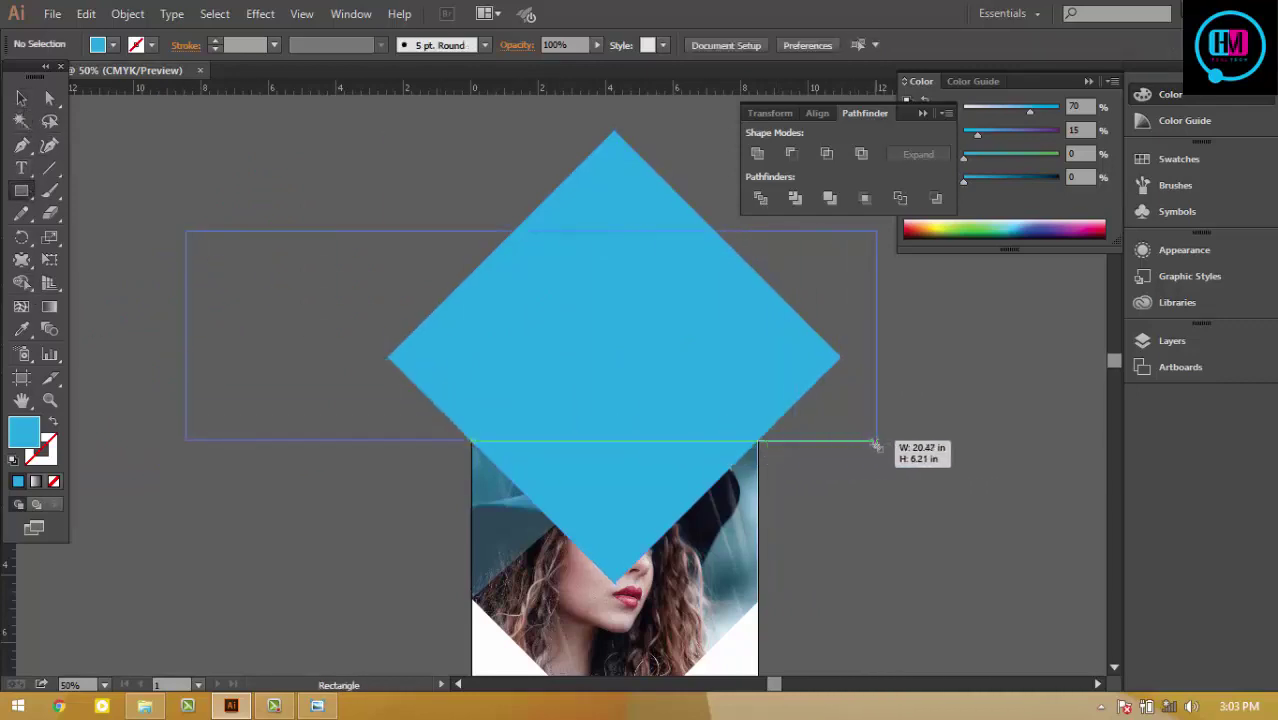
left_click_drag(777, 441, 876, 440)
left_click(21, 97)
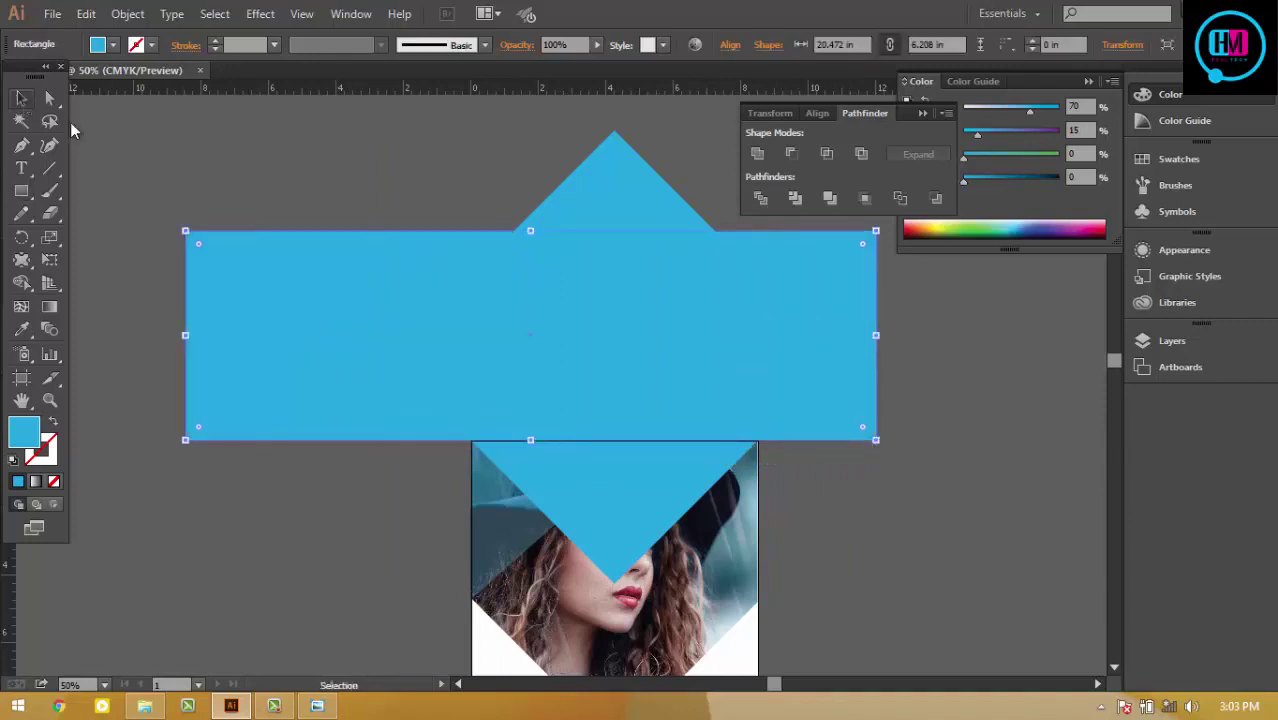
key("ctrl+a")
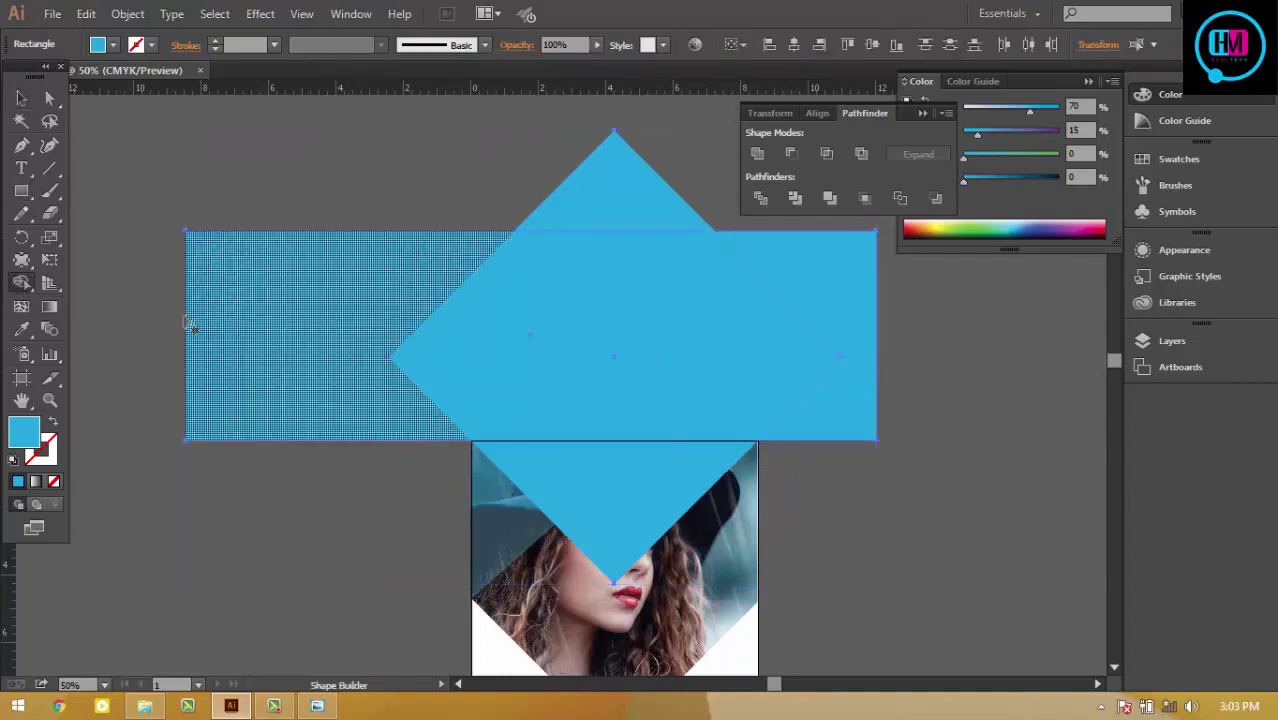
left_click(21, 283)
left_click_drag(158, 318, 936, 399)
left_click(656, 180, "alt")
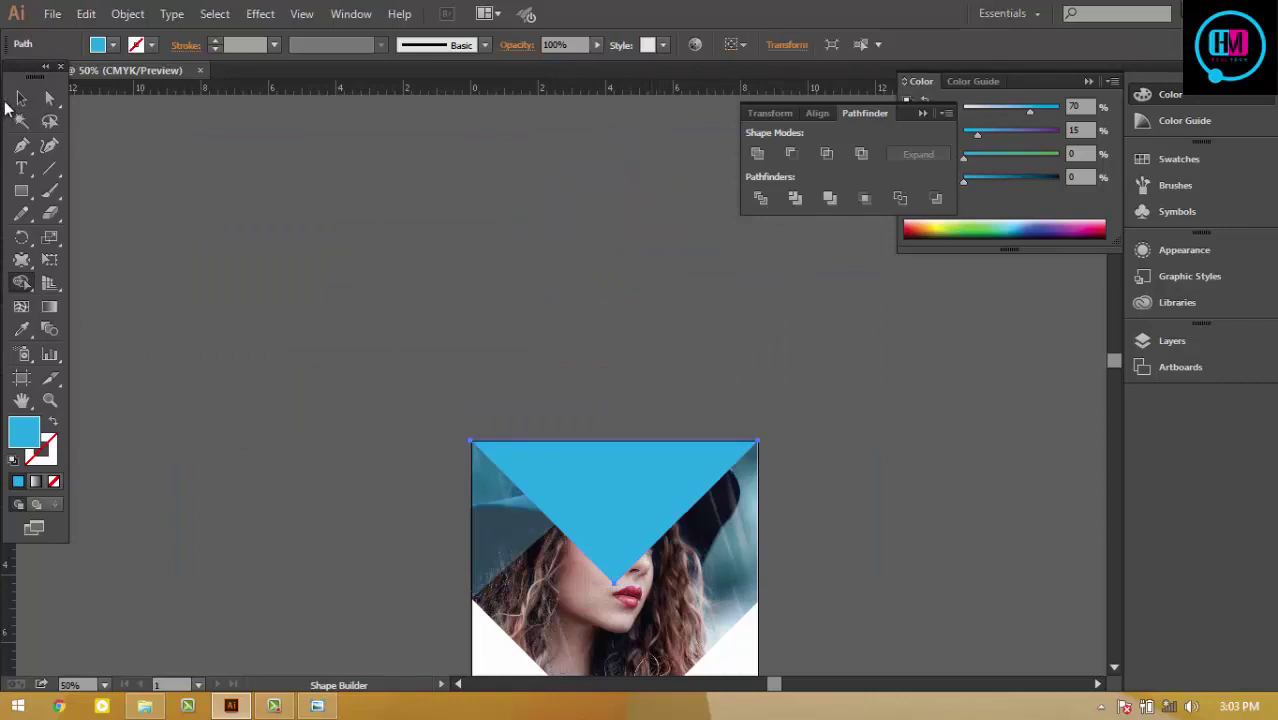
key("ctrl+z")
Step: Move the leftover top triangle off to the left of the card
left_click(21, 97)
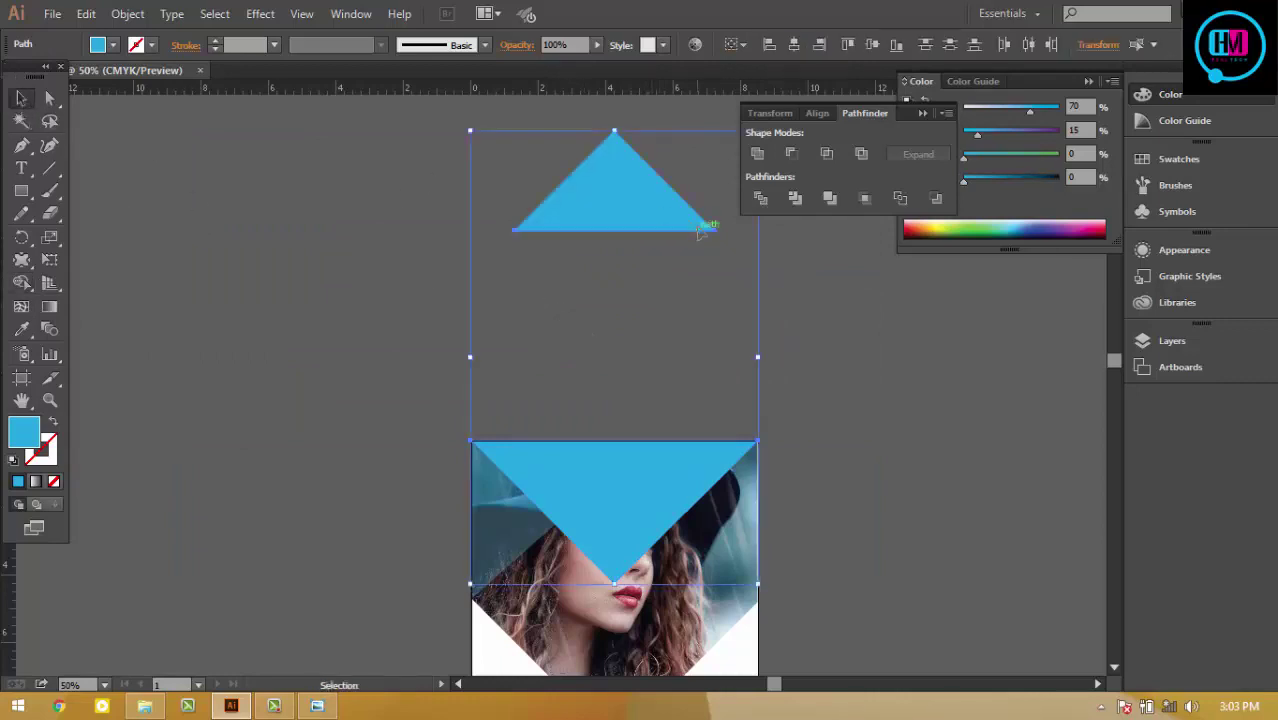
left_click(792, 328)
left_click_drag(627, 200, 337, 203)
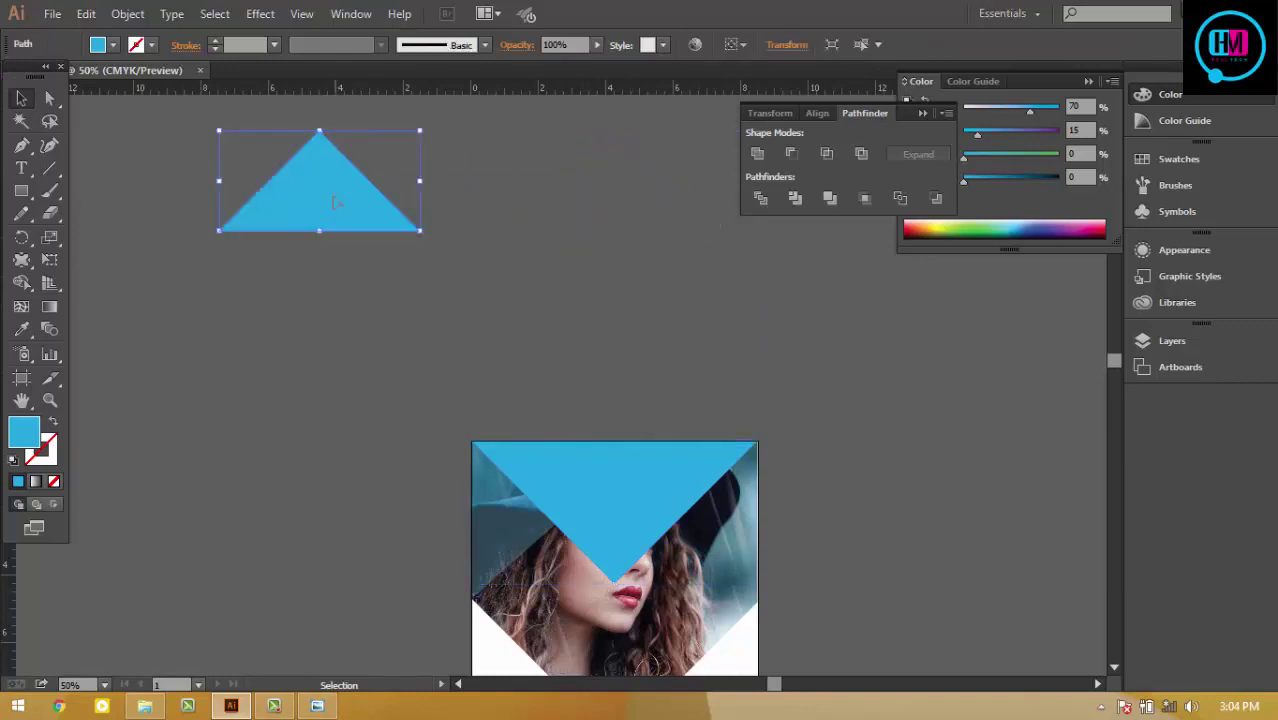
left_click(866, 431)
Step: Set the blue triangle over the photo to about 87% opacity
left_click(700, 480)
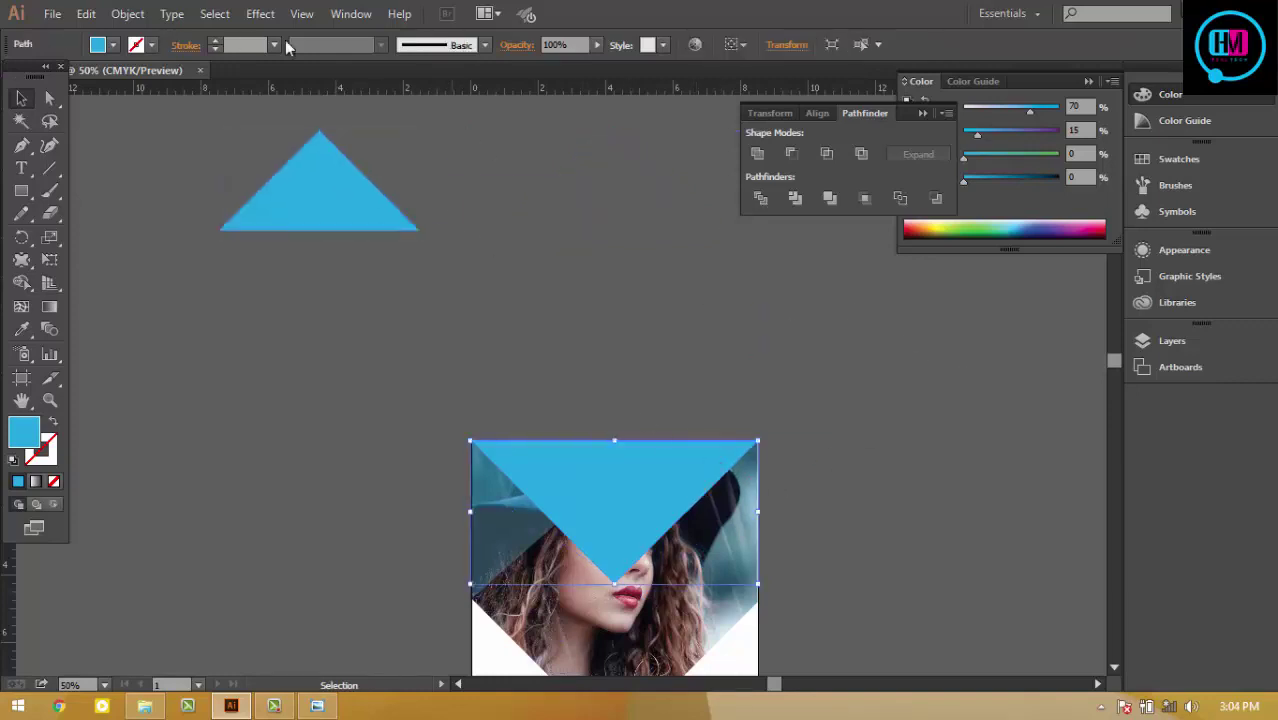
left_click(597, 45)
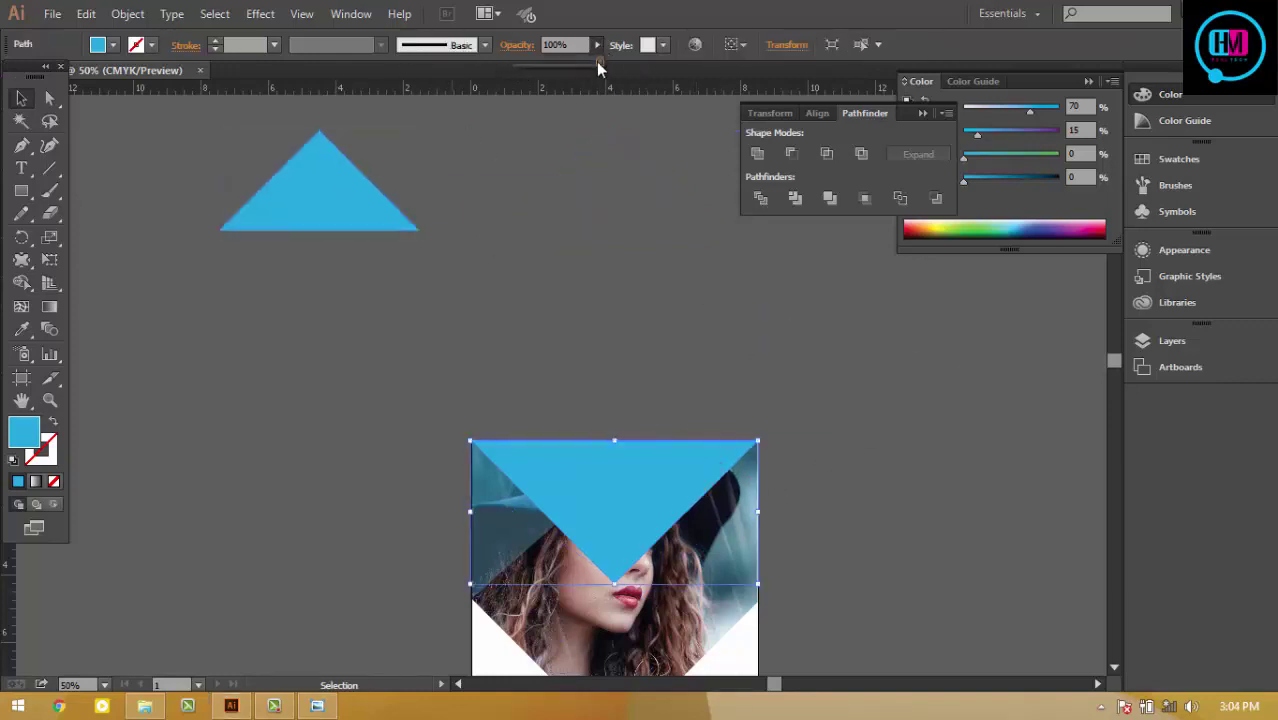
mouse_move(553, 68)
left_mouse_down()
mouse_move(604, 91)
mouse_move(595, 65)
left_mouse_up()
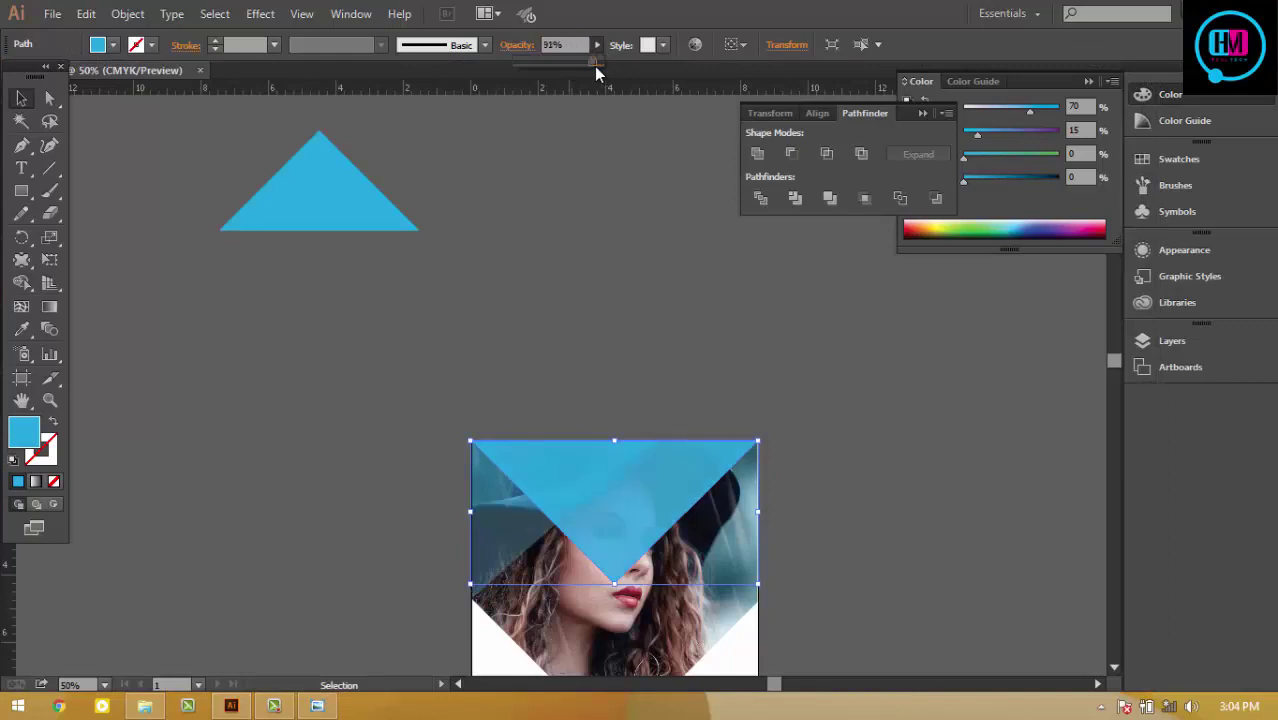
left_click(598, 47)
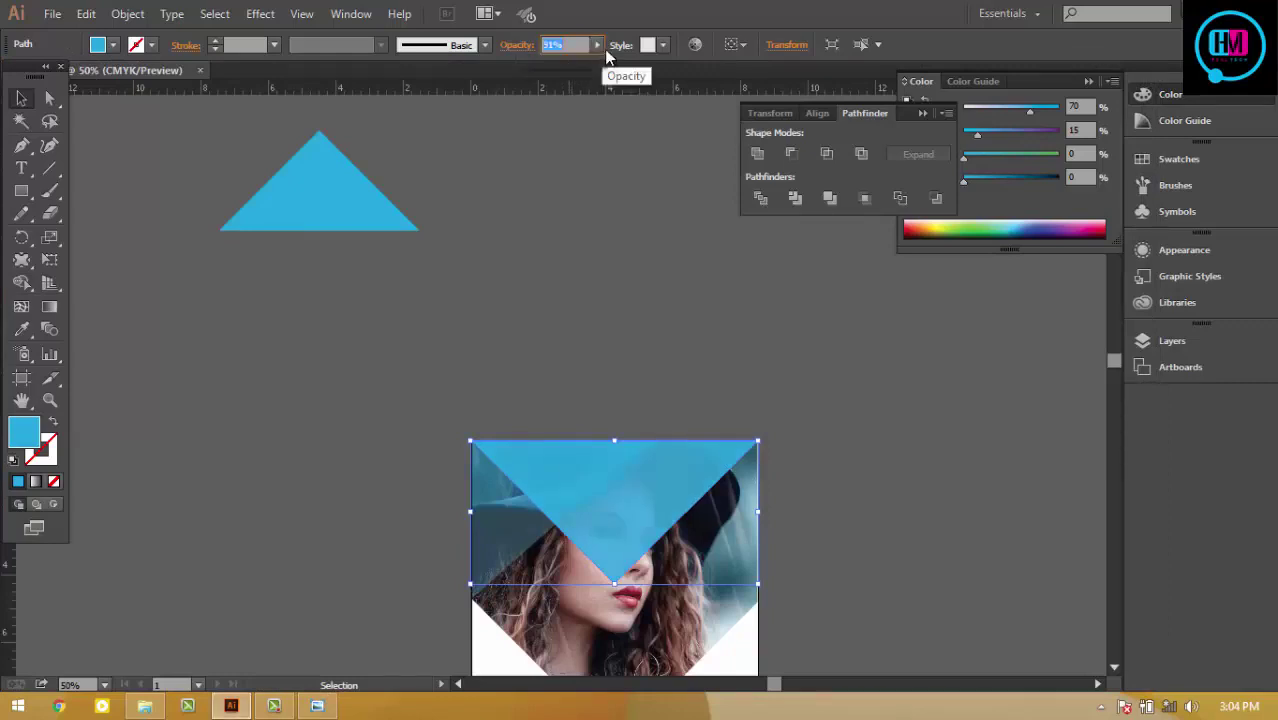
mouse_move(590, 67)
left_mouse_down()
mouse_move(572, 64)
mouse_move(606, 66)
mouse_move(572, 66)
left_mouse_up()
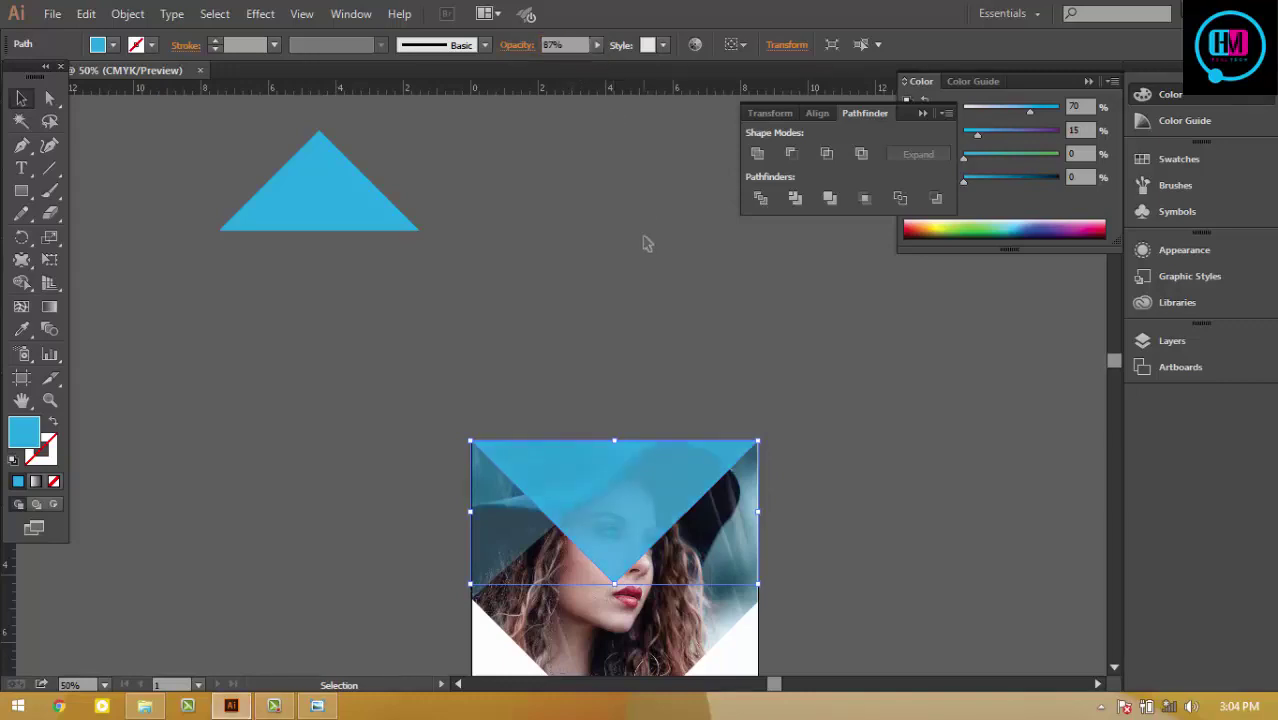
left_click(355, 230)
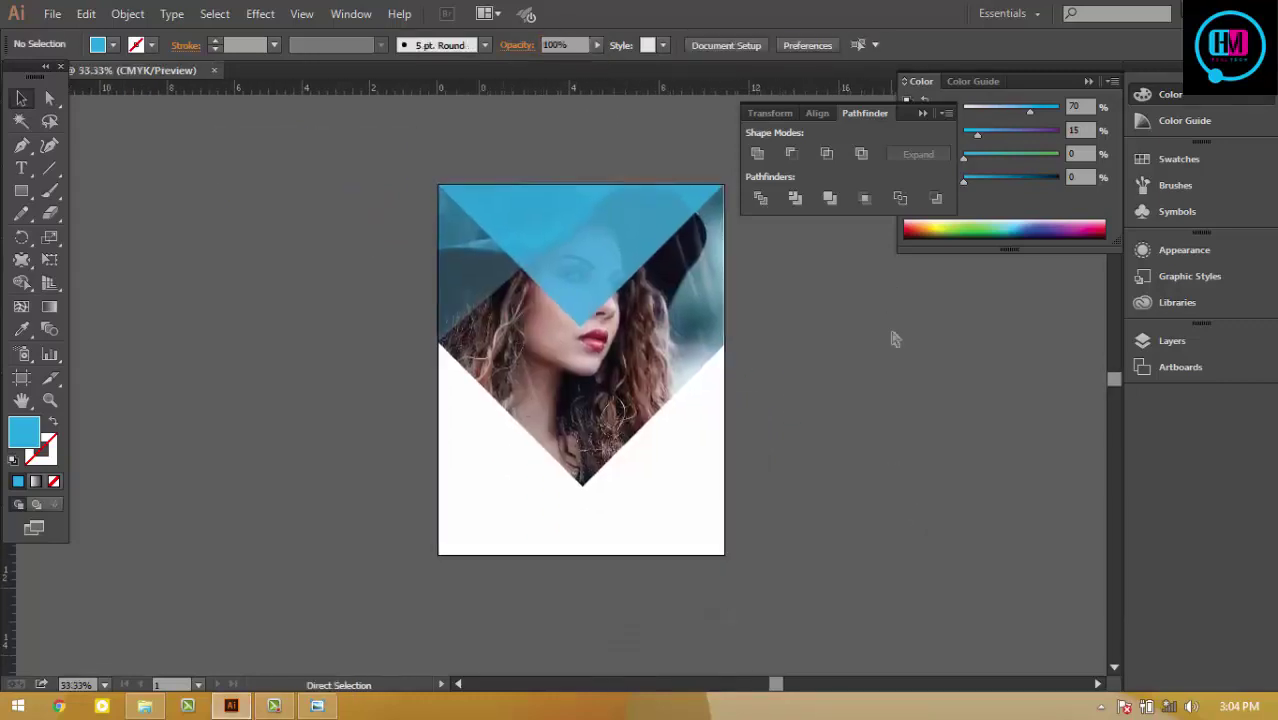
key("ctrl+minus")
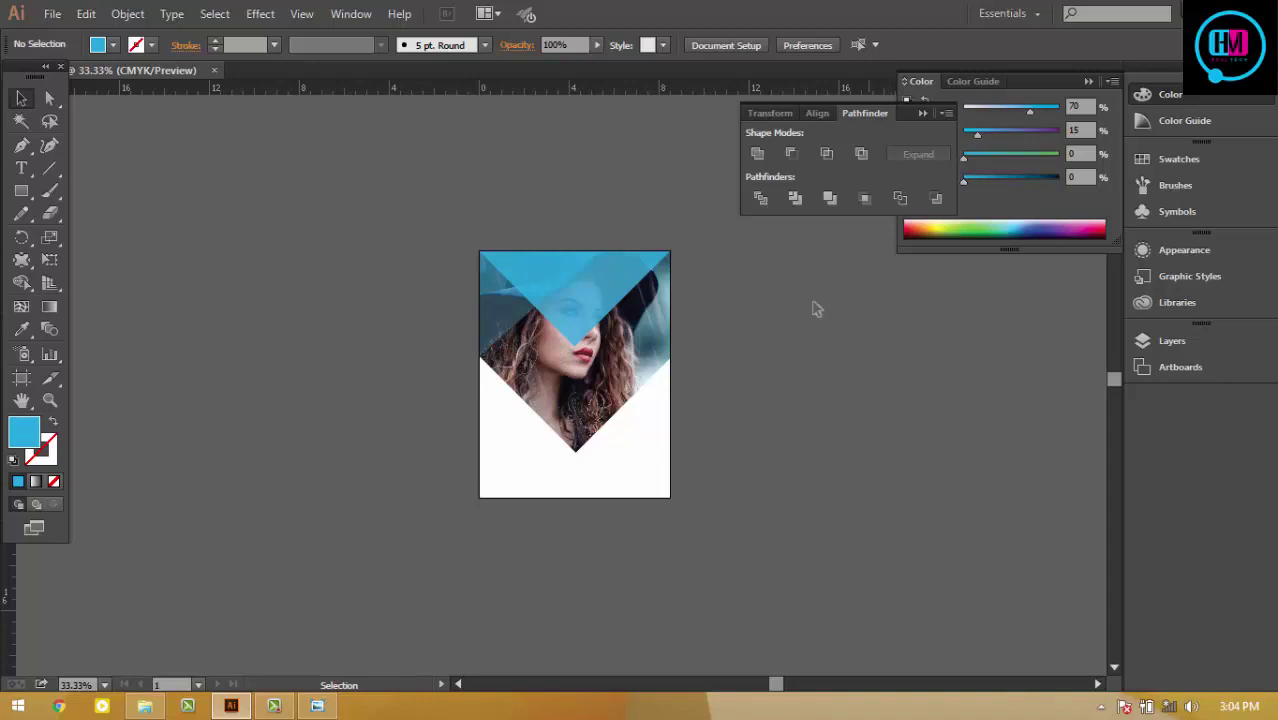
left_click(318, 708)
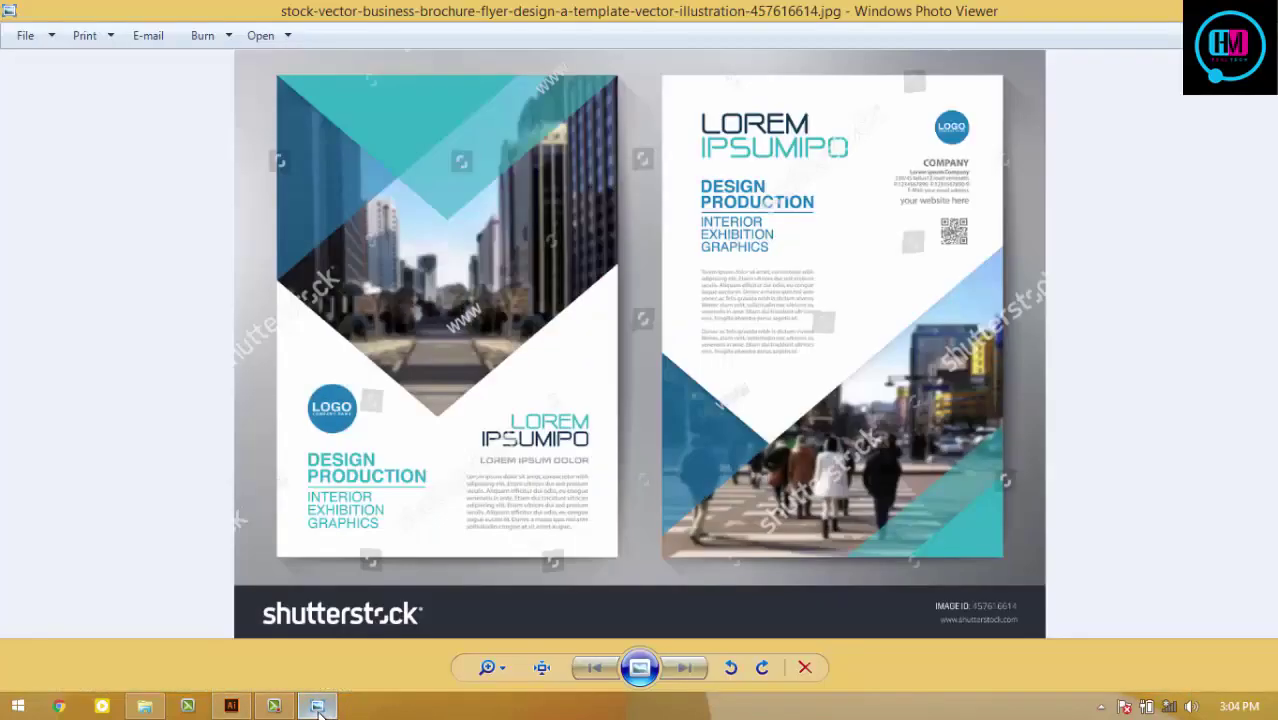
left_click(316, 708)
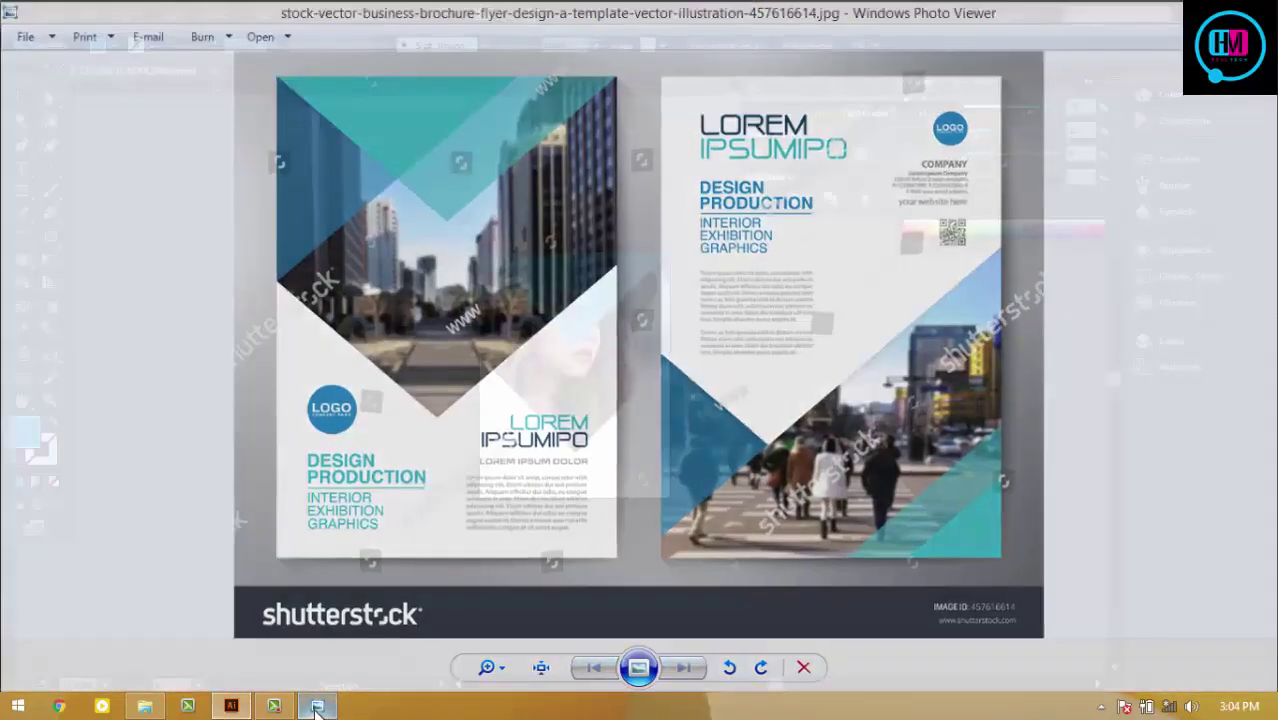
Step: Drag the clipped portrait's bottom edge up to shorten it to about 7.78 in
scroll(603, 466, "up", 2)
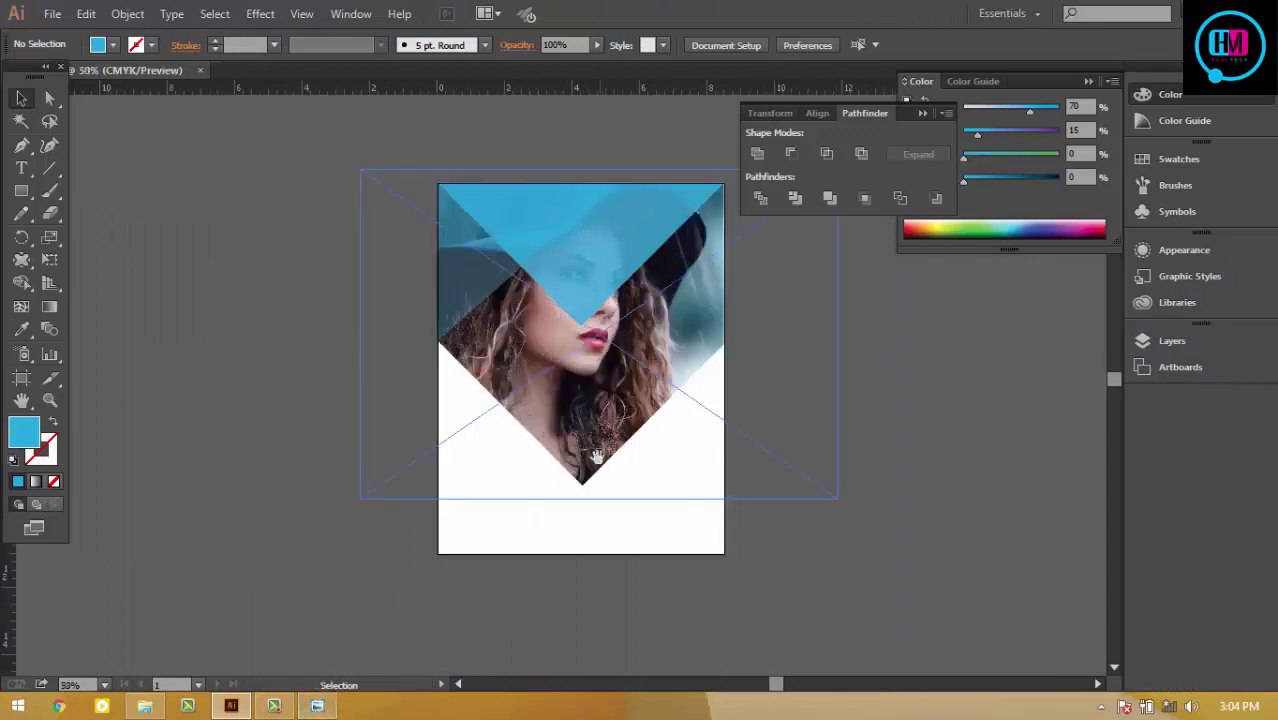
left_click(636, 472)
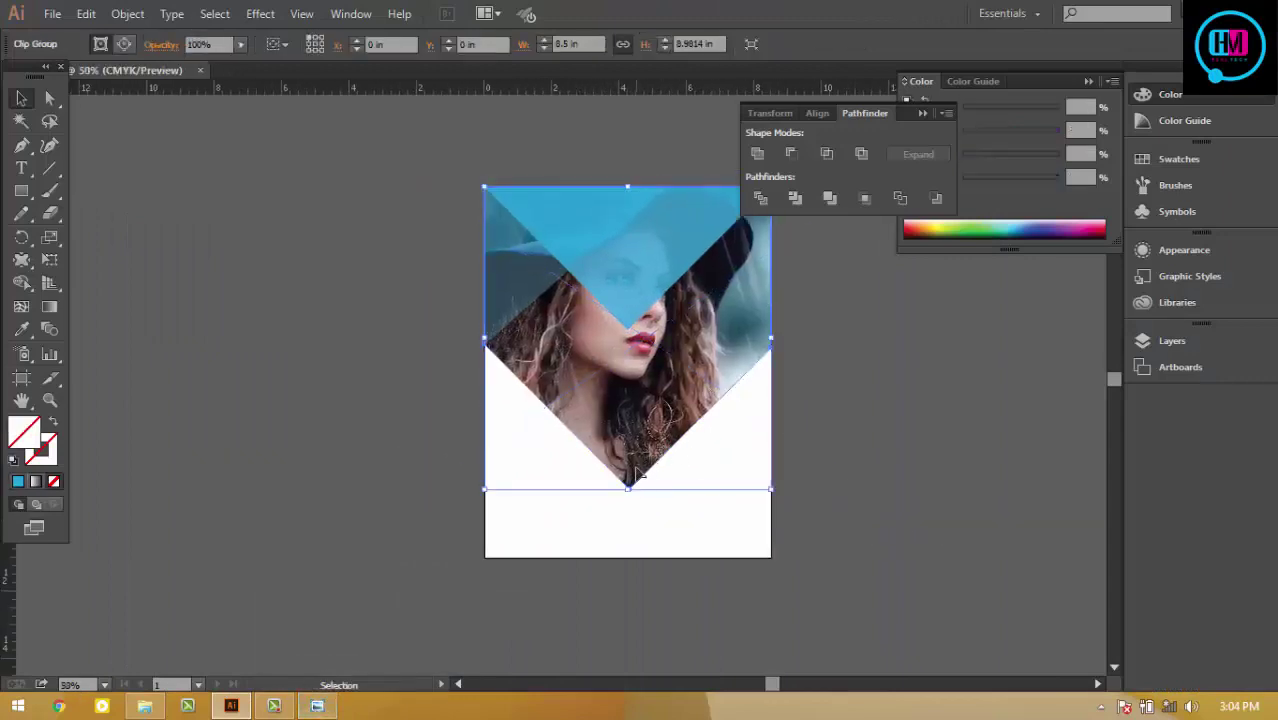
left_click_drag(631, 490, 629, 449)
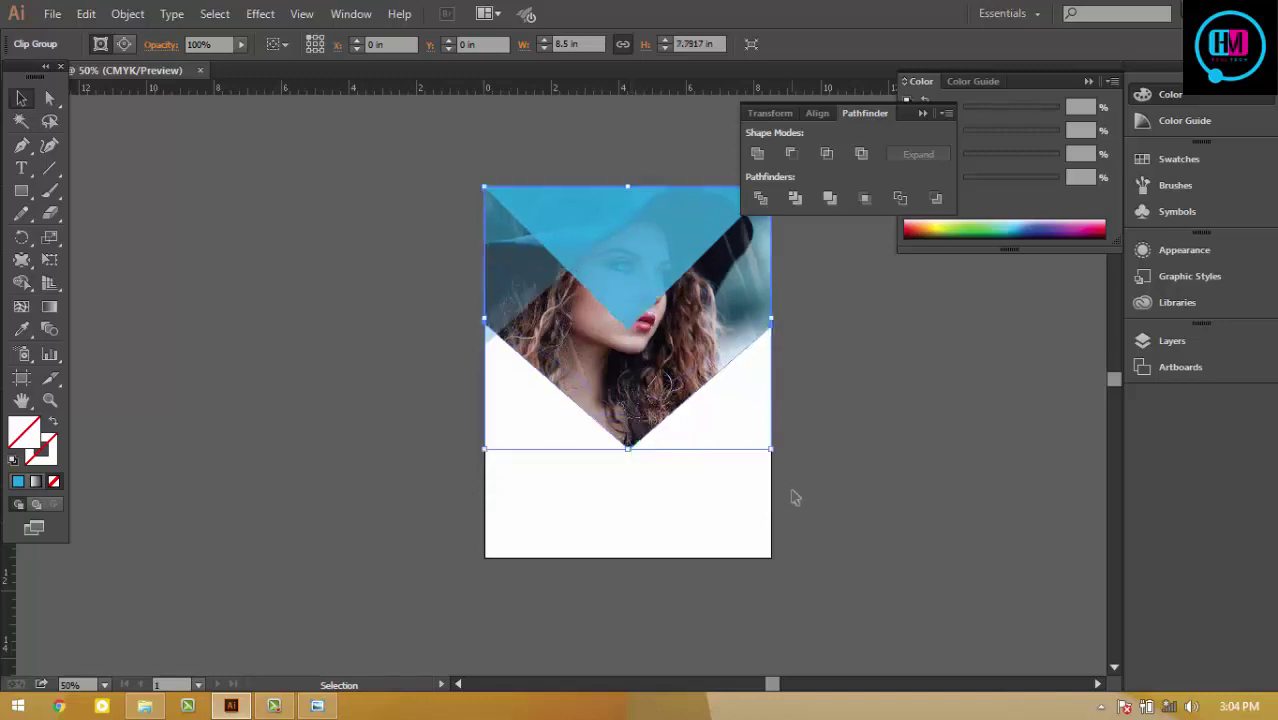
left_click(850, 520)
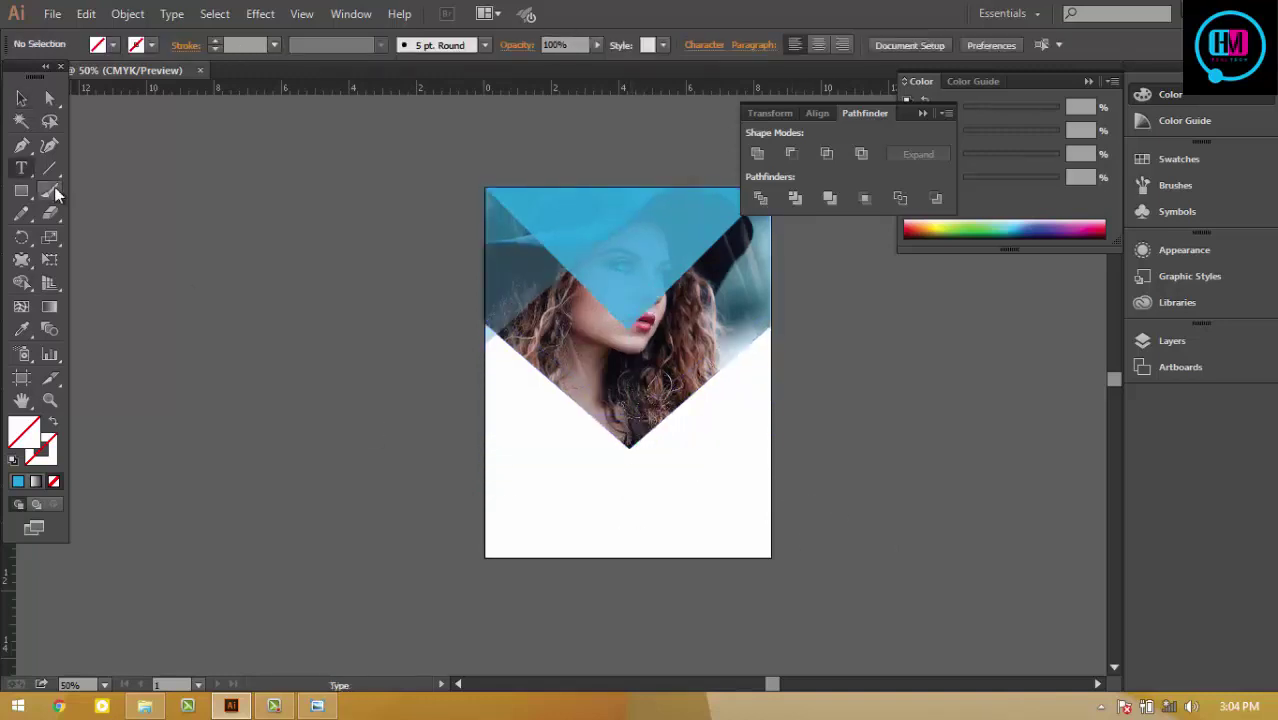
Step: Draw a small cyan-filled circle in the white area left of the V
left_click(22, 191)
left_click(58, 235)
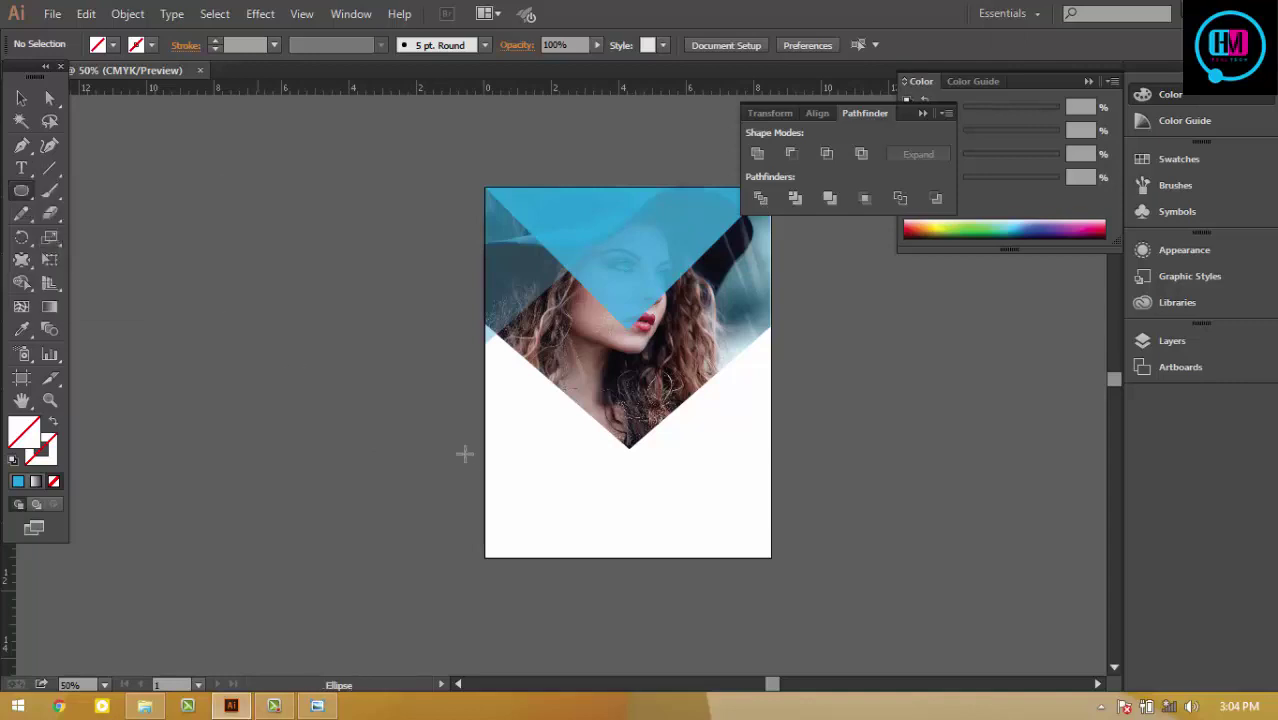
left_click_drag(517, 421, 533, 440)
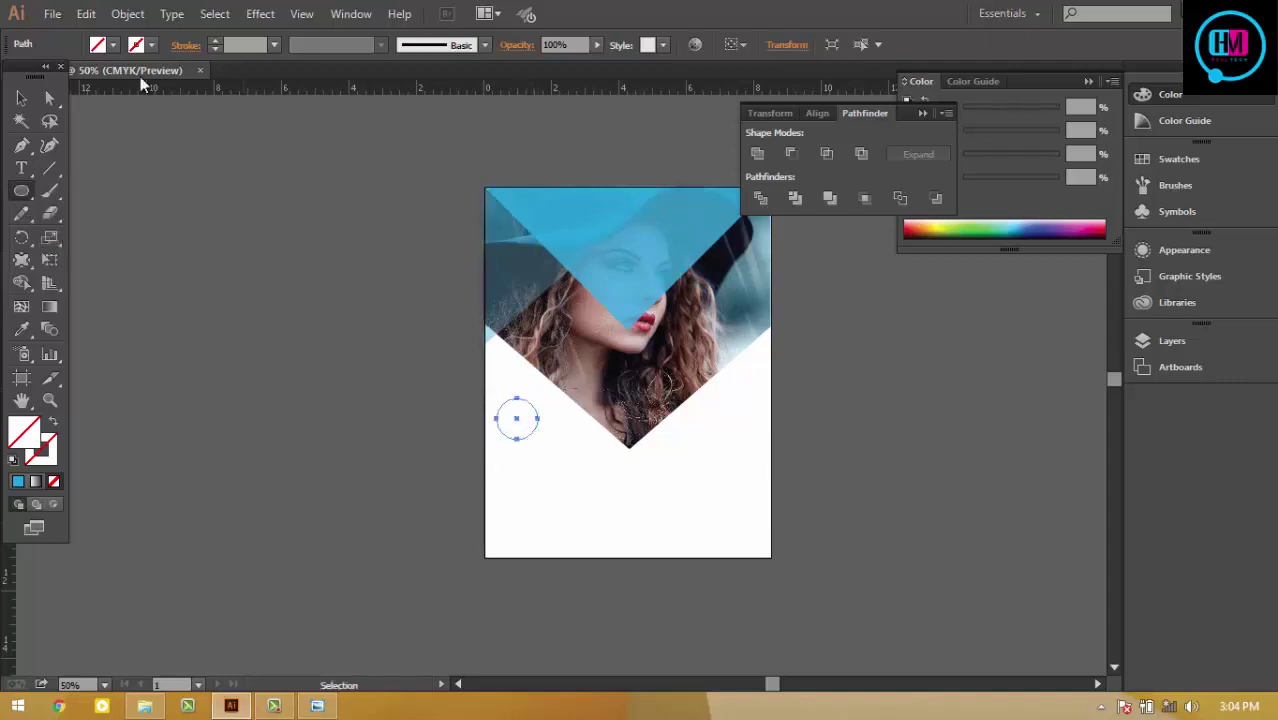
left_click(113, 45)
left_click(104, 76)
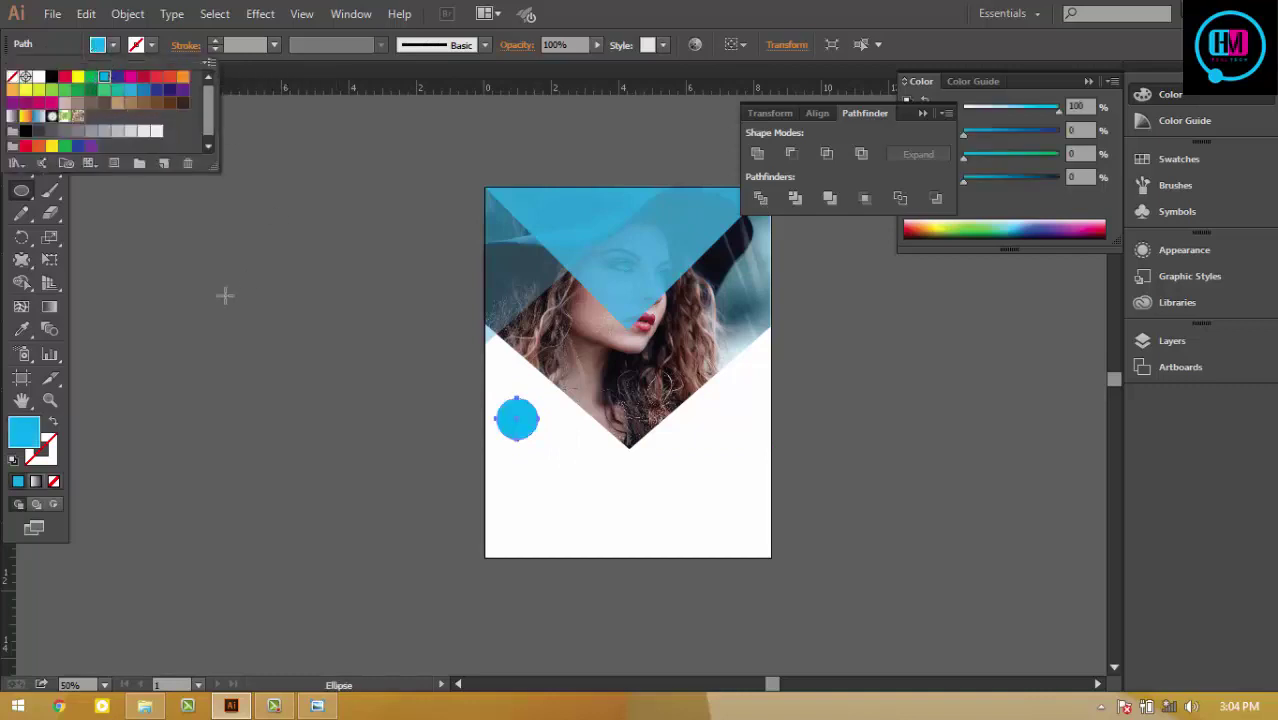
key("Escape")
key("v")
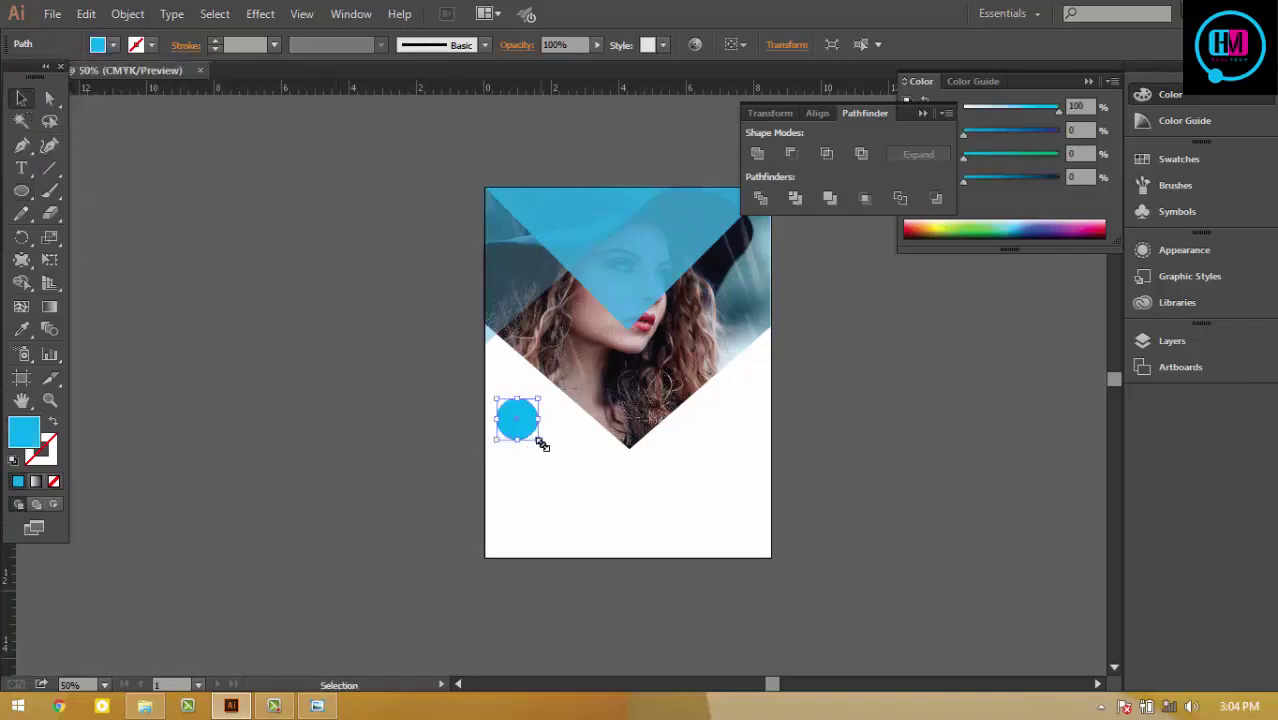
left_click_drag(534, 433, 560, 459)
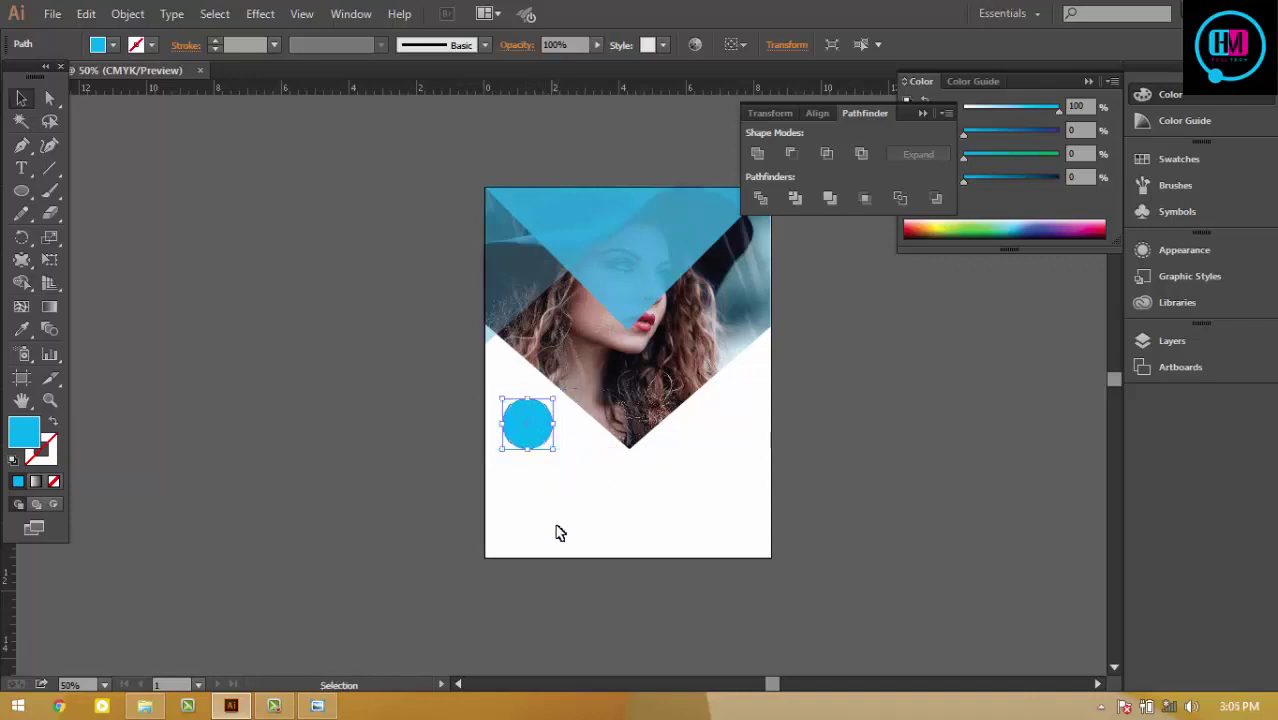
Step: Shift the blue circle slightly up-left and enlarge it to about 1.5 in
left_click(322, 707)
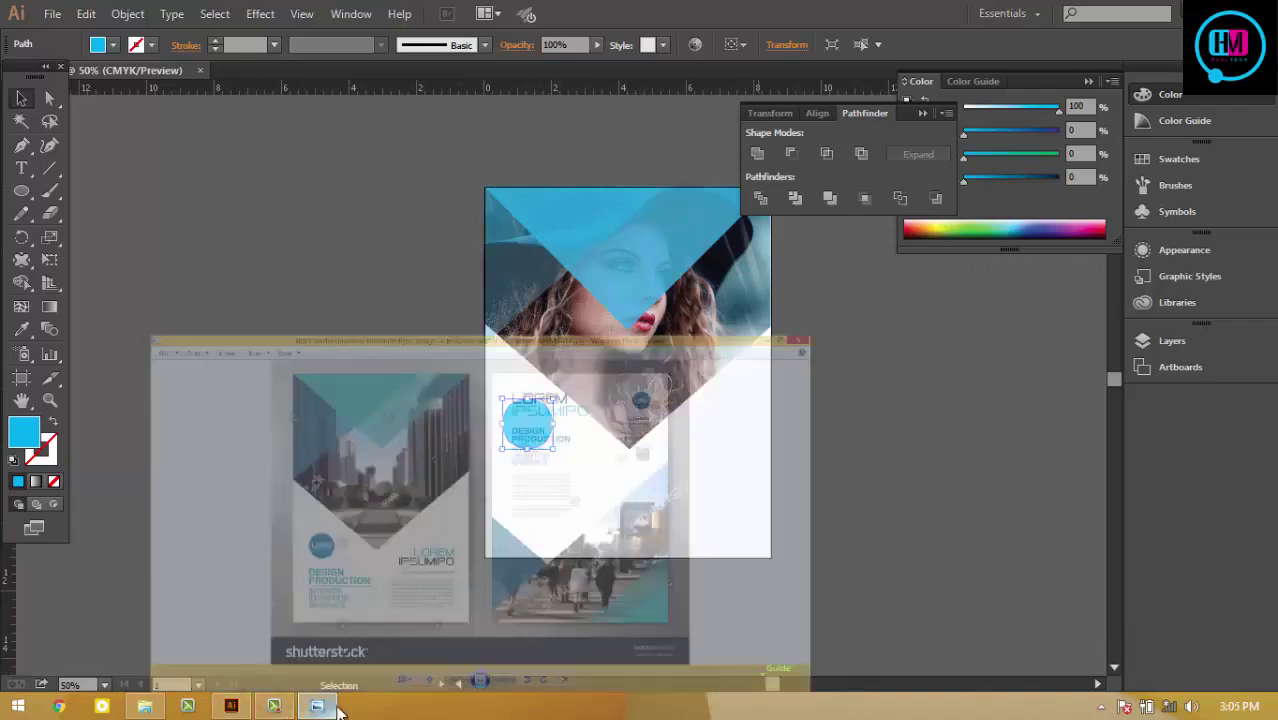
left_click(337, 708)
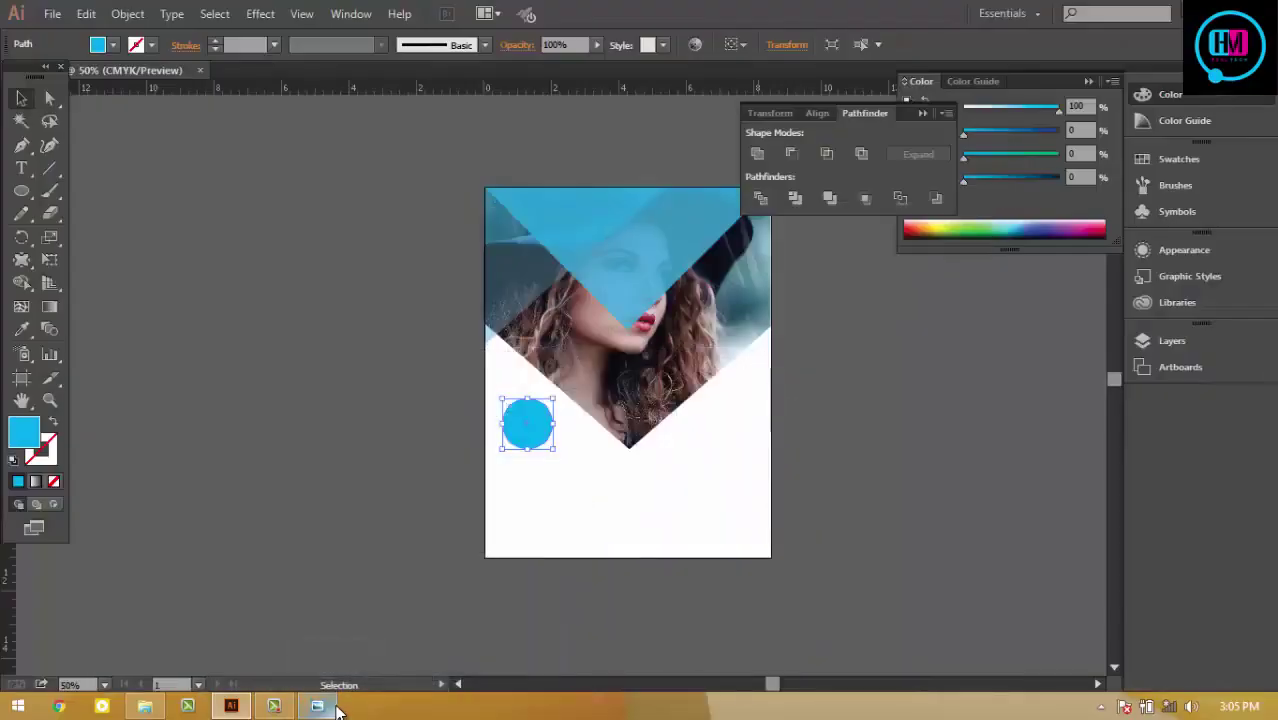
key("ctrl+plus")
key("ctrl+plus")
key("ctrl+plus")
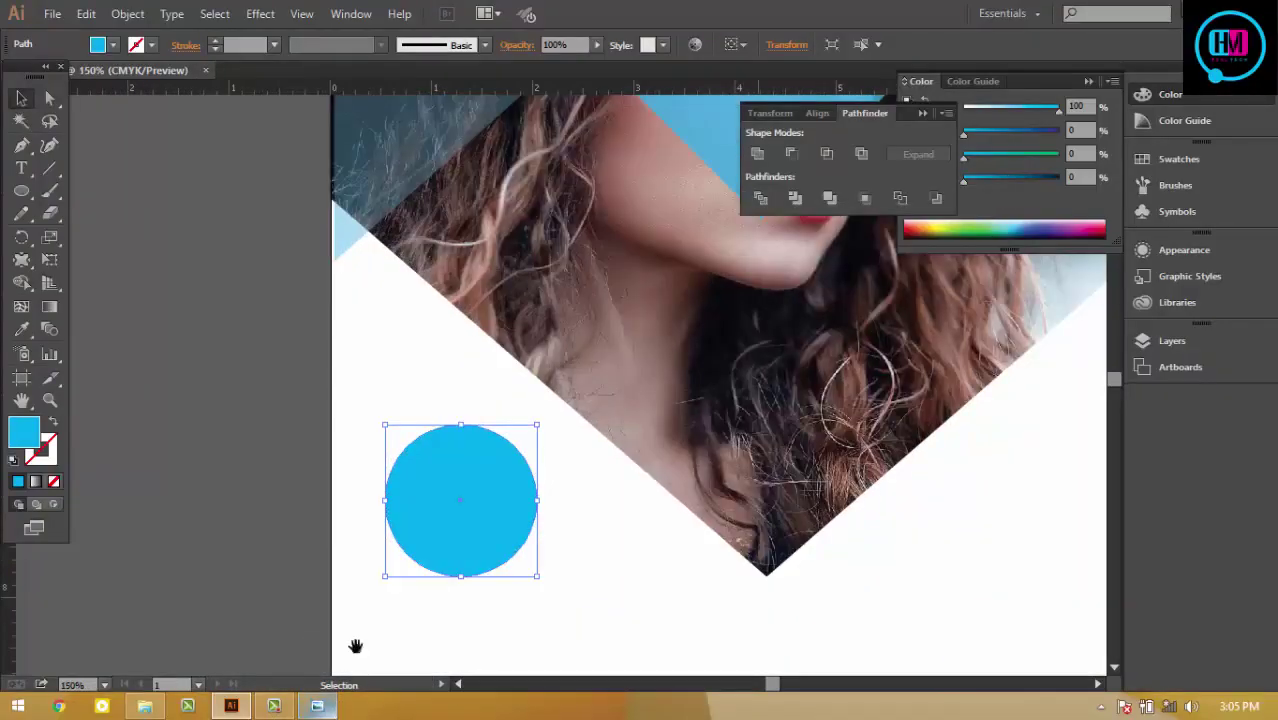
left_click_drag(477, 508, 510, 404)
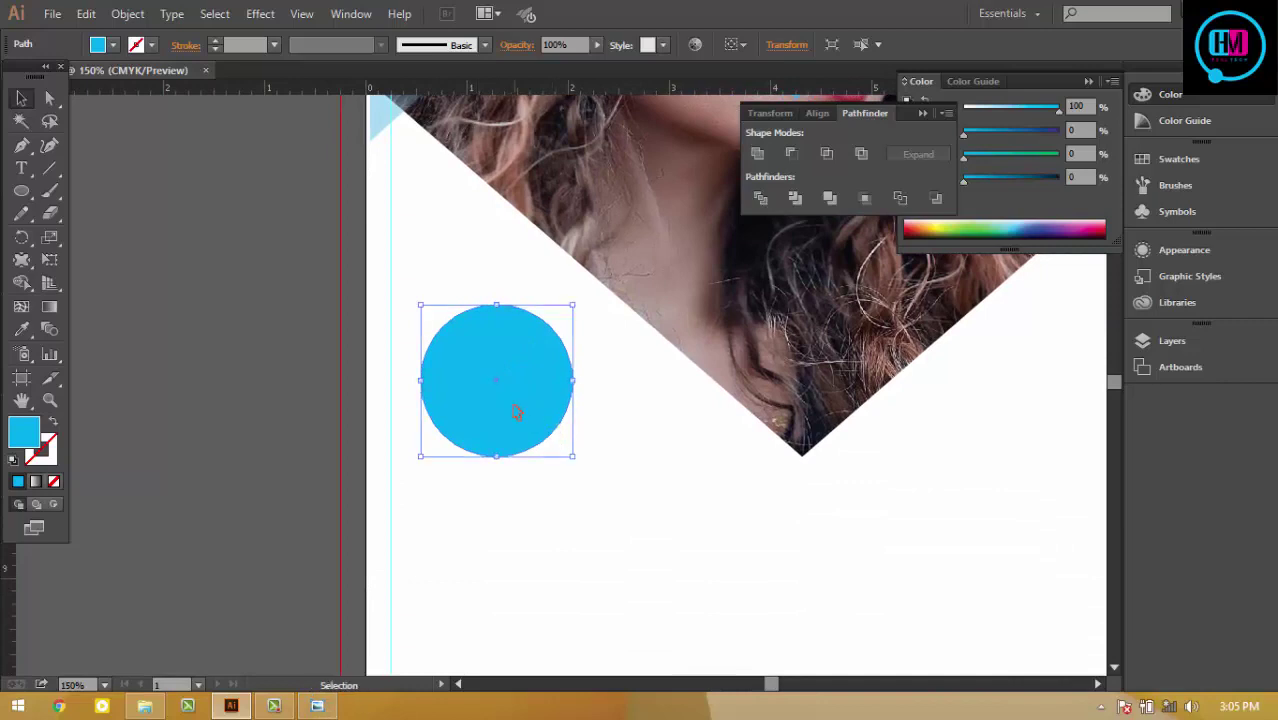
left_click_drag(516, 408, 506, 396)
left_click_drag(562, 447, 572, 458)
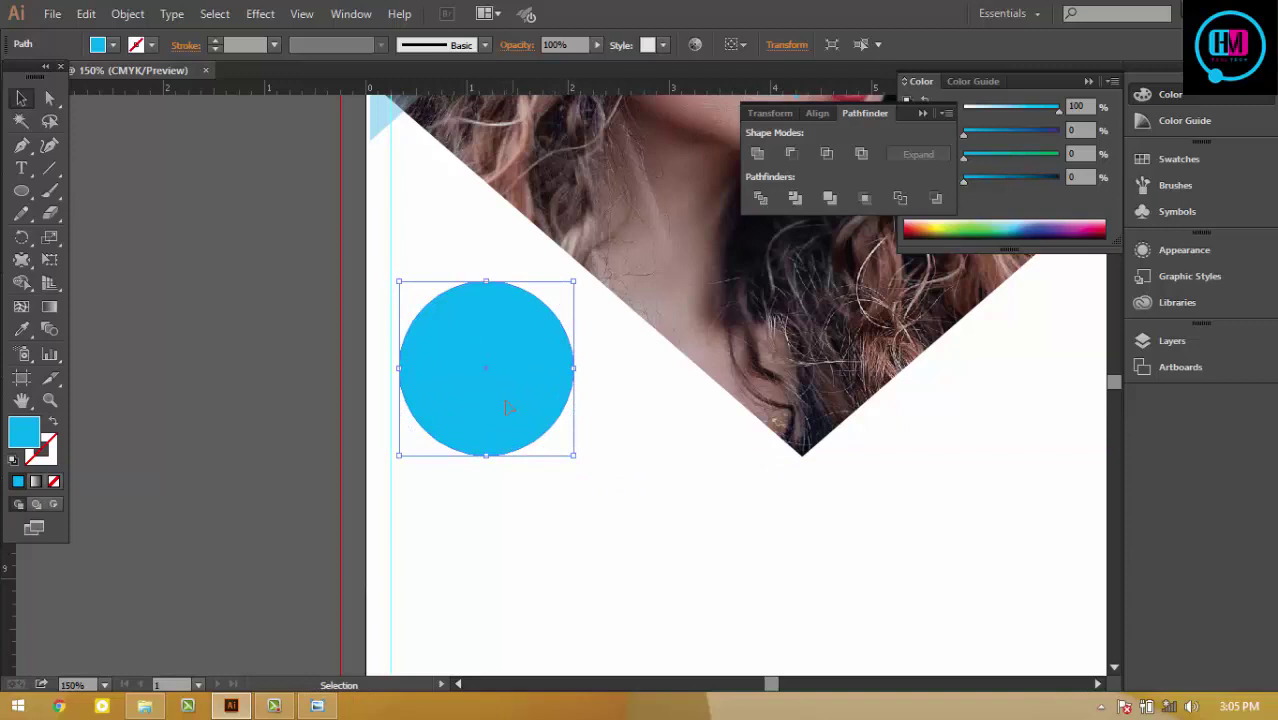
key("t")
type("Your Logo")
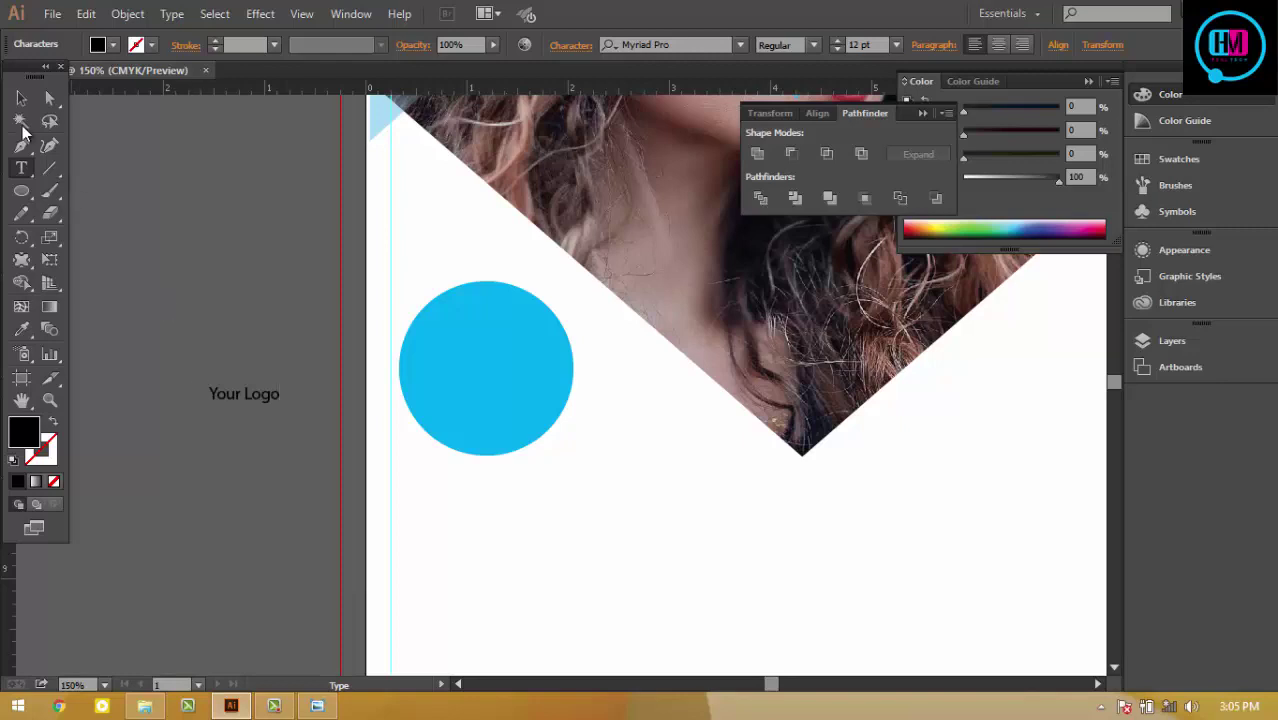
Step: Scale the 'Your Logo' text, centre it in the blue circle and make it white
left_click(21, 97)
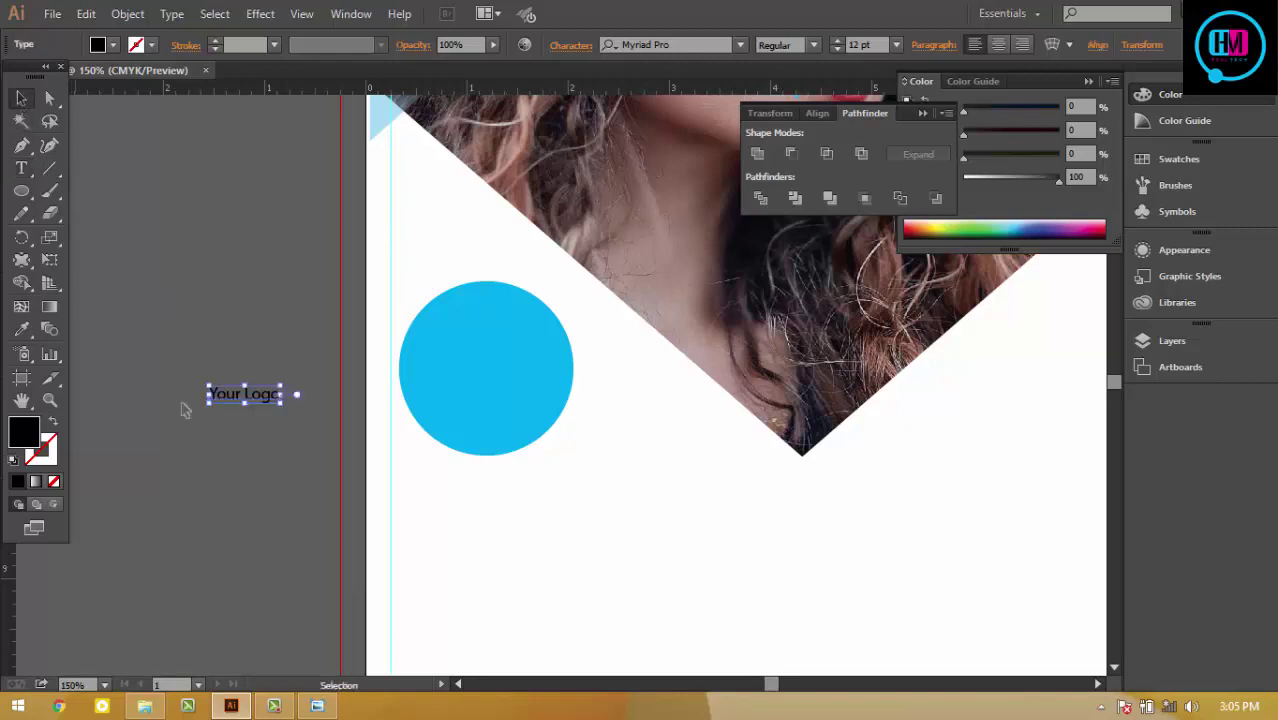
left_click_drag(281, 403, 322, 441)
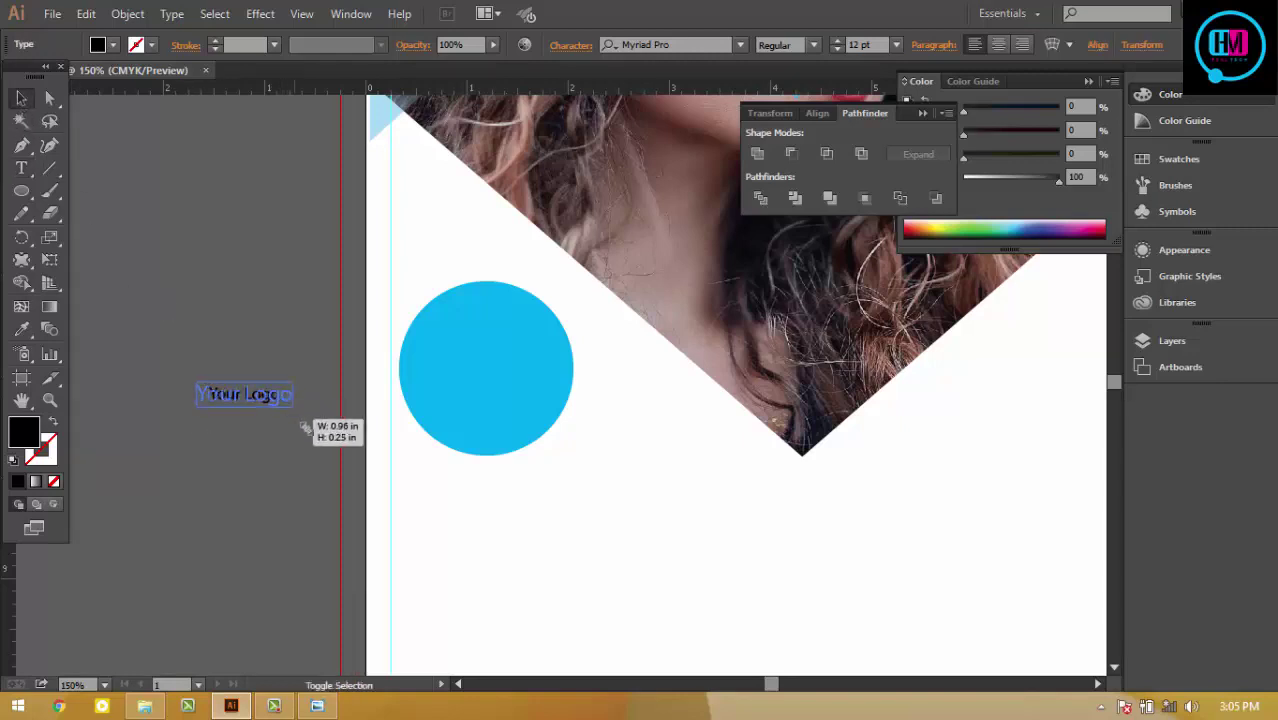
left_click_drag(305, 397, 497, 370)
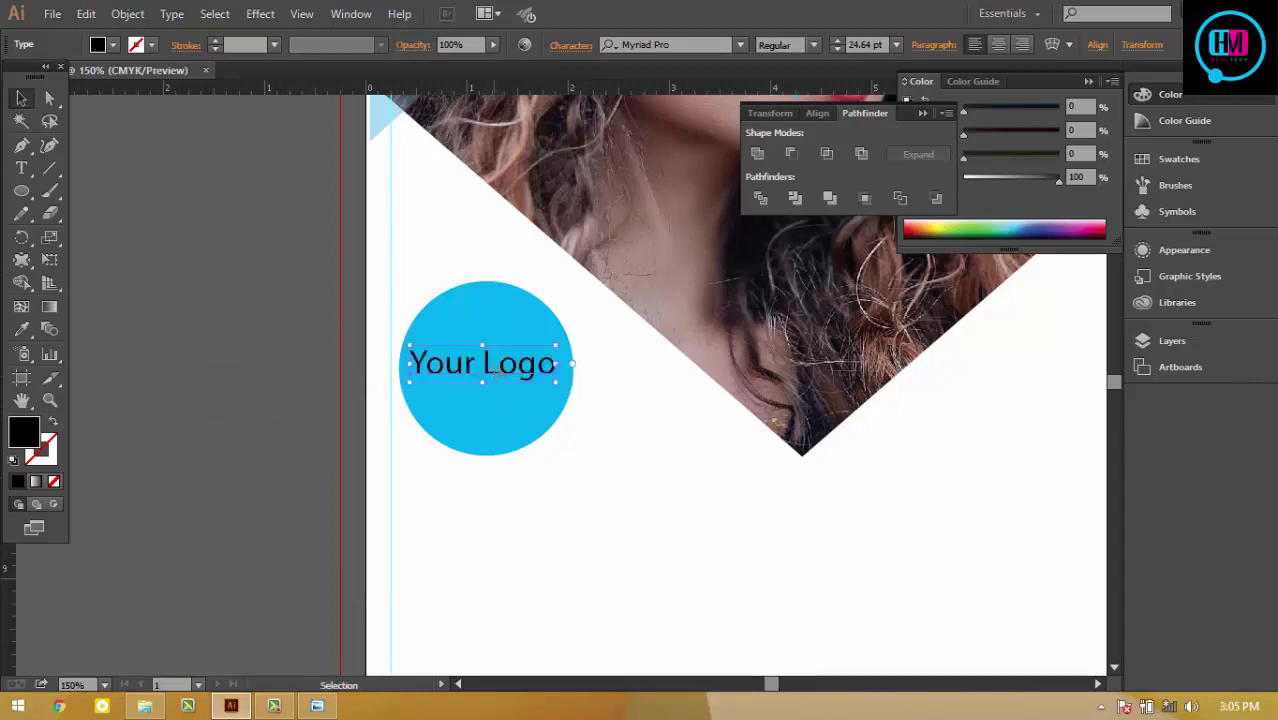
left_click(113, 44)
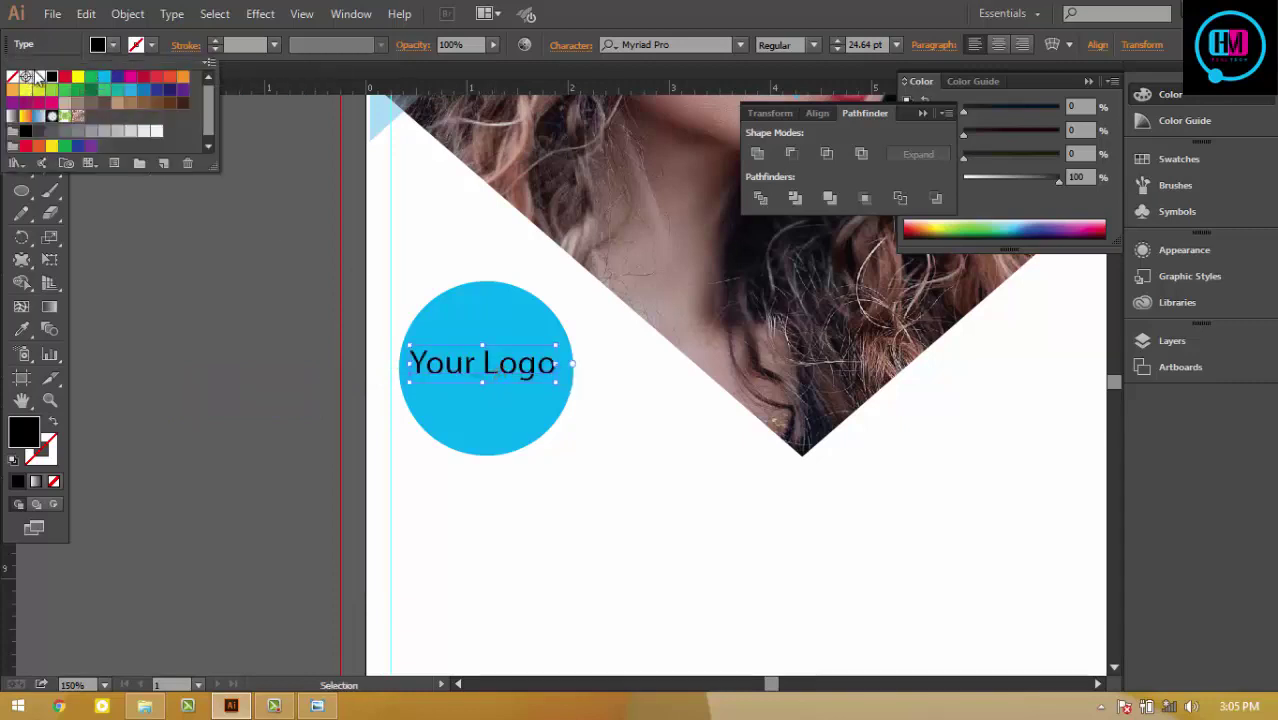
left_click(40, 77)
left_click(130, 290)
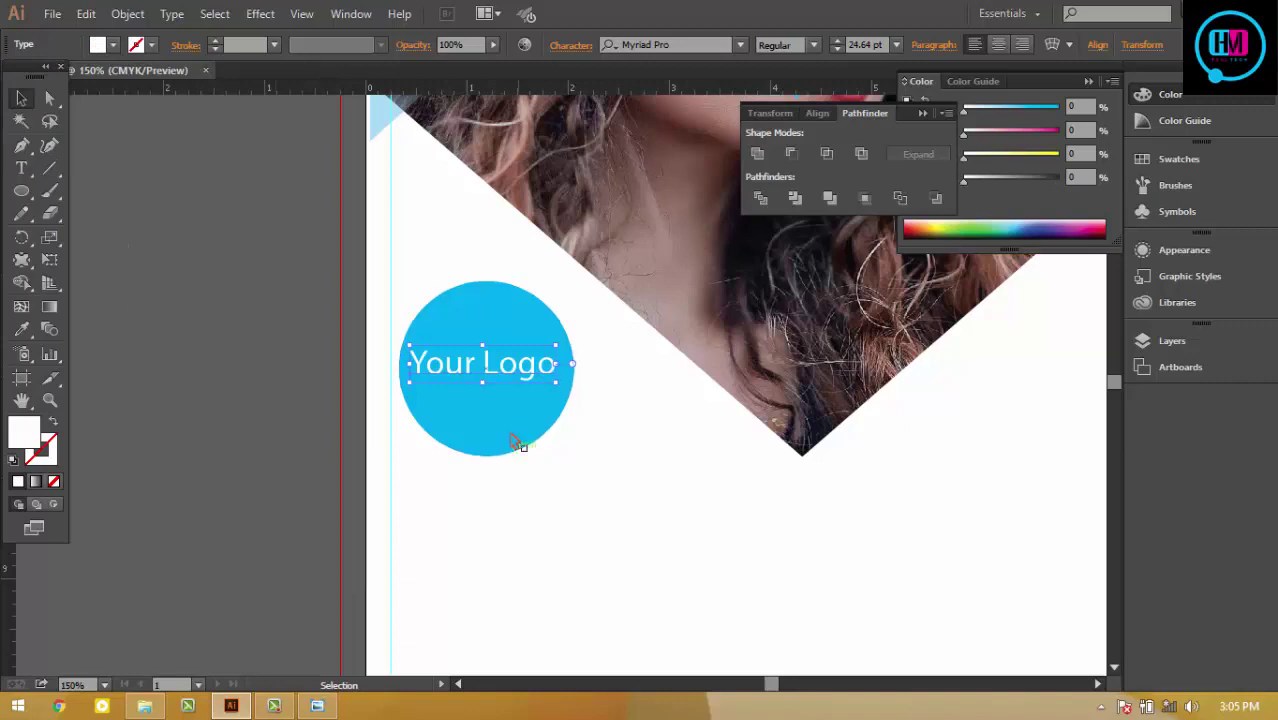
key("Up")
key("Up")
key("Up")
Step: Duplicate 'Your Logo' below, retype the copy as 'Subline Text' and size it 20 pt
left_click_drag(503, 372, 503, 425, "alt")
key("t")
triple_click(495, 392)
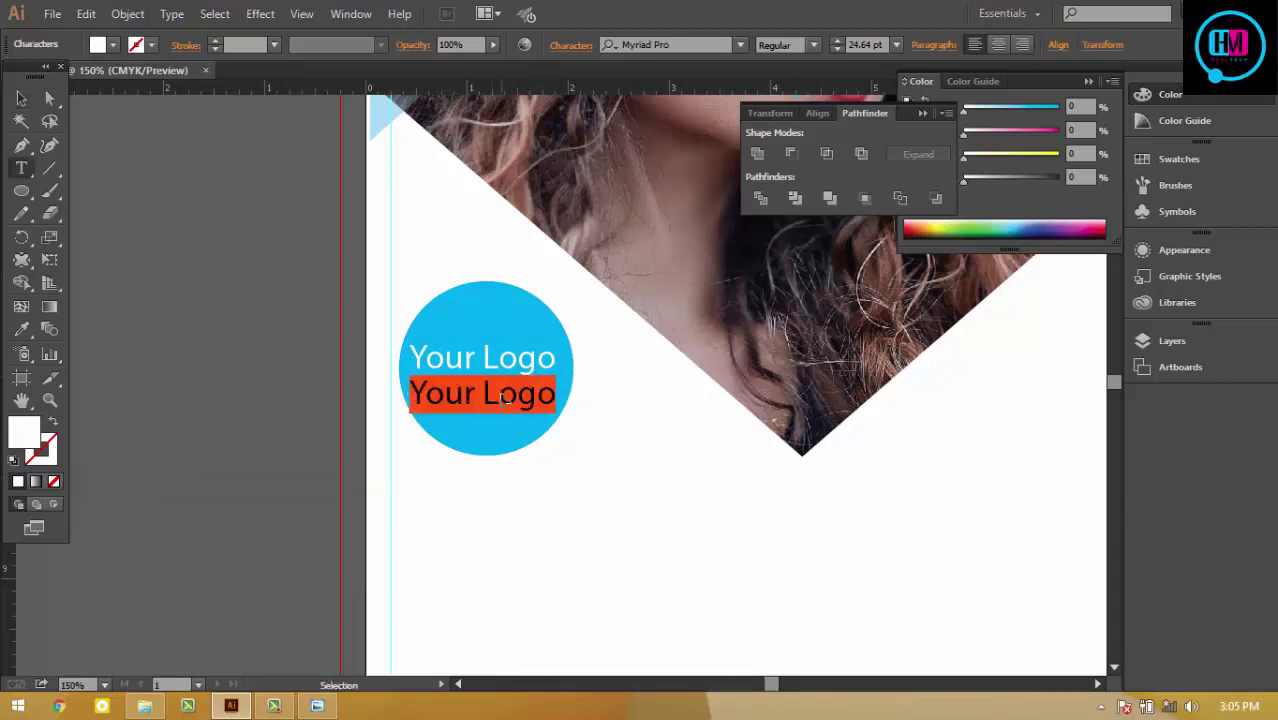
type("Subline Tex")
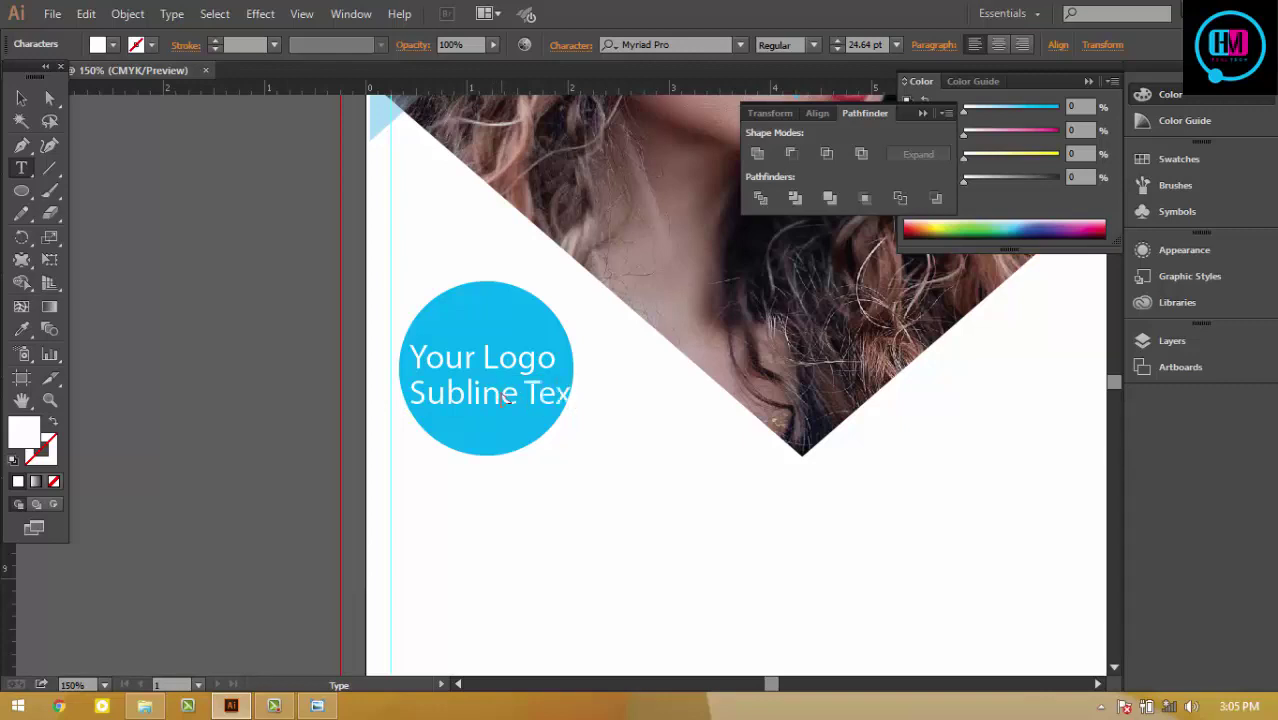
left_click_drag(588, 392, 410, 394)
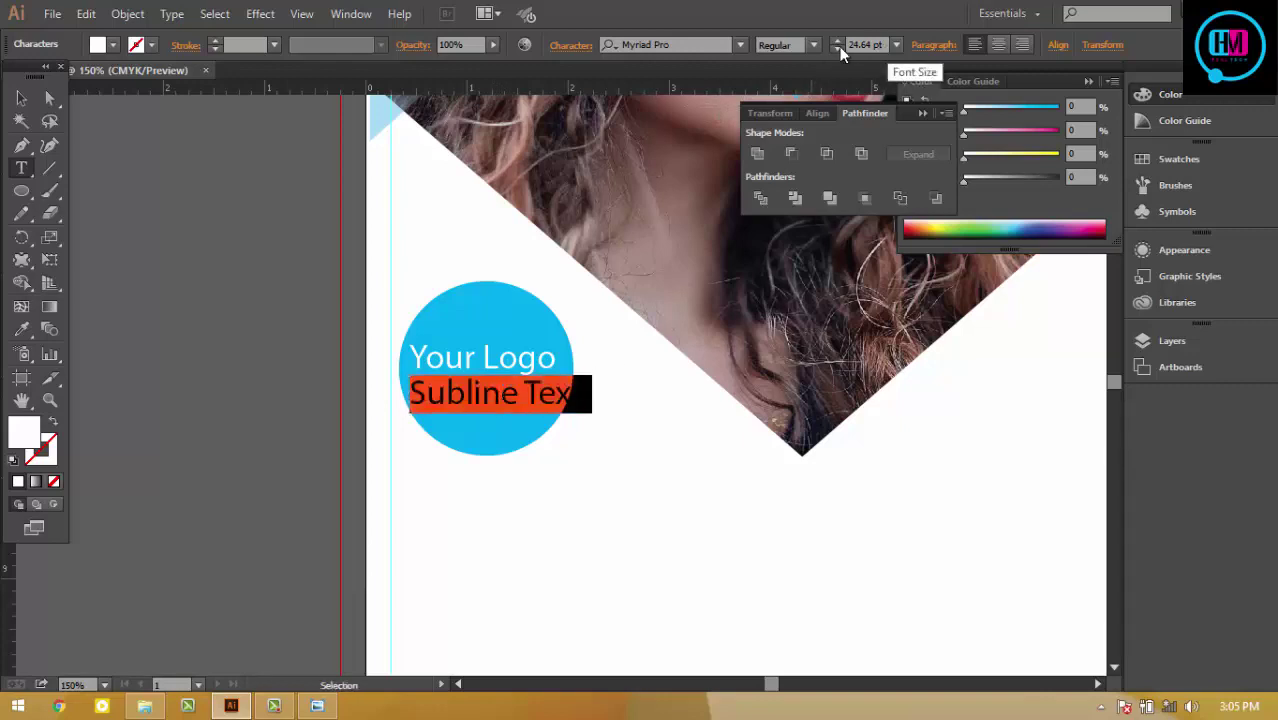
double_click(876, 44)
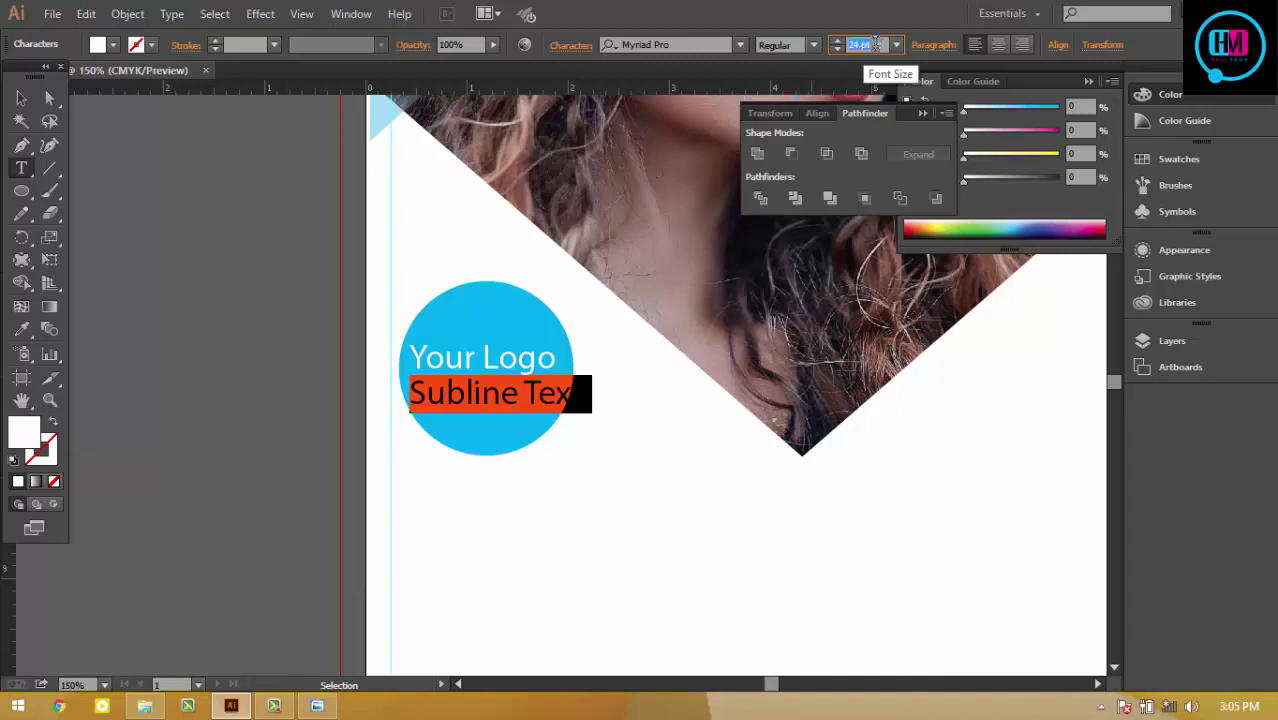
key("Down")
key("Down")
key("Down")
key("Down")
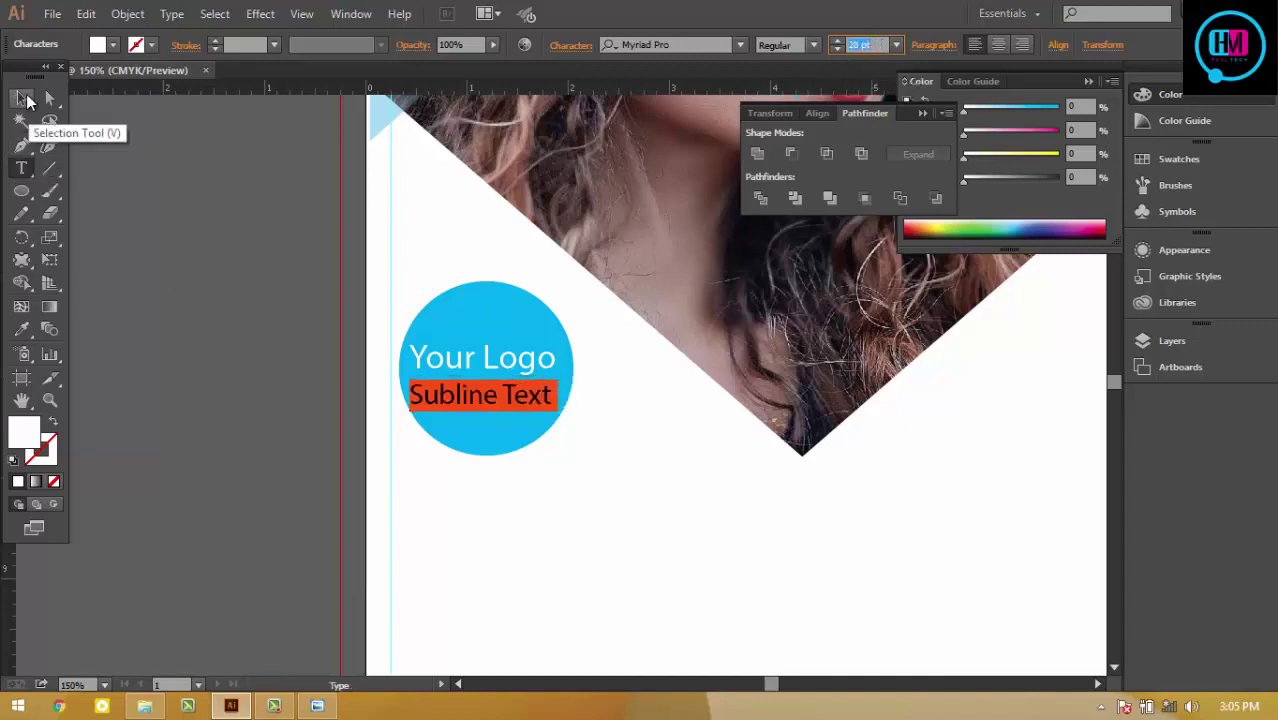
left_click(21, 98)
left_click(155, 181)
left_click_drag(503, 405, 505, 400)
Step: Set the 'Subline Text' font style to Myriad Pro Light
left_click(786, 44)
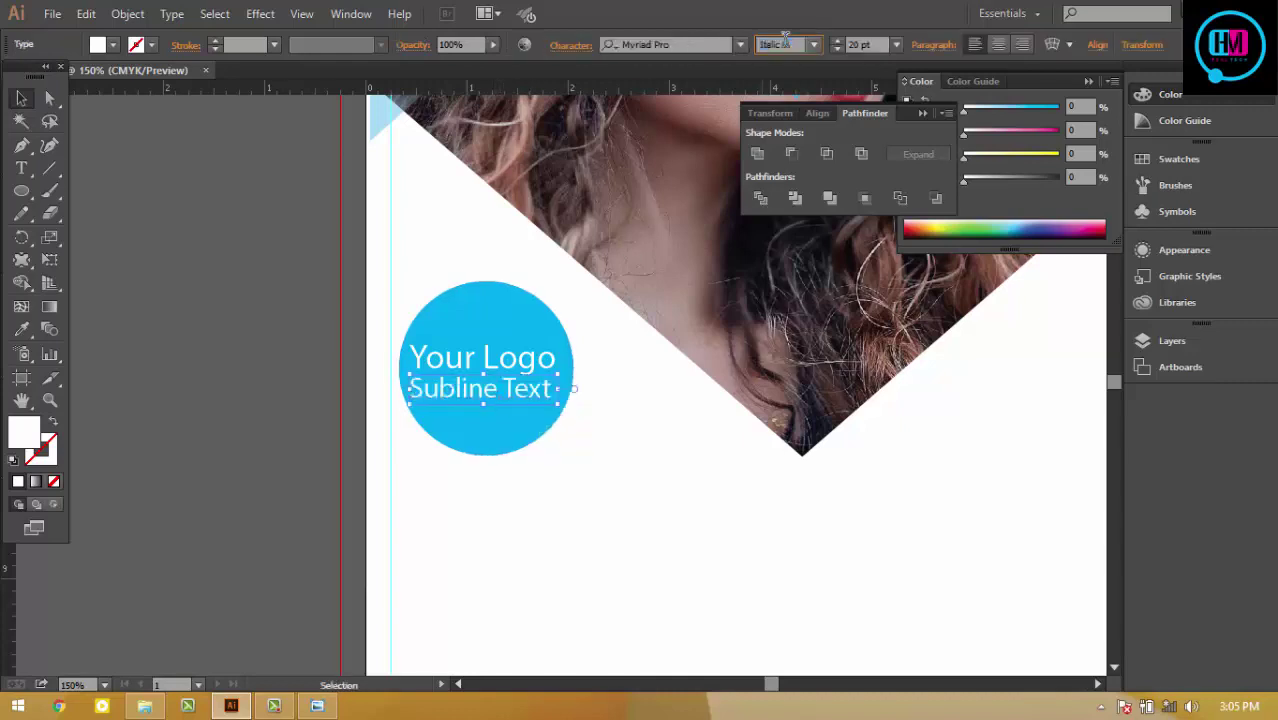
key("Down")
key("Down")
key("Down")
key("Down")
key("Down")
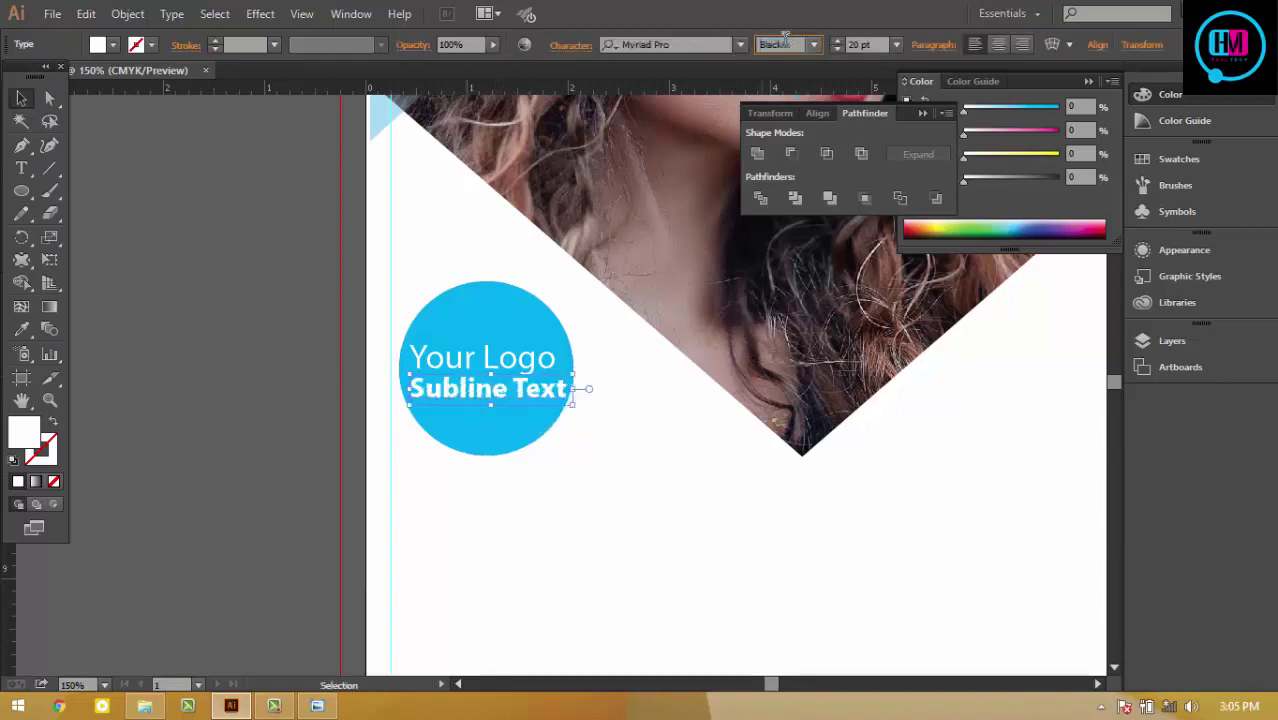
key("Down")
key("Down")
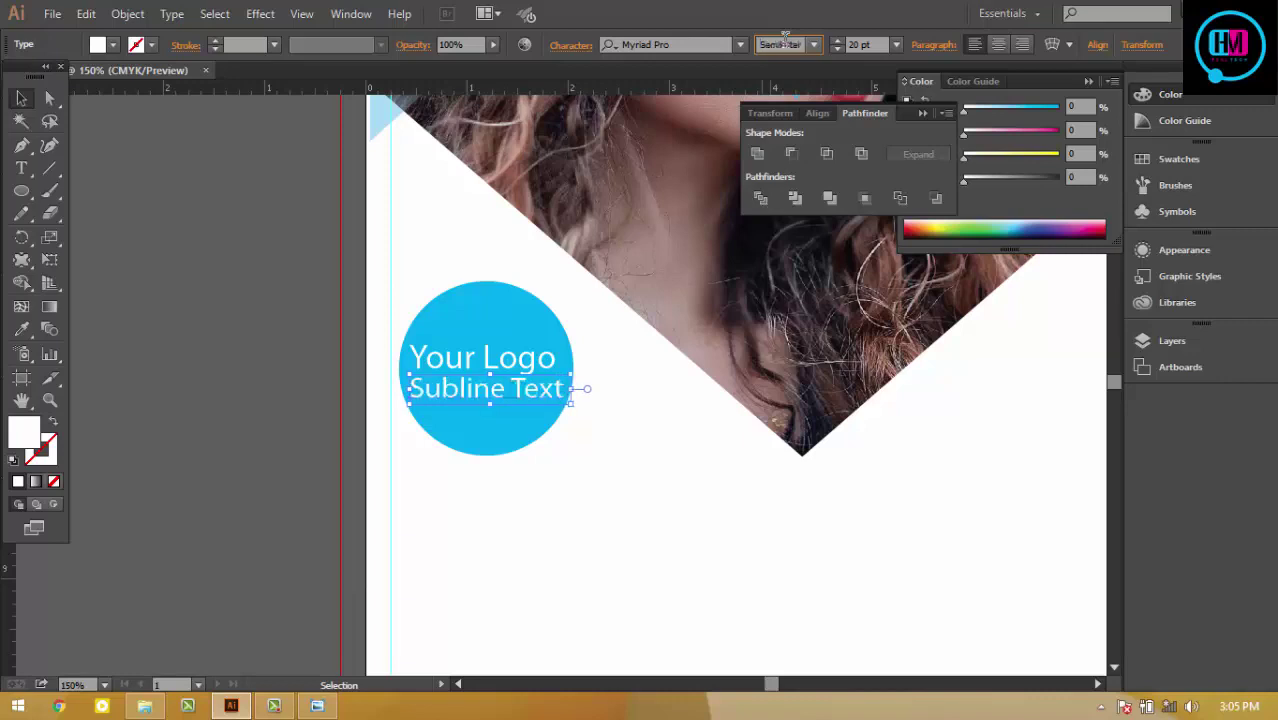
key("Down")
key("Down")
key("Down")
key("Down")
key("Down")
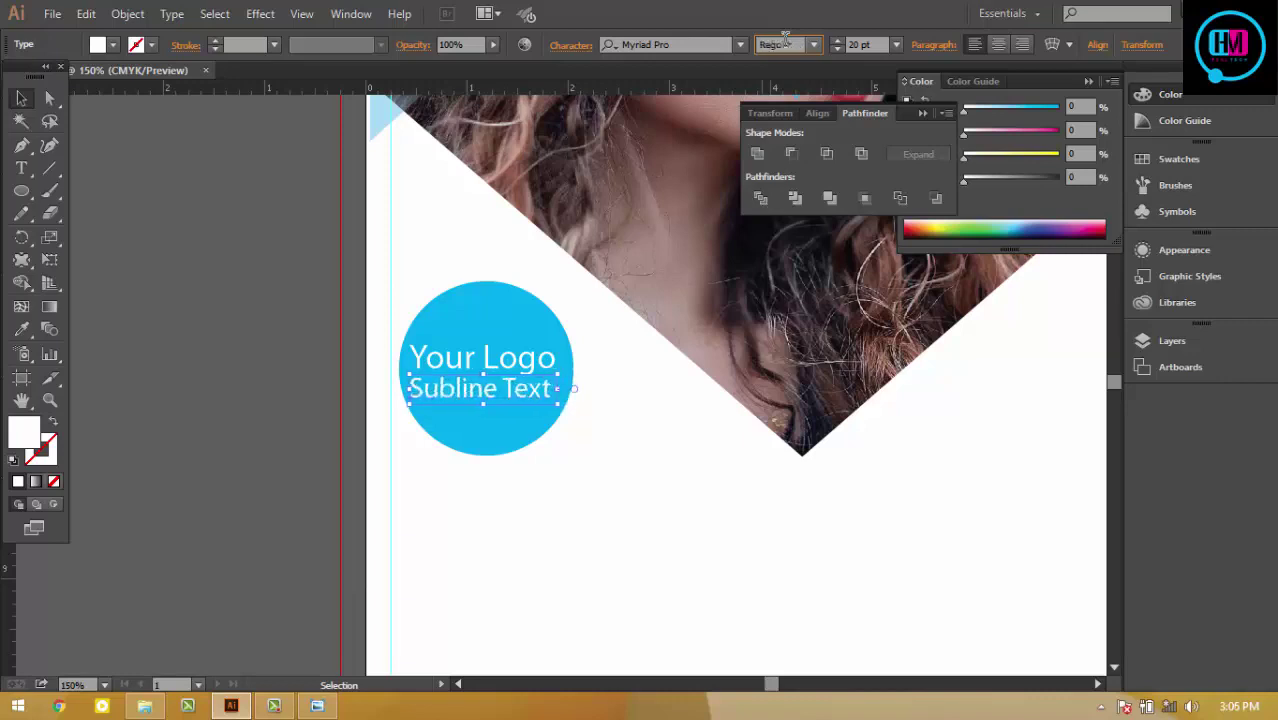
key("Down")
key("Up")
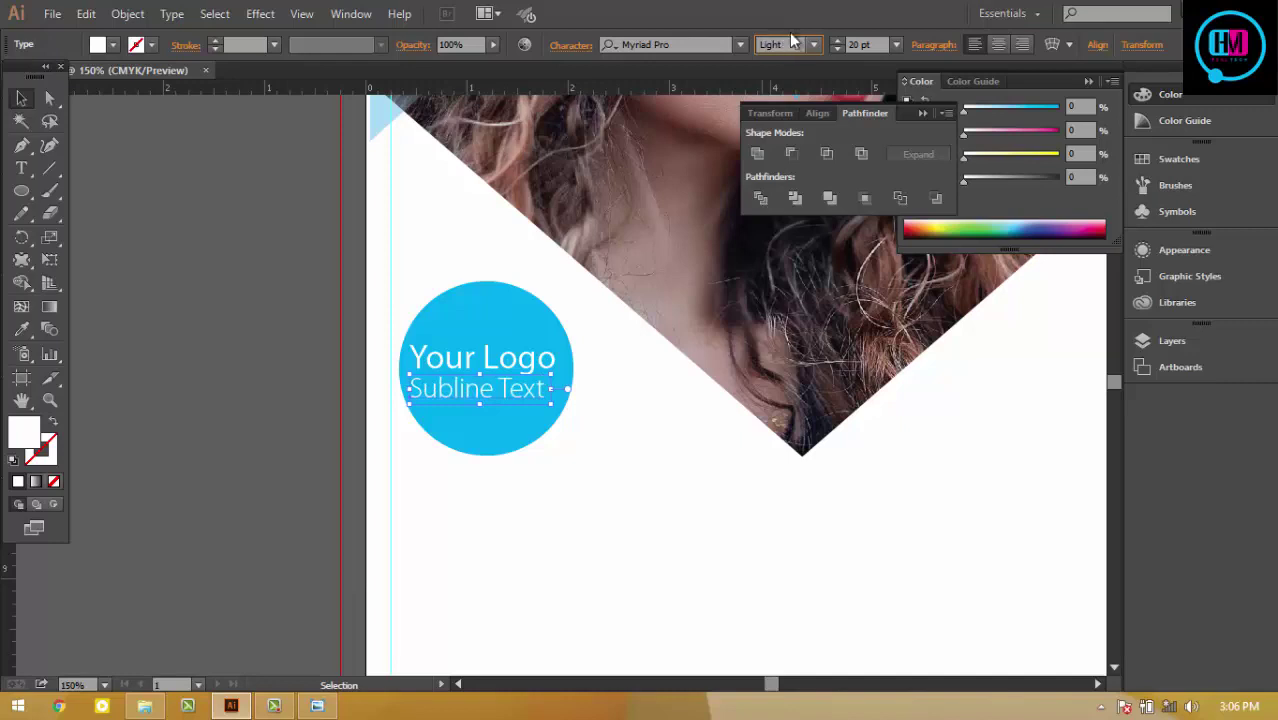
left_click(285, 366)
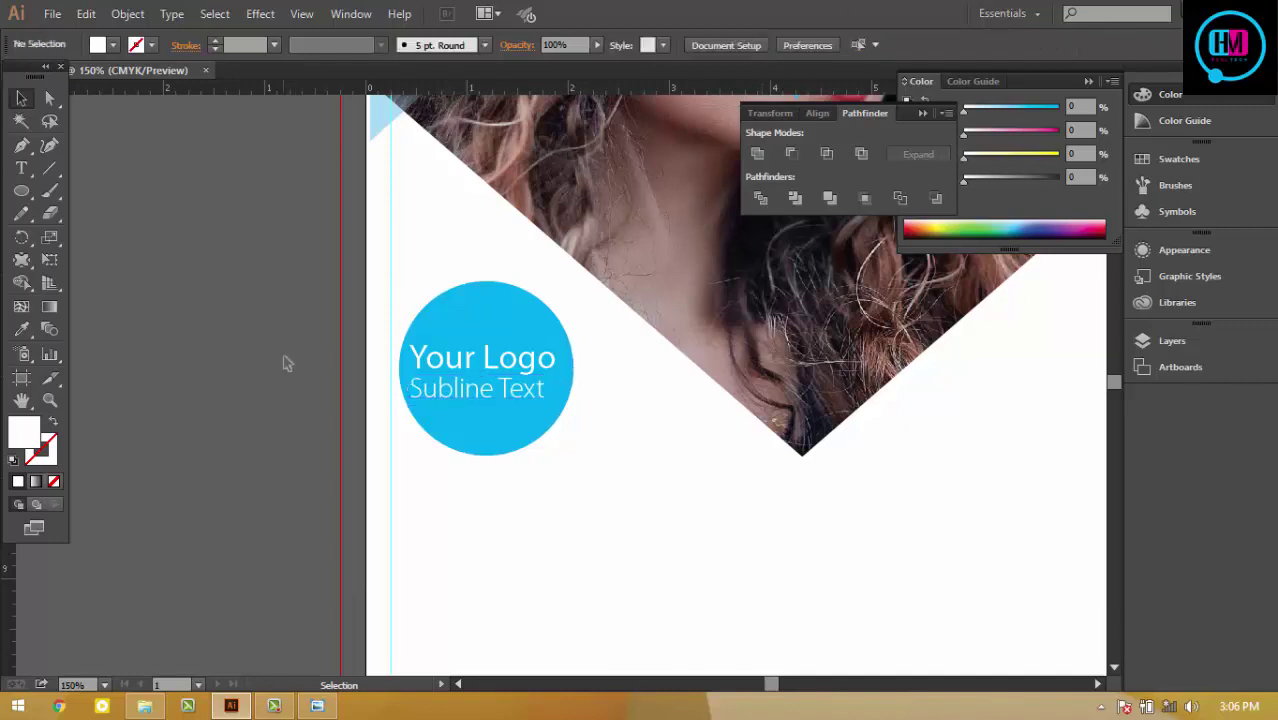
Step: Nudge 'Subline Text' right and zoom out to 100% to view the lower cover
mouse_move(519, 397)
left_mouse_down()
mouse_move(517, 357)
mouse_move(522, 399)
left_mouse_up()
left_click(680, 507)
key("ctrl+minus")
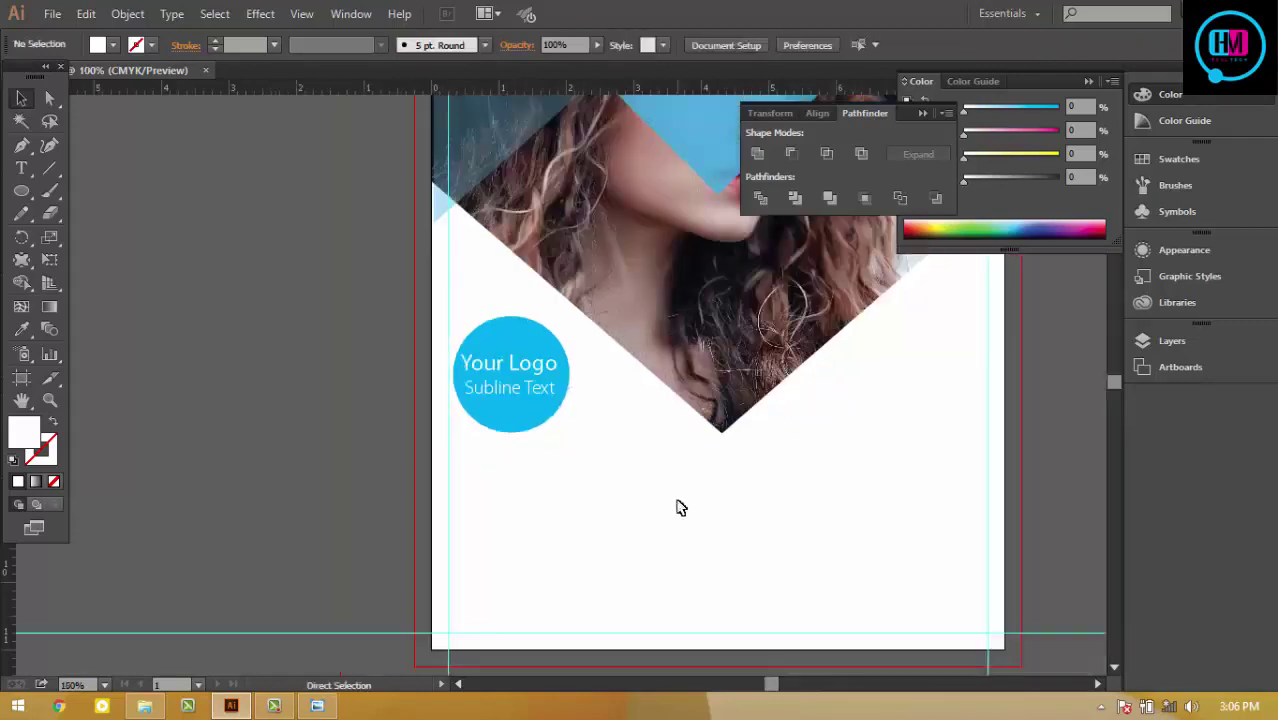
left_click_drag(678, 505, 685, 410)
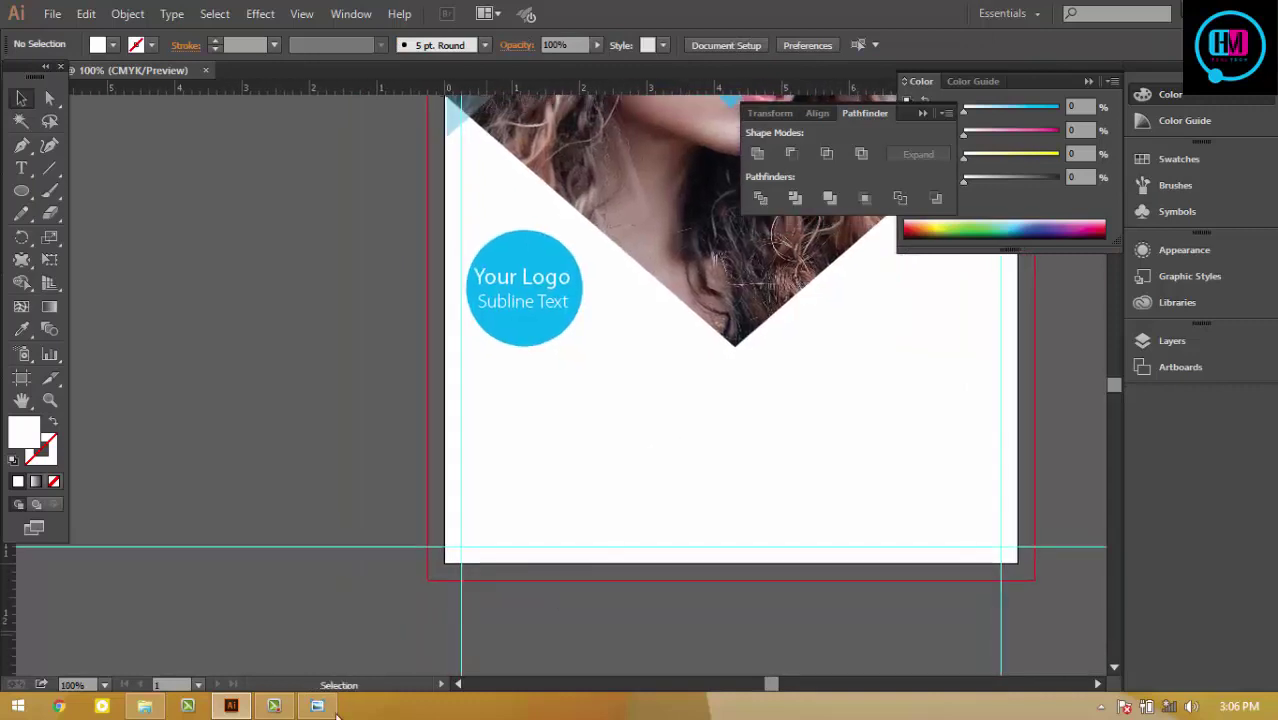
left_click(328, 706)
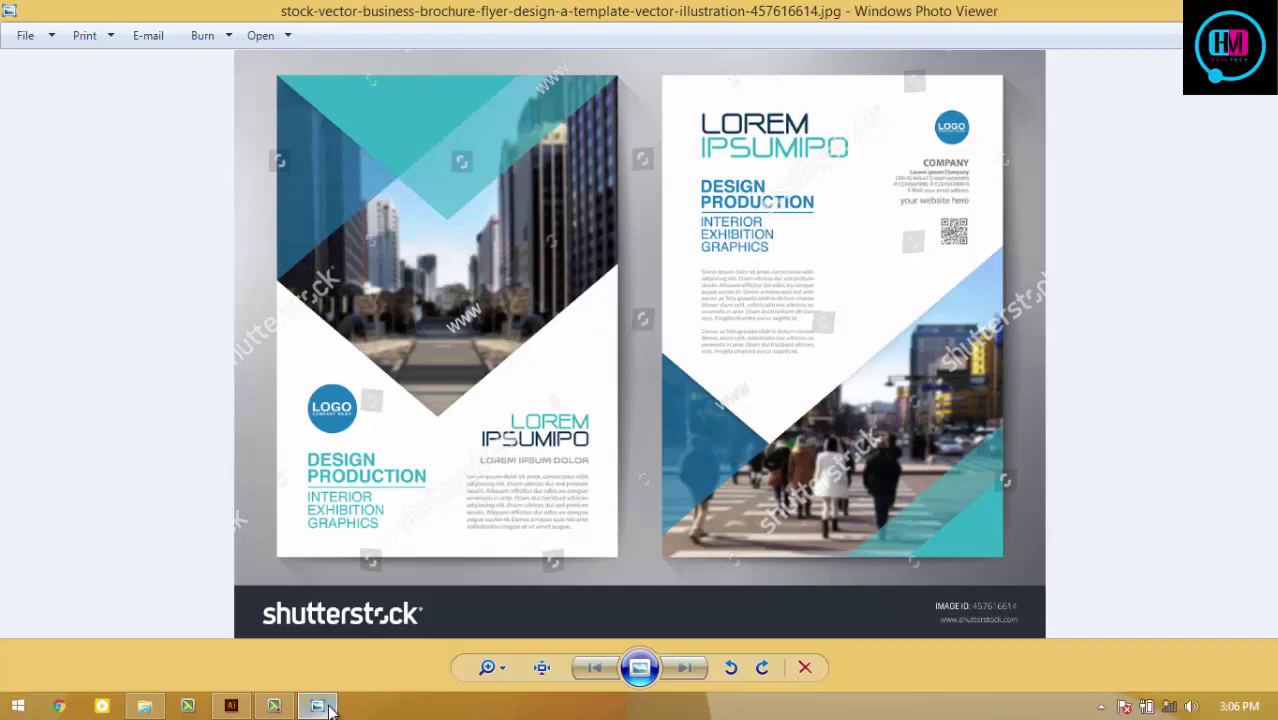
left_click(328, 706)
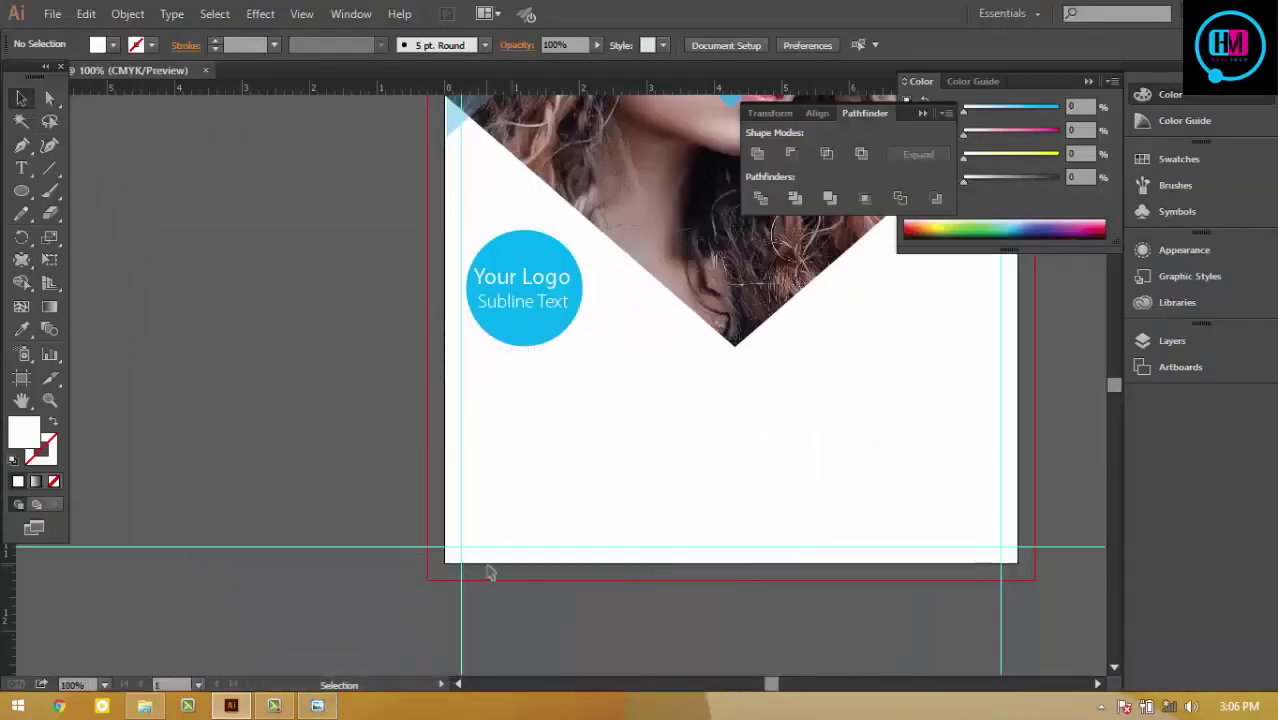
Step: Add the headline lines 'Design Product ion' and 'Freelancer Agrncy' below the logo
key("t")
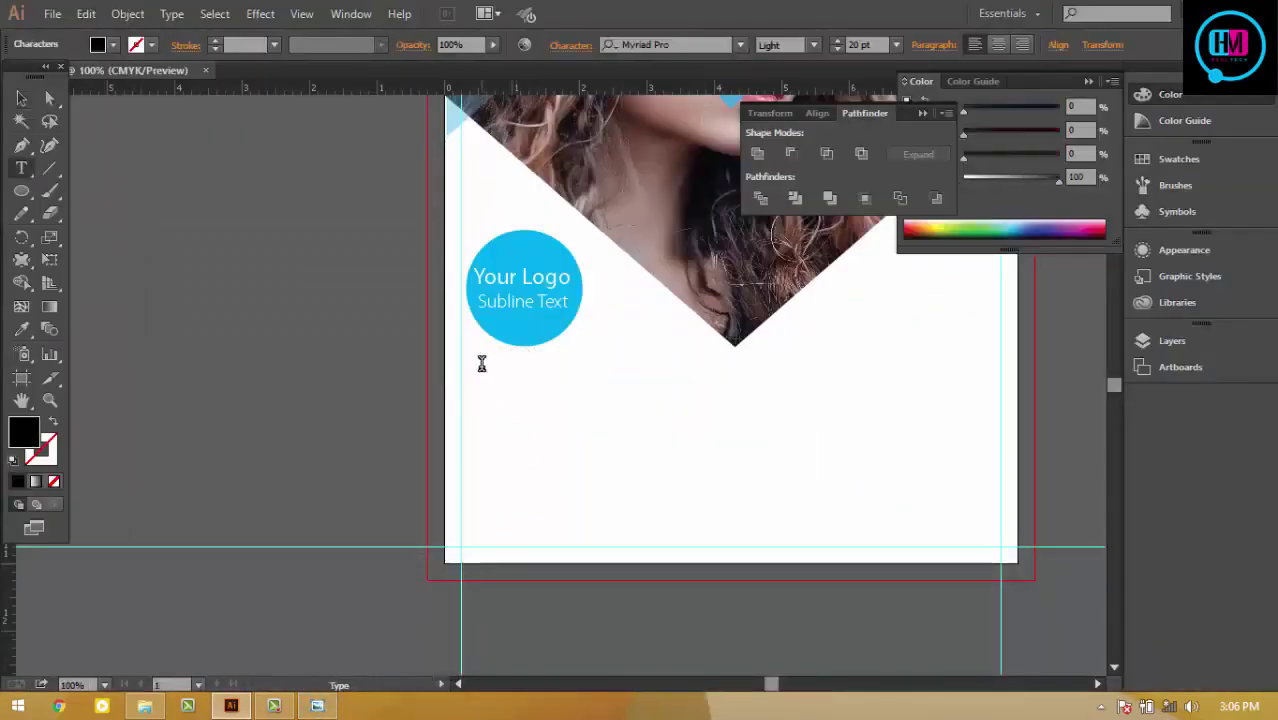
type("Design Product ion")
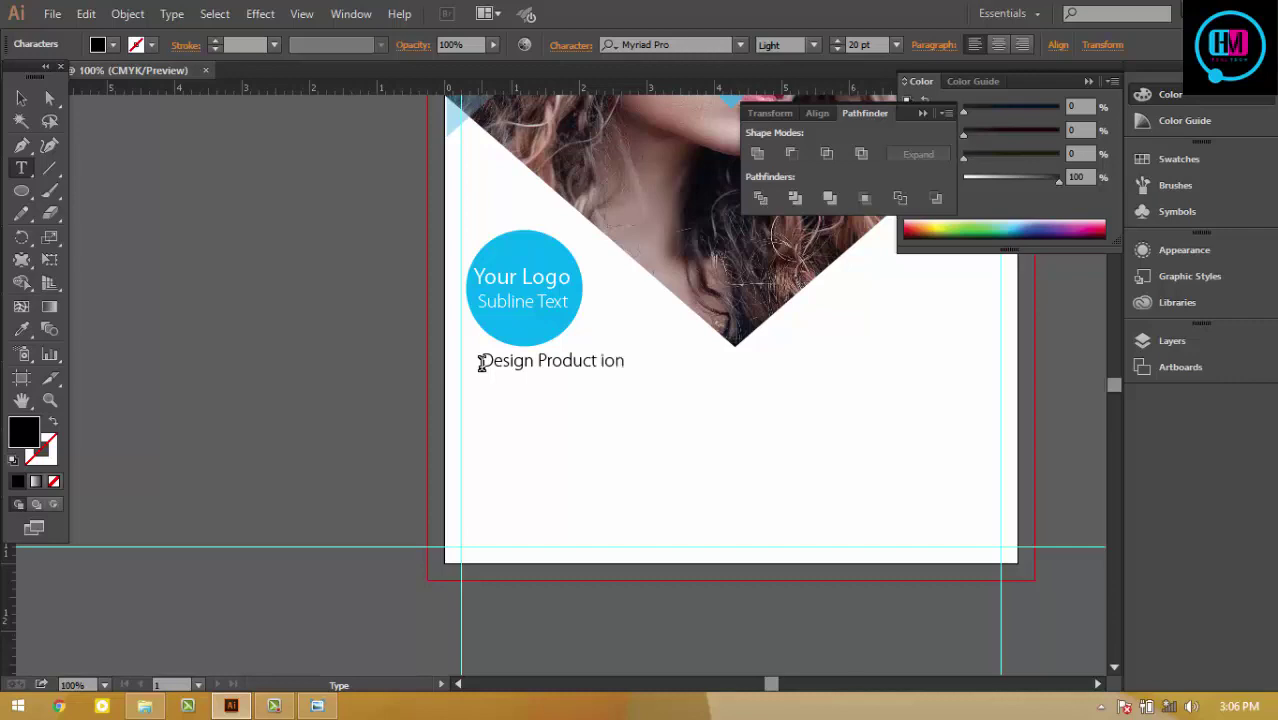
left_click(21, 98)
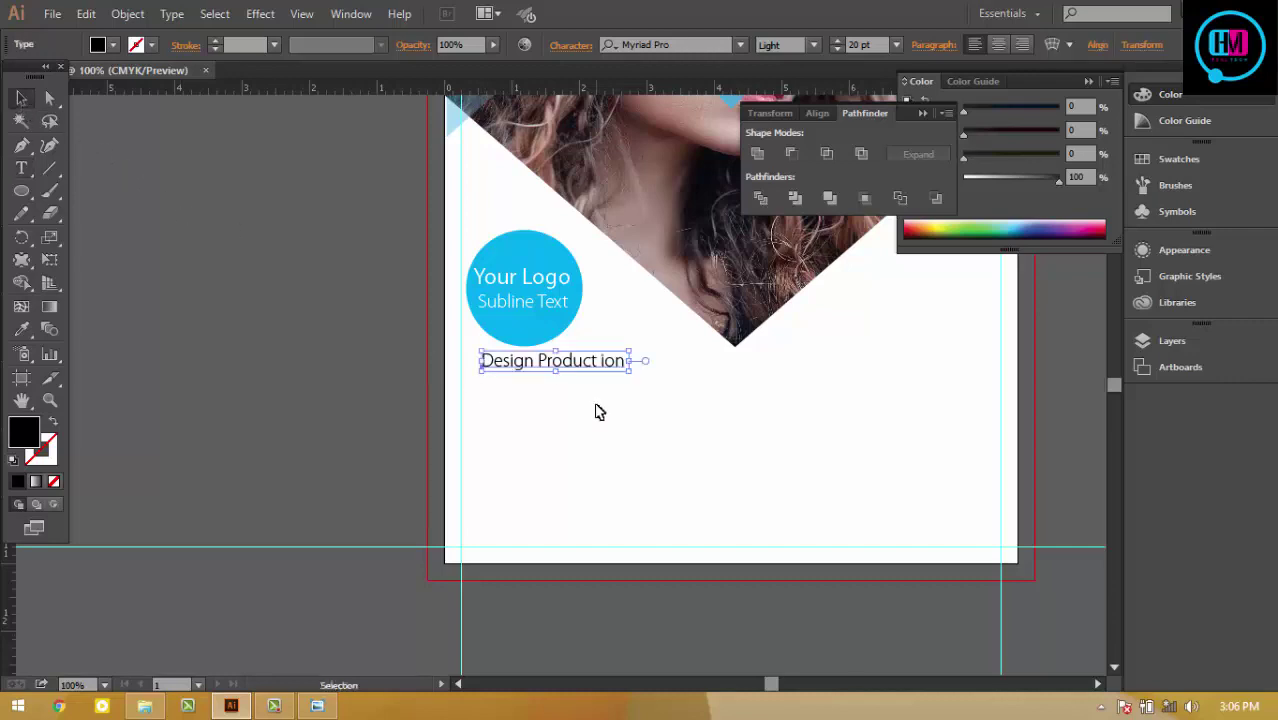
mouse_move(566, 373)
left_mouse_down()
mouse_move(572, 418)
mouse_move(469, 390)
left_mouse_up()
key("t")
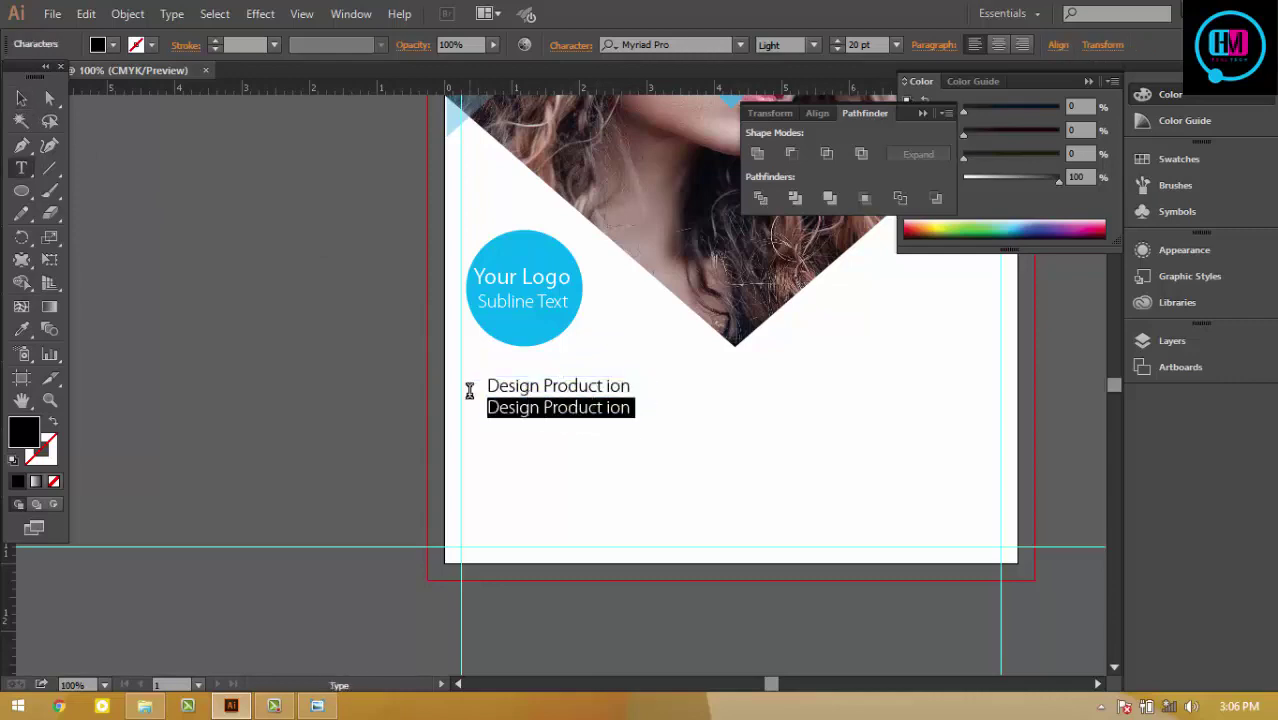
type("Freelancer Agrncy")
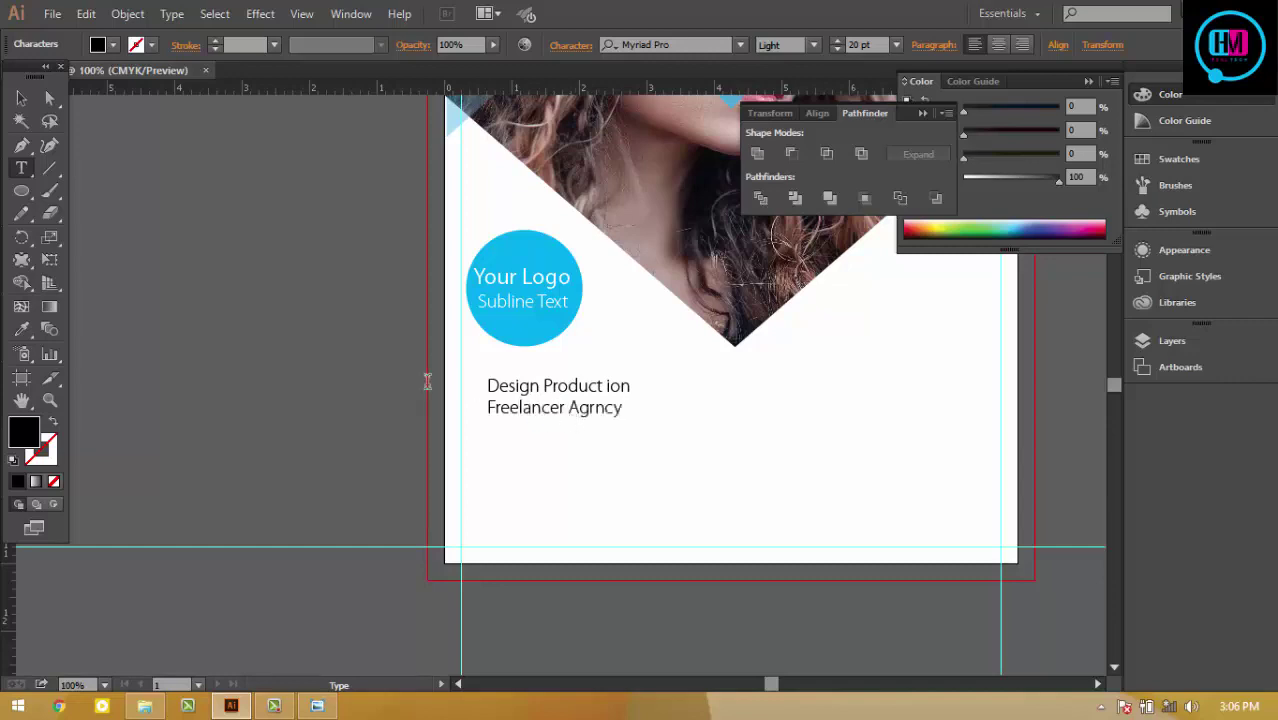
left_click(21, 98)
Step: Set both headline lines to the Bold font style
left_click(545, 390)
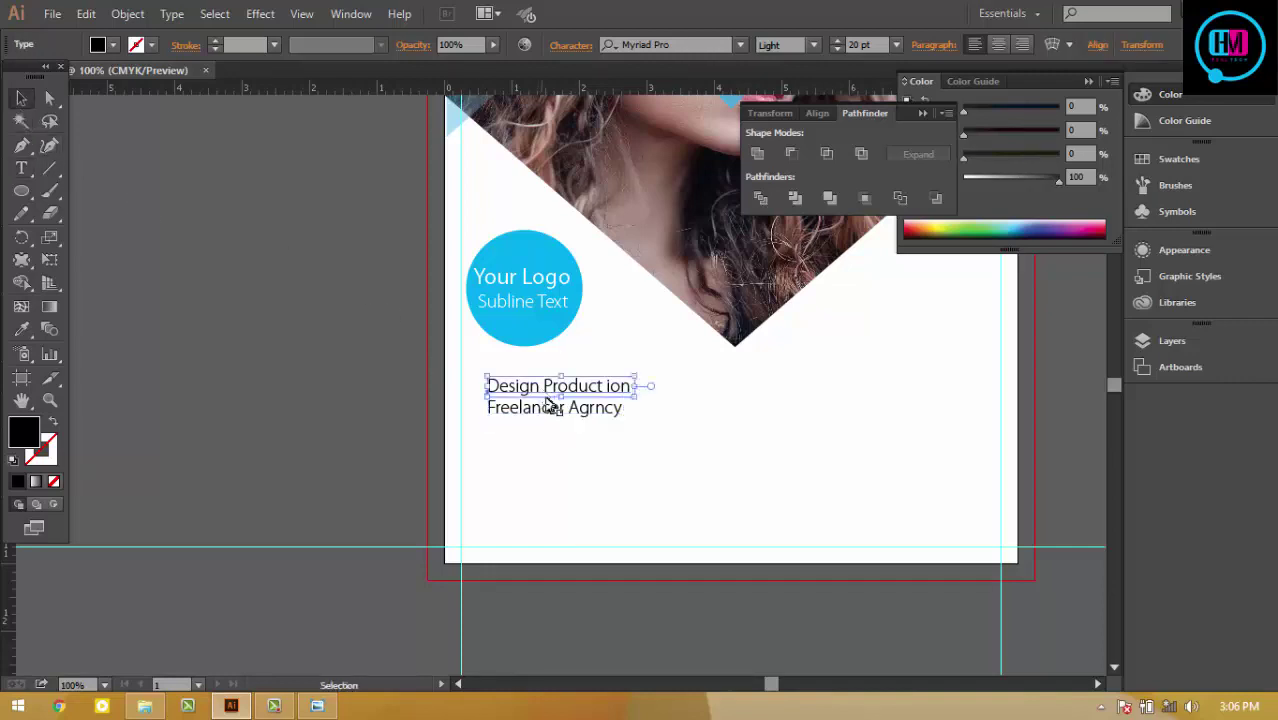
left_click(556, 411, "shift")
left_click(813, 44)
left_click(770, 44)
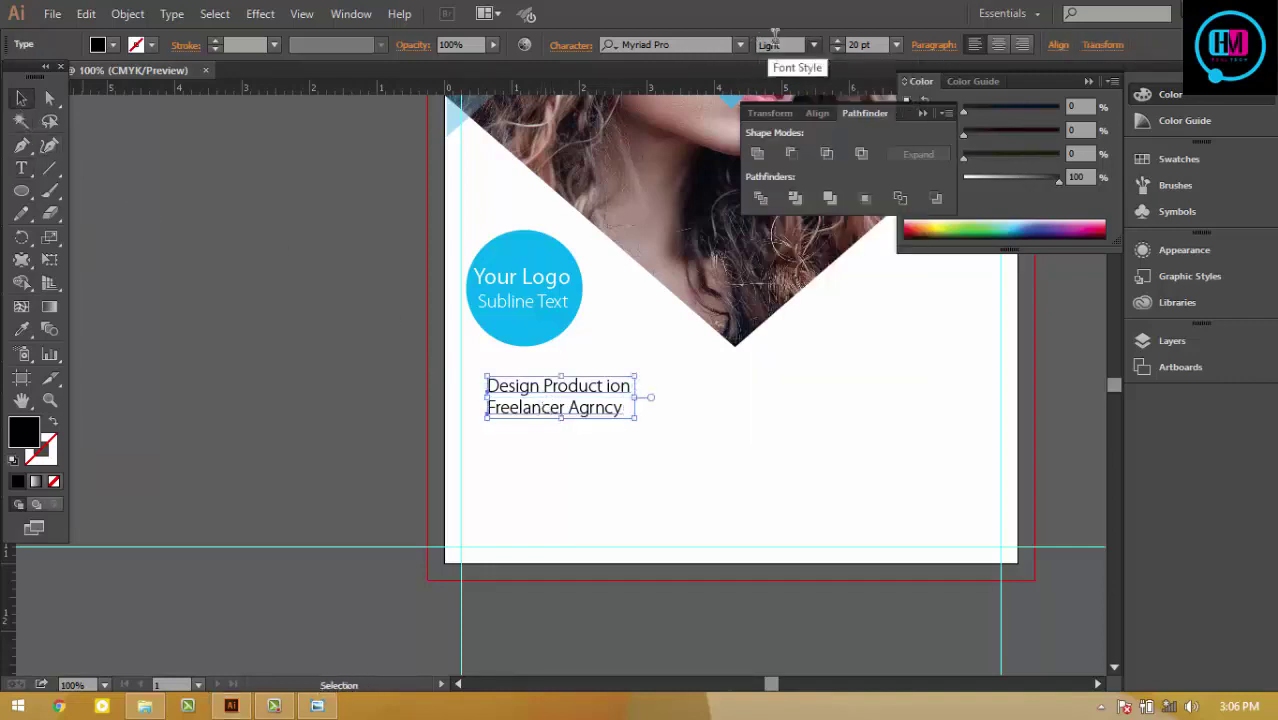
left_click(815, 44)
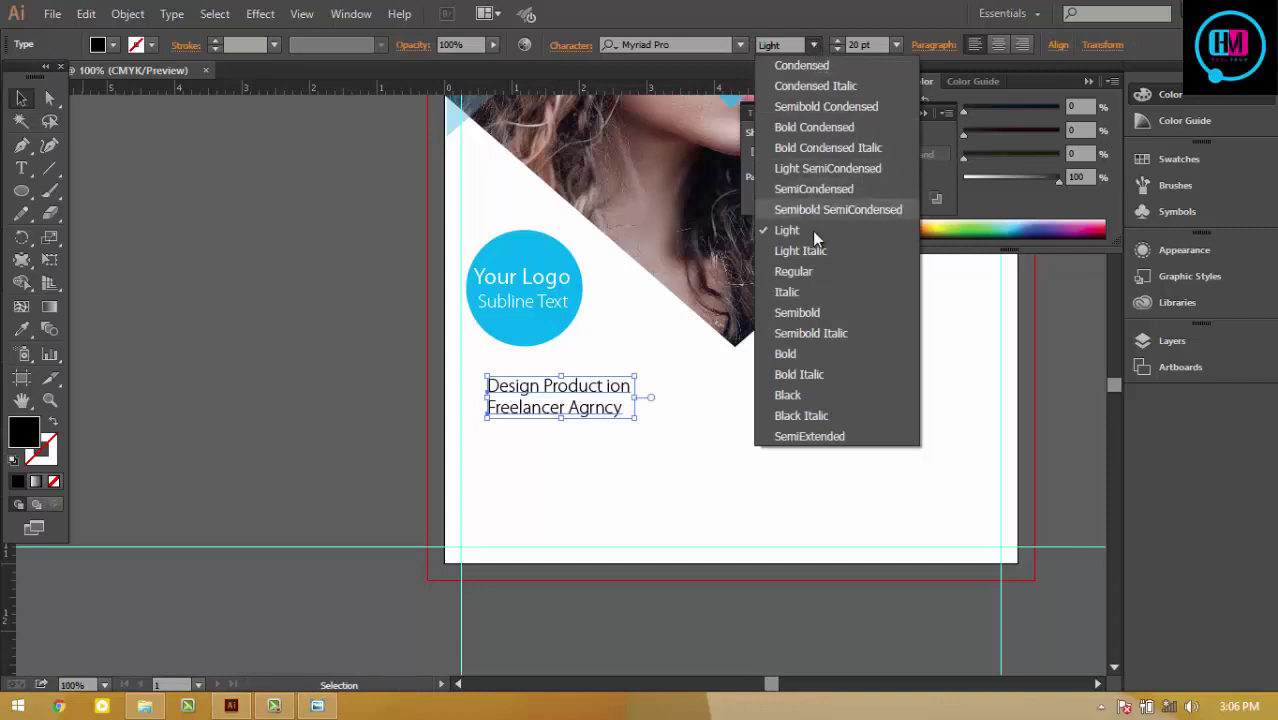
left_click(815, 268)
left_click(813, 44)
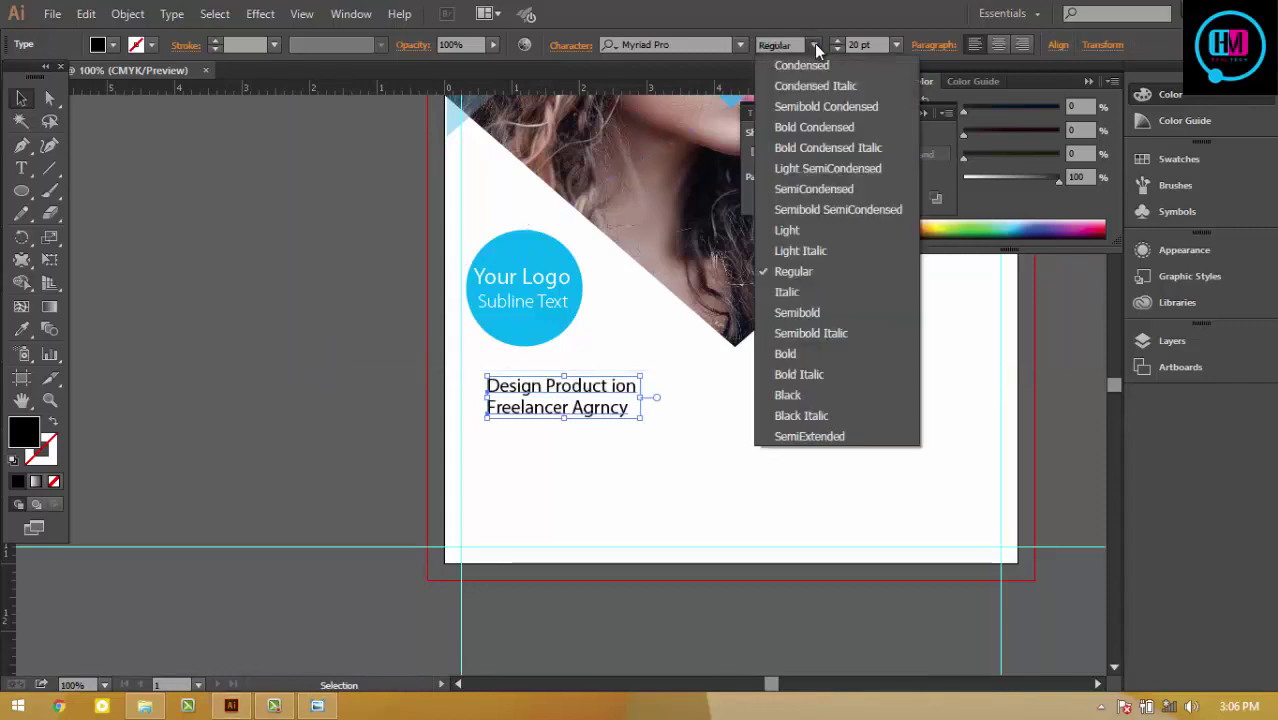
left_click(812, 352)
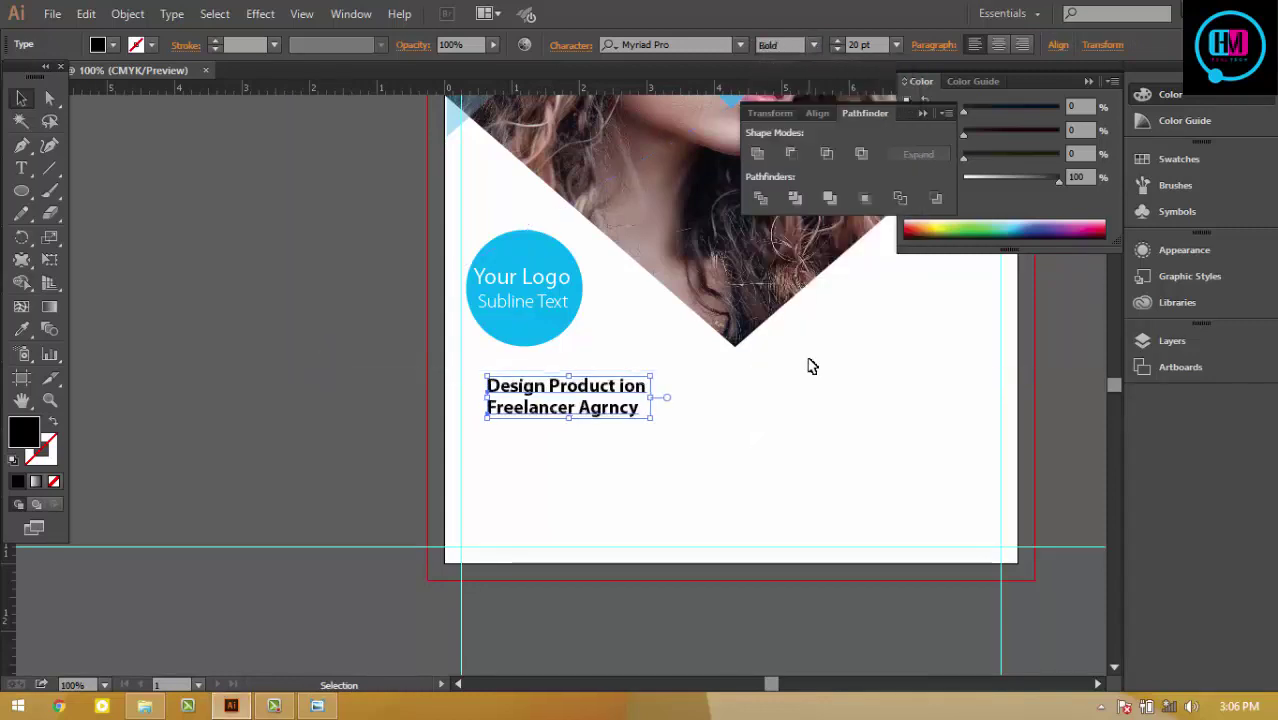
left_click(755, 430)
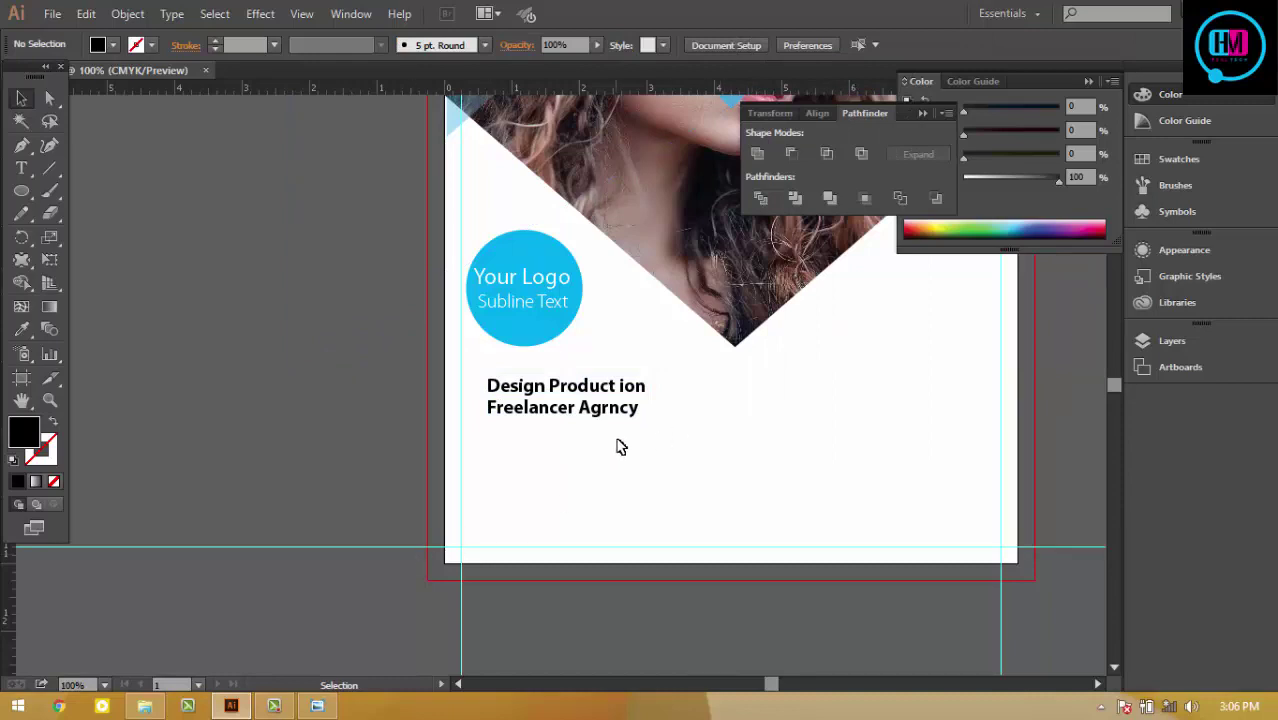
left_click(591, 408)
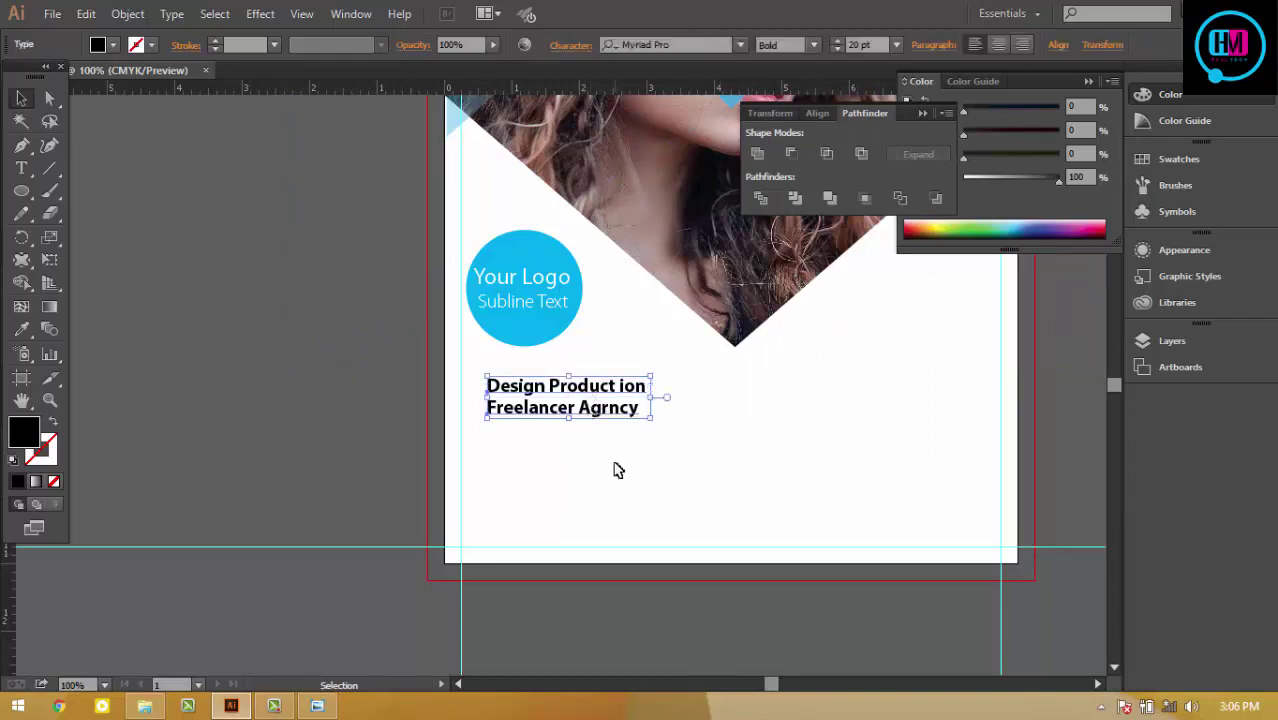
left_click(323, 498)
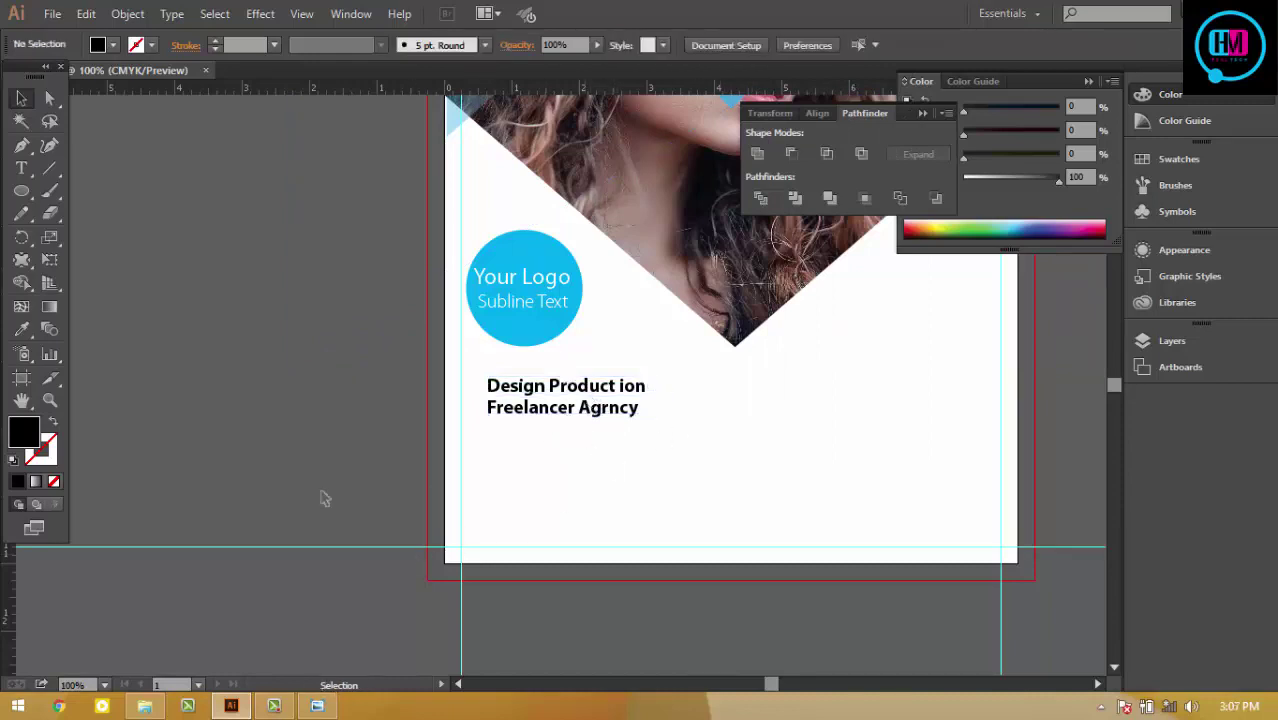
Step: Draw a thin black rectangle bar just under the headline, starting at the text margin
left_click(21, 196)
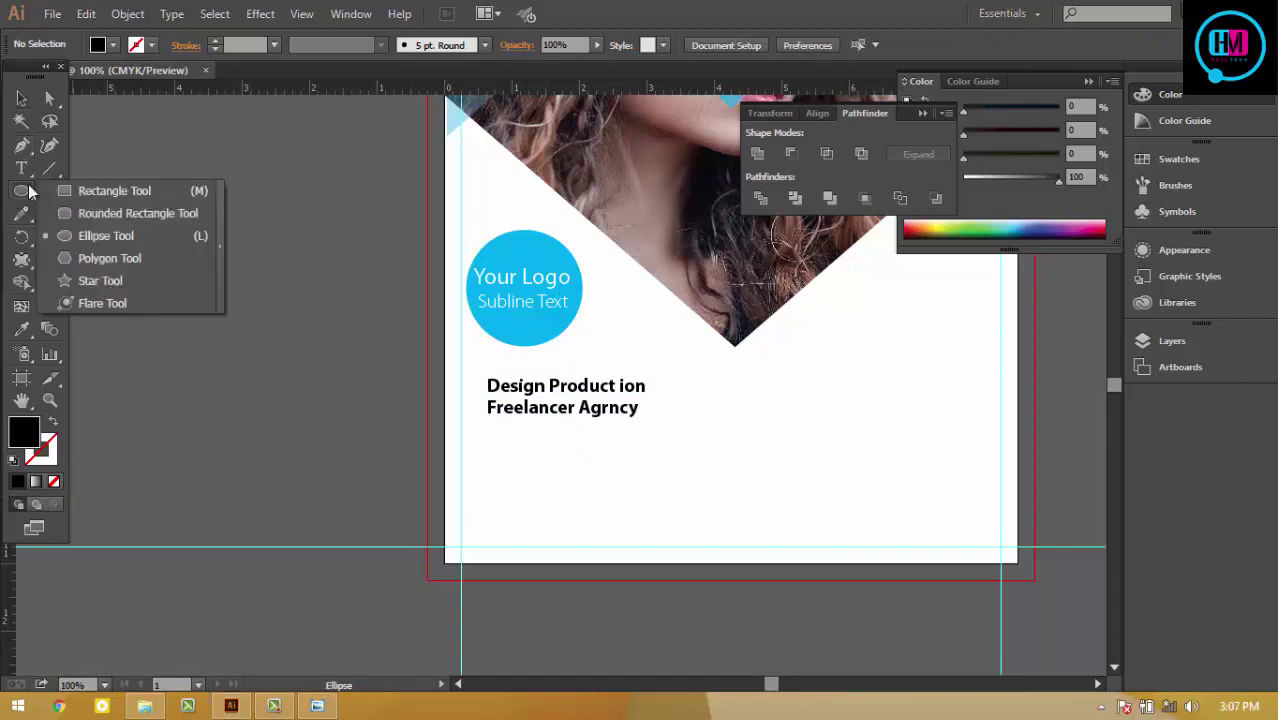
left_click(114, 190)
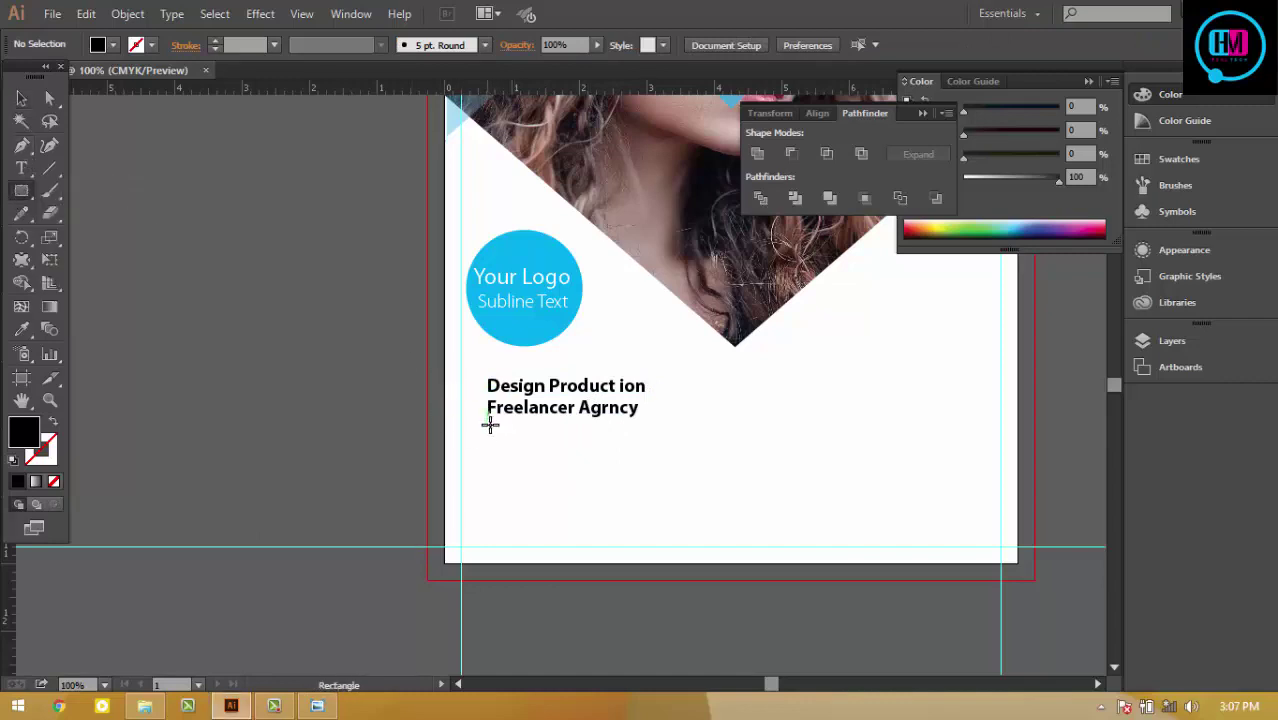
left_click_drag(490, 424, 1001, 426)
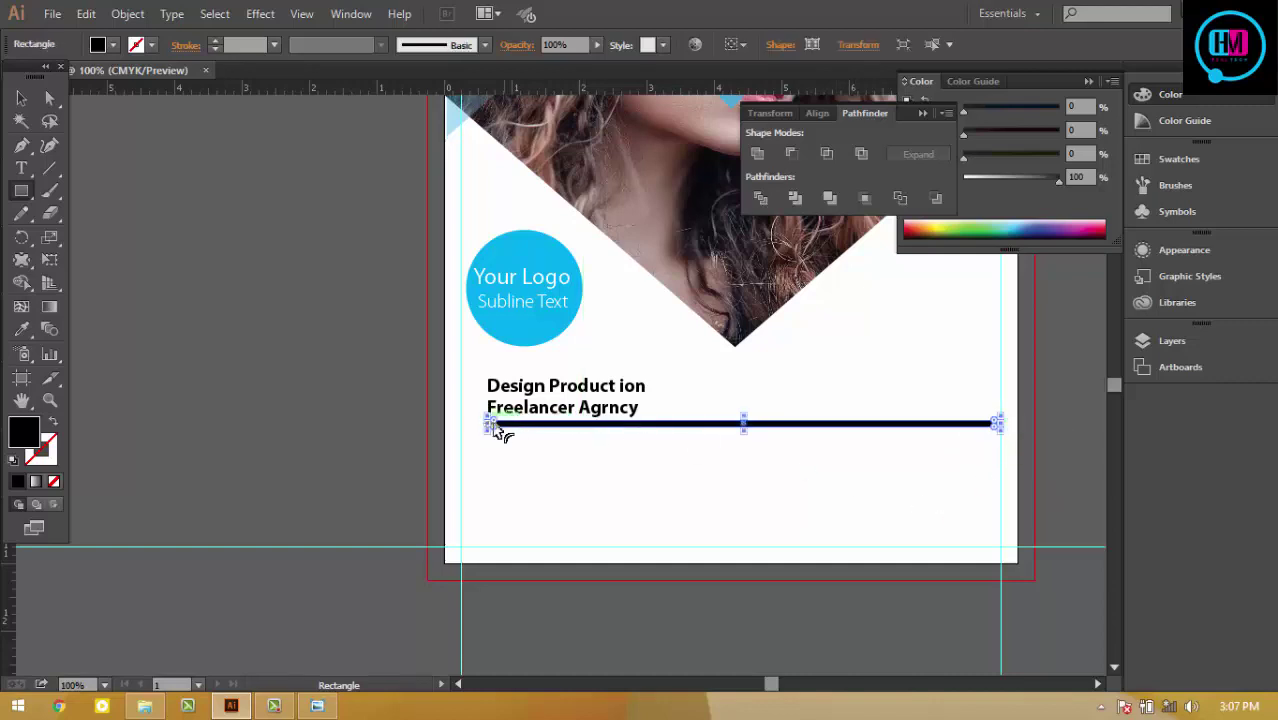
left_click_drag(491, 424, 459, 428)
left_click(497, 478)
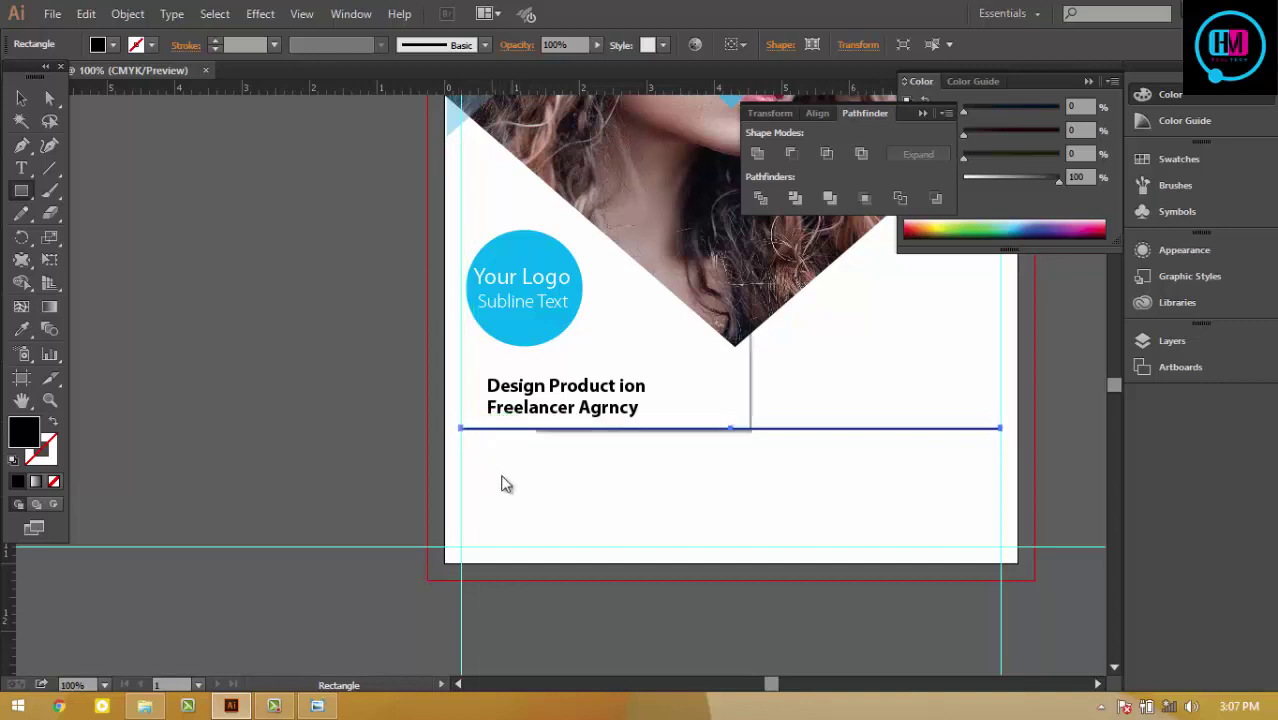
left_click(663, 382)
key("v")
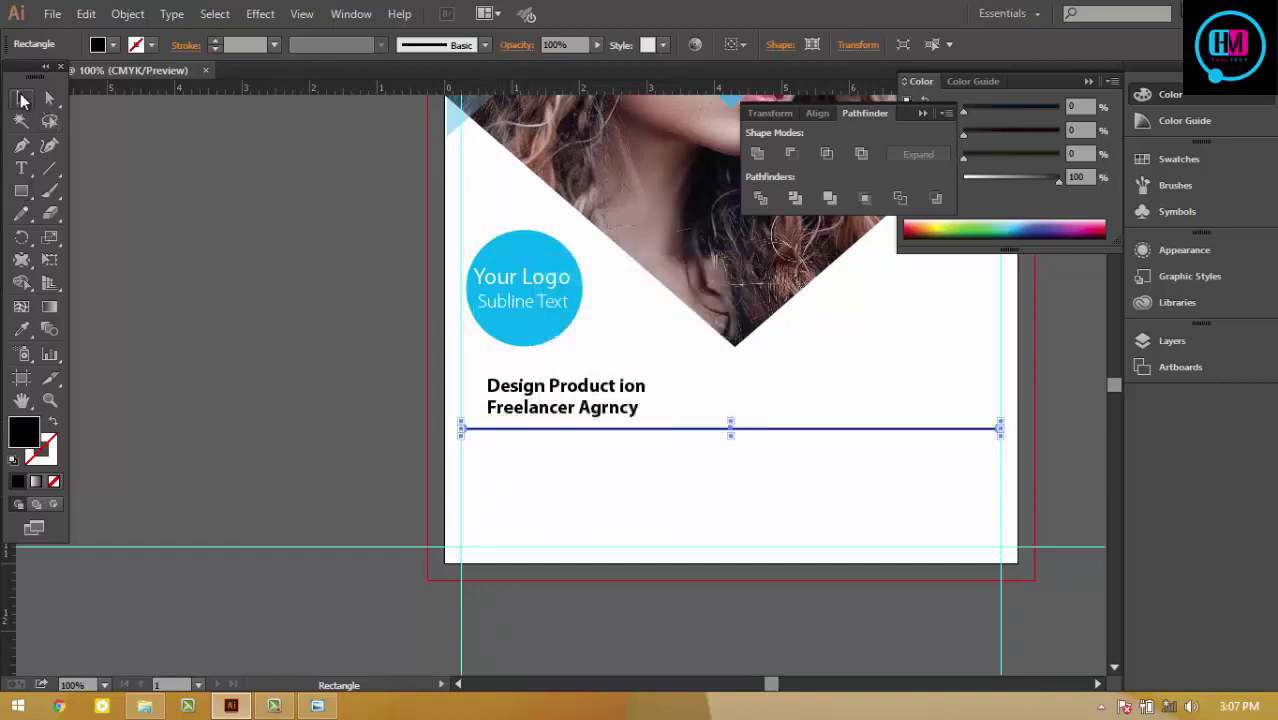
left_click(165, 217)
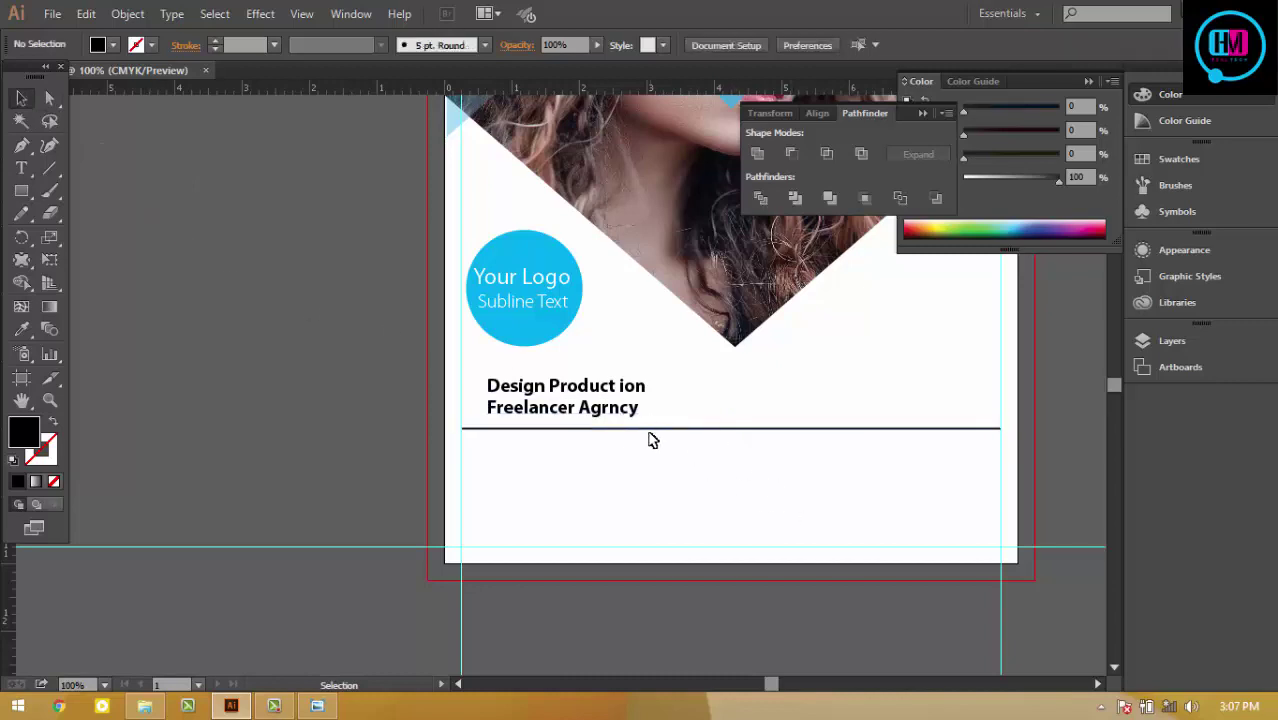
left_click_drag(651, 432, 651, 427)
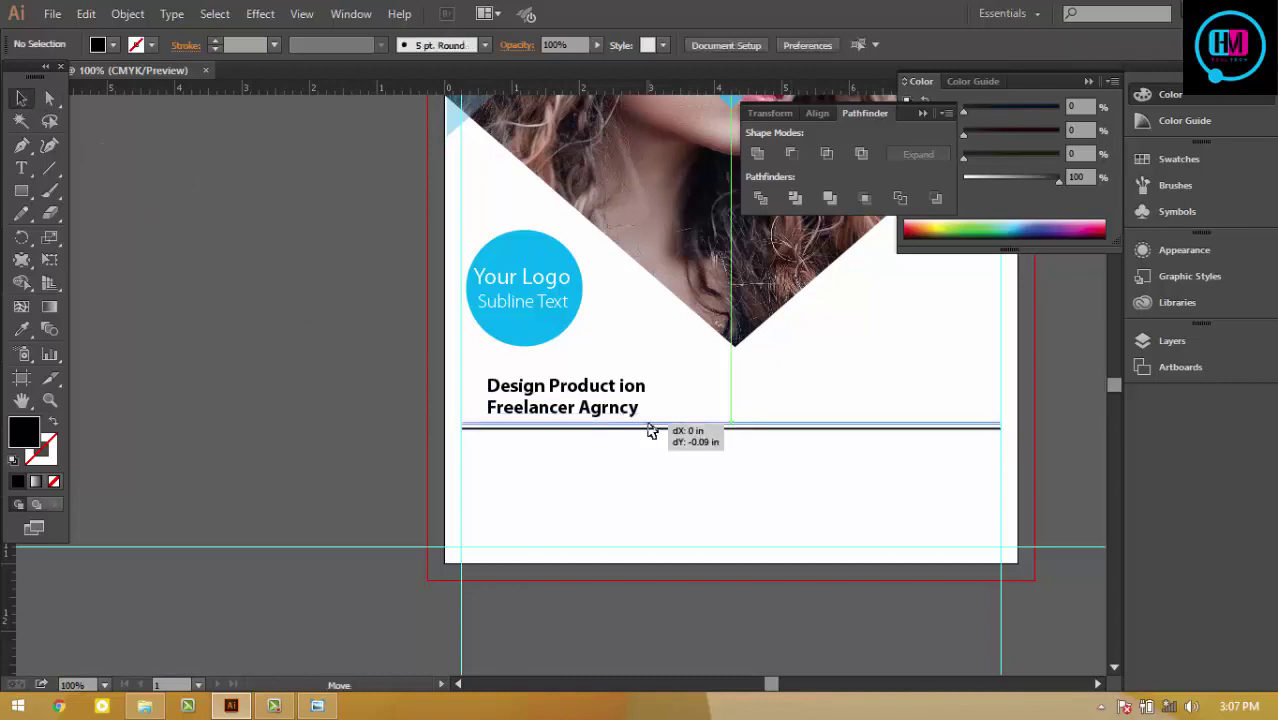
Step: Shorten the divider bar from its right end to about 3.9 inches
left_click(313, 709)
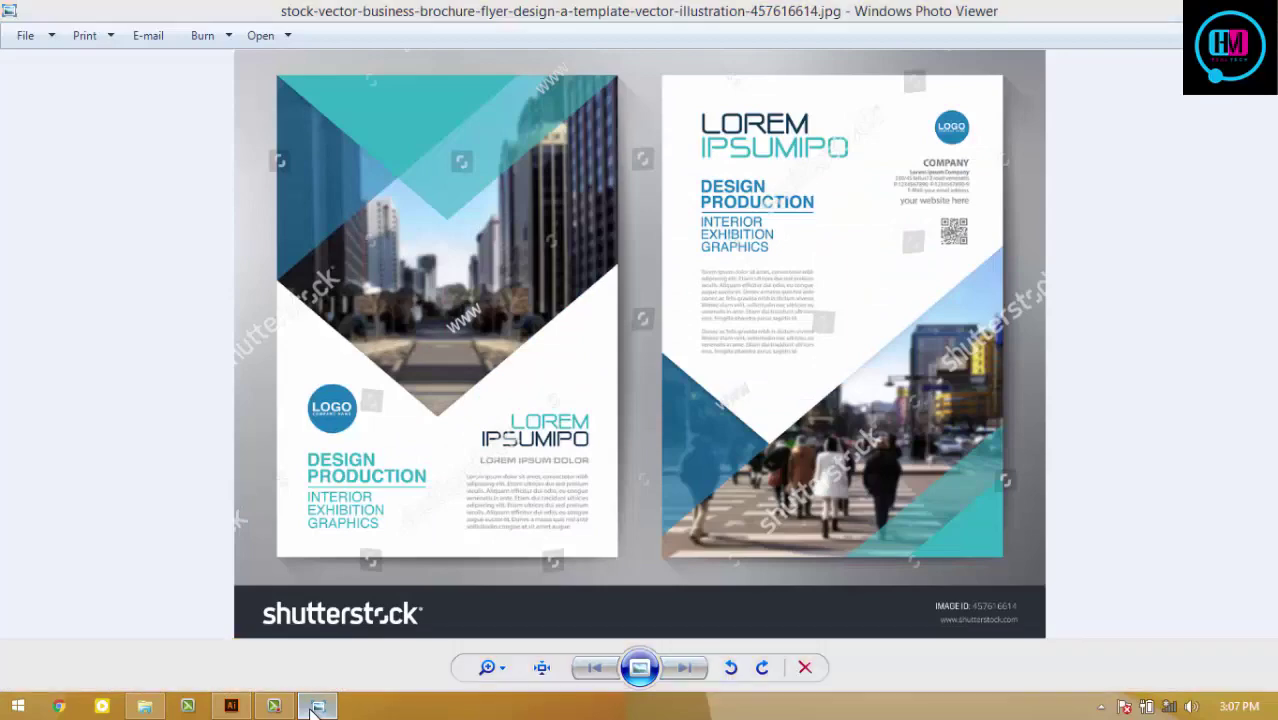
left_click(313, 709)
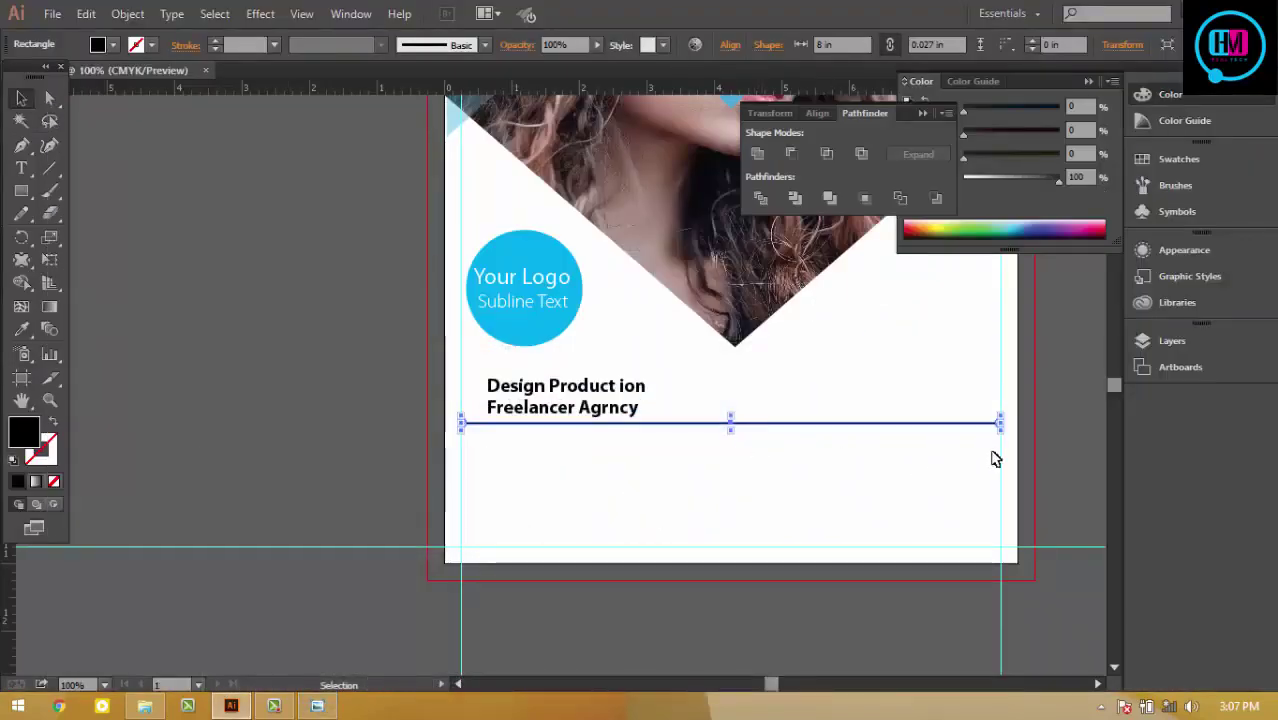
left_click_drag(1000, 423, 740, 407)
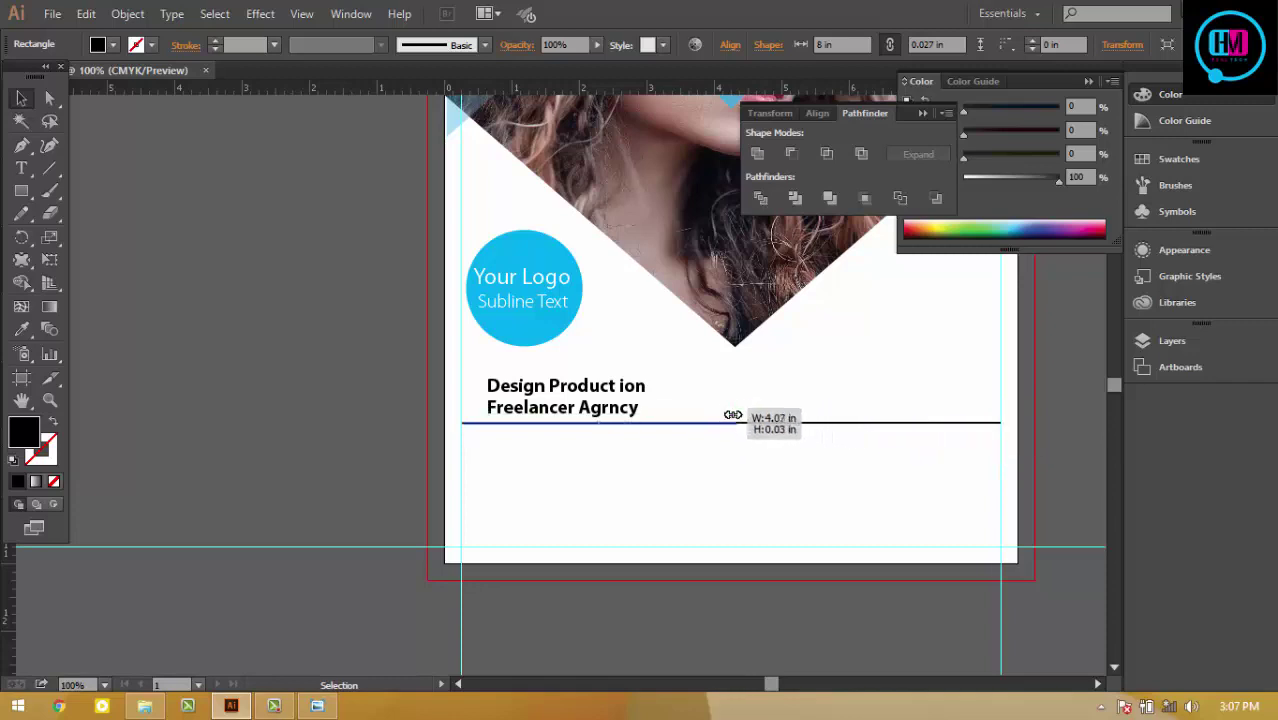
left_click_drag(740, 407, 724, 407)
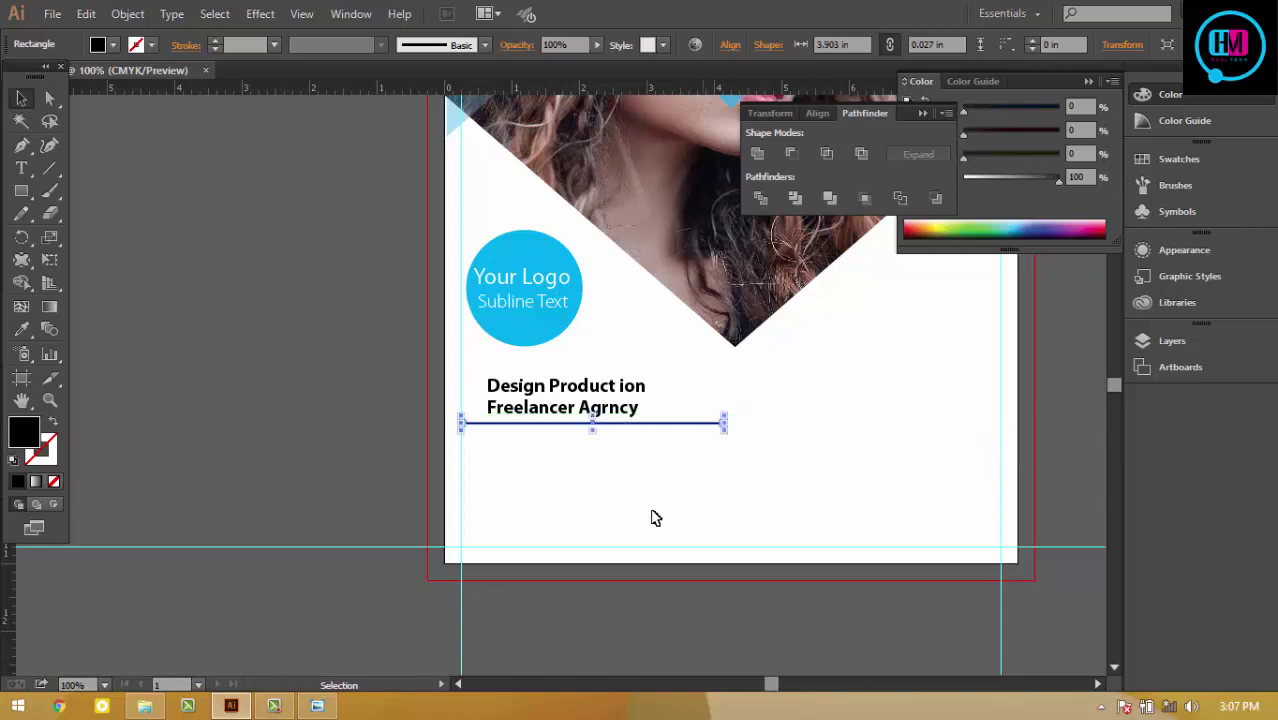
left_click(317, 707)
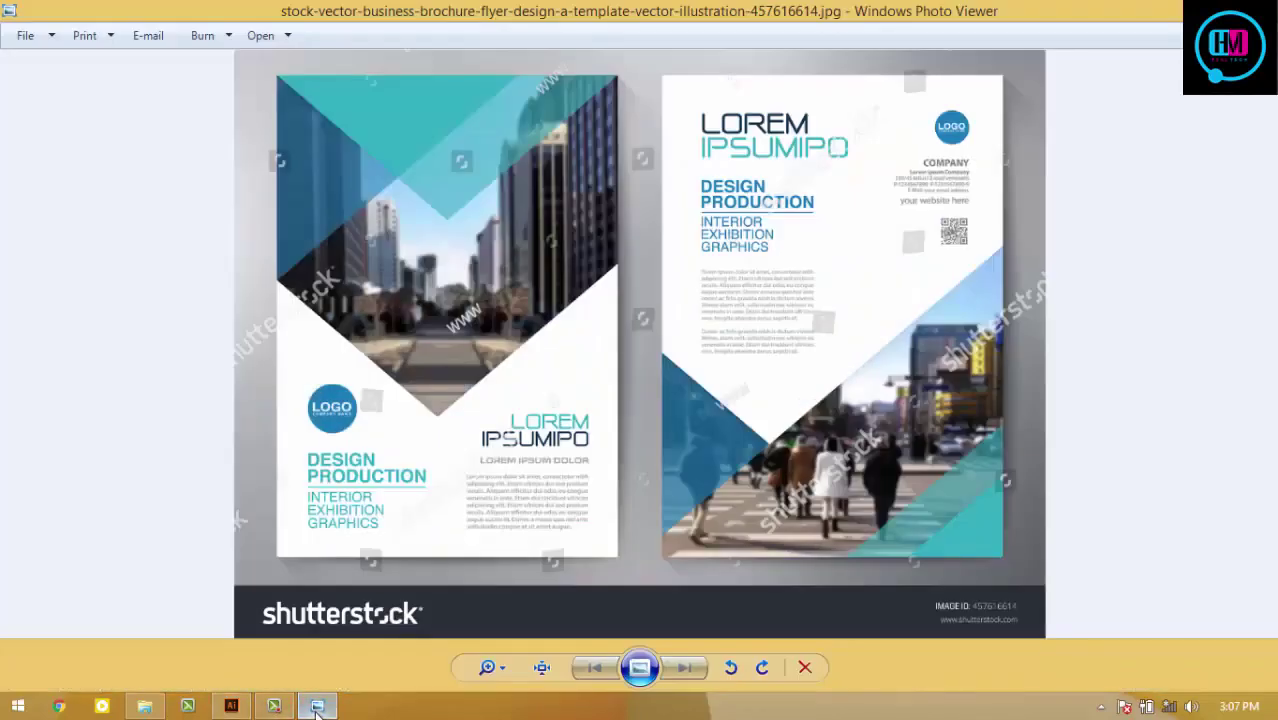
left_click(317, 707)
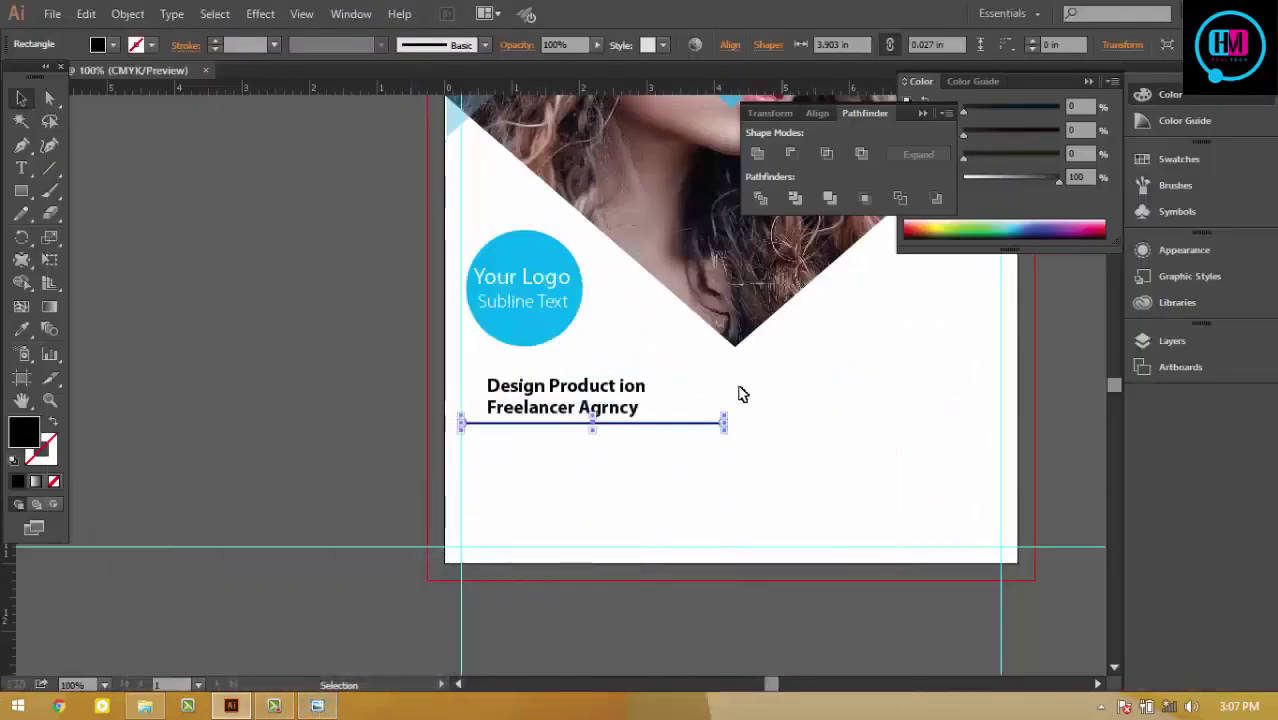
left_click(831, 444)
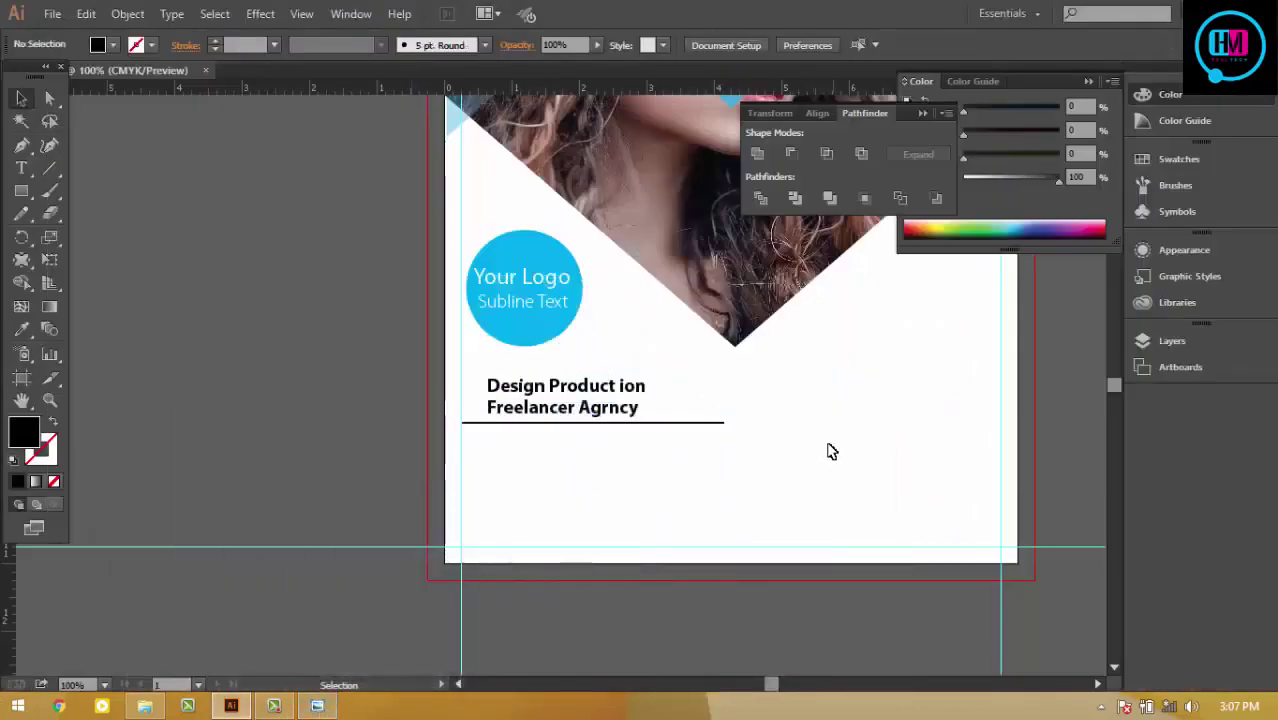
left_click(552, 396)
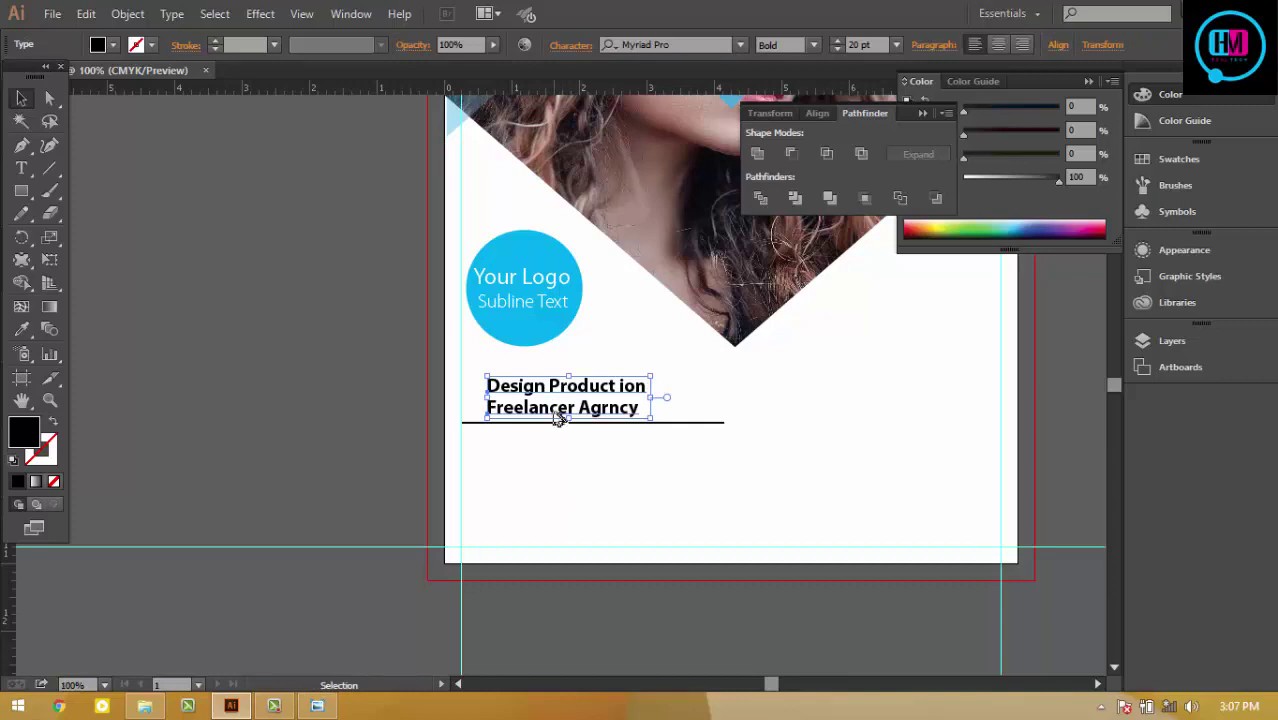
Step: Copy the headline below the divider and retype its first line as 'Custom'
mouse_move(559, 418)
left_mouse_down()
mouse_move(559, 483)
mouse_move(564, 470)
left_mouse_up()
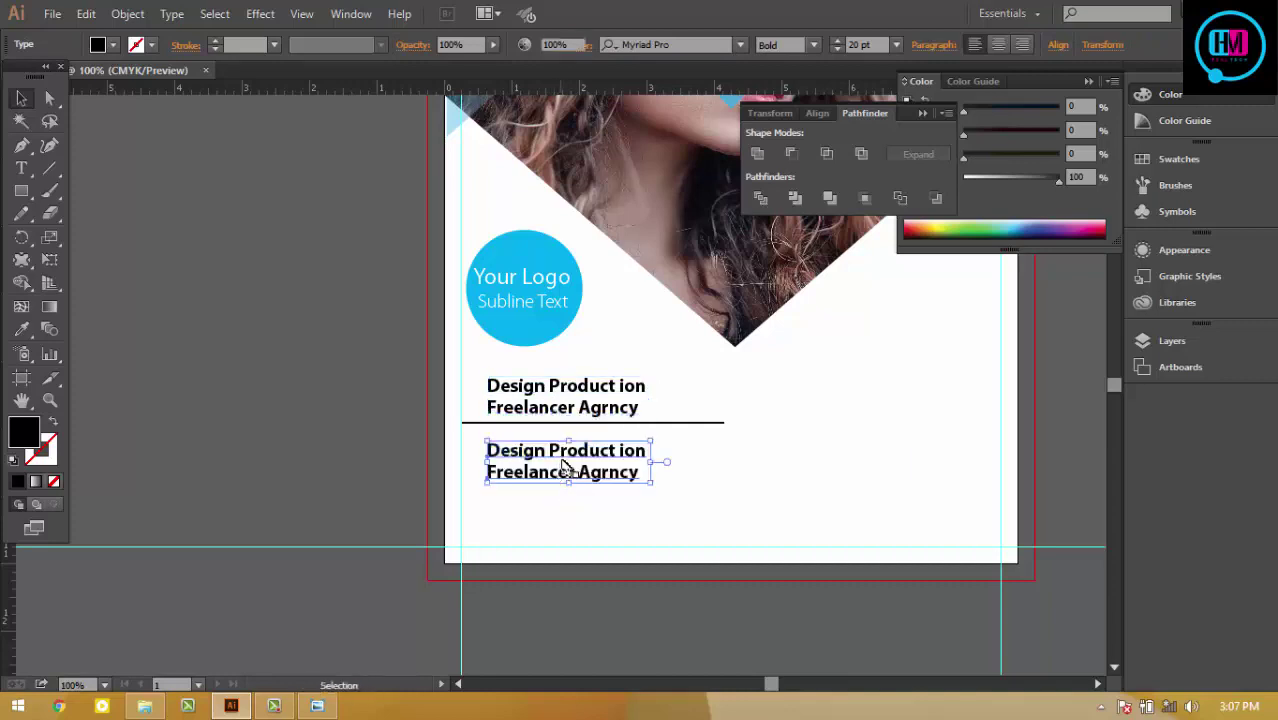
double_click(568, 450)
left_click_drag(649, 450, 490, 449)
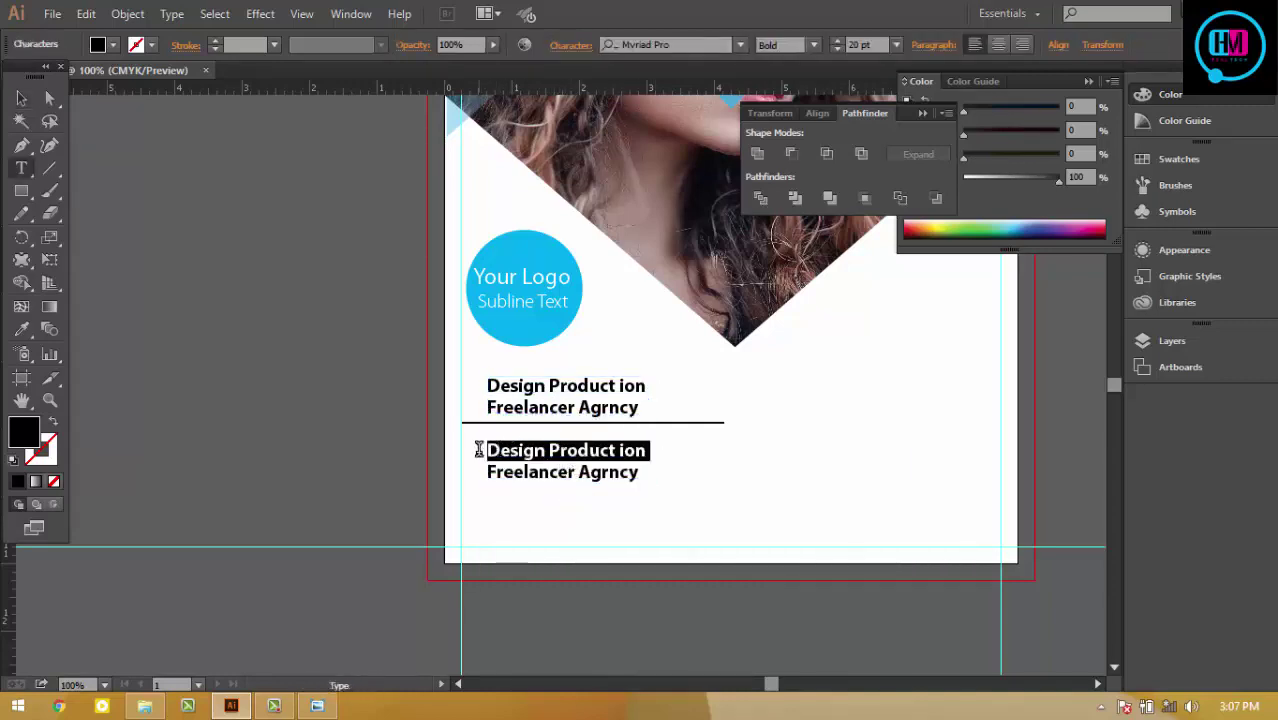
type("Custo")
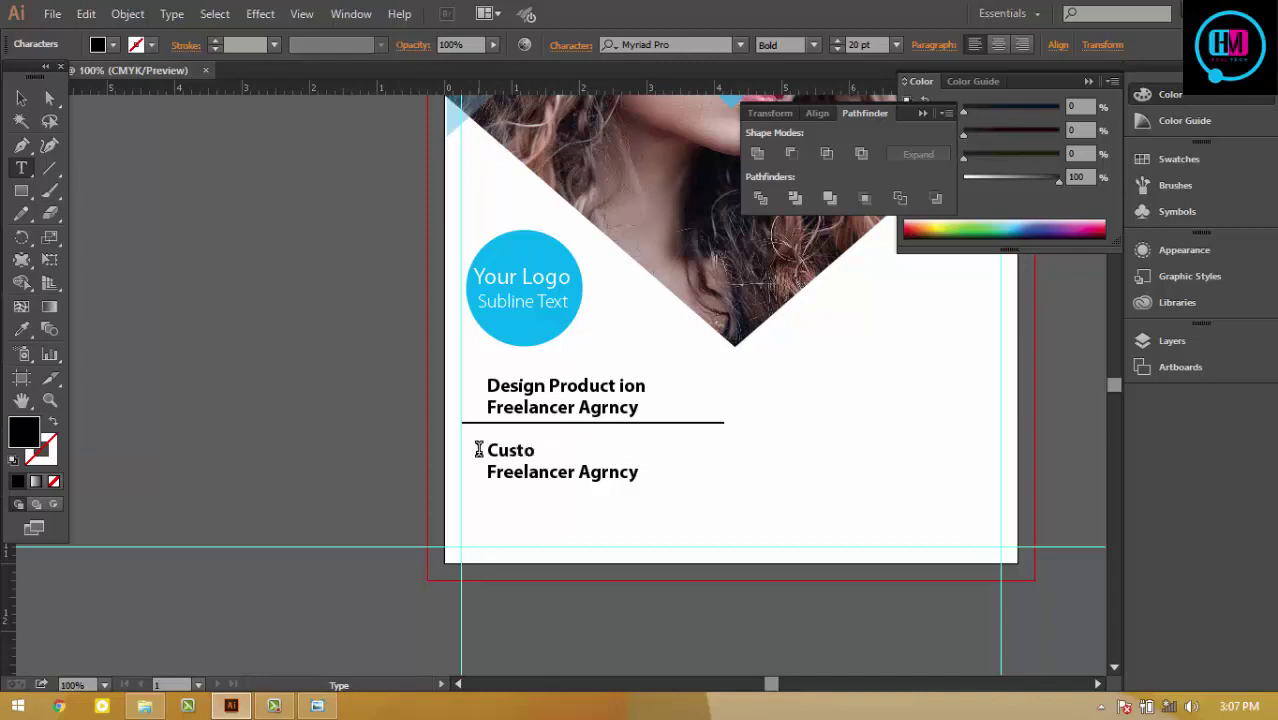
key("BackSpace")
key("BackSpace")
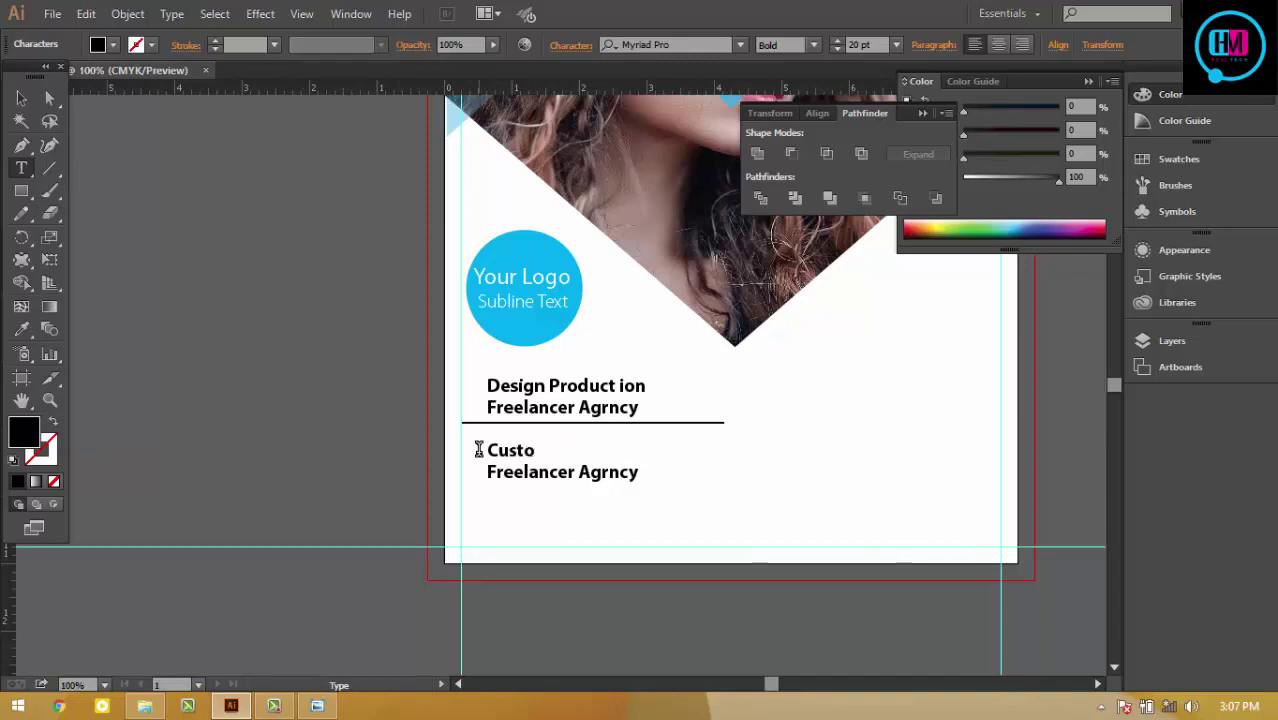
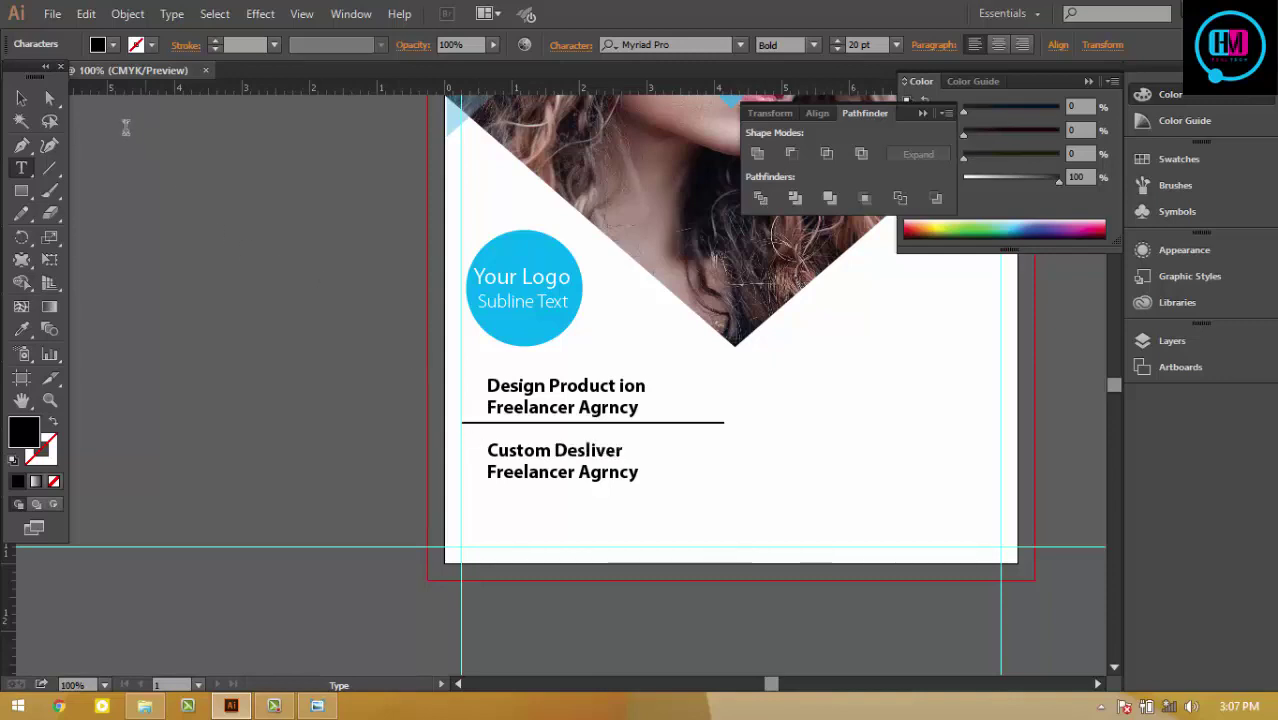
Step: Fix 'Desliver' to 'Deliver' and replace 'Freelancer Agrncy' with '24/7 Support'
left_click(21, 98)
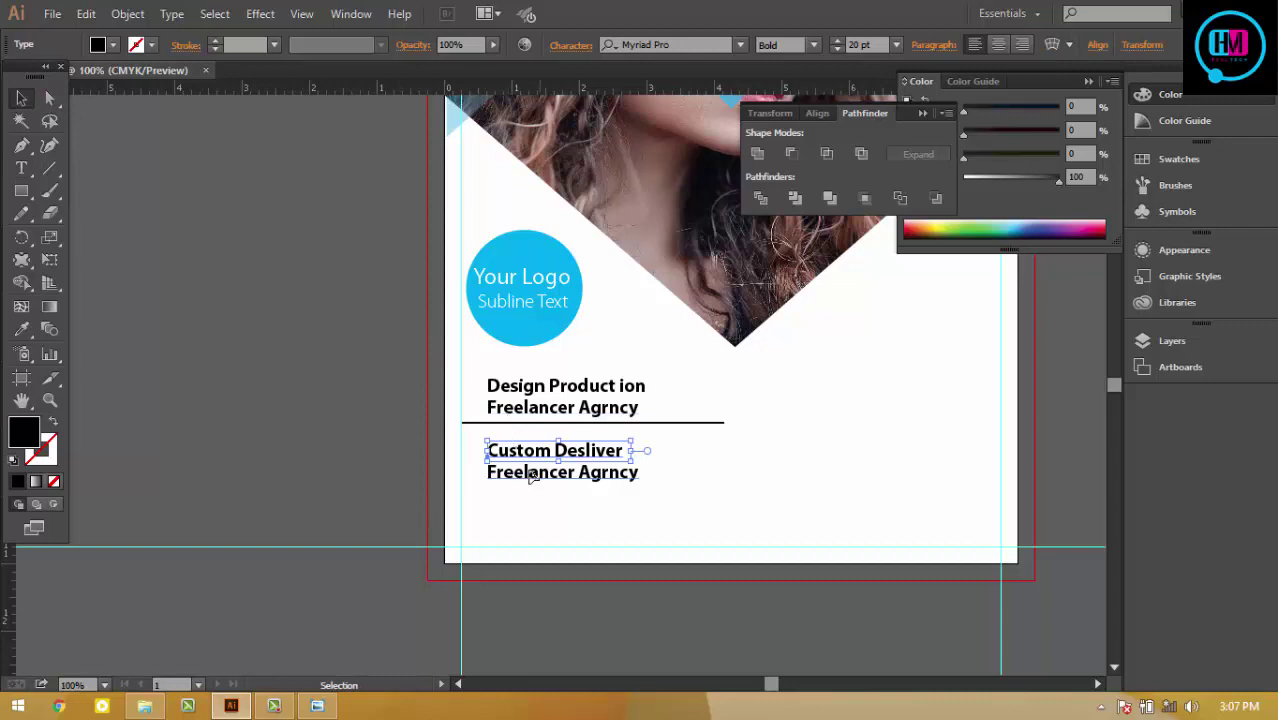
left_click_drag(637, 473, 484, 472)
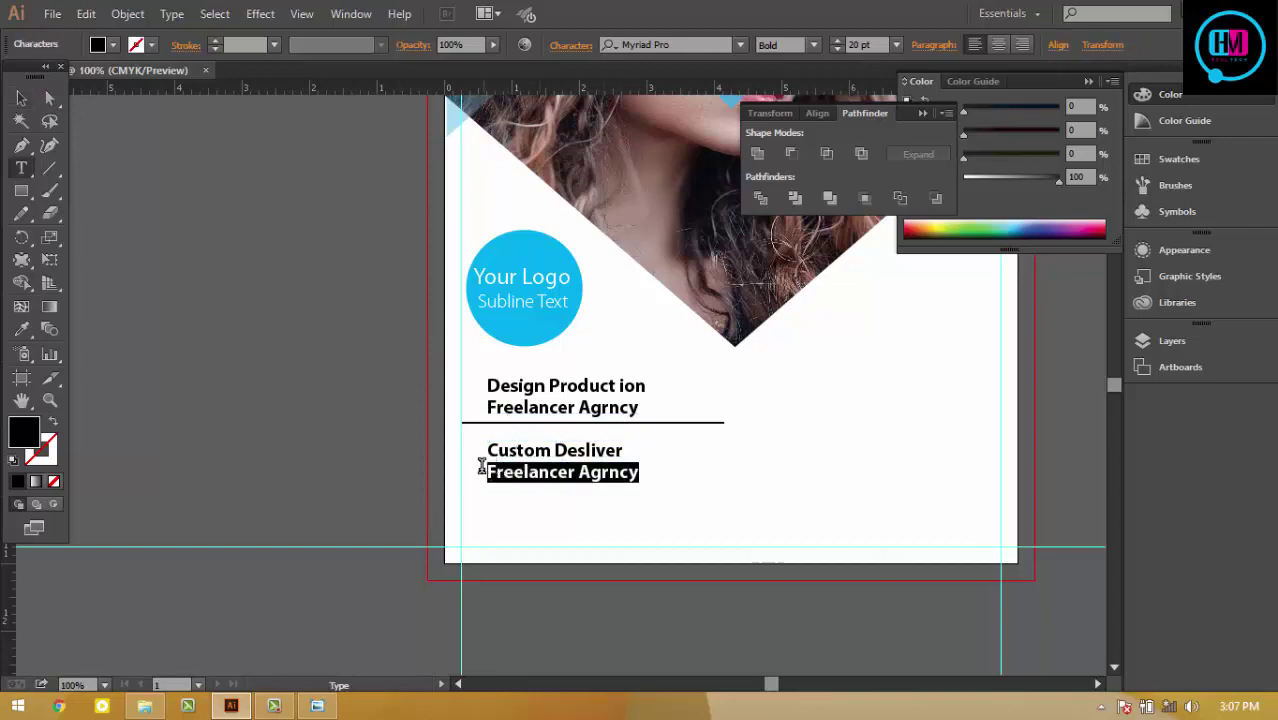
left_click(592, 451)
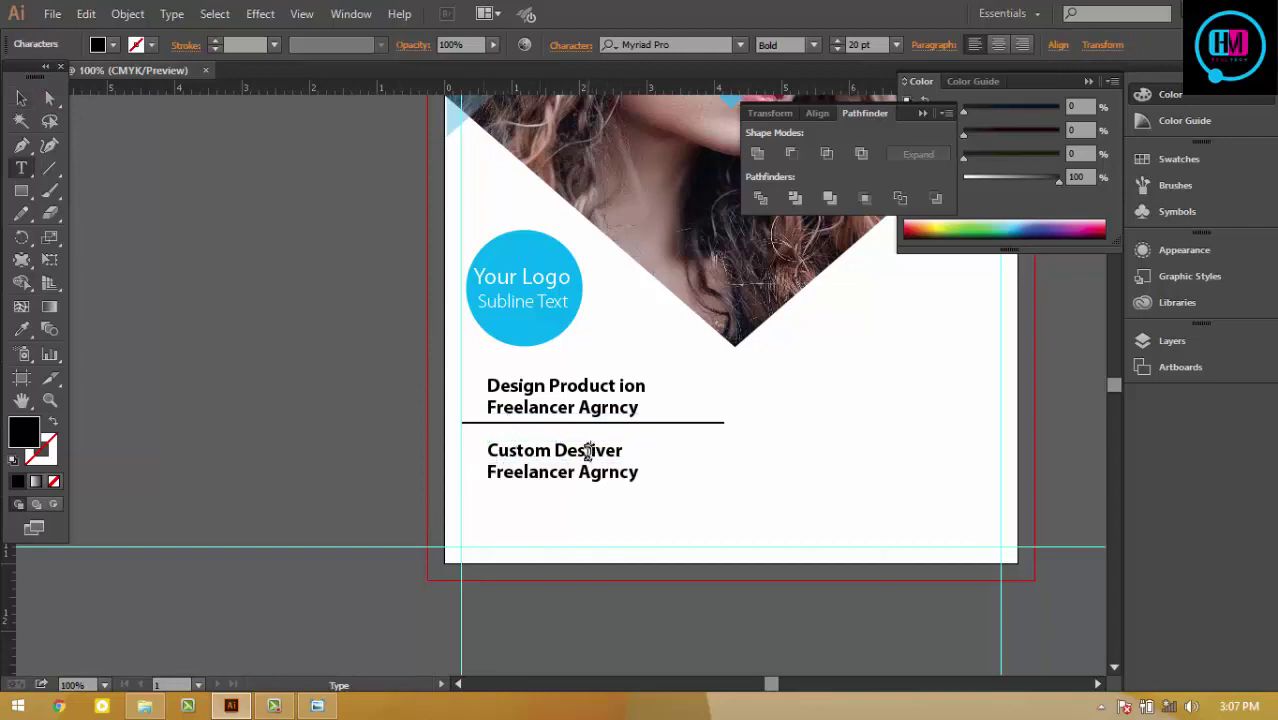
key("BackSpace")
type("l")
triple_click(594, 476)
type("24")
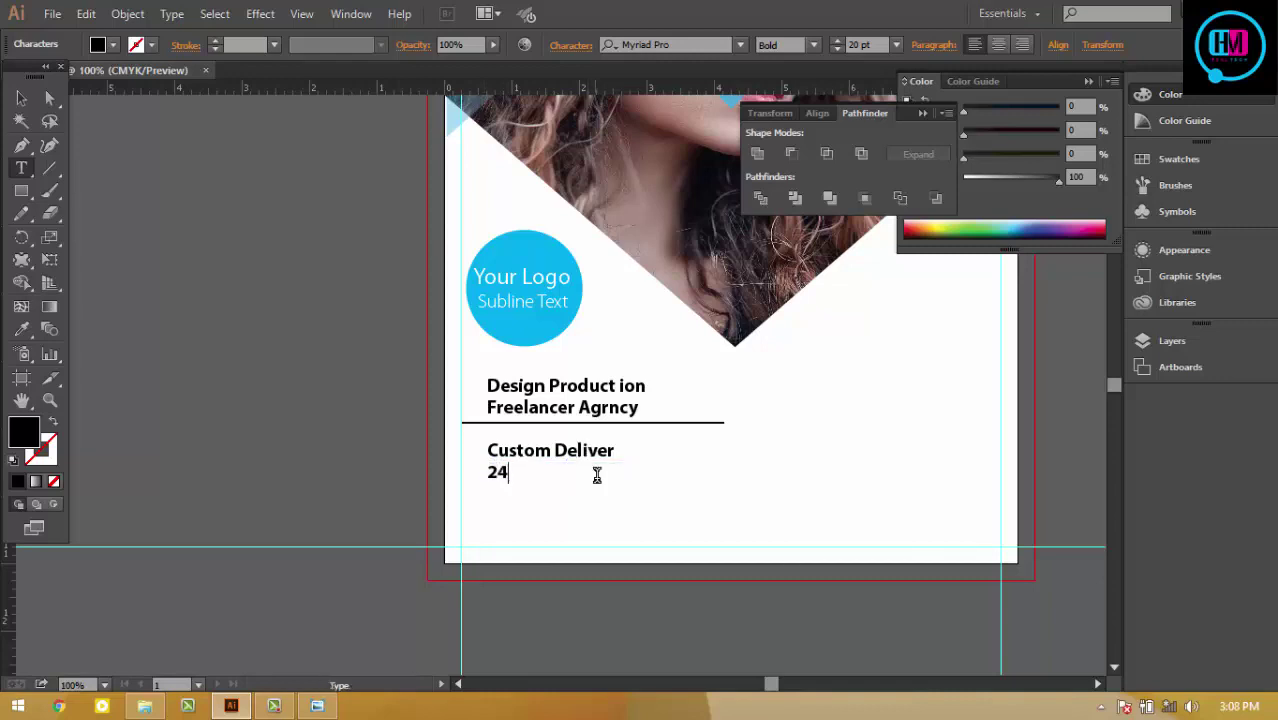
type("/7")
type(" Suppor")
type("t")
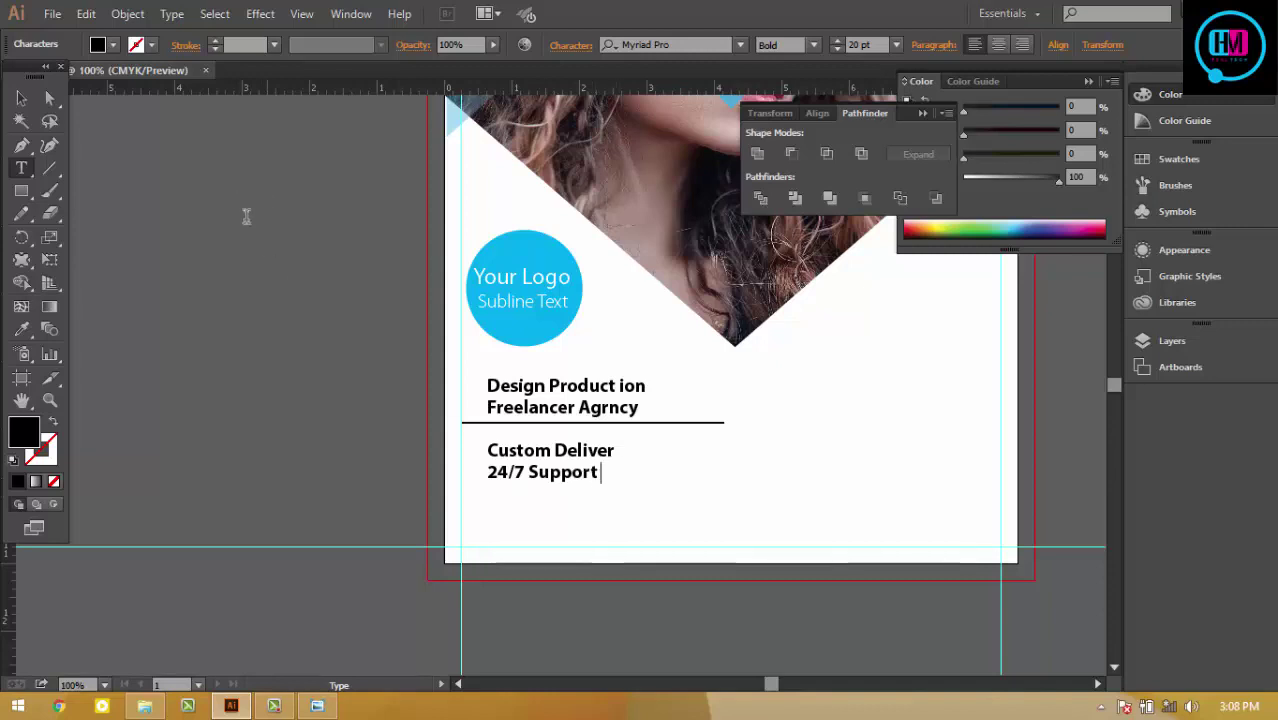
left_click(21, 98)
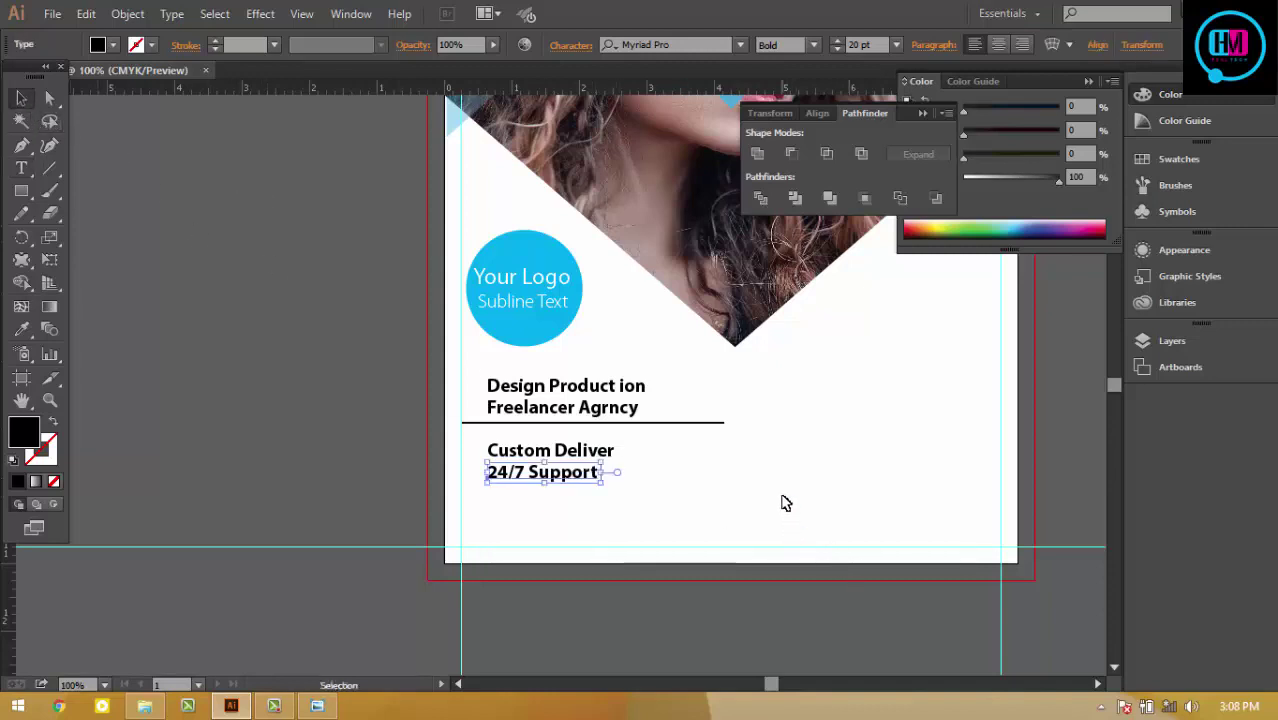
Step: Compare the caption with the brochure reference image and pan the page view
left_click(275, 707)
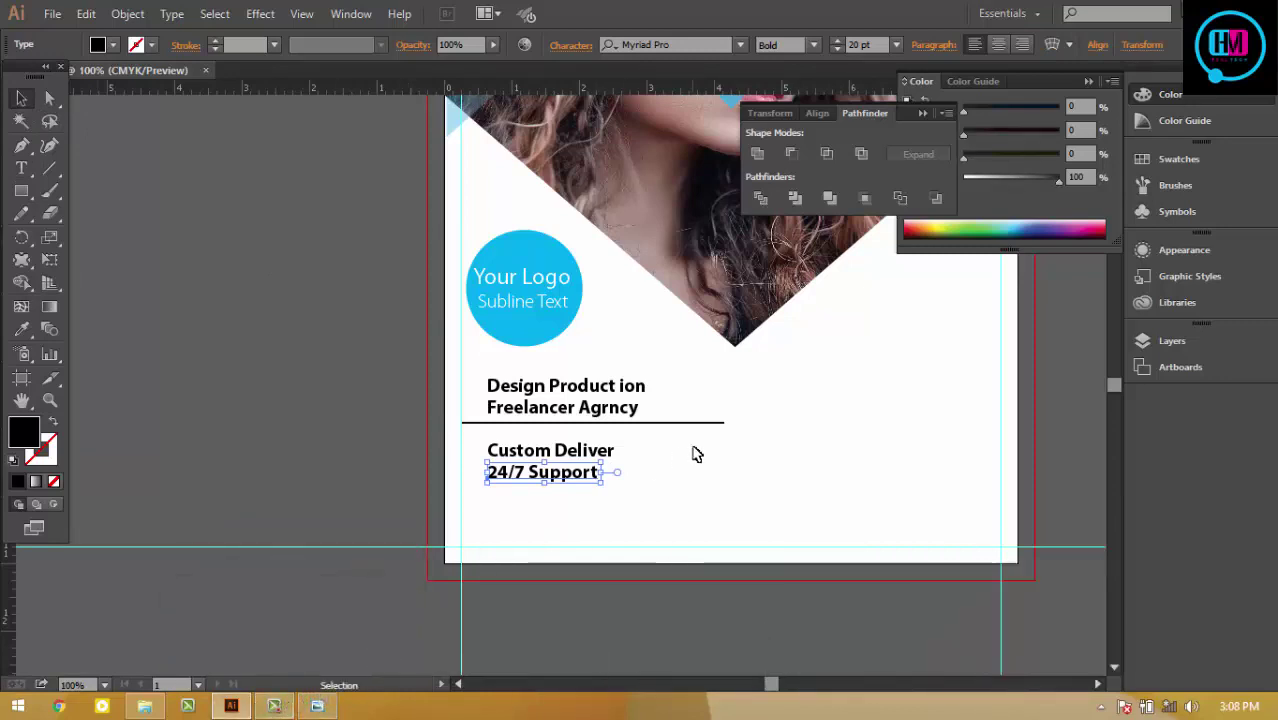
left_click(318, 707)
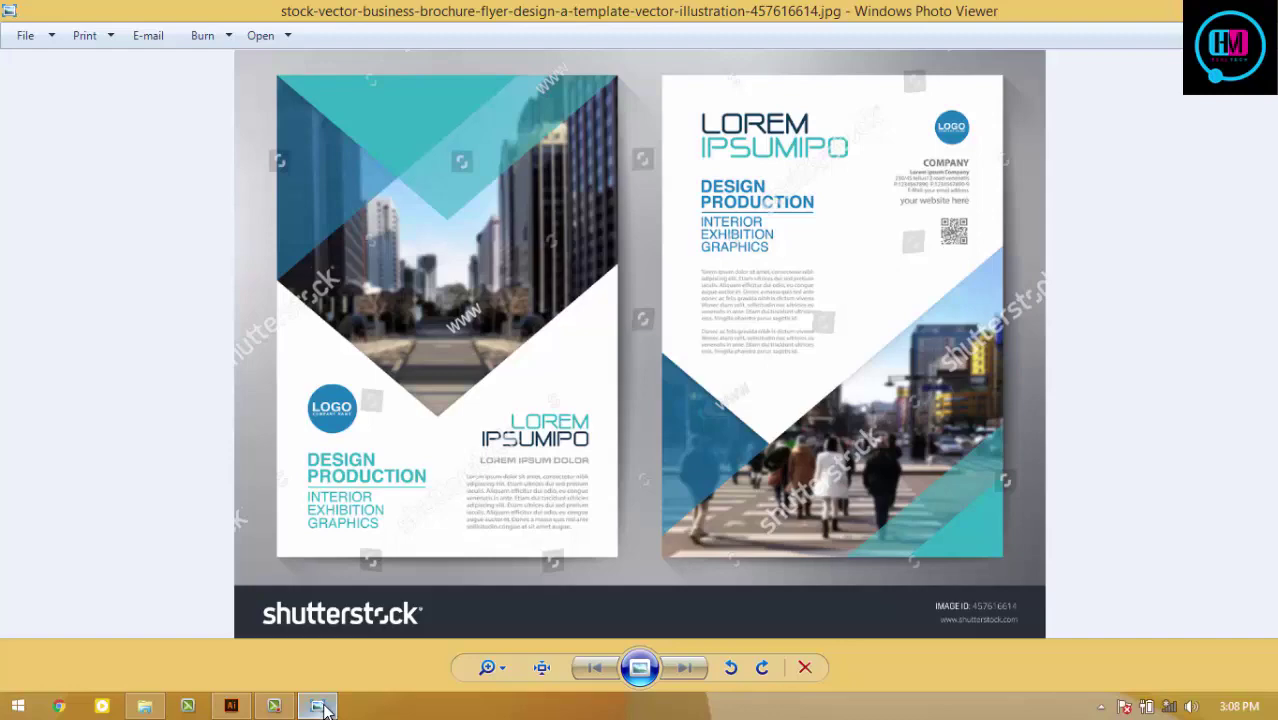
left_click(320, 707)
mouse_move(976, 449)
left_mouse_down()
mouse_move(813, 500)
mouse_move(816, 484)
left_mouse_up()
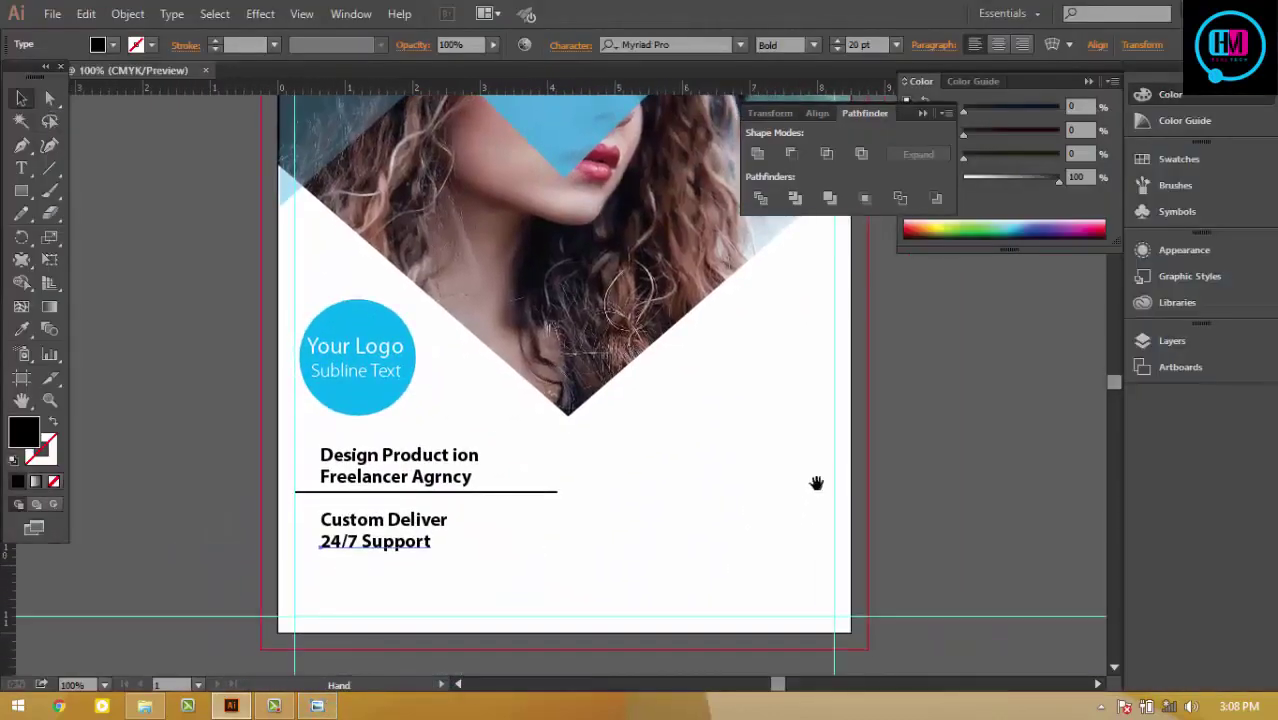
Step: Type 'Lorem Ipsum' to the right of the photo's lower tip
left_click(21, 168)
type("LOrem")
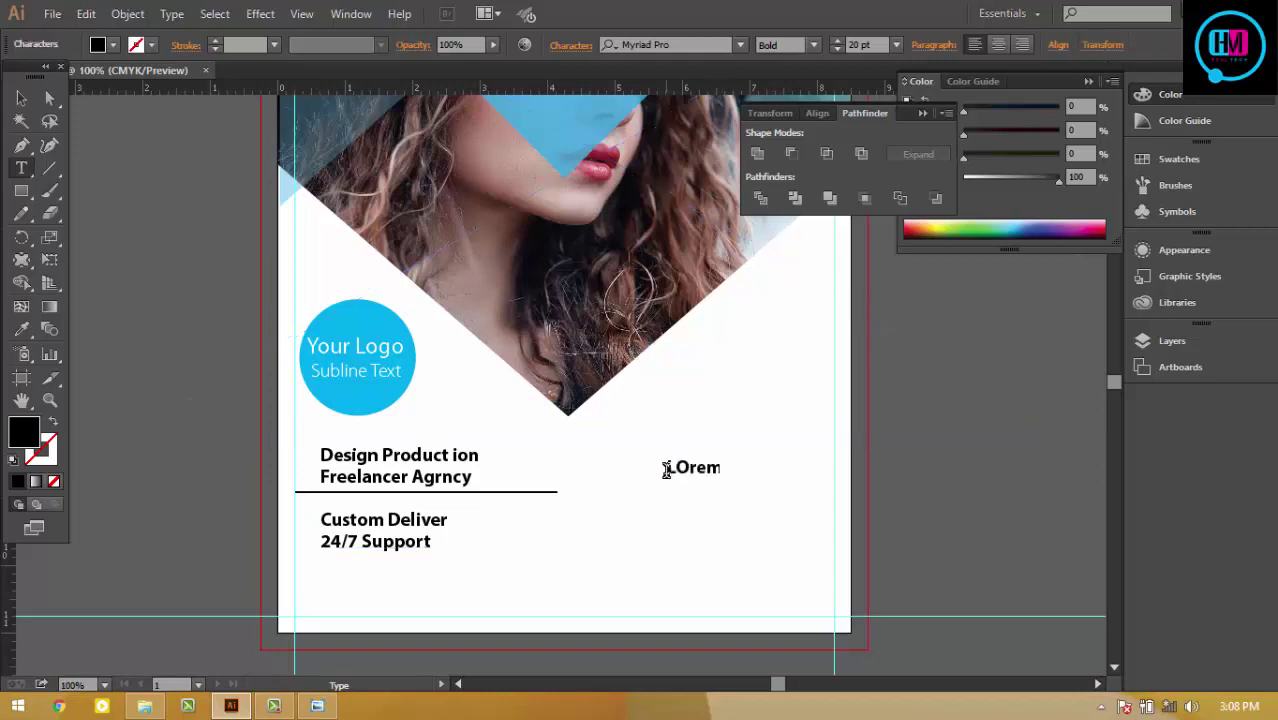
key("BackSpace")
key("BackSpace")
key("BackSpace")
key("BackSpace")
type("sum")
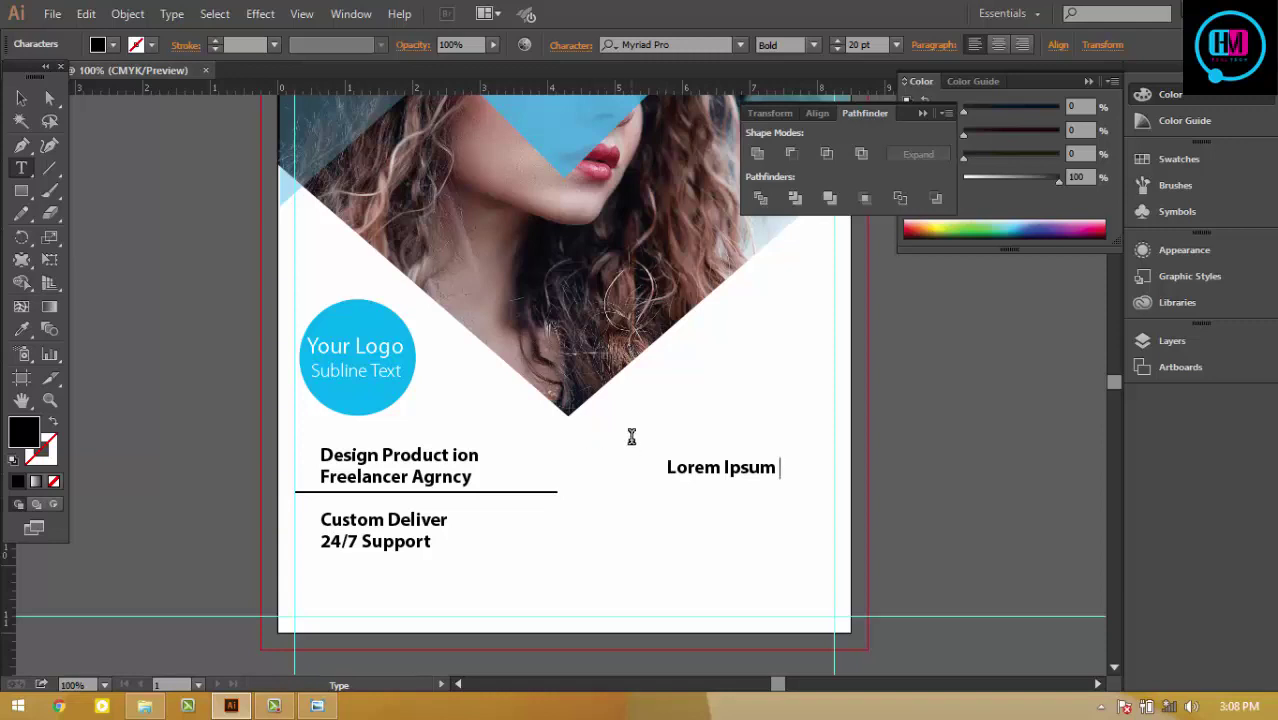
left_click(21, 98)
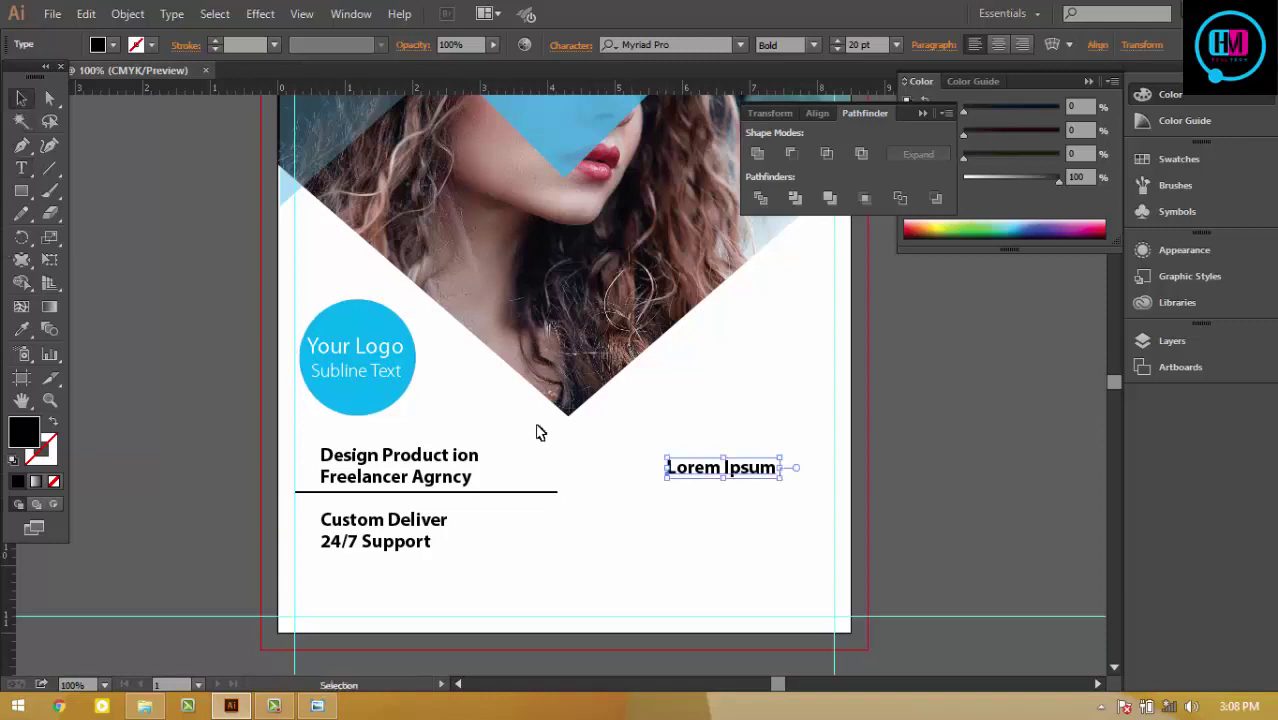
Step: Scale the heading to about 27.92 pt and move it up, checking the reference
left_click_drag(787, 479, 836, 519)
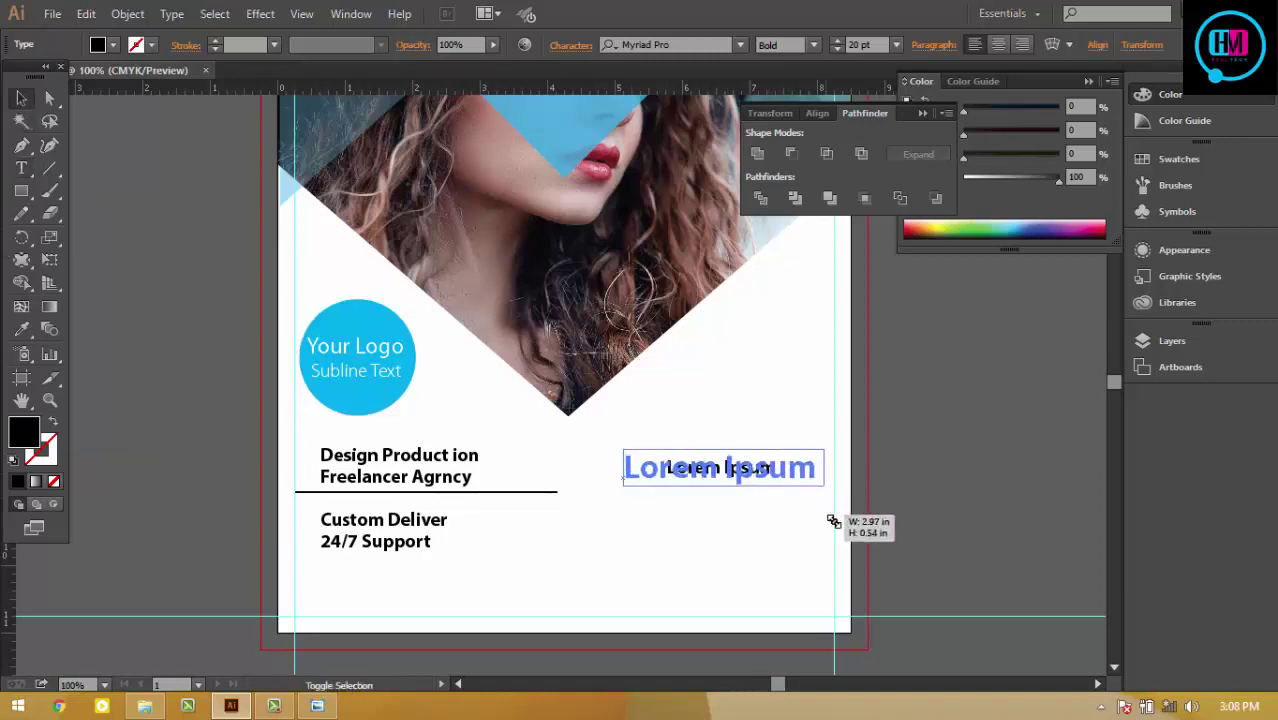
left_click_drag(787, 485, 785, 423)
left_click(317, 707)
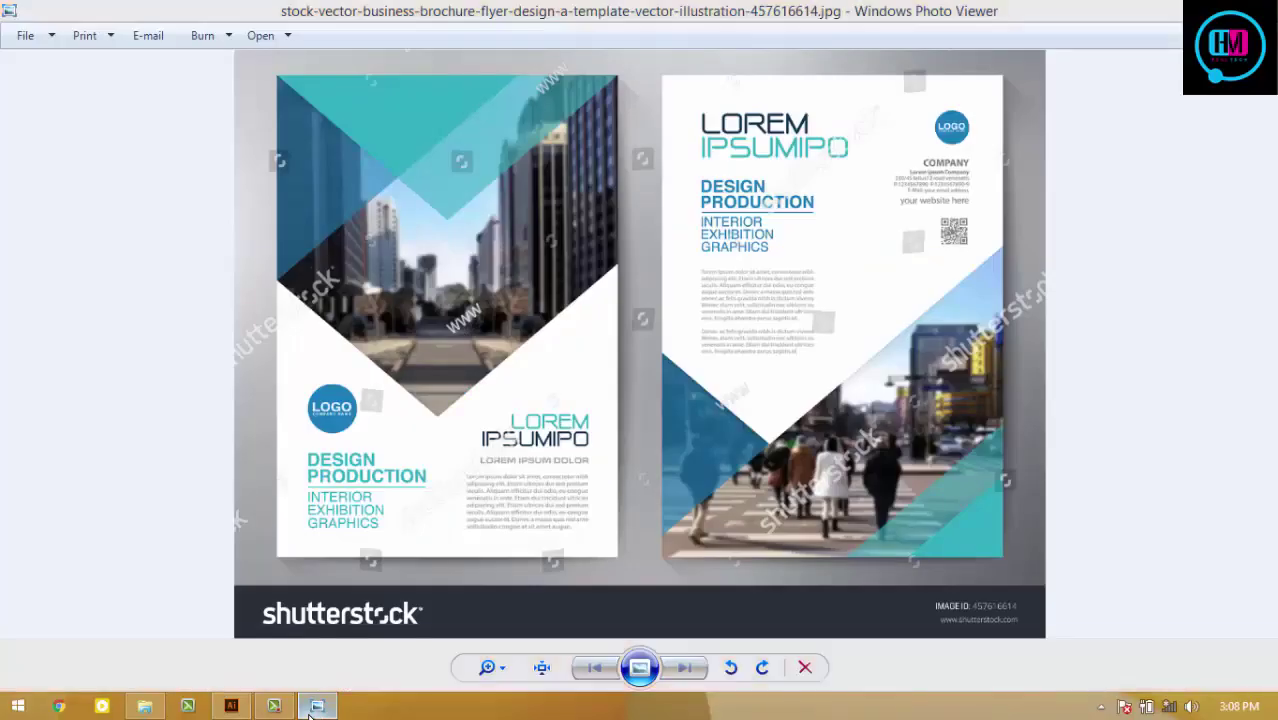
left_click(313, 710)
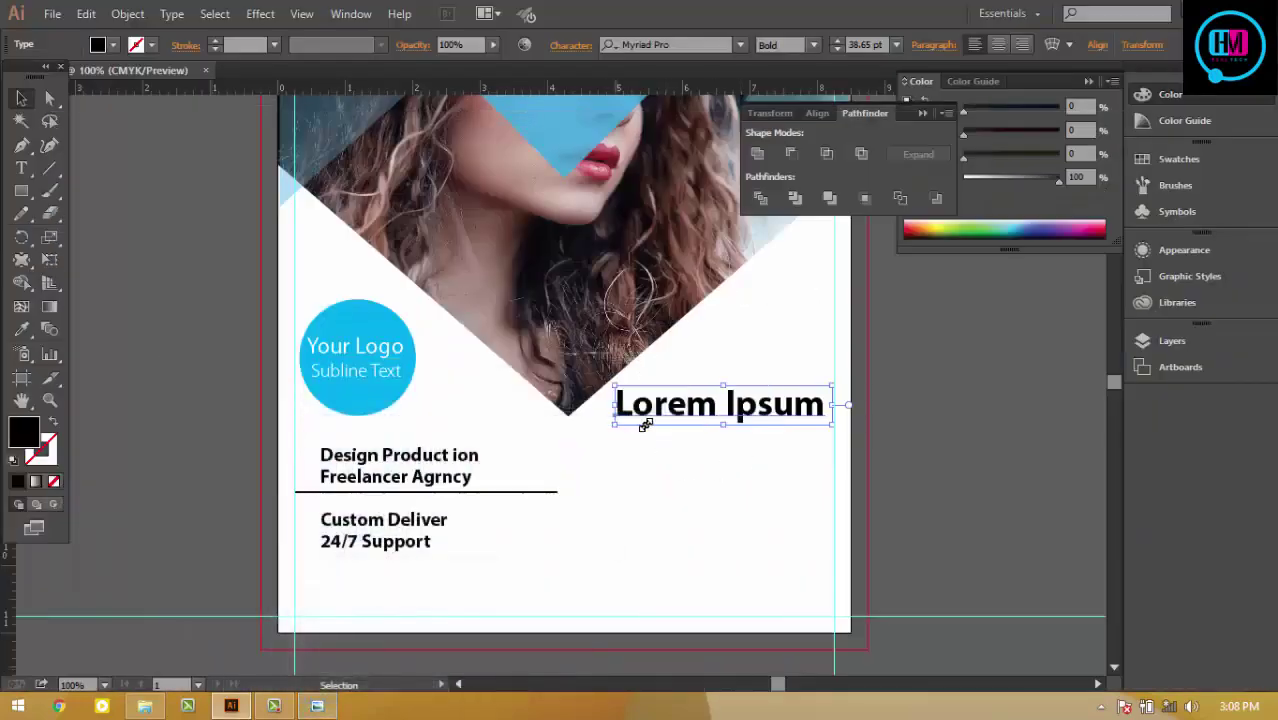
left_click_drag(640, 422, 769, 388)
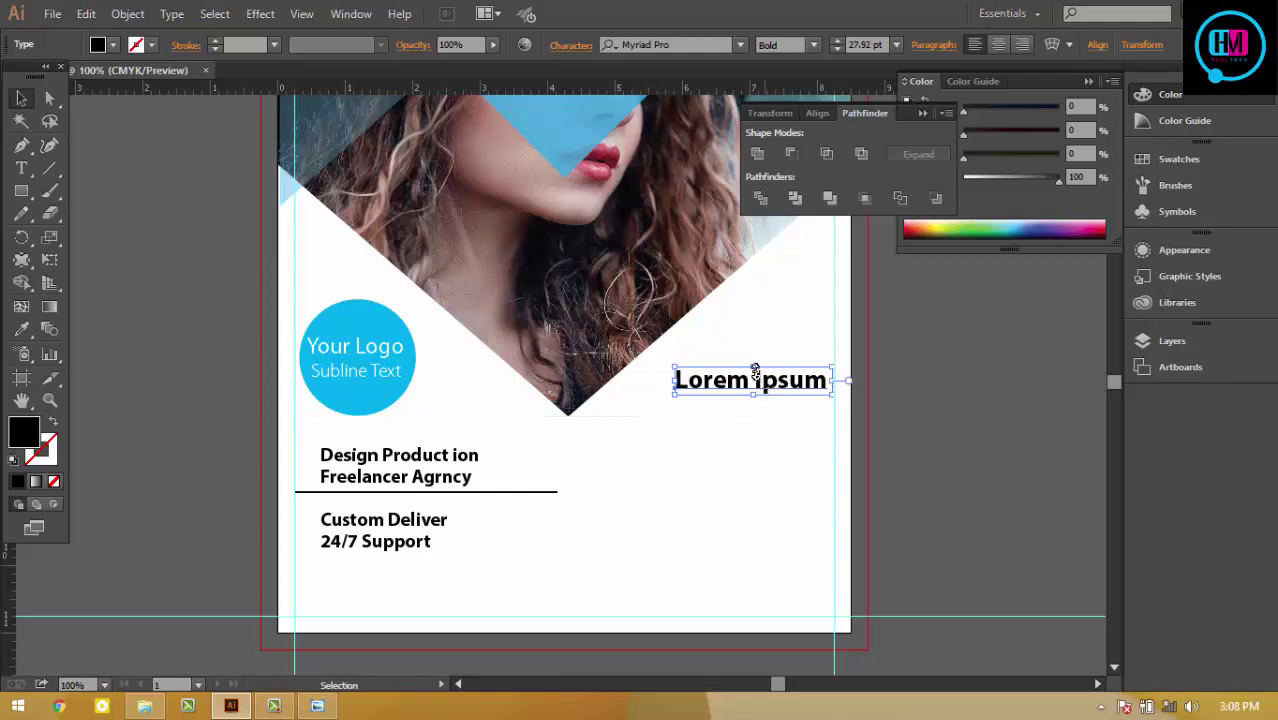
Step: Preview fonts on the heading starting from 'Nano', and shrink it slightly
left_click(684, 45)
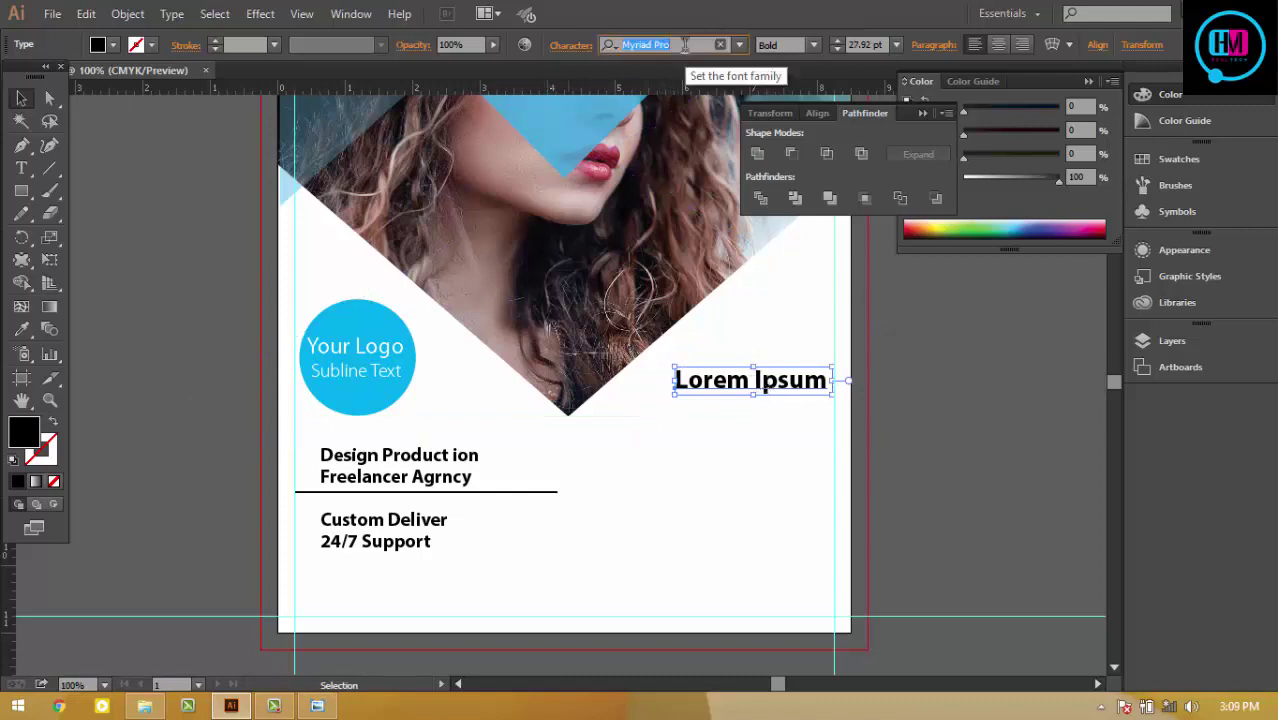
type("Nano")
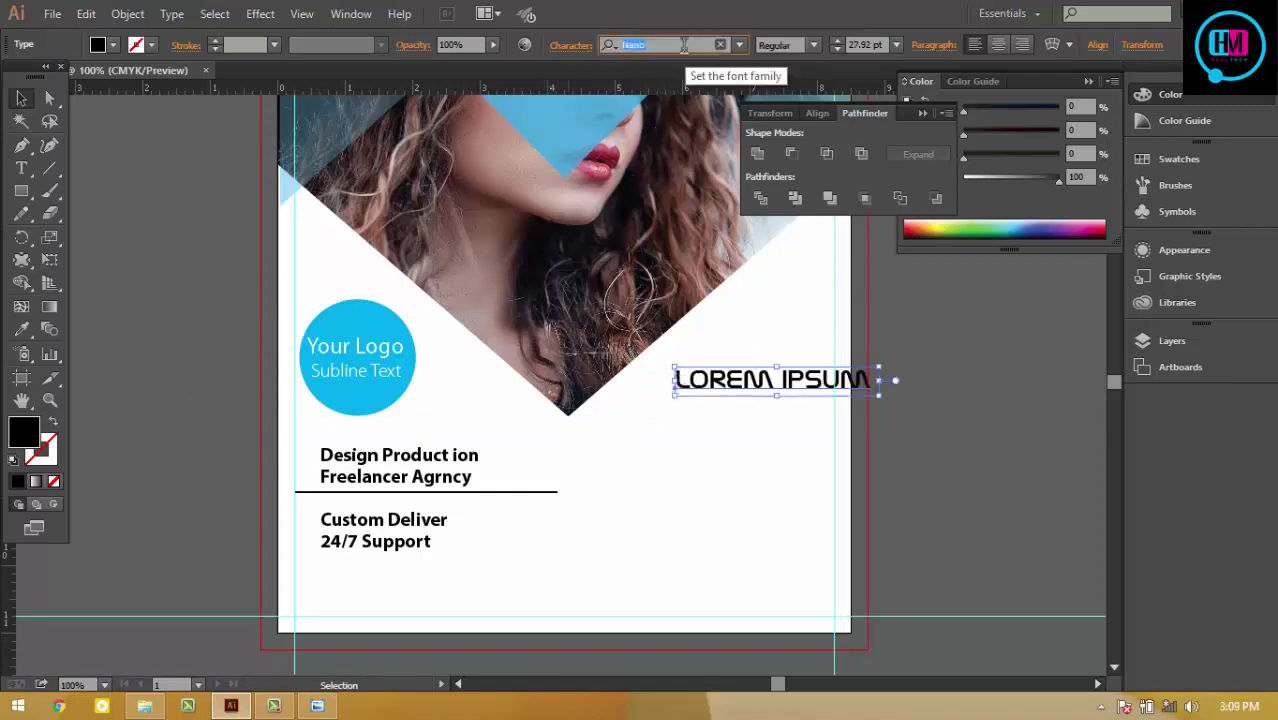
key("Up")
key("Up")
key("Up")
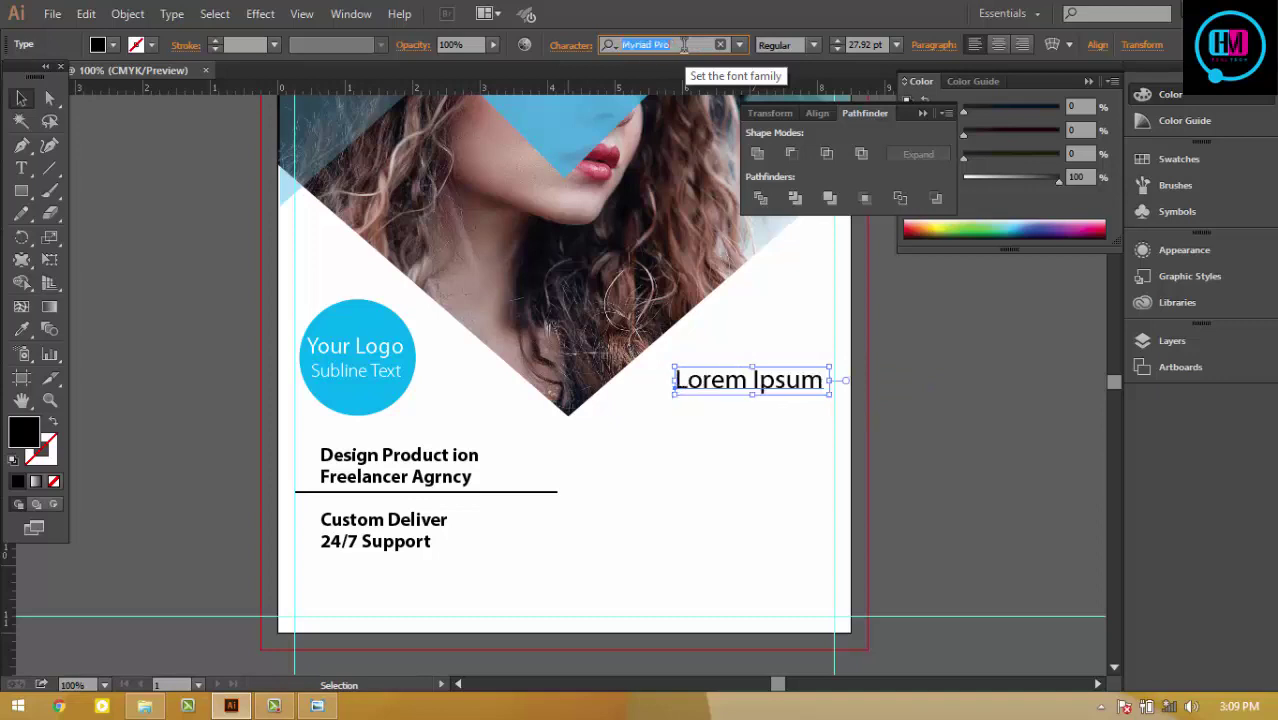
key("Down")
key("Down")
key("Down")
key("Down")
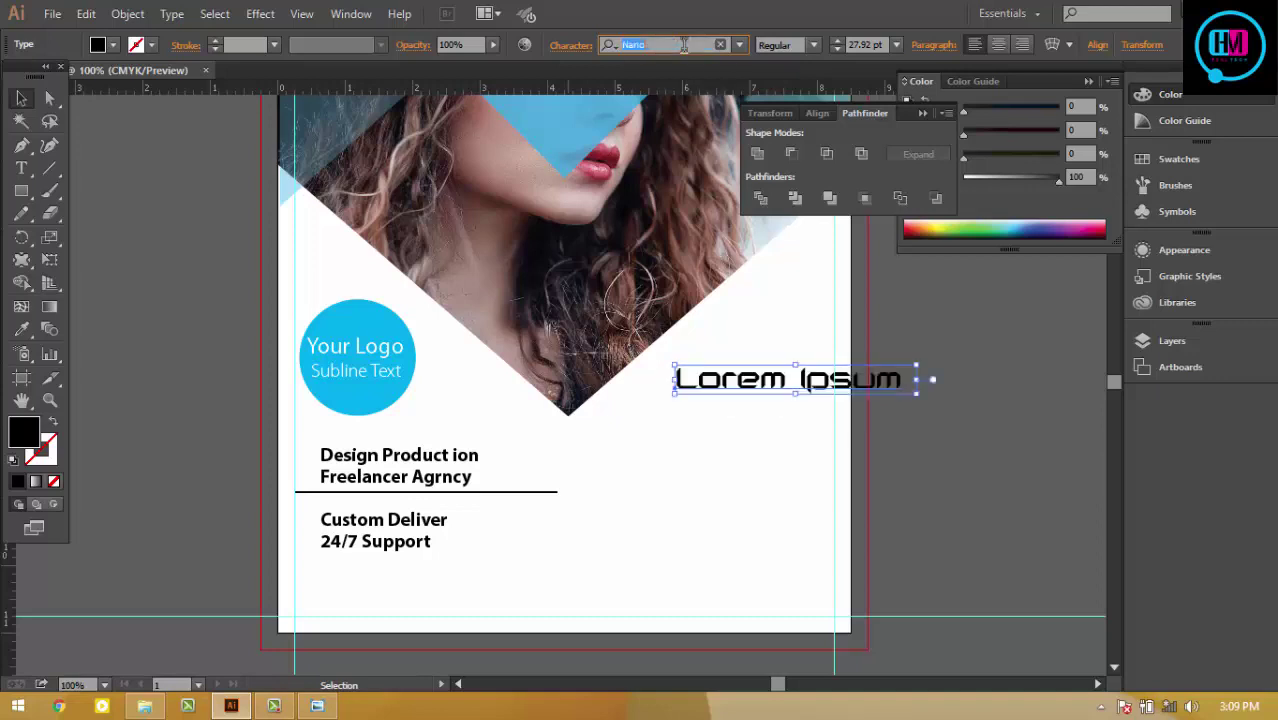
key("Down")
key("Up")
left_click_drag(920, 397, 835, 394)
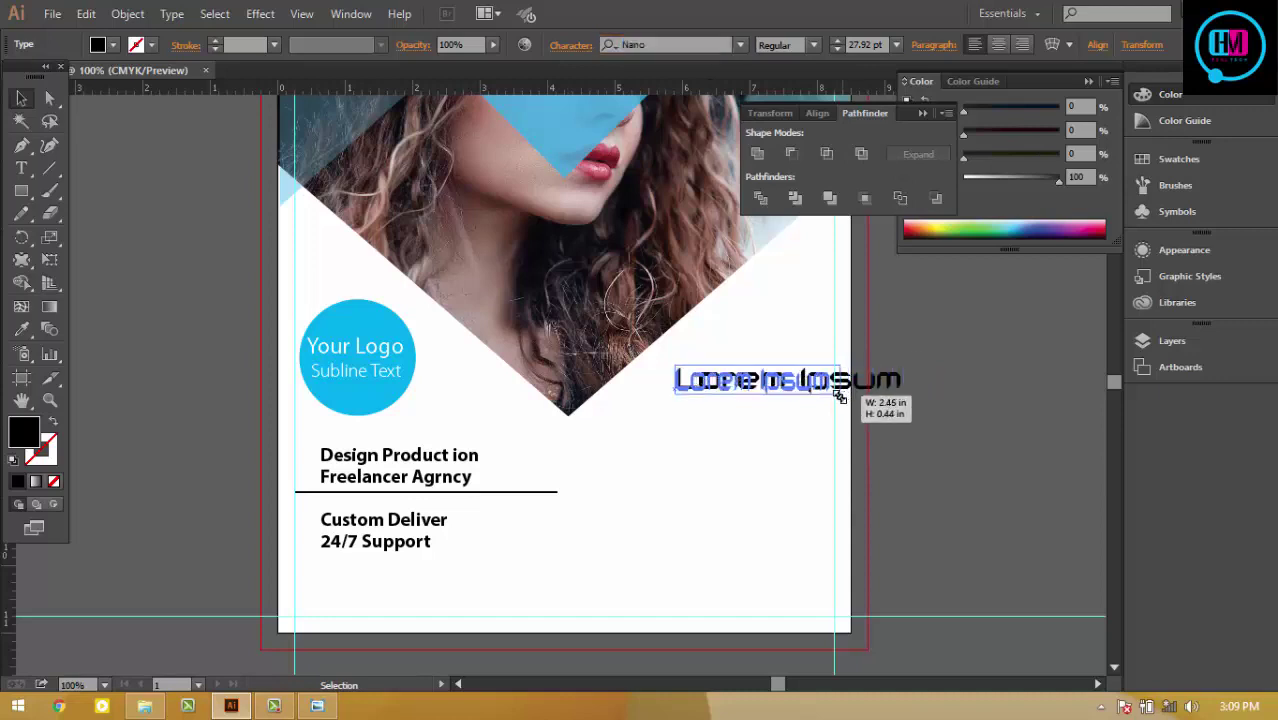
left_click(805, 410)
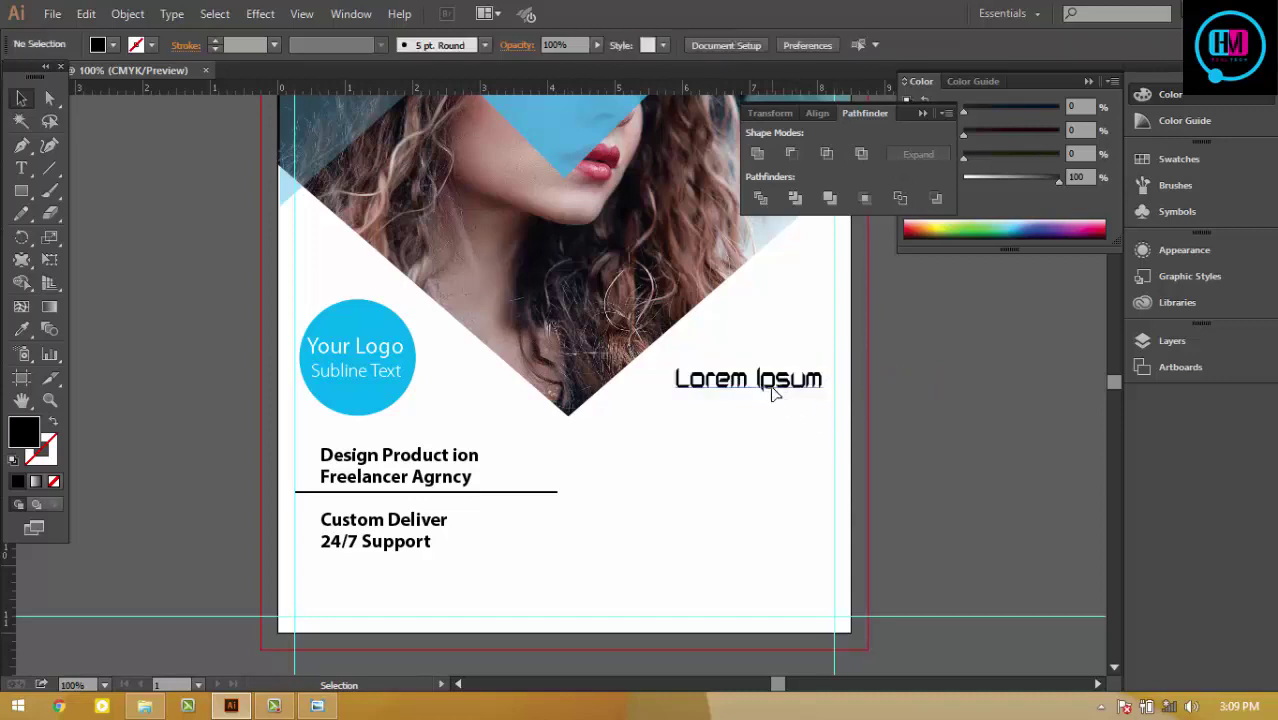
left_click(775, 380)
Step: Browse more fonts on the heading while zooming the page to 150%
left_click(657, 42)
key("Down")
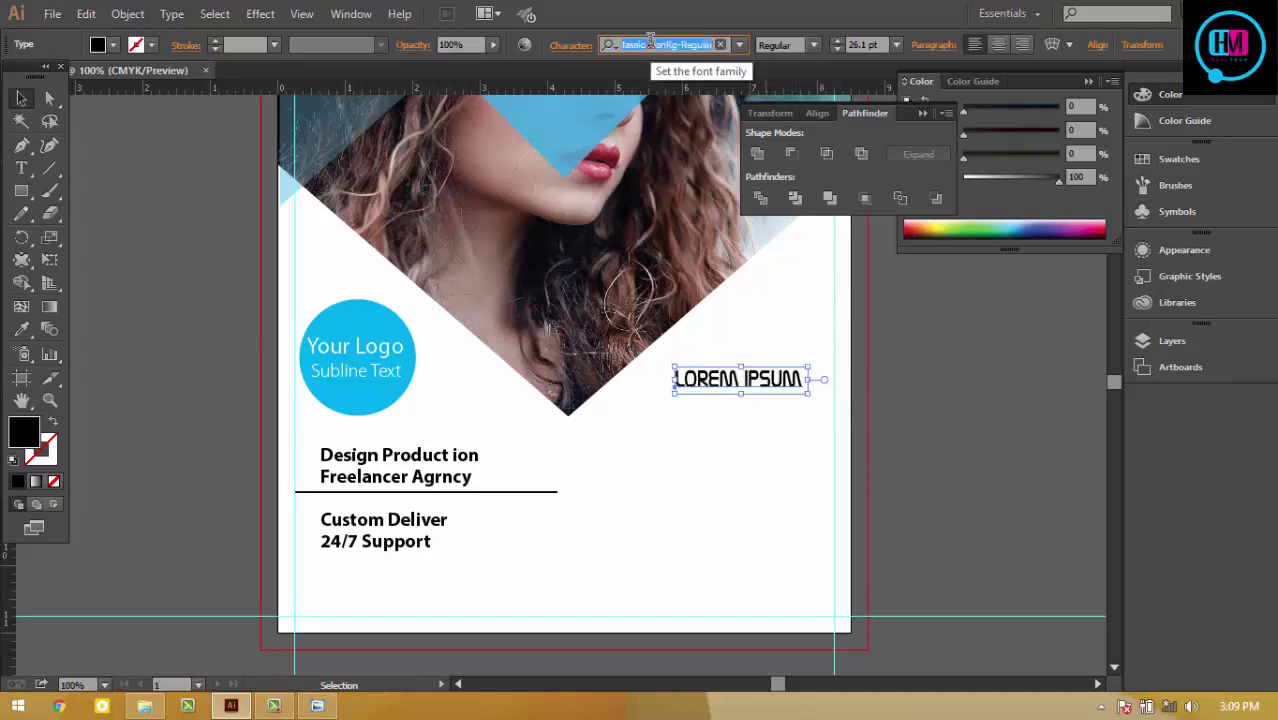
key("Down")
key("Down")
key("Down")
key("Down")
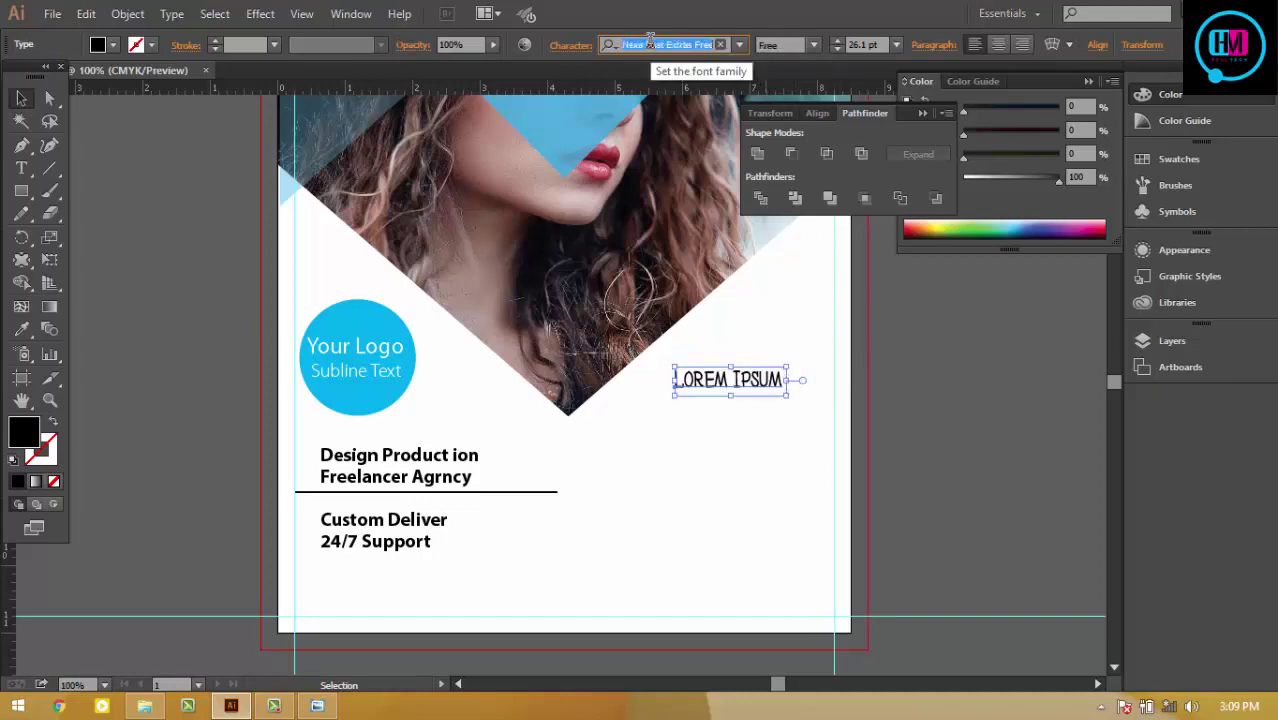
key("Down")
key("Down")
key("Down")
key("Down")
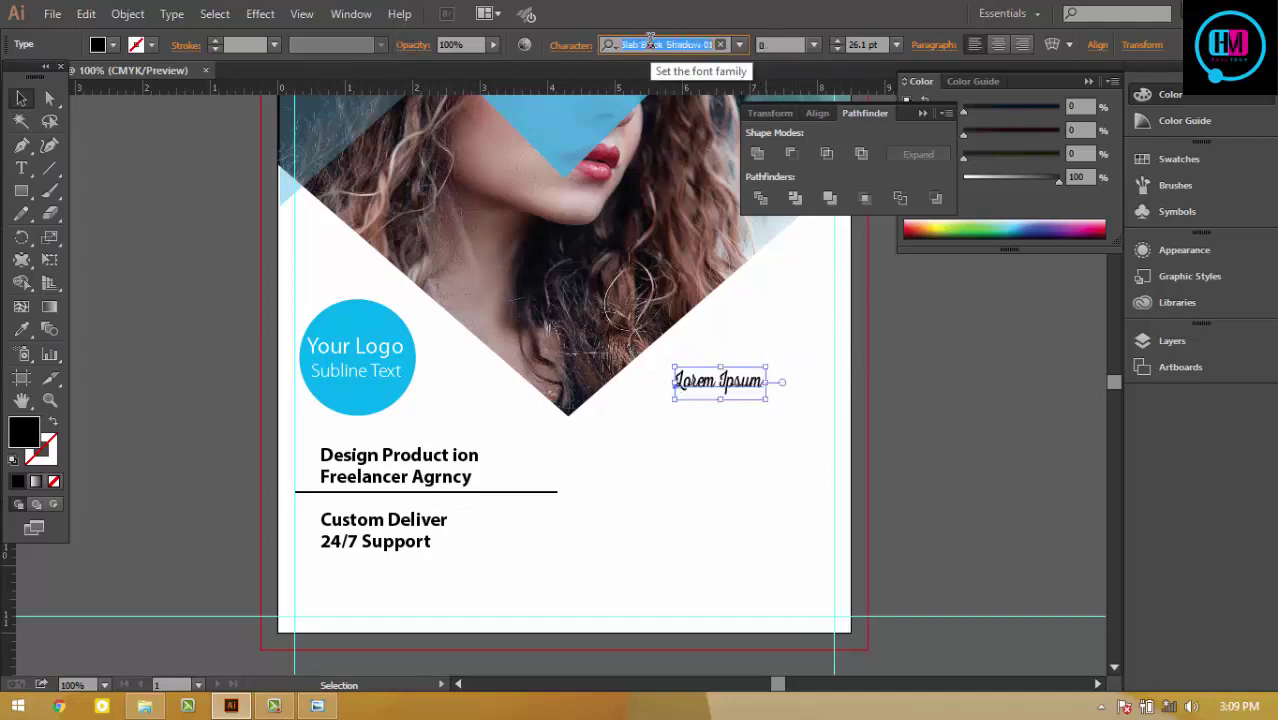
key("Down")
key("Down")
key("Down")
key("Down")
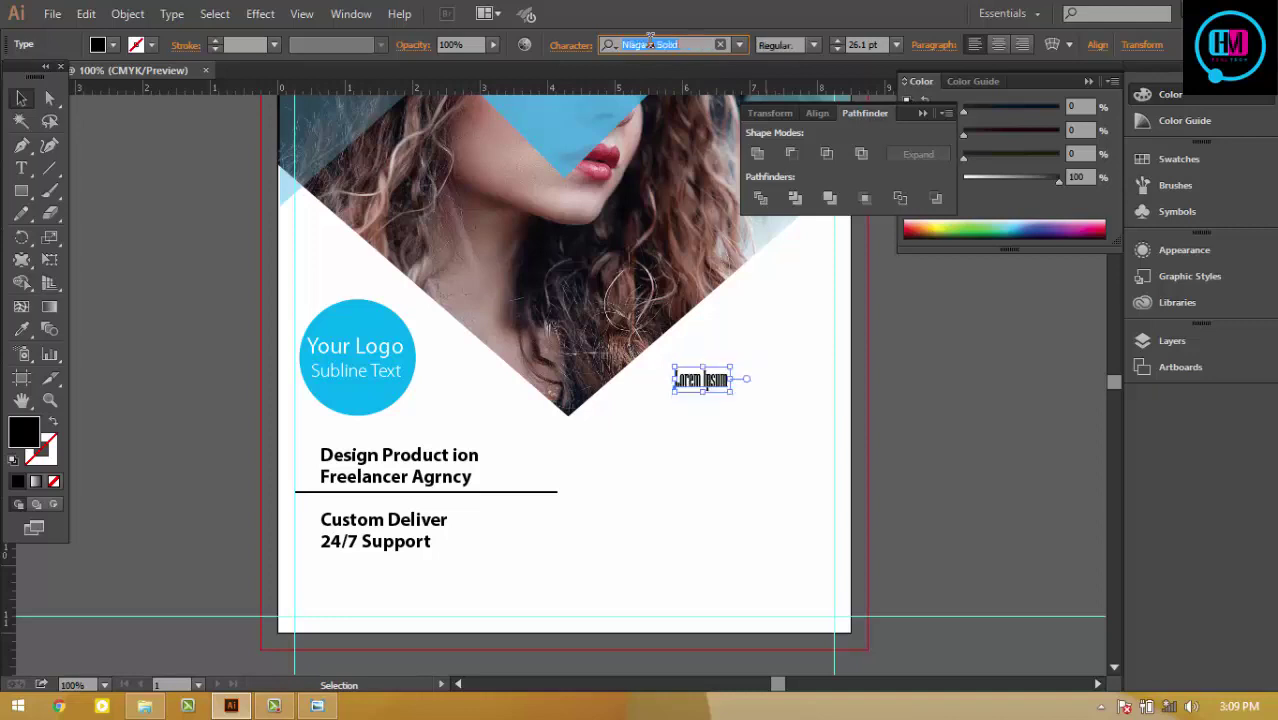
key("Down")
key("ctrl+plus")
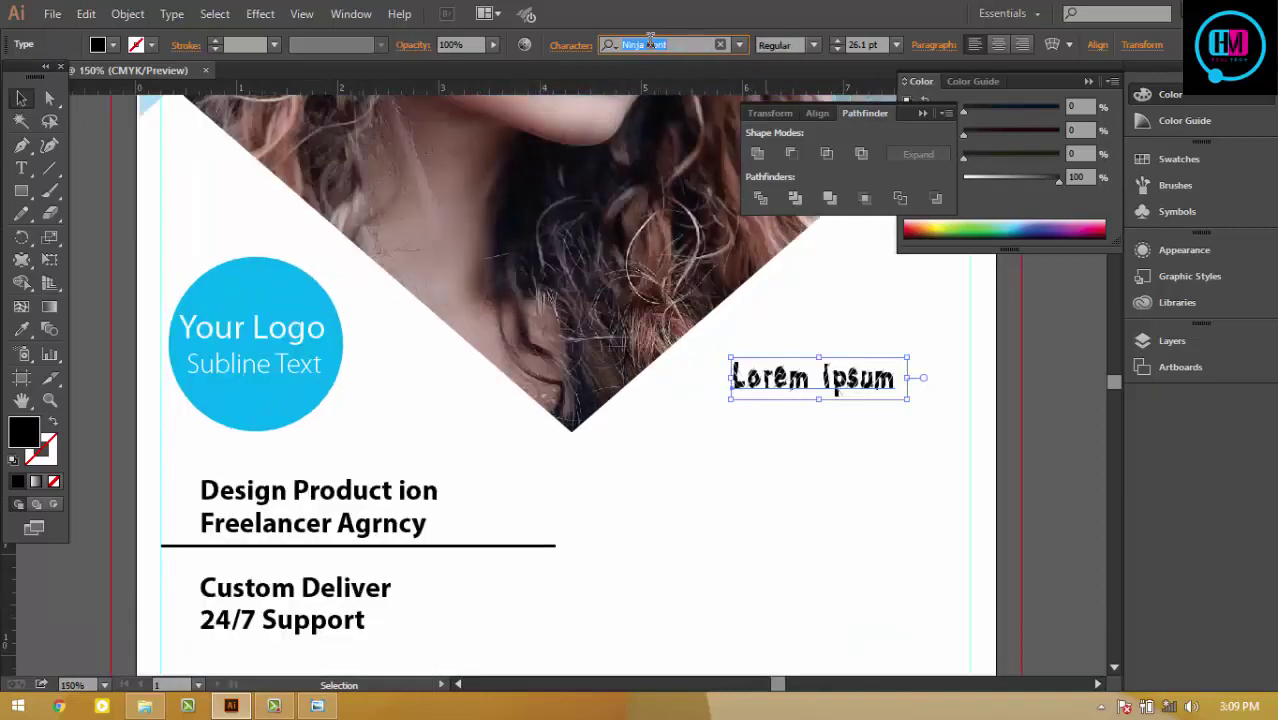
key("Down")
key("Down")
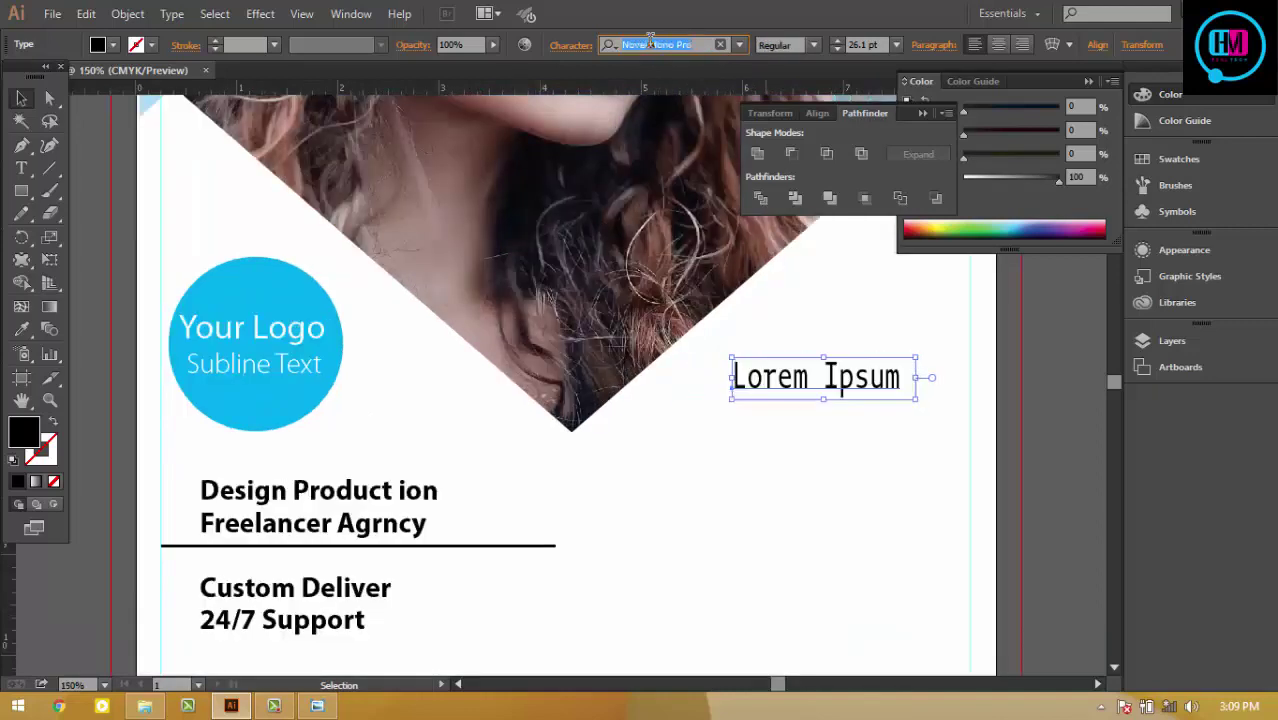
key("Down")
key("Down")
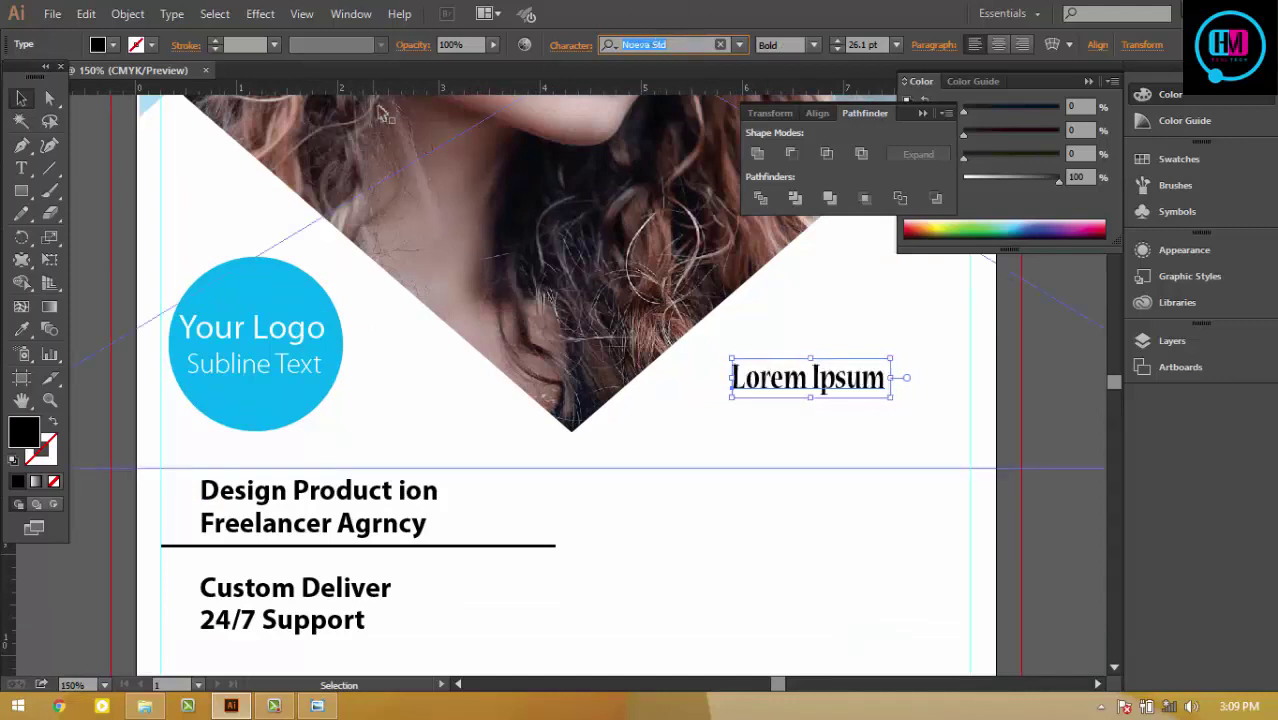
Step: Move the heading right and set it in Nueva Std Bold, then view the reference
left_click(826, 453)
left_click_drag(824, 380, 881, 380)
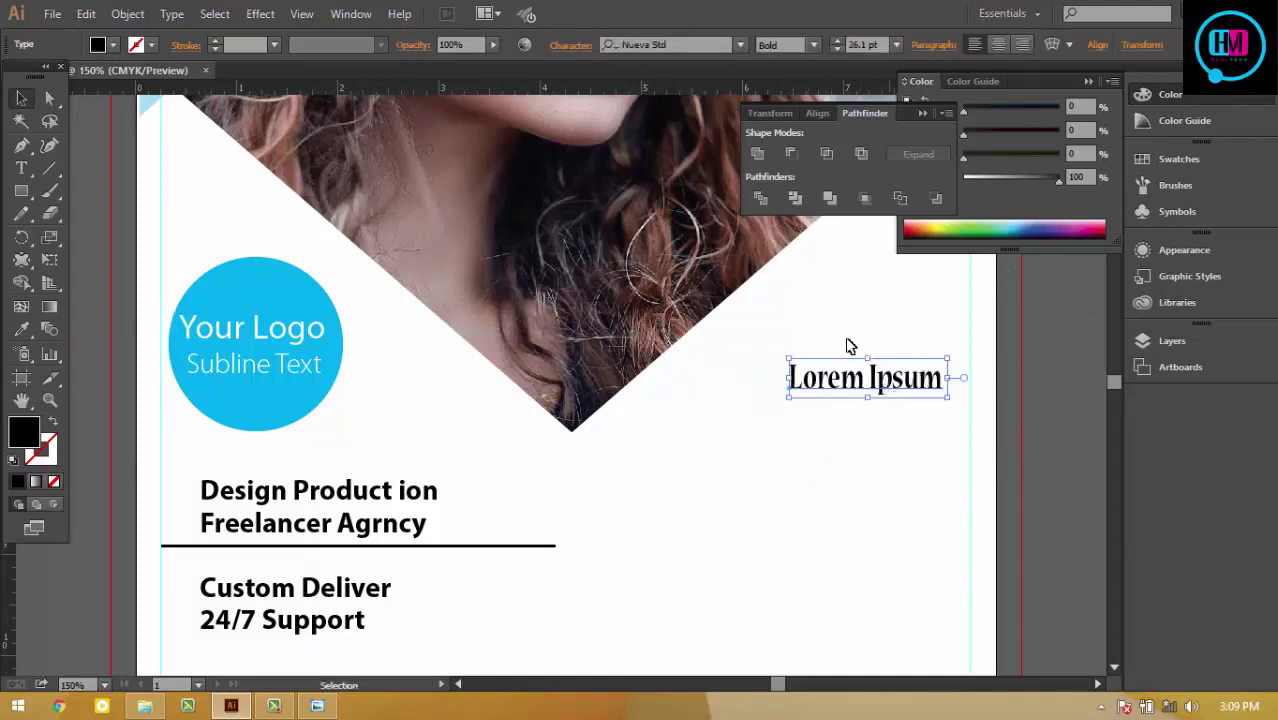
left_click(783, 45)
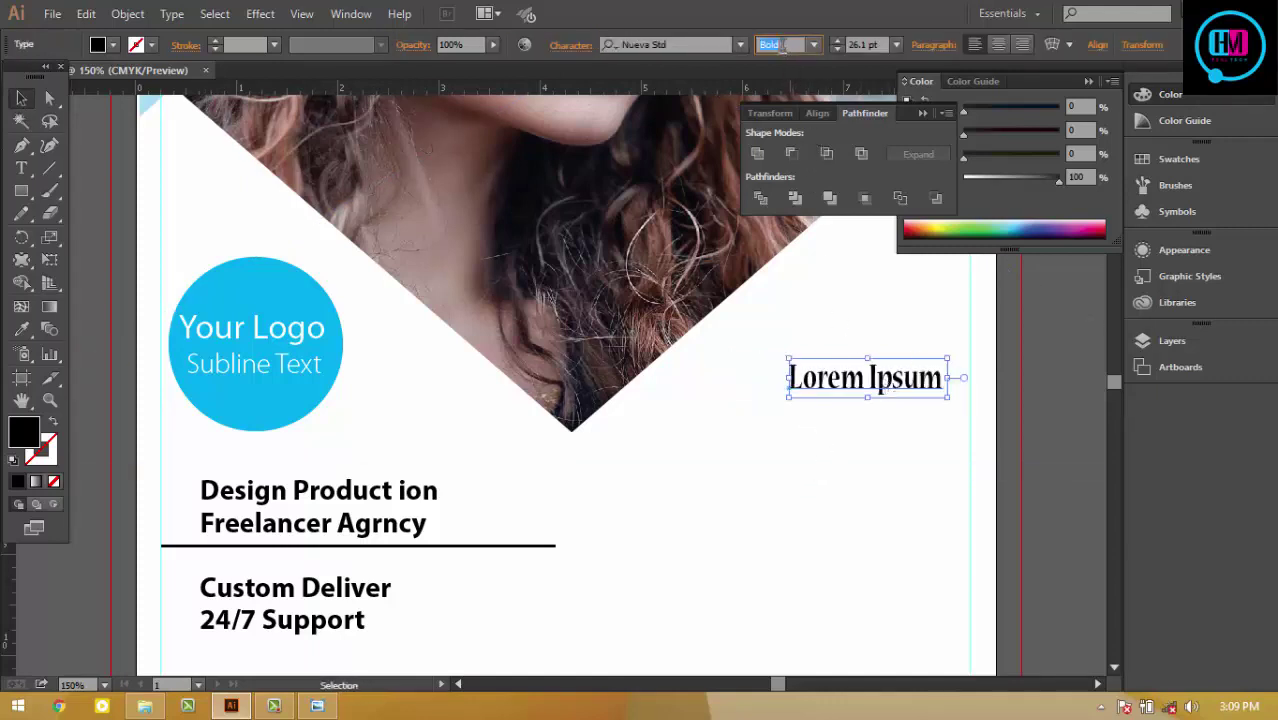
type("Italic")
key("Return")
key("Return")
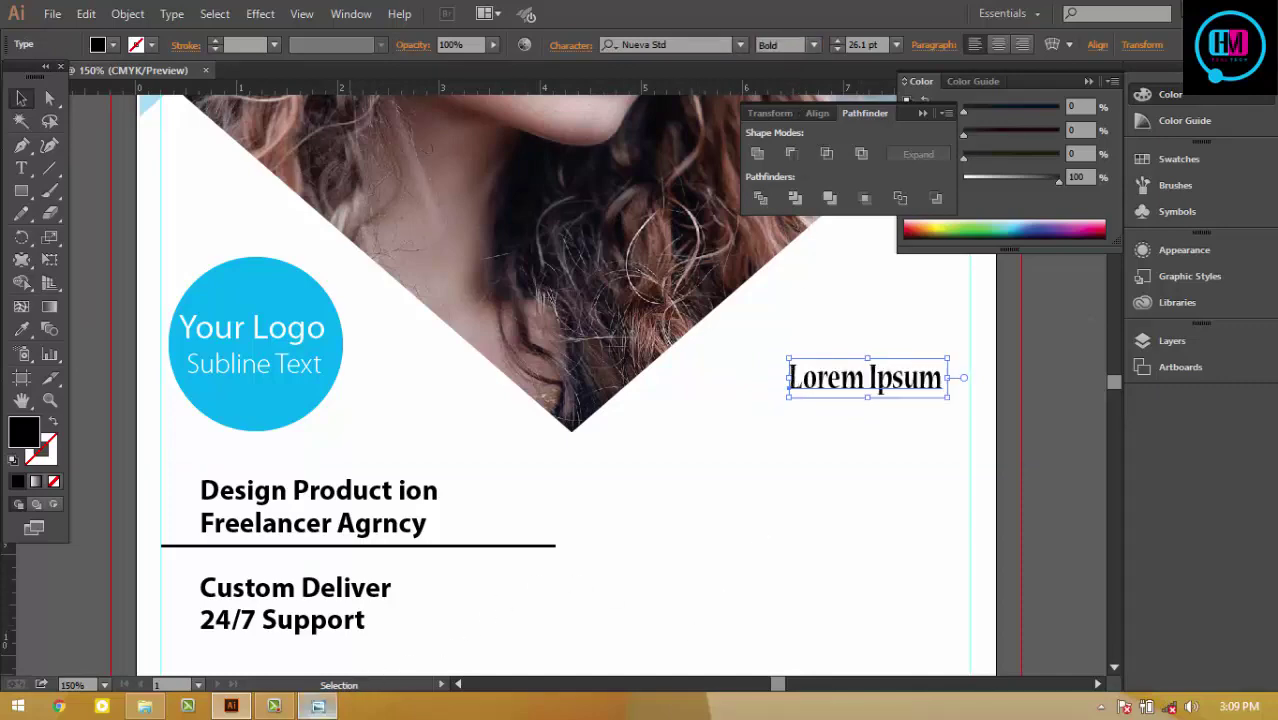
left_click(317, 706)
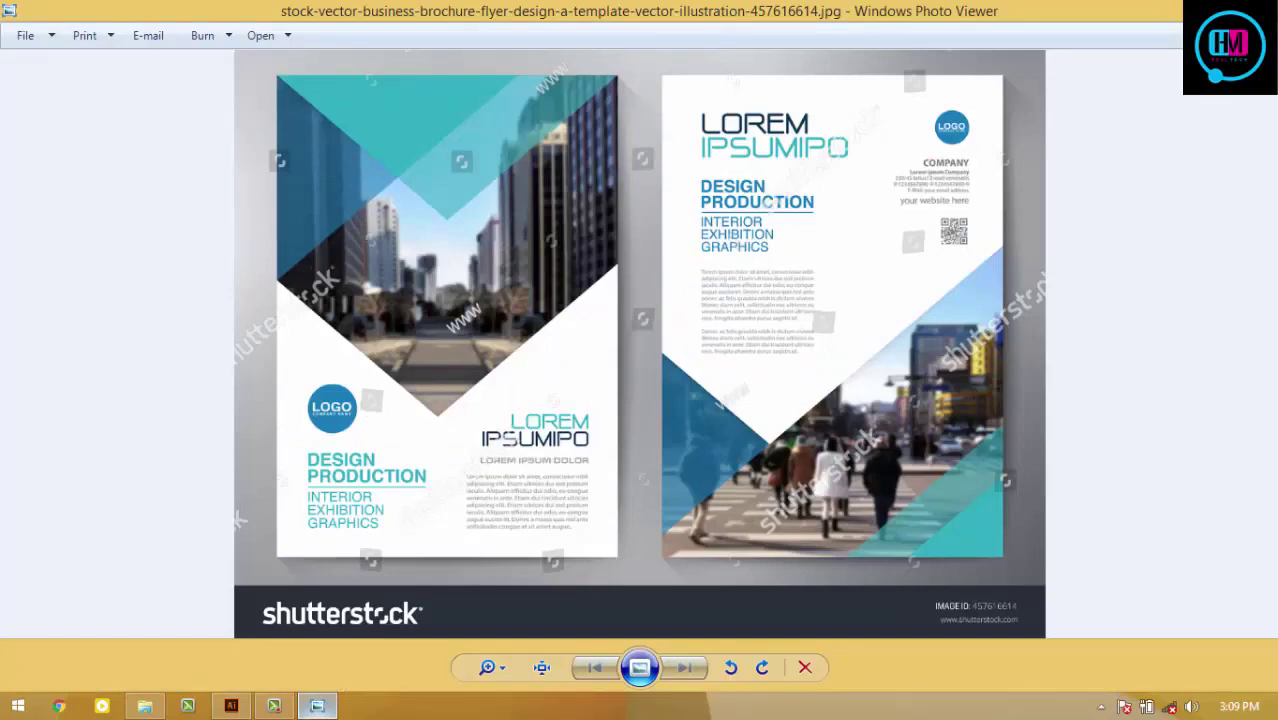
Step: Alt-drag a copy of 'Lorem Ipsum' below it and retype it as 'sumpol'
key("alt+Tab")
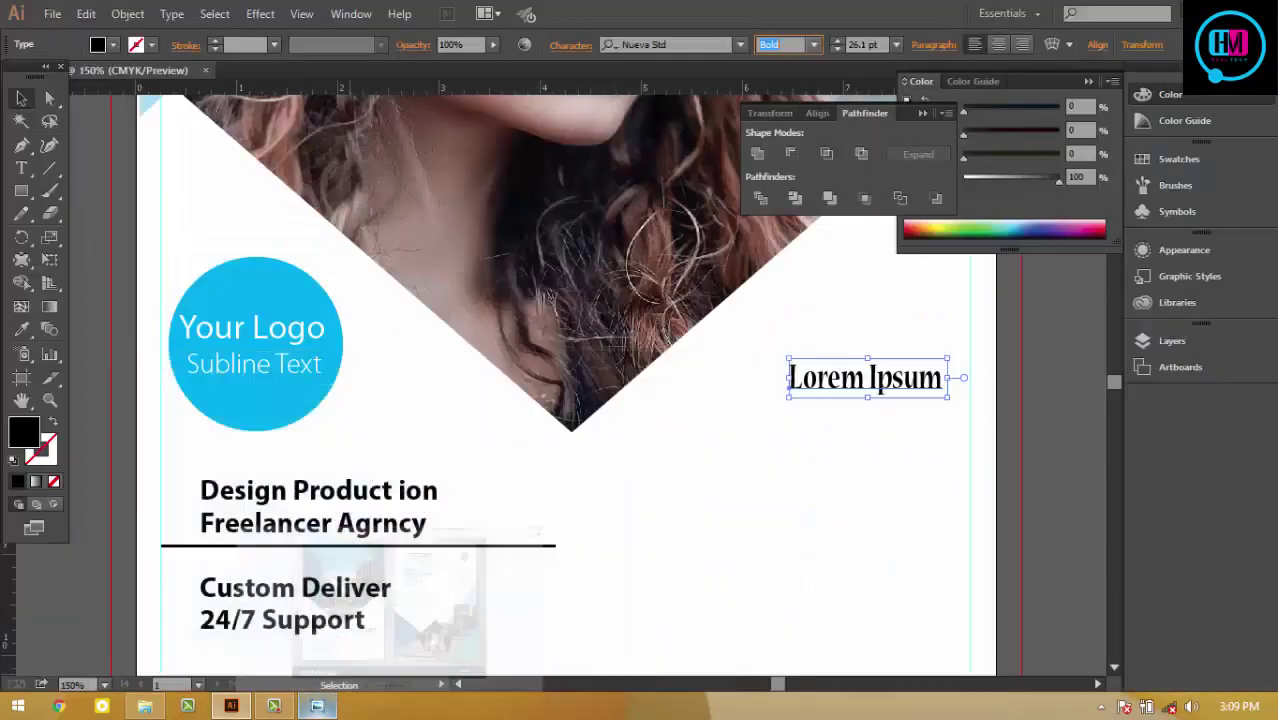
left_click_drag(886, 388, 886, 421)
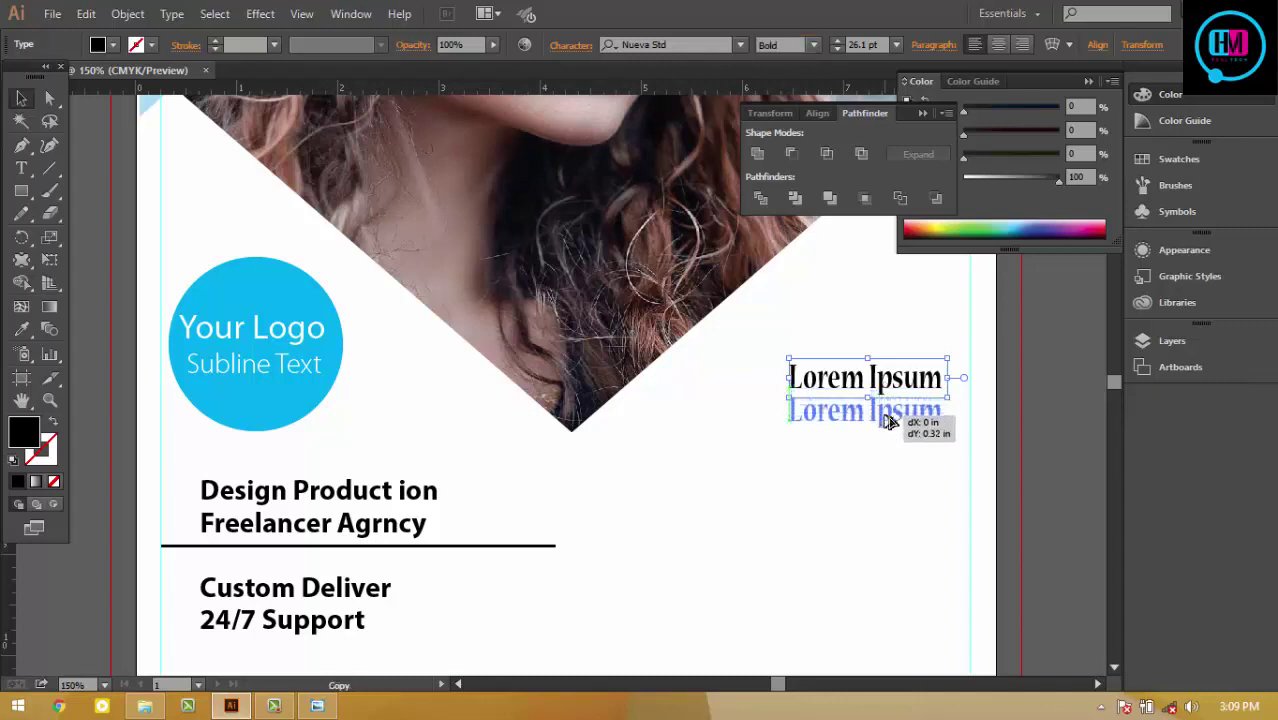
key("t")
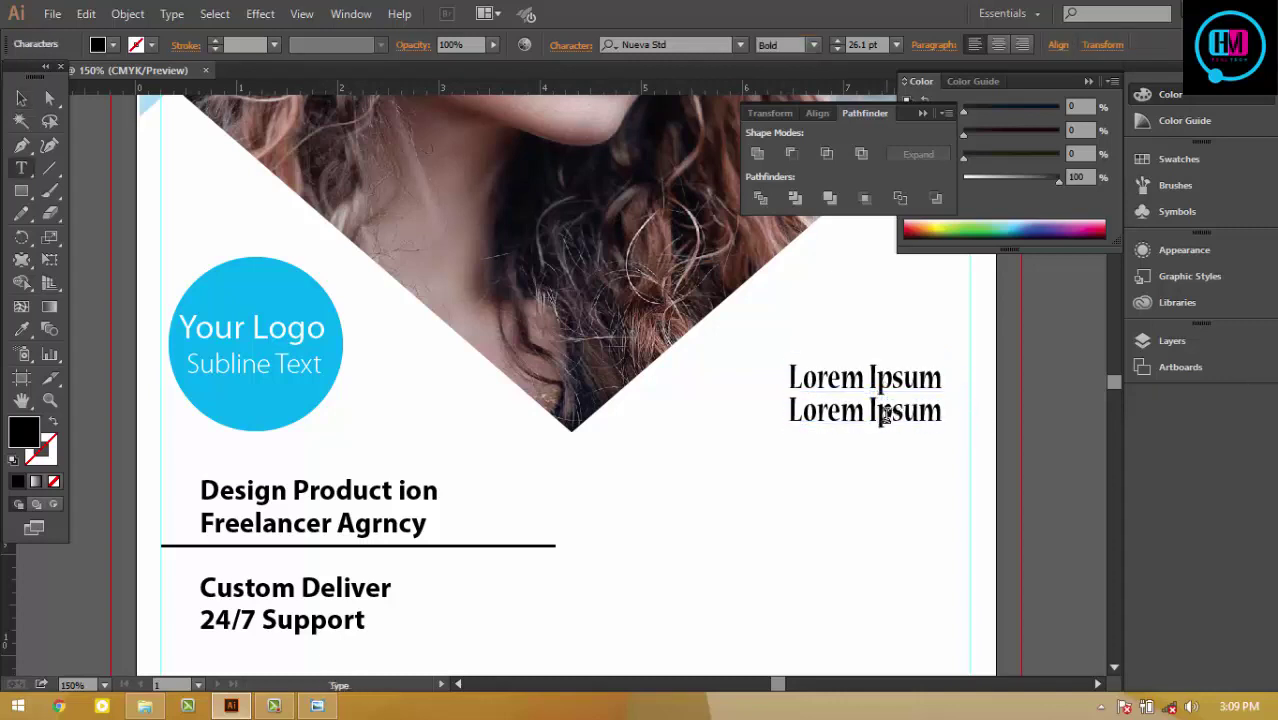
left_click_drag(878, 410, 733, 414)
key("BackSpace")
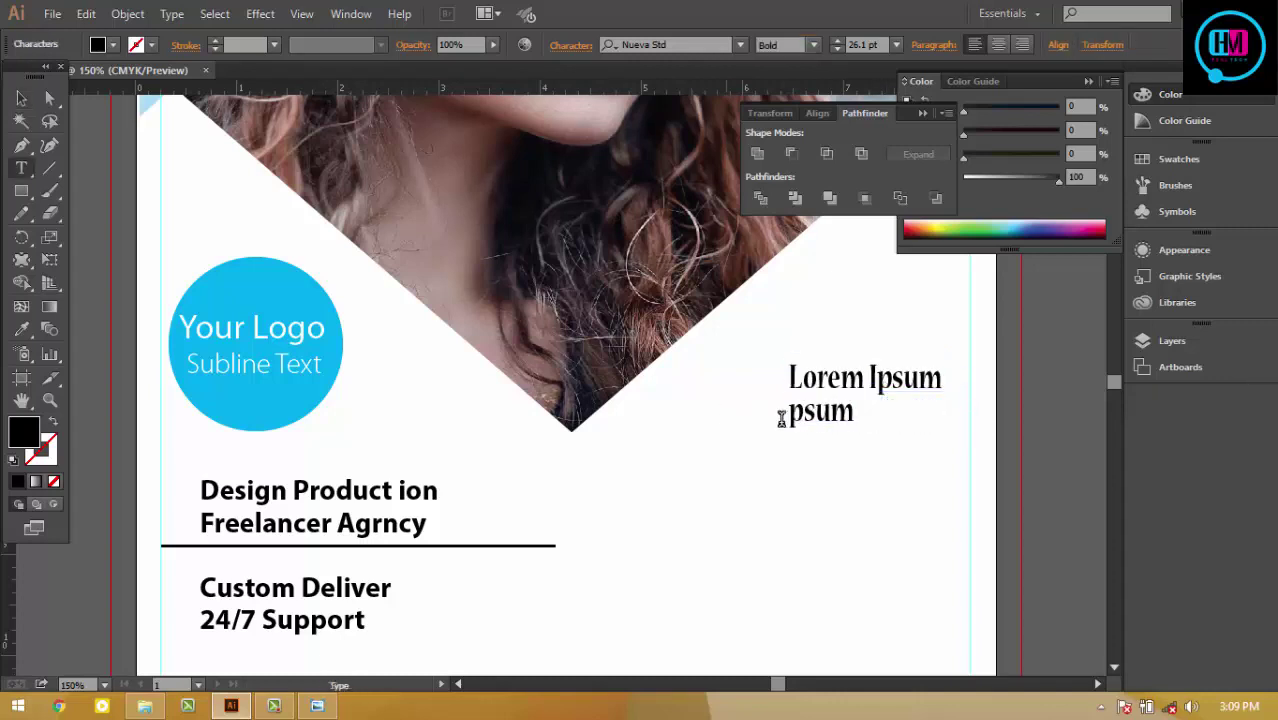
left_click(853, 410)
type("pol")
left_click(797, 410)
key("BackSpace")
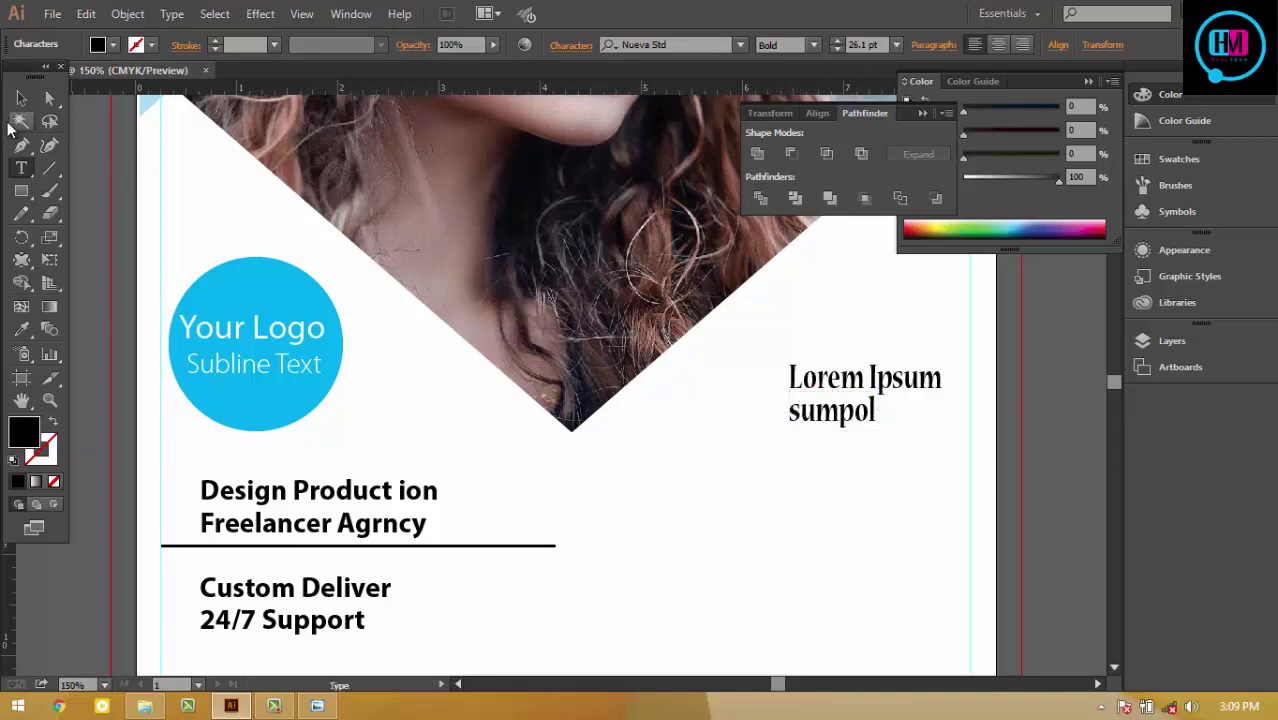
left_click(21, 98)
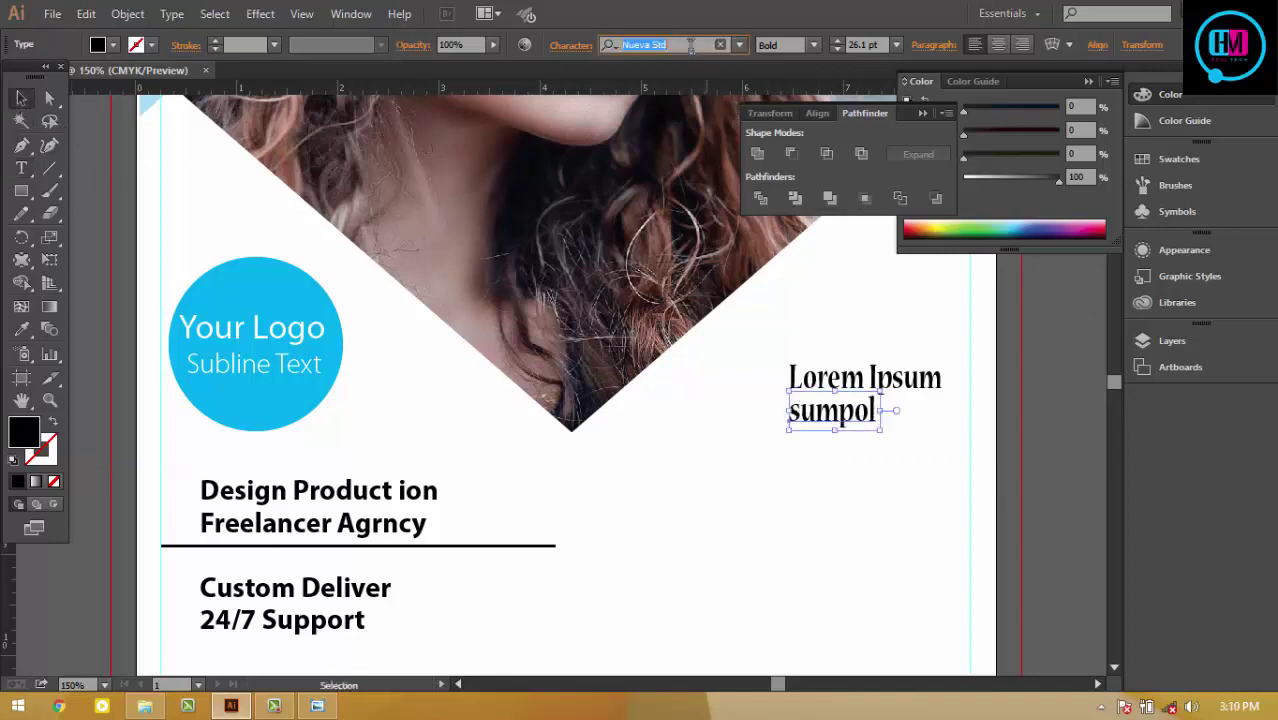
Step: Set 'sumpol' in OldCentury and enlarge it to about 32.6 pt
left_click(690, 46)
key("Down")
key("Down")
key("Down")
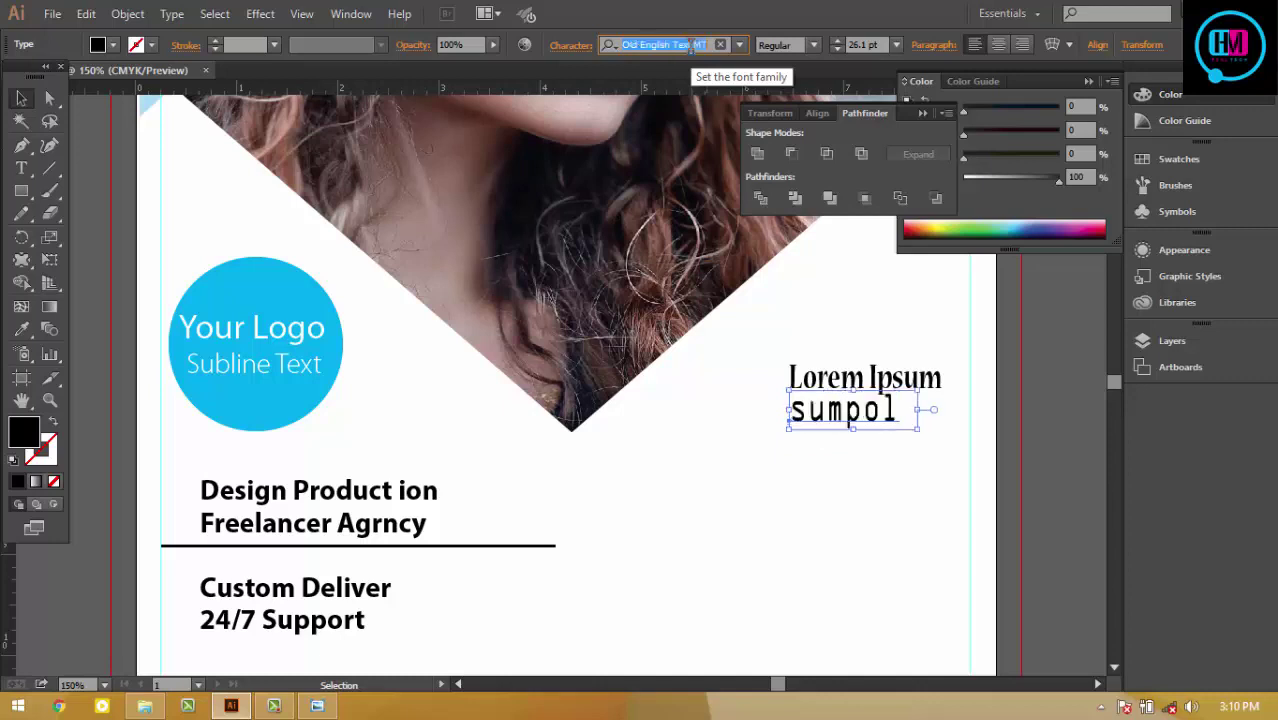
key("Down")
key("Down")
key("Down")
key("Down")
key("Down")
key("Down")
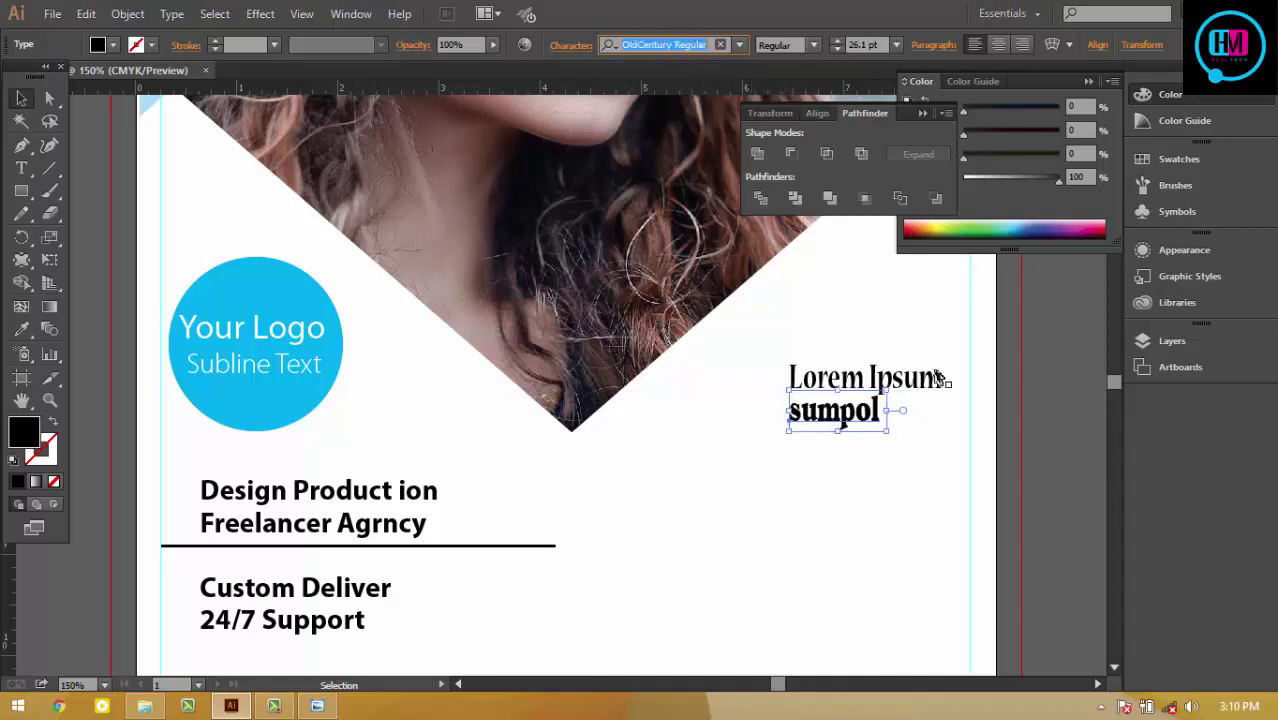
left_click_drag(896, 436, 961, 442)
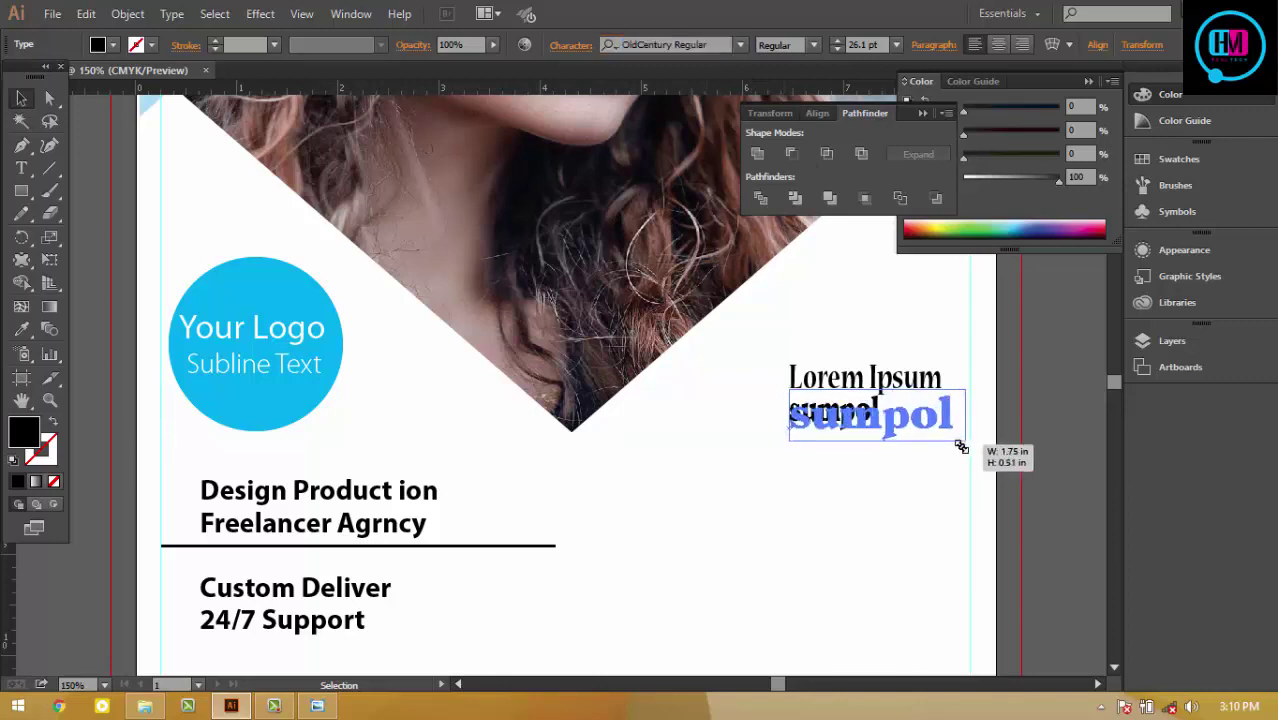
left_click(925, 550)
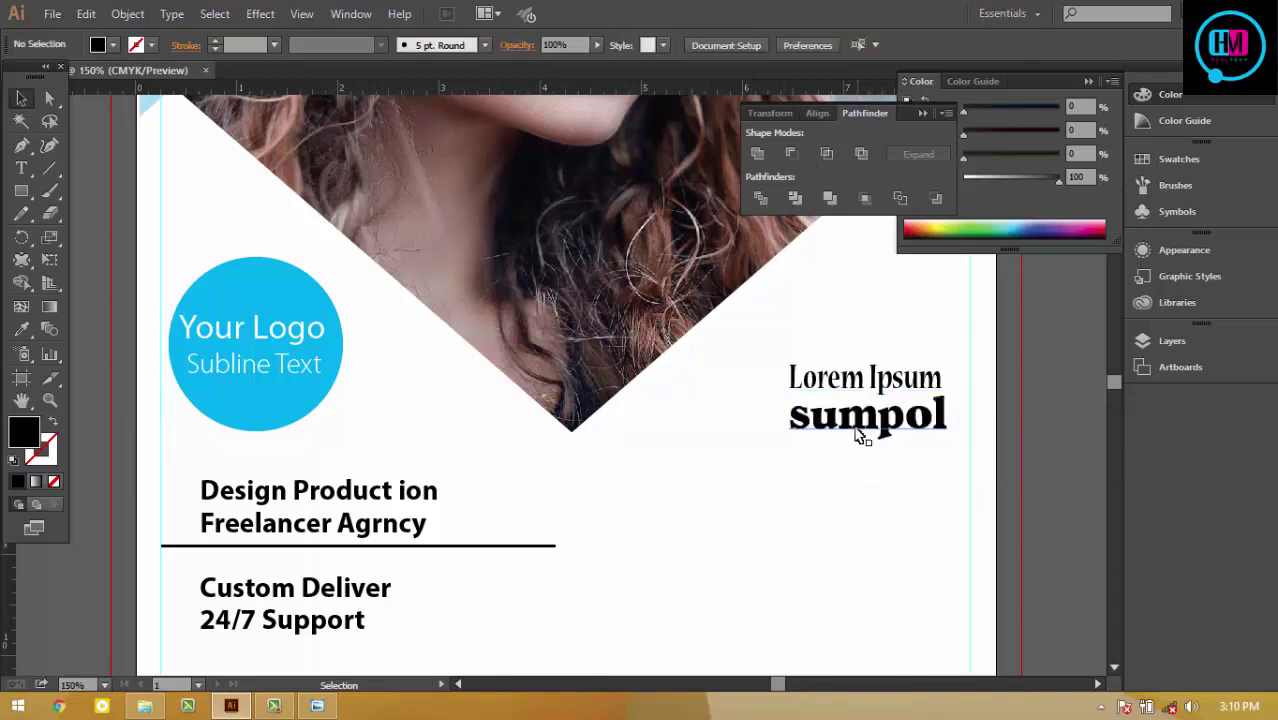
left_click(318, 706)
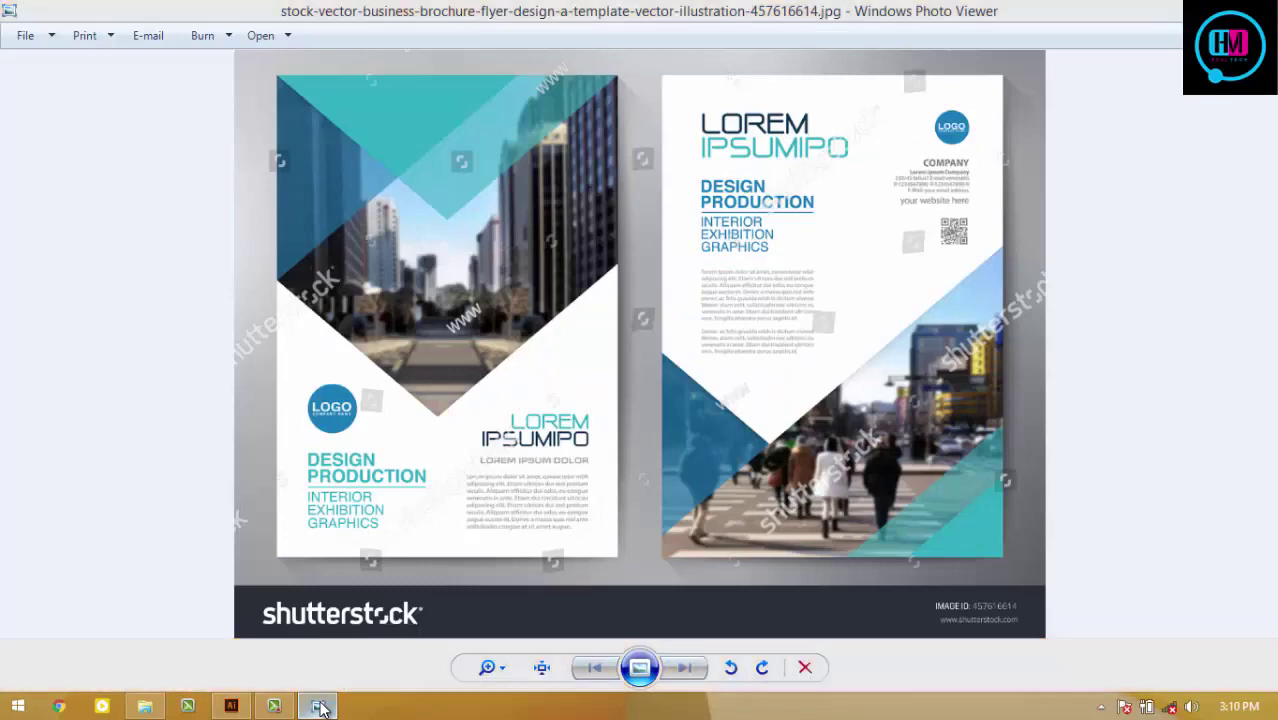
left_click(318, 706)
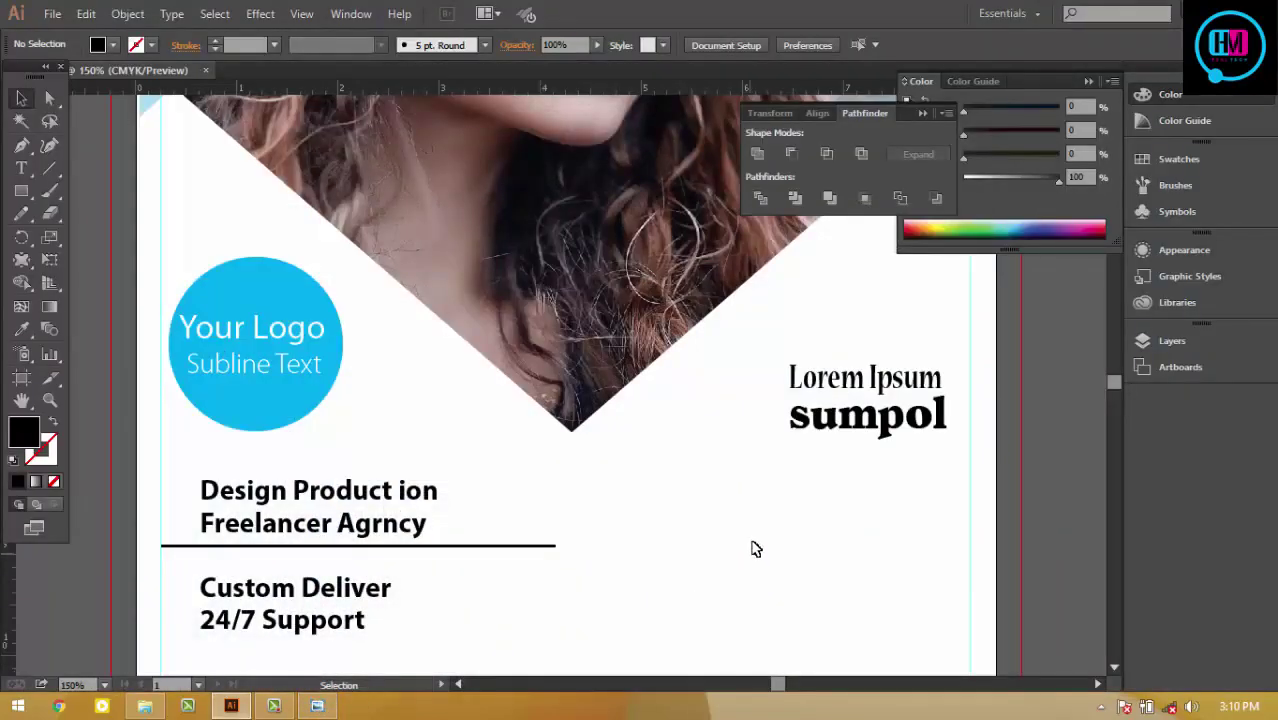
Step: Copy 'Lorem Ipsum' below 'sumpol', retype it as 'Lorem Colour', and move it directly underneath
left_click_drag(810, 380, 826, 524)
key("t")
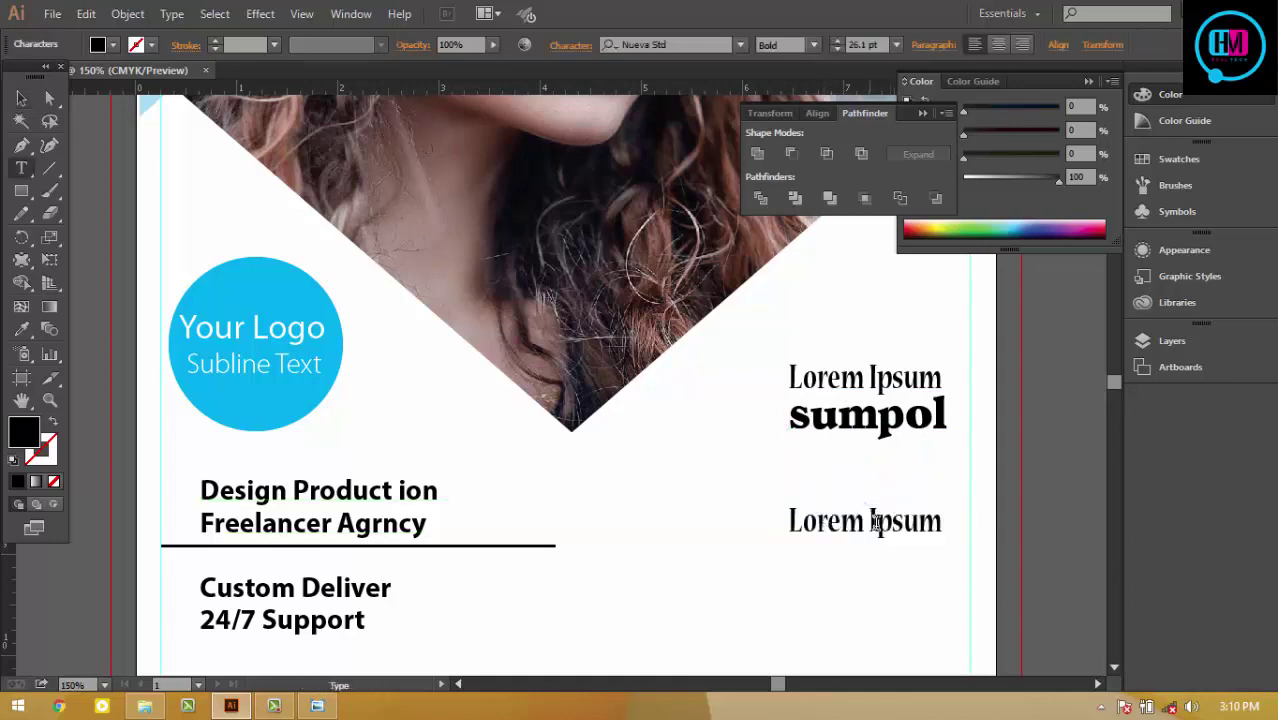
triple_click(874, 521)
left_click(900, 525)
left_click_drag(873, 521, 1039, 536)
type("Col")
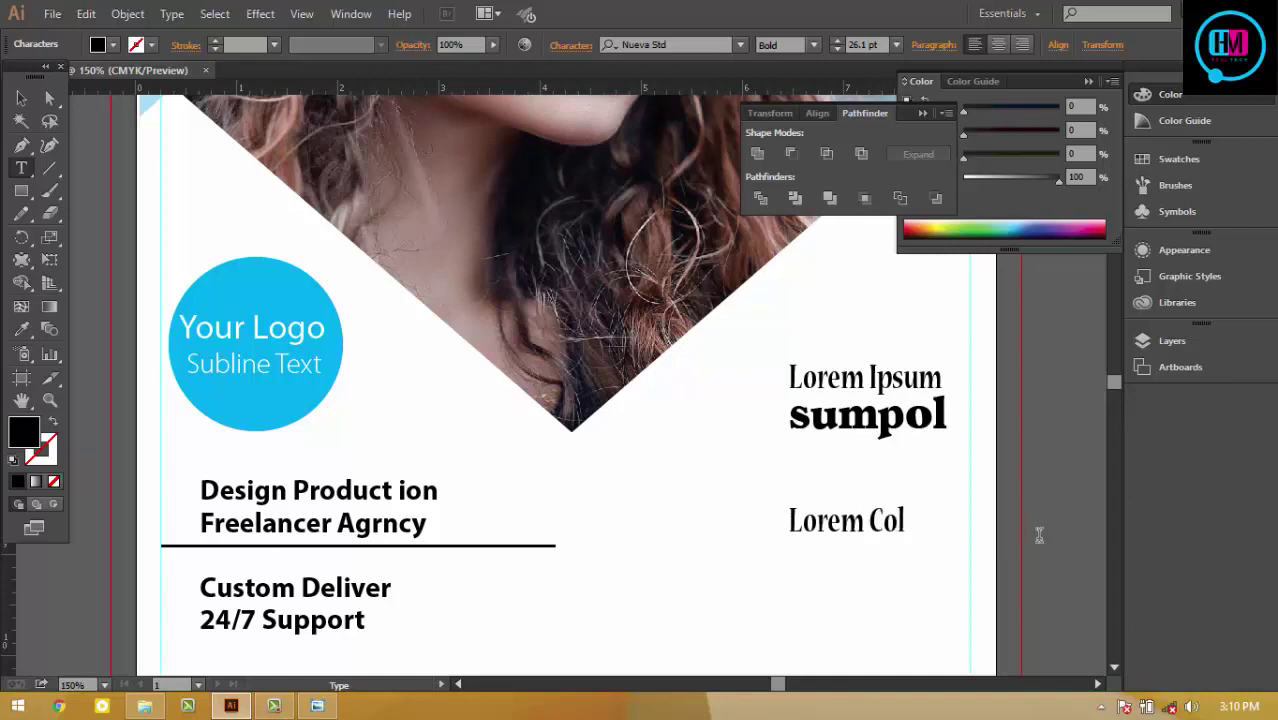
type("our")
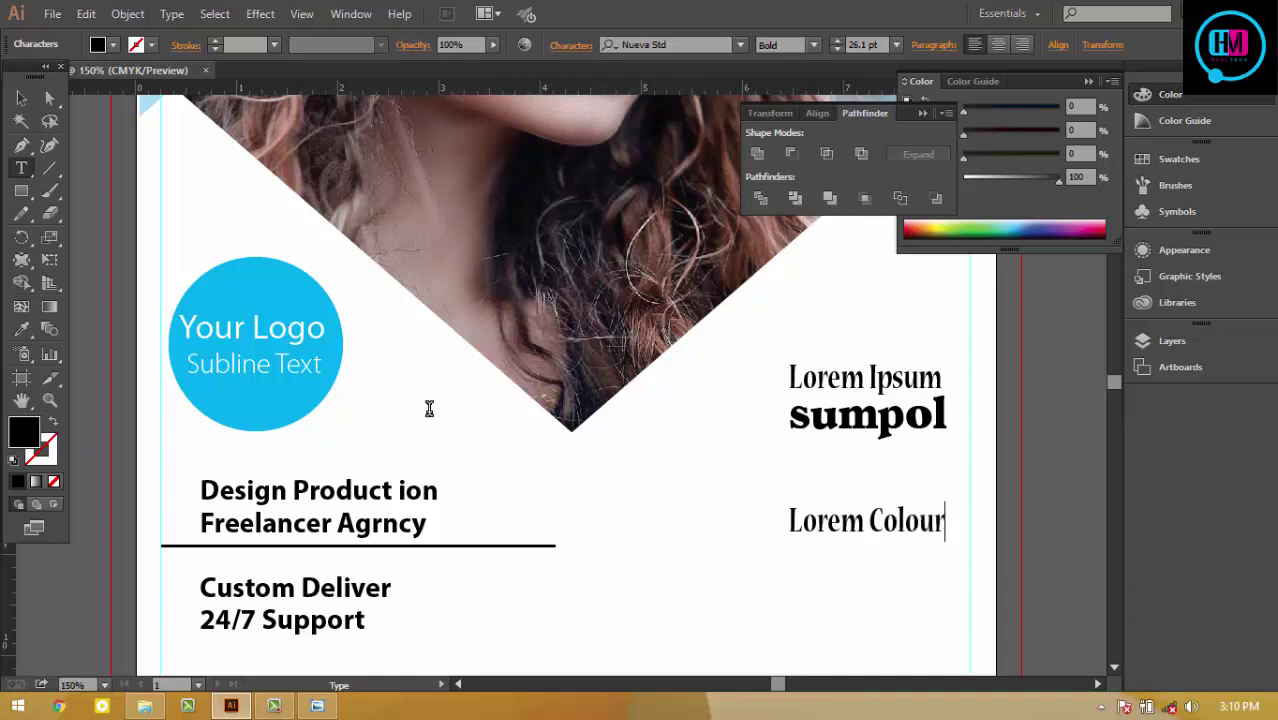
left_click(21, 97)
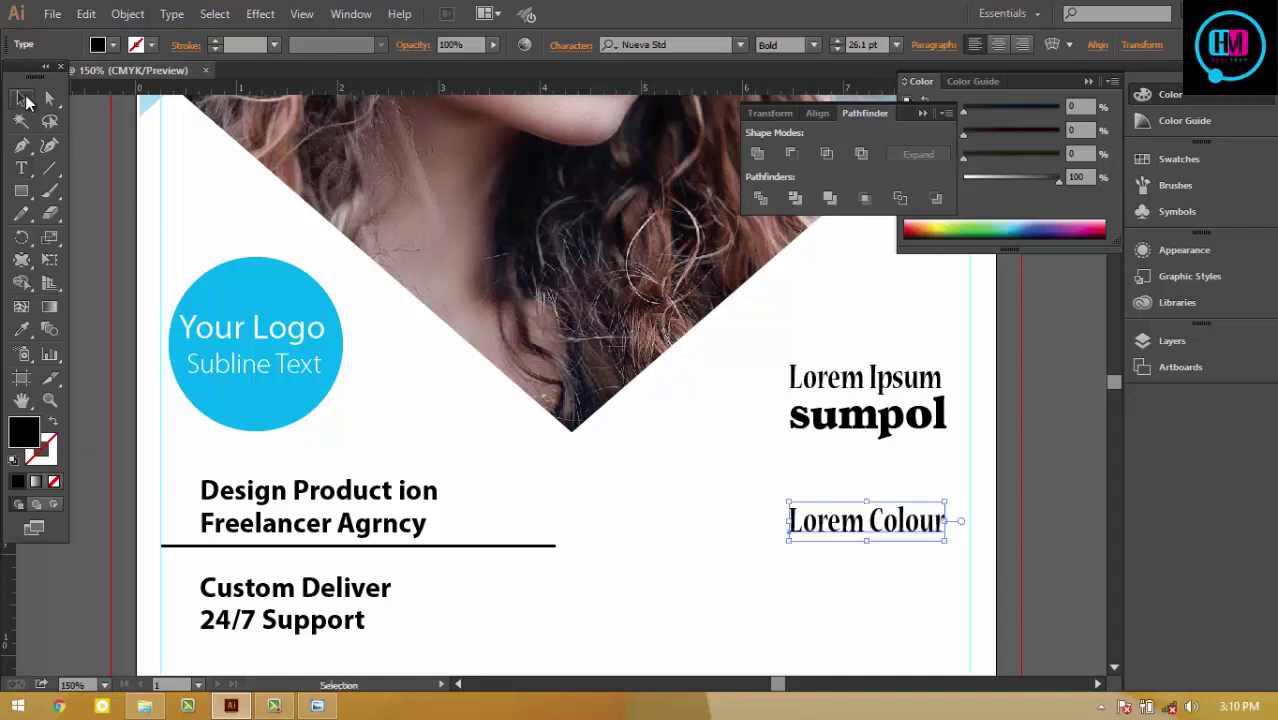
left_click(328, 712)
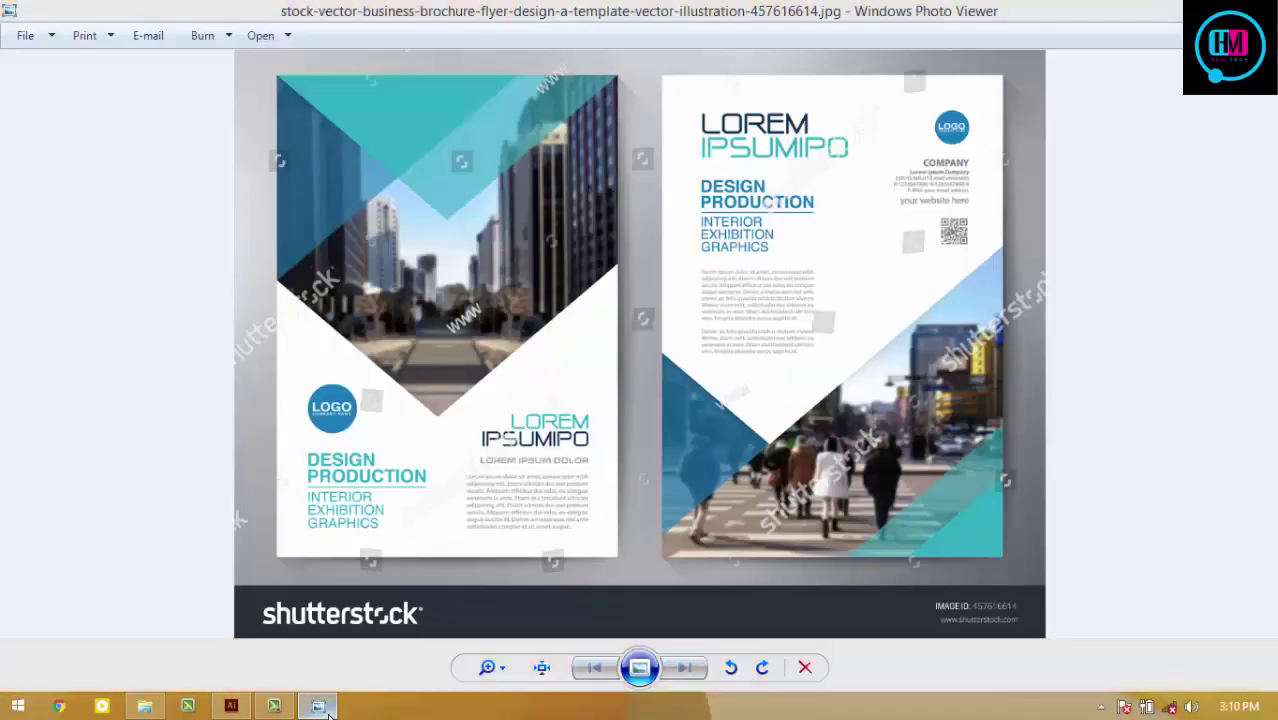
left_click(328, 712)
left_click_drag(895, 537, 889, 500)
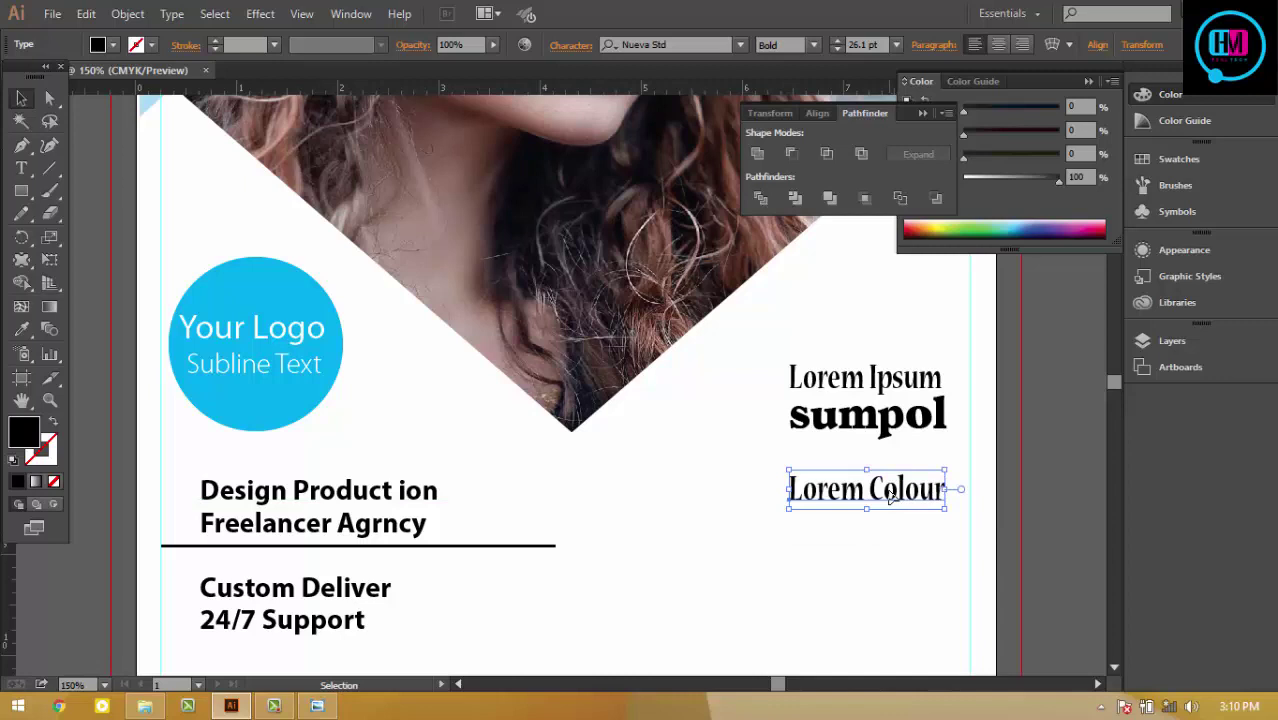
Step: Move 'Lorem Colour', delete a copy, and undo an accidental text replacement
mouse_move(890, 510)
left_mouse_down()
mouse_move(758, 550)
mouse_move(926, 548)
left_mouse_up()
key("Delete")
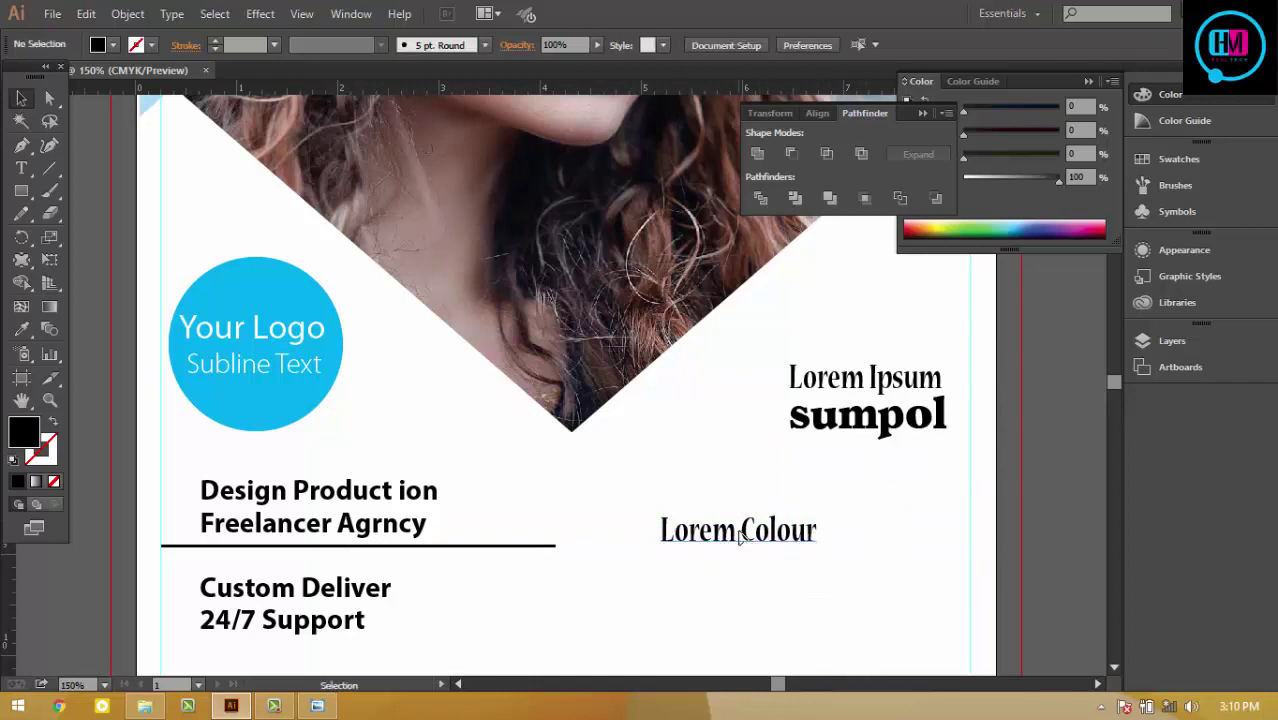
double_click(740, 537)
key("ctrl+a")
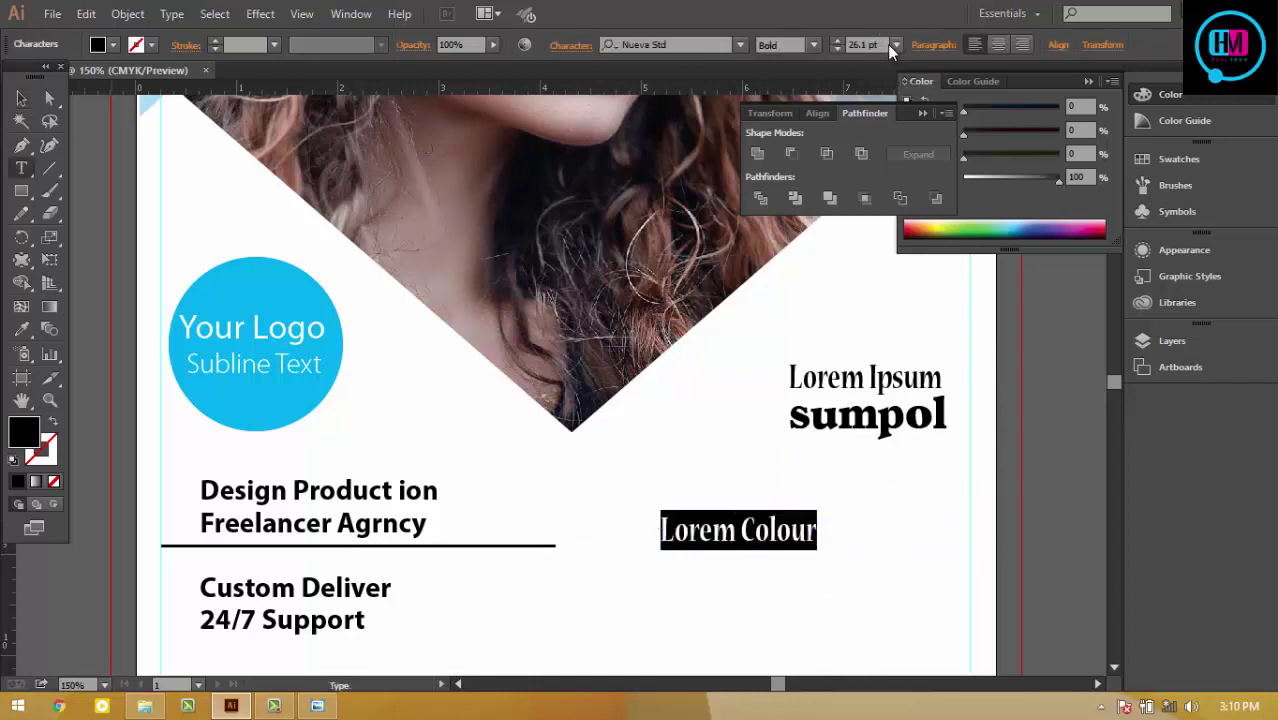
left_click(890, 46)
left_click(873, 44)
type("20")
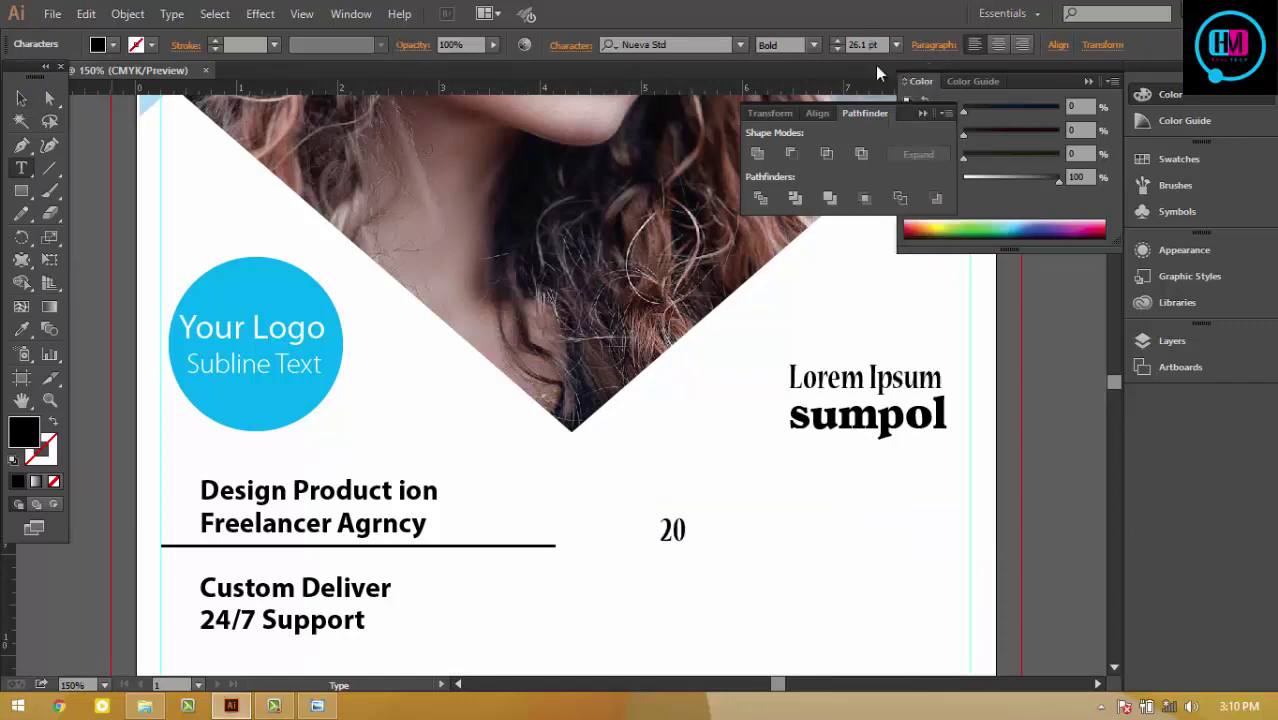
key("ctrl+z")
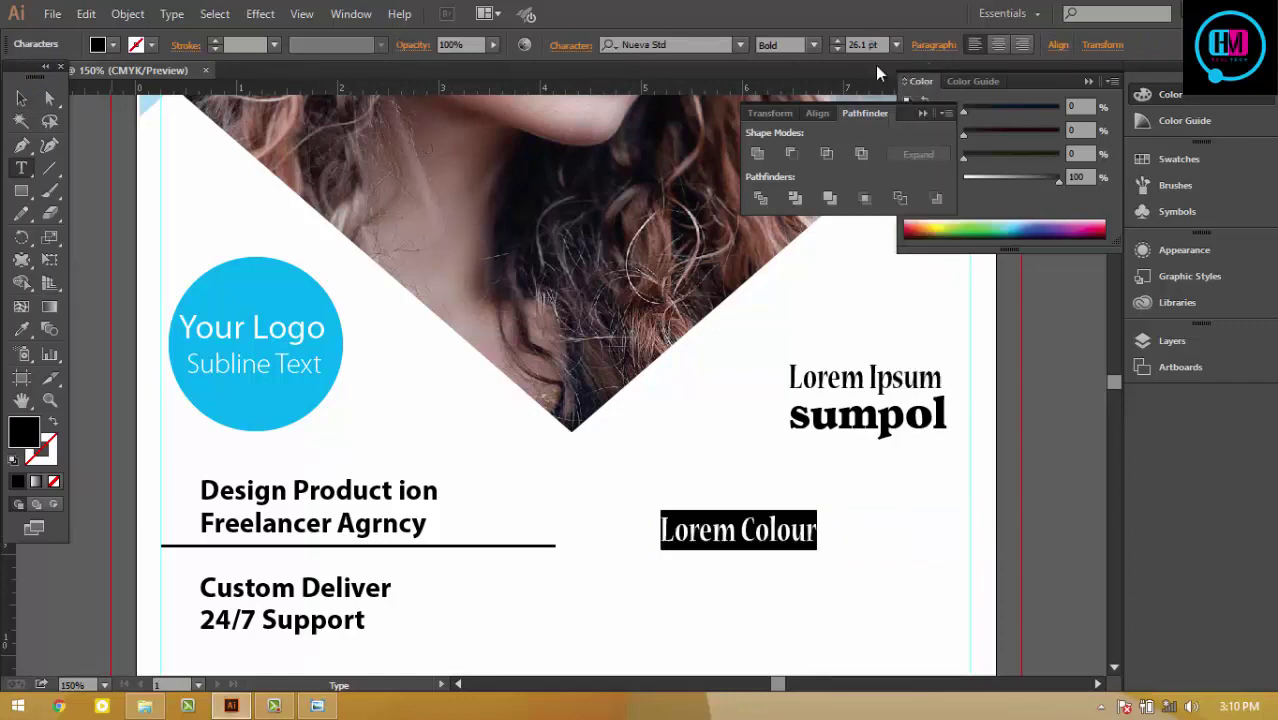
key("ctrl+z")
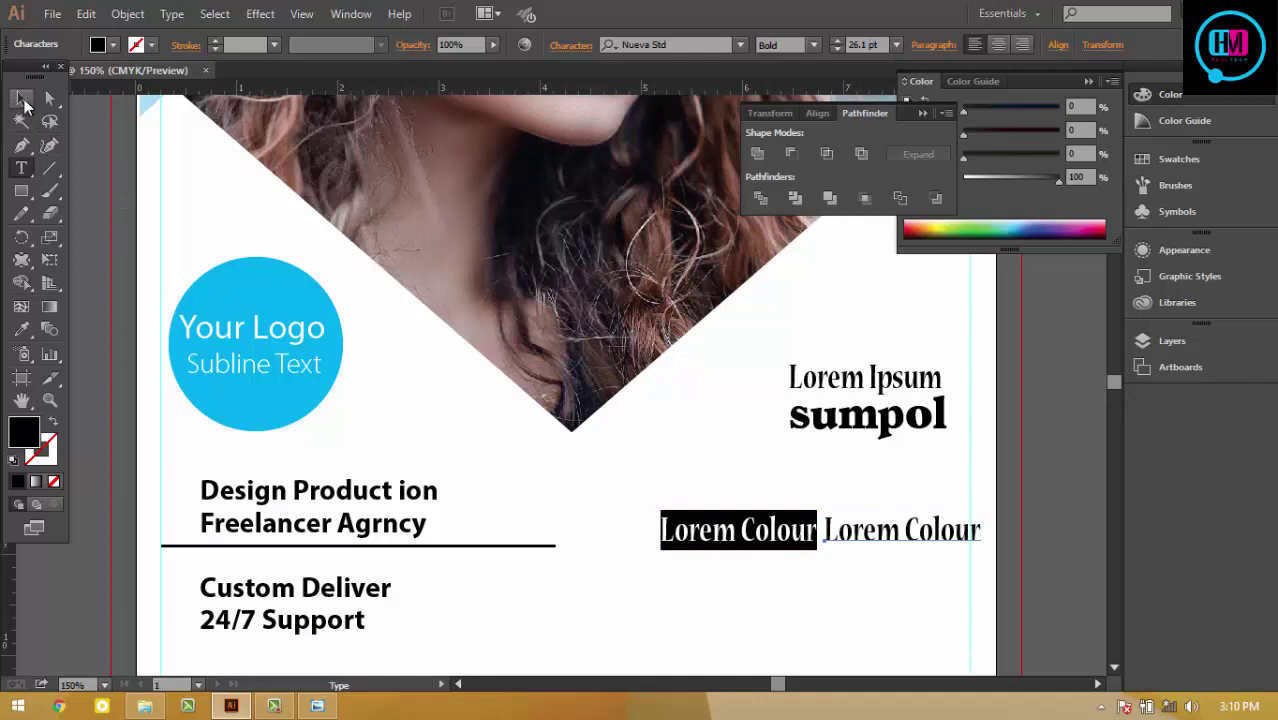
Step: Delete the extra 'Lorem Colour' copy and set the remaining one to 20 pt
left_click(21, 98)
left_click(897, 548)
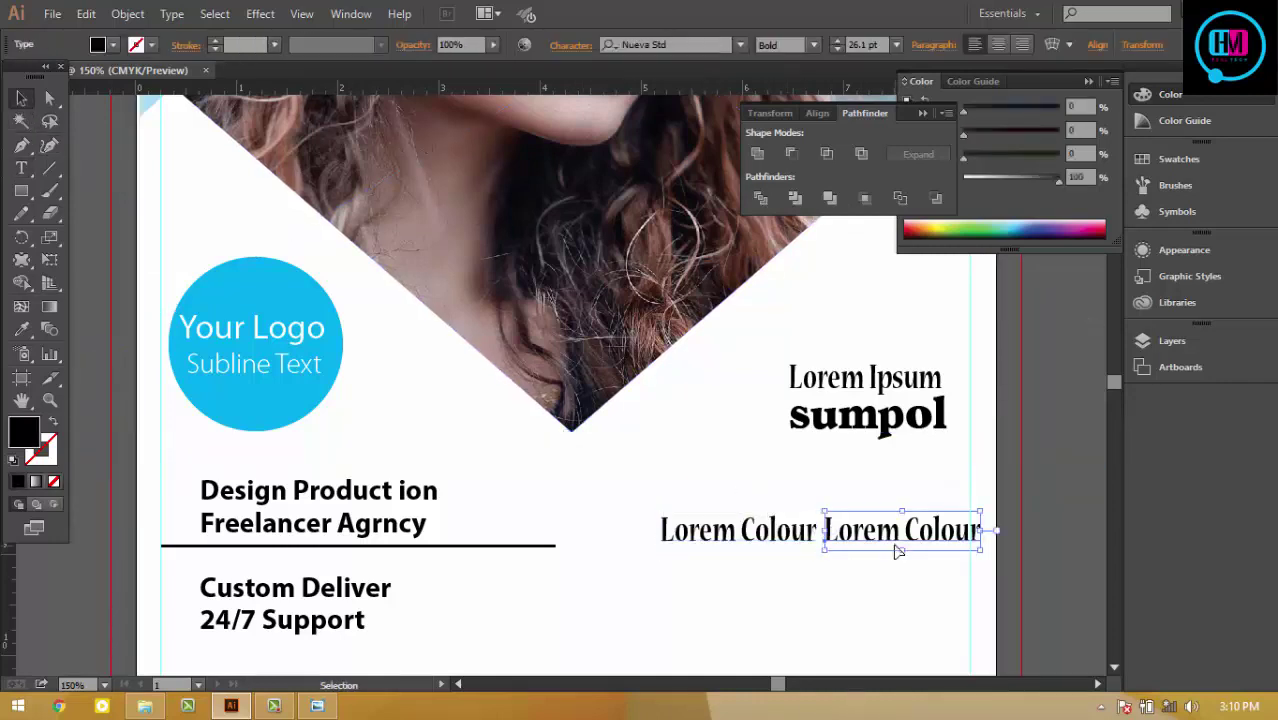
key("Delete")
key("t")
triple_click(737, 537)
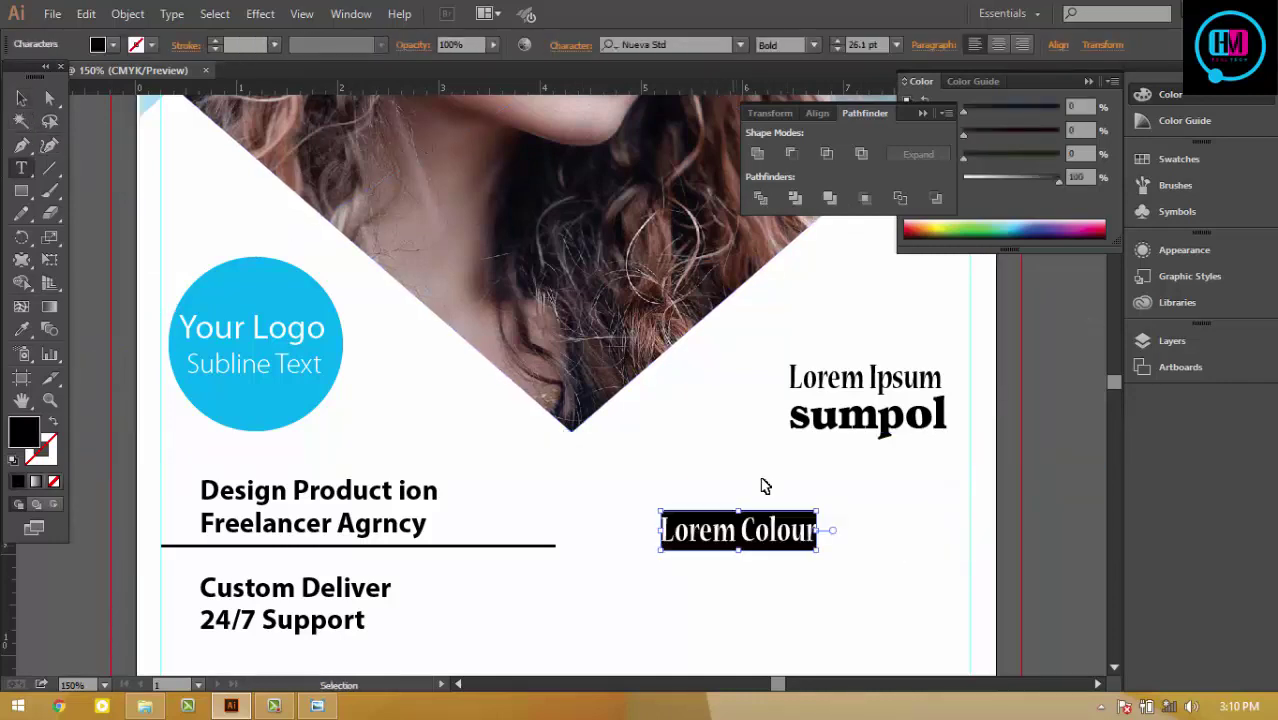
left_click(870, 44)
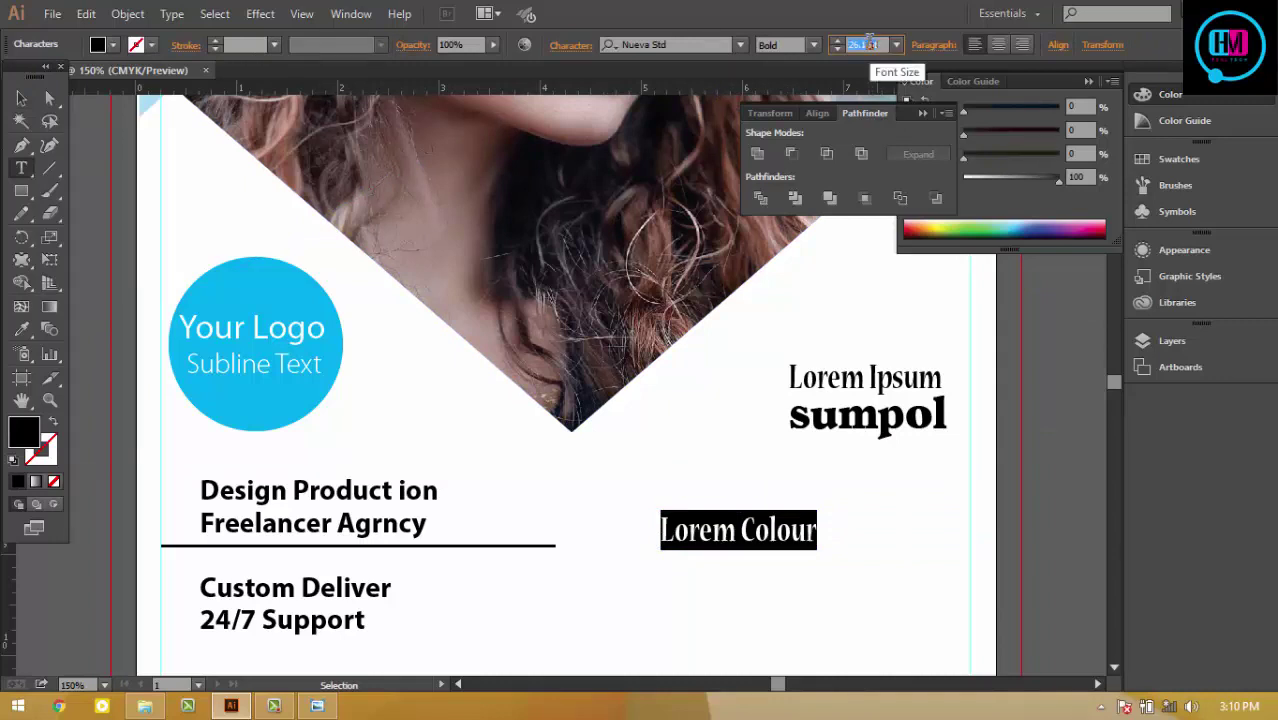
type("20")
key("Return")
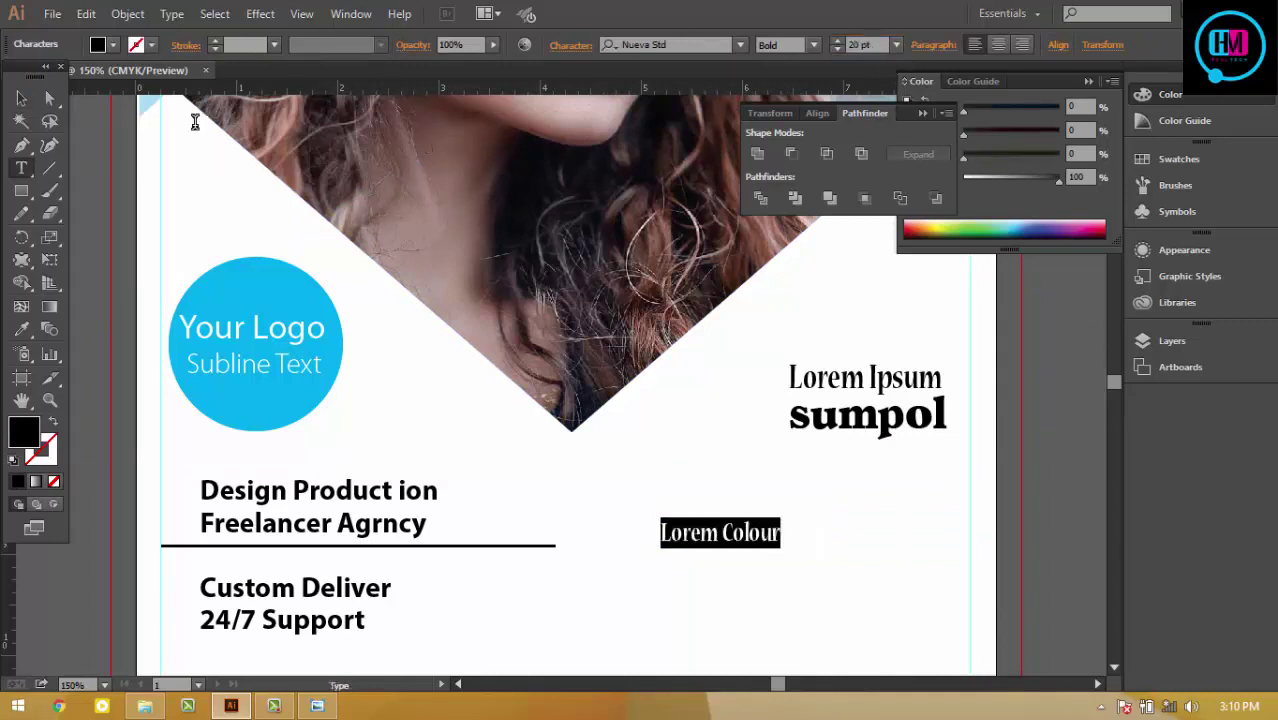
left_click(21, 98)
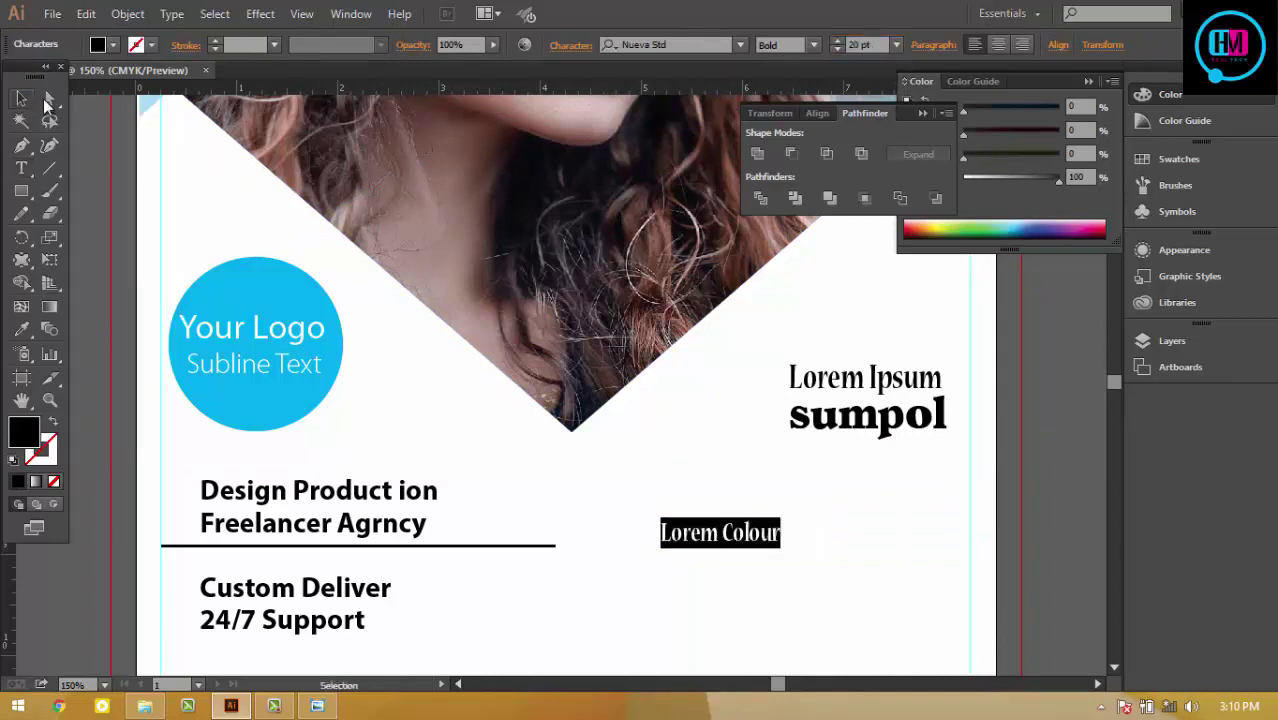
Step: Select the old 'Lorem Colour' text at the lower right and delete it
double_click(733, 545)
triple_click(776, 540)
key("ctrl+c")
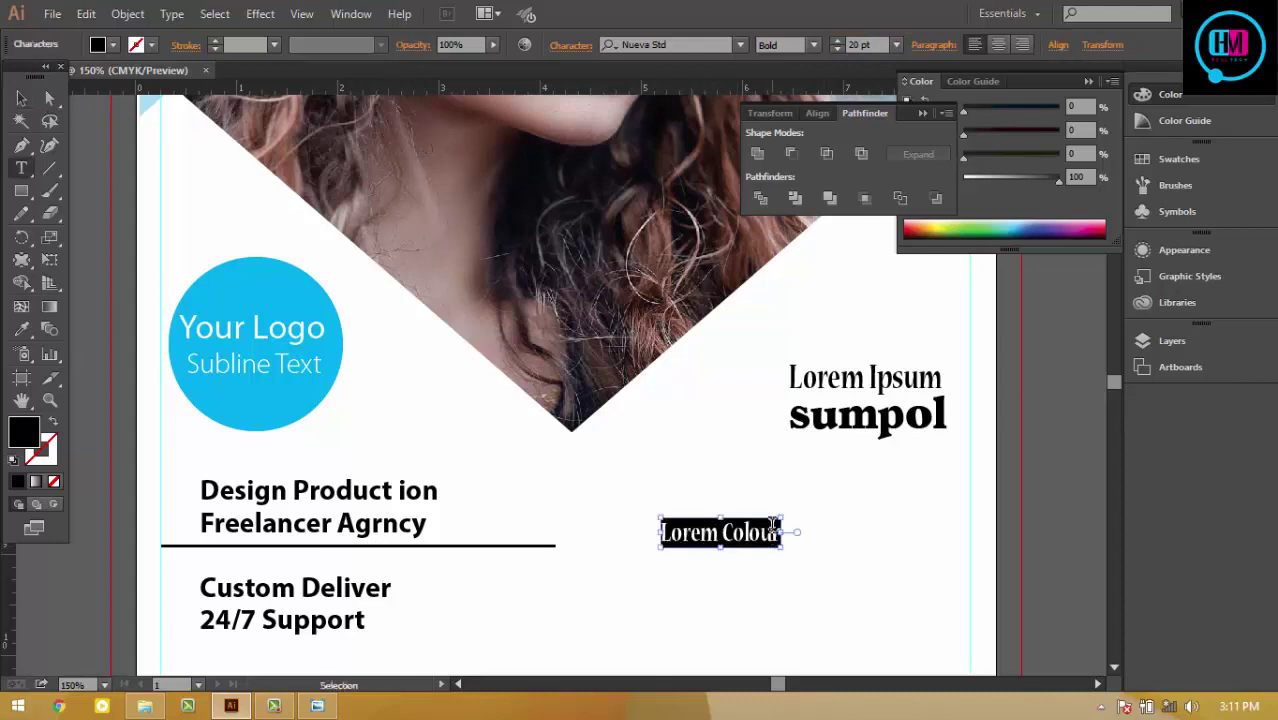
left_click(21, 98)
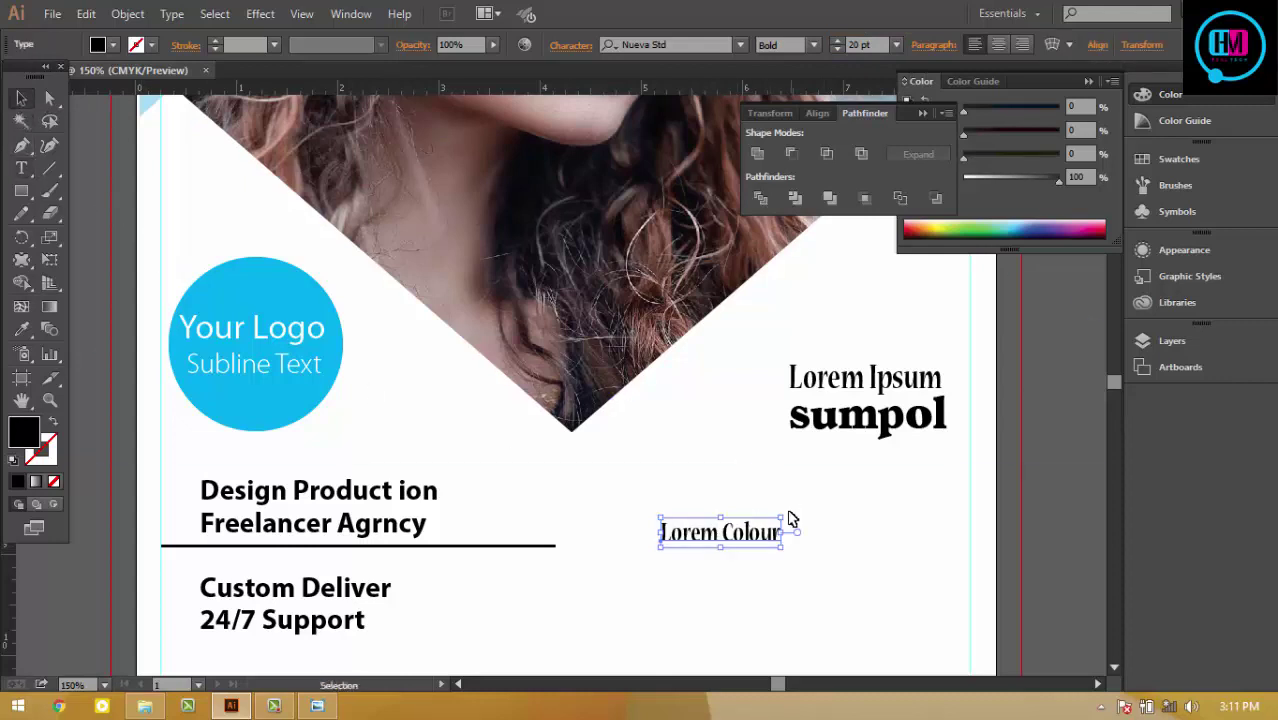
left_click(755, 555)
left_click(736, 537)
key("Delete")
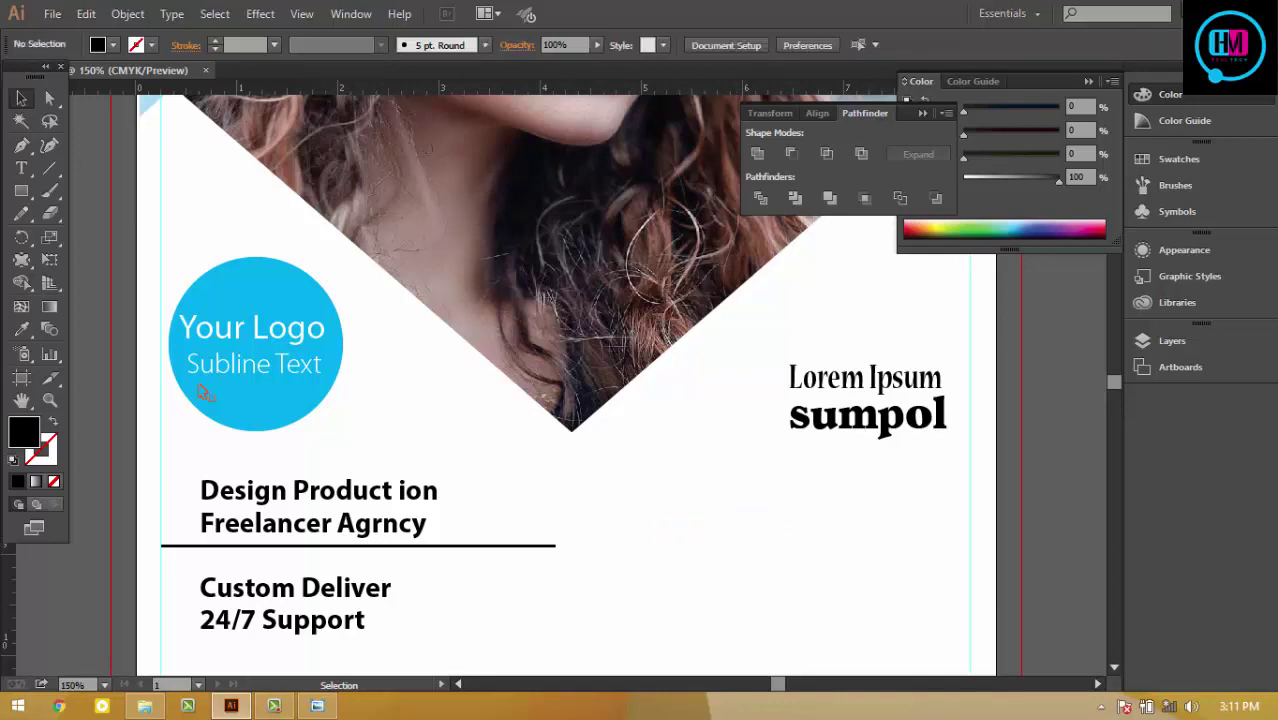
left_click(21, 168)
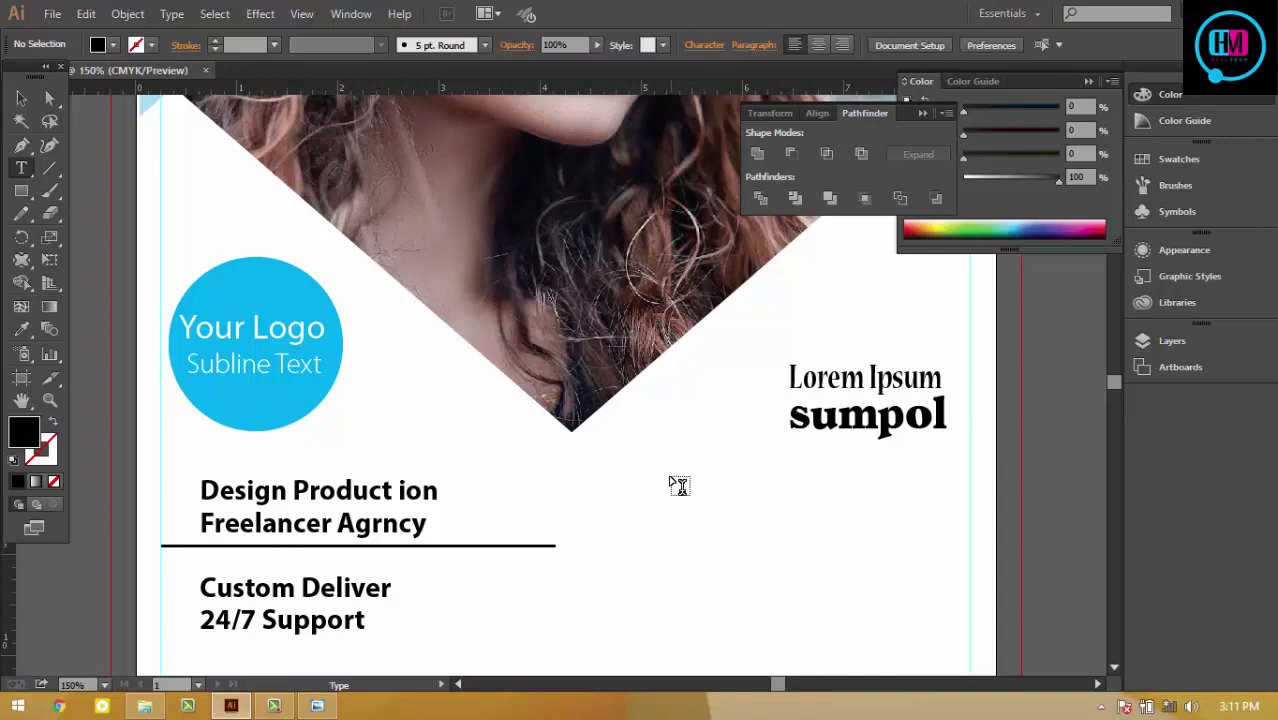
Step: Draw a text area below 'sumpol' and fill it with pasted 'Lorem Colour' repeats
left_click_drag(656, 489, 971, 661)
type("Lorem Colour")
key("Escape")
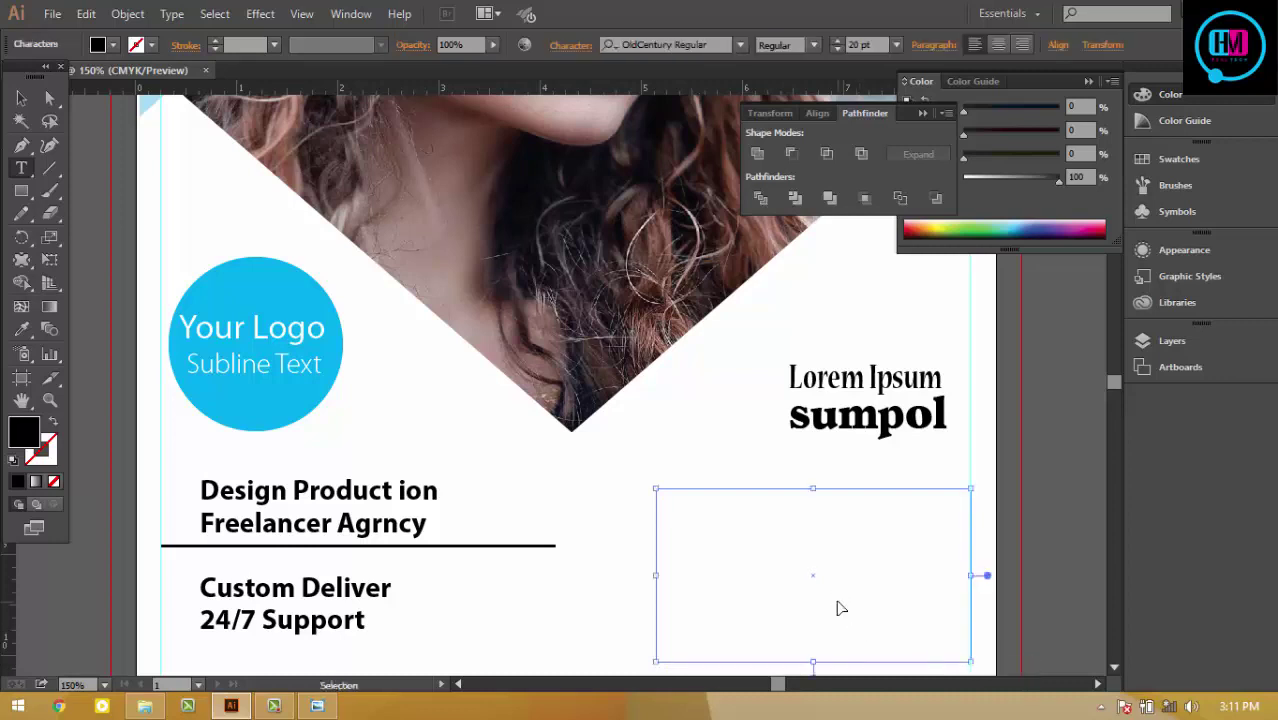
key("ctrl+v")
key("ctrl+v")
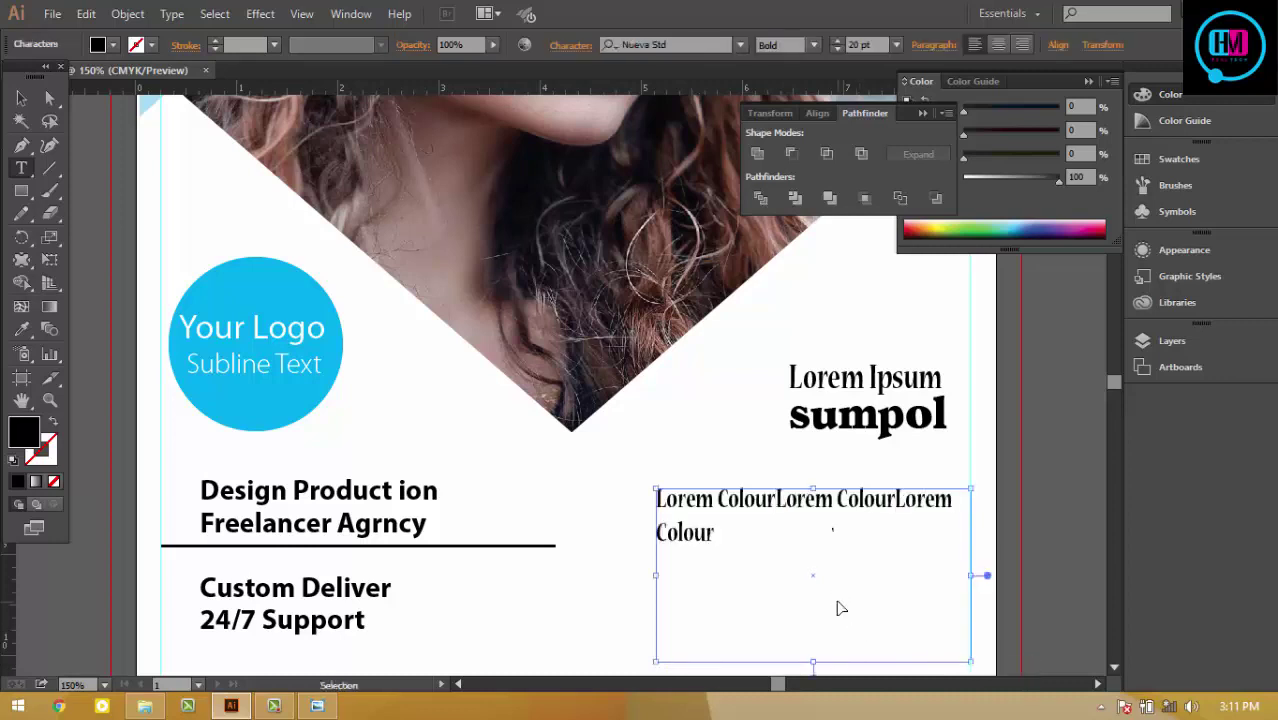
key("ctrl+v")
key("ctrl+v")
key("ctrl+v")
key("ctrl+v")
key("ctrl+v")
key("ctrl+v")
key("ctrl+v")
key("ctrl+v")
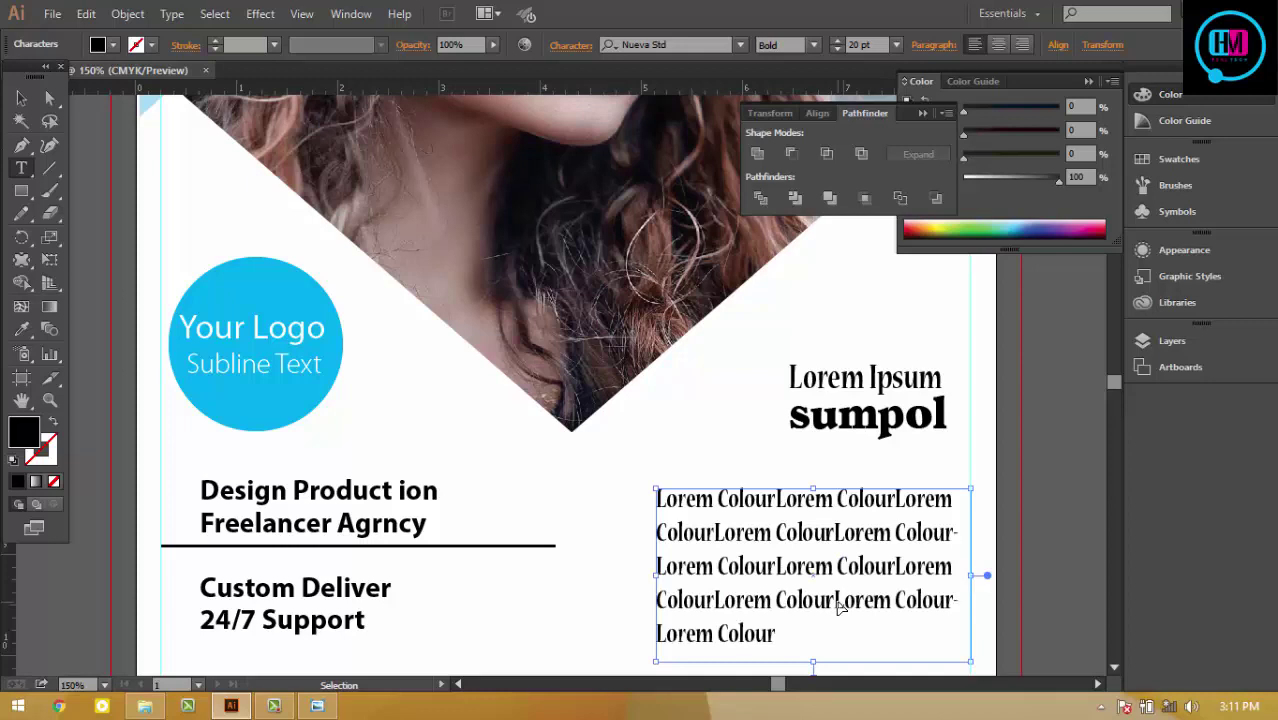
key("ctrl+v")
key("ctrl+v")
left_click(926, 580)
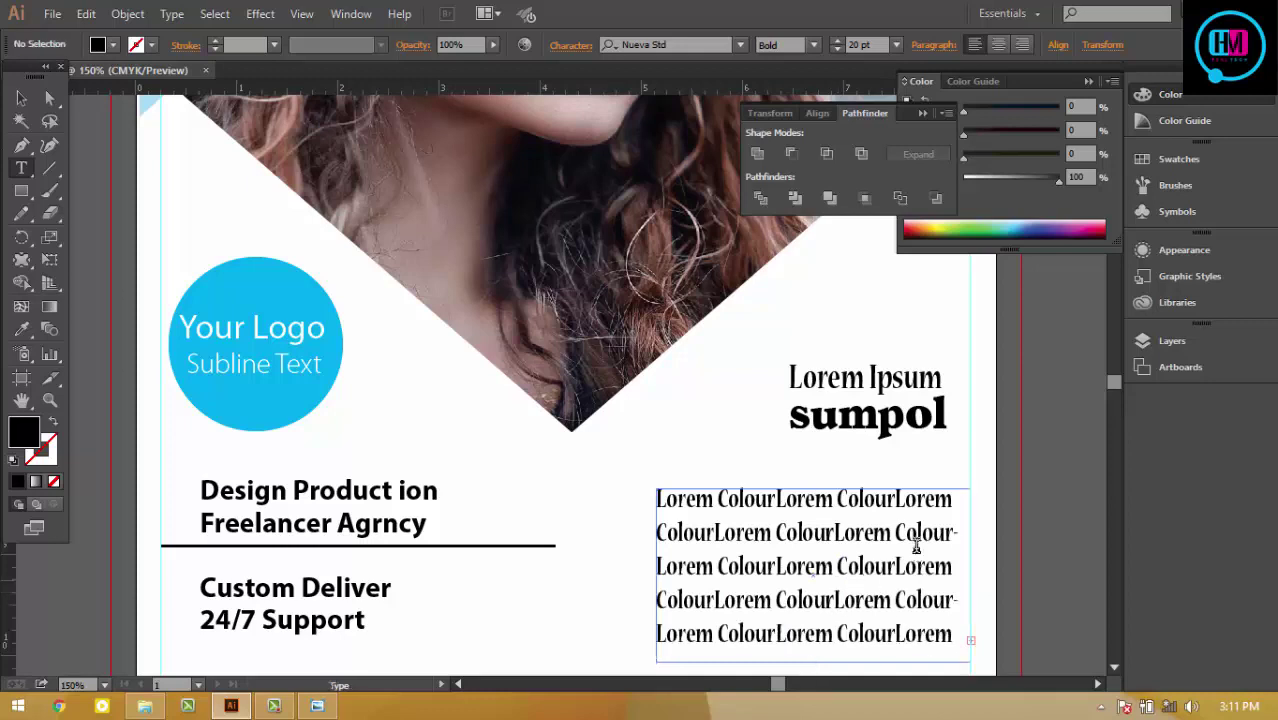
left_click(22, 98)
Step: Check the paragraph against the reference image and deselect the text box
scroll(676, 291, "down", 3)
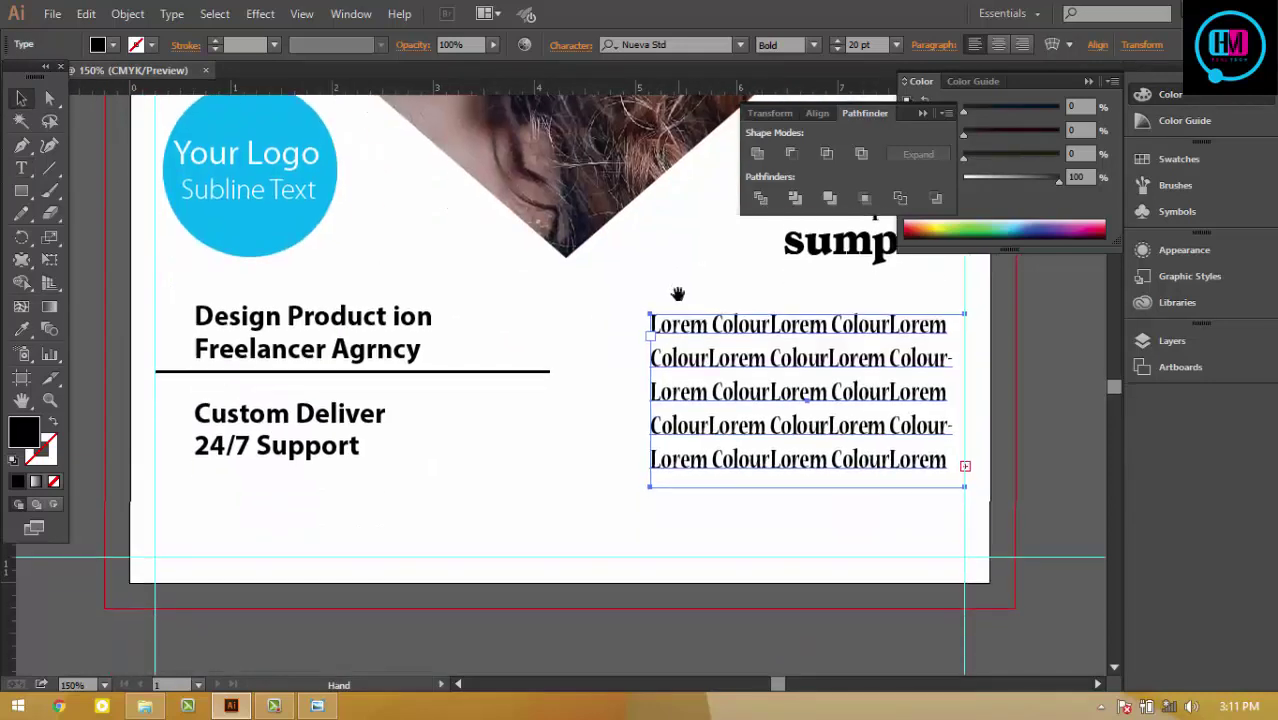
left_click(318, 707)
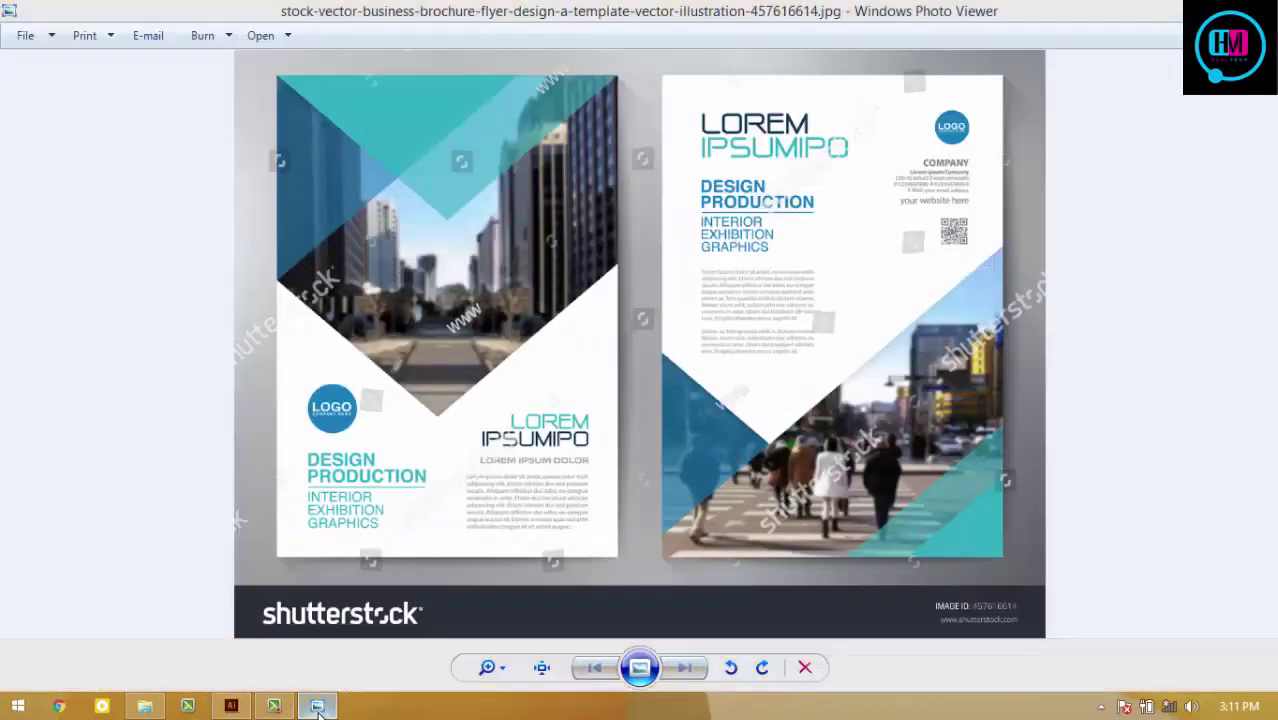
left_click(318, 707)
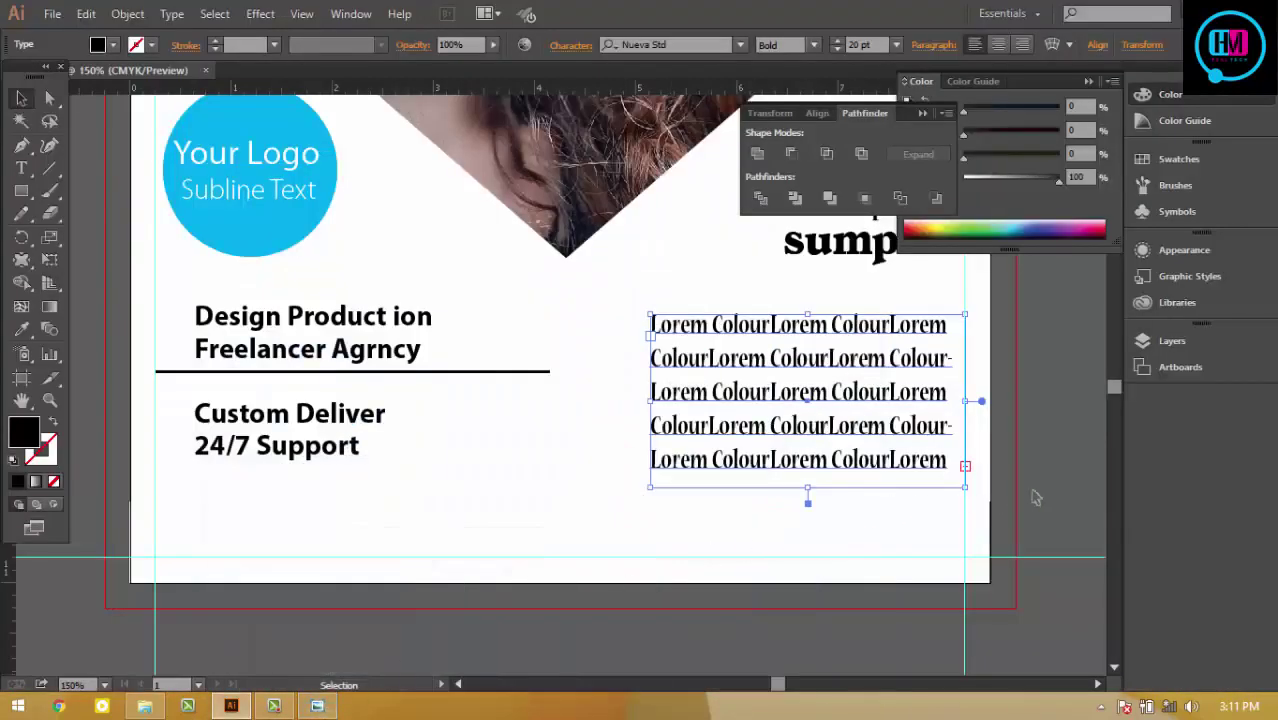
left_click(1055, 497)
Step: Zoom and pan to the cover's bottom edge, then hide guides with Ctrl+;
key("ctrl+minus")
key("ctrl+minus")
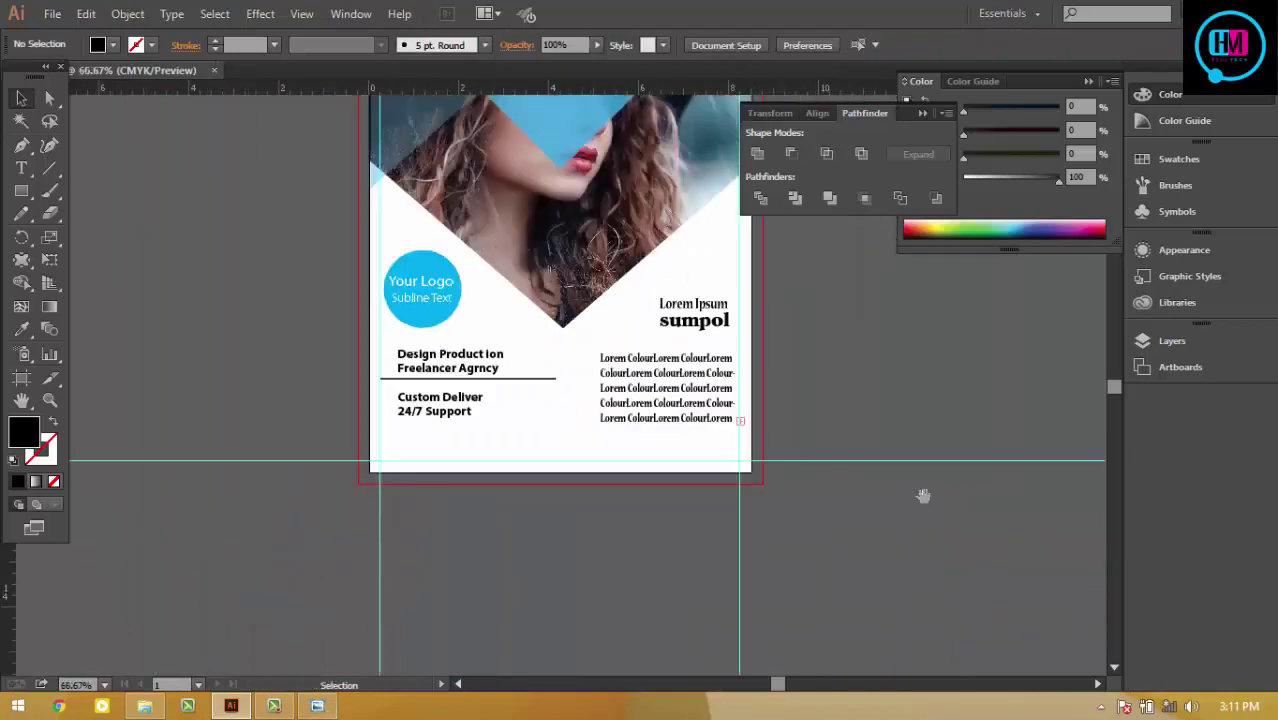
left_click_drag(930, 423, 910, 575)
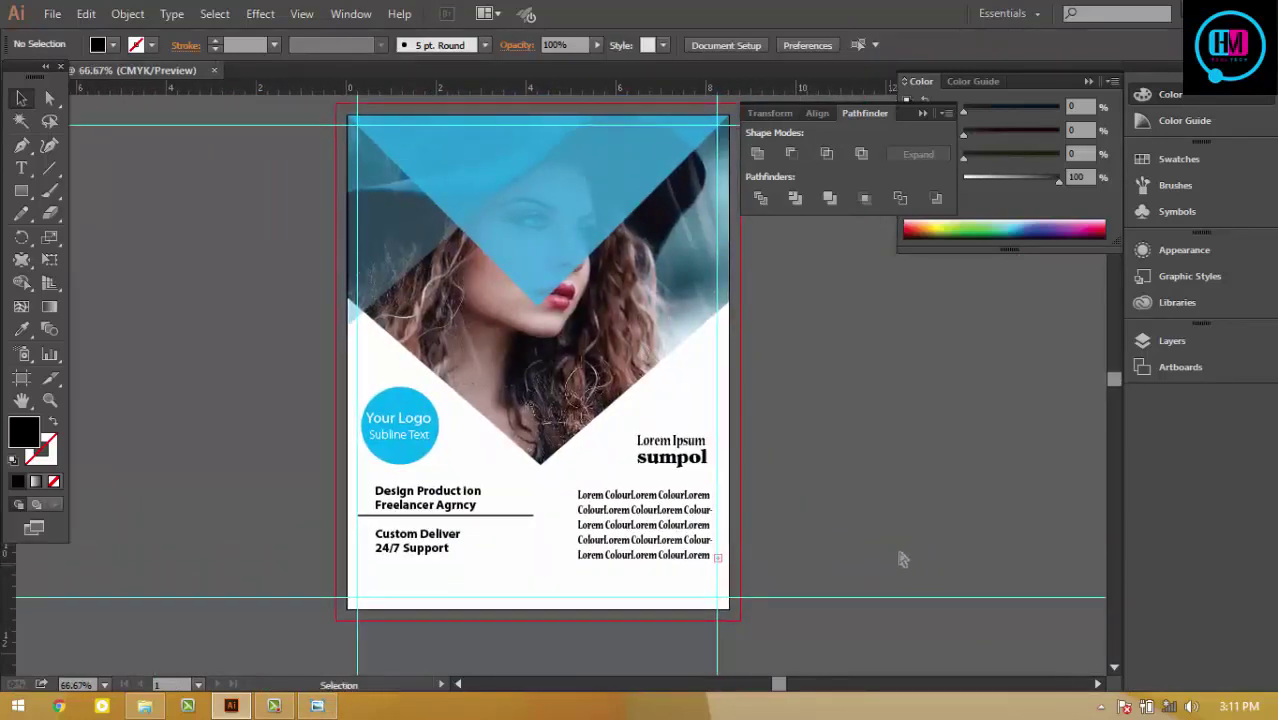
key("ctrl+plus")
key("ctrl+plus")
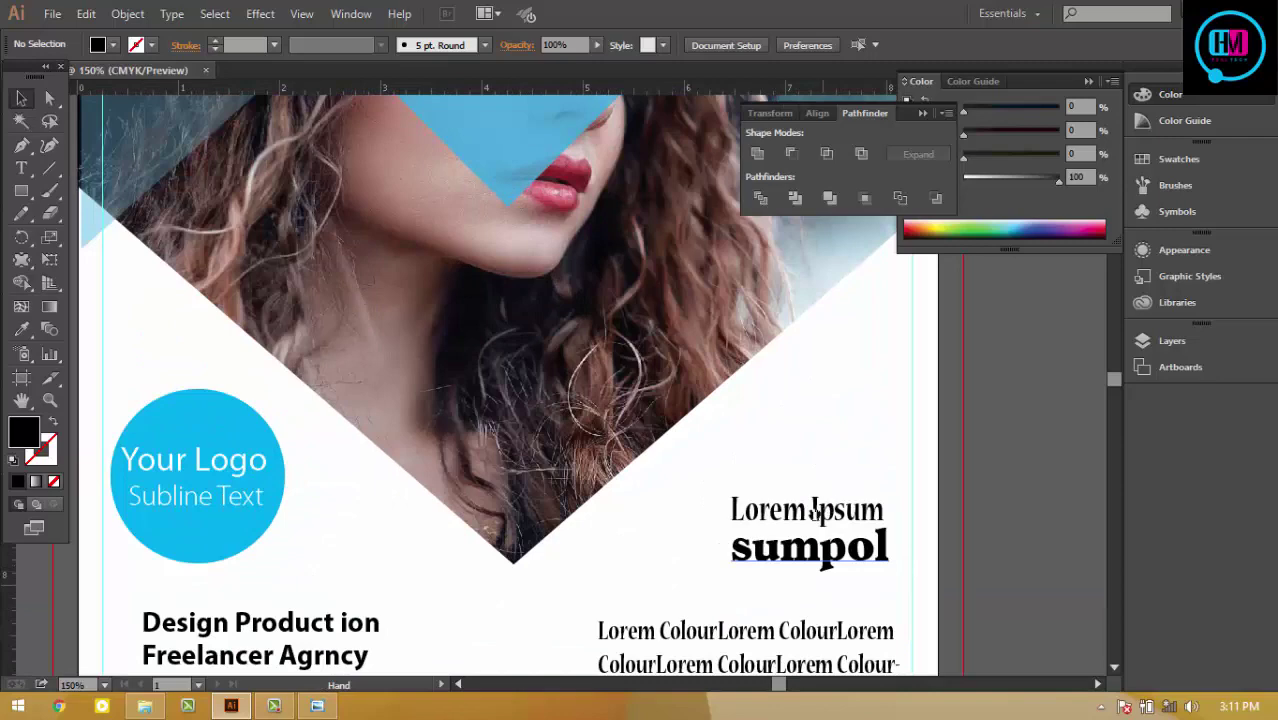
left_click_drag(814, 512, 877, 310)
left_click_drag(778, 470, 800, 350)
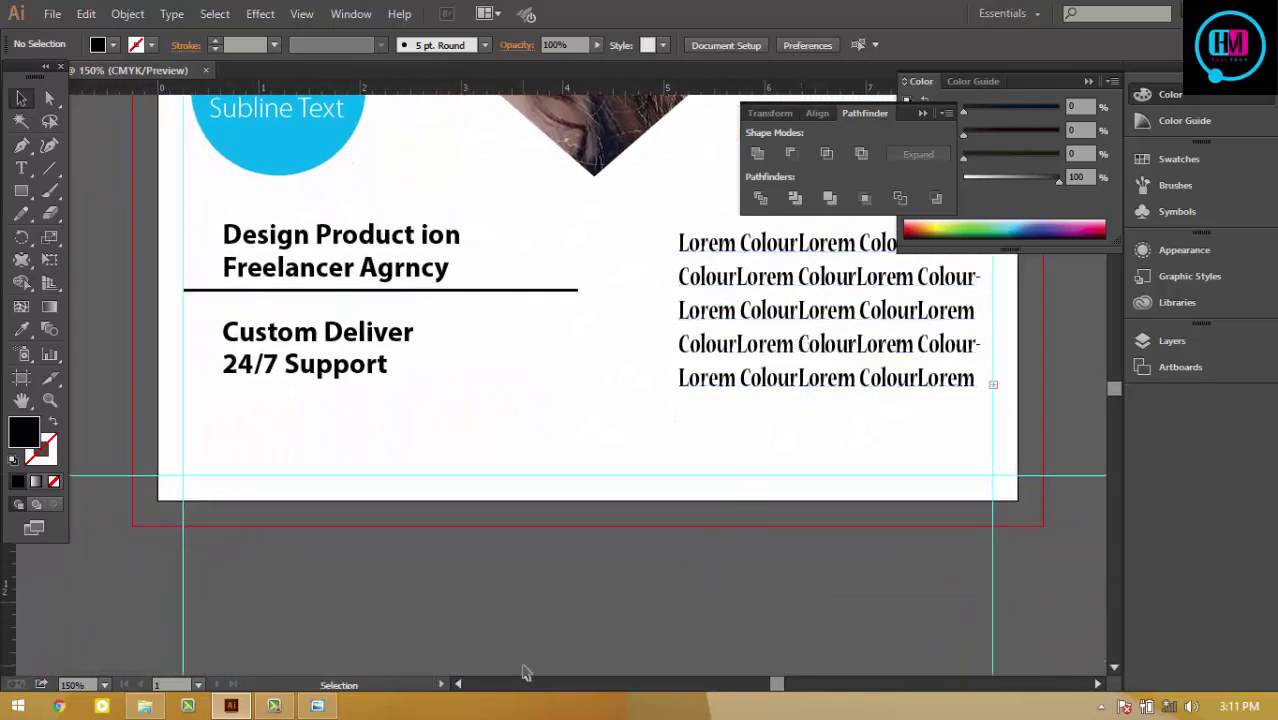
key("ctrl+semicolon")
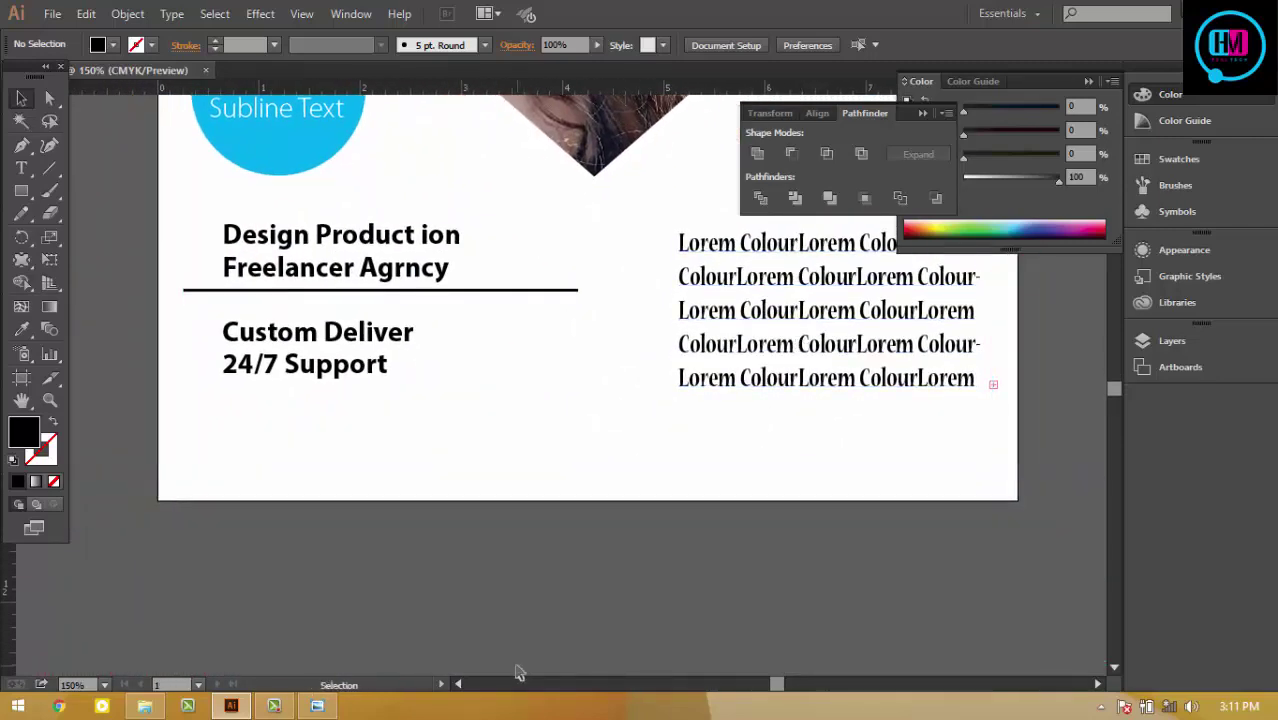
left_click(21, 168)
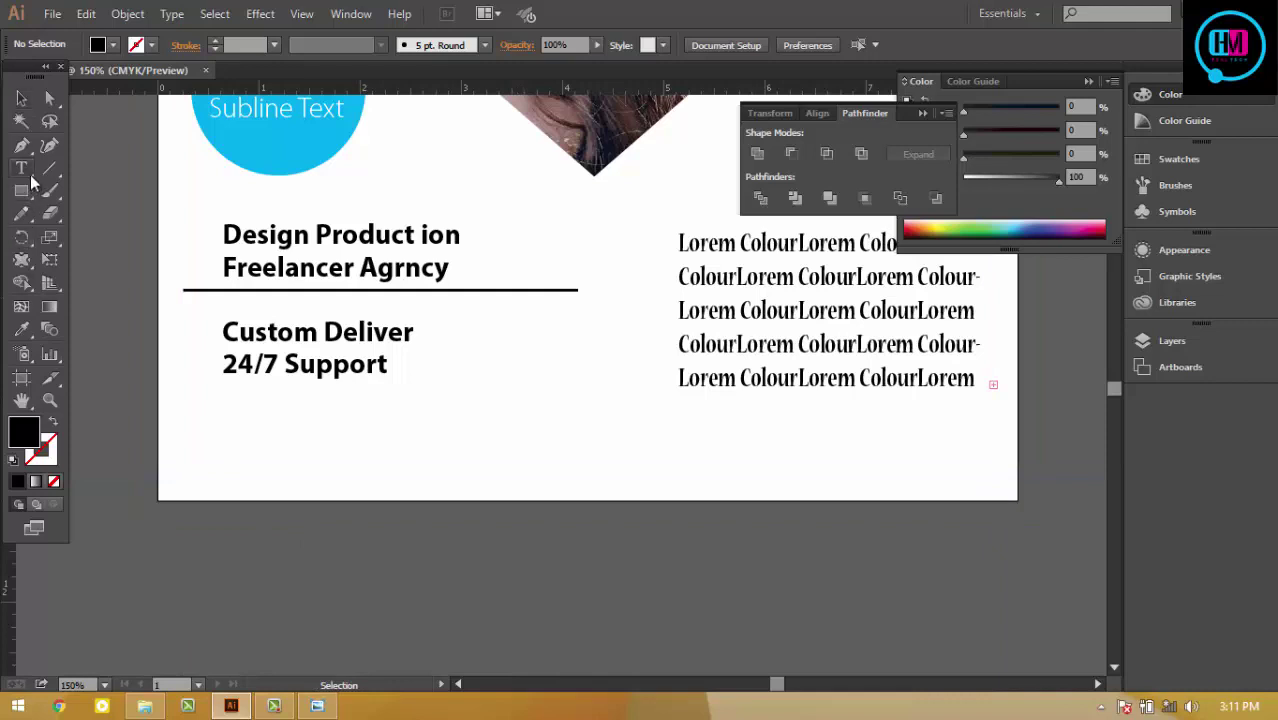
left_click(397, 437)
type("www.designfre")
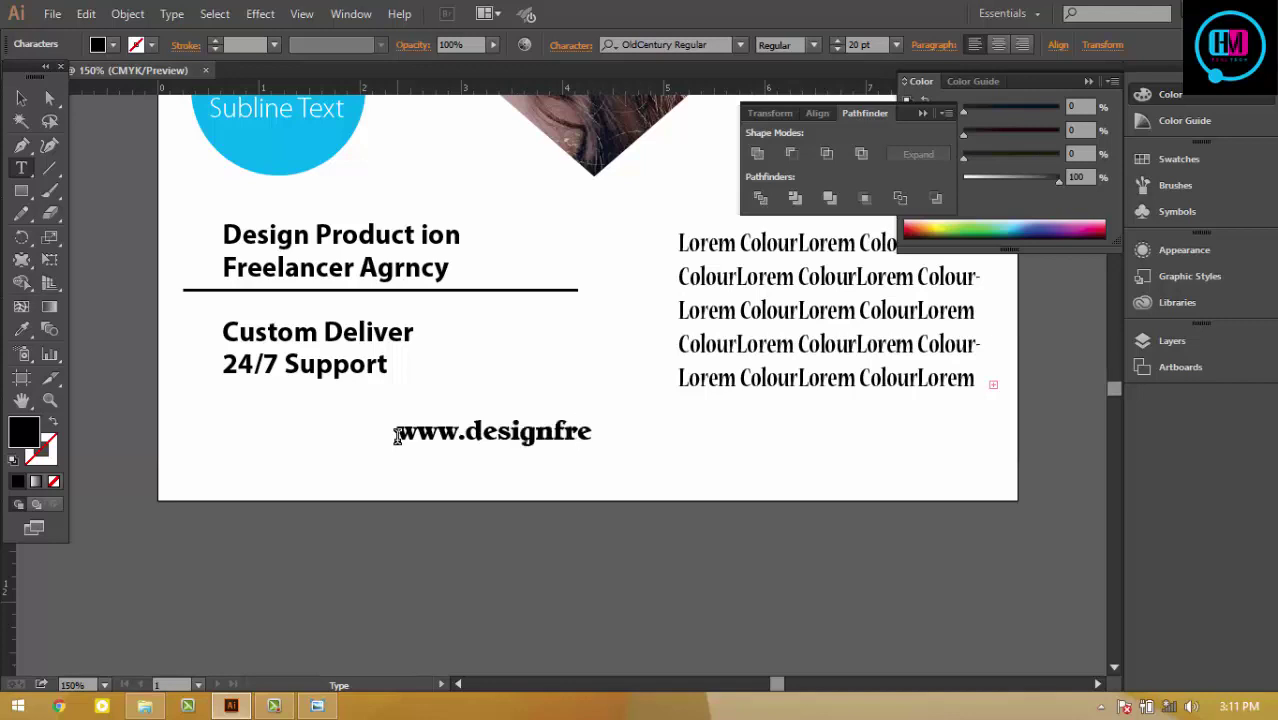
type("ek.co")
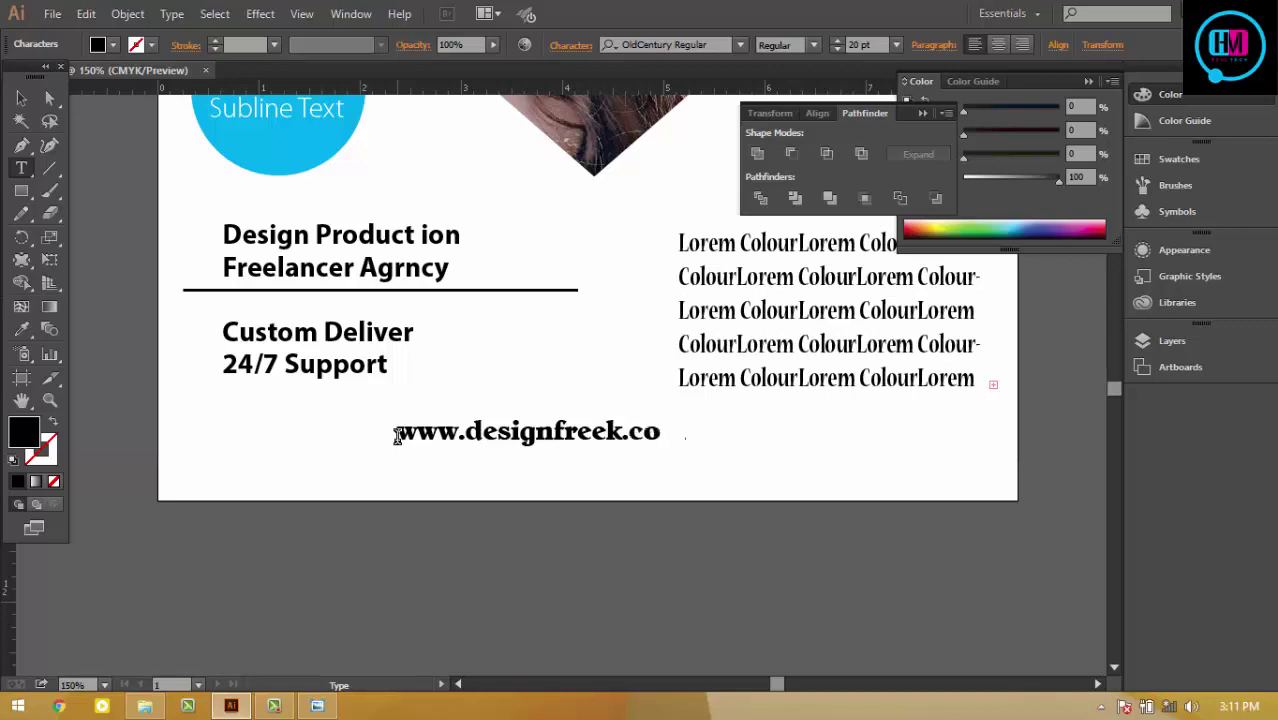
type("m")
left_click(21, 99)
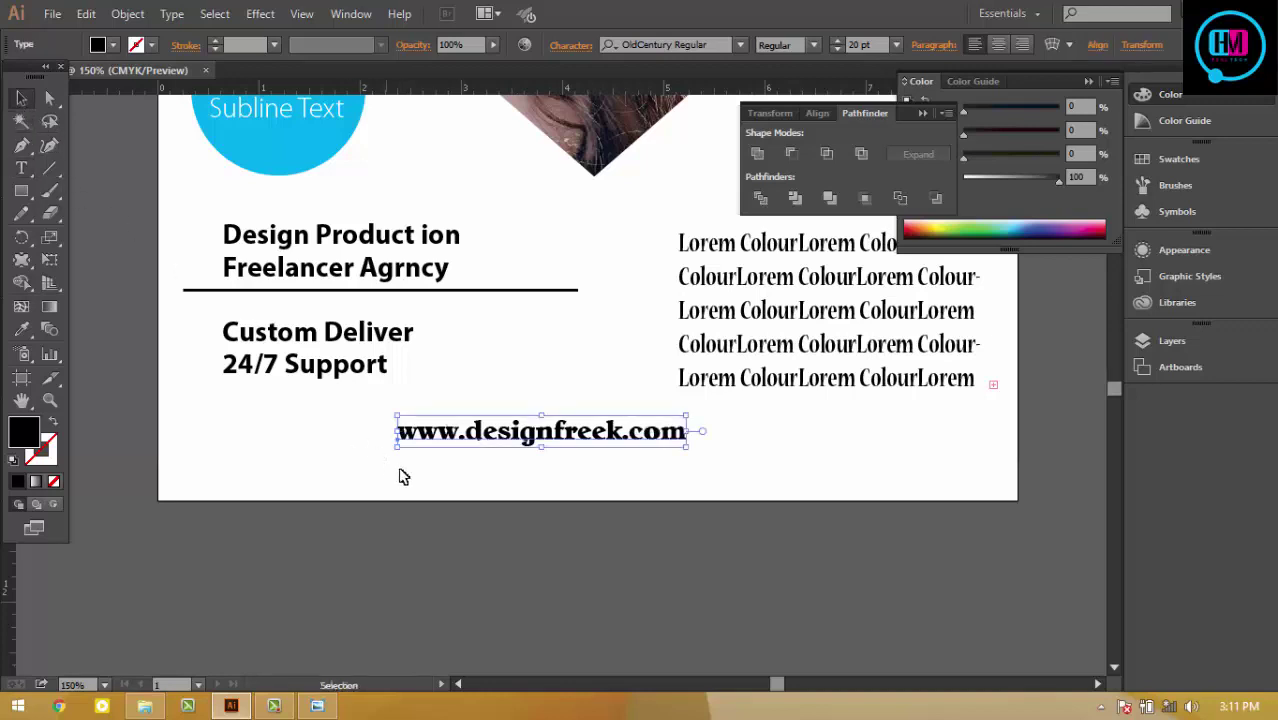
left_click_drag(528, 440, 561, 474)
Step: Select the web address and inspect the alignment options without changing them
left_click(528, 450)
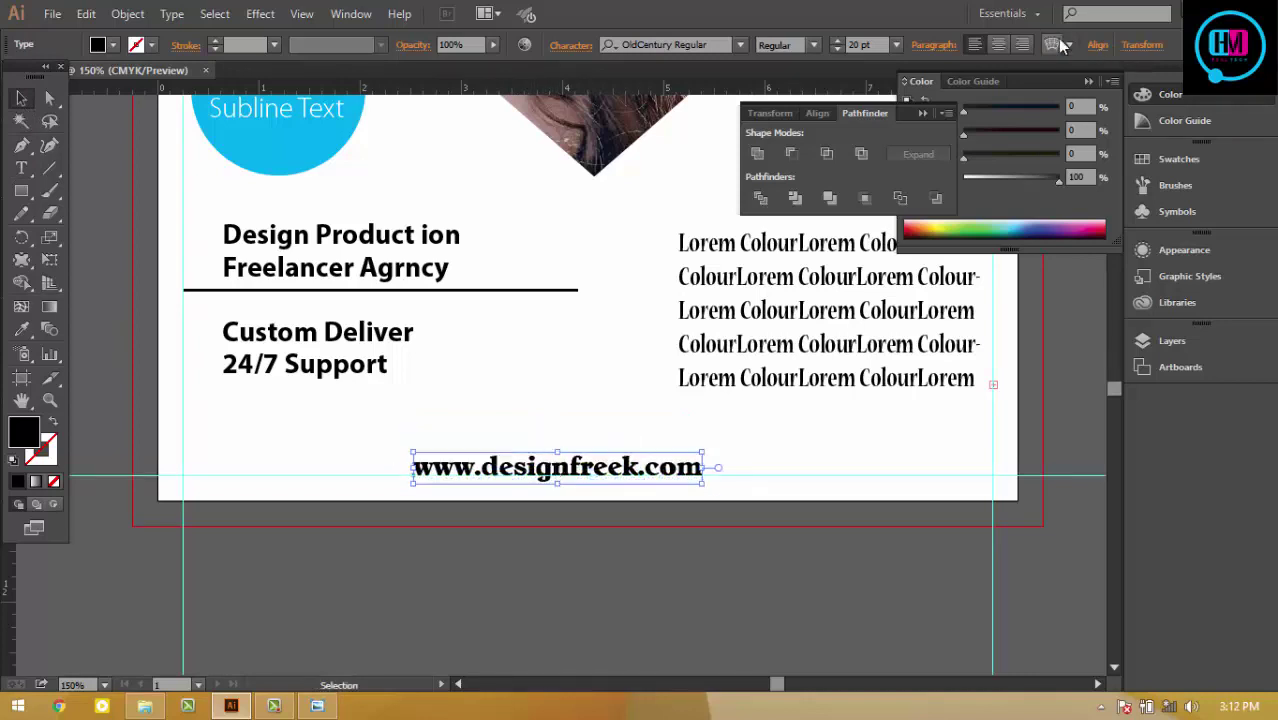
left_click(1097, 45)
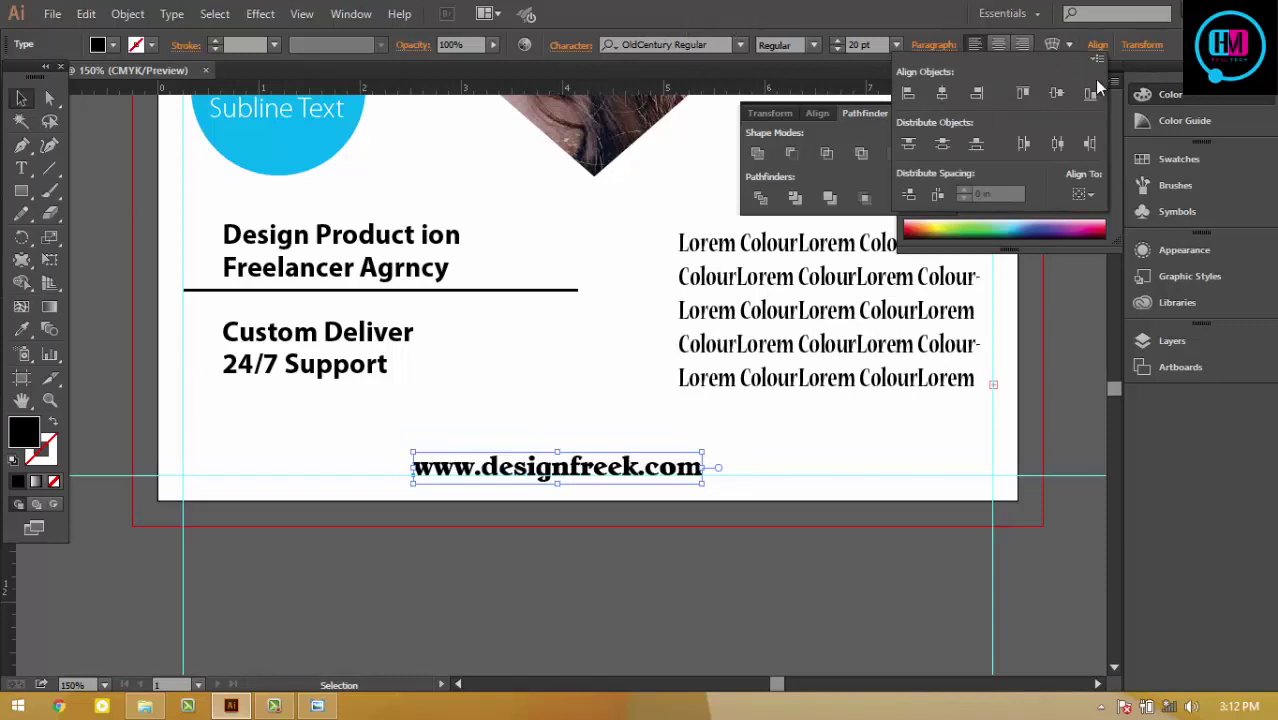
left_click(1001, 46)
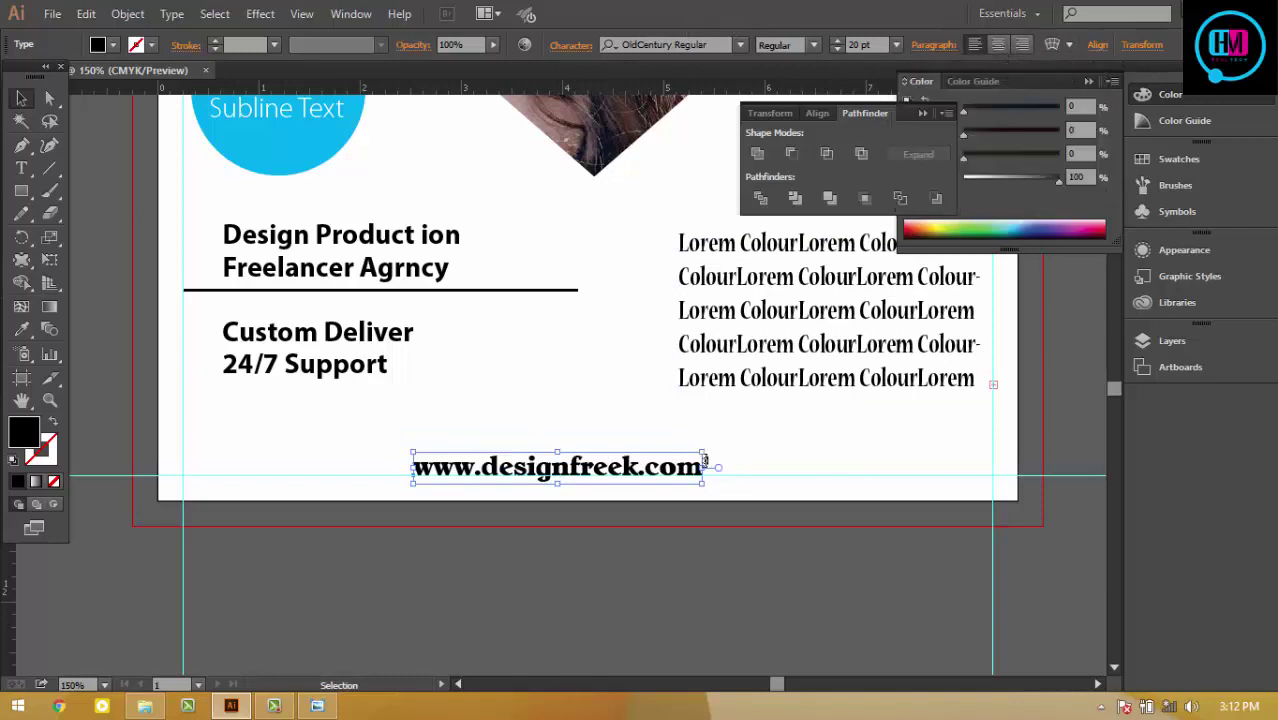
left_click(1097, 46)
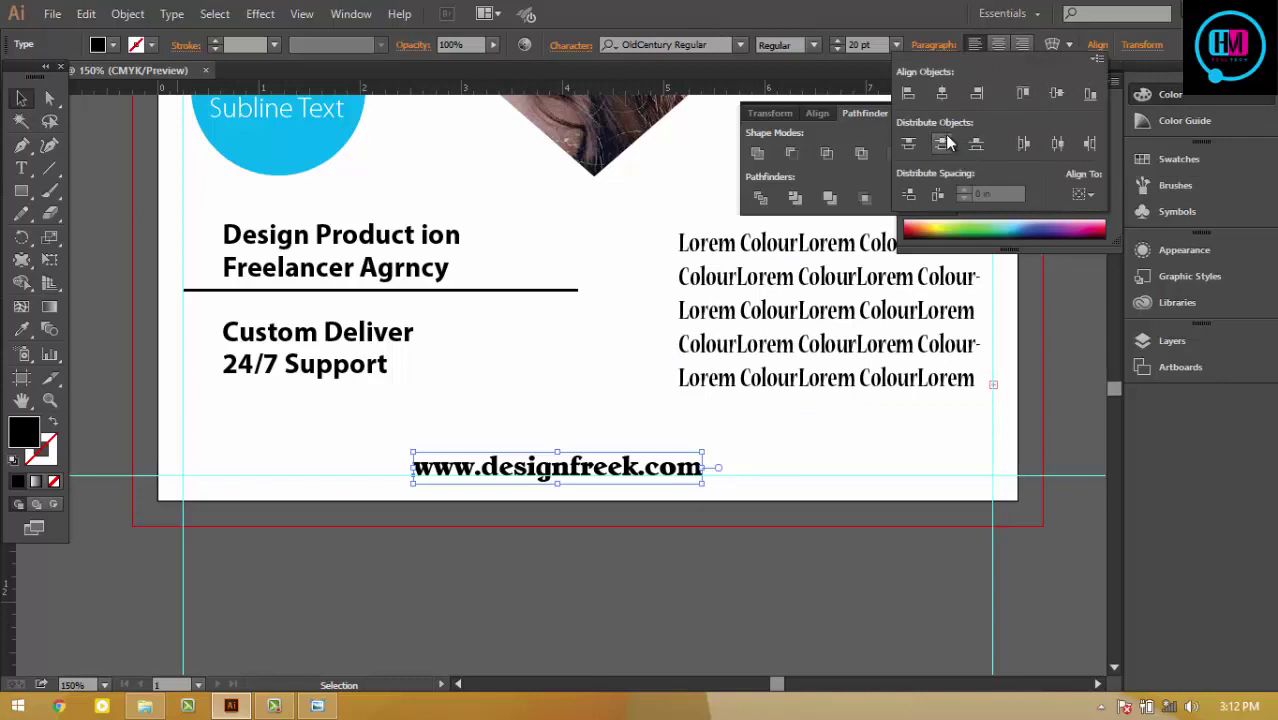
left_click(547, 461)
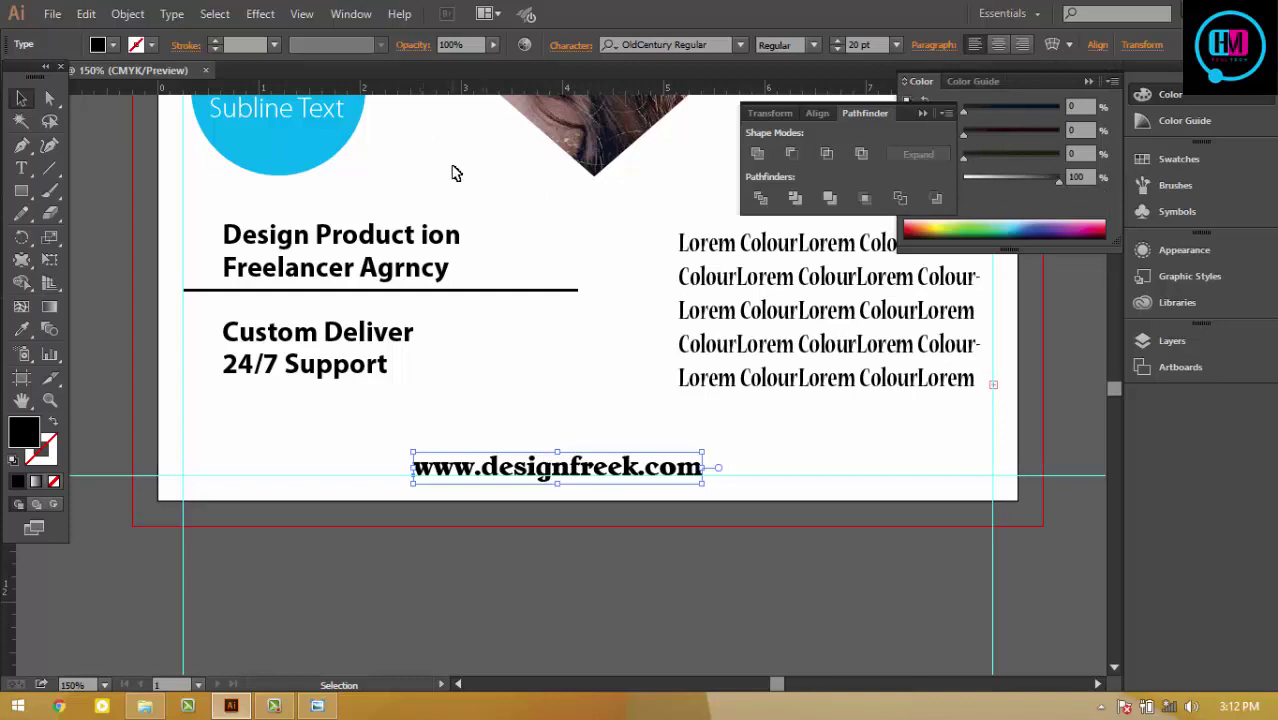
Step: Sample the logo circle's cyan with the Eyedropper onto the web address
key("i")
left_click(336, 153)
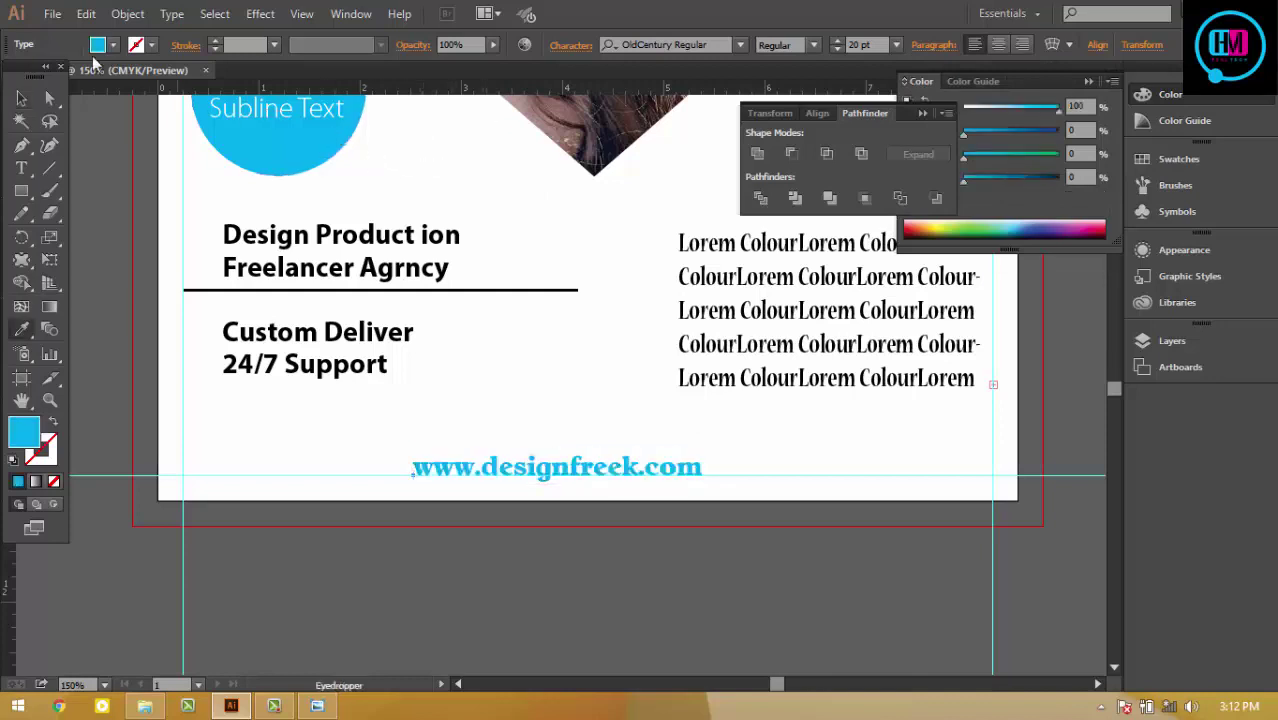
left_click(21, 97)
left_click(591, 567)
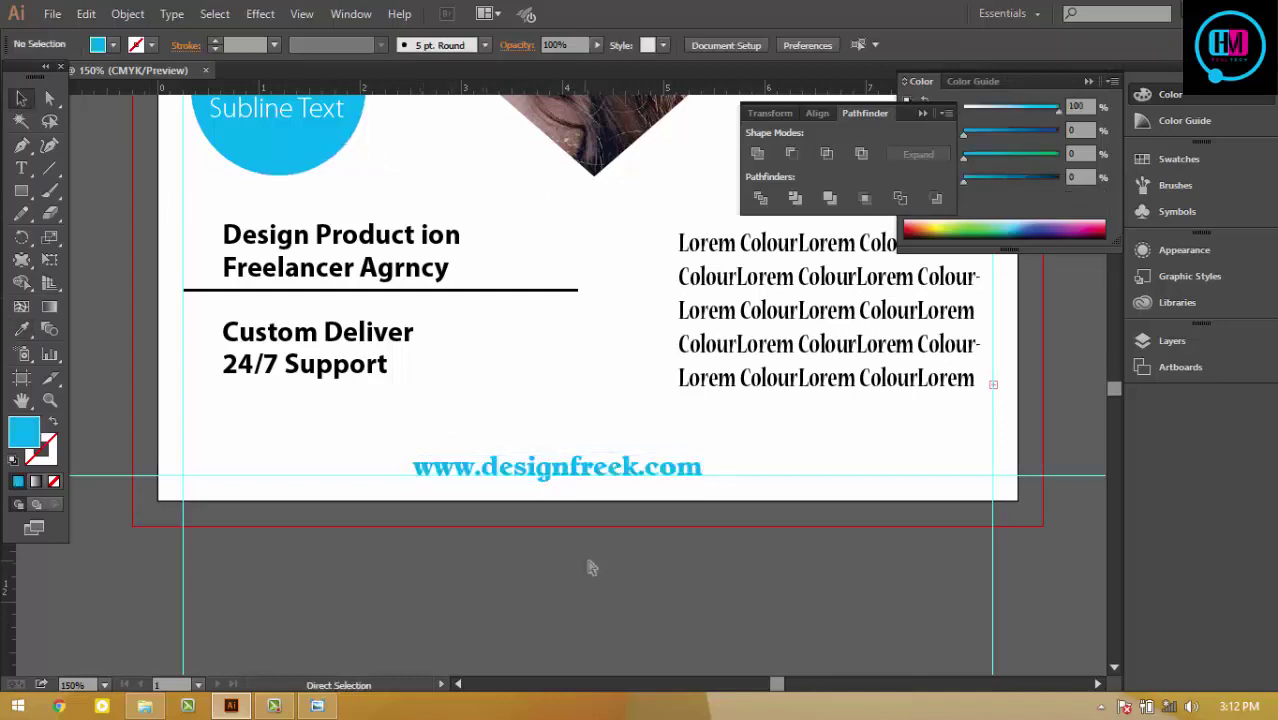
Step: Zoom out to the whole cover and compare it with the reference brochure image
key("ctrl+minus")
key("ctrl+minus")
key("ctrl+minus")
left_click_drag(836, 334, 565, 450)
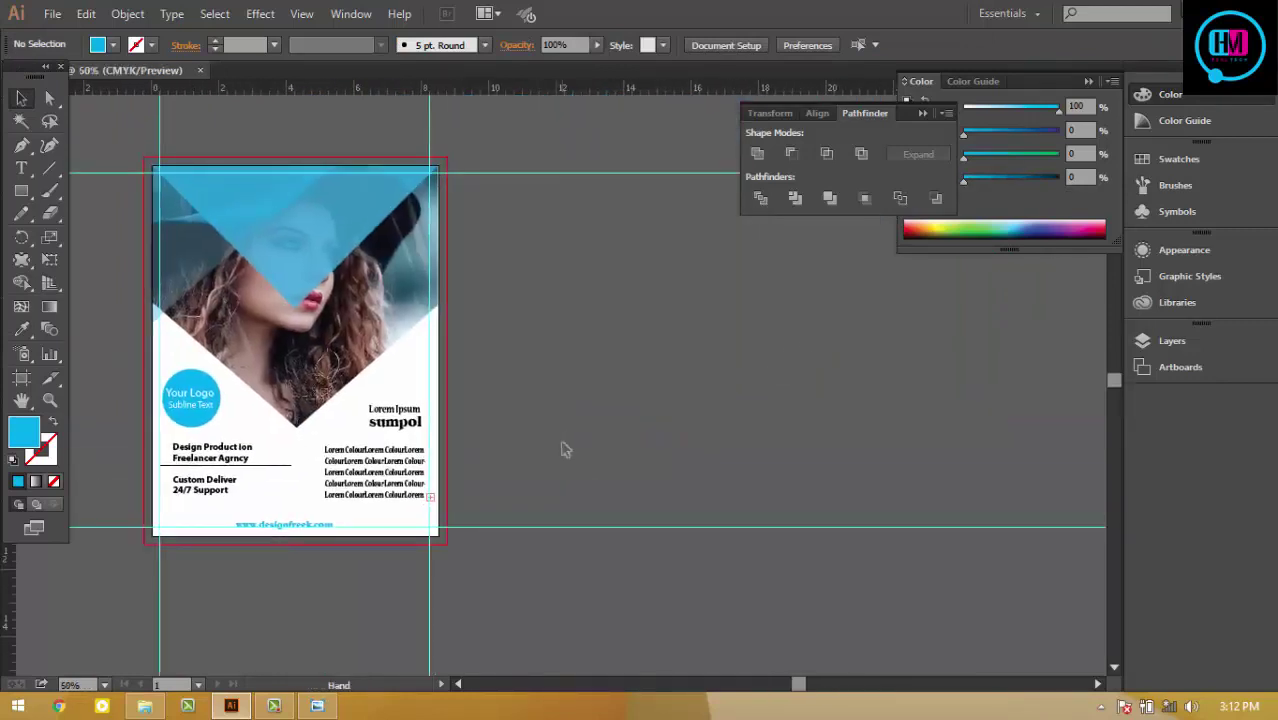
key("ctrl+minus")
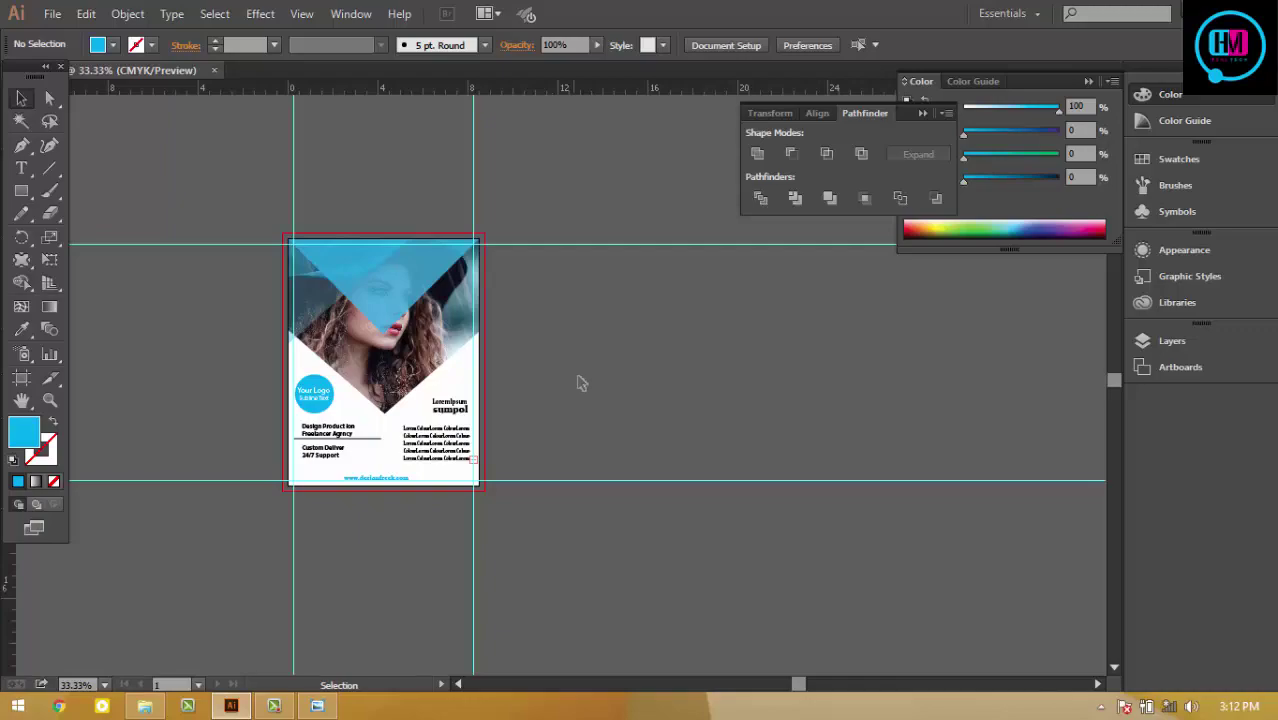
left_click(318, 707)
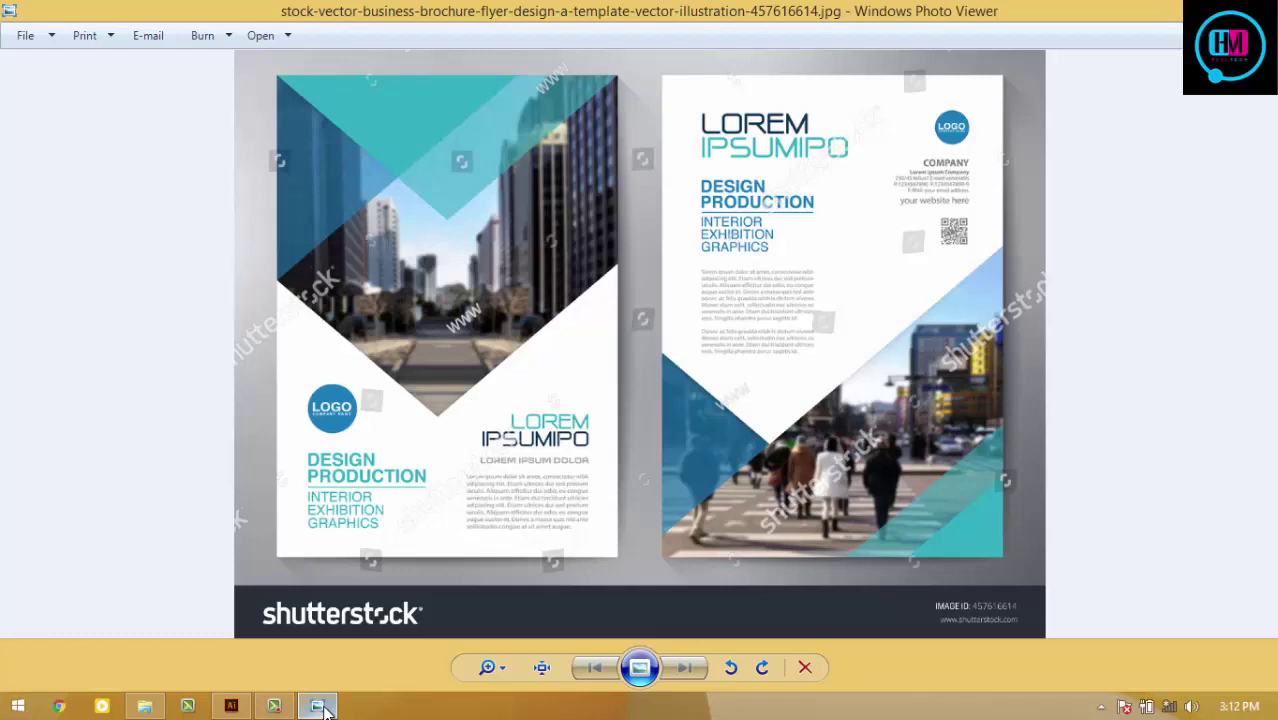
left_click(325, 710)
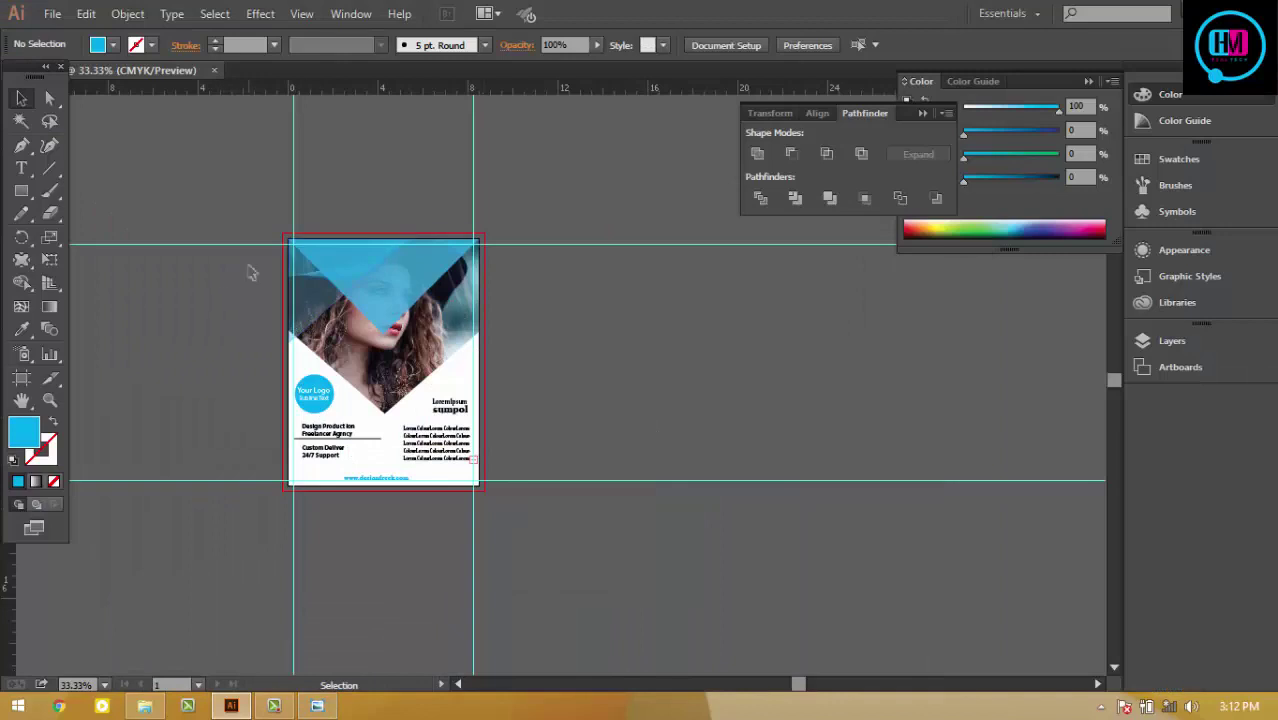
key("a")
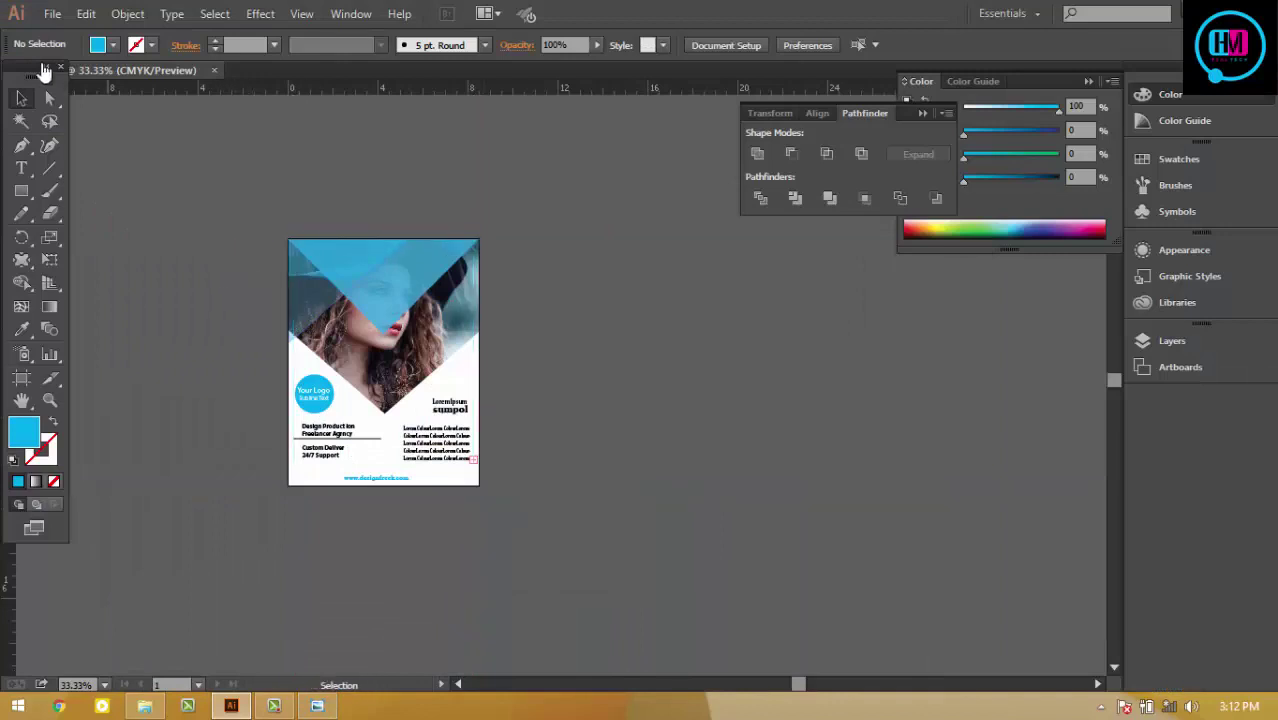
left_click(86, 14)
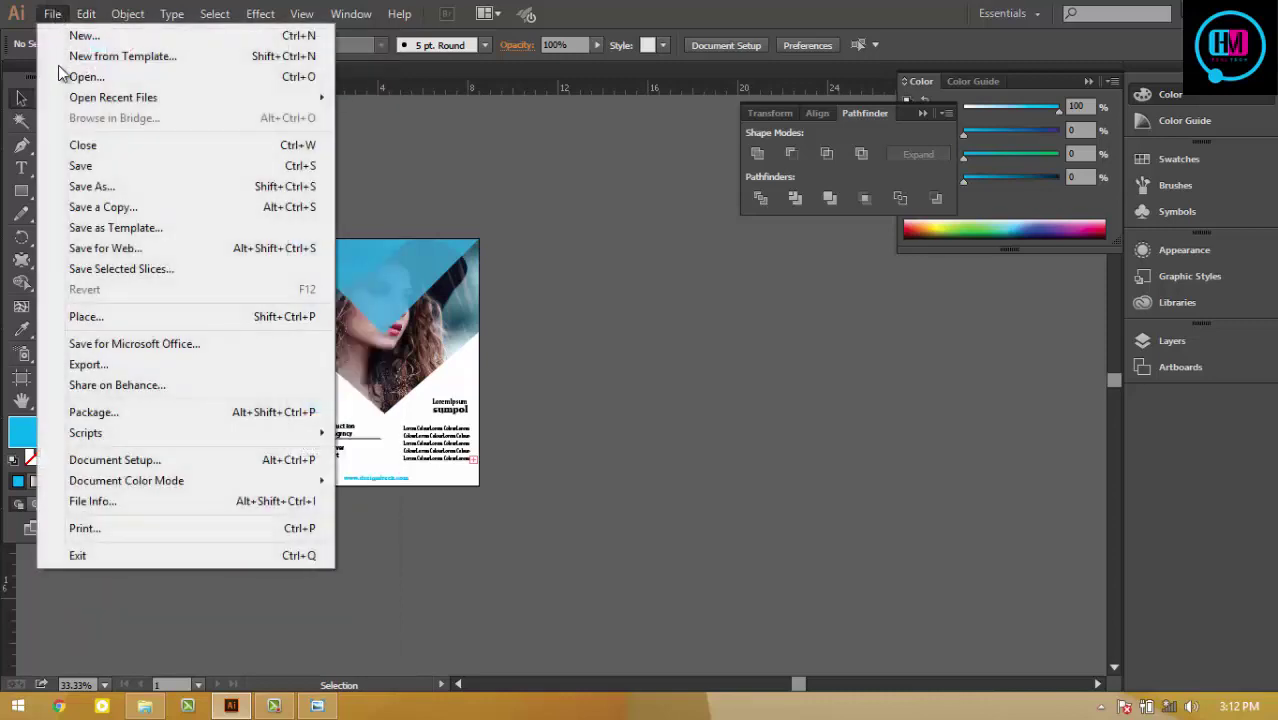
Step: Alt-drag Artboard 1 right to create 'Artboard 1 copy' with all its artwork
left_click(115, 460)
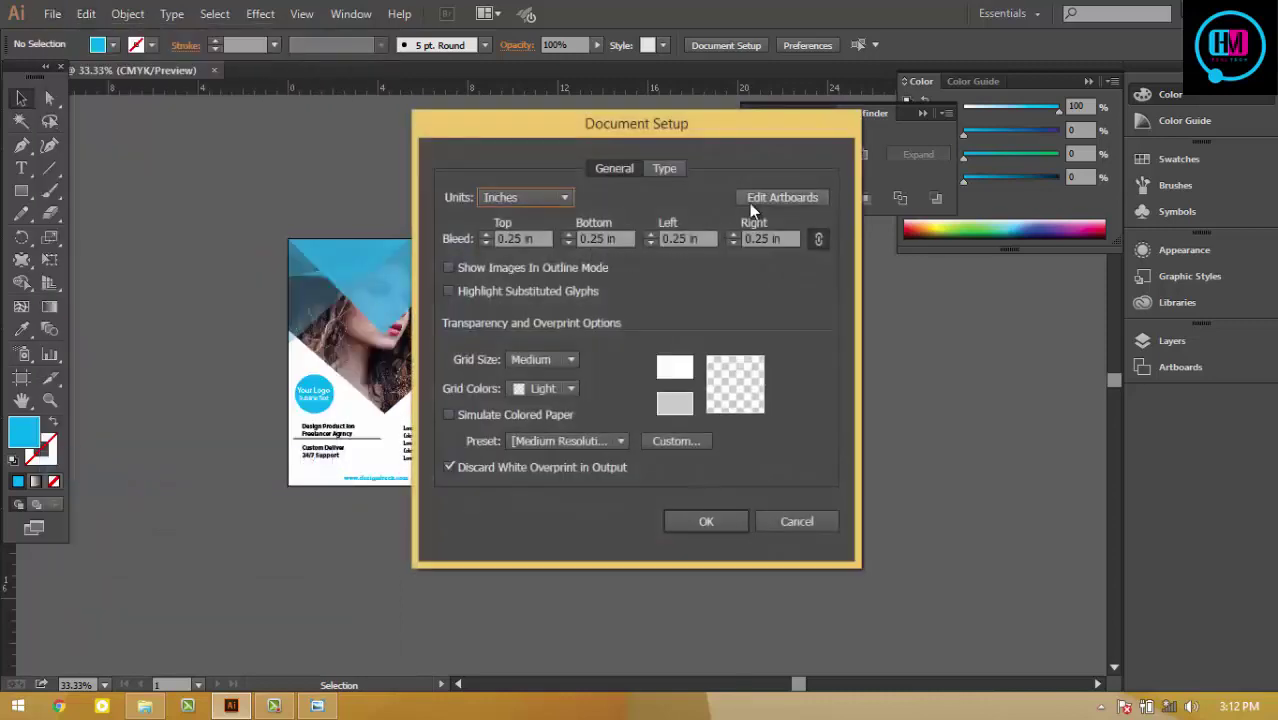
left_click(752, 200)
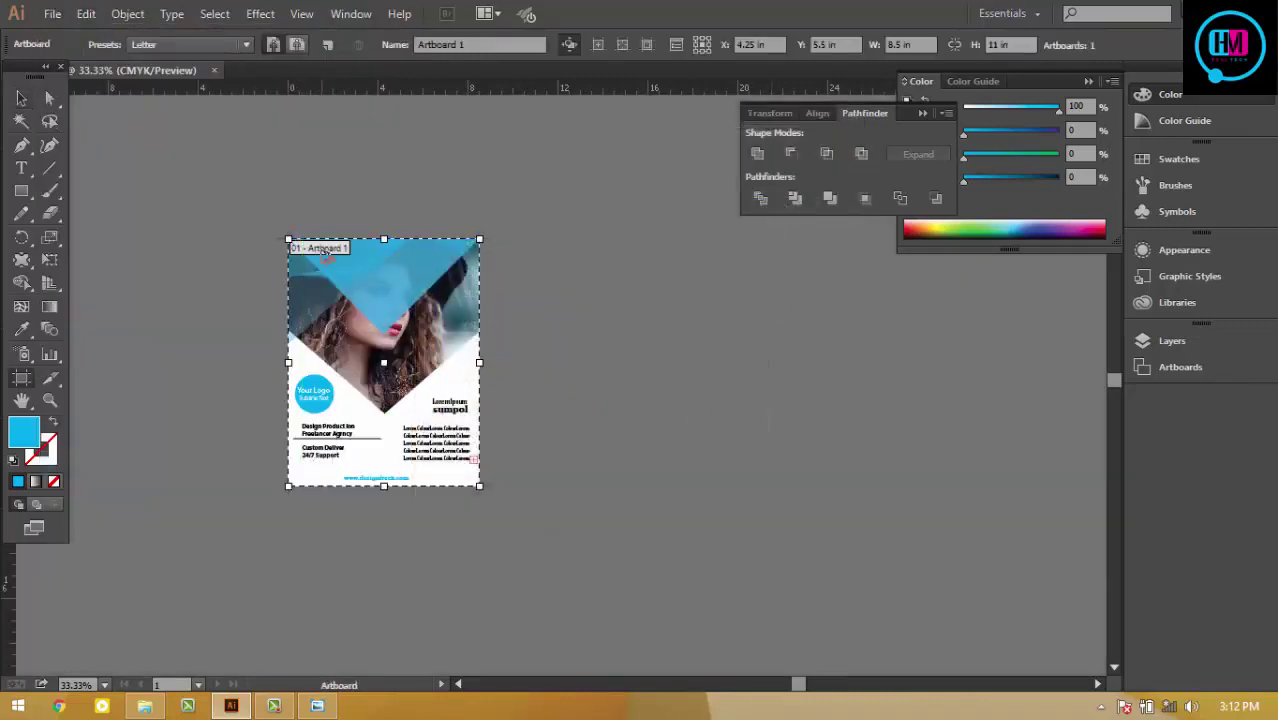
left_click_drag(347, 260, 557, 268)
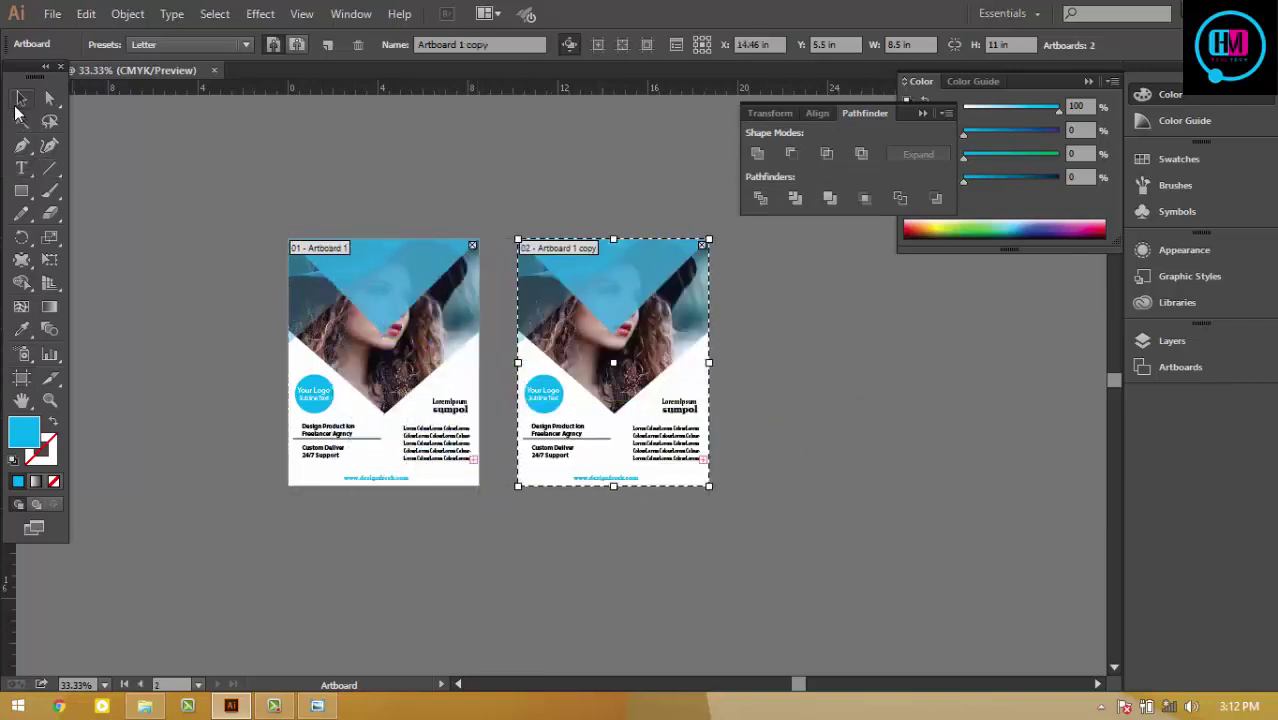
key("Escape")
Step: Reflect the photo artwork on the second page along a custom angle
left_click(598, 312)
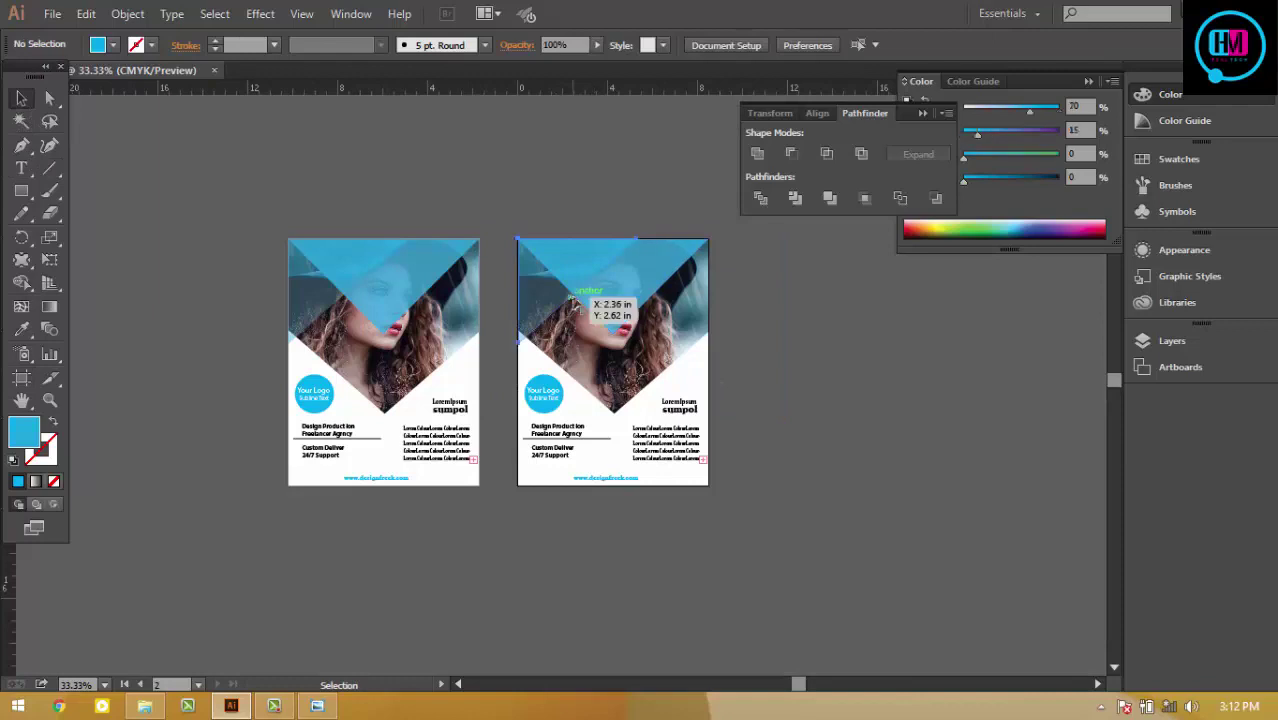
left_click_drag(784, 420, 514, 234)
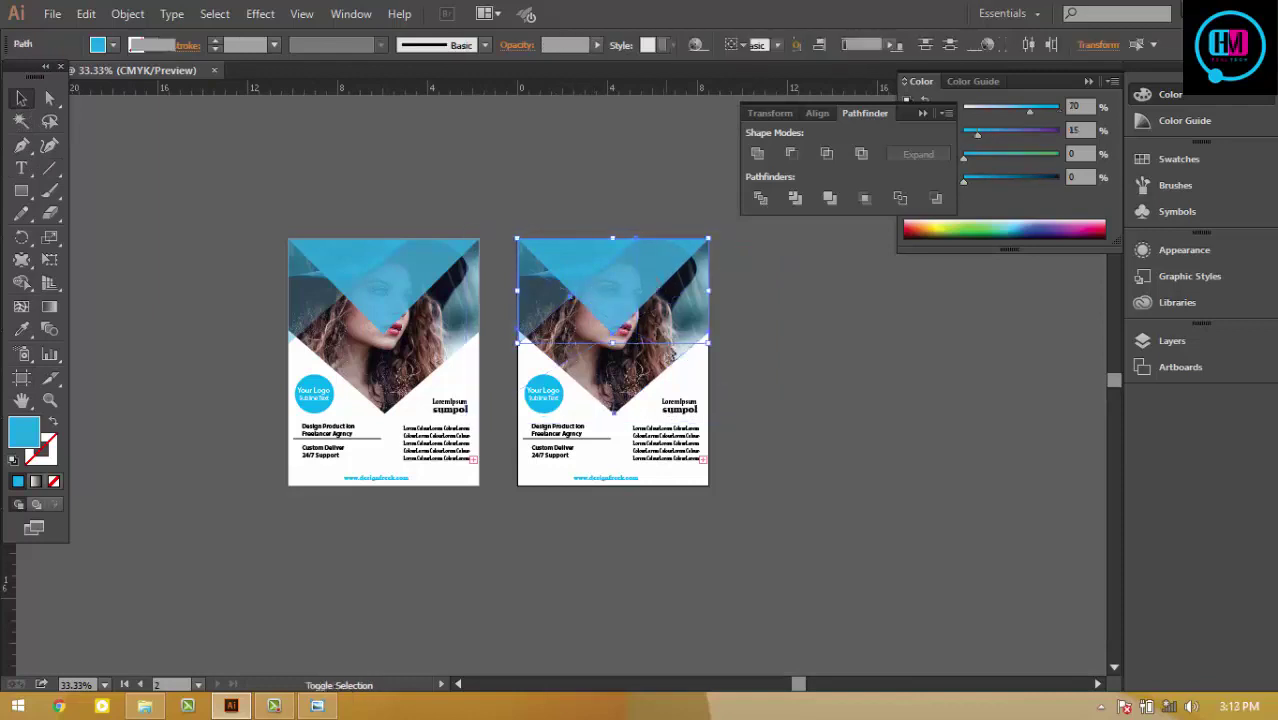
right_click(645, 355)
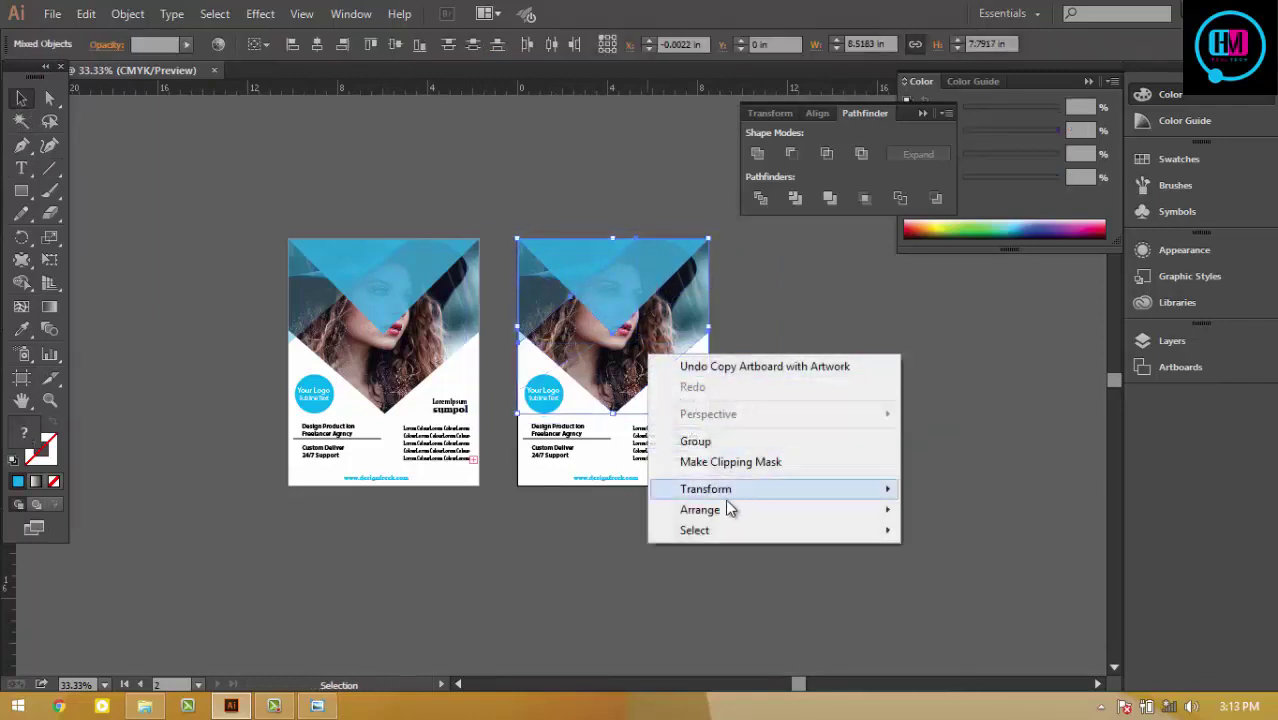
mouse_move(706, 489)
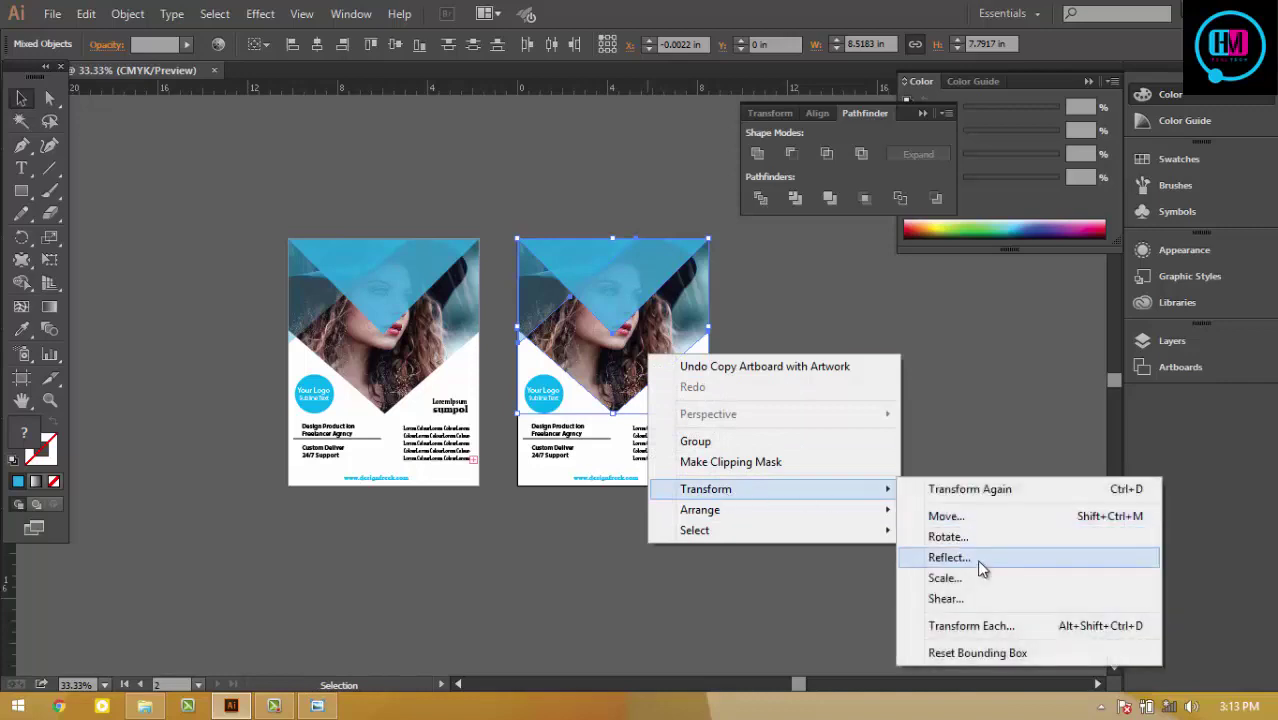
left_click(980, 566)
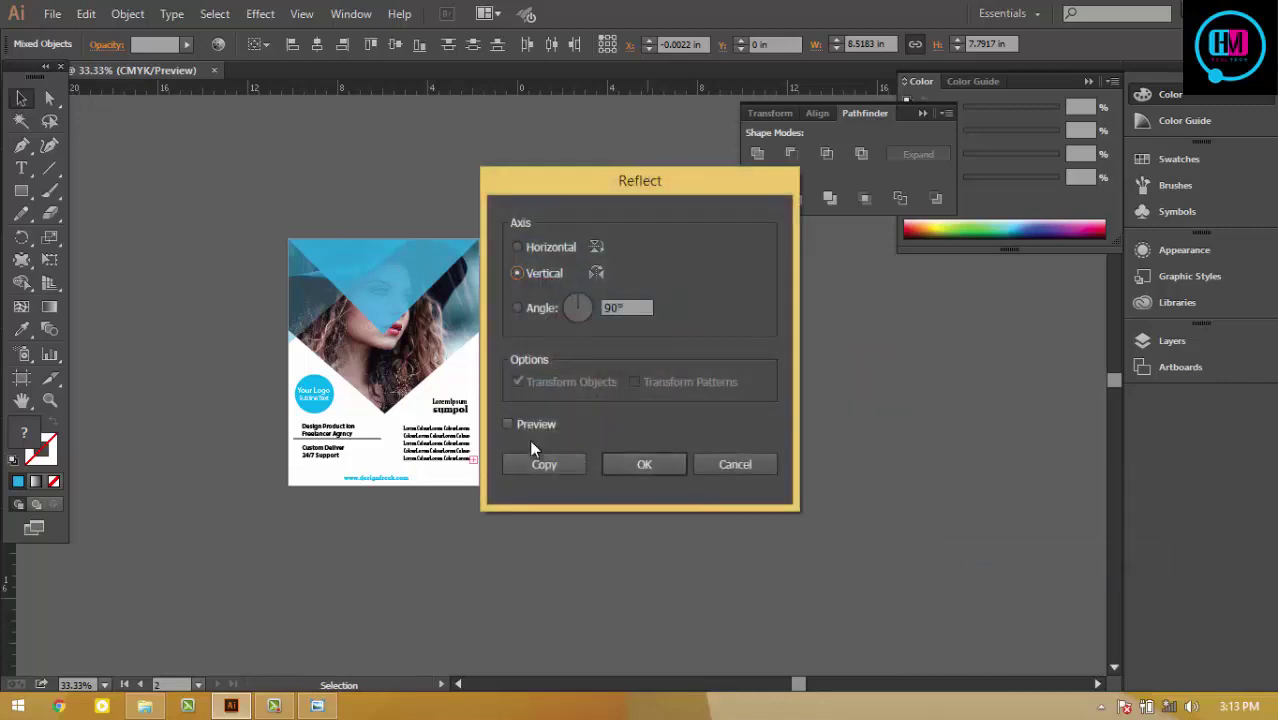
left_click_drag(657, 193, 967, 296)
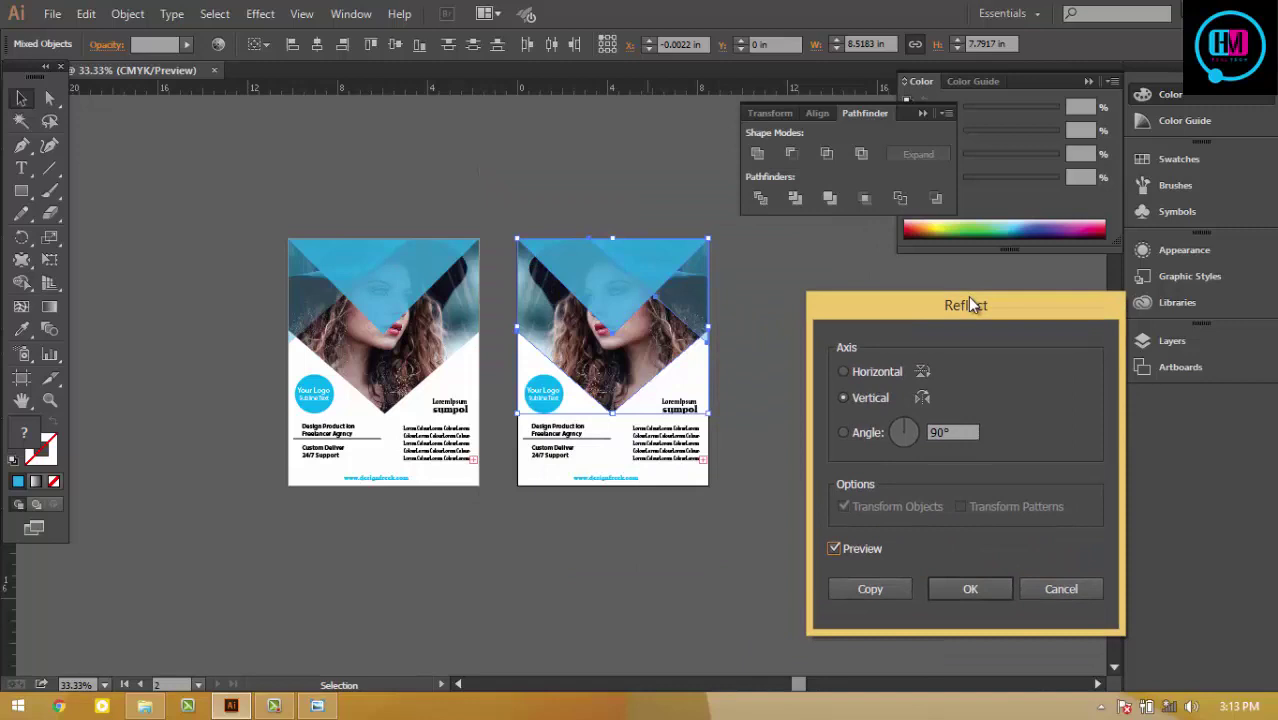
left_click(912, 436)
type("360")
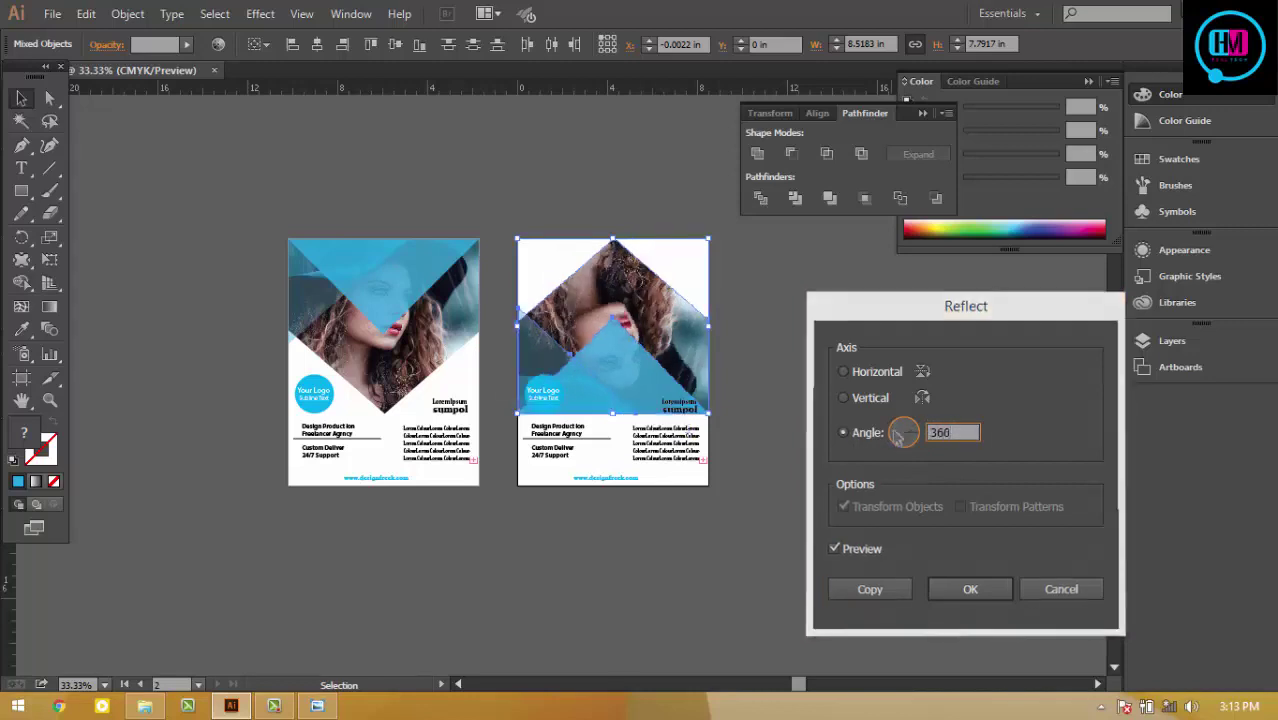
key("Return")
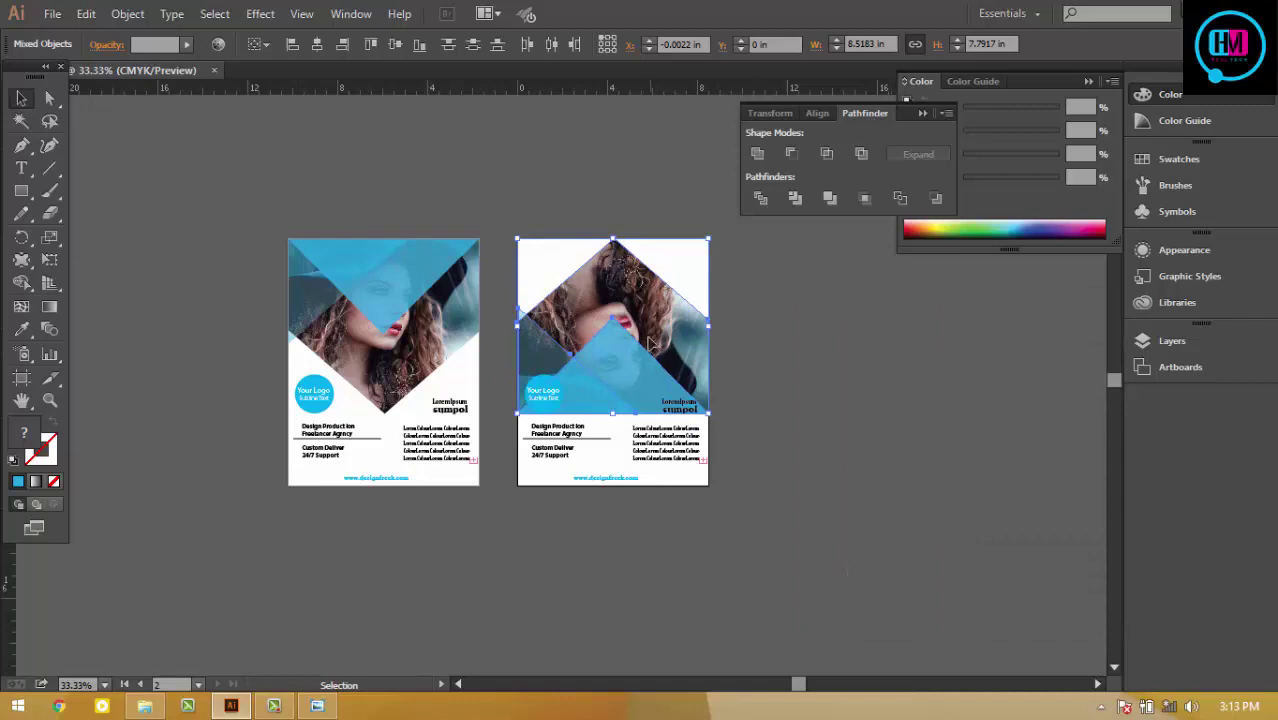
Step: Delete the photo artwork, logo and text from the second page
key("Delete")
left_click_drag(524, 358, 756, 500)
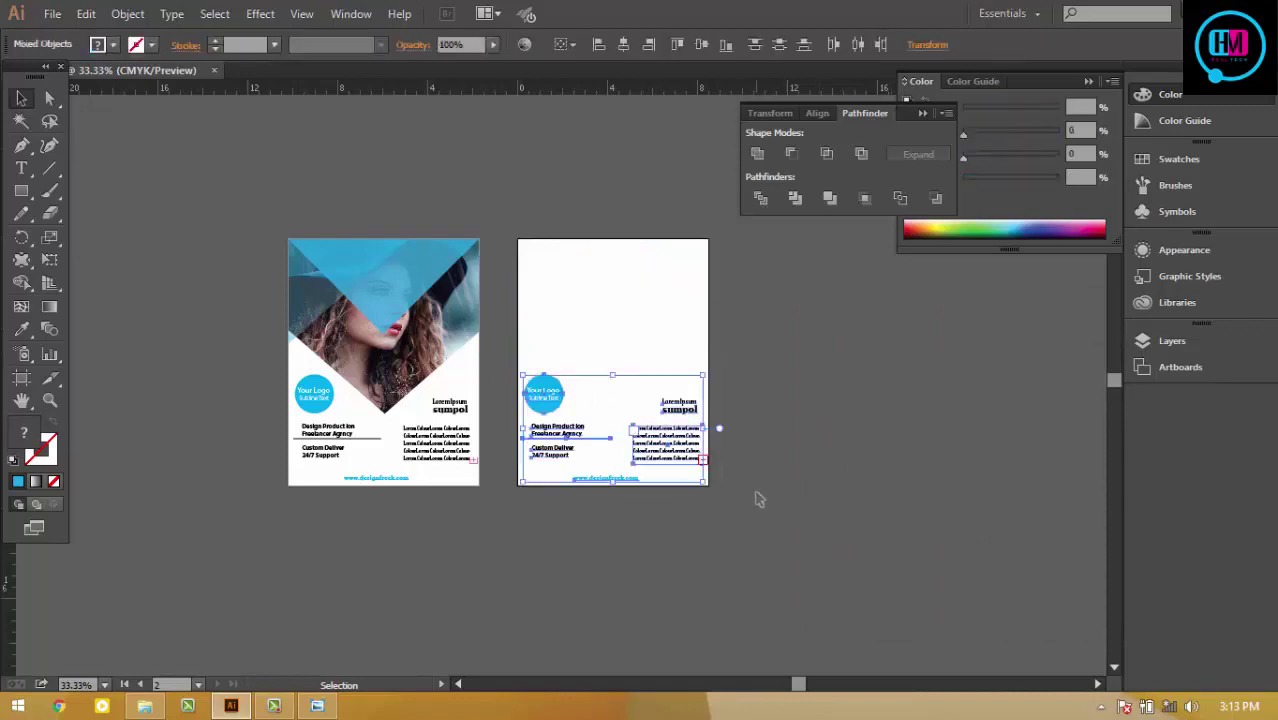
key("Delete")
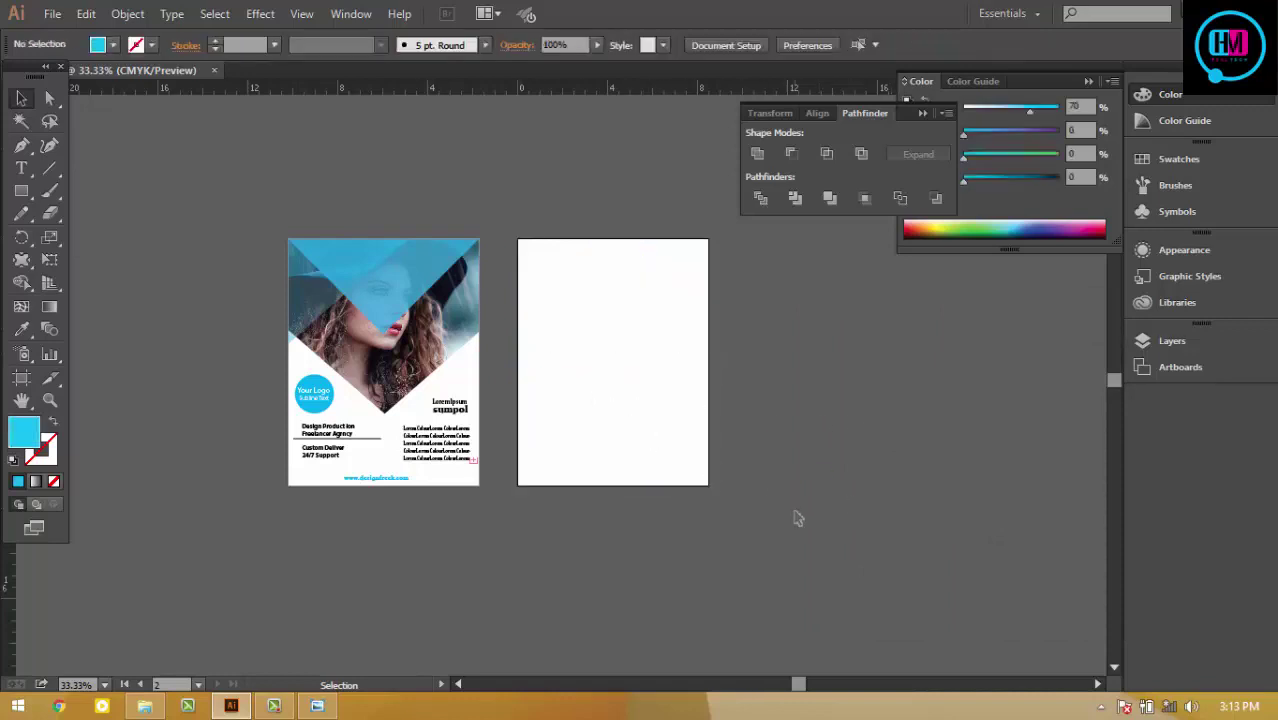
left_click(317, 706)
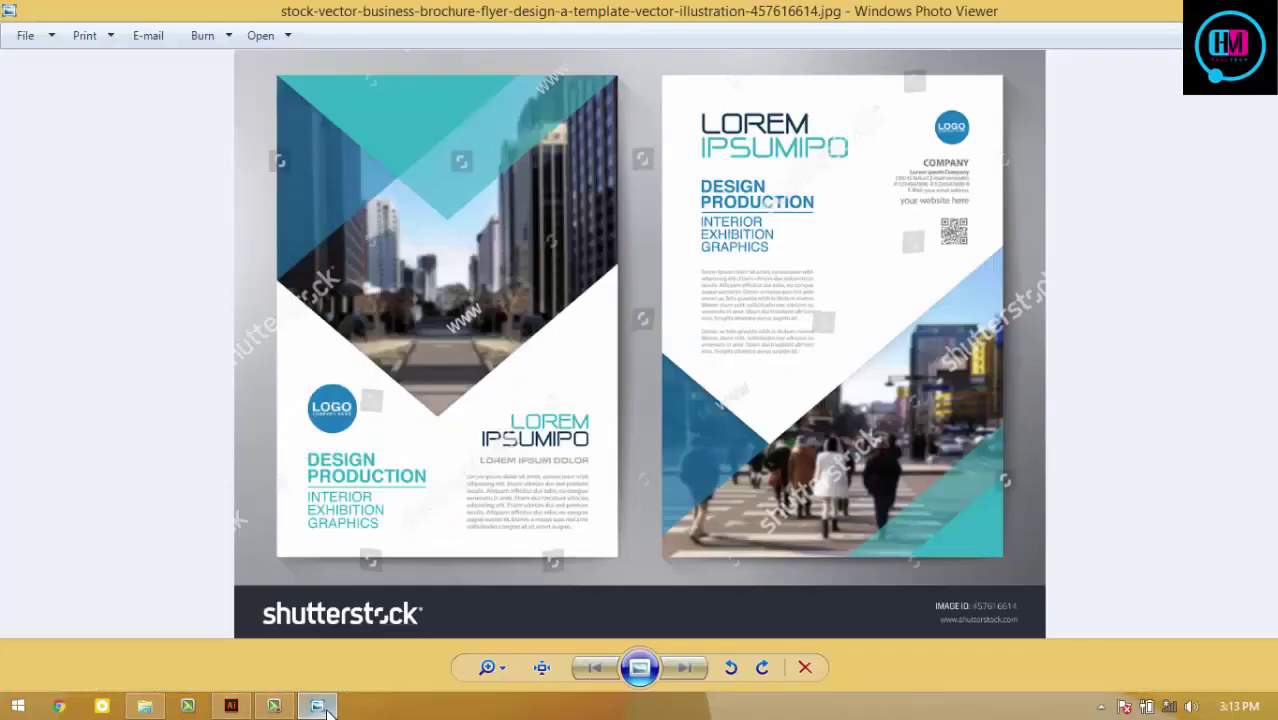
left_click(327, 710)
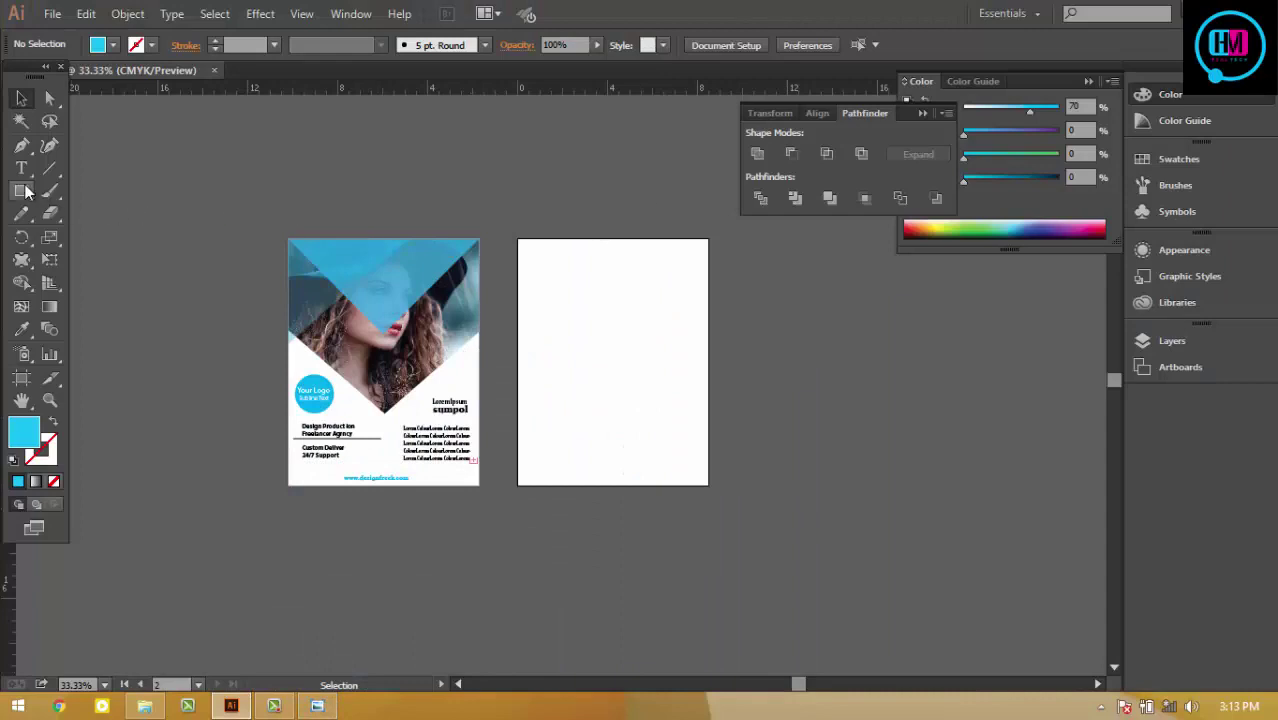
Step: Draw a cyan square about 10.334 in, move it onto the second page, and rotate it 45°
left_click(22, 191)
mouse_move(933, 446)
left_mouse_down()
mouse_move(933, 463)
mouse_move(816, 494)
left_mouse_up()
key("v")
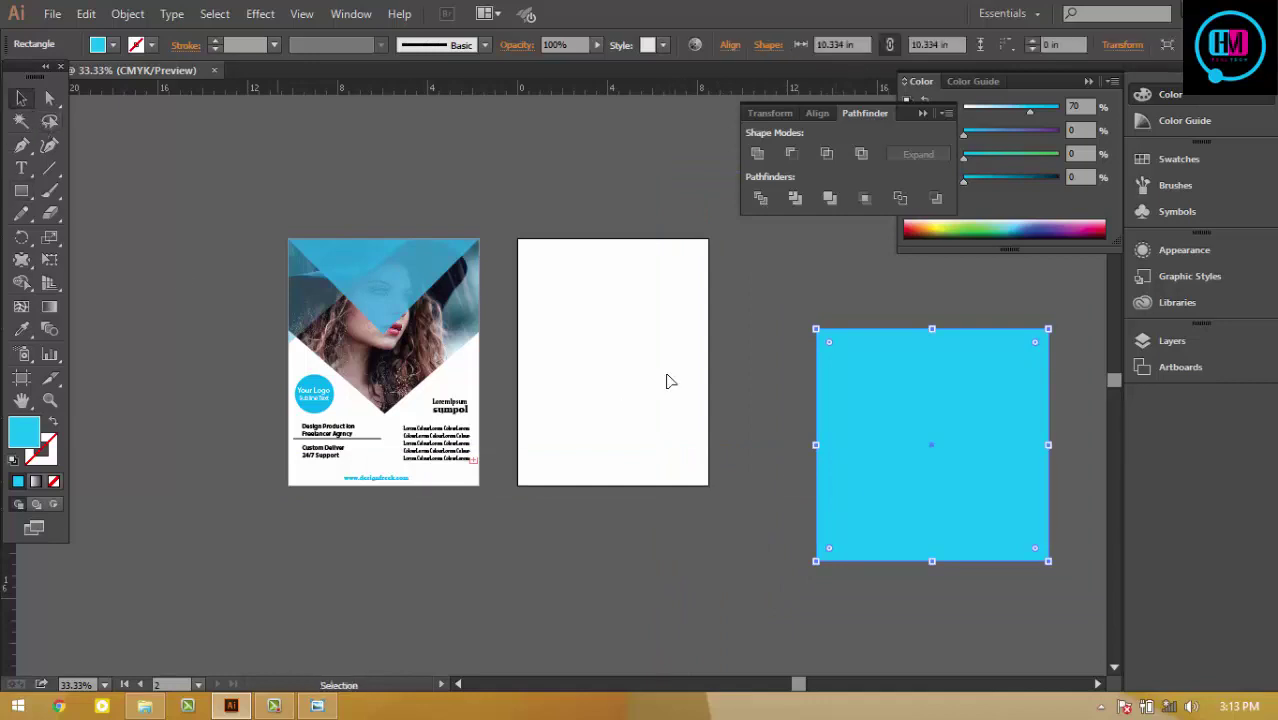
left_click_drag(985, 505, 699, 473)
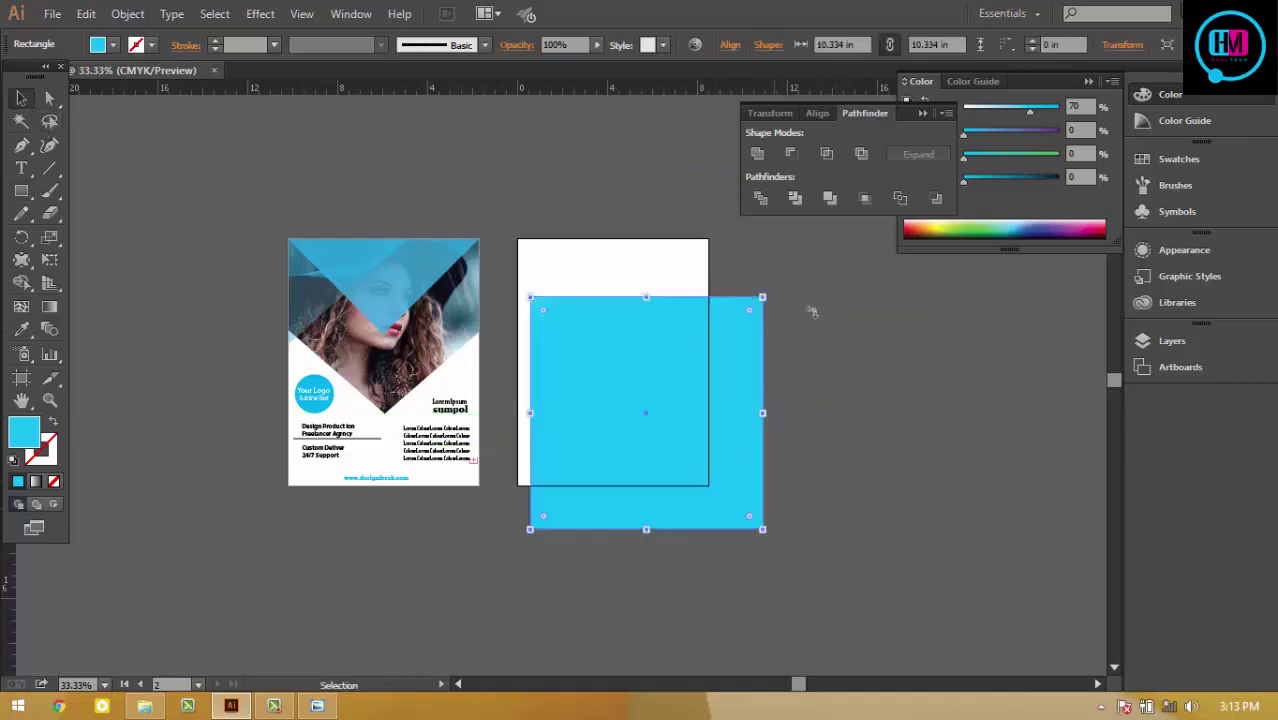
left_click_drag(812, 312, 885, 463)
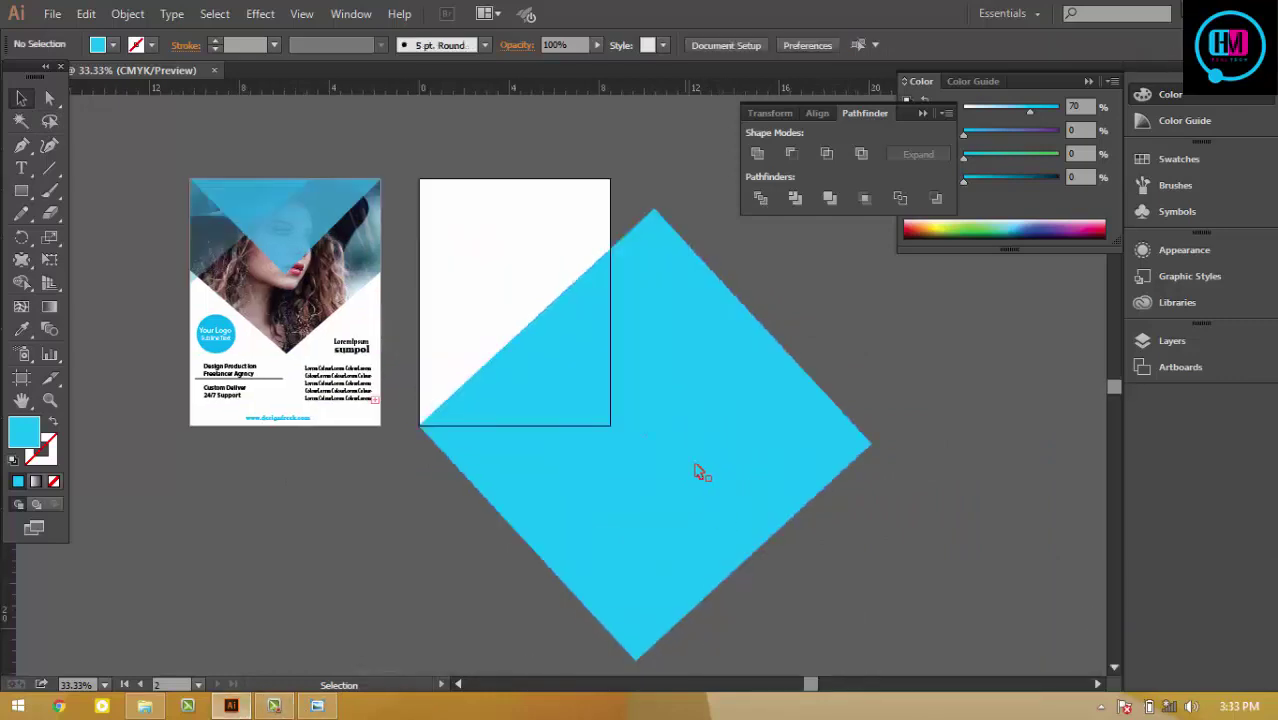
left_click(317, 706)
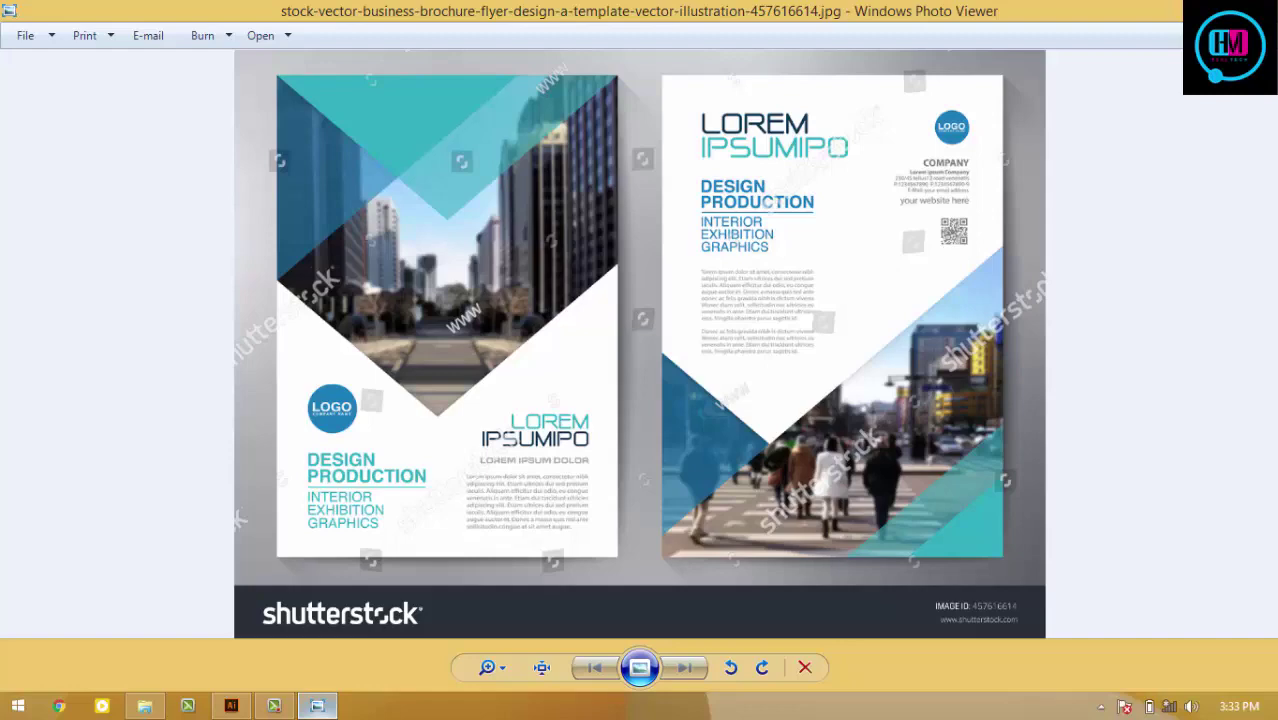
left_click(333, 707)
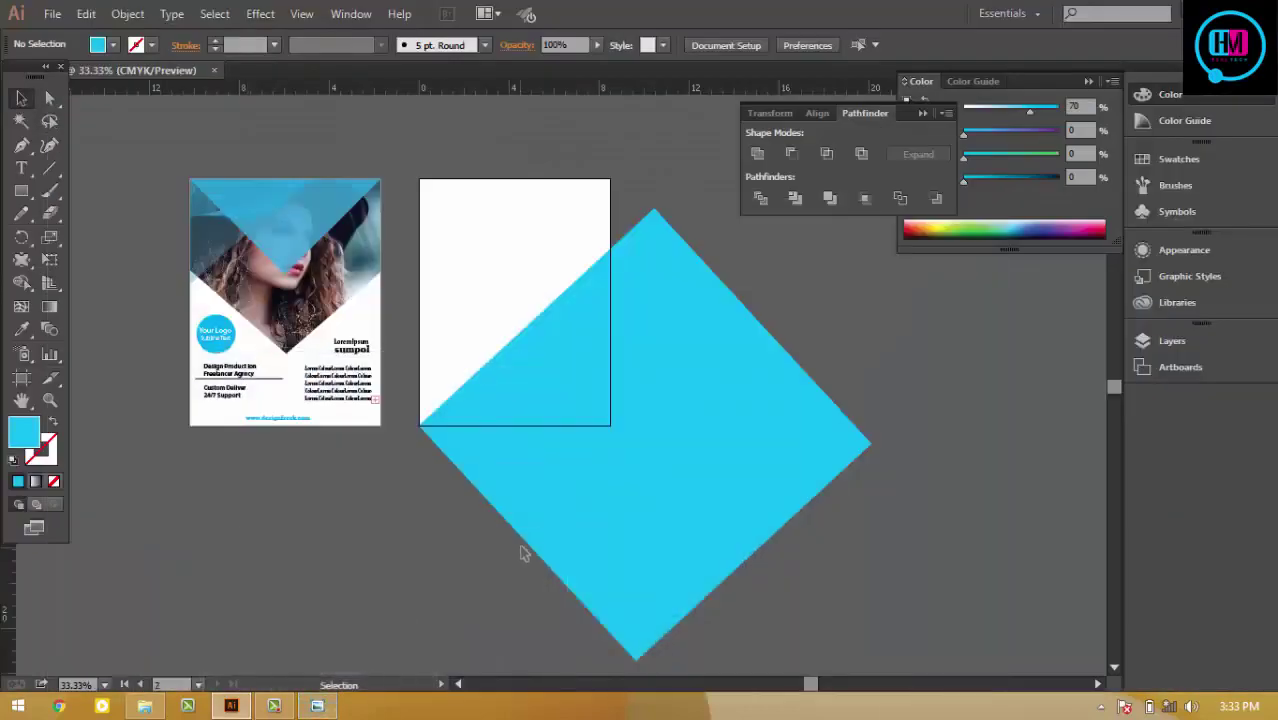
Step: Draw a tall cyan rectangle over the diamond's right half, extending below the diamond
left_click(21, 190)
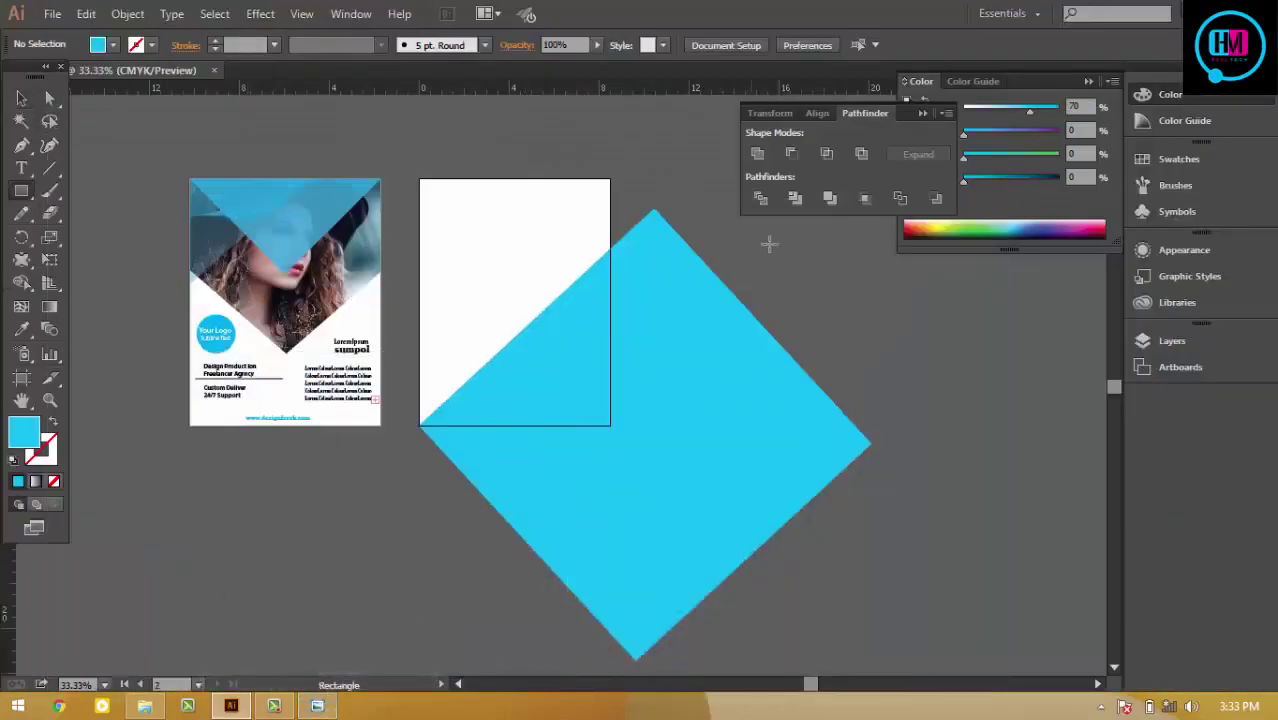
left_click_drag(852, 240, 610, 530)
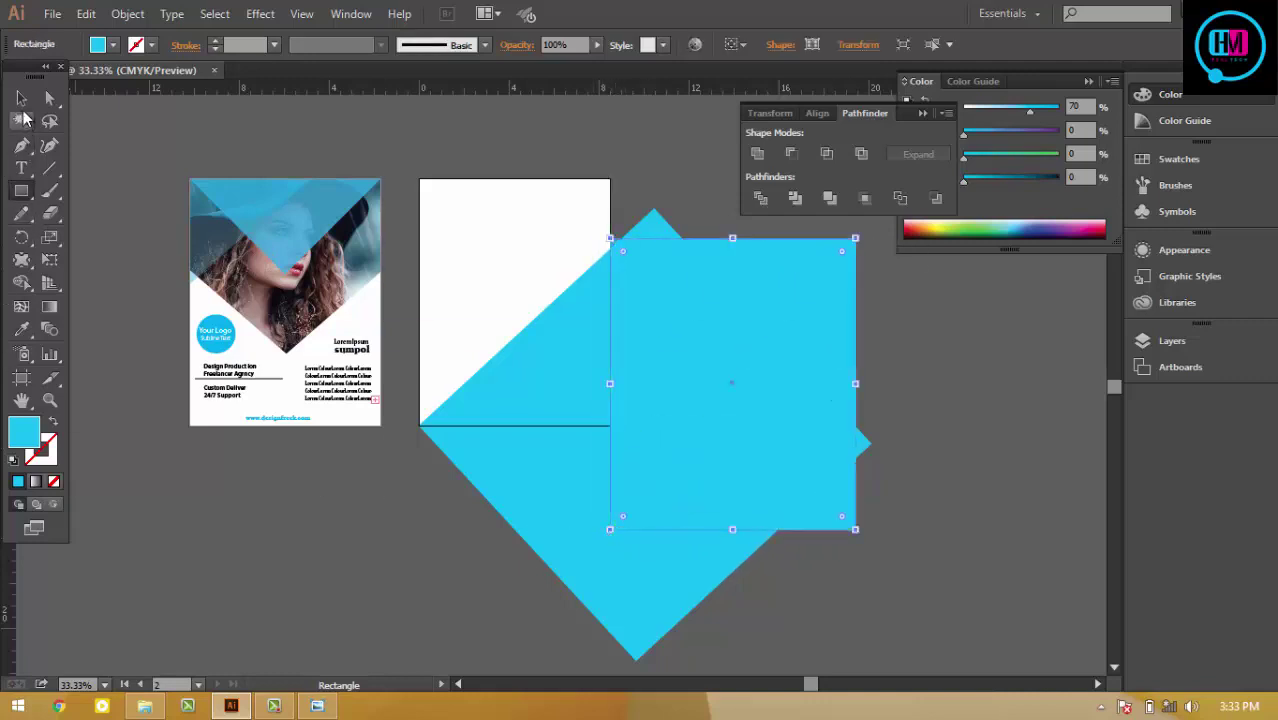
left_click(21, 120)
left_click(978, 357)
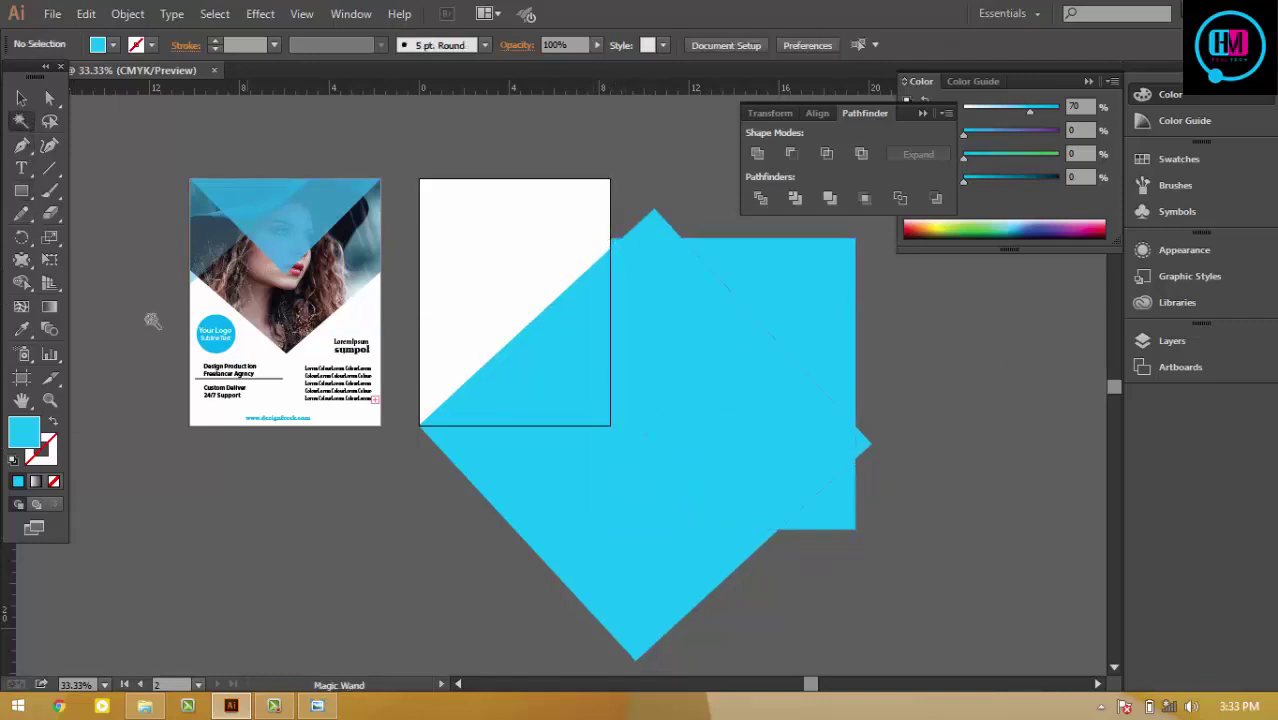
key("ctrl+minus")
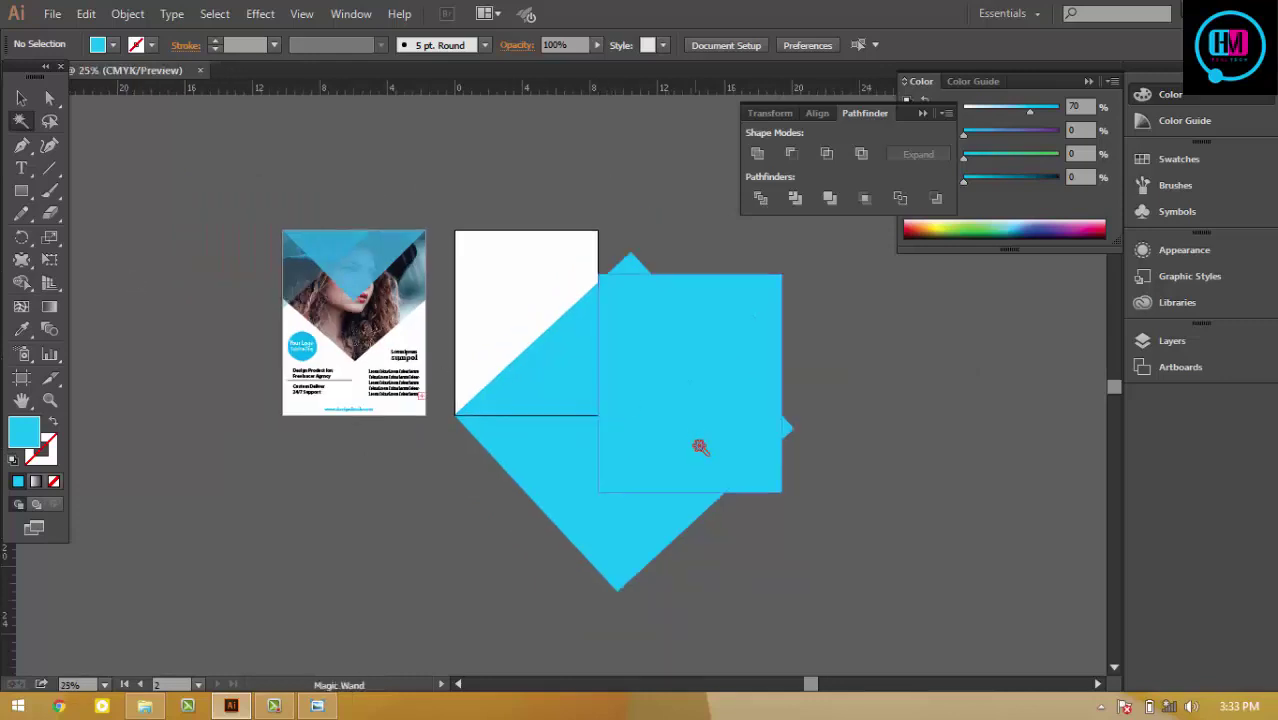
key("v")
left_click(700, 450)
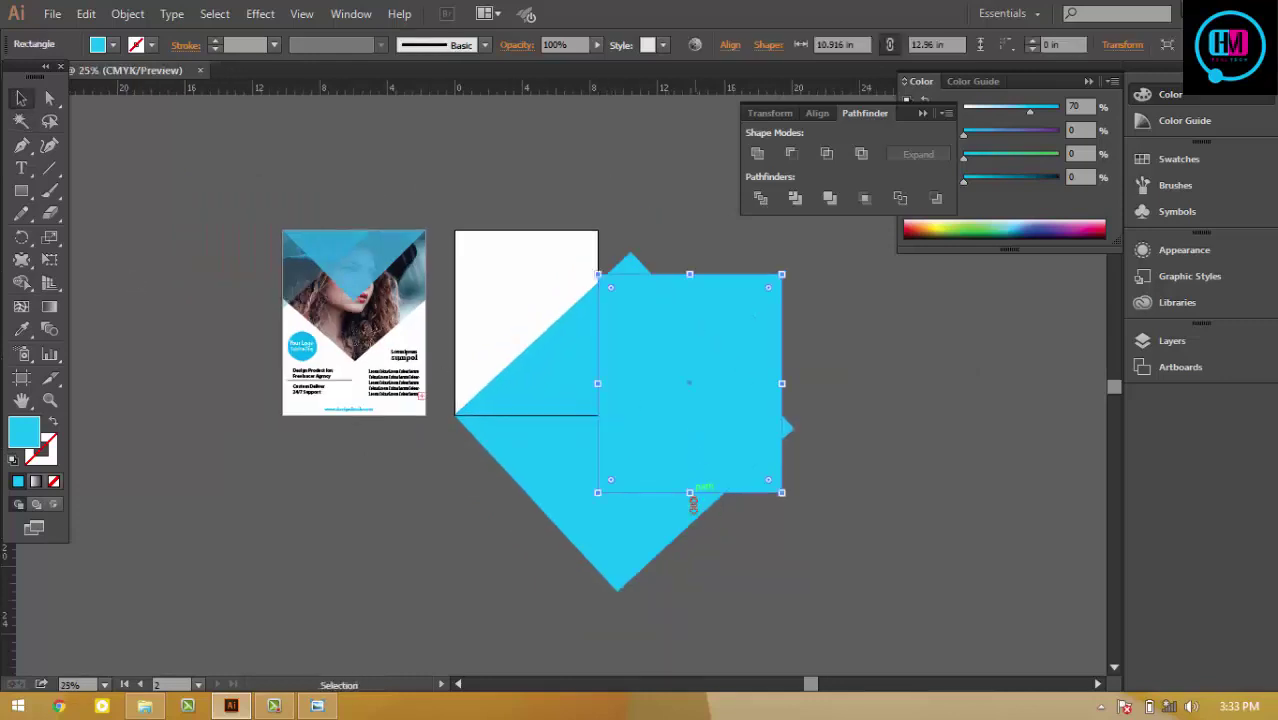
left_click_drag(690, 493, 690, 676)
left_click(875, 331)
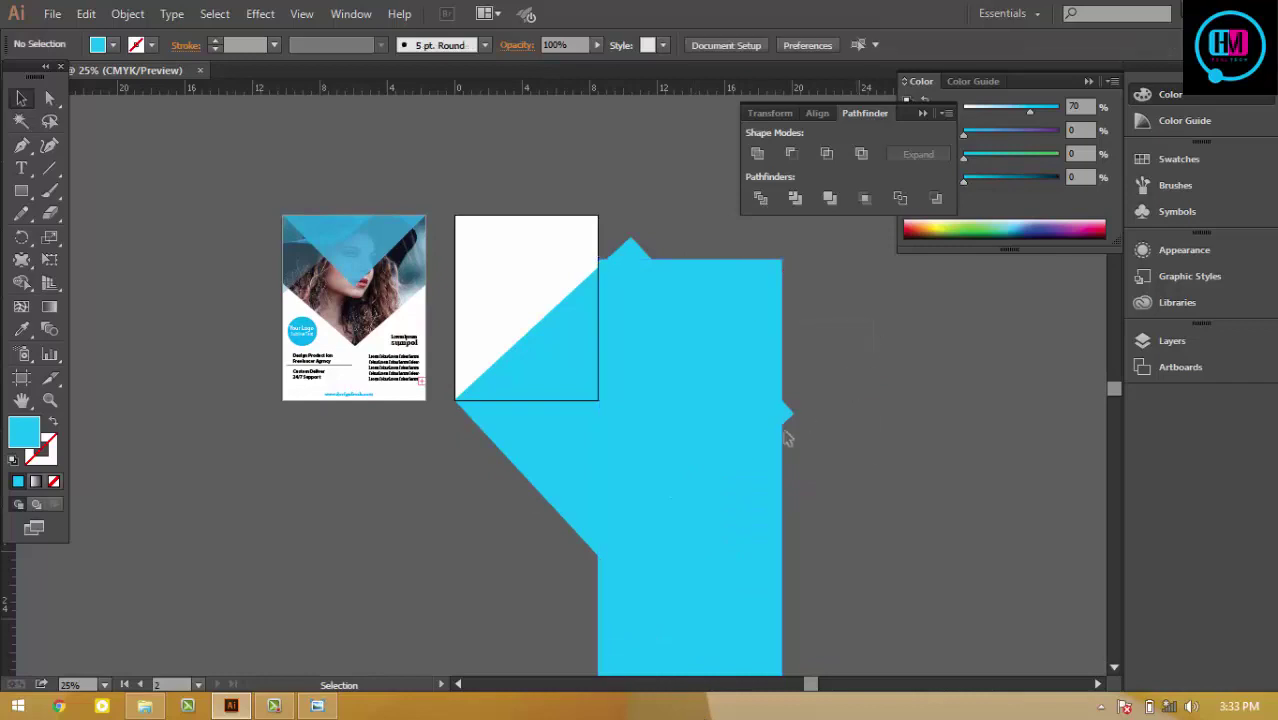
Step: Delete the unwanted overlap regions with Shape Builder, leaving two cyan triangles
left_click(779, 478)
left_click(21, 282)
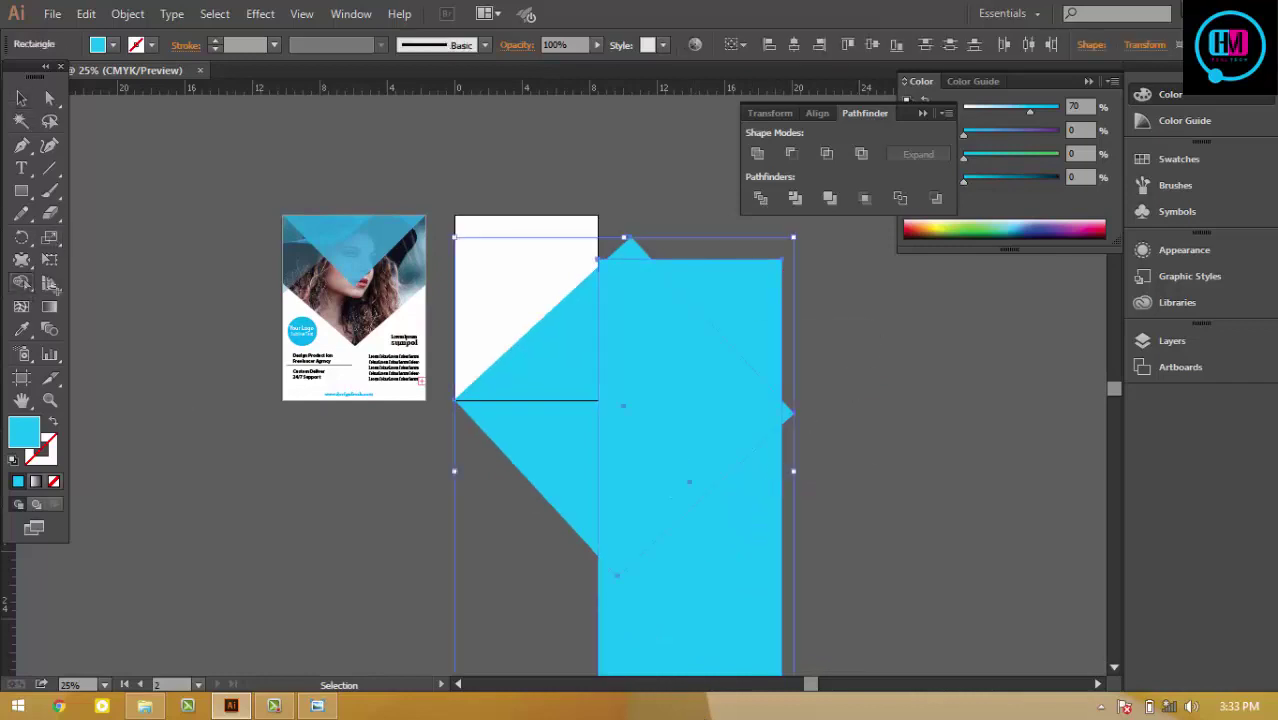
left_click(617, 280, "alt")
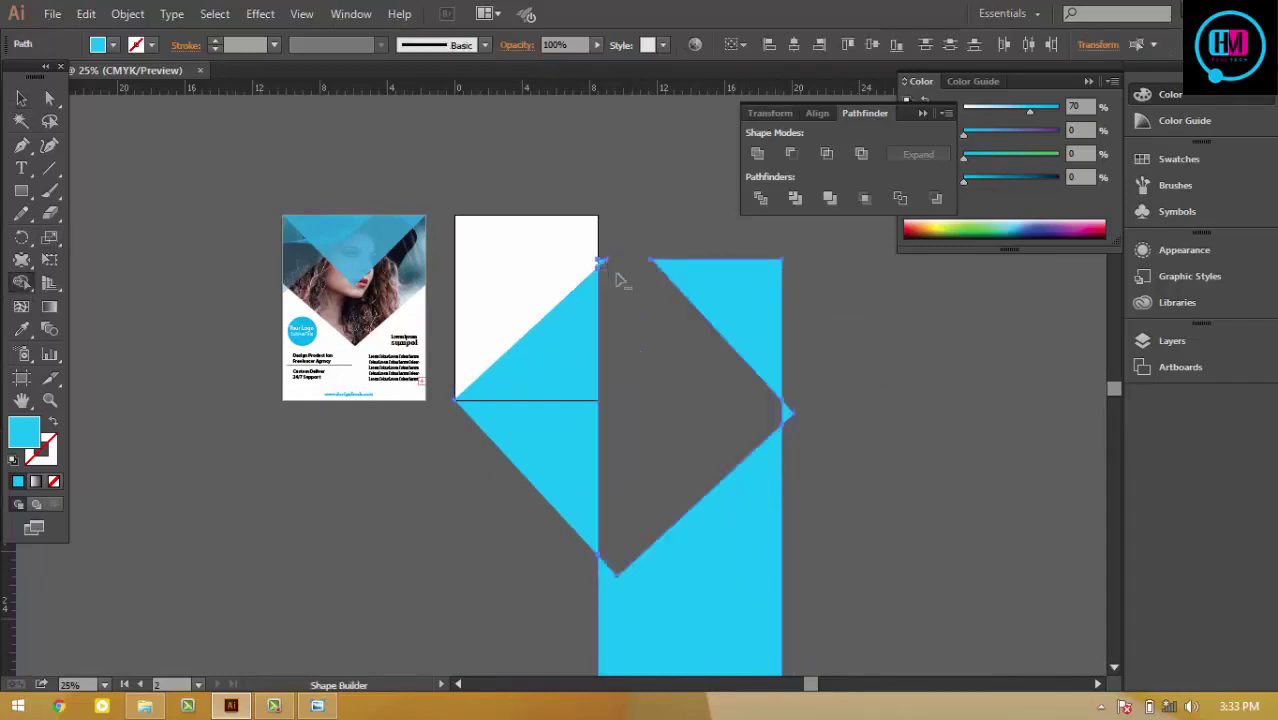
left_click(676, 600, "alt")
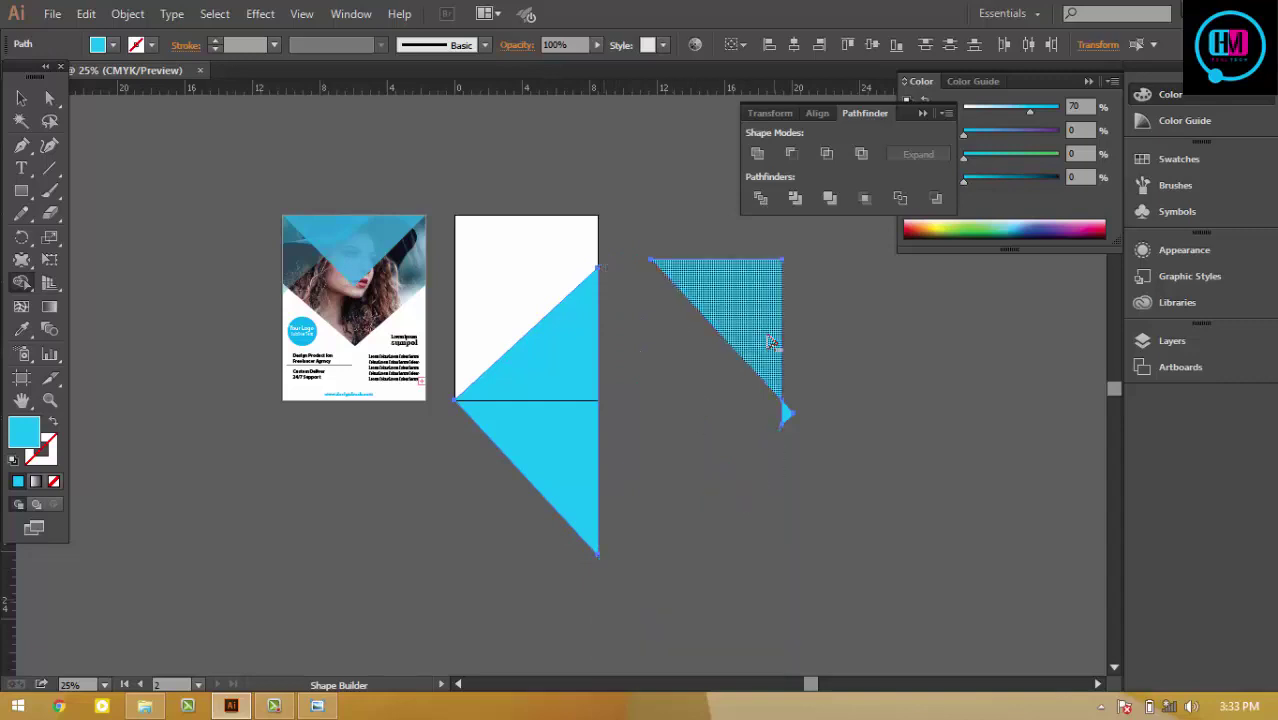
left_click(766, 340, "alt")
left_click(786, 415, "alt")
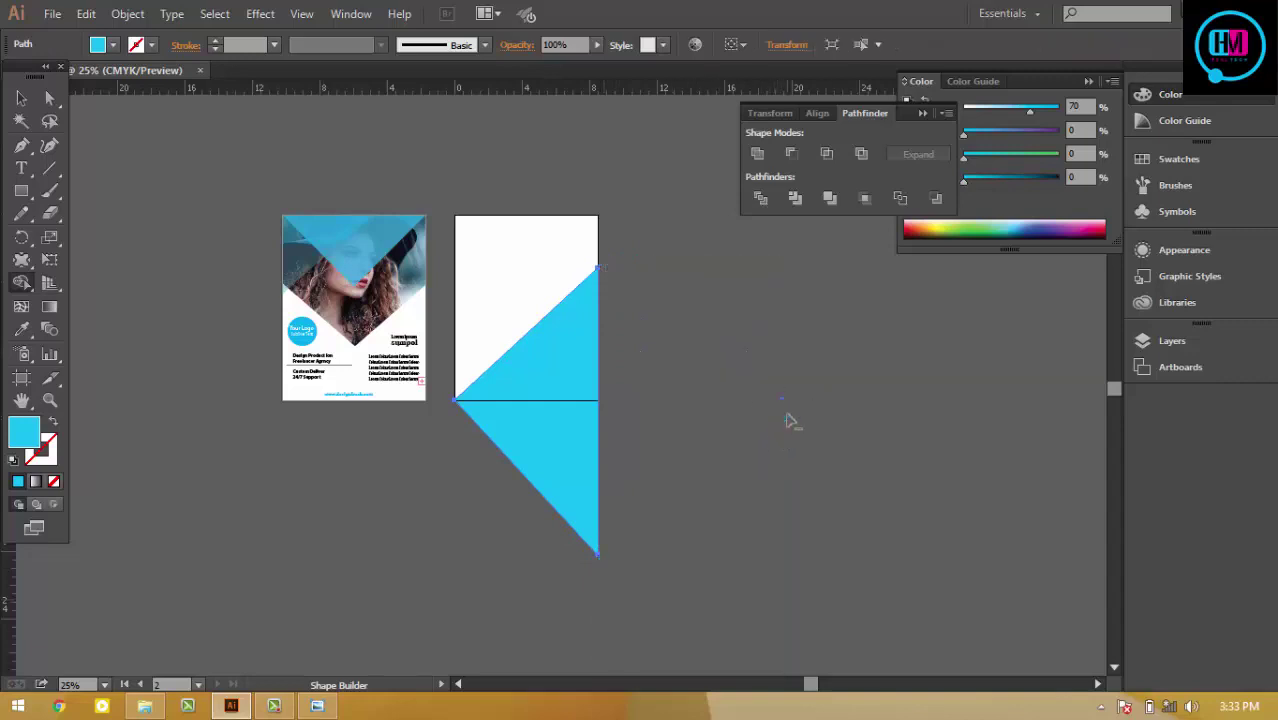
left_click(21, 98)
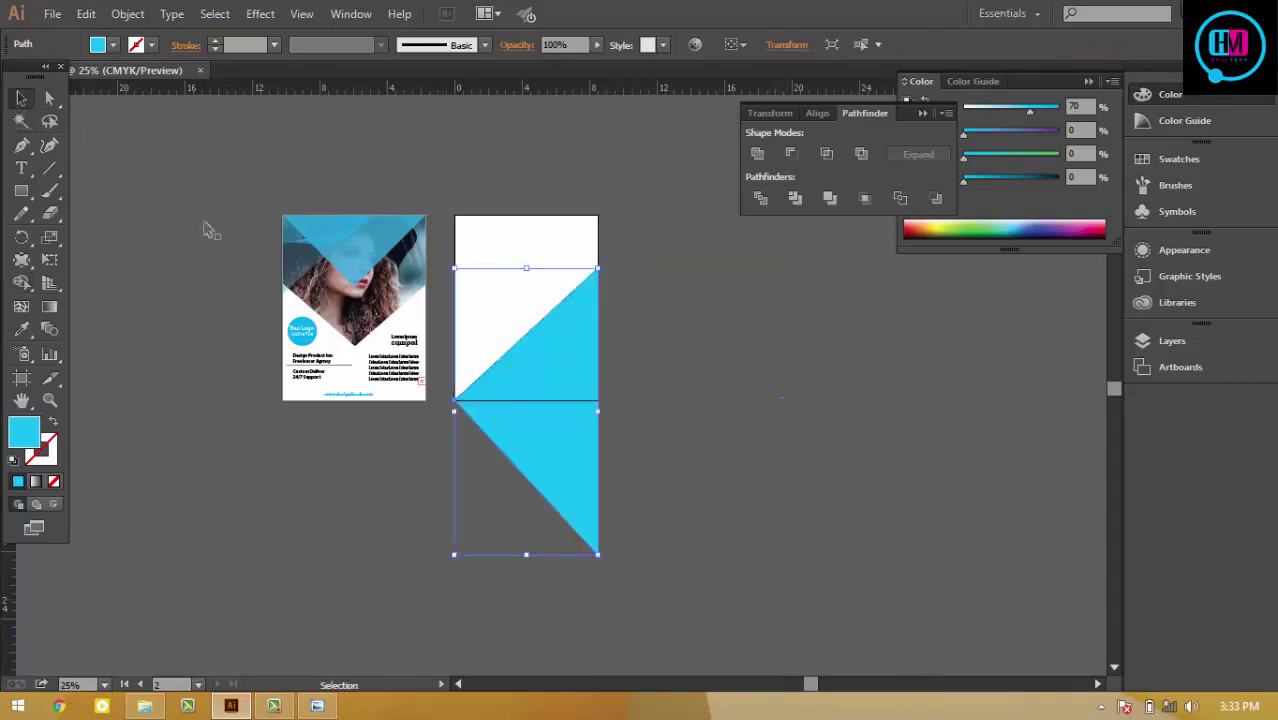
left_click(806, 540)
key("ctrl+plus")
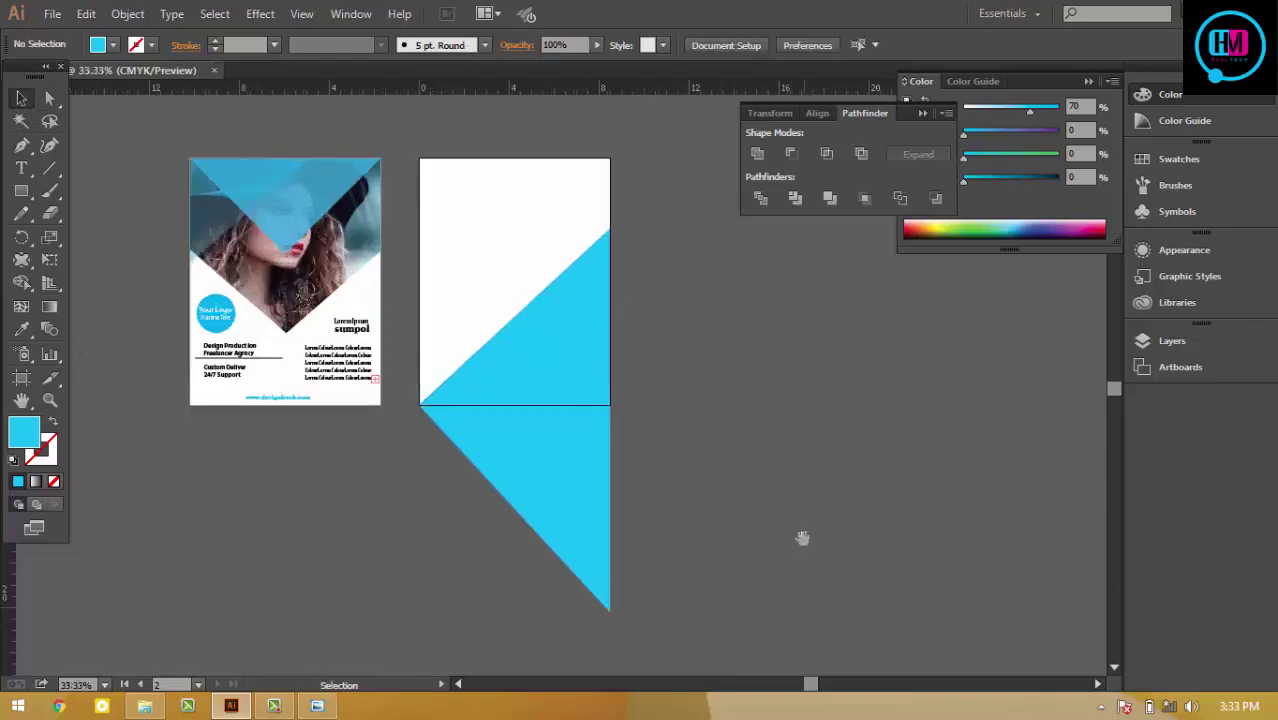
Step: Cut the cyan triangle path at its left and right corners with the Scissors tool
mouse_move(804, 534)
left_mouse_down()
mouse_move(907, 474)
mouse_move(910, 484)
left_mouse_up()
key("ctrl+plus")
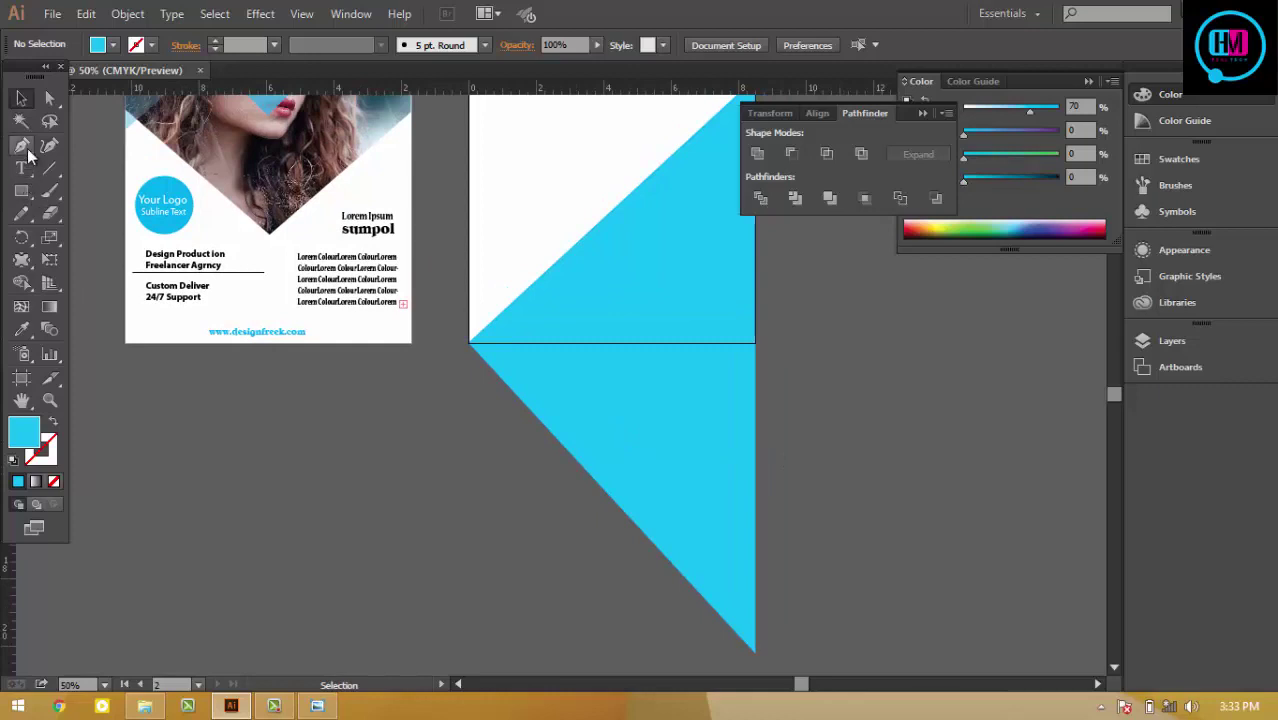
left_click(26, 147)
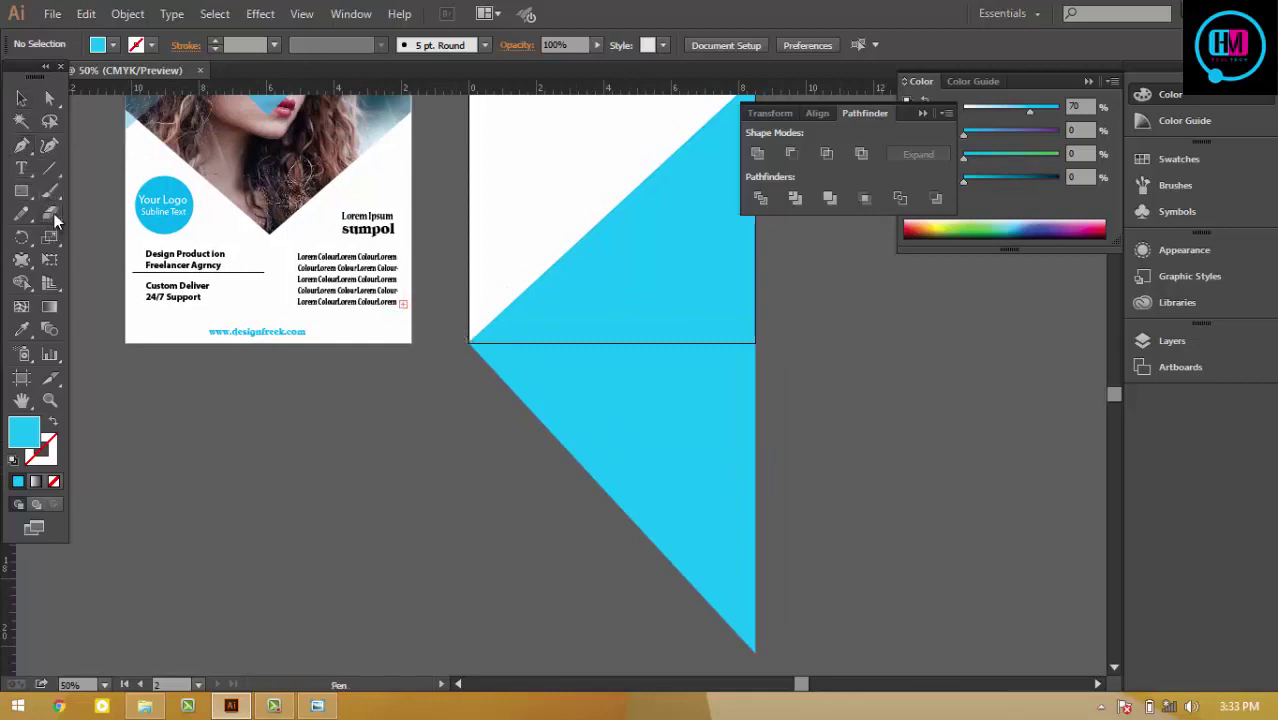
left_click_drag(50, 213, 92, 234)
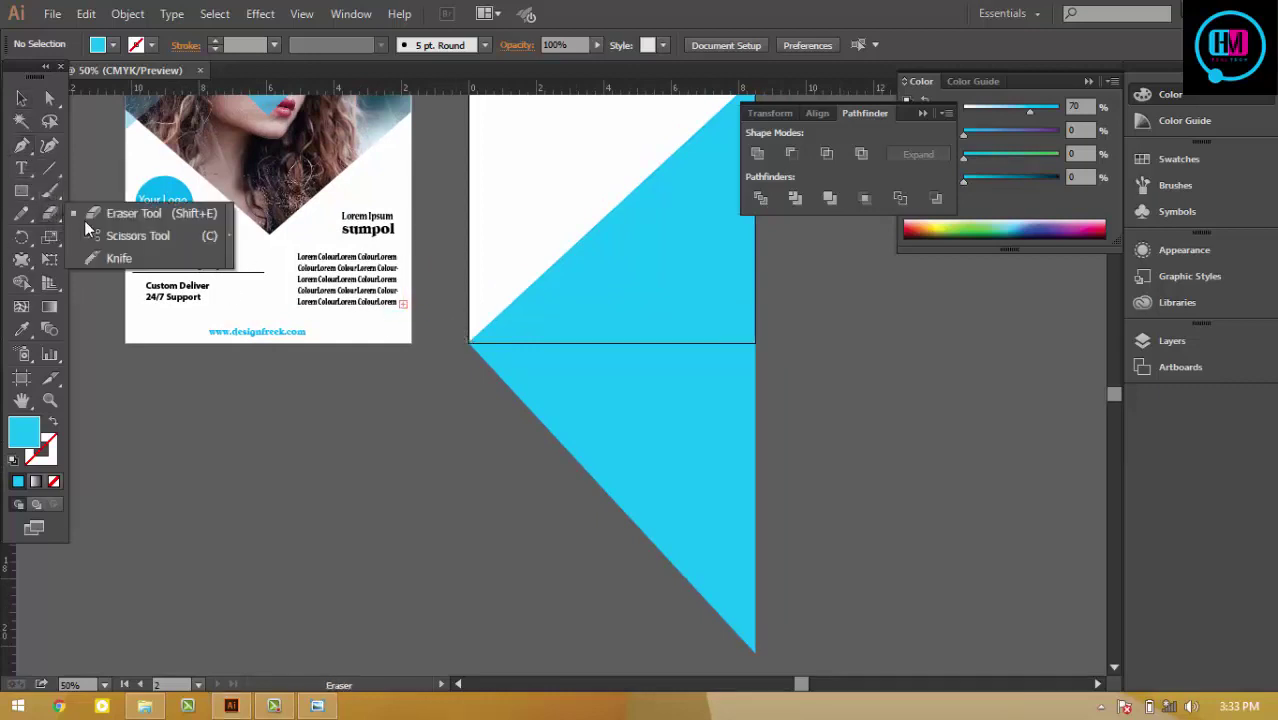
left_click(465, 341)
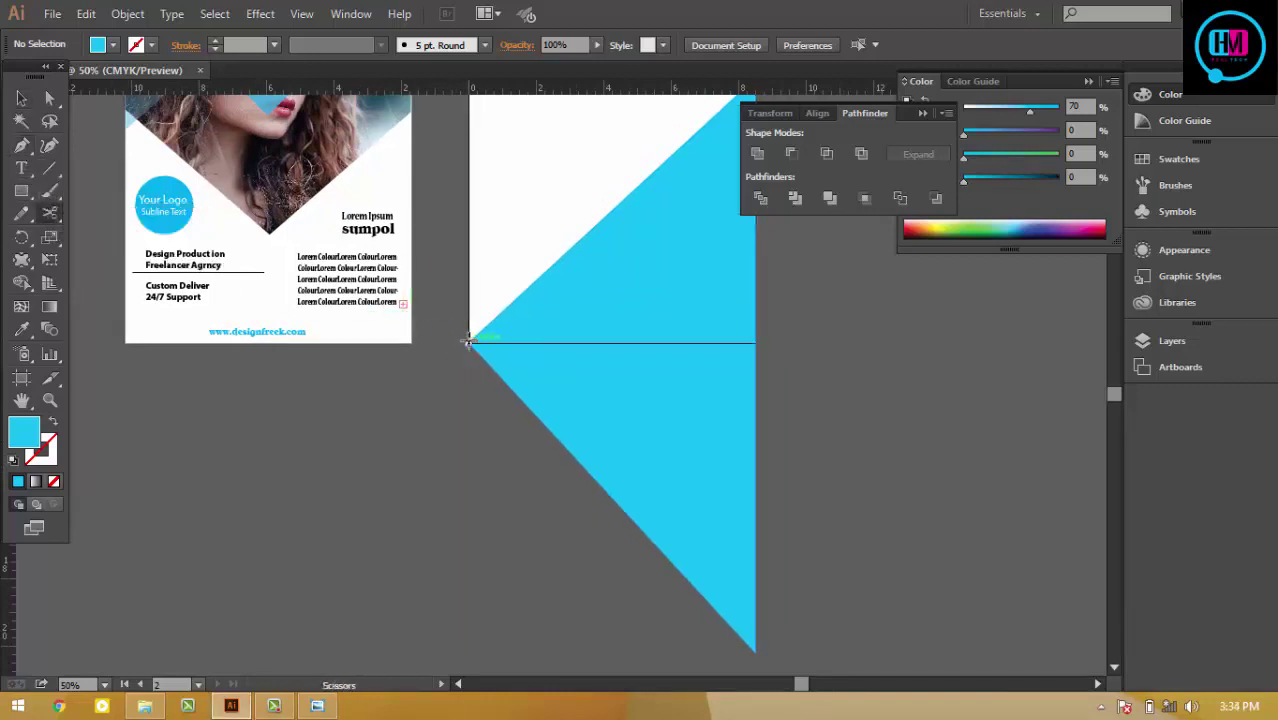
left_click(754, 341)
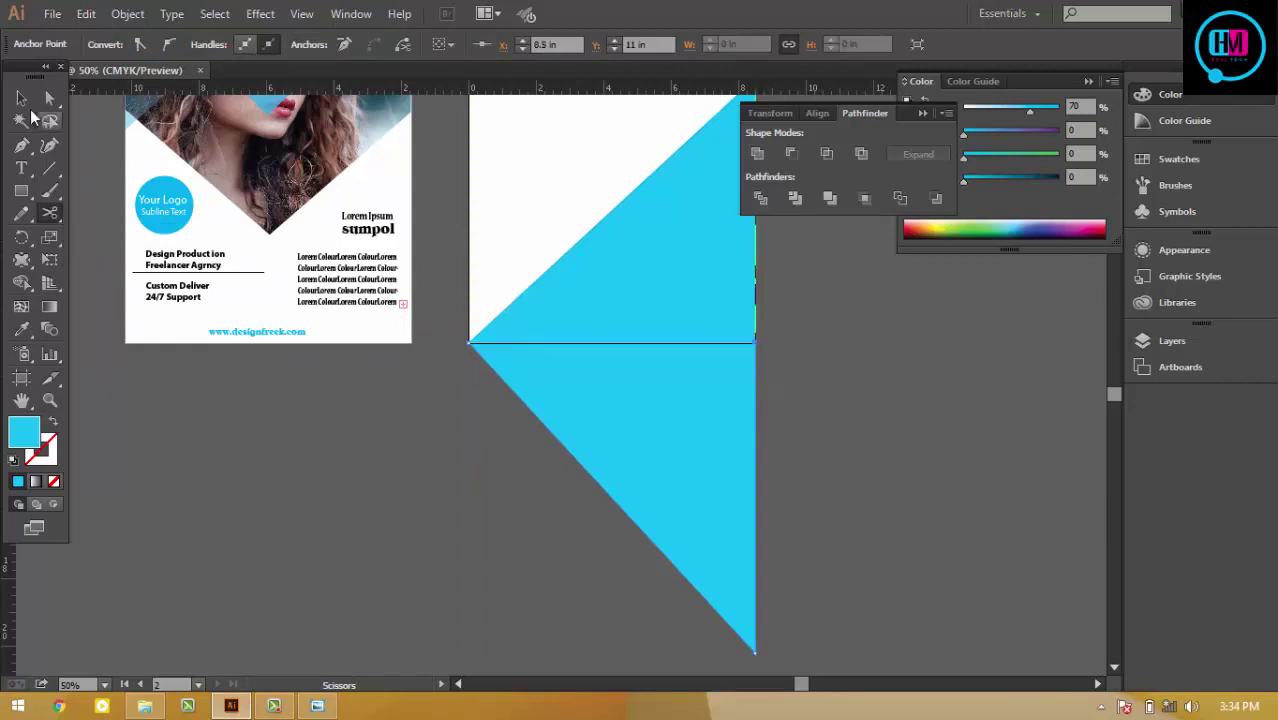
Step: Pull the lower triangle away, rotate it 90°, and move it toward the page's lower-right corner
left_click(21, 97)
left_click_drag(716, 497, 919, 521)
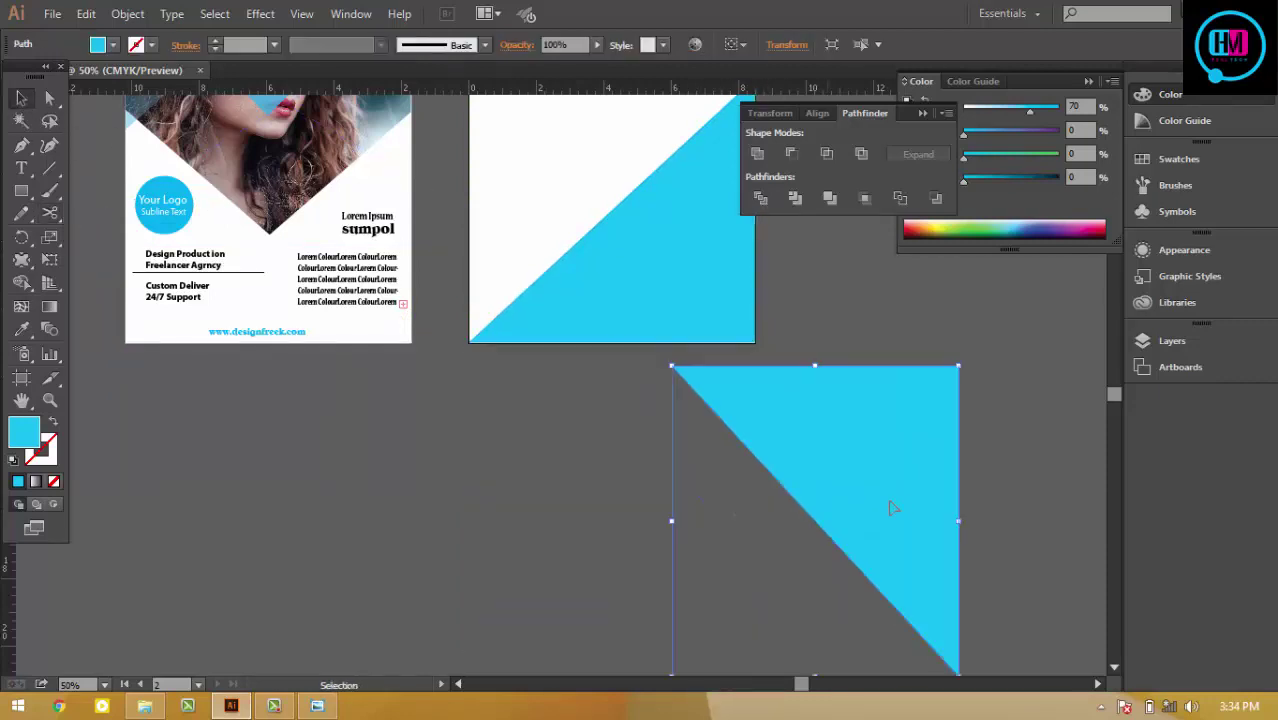
left_click_drag(800, 456, 808, 410)
scroll(948, 365, "right", 5)
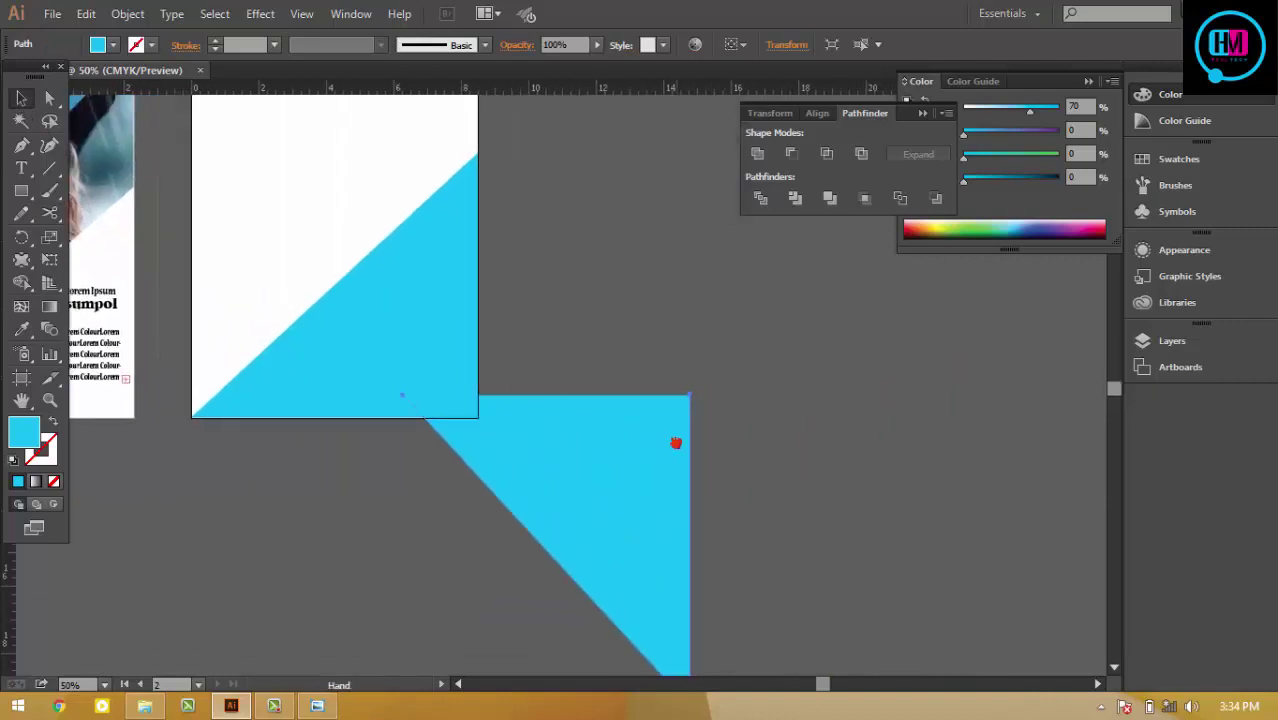
left_click_drag(612, 495, 743, 421)
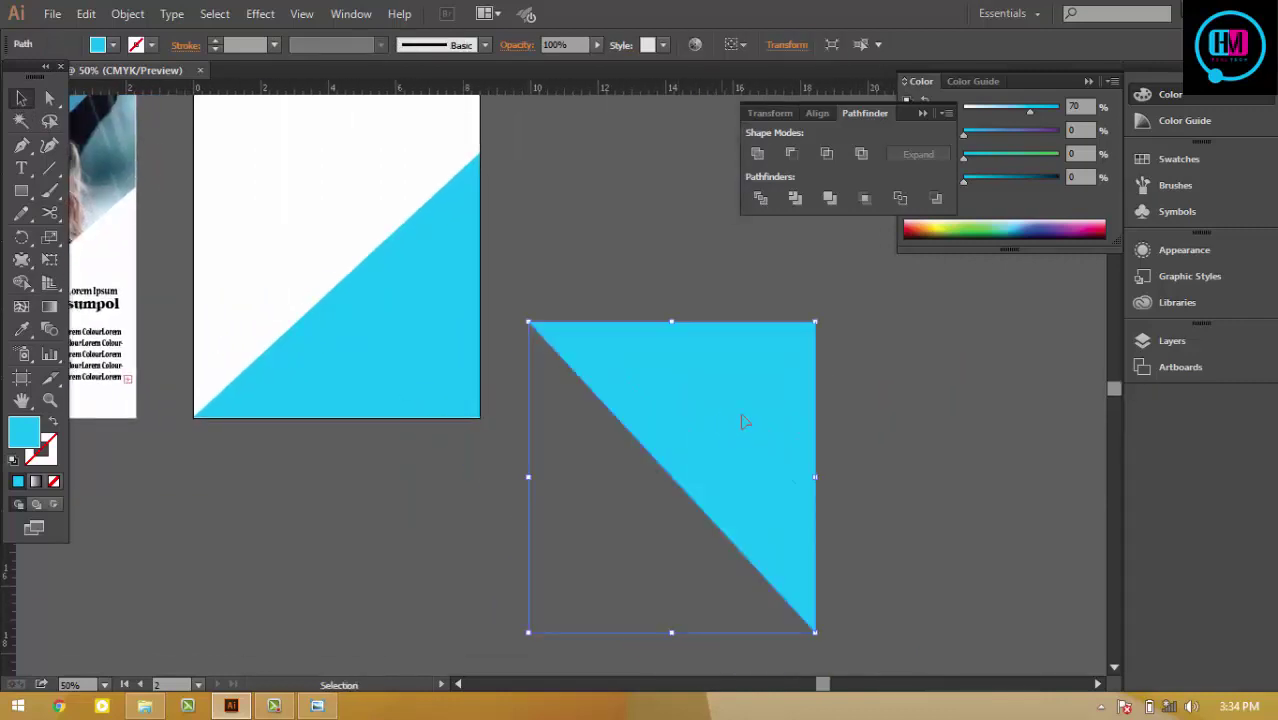
left_click_drag(853, 324, 845, 580)
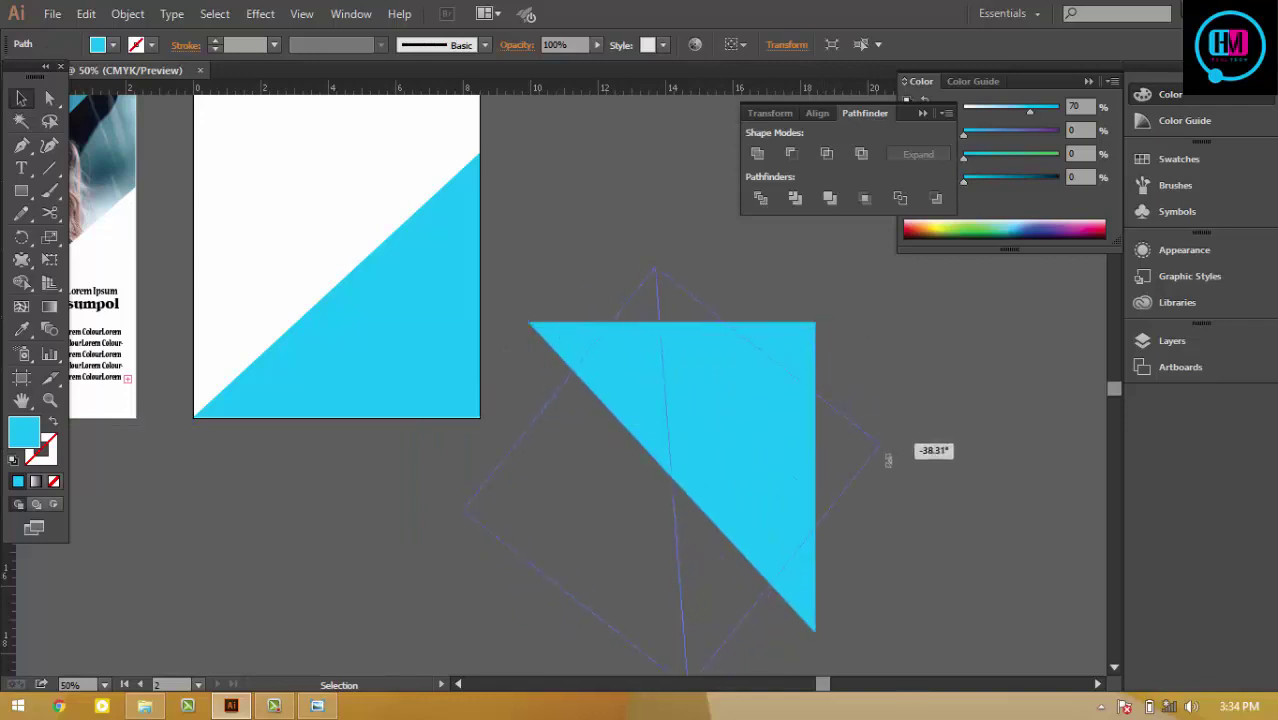
left_click(940, 498)
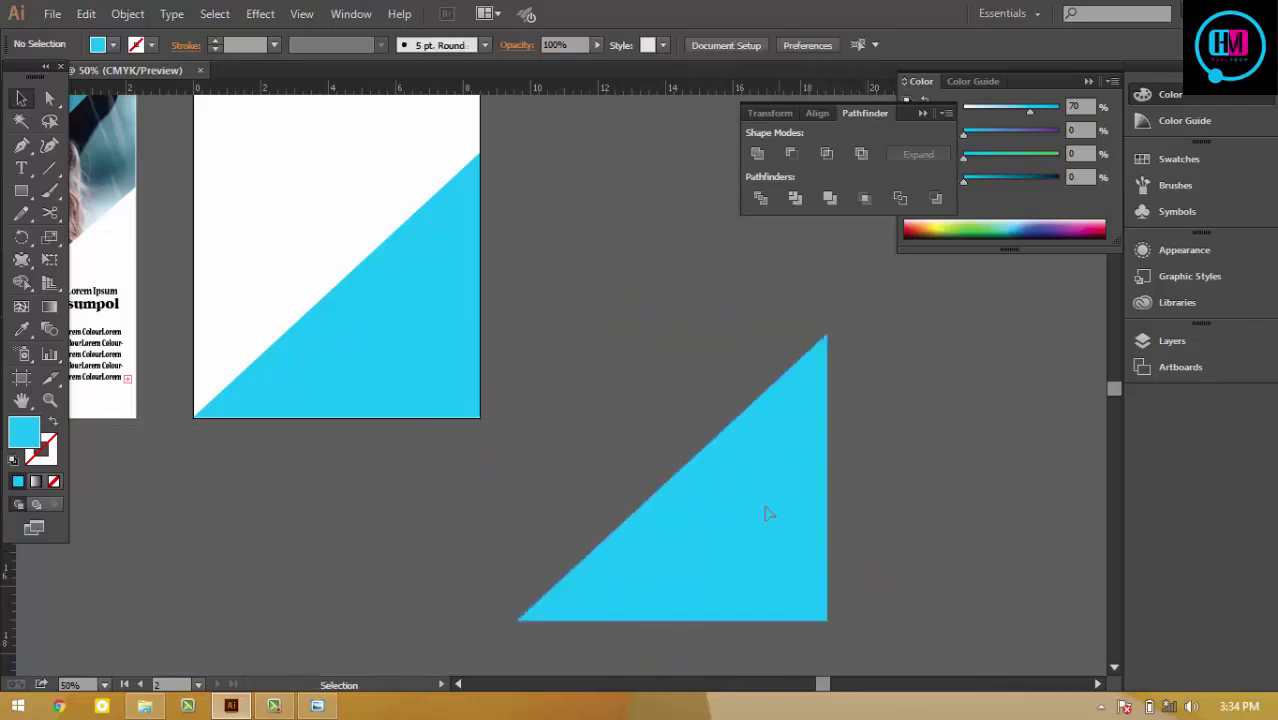
left_click_drag(765, 514, 745, 469)
left_click(317, 706)
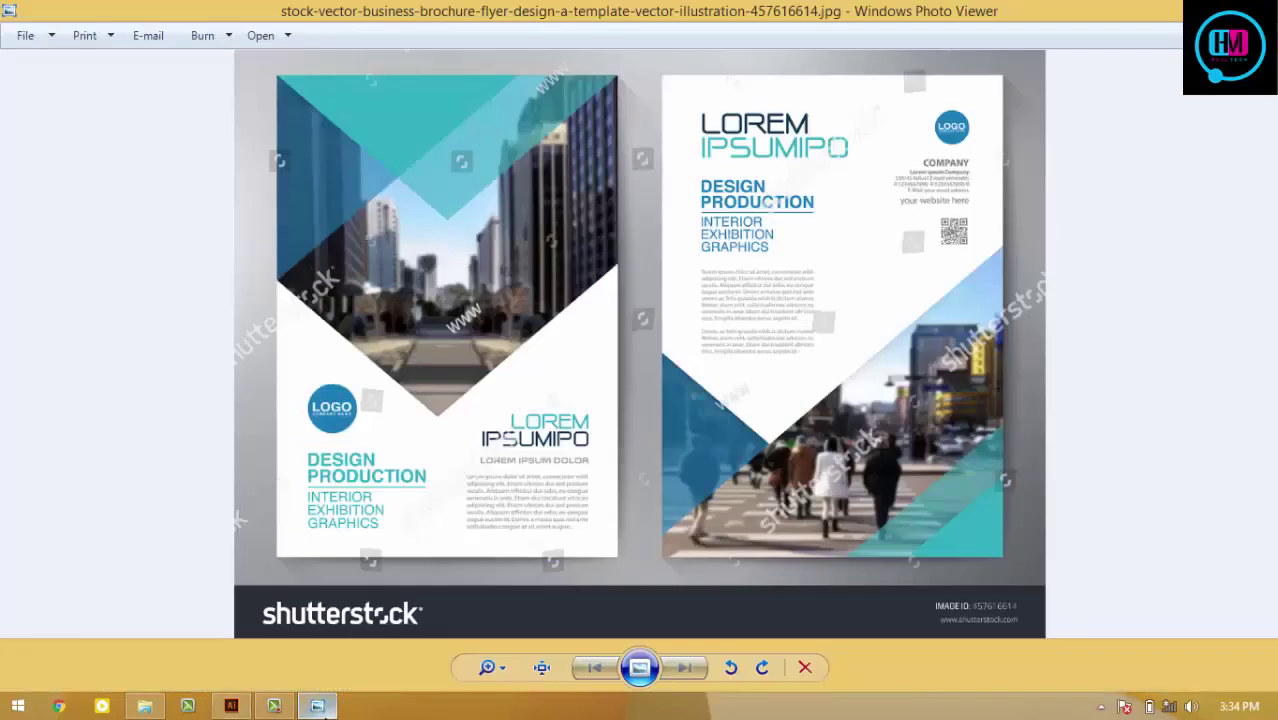
left_click(317, 706)
left_click_drag(679, 508, 452, 410)
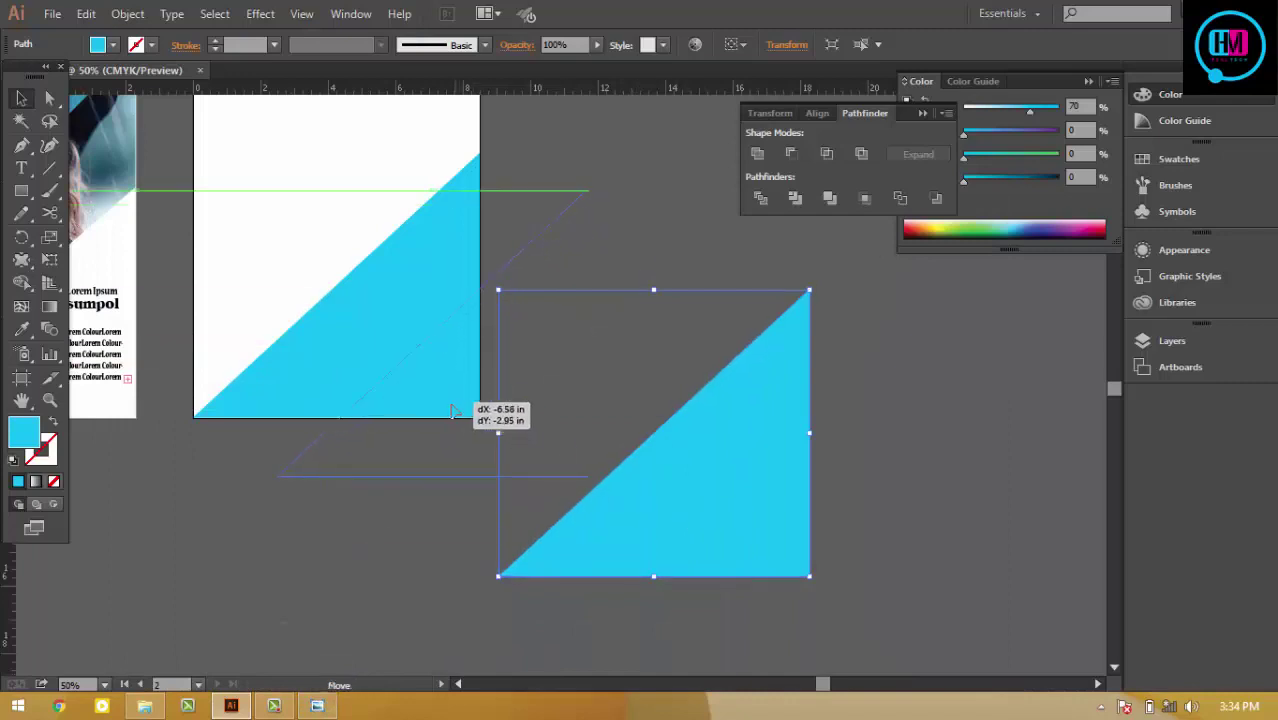
Step: Scale the spare triangle to fit the page's lower-right corner and fill it yellow
mouse_move(583, 475)
left_mouse_down()
mouse_move(512, 410)
mouse_move(432, 419)
left_mouse_up()
left_click(656, 414)
key("ctrl+plus")
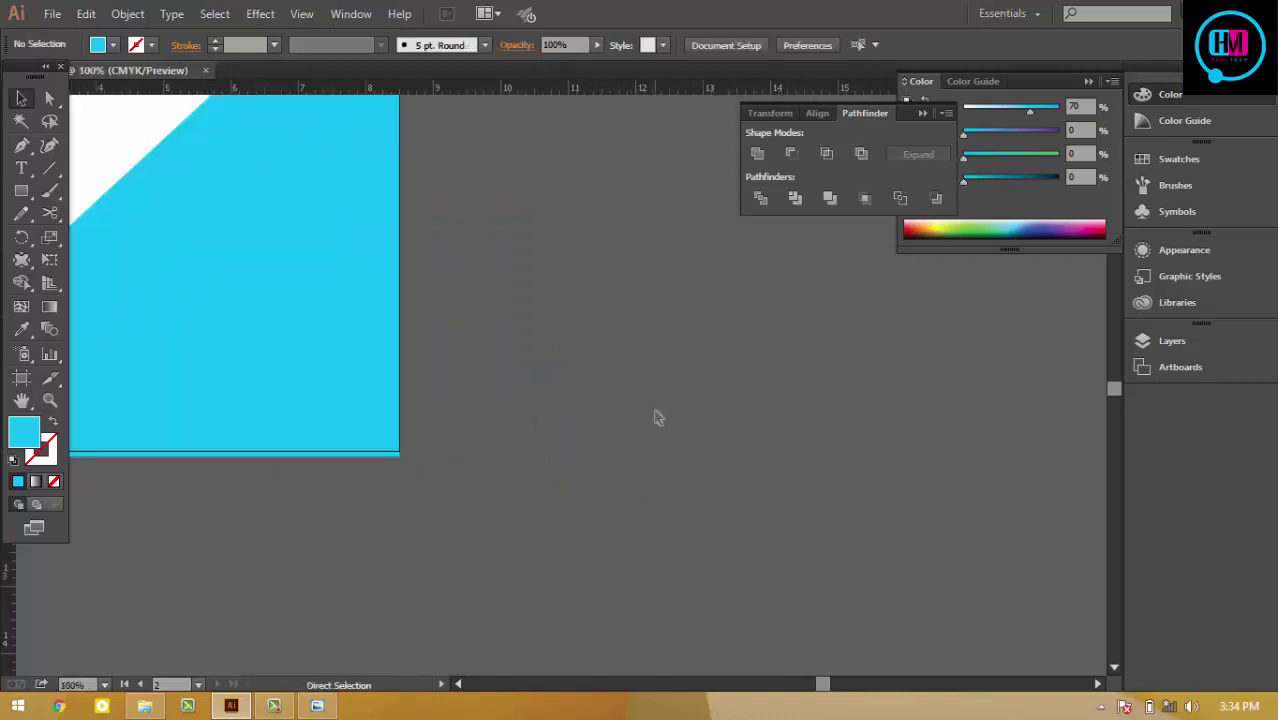
left_click_drag(715, 394, 1113, 316)
left_click(723, 350)
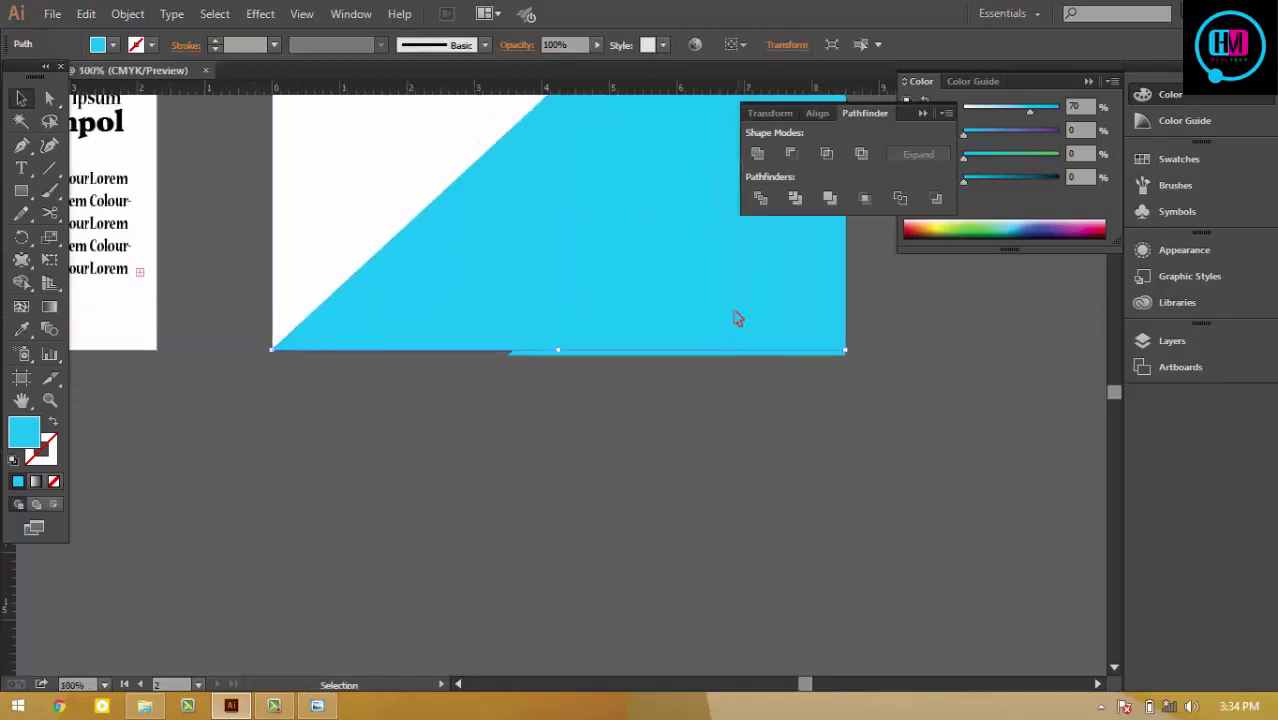
left_click(626, 358)
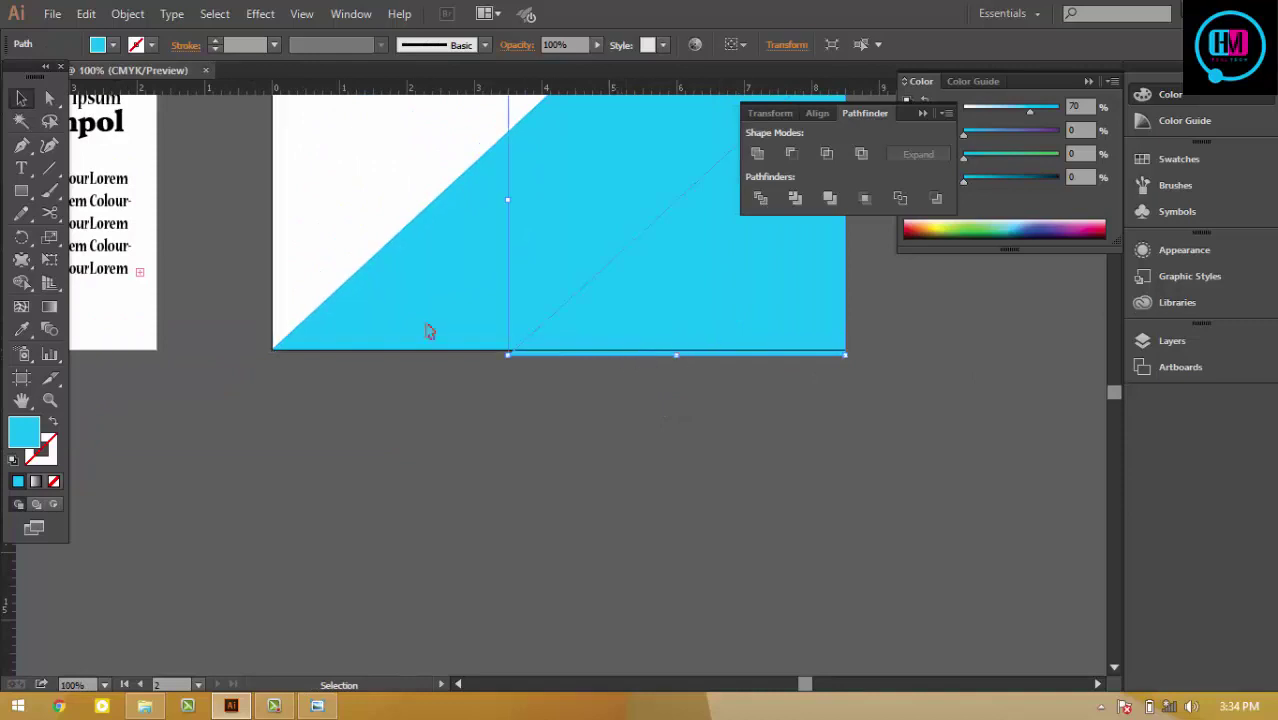
left_click(113, 44)
left_click(77, 74)
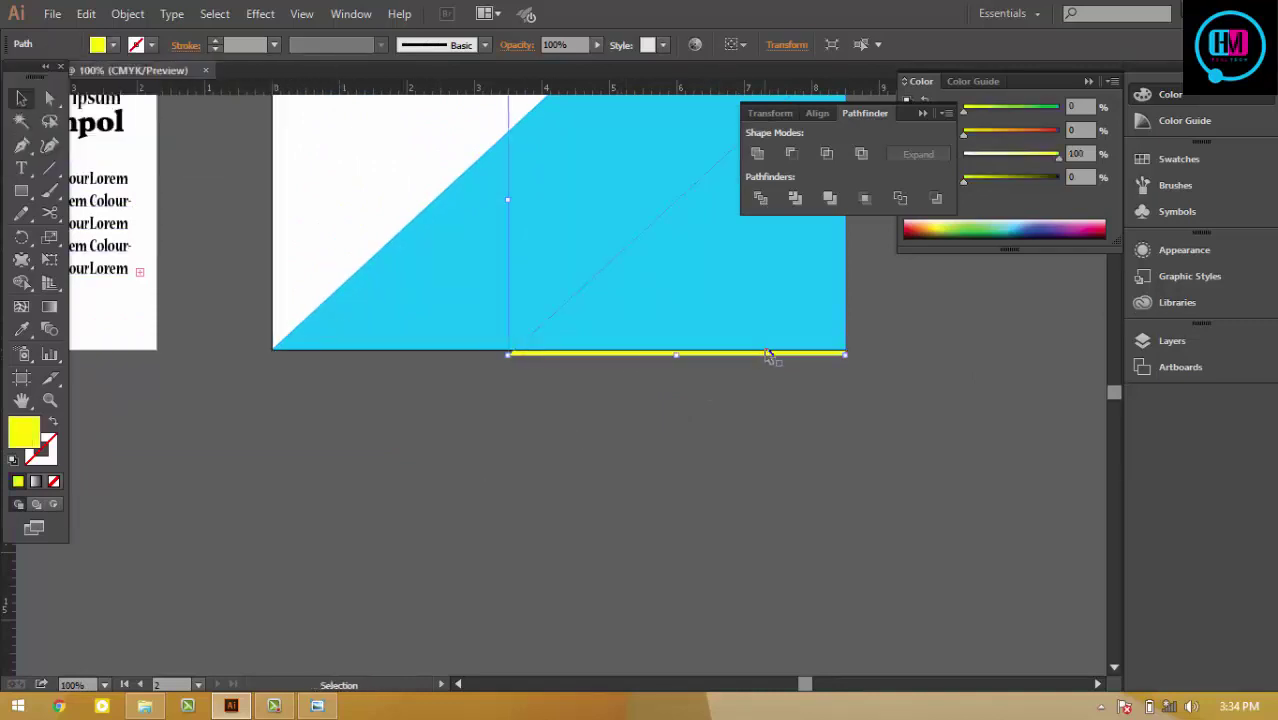
Step: Bring the yellow triangle in front of the cyan shape and align it to the page bottom
key("a")
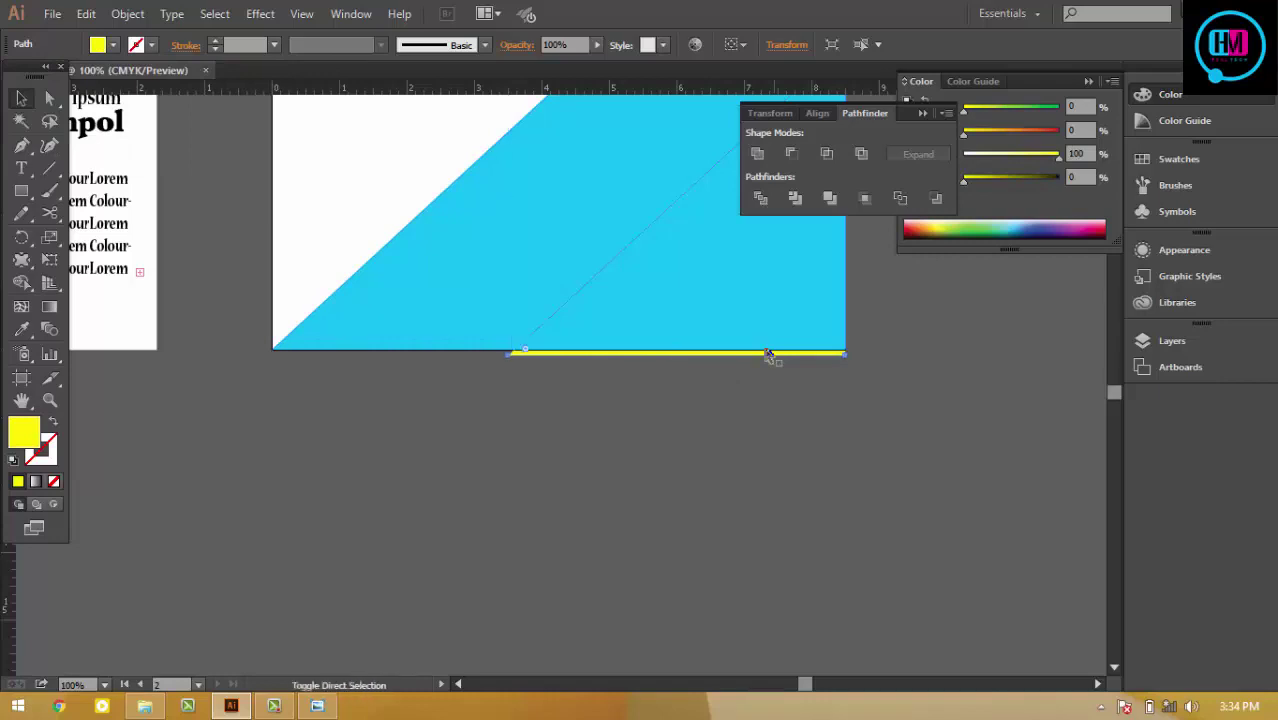
key("v")
key("a")
key("alt")
left_click(768, 355, "alt")
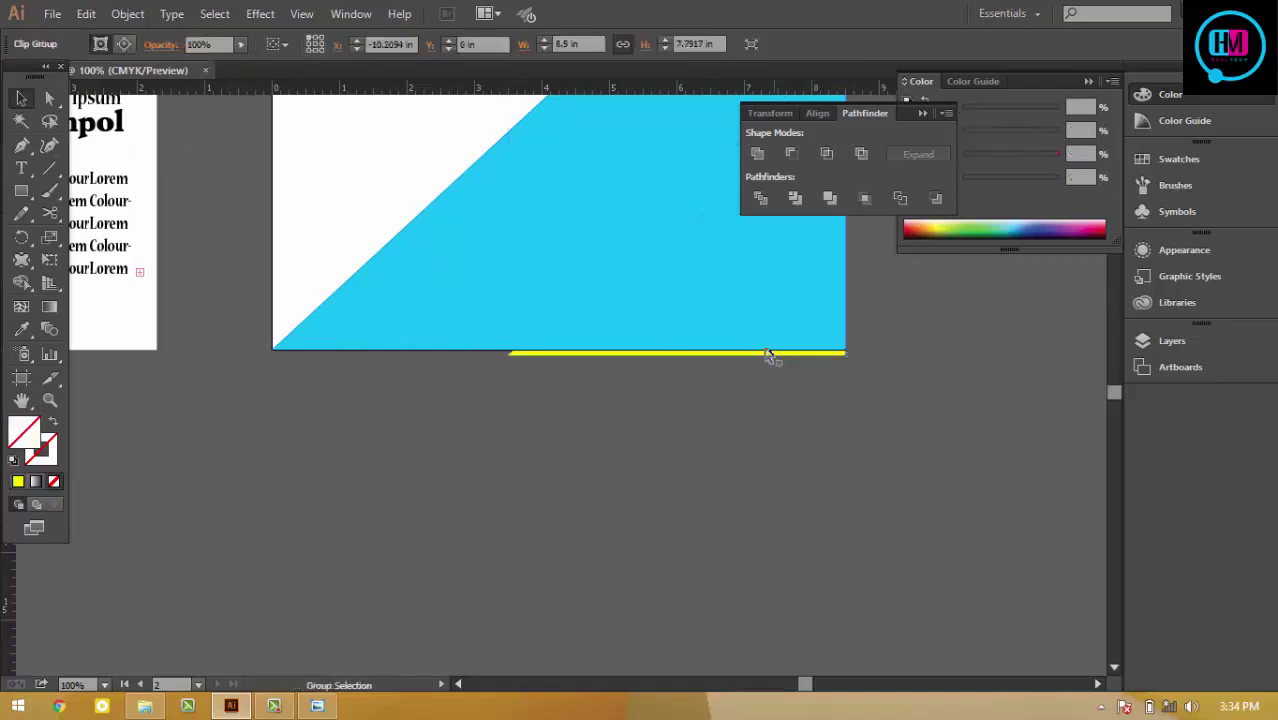
key("v")
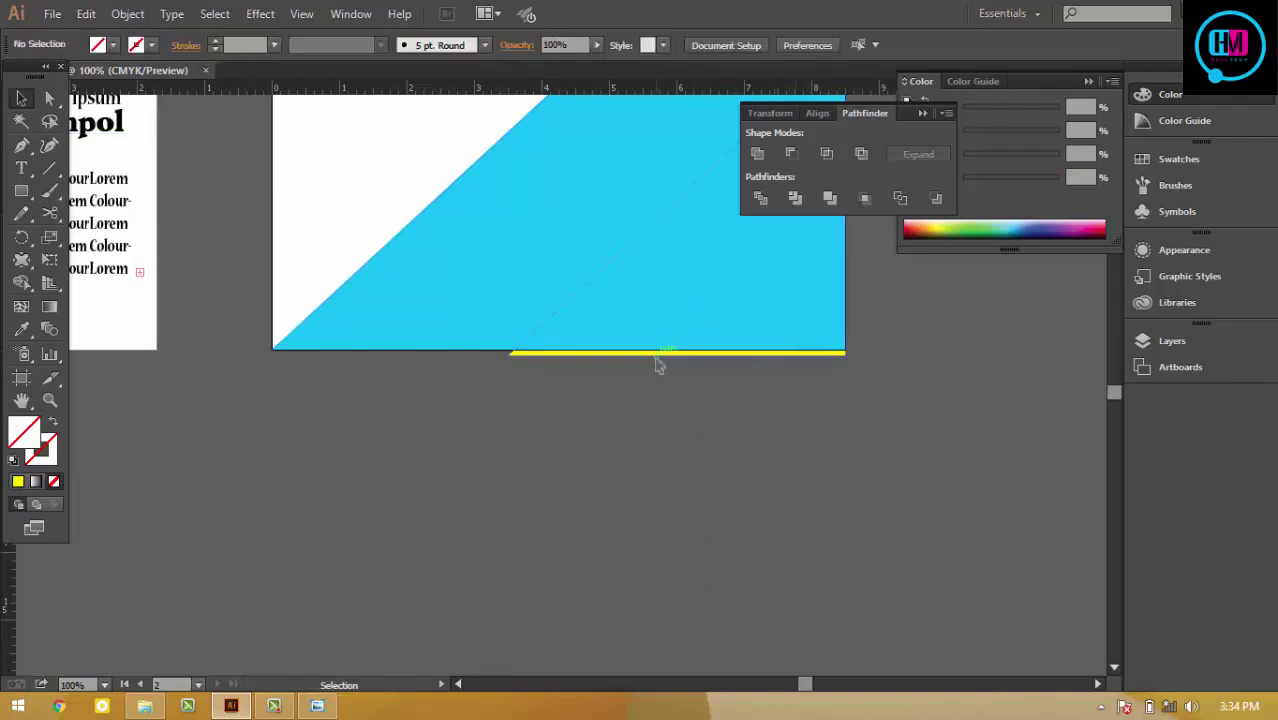
right_click(657, 355)
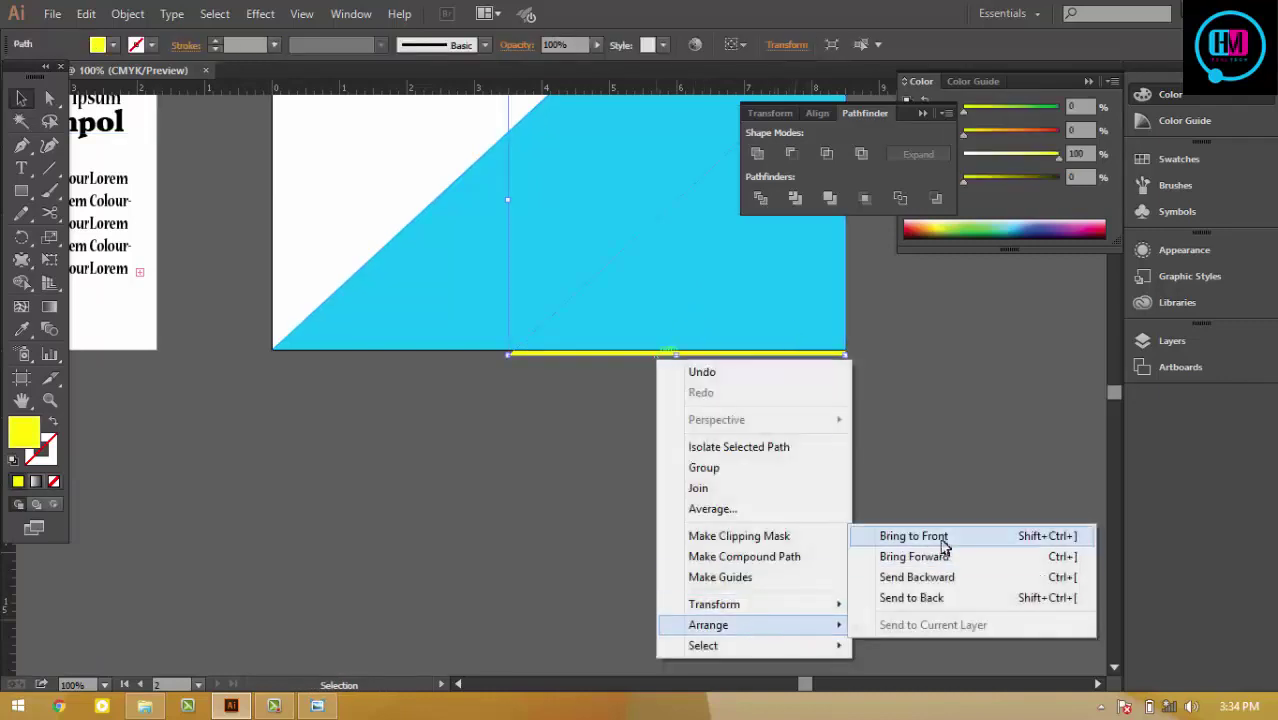
left_click(925, 534)
left_click(944, 536)
left_click_drag(945, 415, 821, 590)
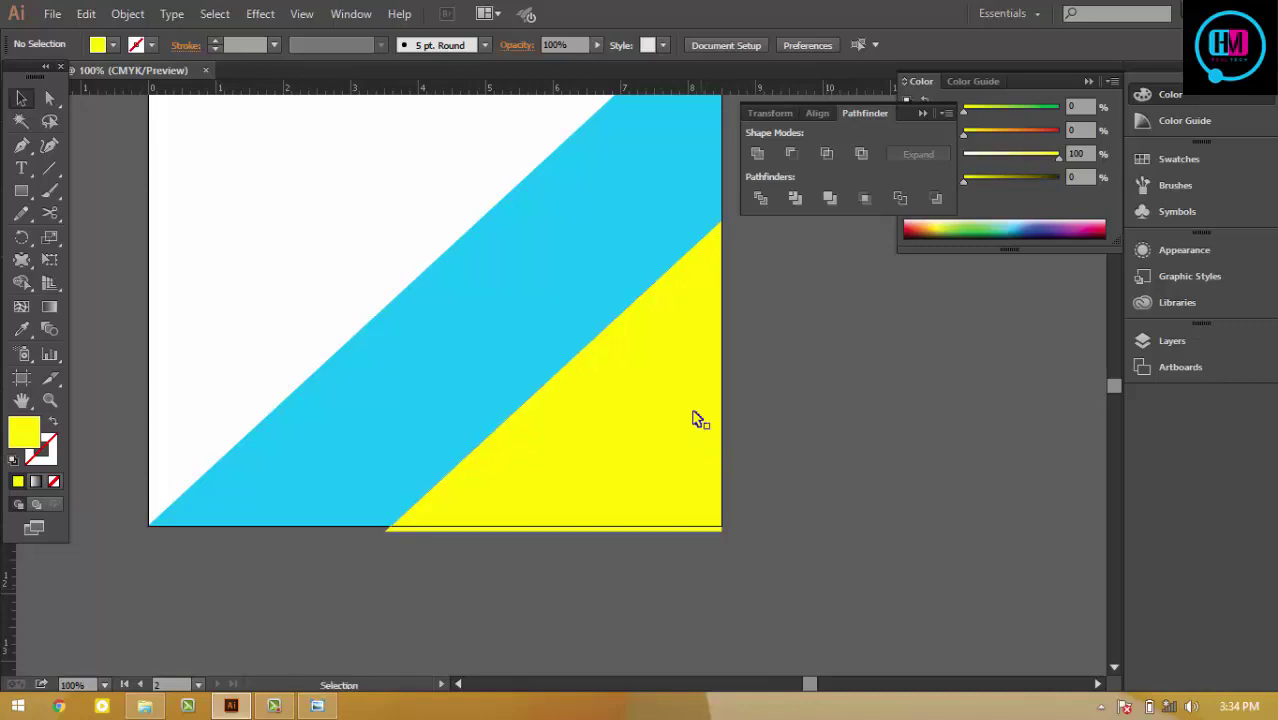
left_click_drag(677, 404, 678, 398)
left_click(855, 442)
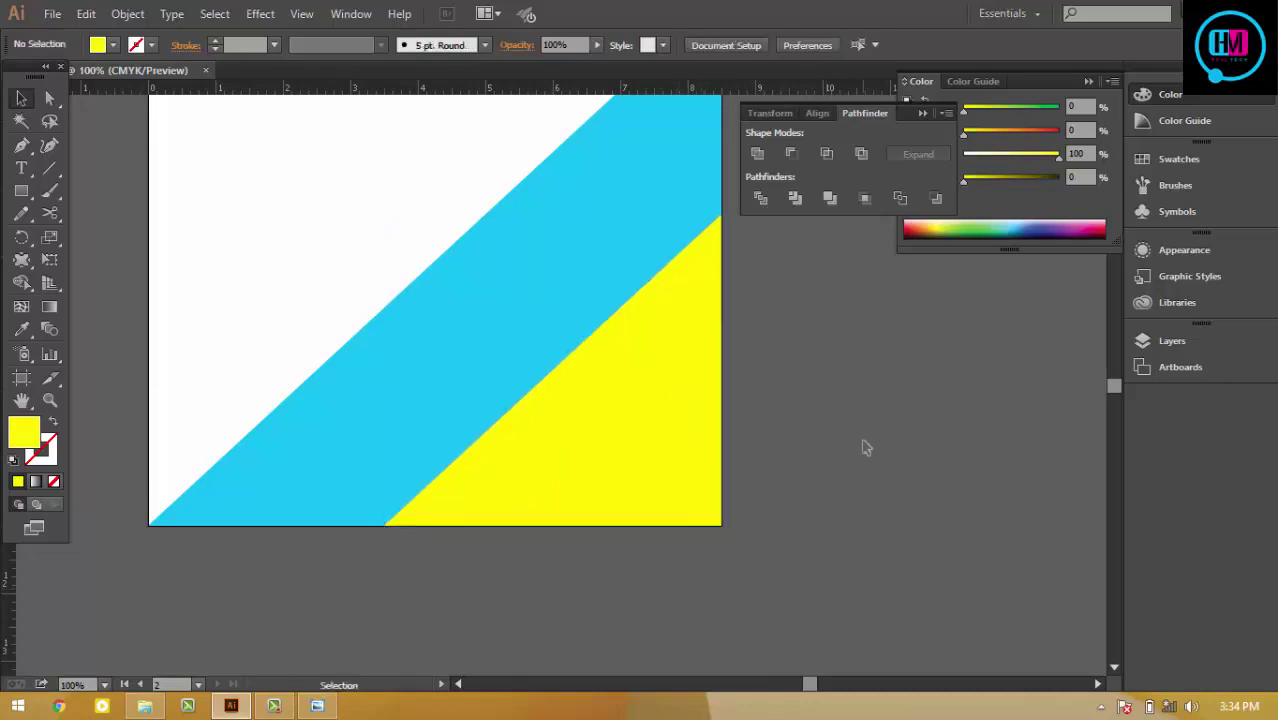
left_click(633, 464)
Step: Duplicate the yellow triangle, shrink the copy into the lower-right corner, and fill it magenta
left_click_drag(637, 461, 670, 495)
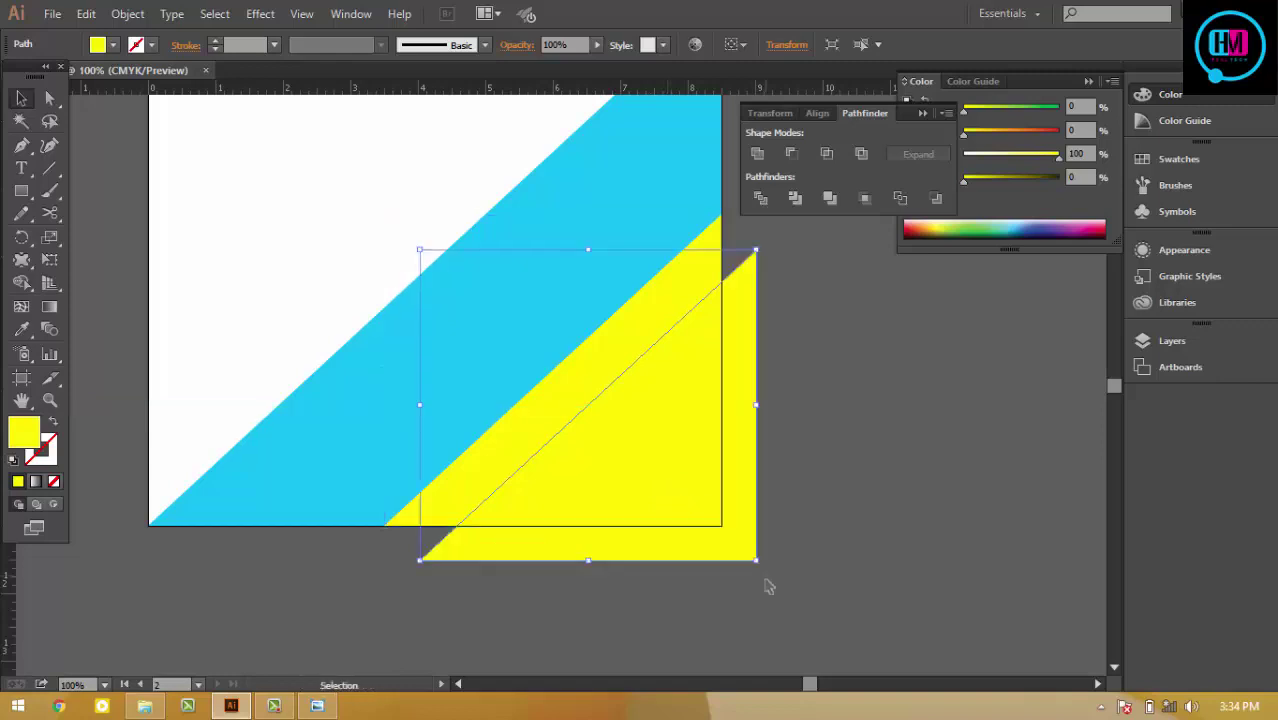
left_click_drag(757, 563, 725, 530)
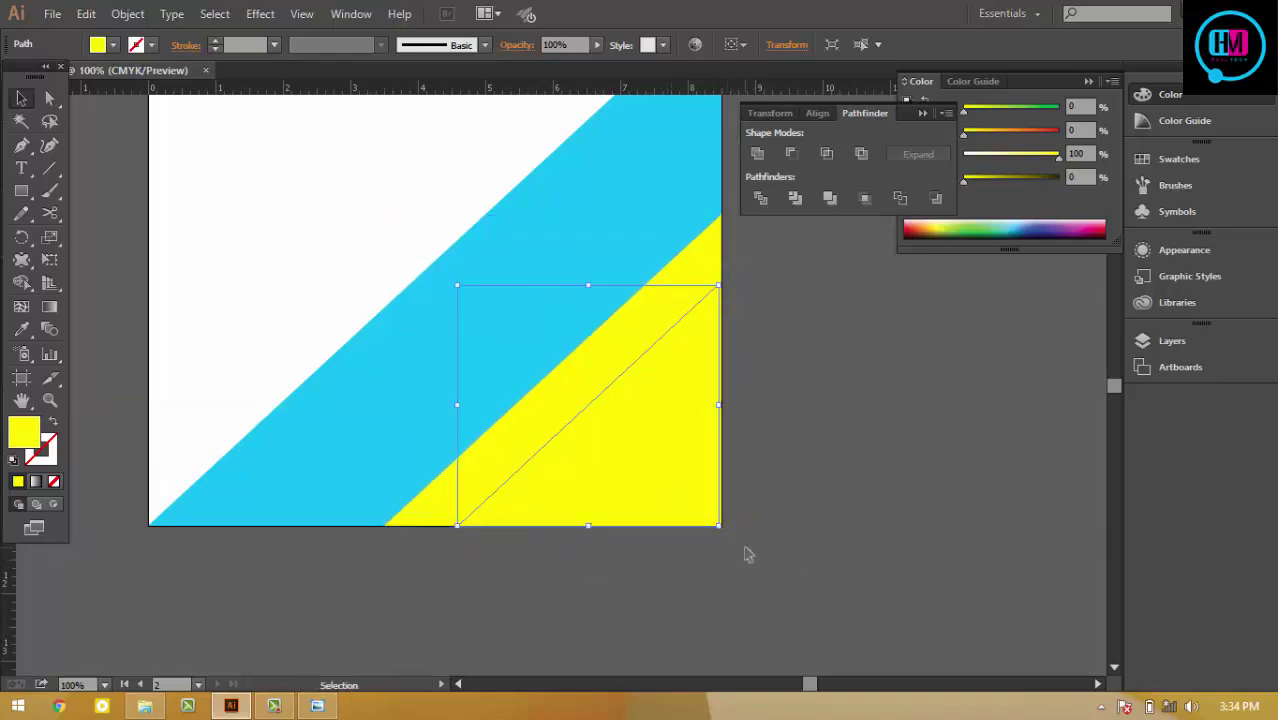
left_click(100, 44)
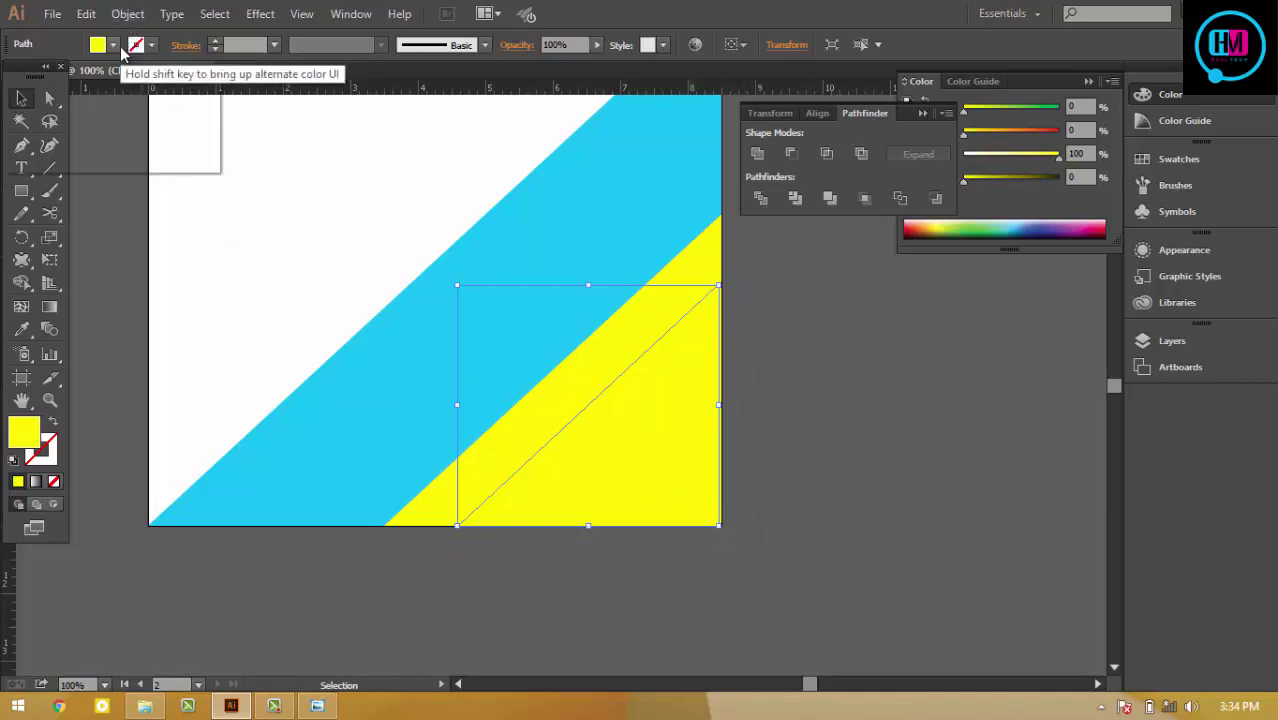
left_click(130, 76)
left_click(770, 505)
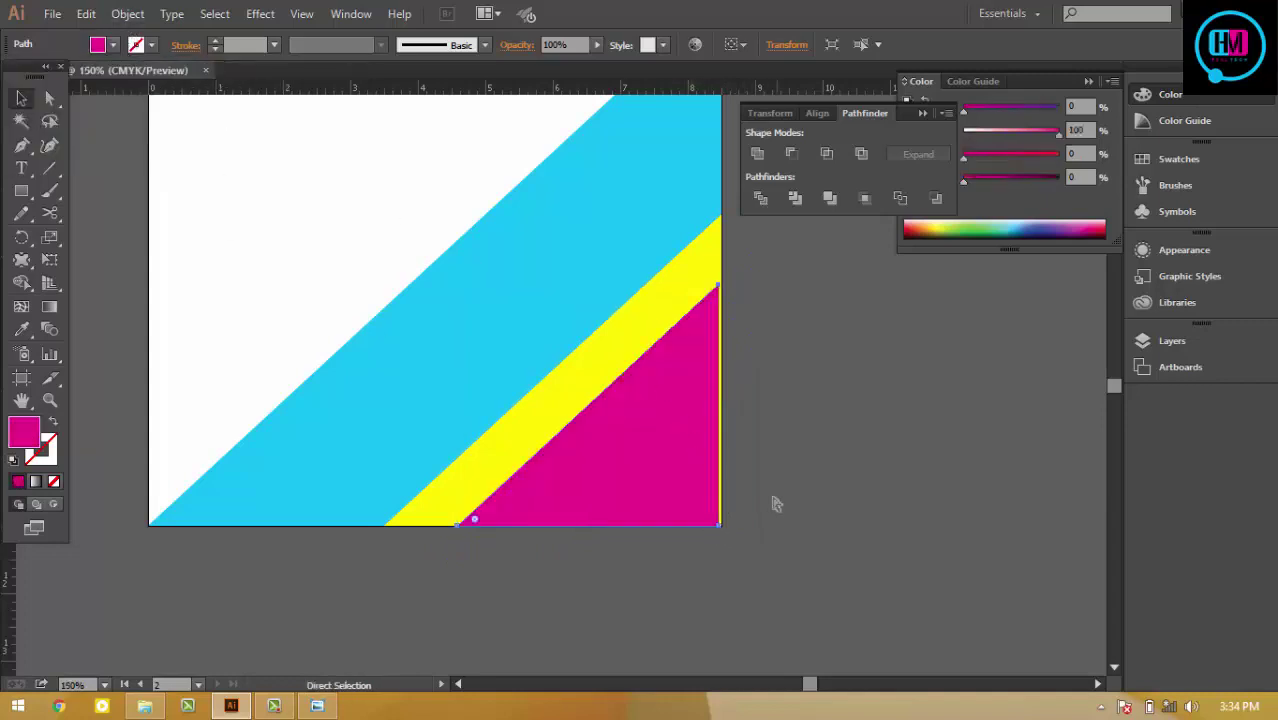
Step: Nudge the magenta triangle right to cover the thin yellow gap at the page edge
key("ctrl+plus")
left_click_drag(934, 485, 847, 465)
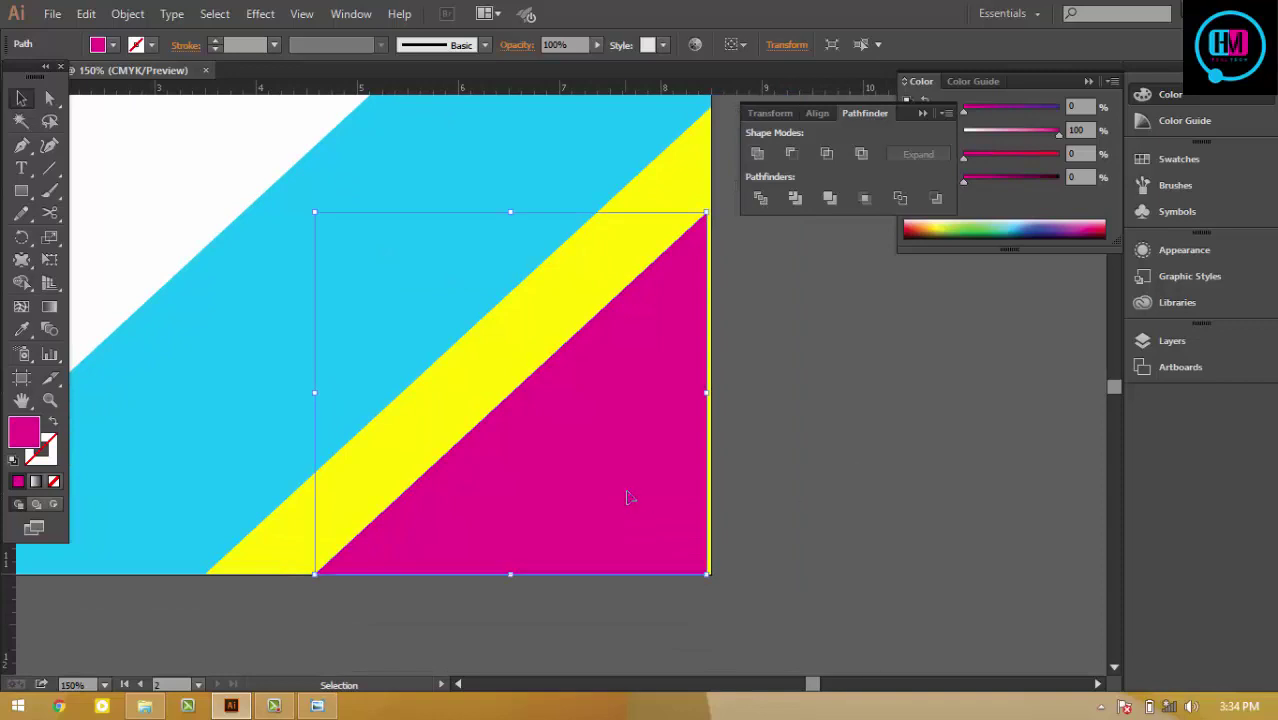
key("ctrl+shift+a")
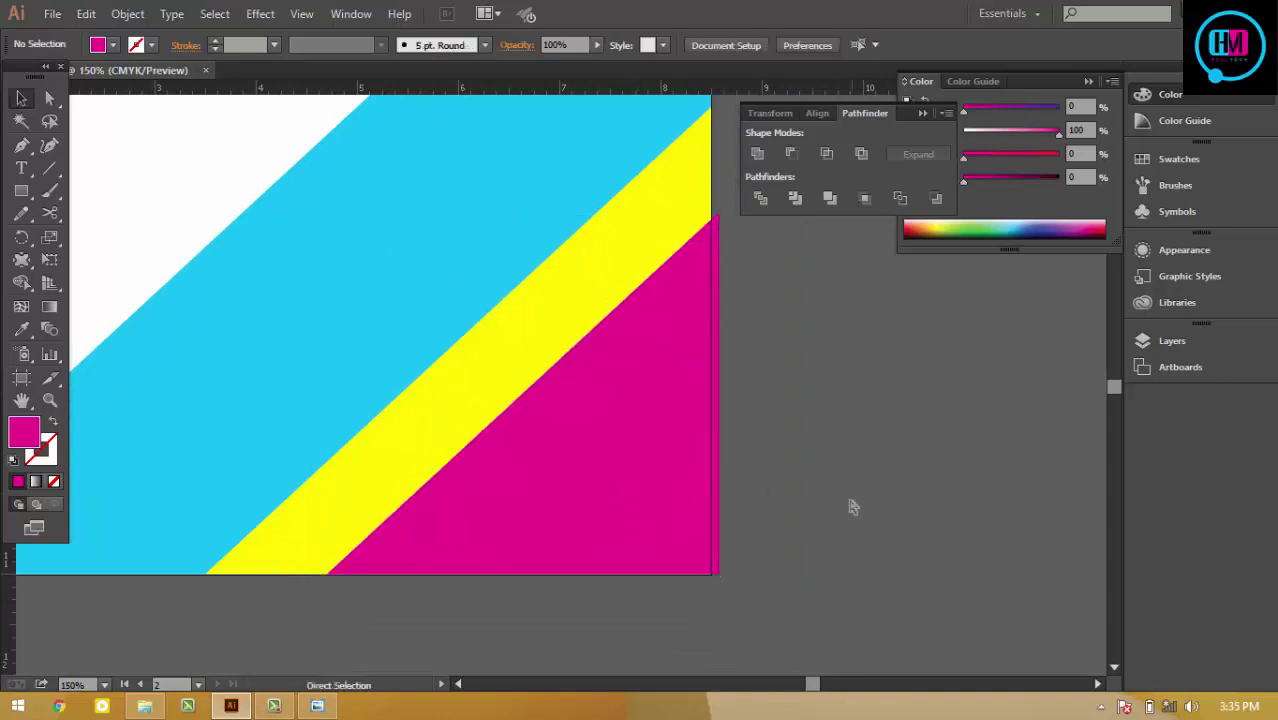
key("ctrl+plus")
key("ctrl+plus")
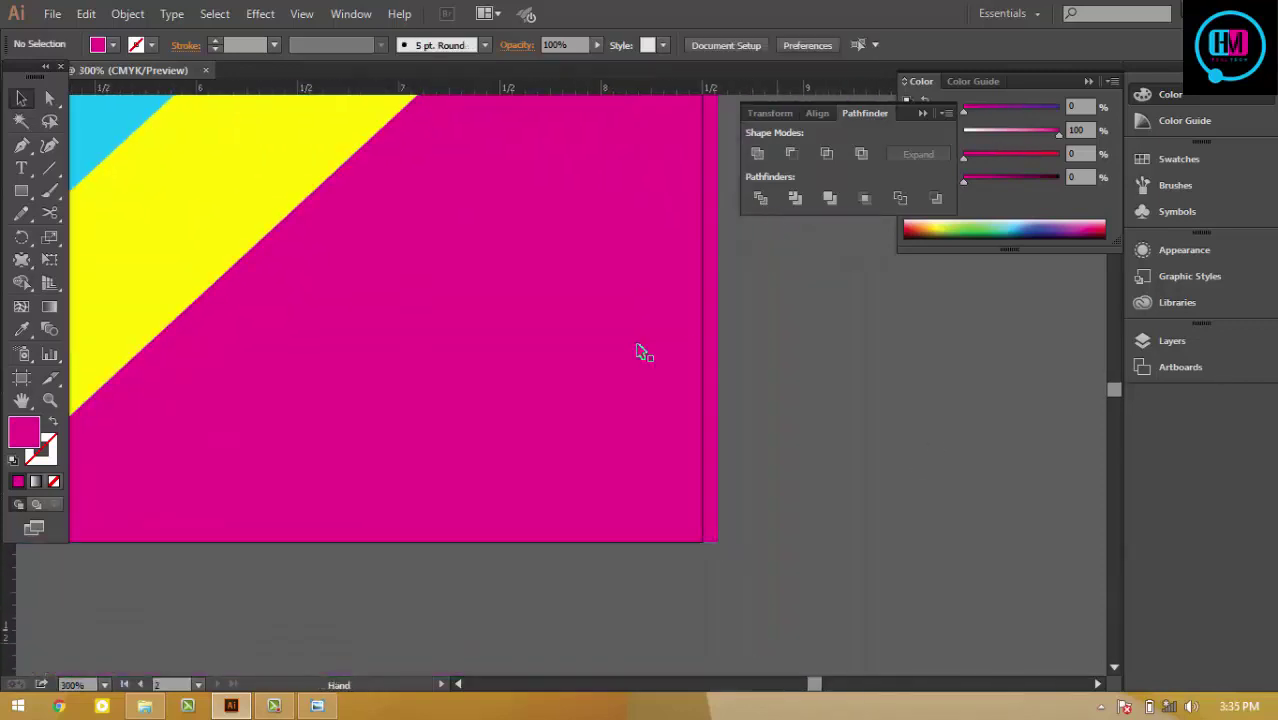
left_click_drag(594, 360, 587, 359)
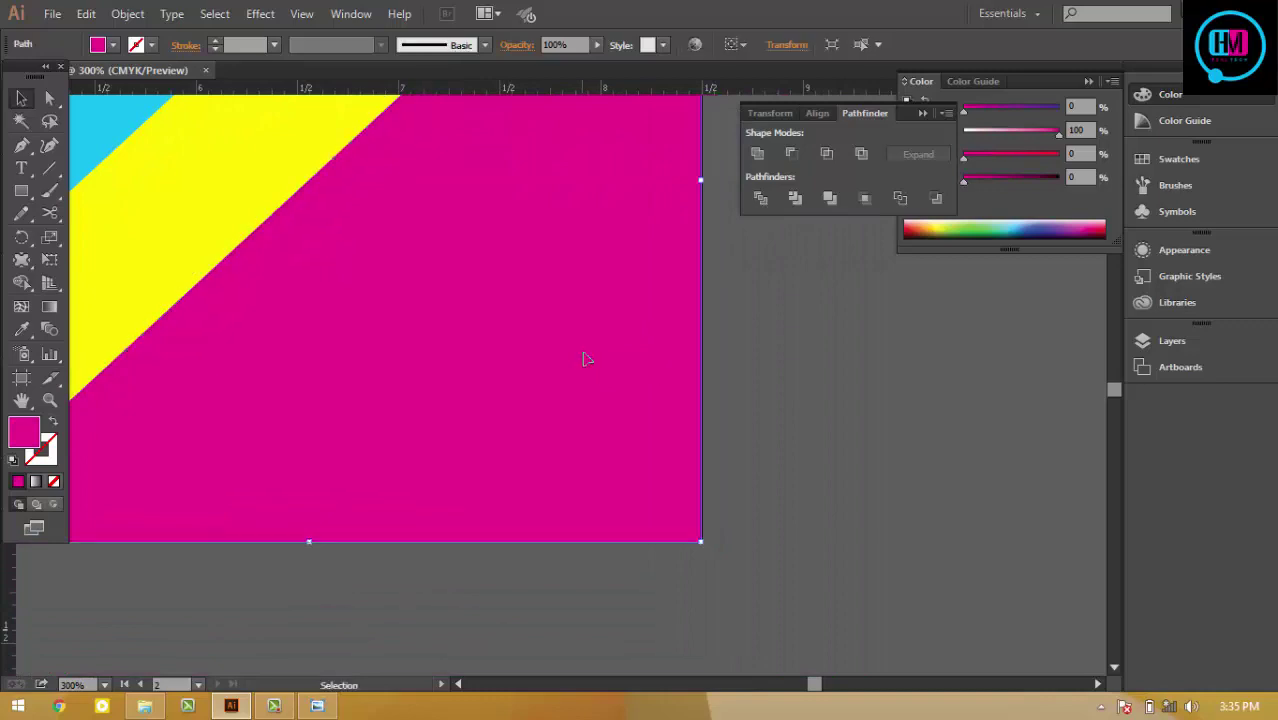
left_click(815, 357)
key("ctrl+plus")
key("ctrl+plus")
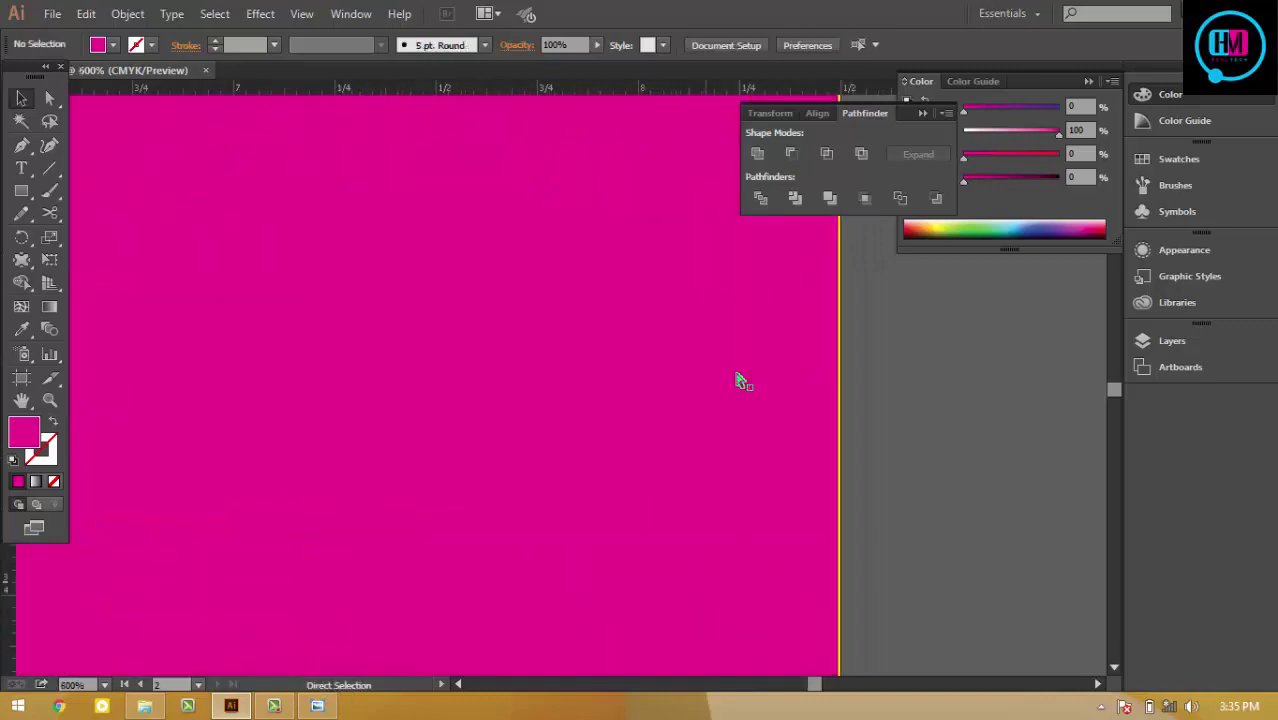
key("ctrl+plus")
left_click_drag(990, 456, 669, 148)
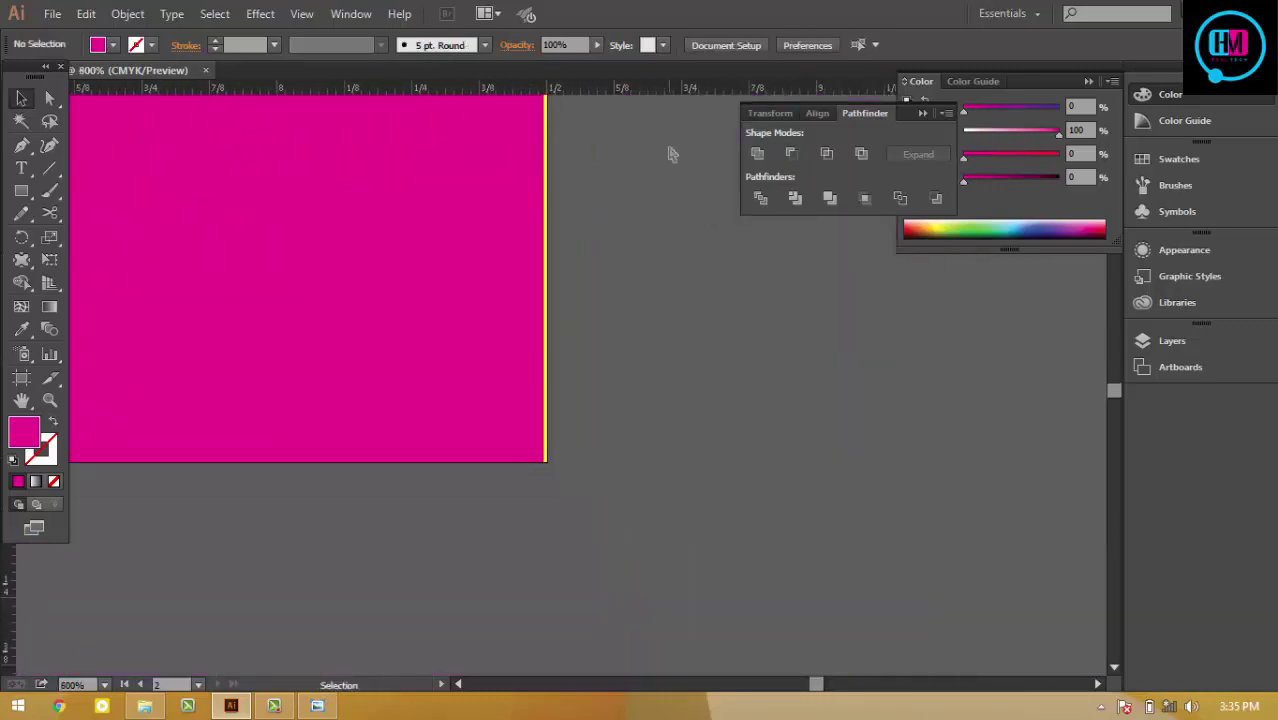
key("ctrl+plus")
key("ctrl+plus")
key("ctrl+plus")
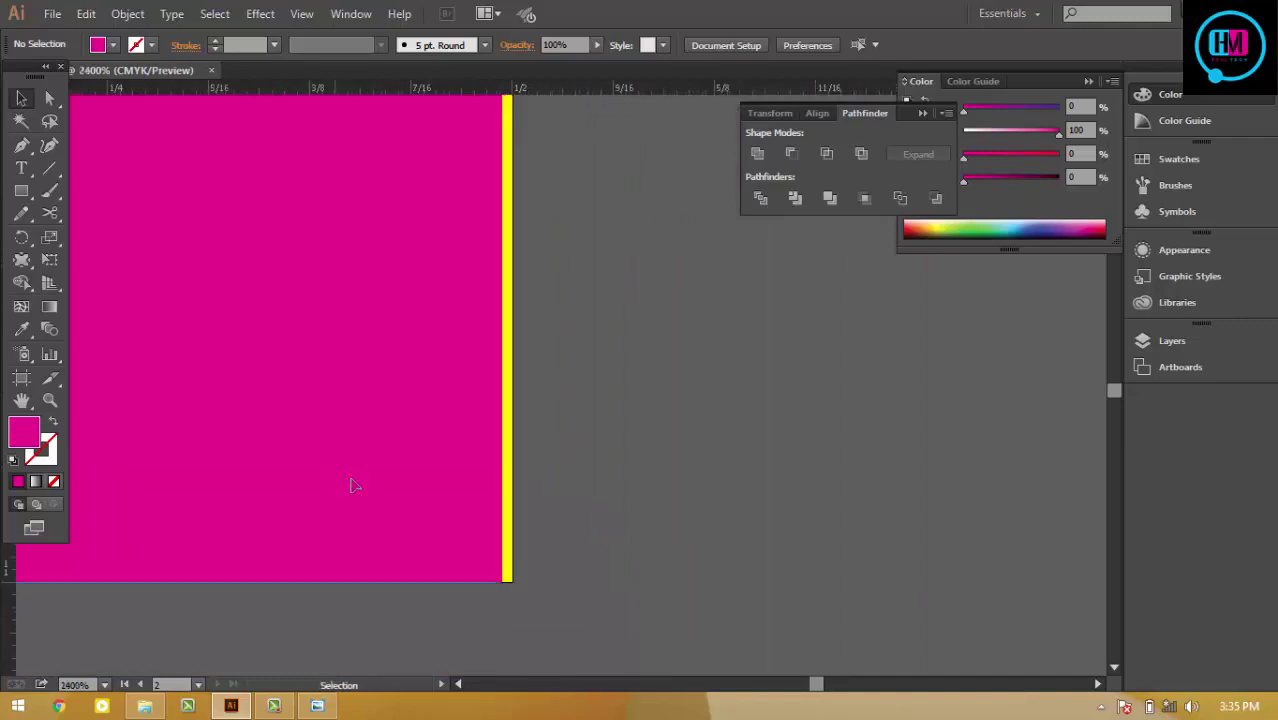
left_click_drag(350, 480, 356, 481)
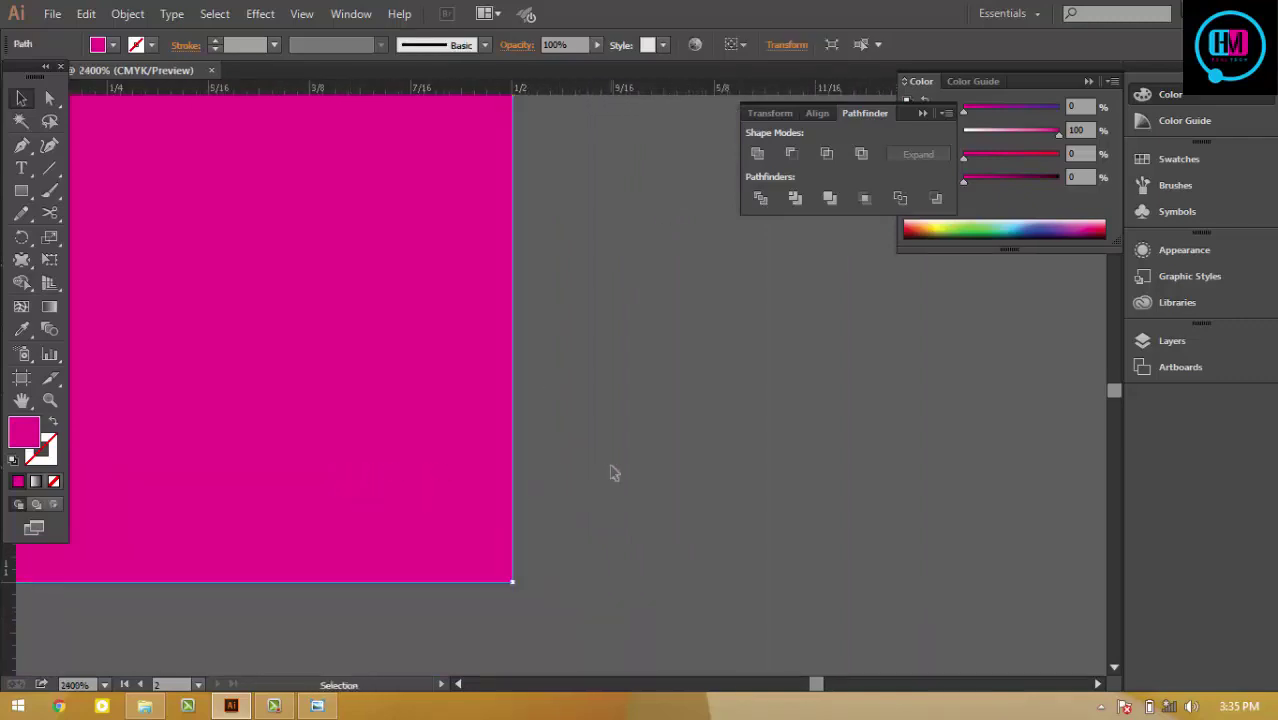
left_click(614, 473)
Step: Group the yellow and magenta stripes and hide them
key("ctrl+minus")
key("ctrl+minus")
key("ctrl+minus")
key("ctrl+minus")
key("ctrl+minus")
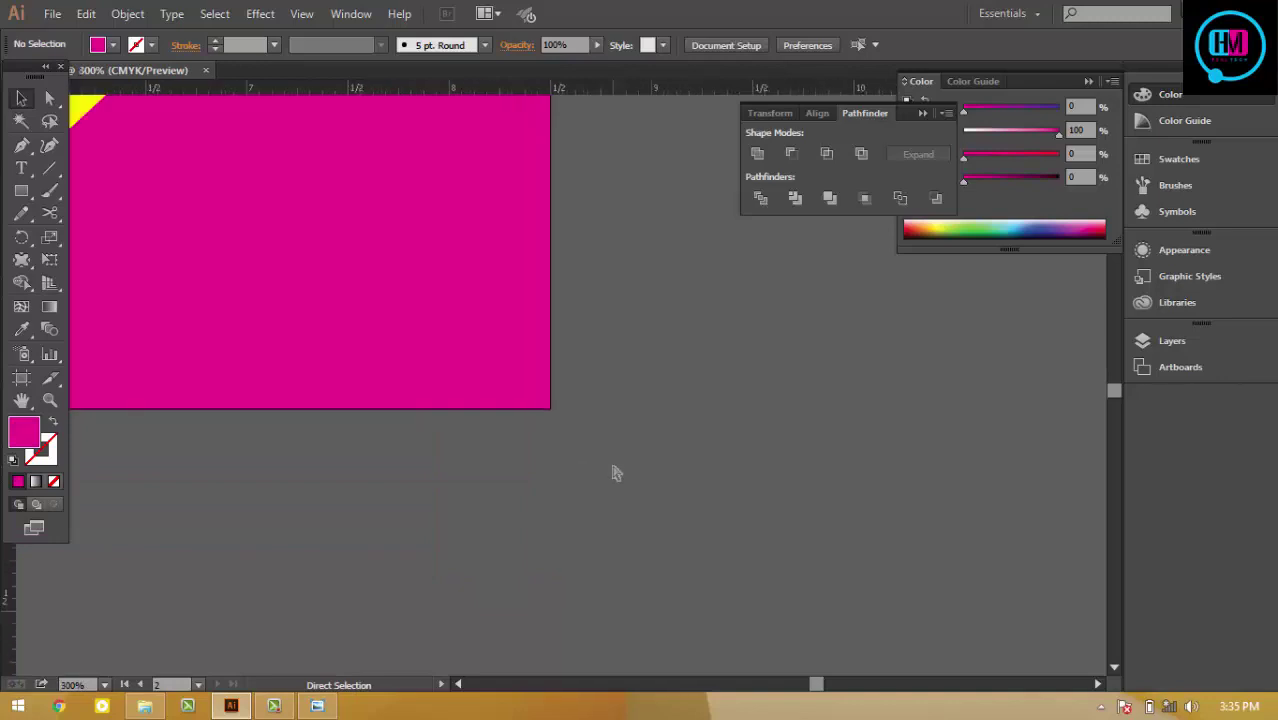
key("ctrl+minus")
key("ctrl+minus")
left_click_drag(617, 466, 713, 508)
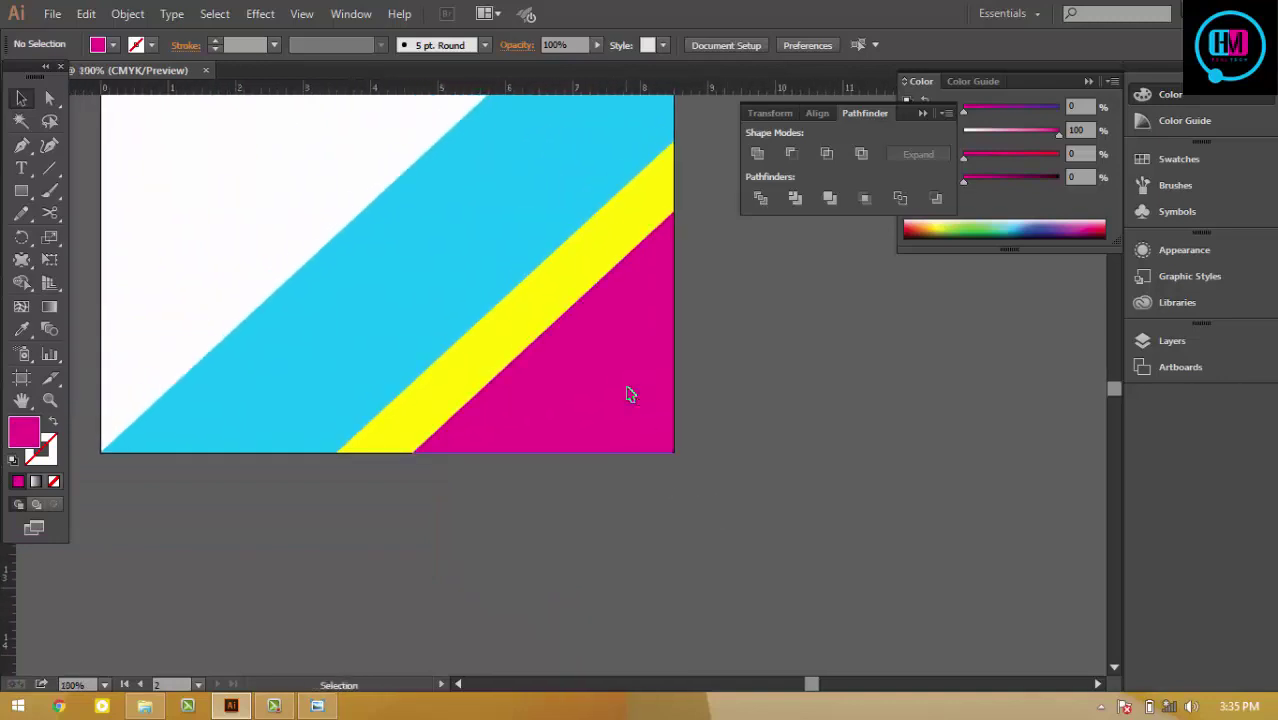
left_click(628, 391)
left_click(565, 297, "shift")
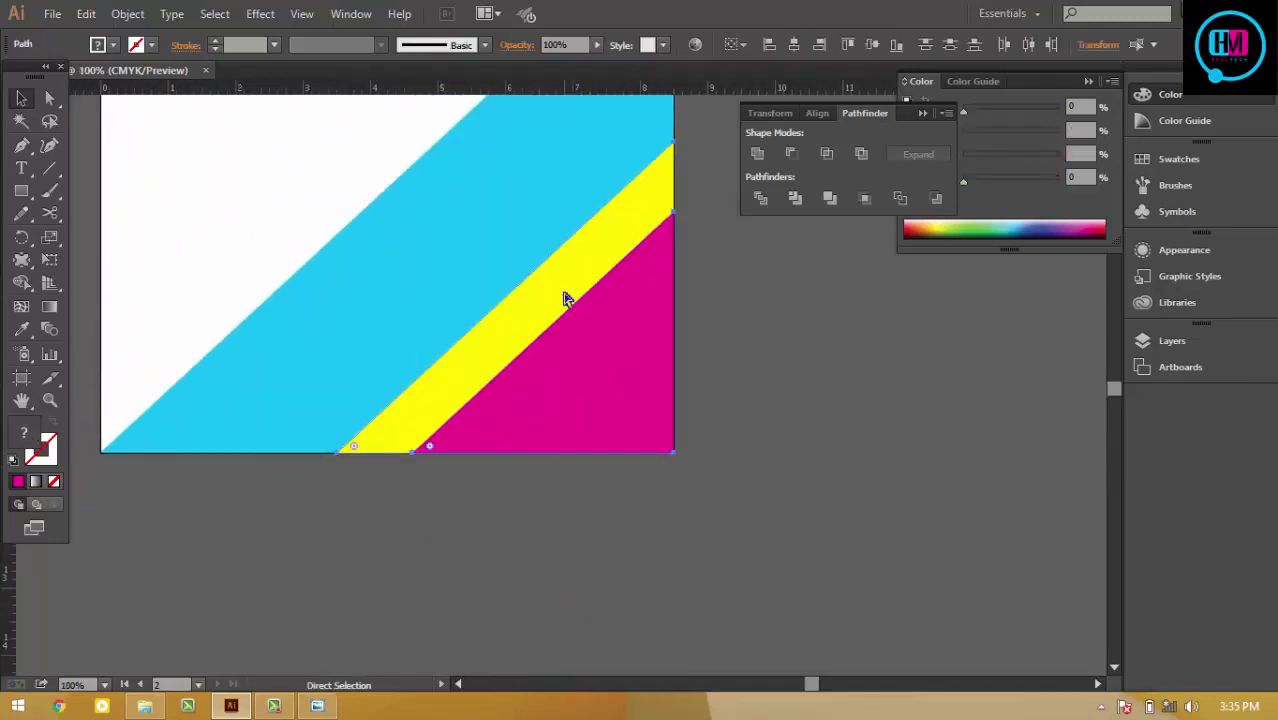
key("ctrl+g")
key("Delete")
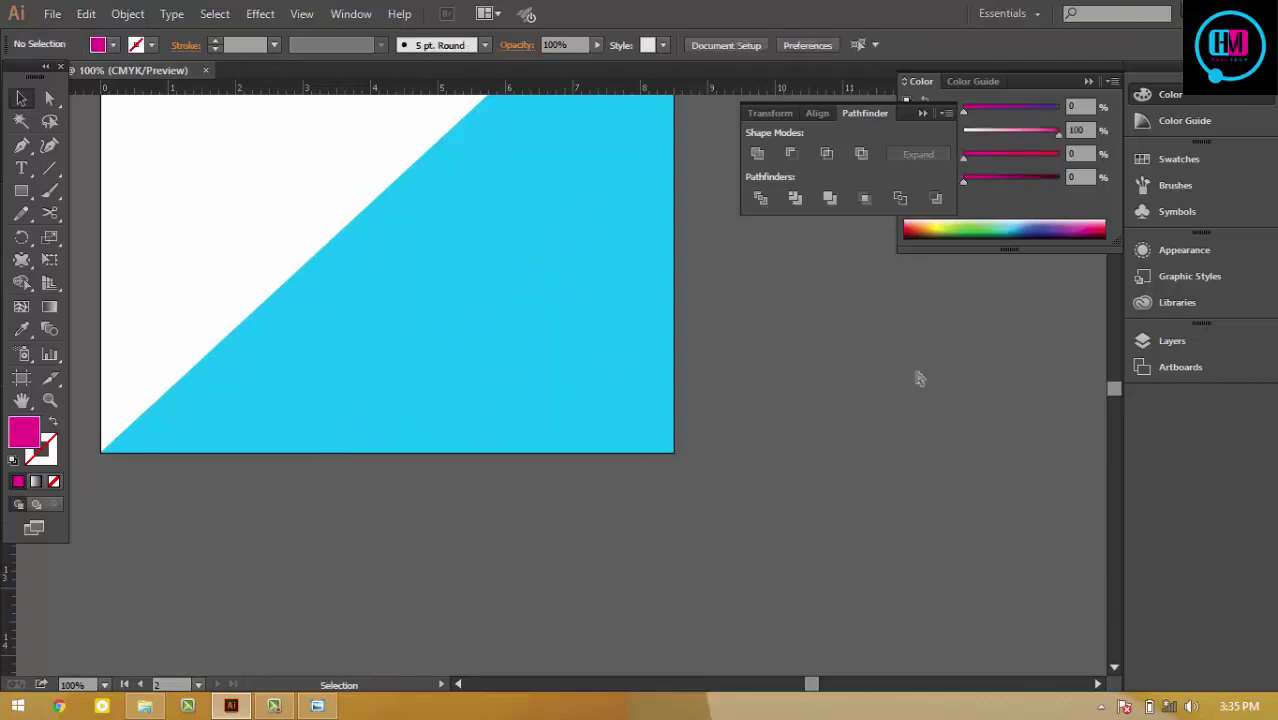
Step: Drag the grass photo from the 'for fb' folder into the document
key("ctrl+minus")
left_click_drag(921, 368, 870, 465)
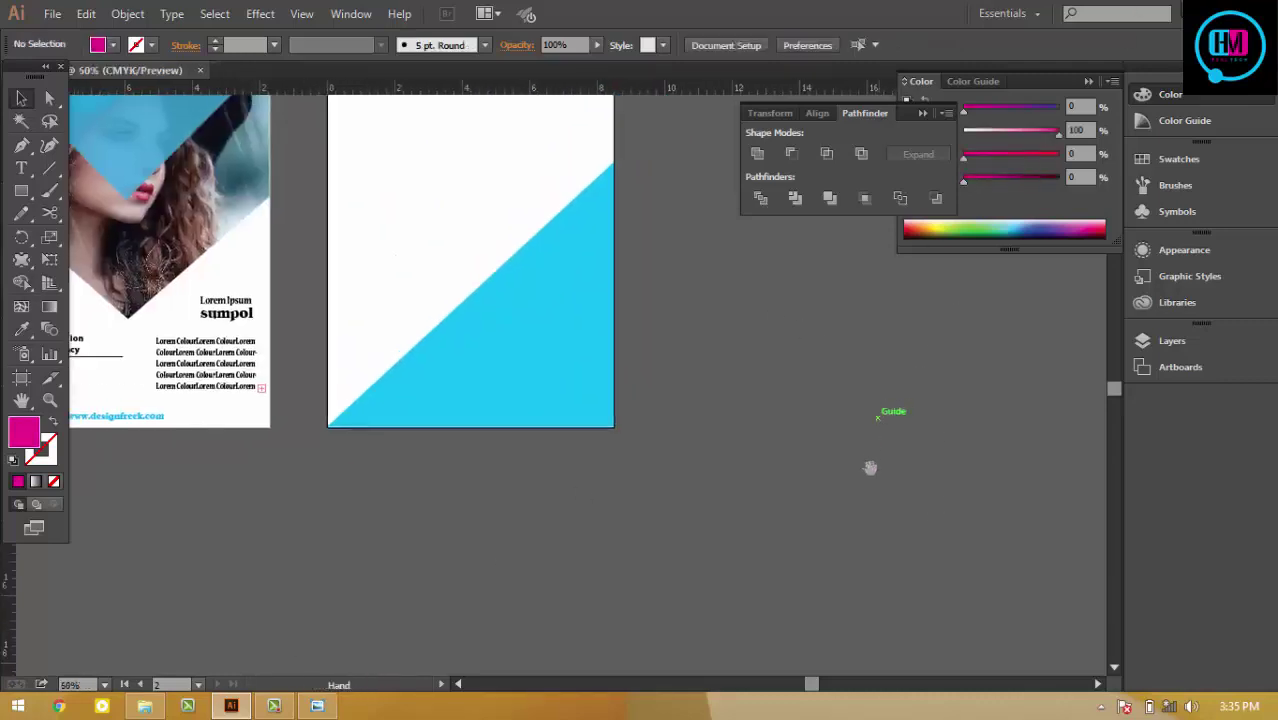
left_click(1180, 8)
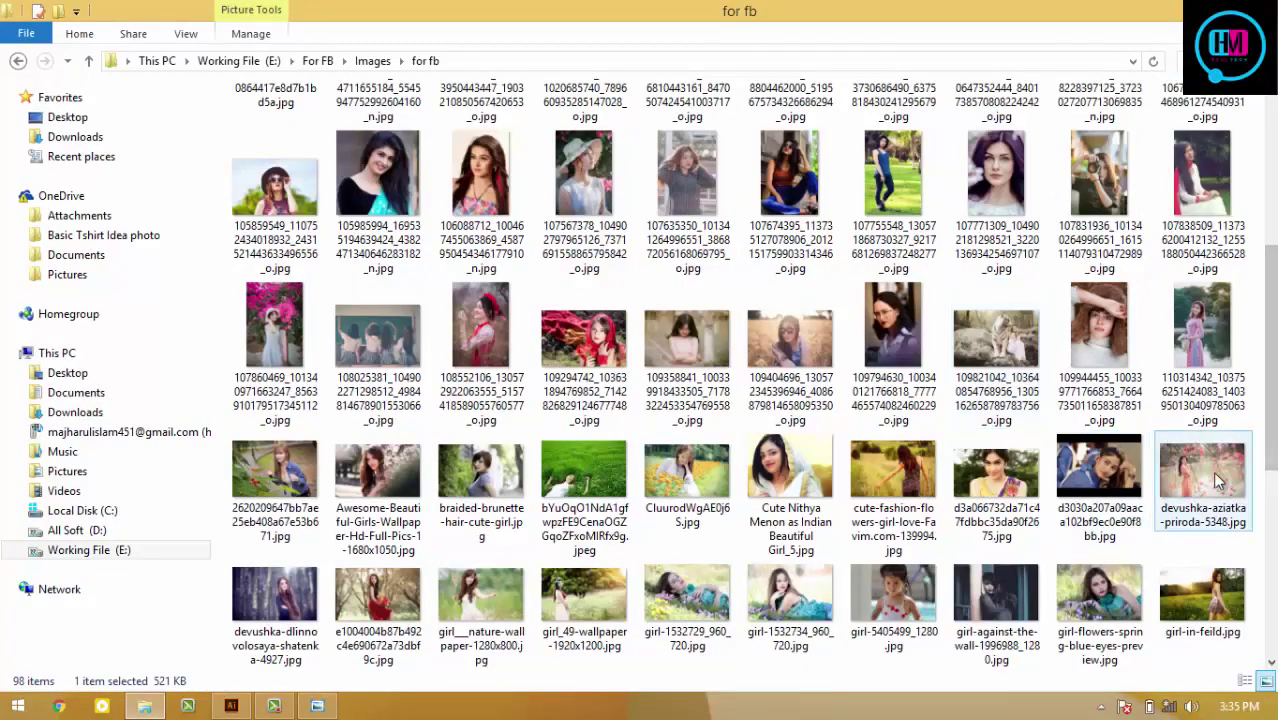
mouse_move(587, 462)
left_mouse_down()
mouse_move(237, 712)
mouse_move(471, 399)
mouse_move(523, 446)
left_mouse_up()
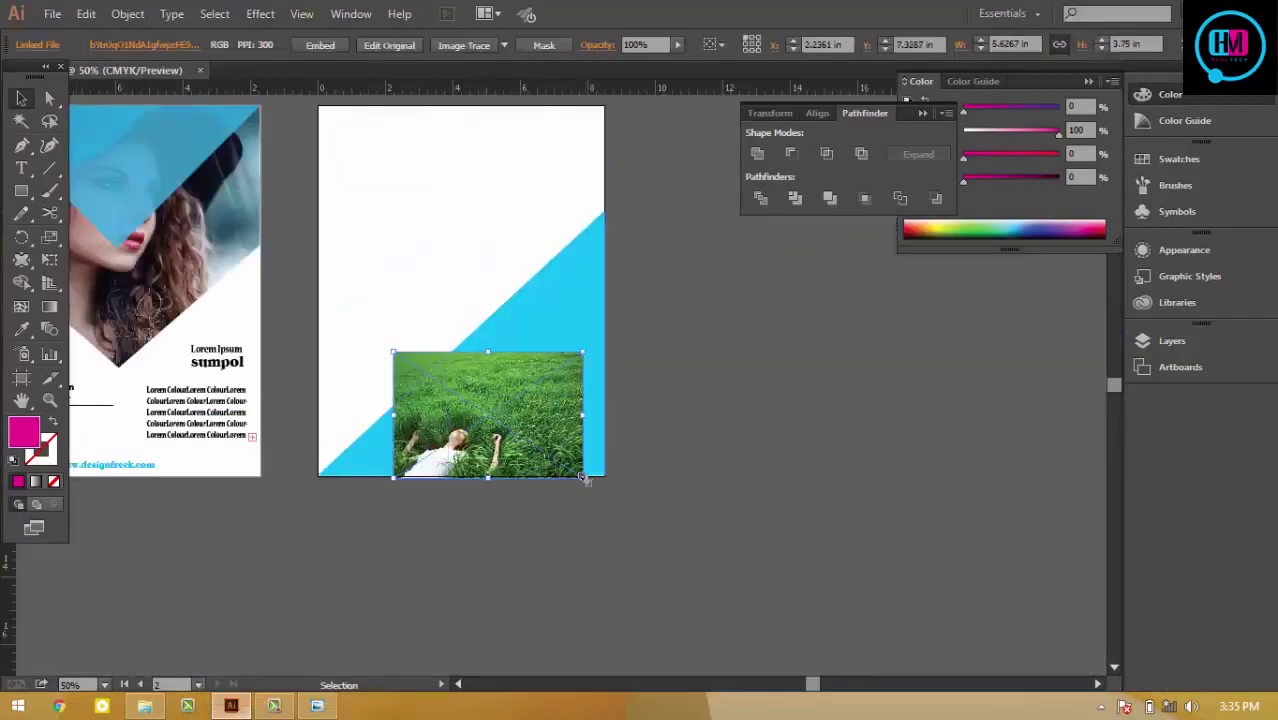
Step: Enlarge the placed grass photo and send it behind the blue triangle
mouse_move(583, 477)
left_mouse_down()
mouse_move(792, 619)
mouse_move(712, 594)
mouse_move(830, 420)
left_mouse_up()
left_click(750, 343)
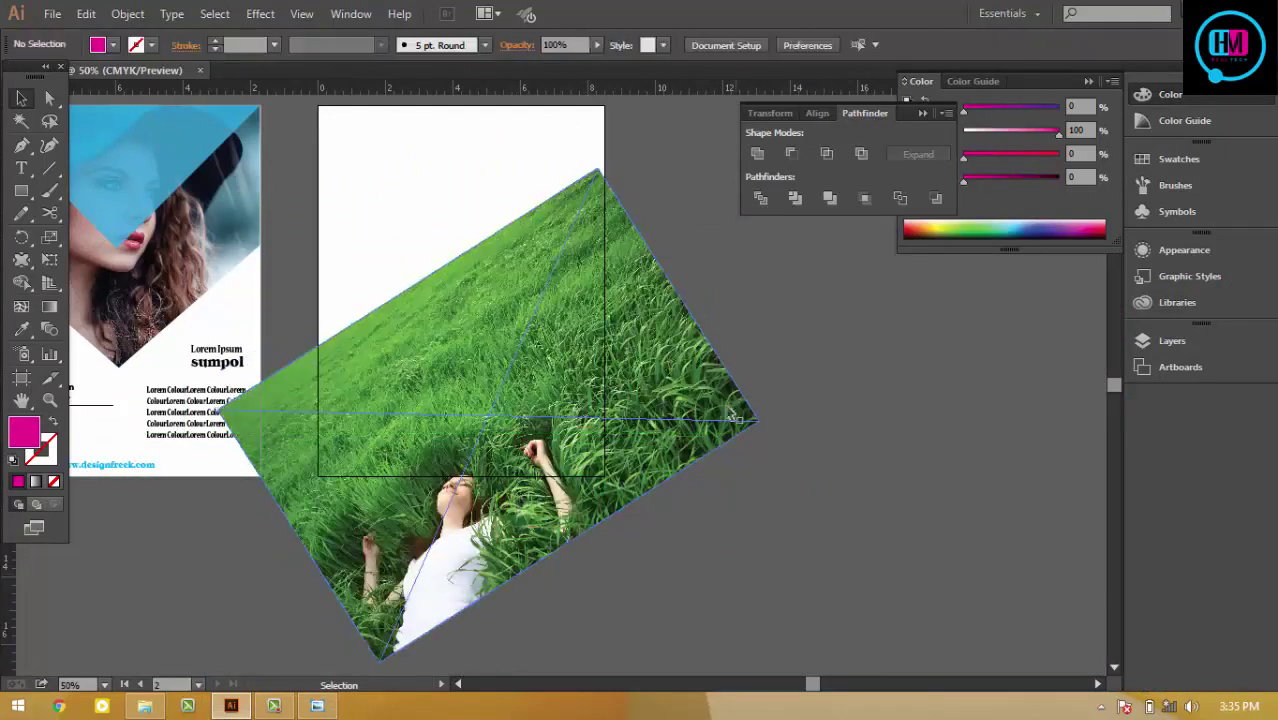
left_click(728, 416)
key("a")
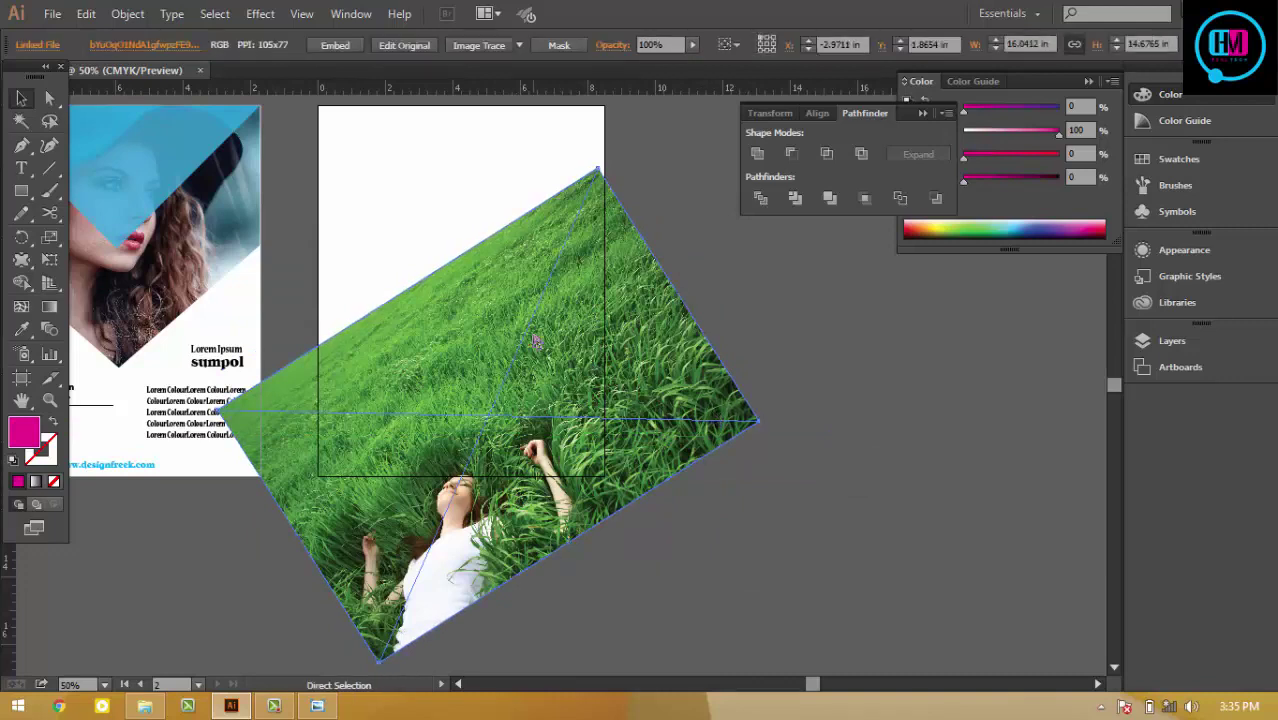
key("v")
right_click(535, 343)
mouse_move(586, 443)
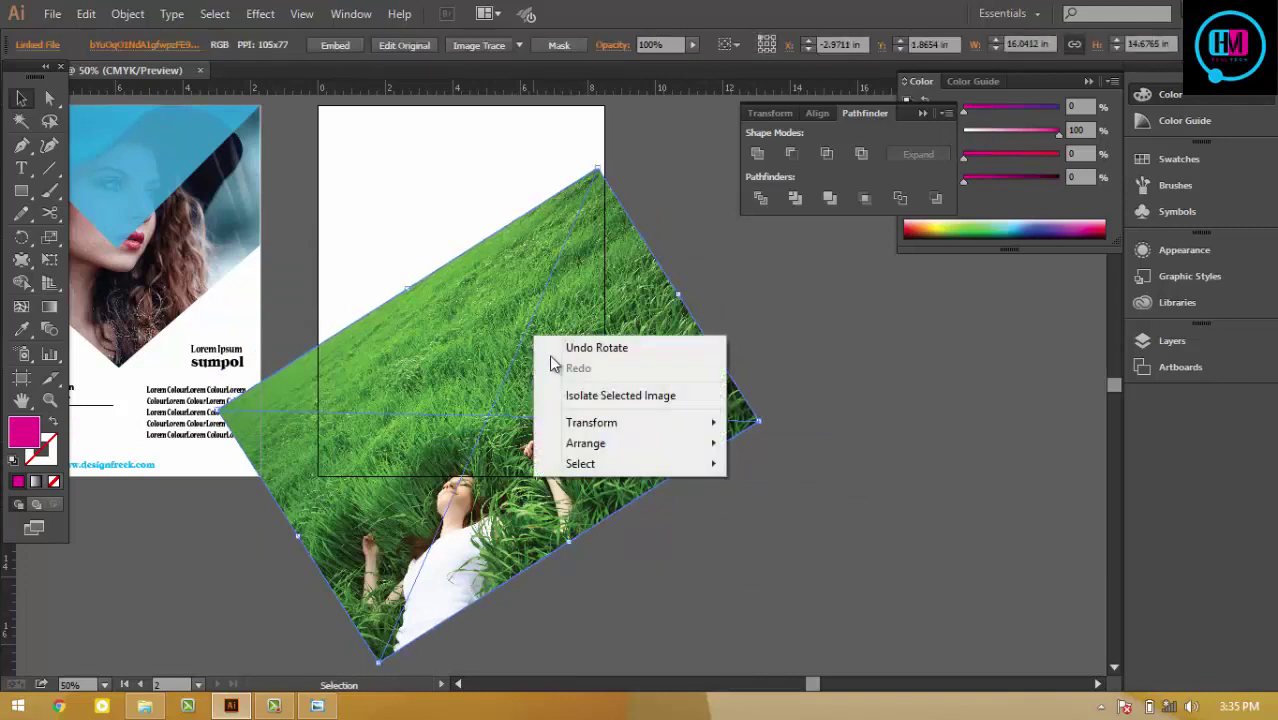
left_click(836, 505)
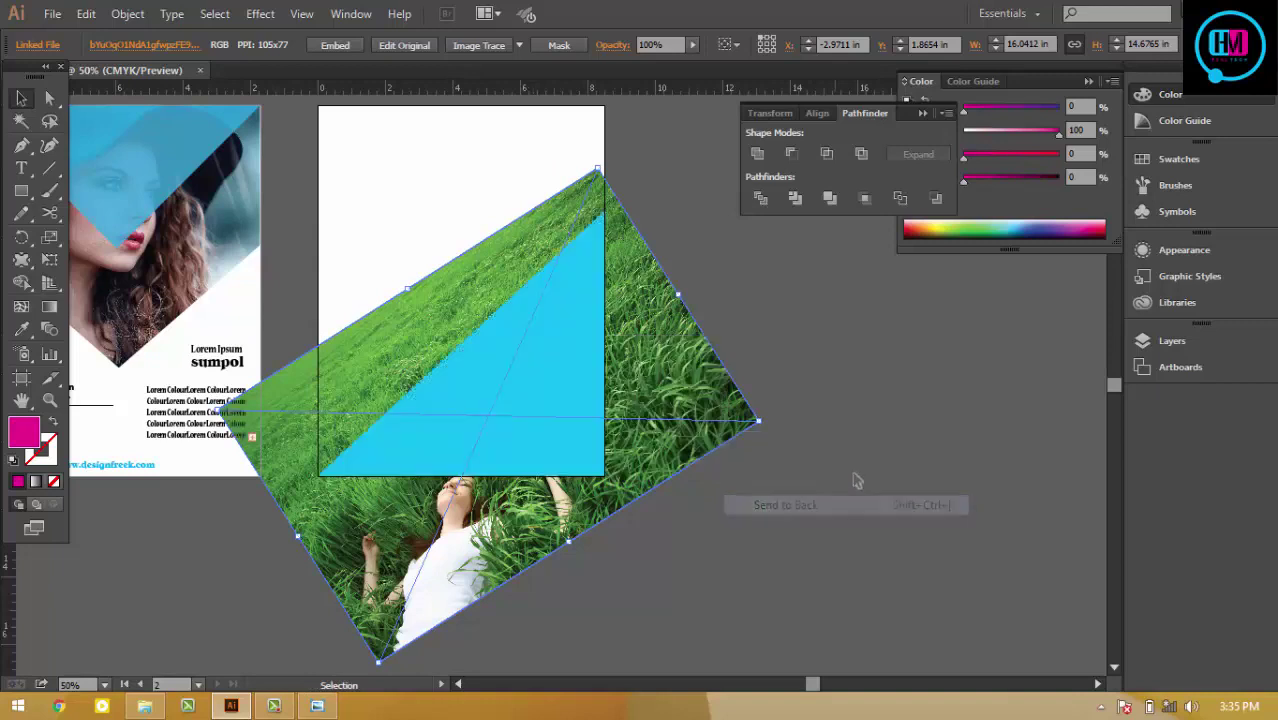
Step: Shrink the grass photo slightly and move it up and right over the diagonal
left_click(847, 466)
left_click(538, 318)
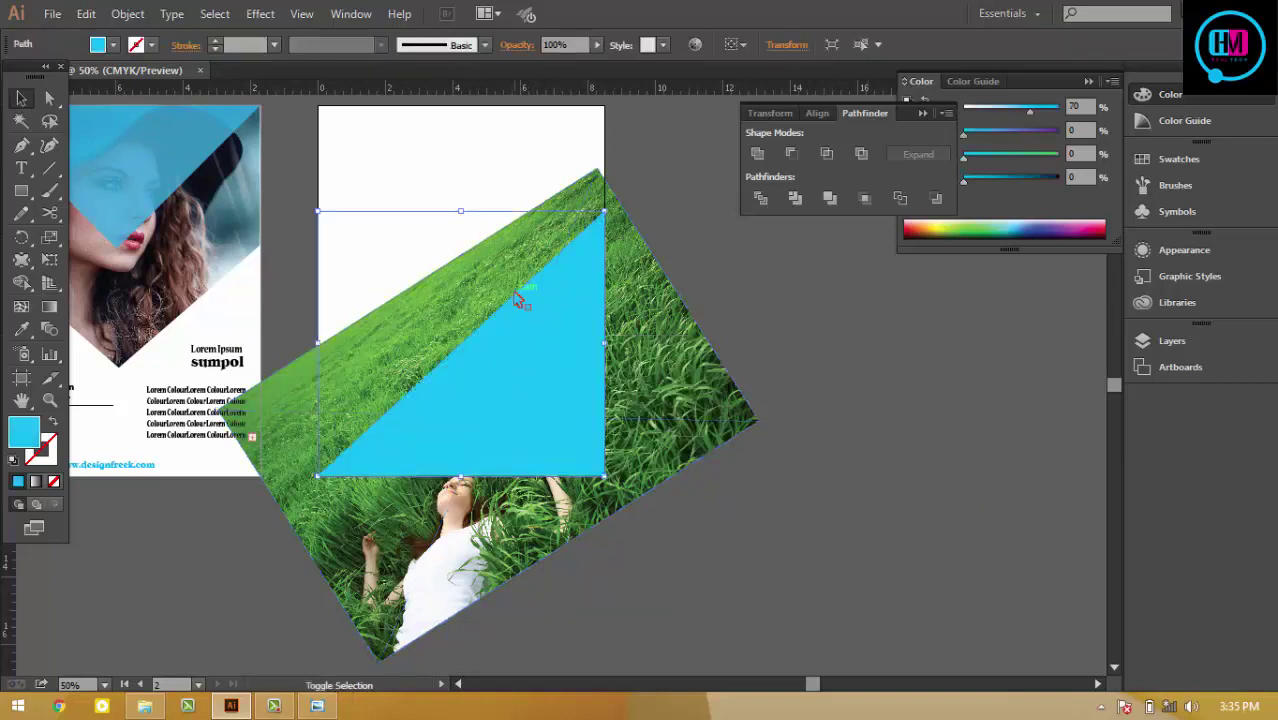
key("ctrl+shift+a")
left_click(757, 420)
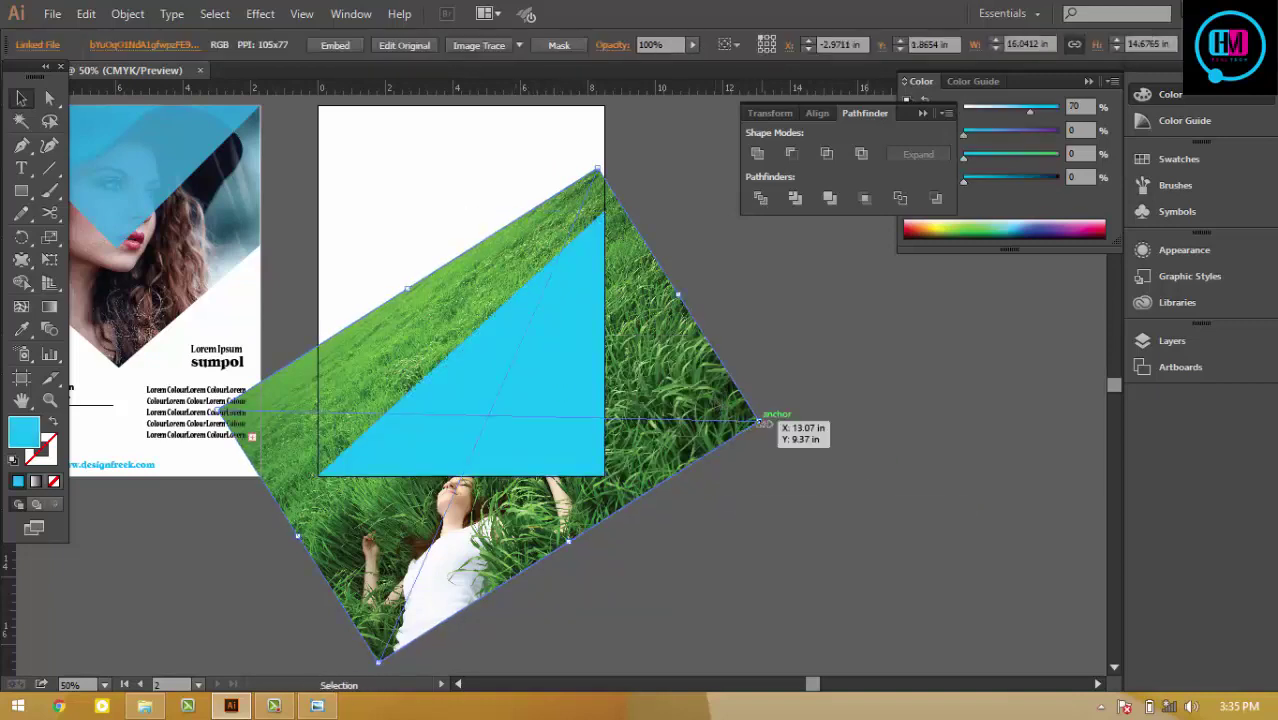
left_click_drag(760, 422, 733, 418)
left_click_drag(630, 446, 650, 402)
Step: Clip the grass photo to the blue triangle with a clipping mask
right_click(512, 378)
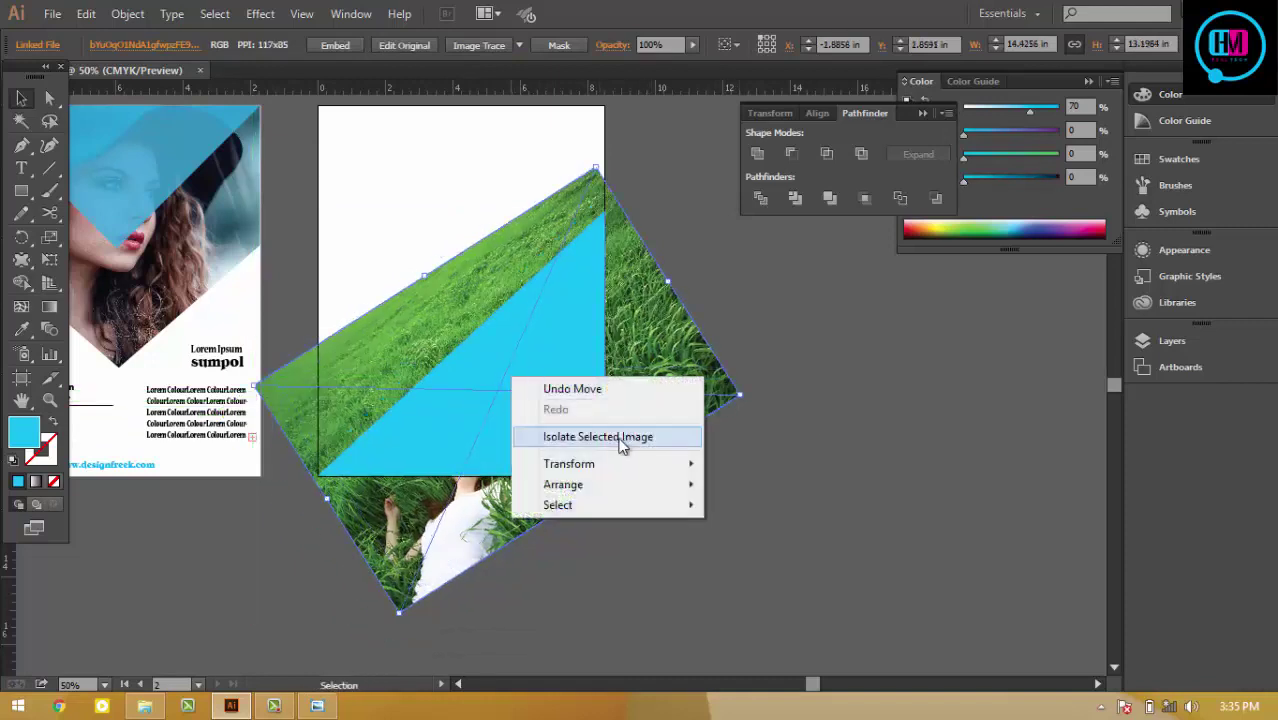
left_click(761, 400)
left_click(556, 360)
left_click(556, 360, "shift")
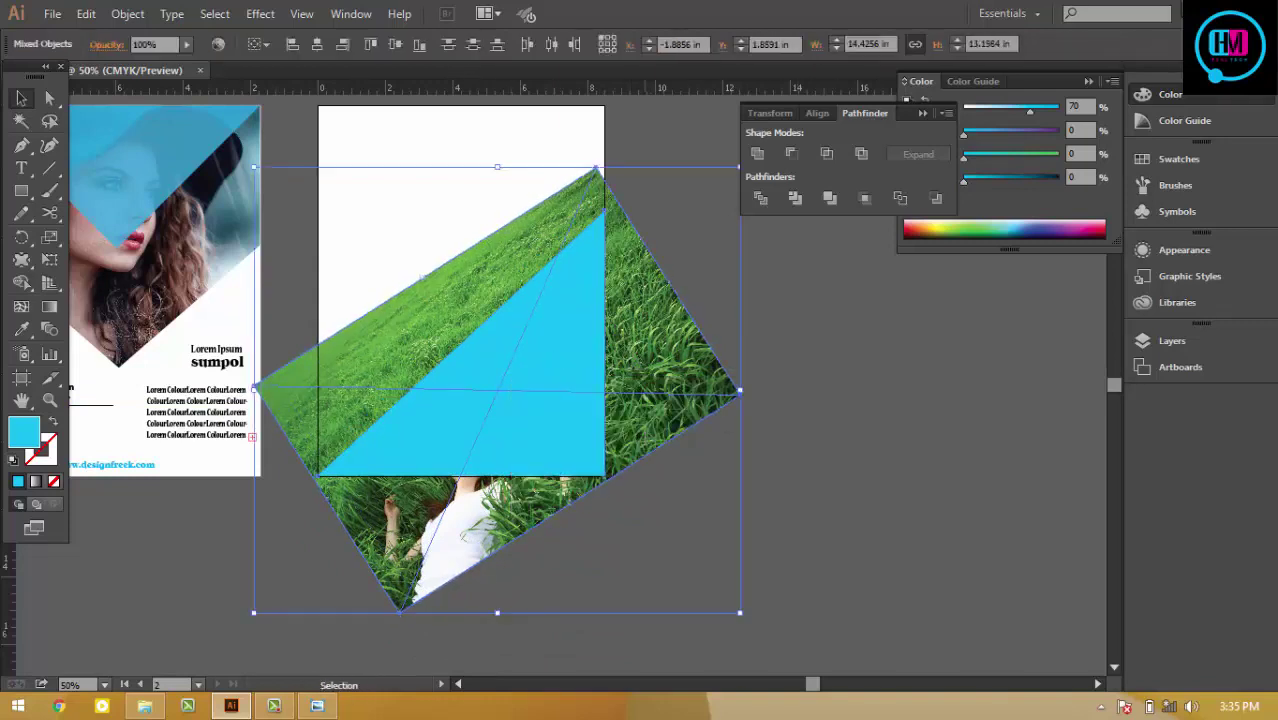
right_click(578, 347)
left_click(739, 447)
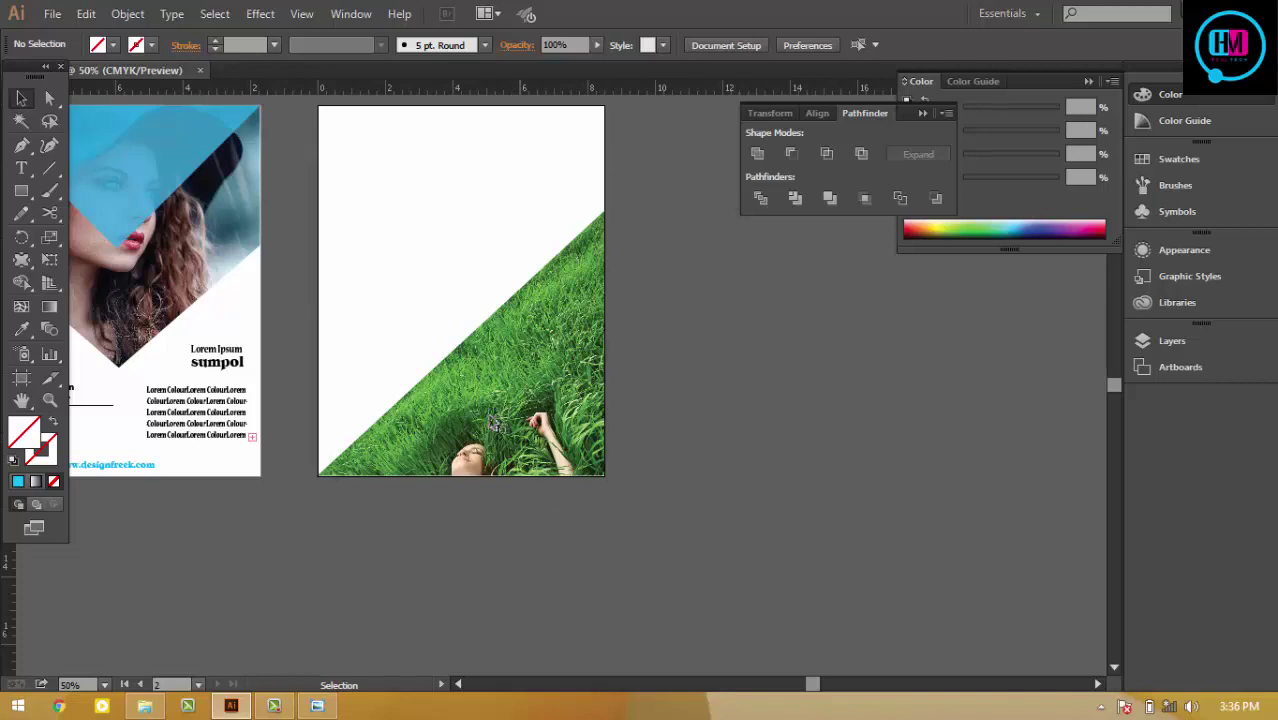
left_click(492, 424)
Step: Show the hidden yellow and magenta stripes again and ungroup them
left_click(827, 461)
key("ctrl+f")
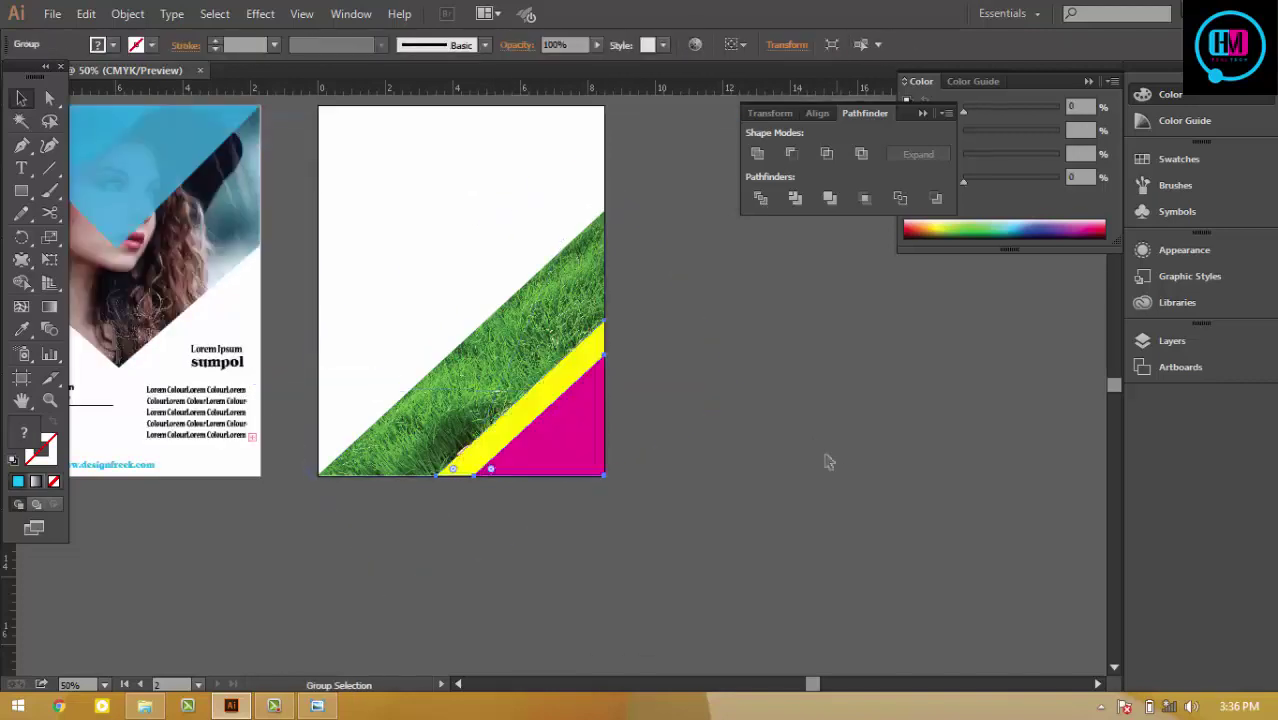
left_click(833, 463)
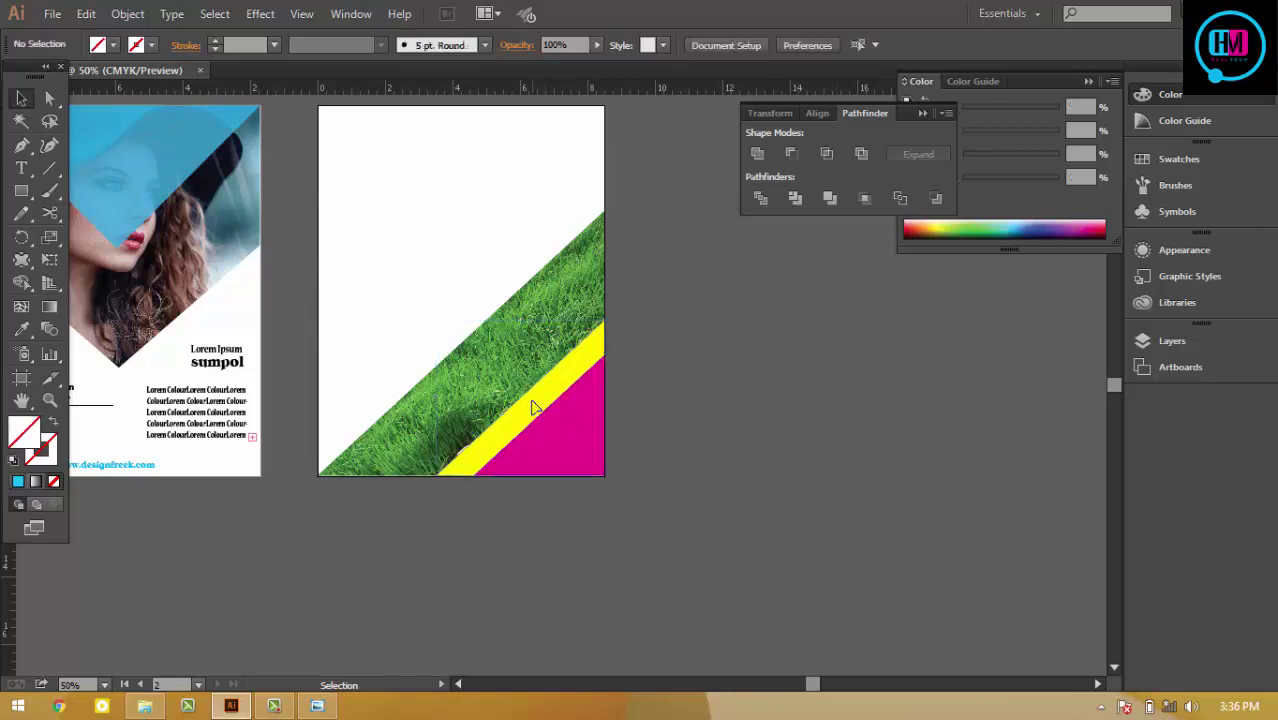
left_click(538, 408)
right_click(534, 398)
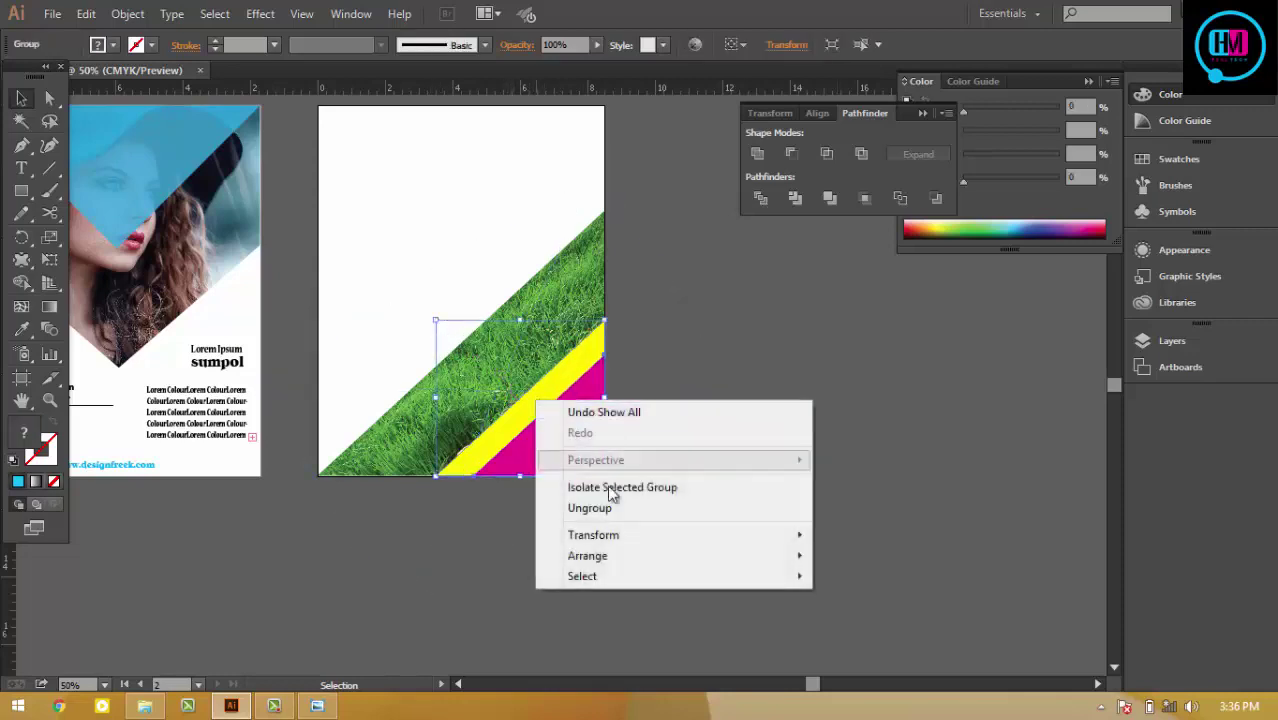
left_click(690, 506)
Step: Enlarge the yellow stripe up and to the left
left_click(531, 408)
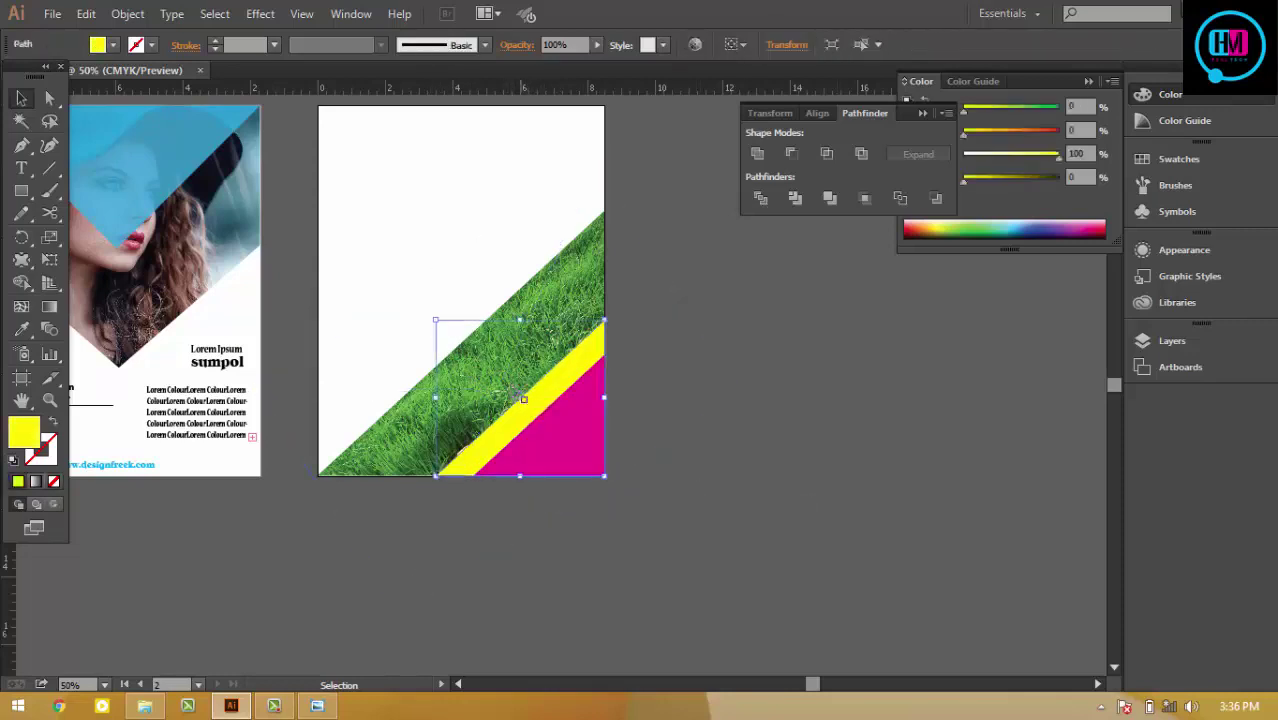
left_click_drag(430, 320, 416, 312)
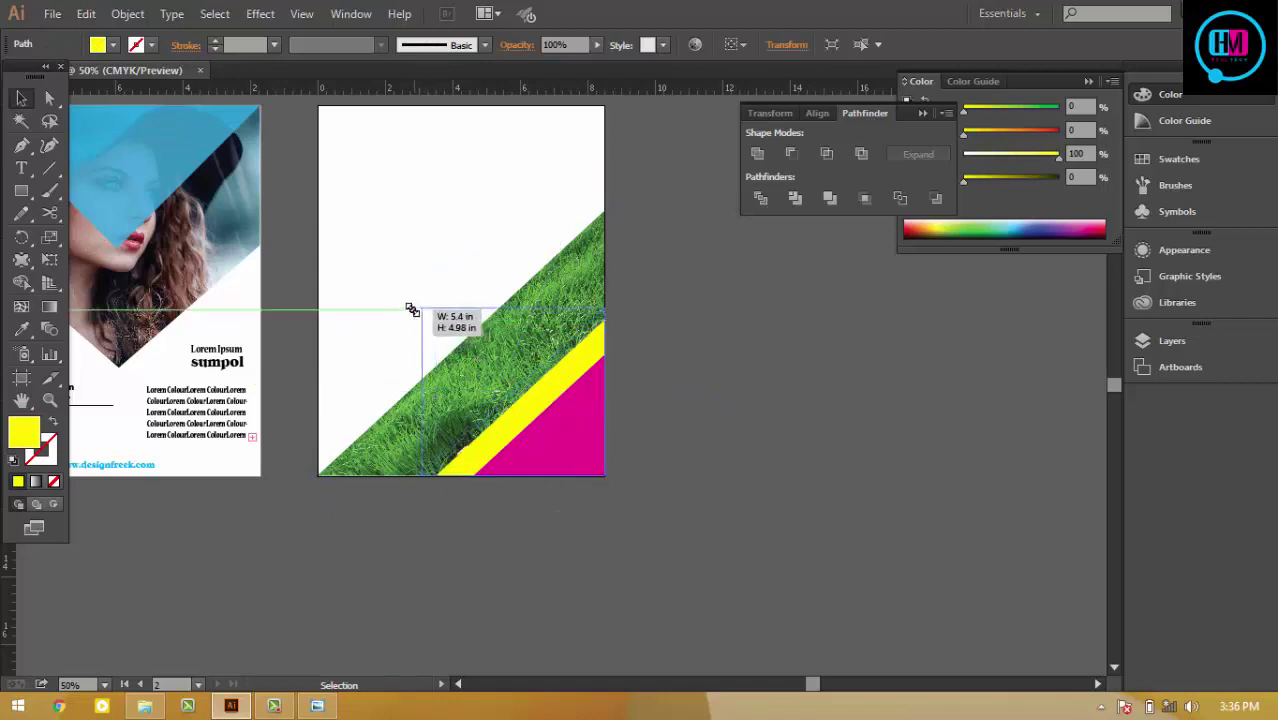
left_click_drag(416, 312, 422, 308)
left_click(763, 364)
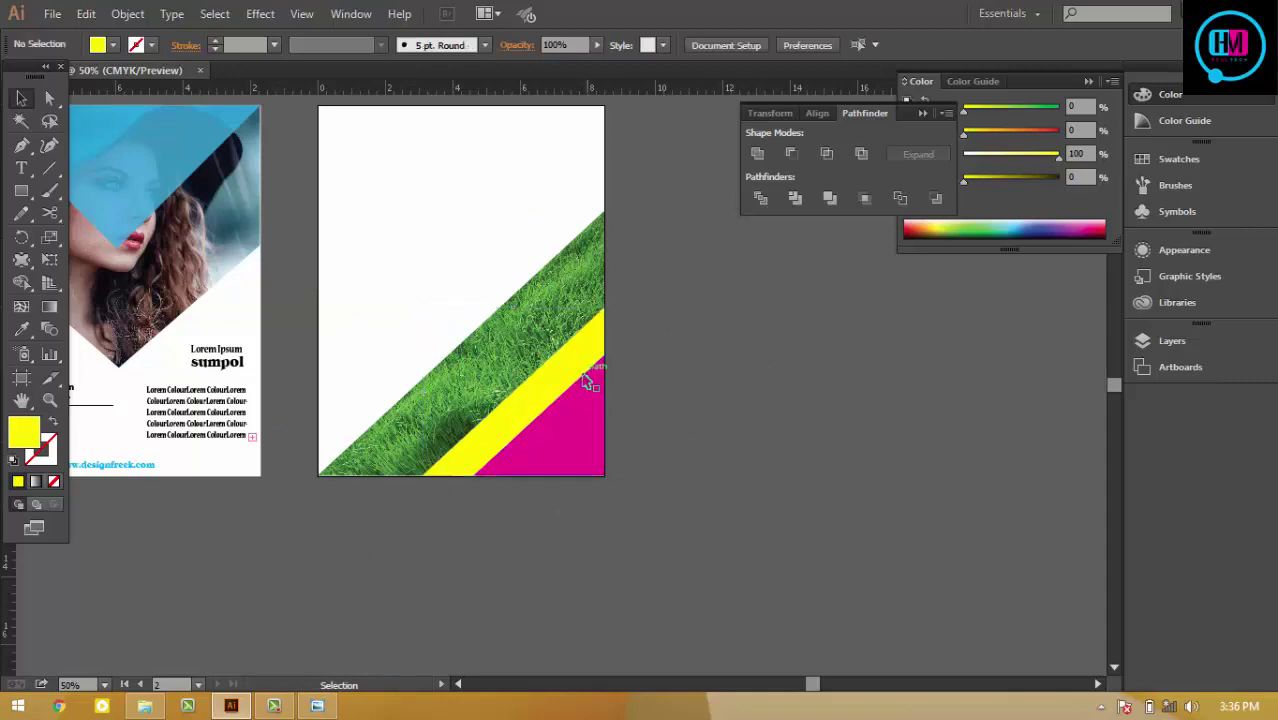
left_click(536, 375)
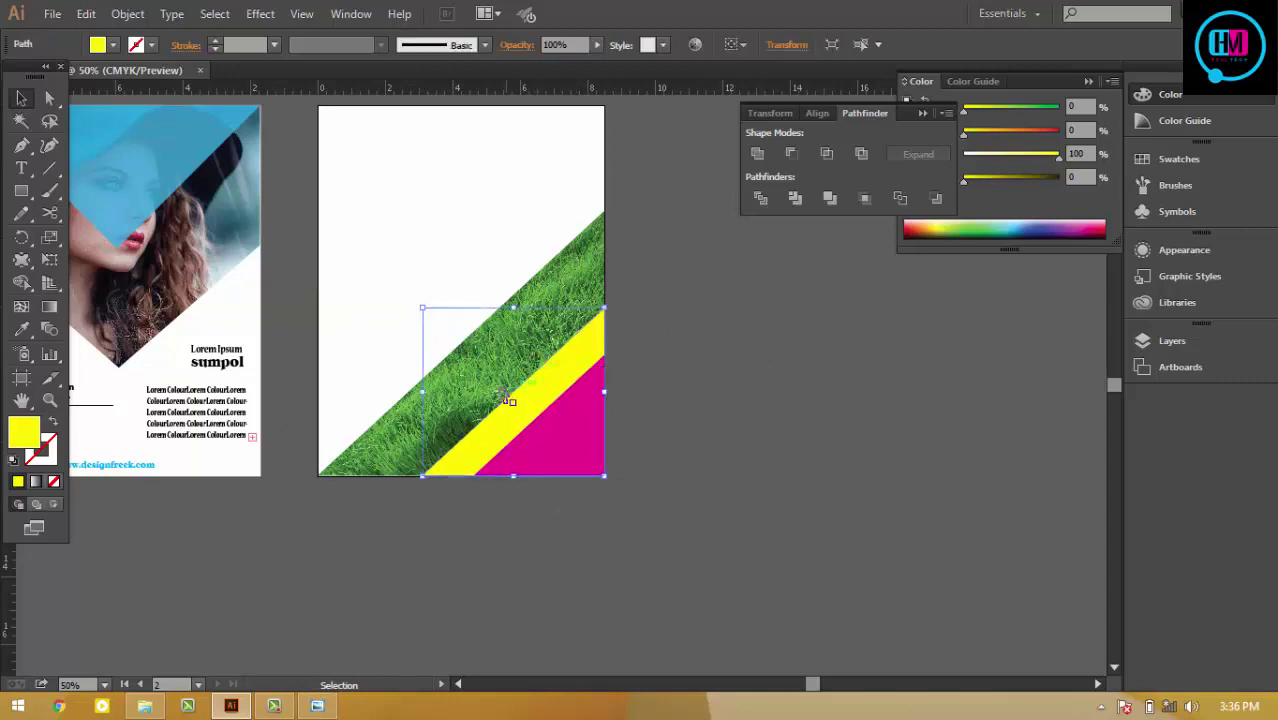
Step: Extend the clipped grass band upward
left_click(420, 304)
left_click(418, 295)
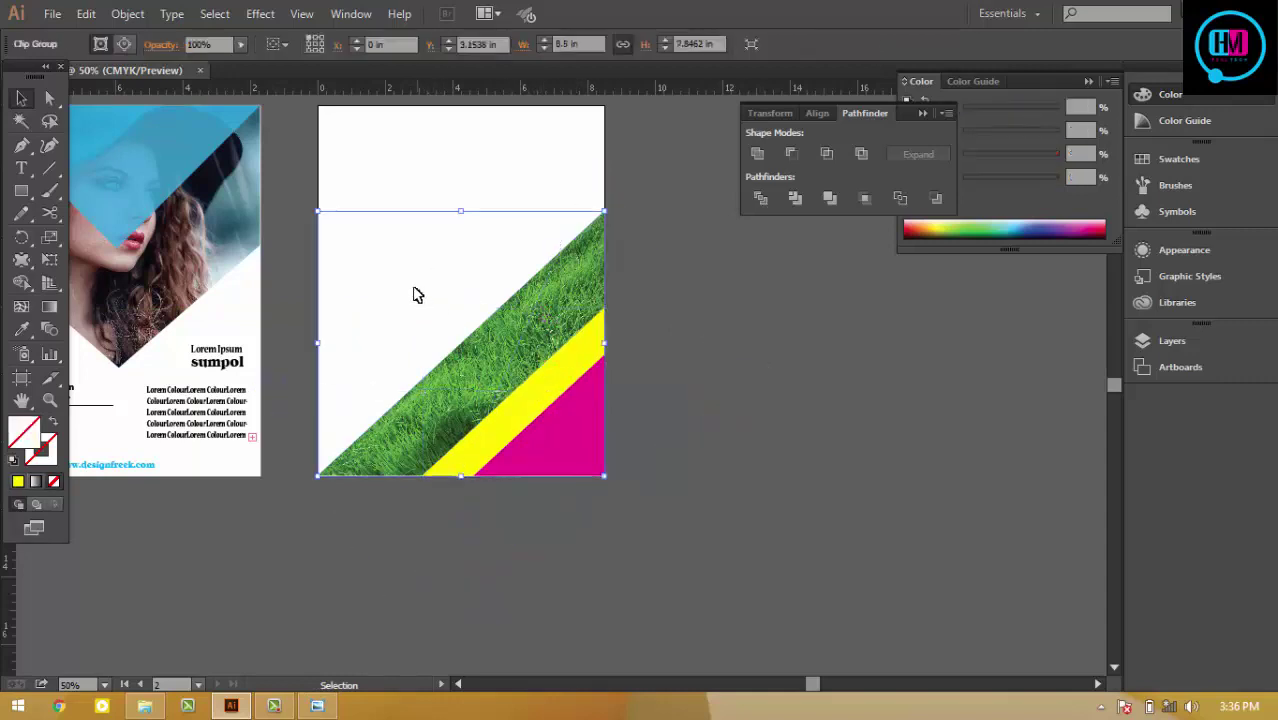
left_click_drag(461, 212, 462, 198)
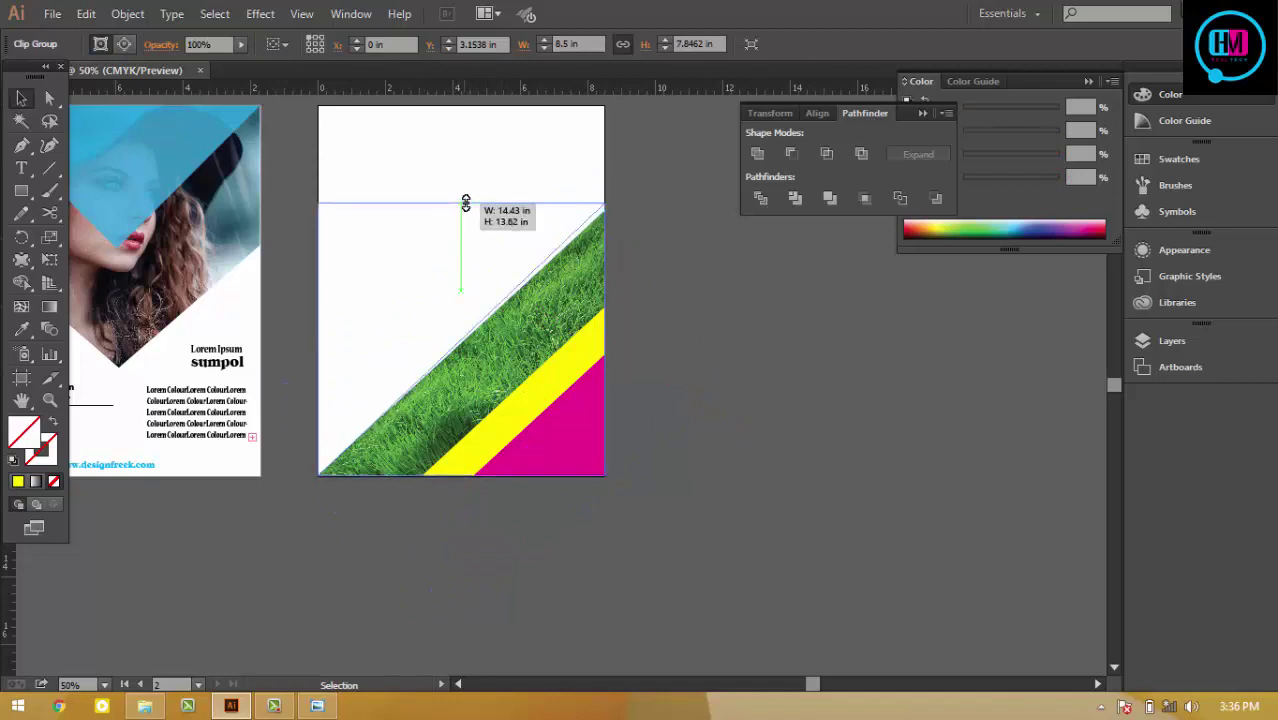
left_click(811, 385)
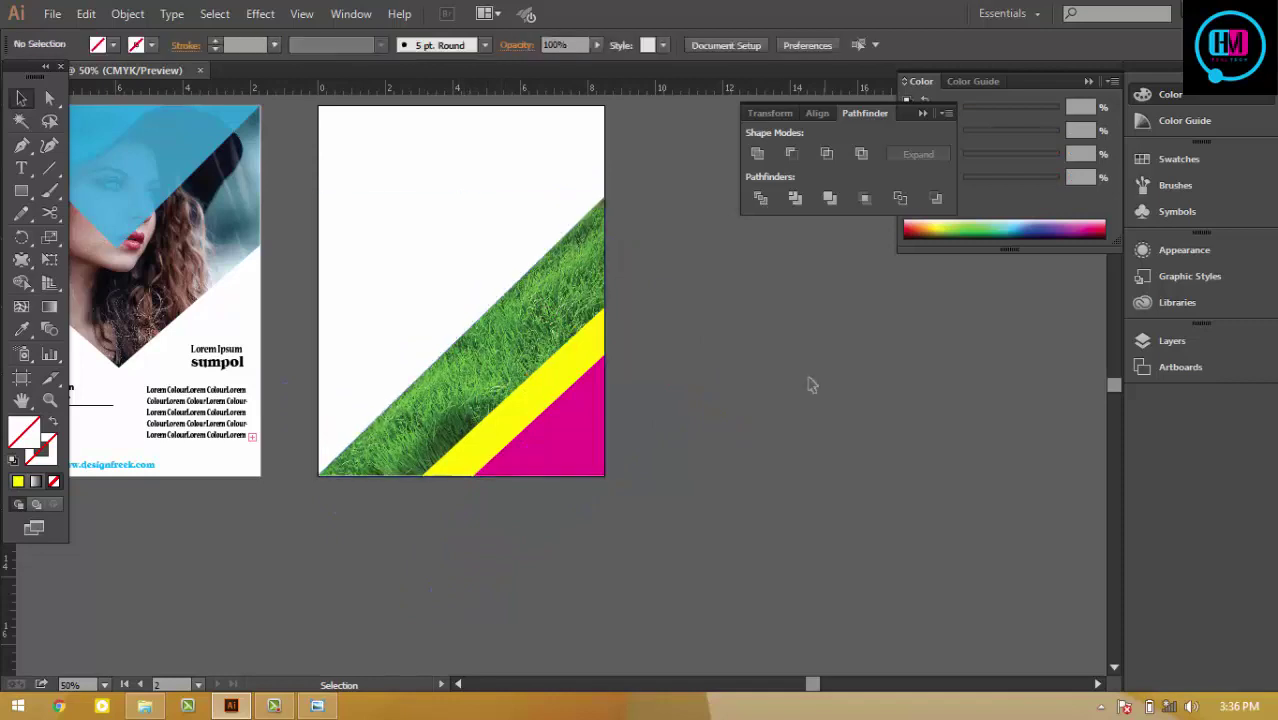
Step: Enlarge the magenta stripe to fill the lower-right diagonal, then review the layout
left_click(566, 428)
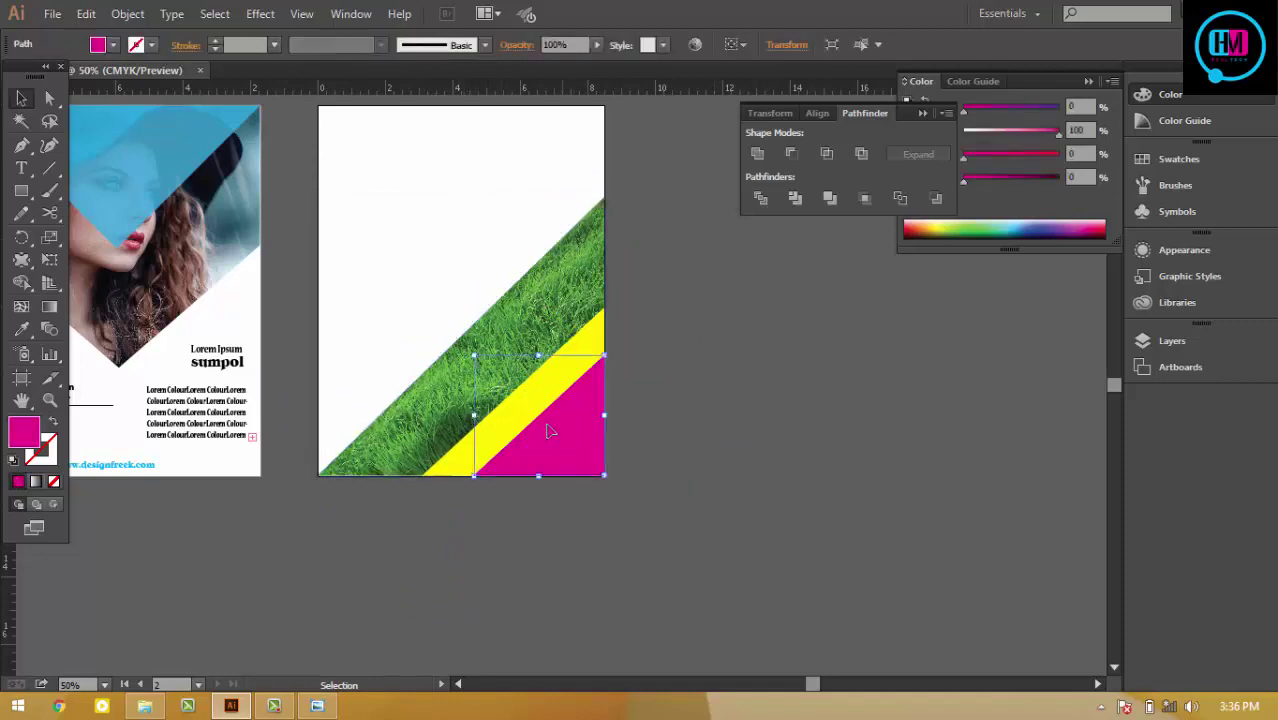
left_click_drag(549, 430, 480, 362)
left_click(727, 442)
left_click(566, 400)
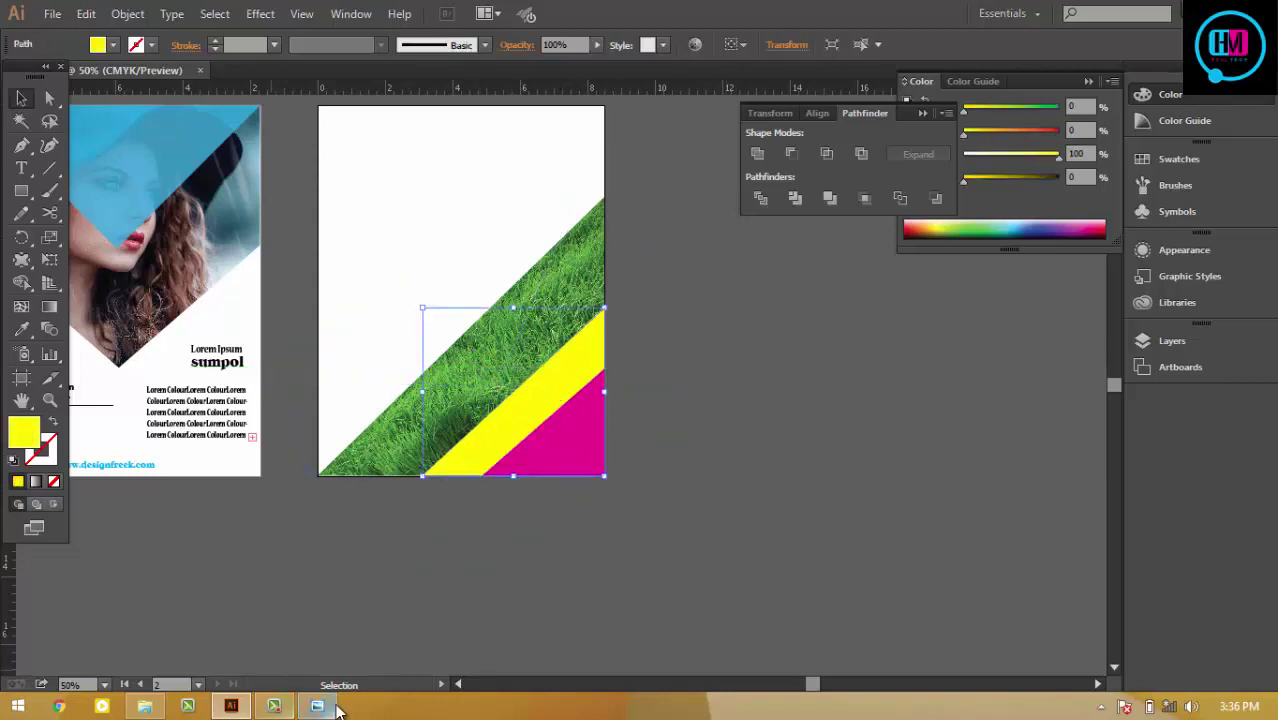
key("ctrl+minus")
key("ctrl+minus")
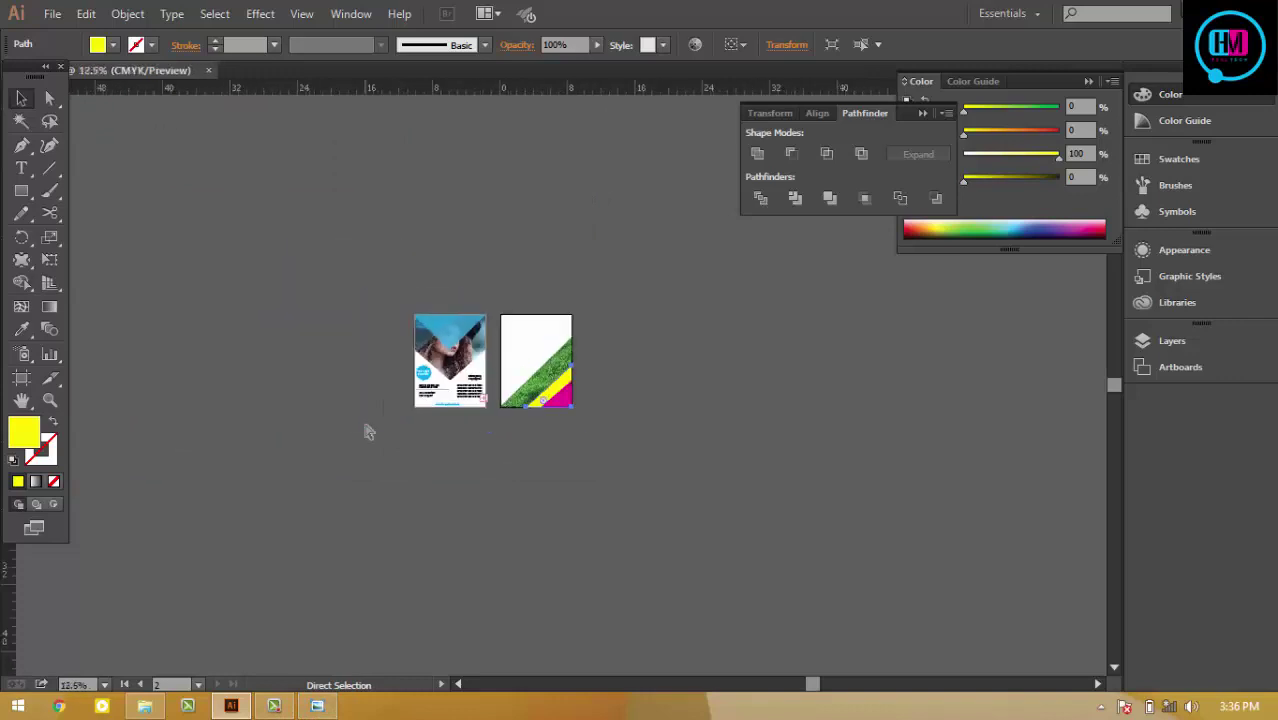
key("ctrl+plus")
key("ctrl+plus")
key("ctrl+plus")
key("ctrl+plus")
key("ctrl+plus")
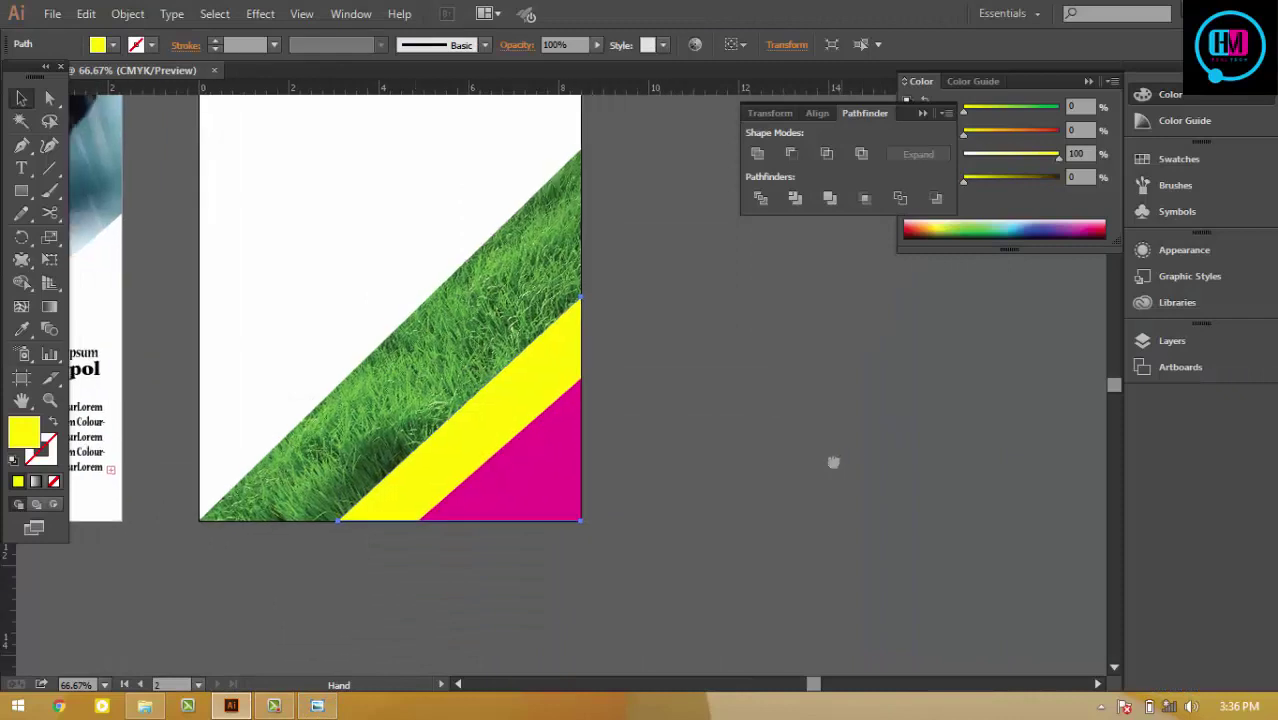
left_click_drag(830, 456, 1199, 520)
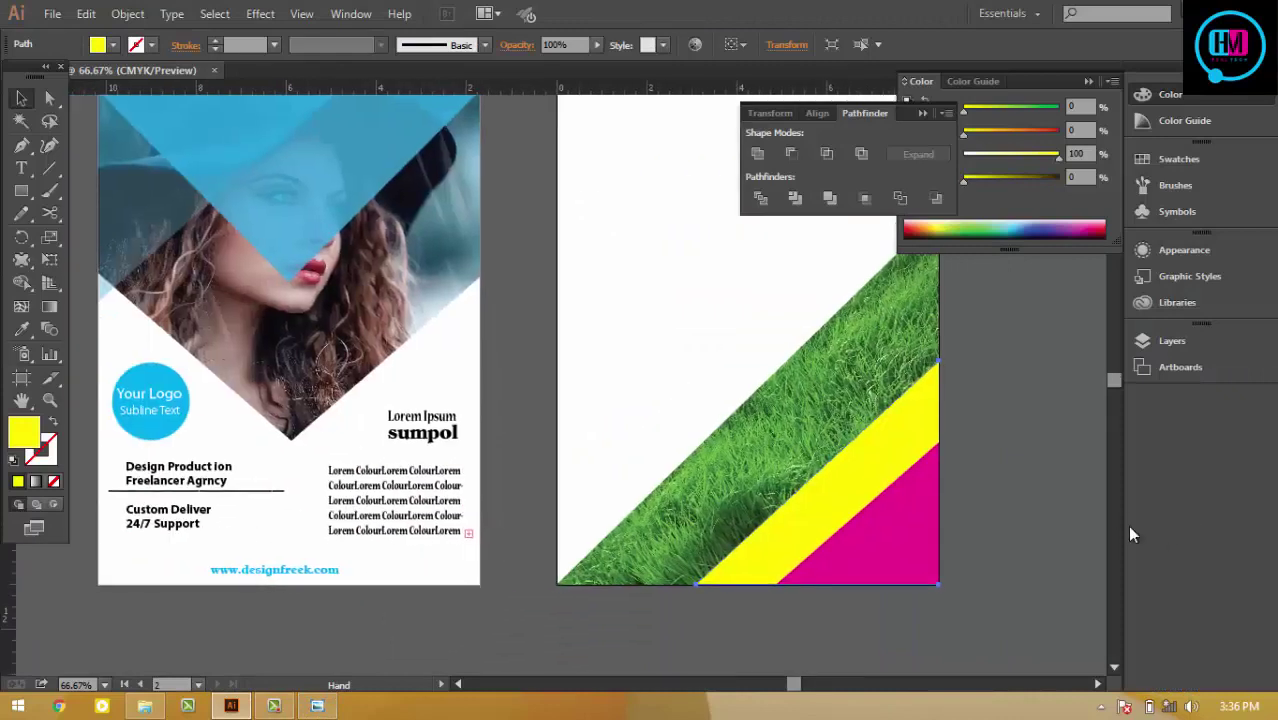
Step: Inspect the opacity of the cover's translucent blue triangle
key("ctrl+minus")
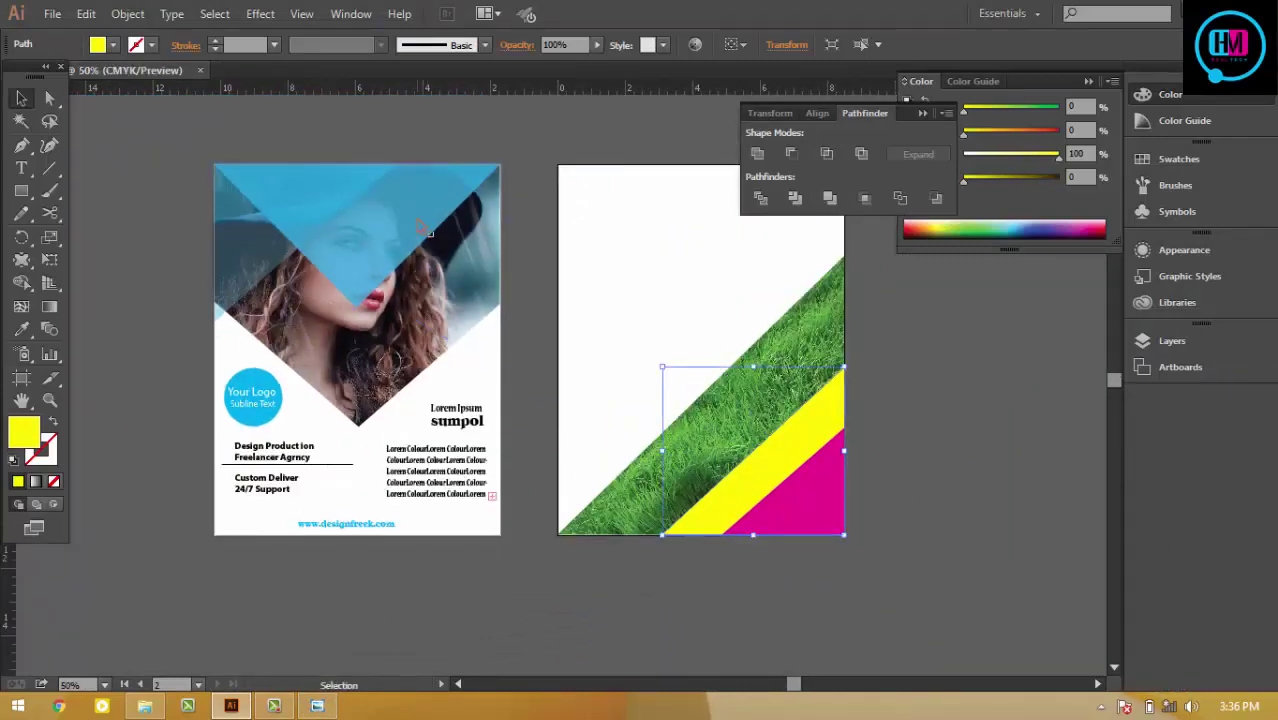
left_click(300, 200)
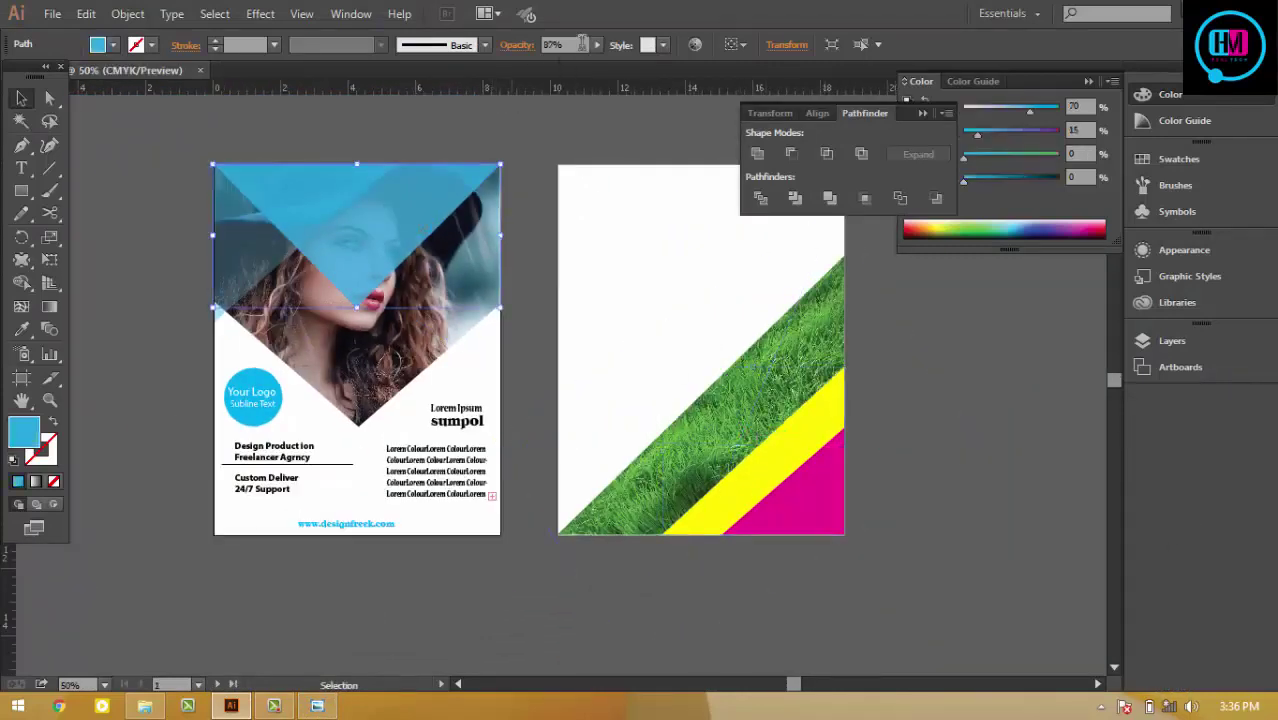
left_click(580, 44)
left_click(226, 244)
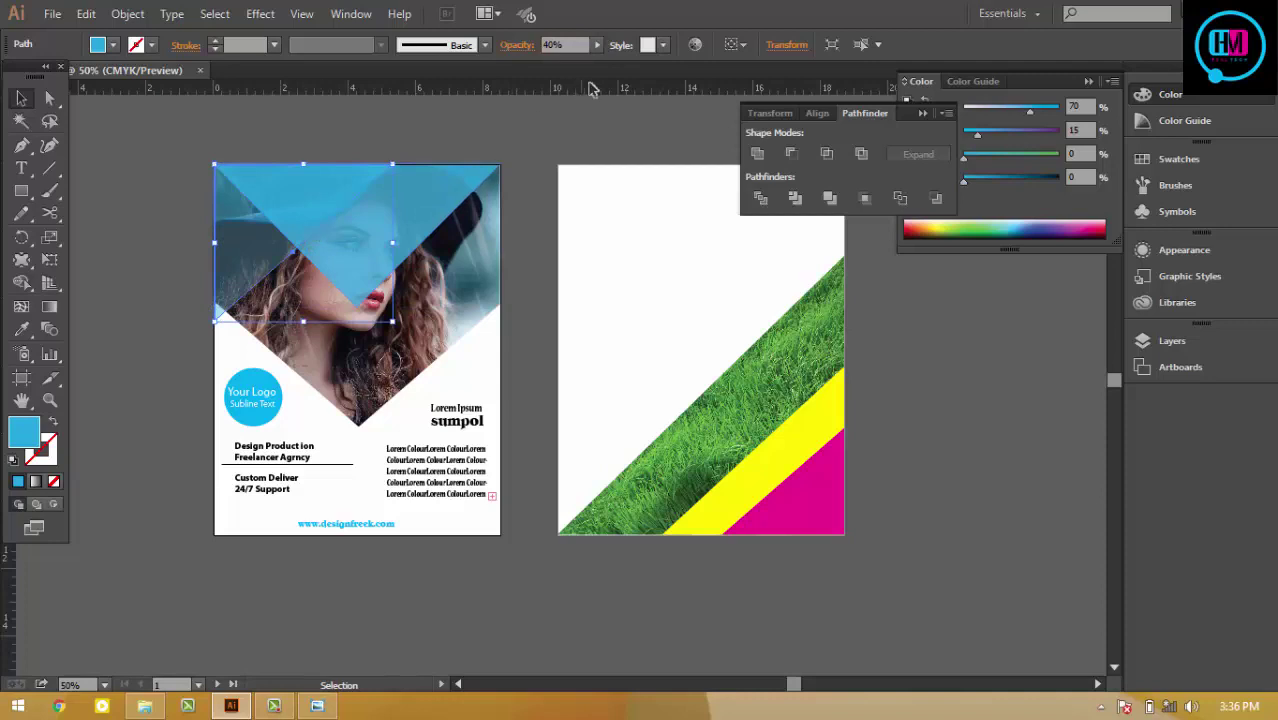
left_click(787, 472)
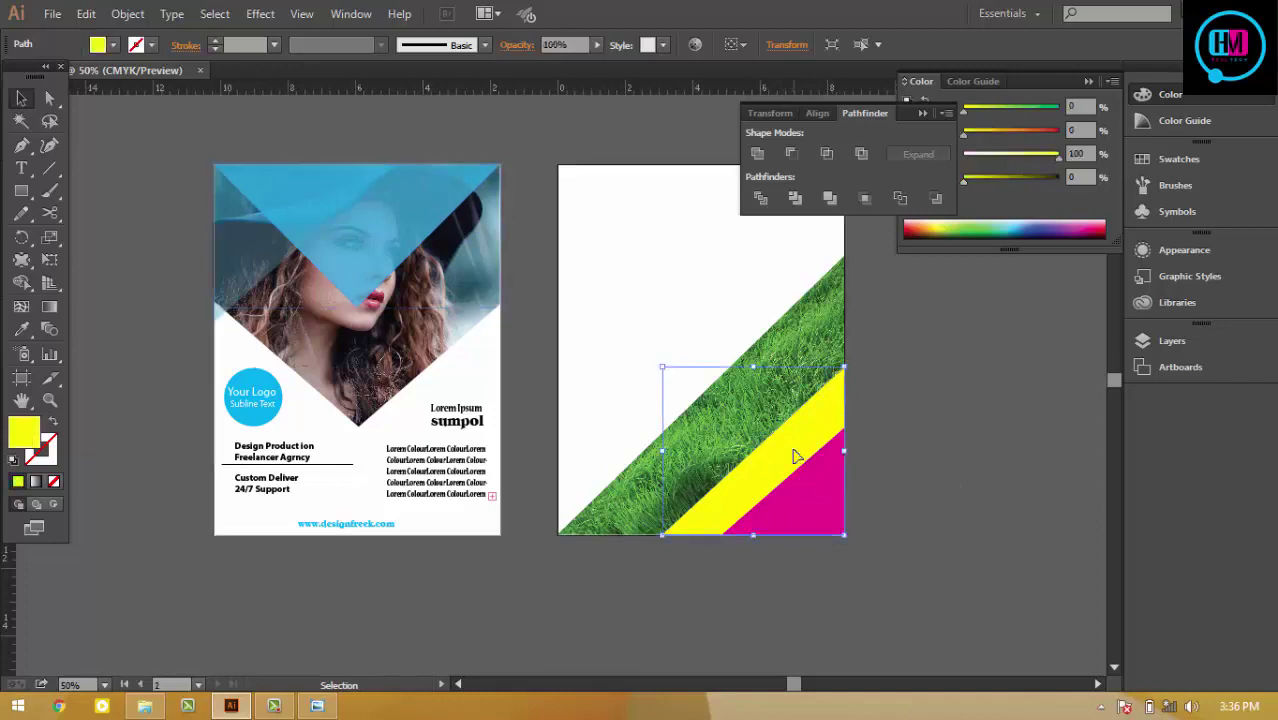
Step: Eyedrop the cover's light blue onto the magenta triangle and the yellow stripe at 40% opacity
left_click(826, 488)
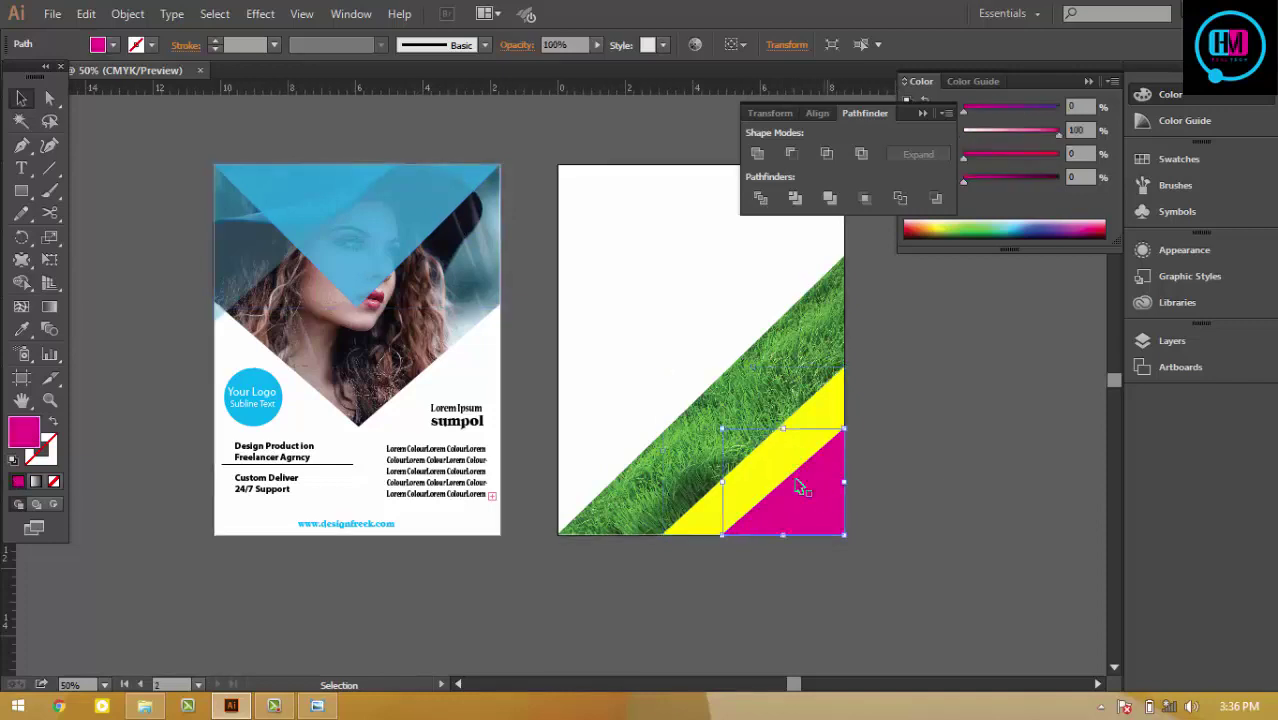
key("i")
left_click(300, 210)
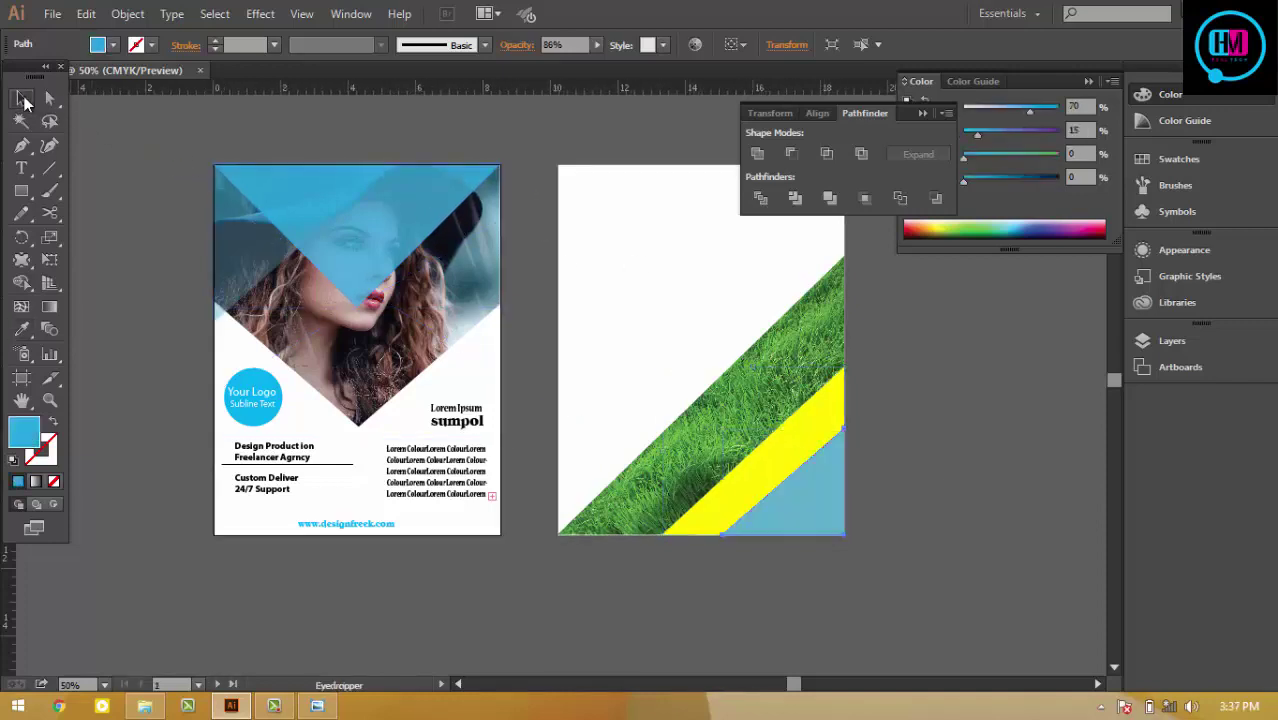
left_click(770, 470, "ctrl")
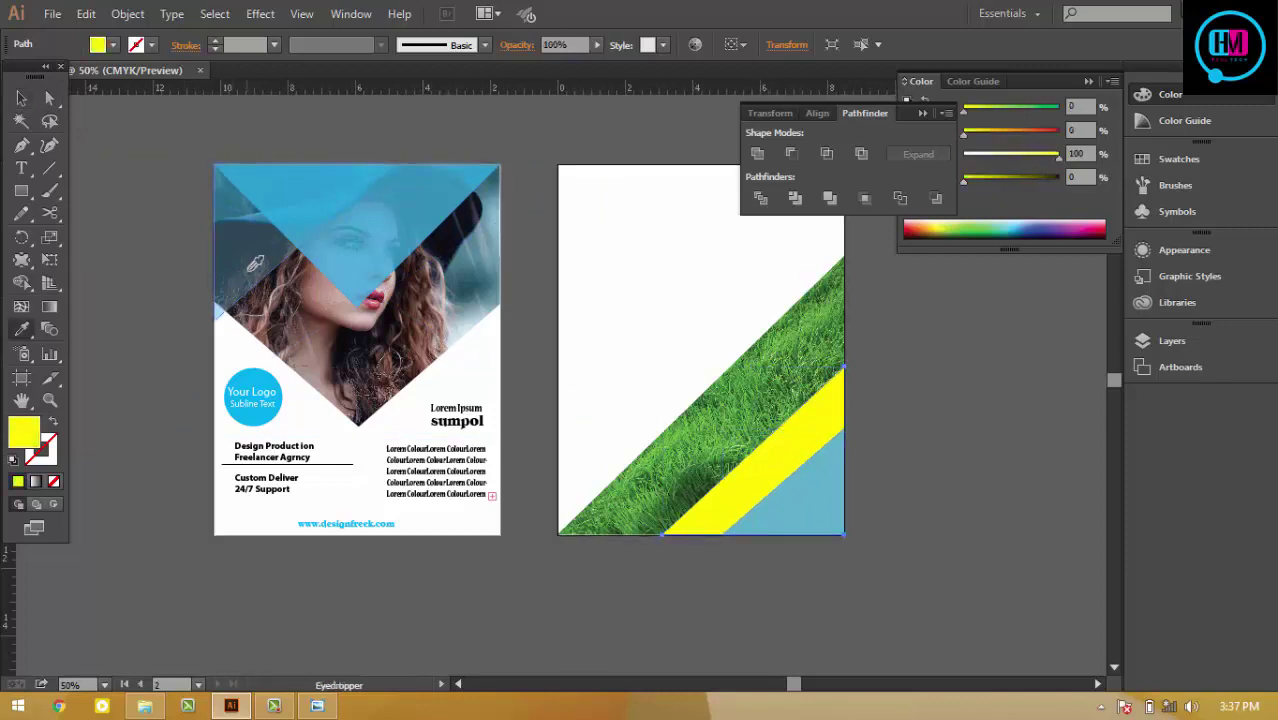
left_click(252, 267)
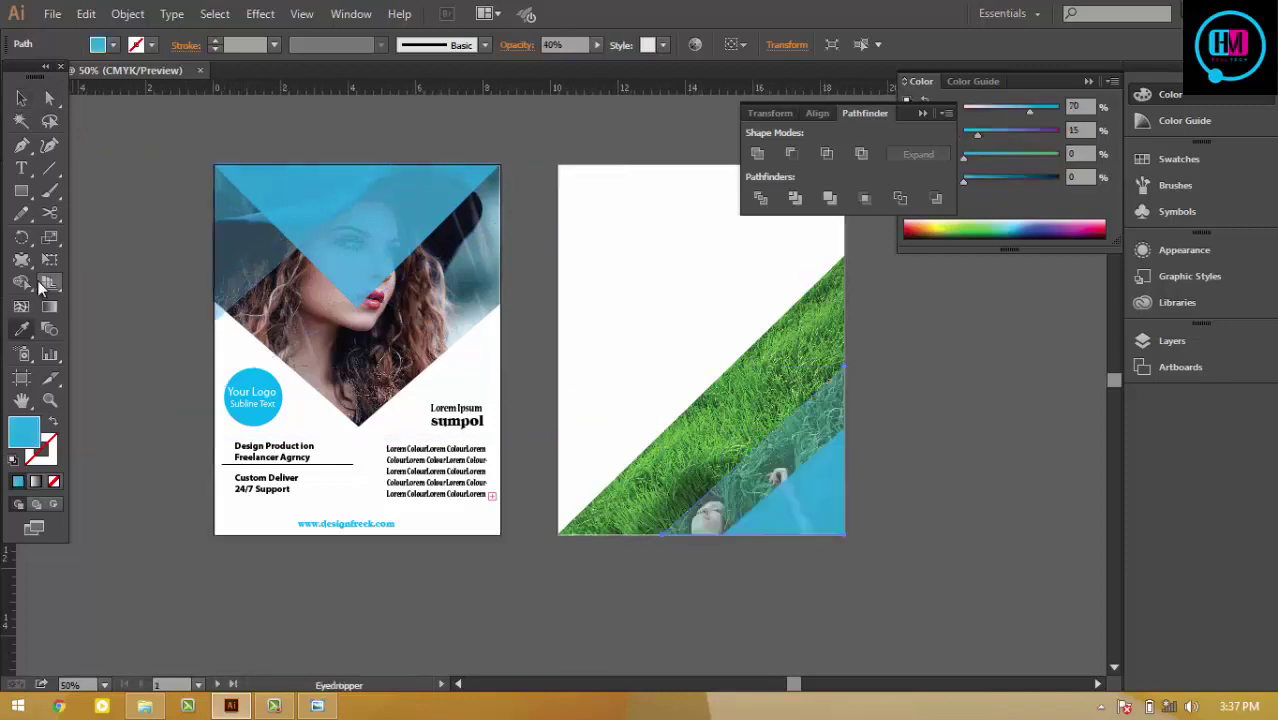
left_click(21, 98)
left_click(765, 655)
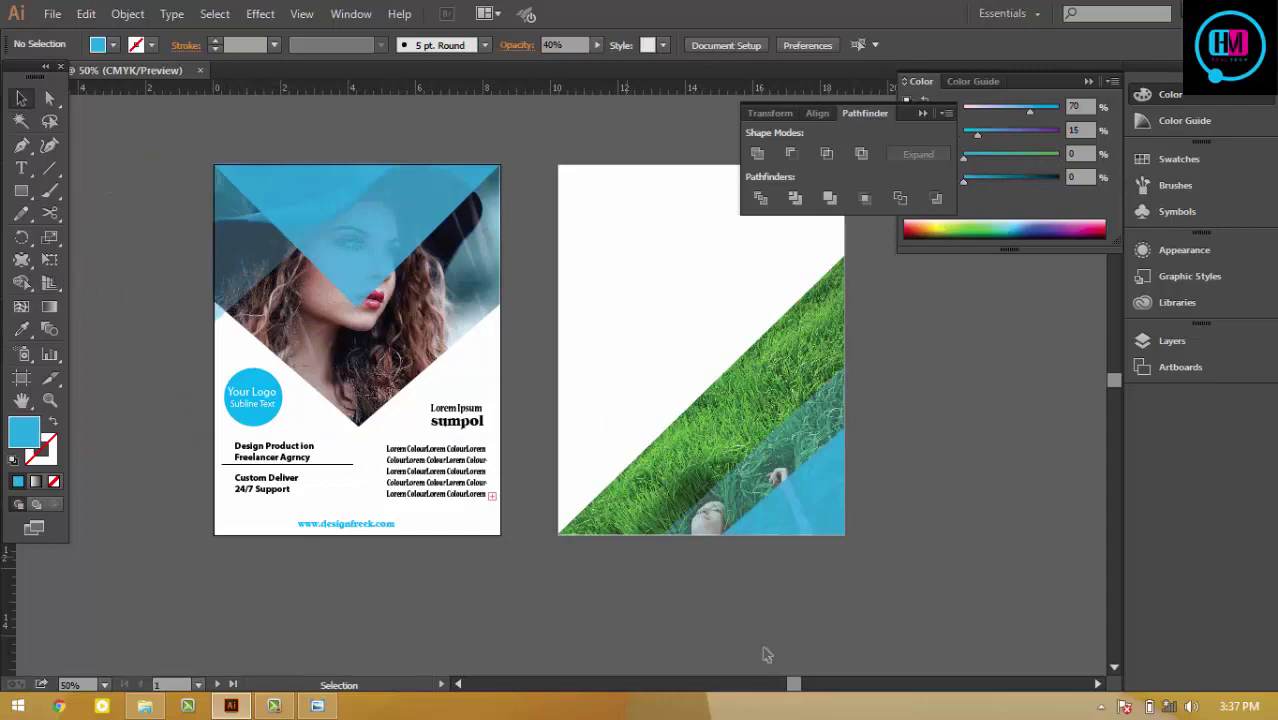
Step: Compare page two's blue corner triangle against the reference brochure image
left_click(835, 533)
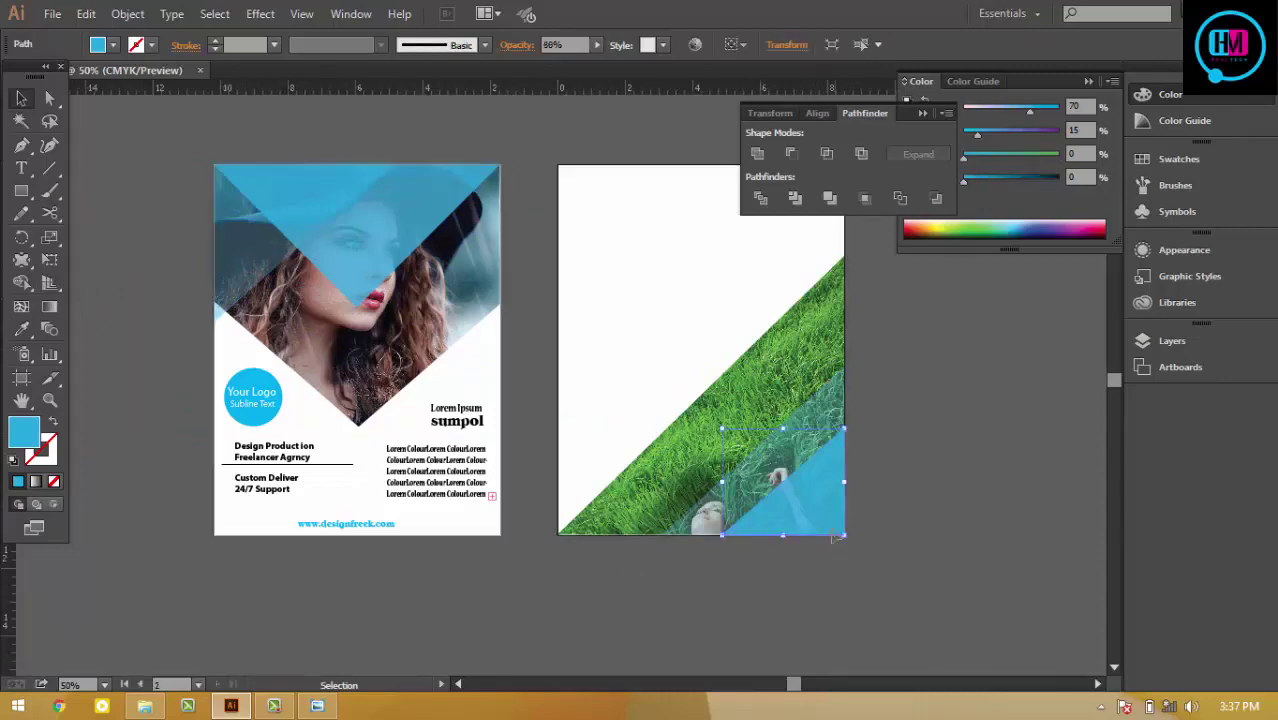
left_click(327, 707)
left_click(327, 707)
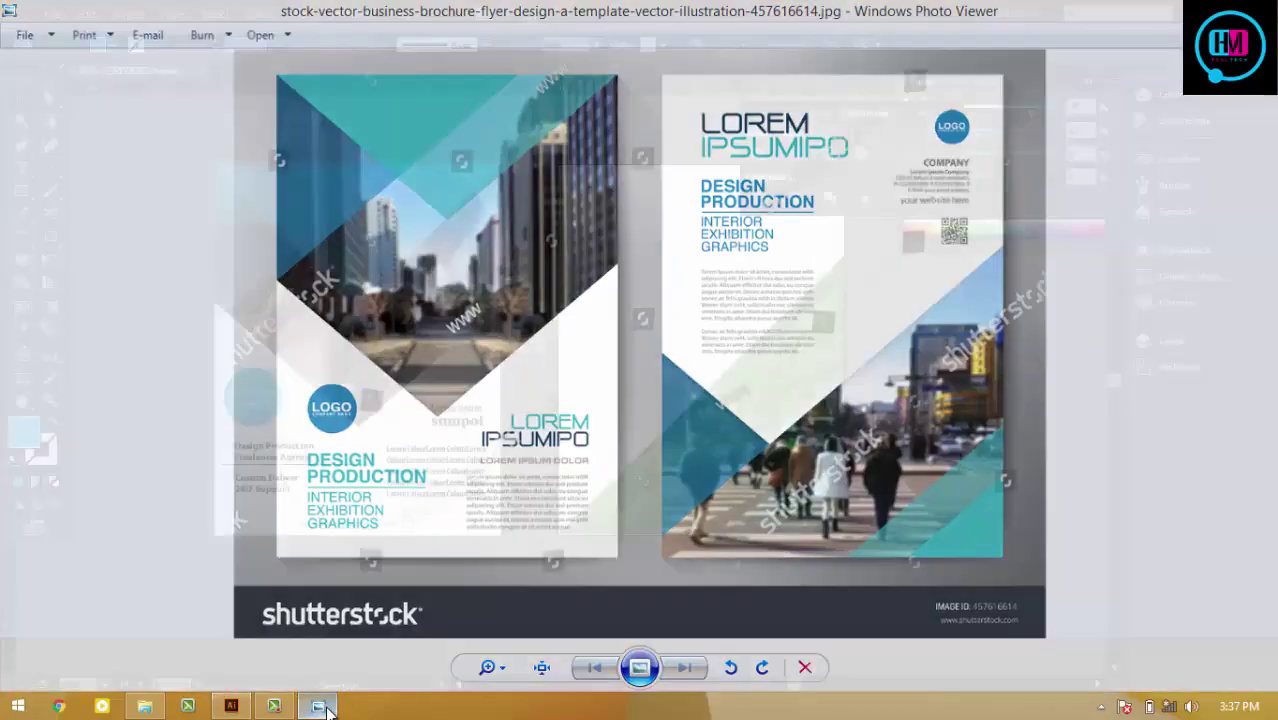
left_click(327, 707)
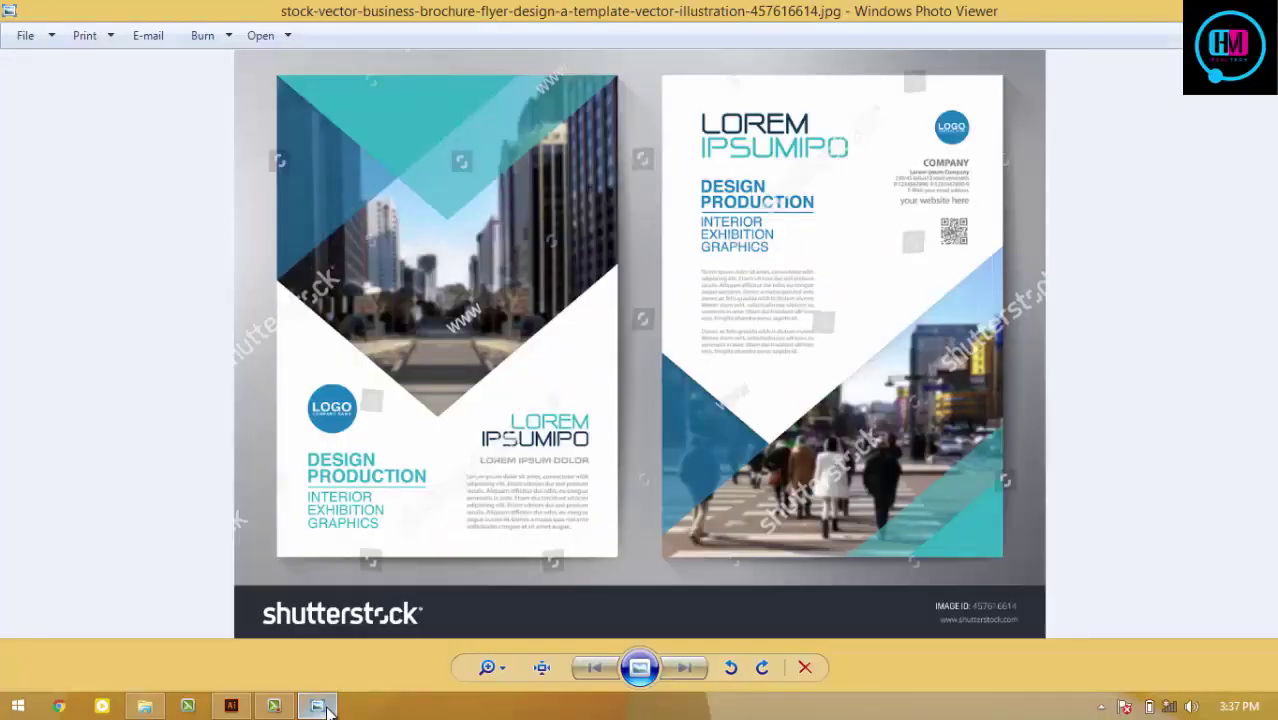
left_click(327, 707)
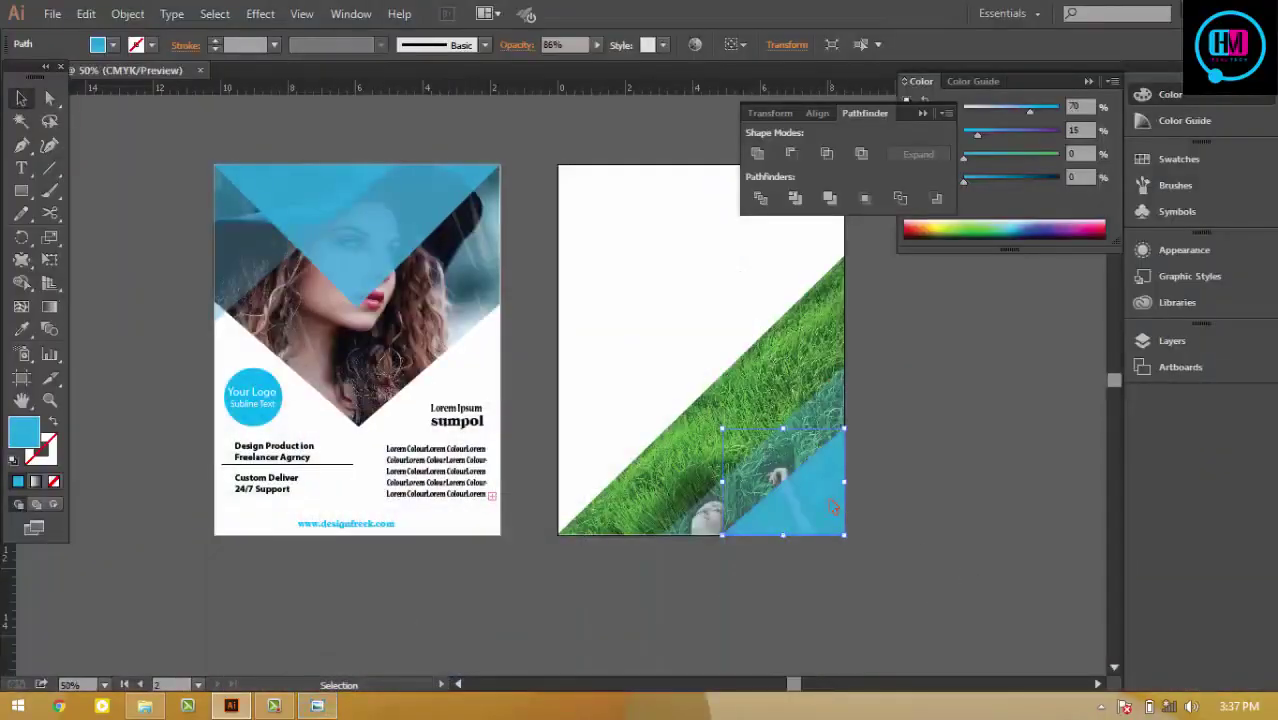
Step: Move and rotate the solid blue triangle toward page two's left edge
left_click_drag(833, 508, 608, 408)
left_click_drag(622, 318, 581, 612)
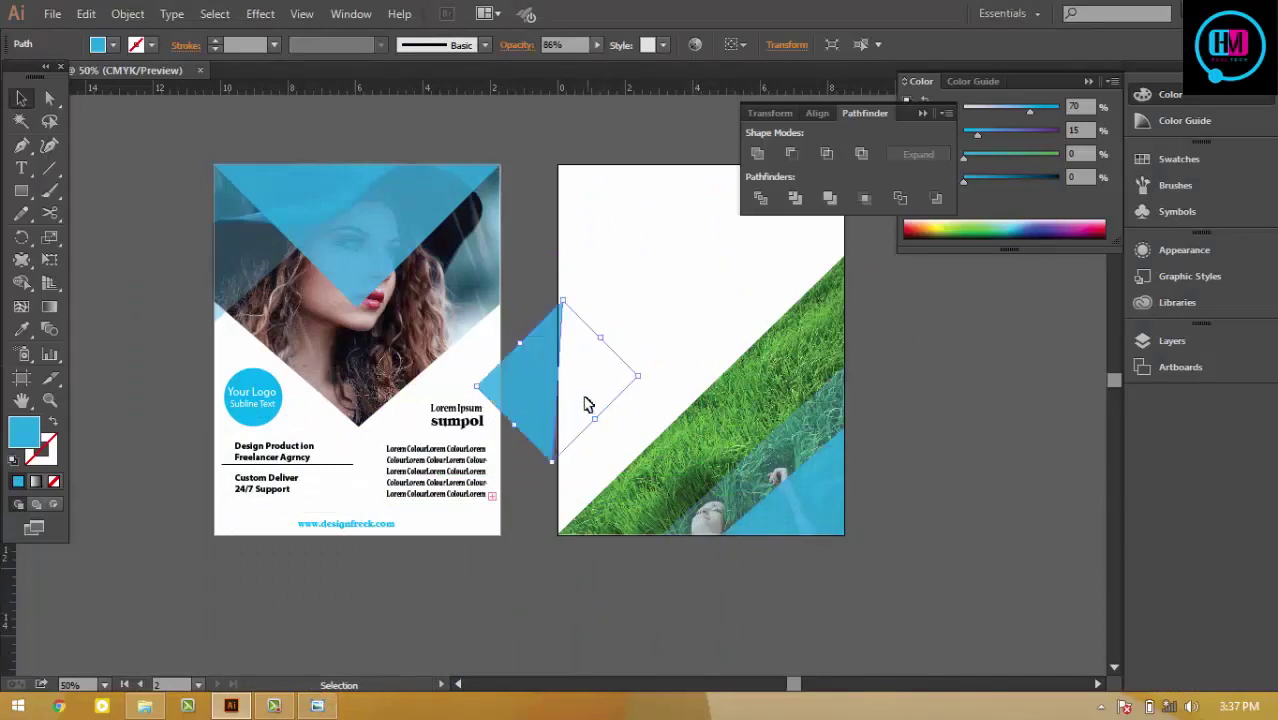
left_click_drag(544, 372, 573, 420)
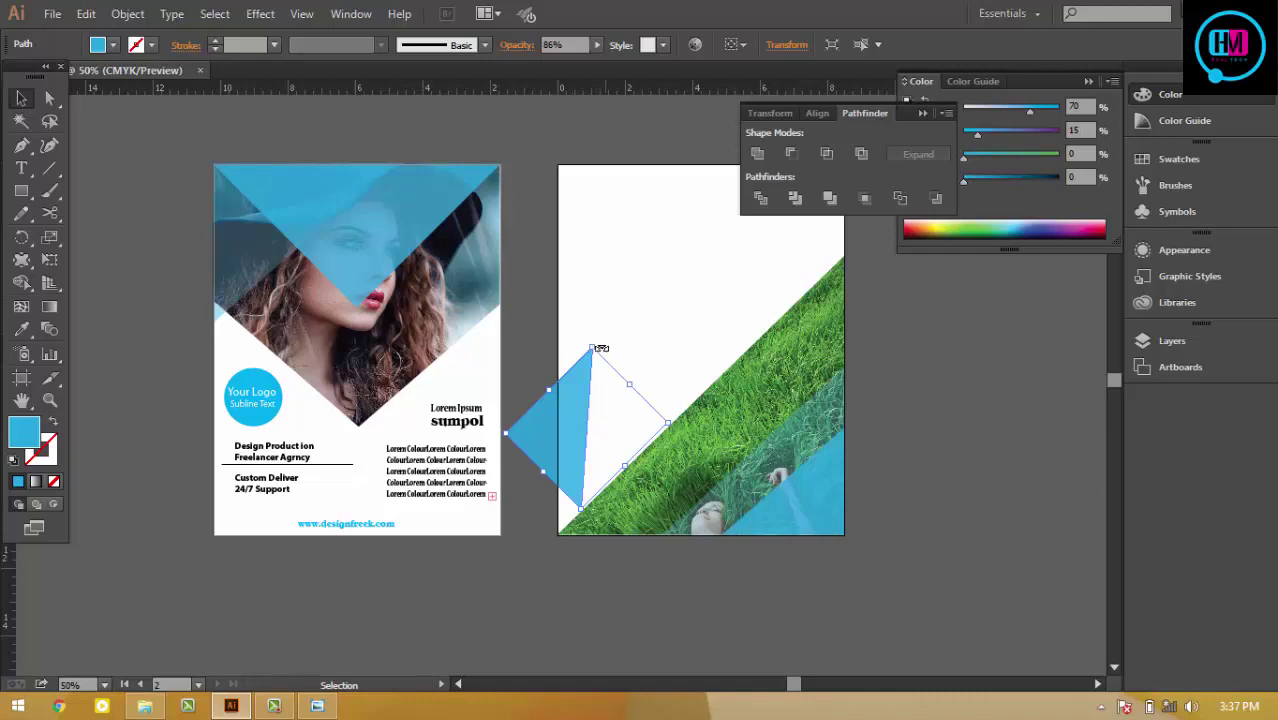
left_click_drag(592, 341, 631, 360)
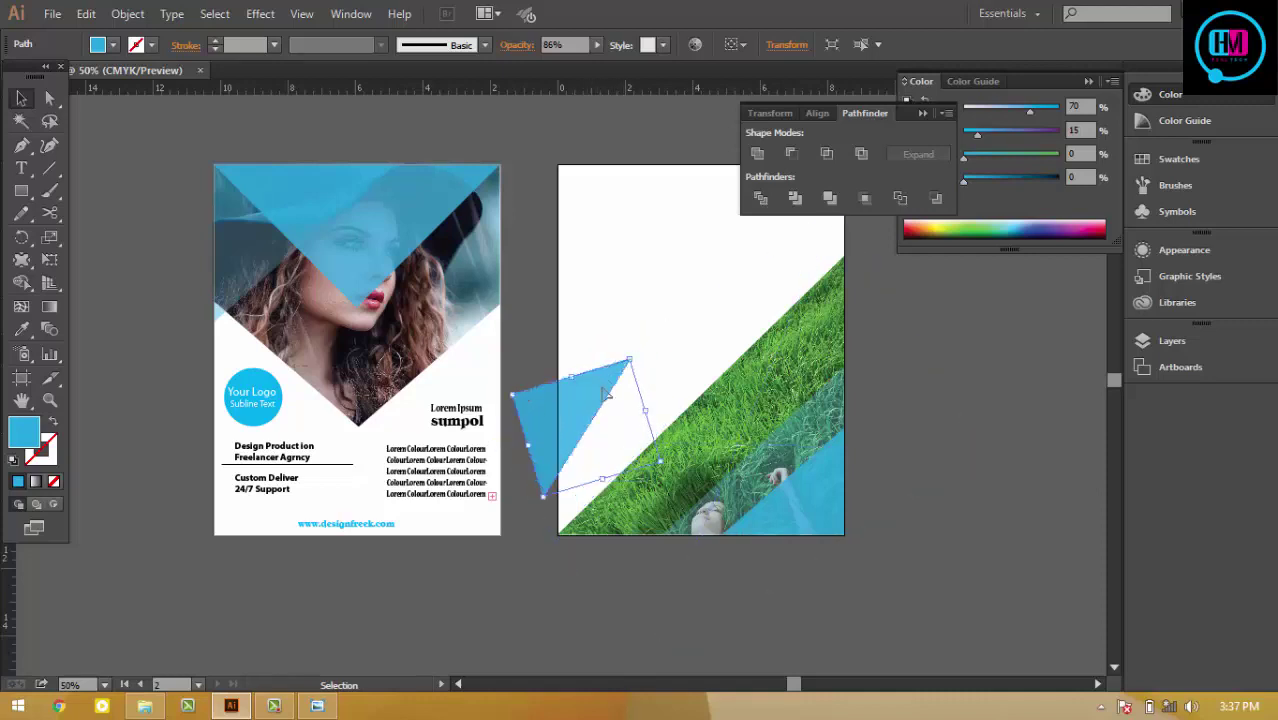
left_click_drag(582, 404, 605, 431)
Step: Zoom to 100%, adjust the blue triangle further, then delete it
key("ctrl+1")
left_click_drag(663, 385, 613, 205)
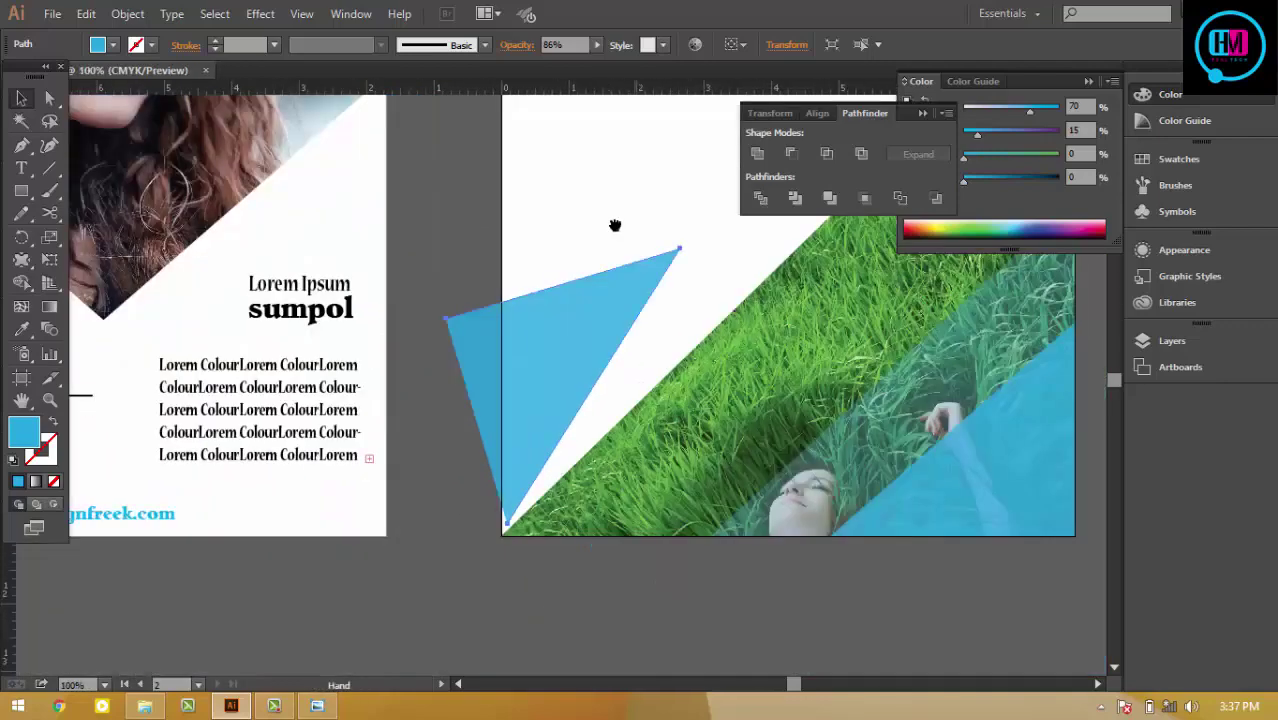
left_click_drag(522, 288, 517, 295)
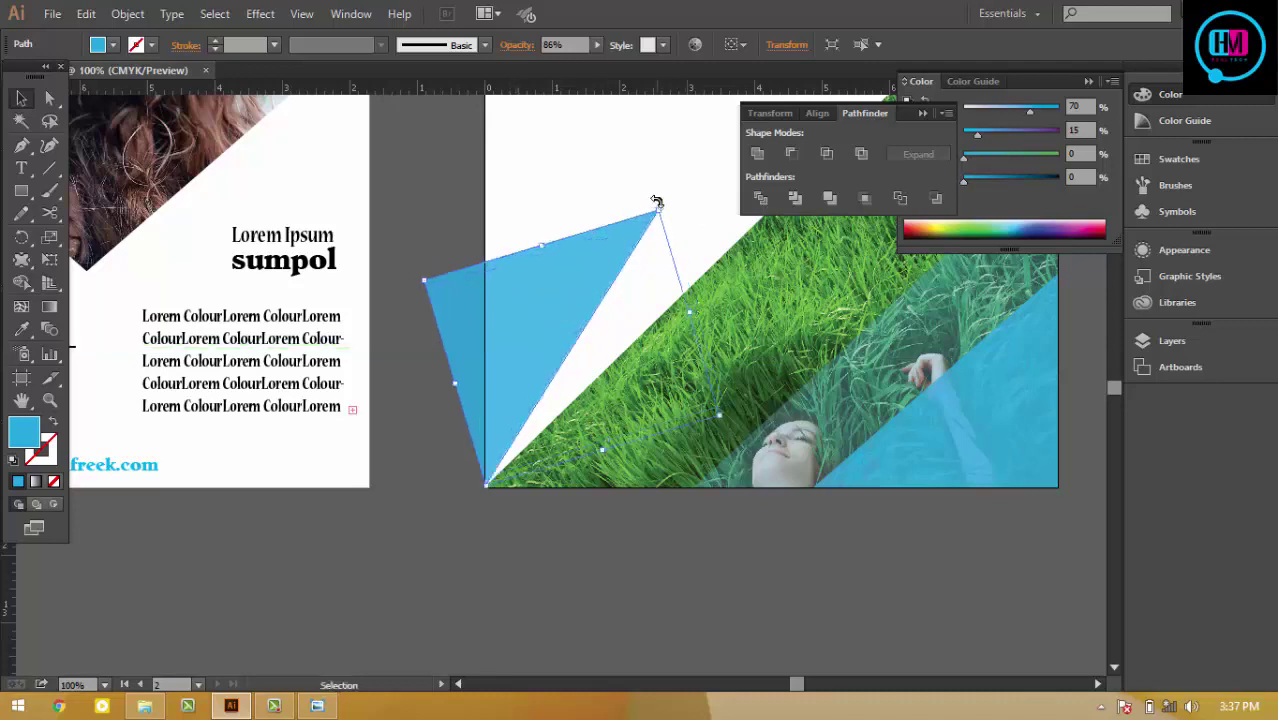
left_click_drag(656, 202, 673, 225)
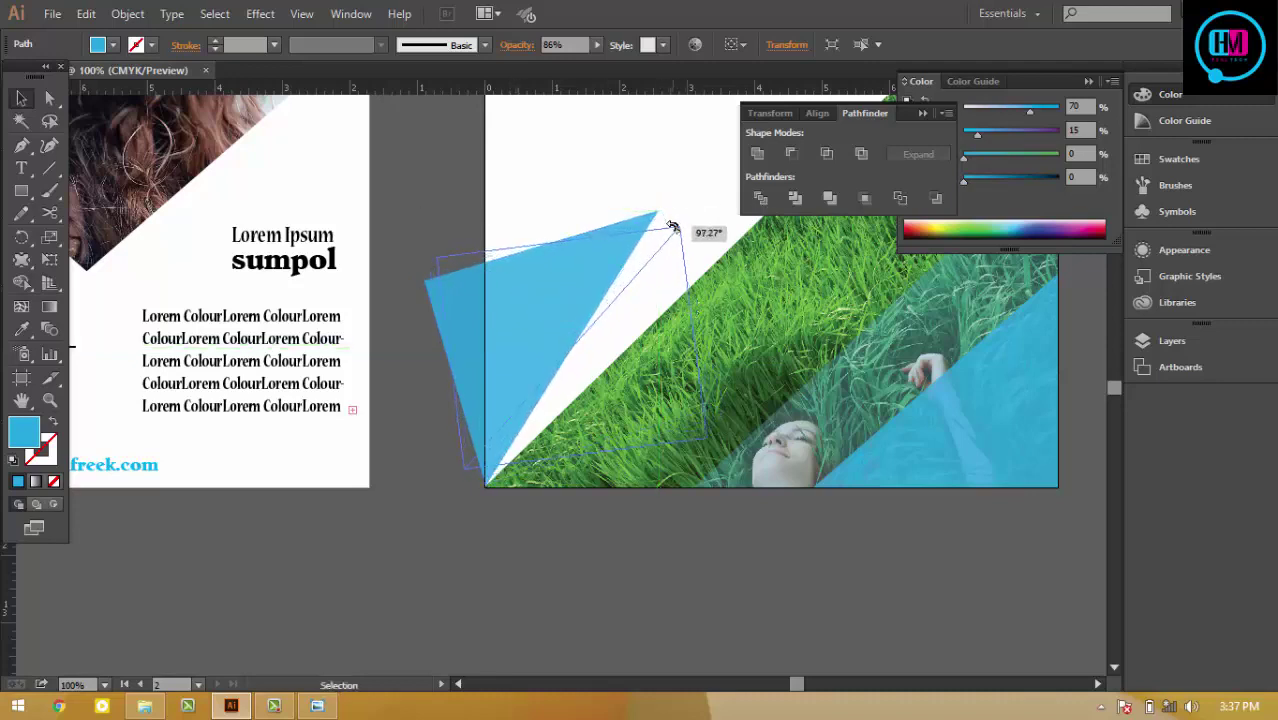
left_click_drag(673, 225, 670, 224)
left_click_drag(543, 276, 557, 297)
key("Delete")
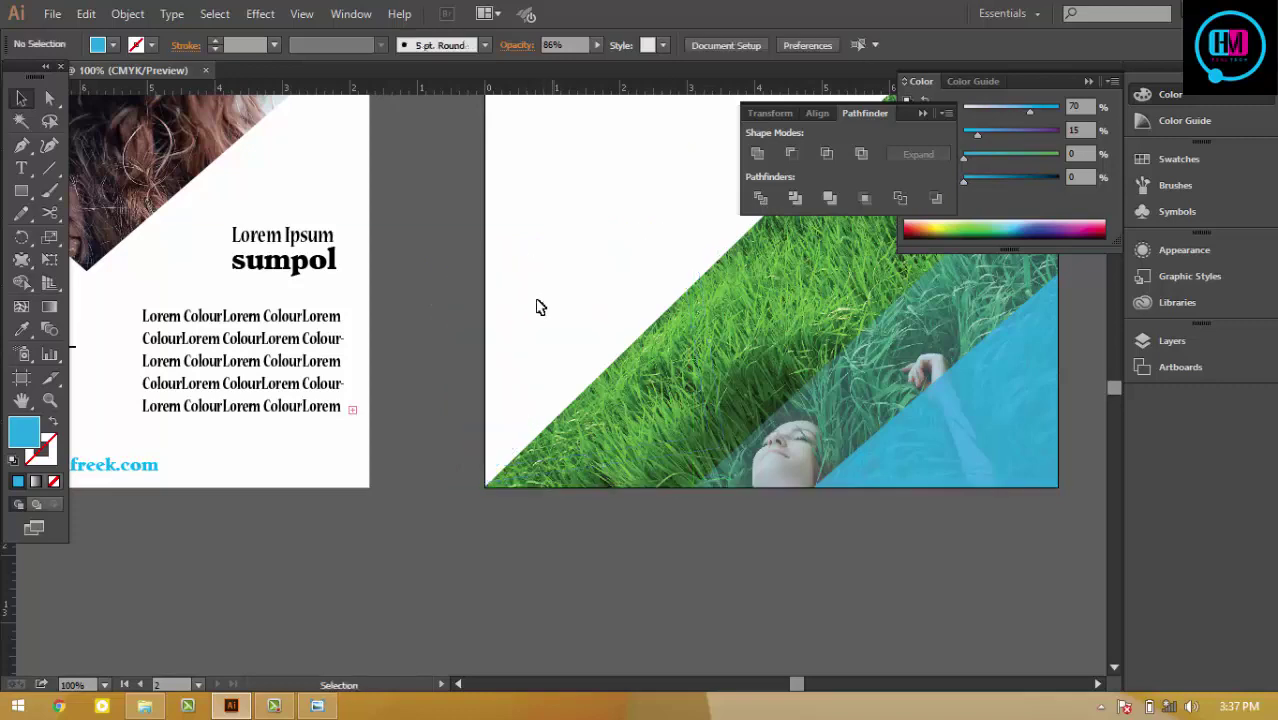
Step: Try tracing a Pen path along the grass band's edge, then abandon it
left_click(21, 145)
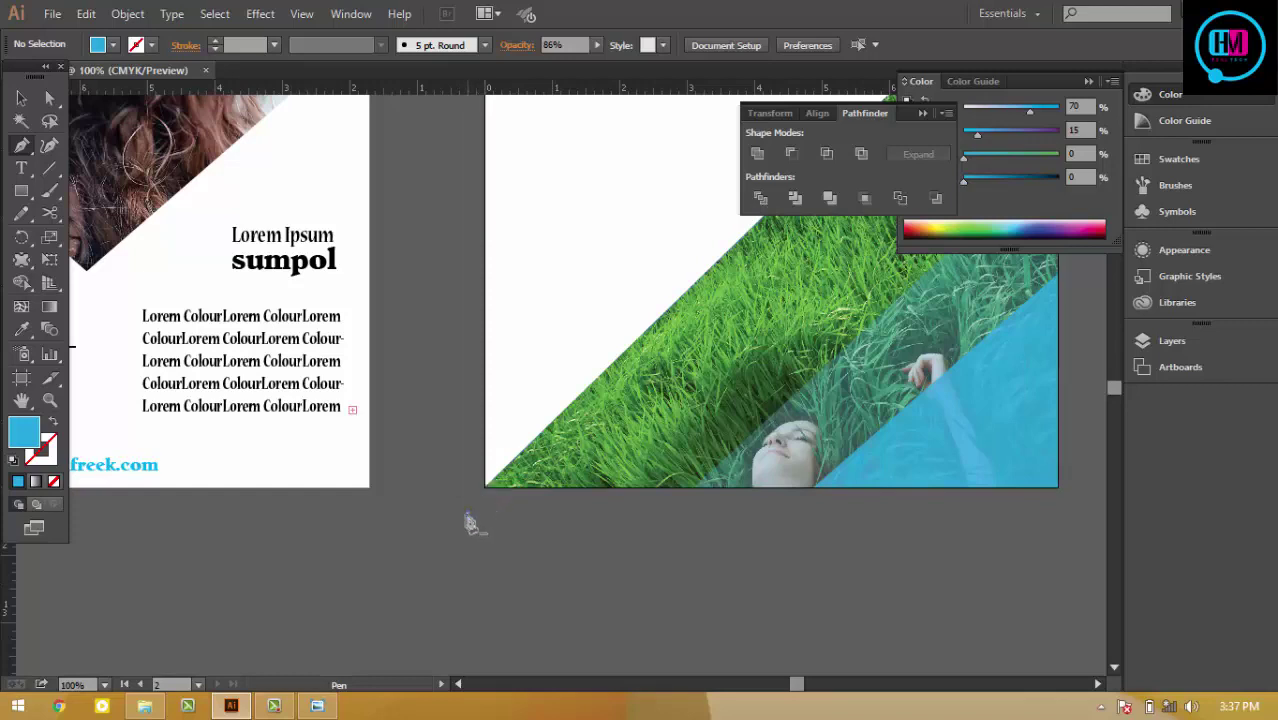
left_click_drag(474, 520, 458, 525)
left_click(21, 97)
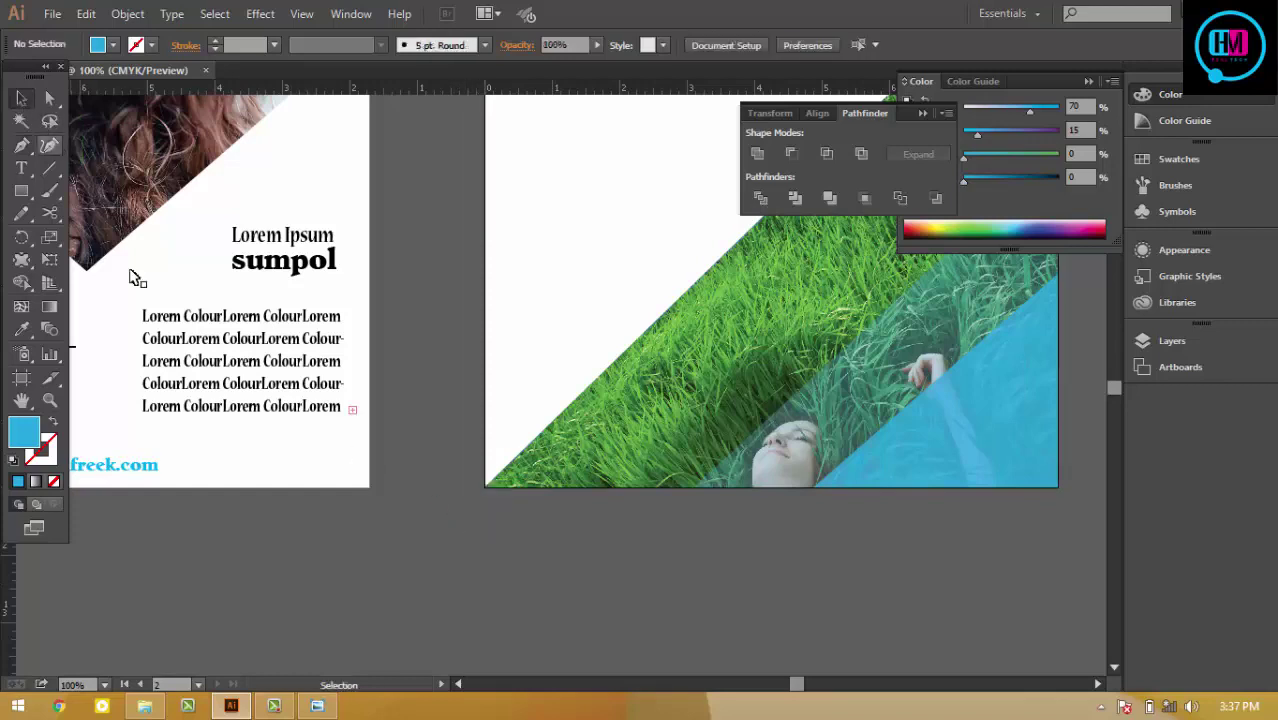
left_click(21, 145)
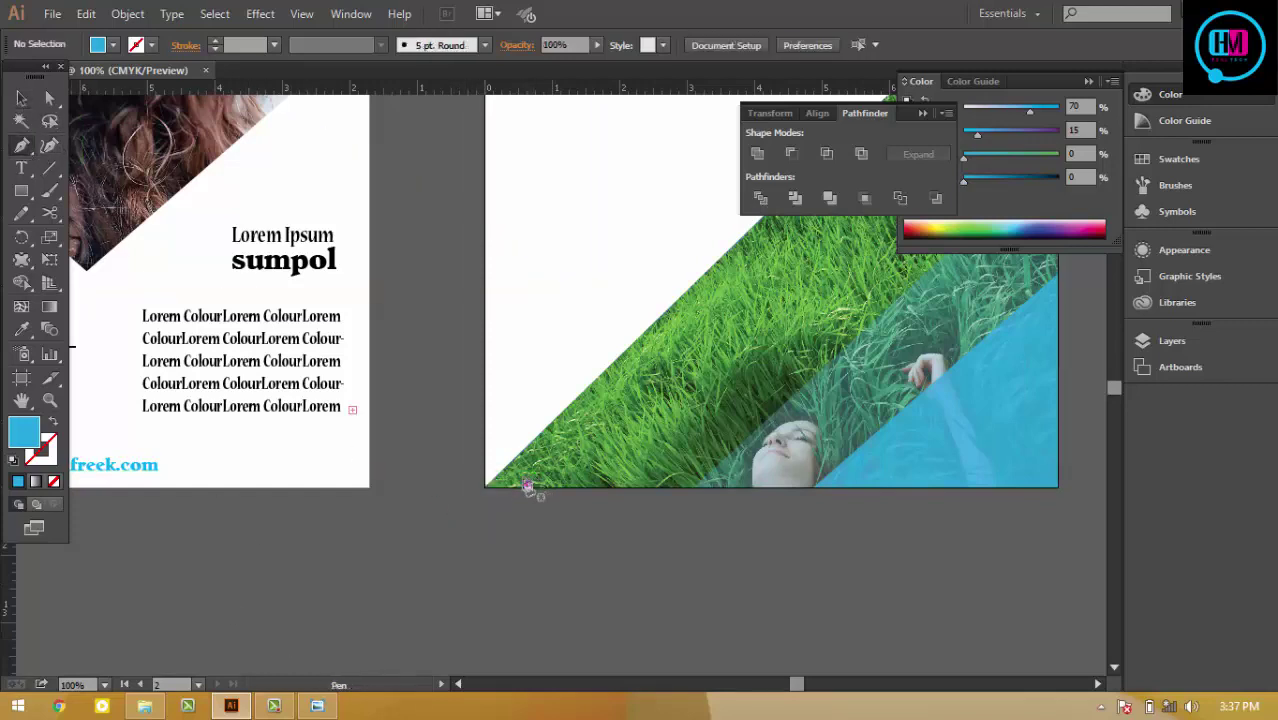
left_click_drag(507, 488, 743, 249)
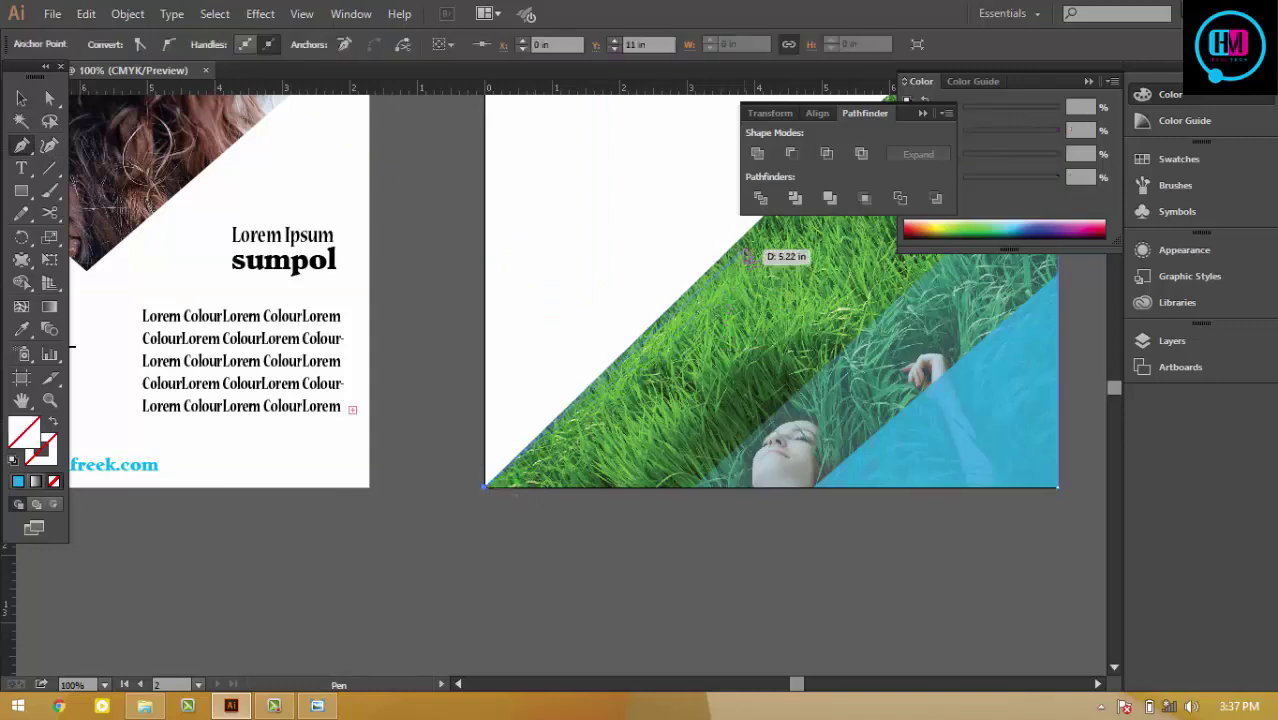
key("ctrl+minus")
scroll(743, 249, "up", 5)
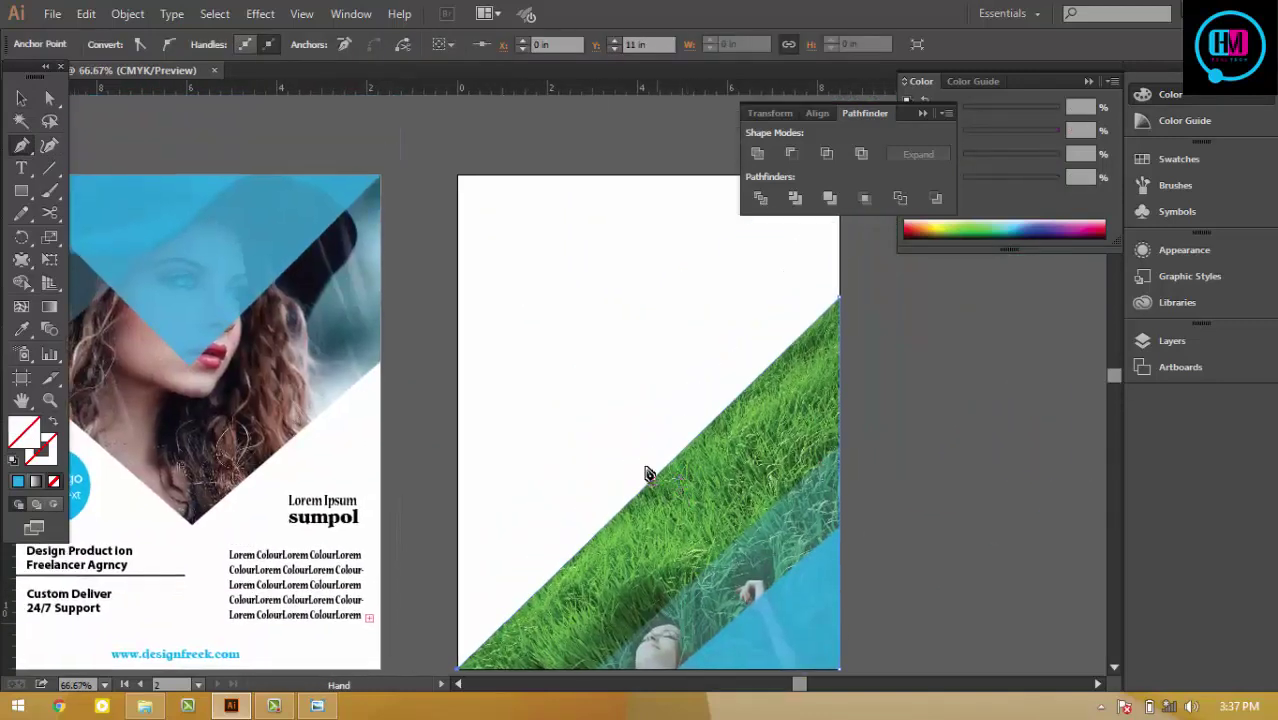
left_click_drag(743, 249, 645, 497)
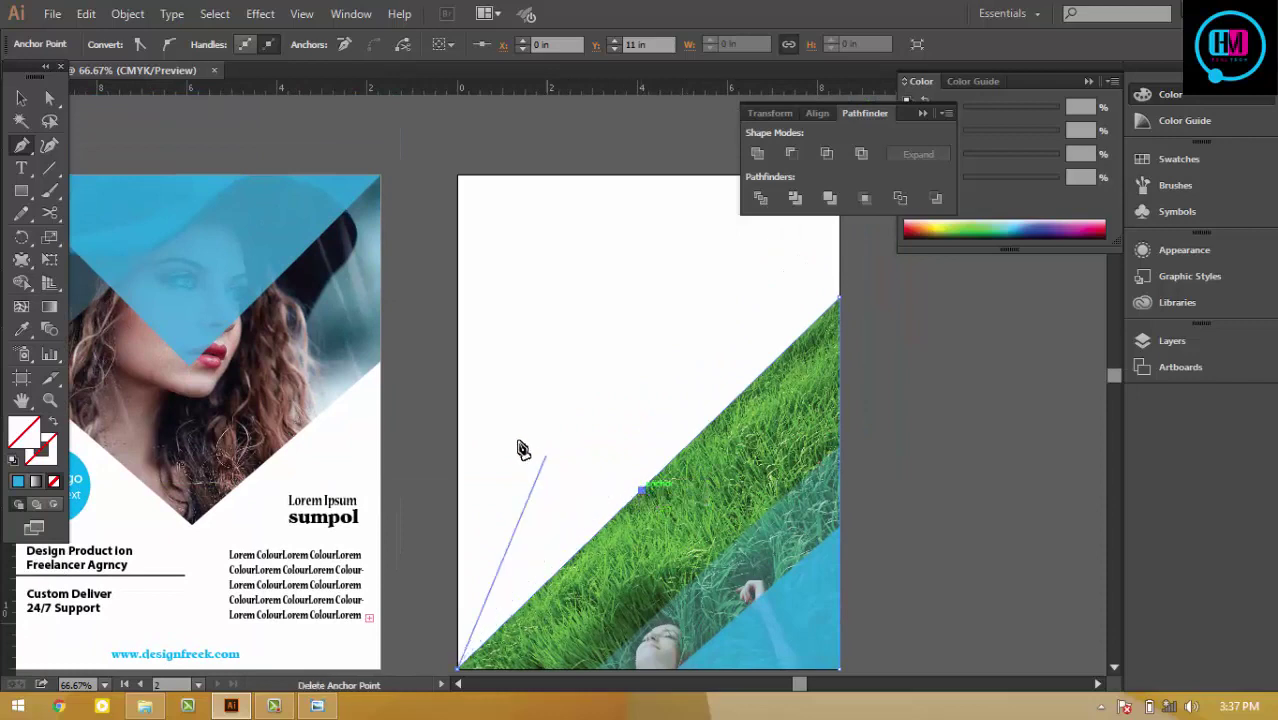
left_click(643, 497)
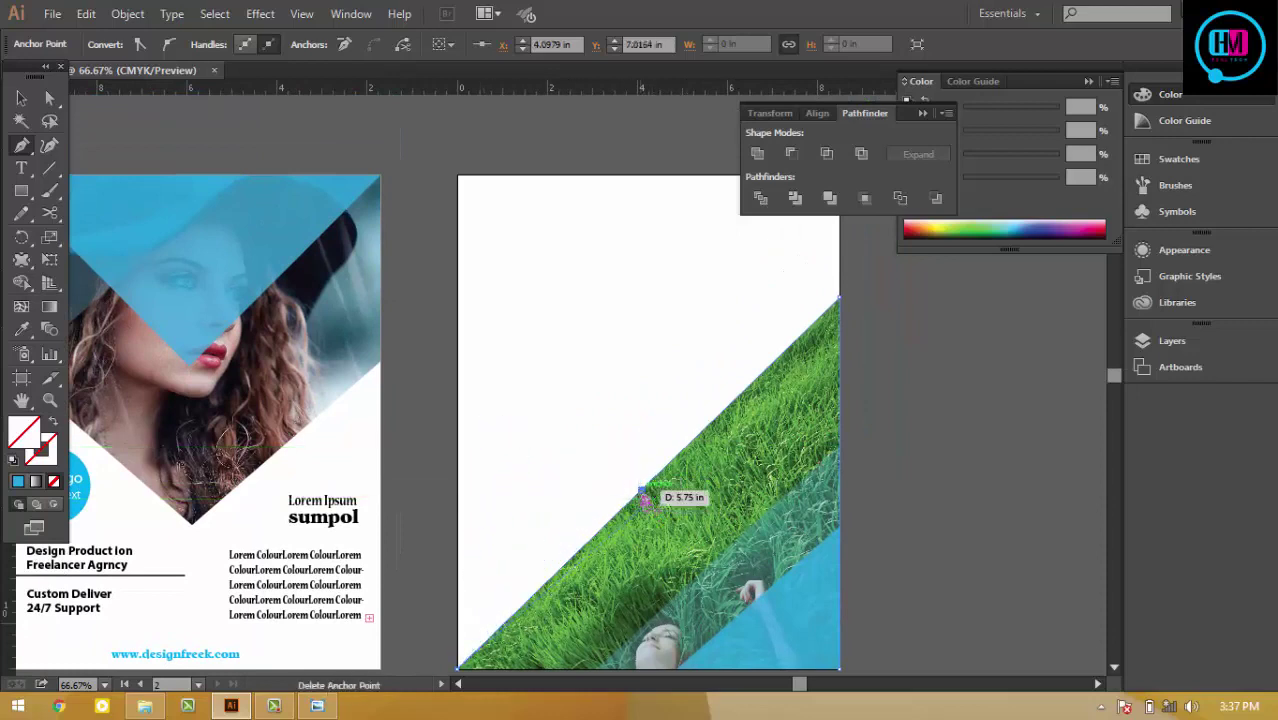
key("ctrl+z")
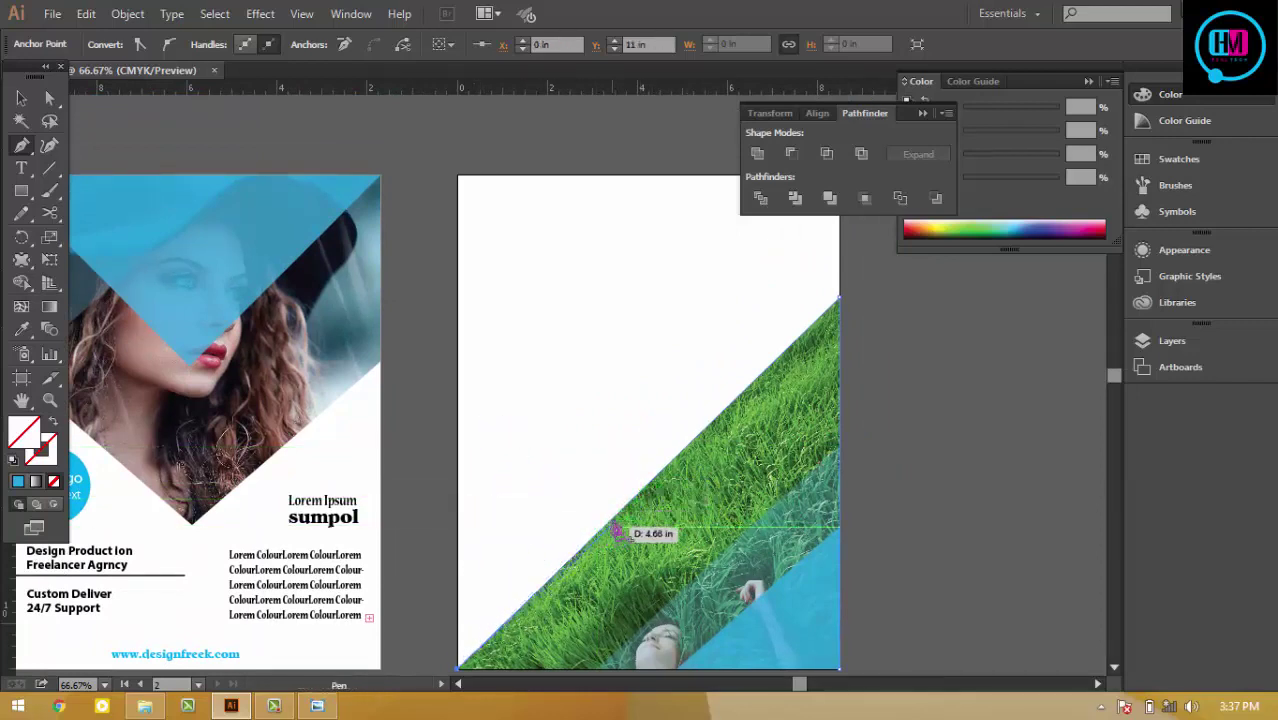
left_click(615, 520)
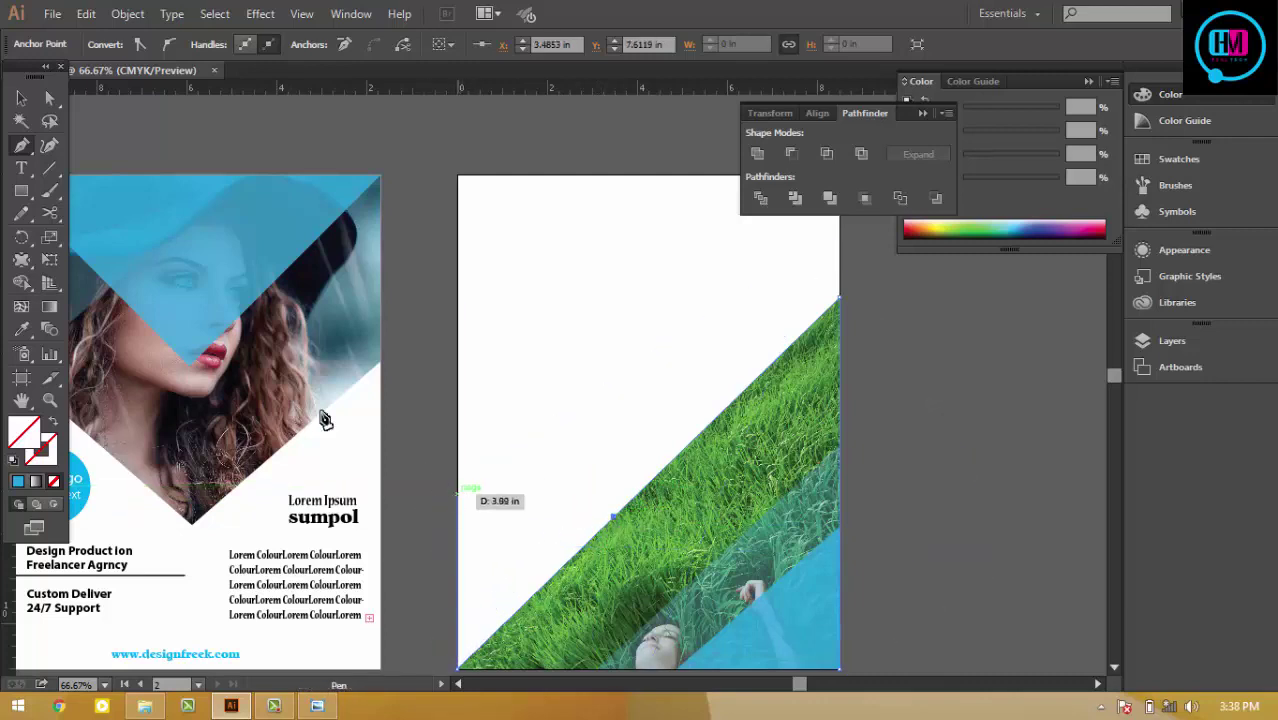
left_click(21, 97)
Step: Draw a closed Pen triangle covering the grass photo's upper-left area
left_click(599, 377)
left_click_drag(599, 377, 595, 303)
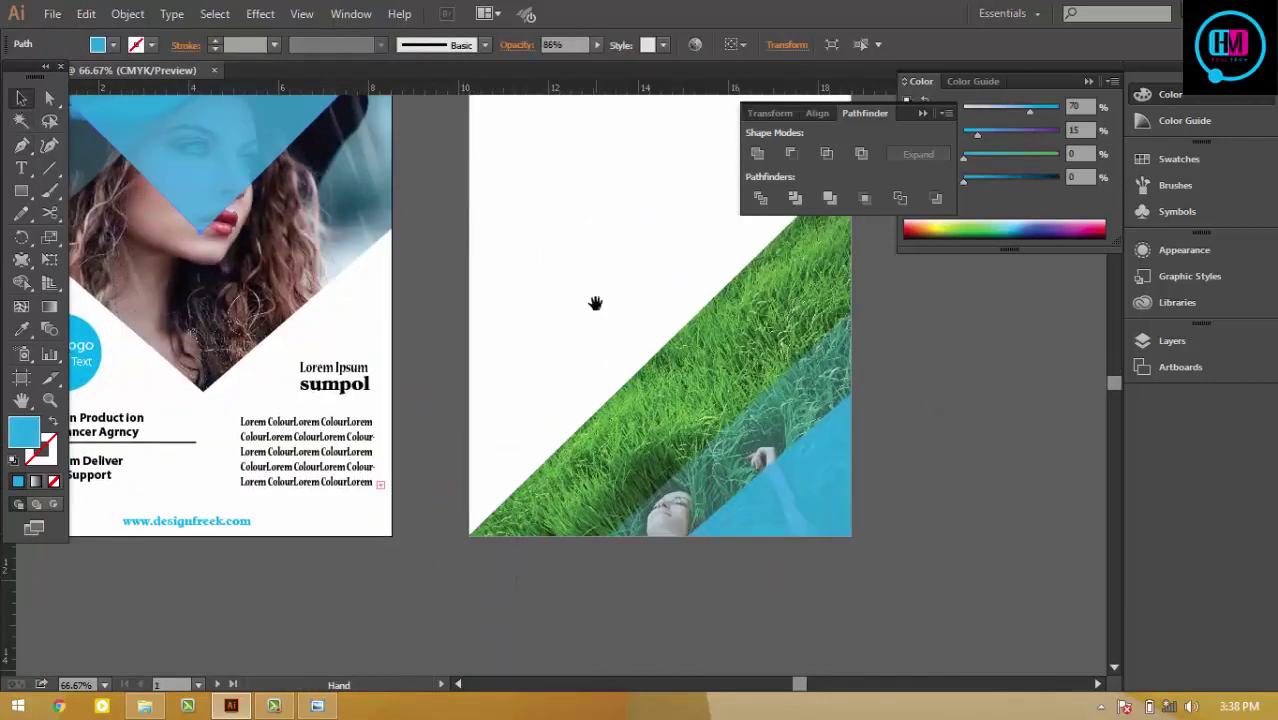
left_click(21, 145)
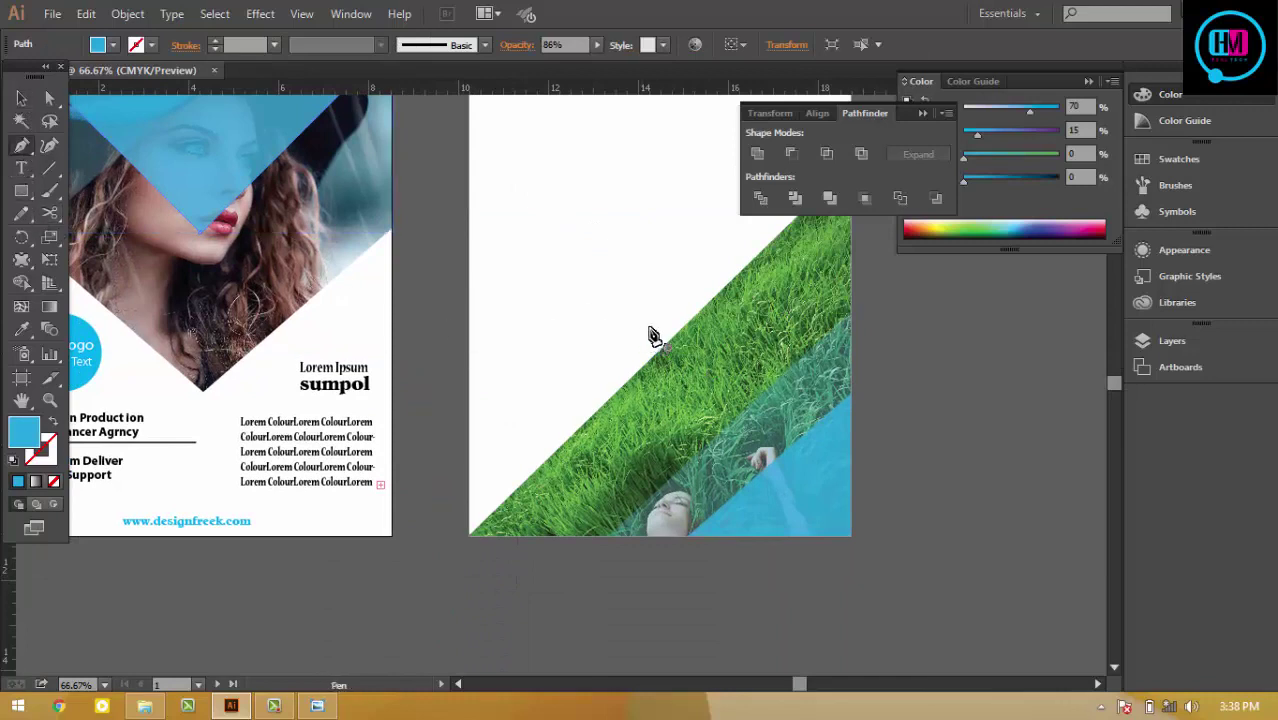
left_click(682, 330)
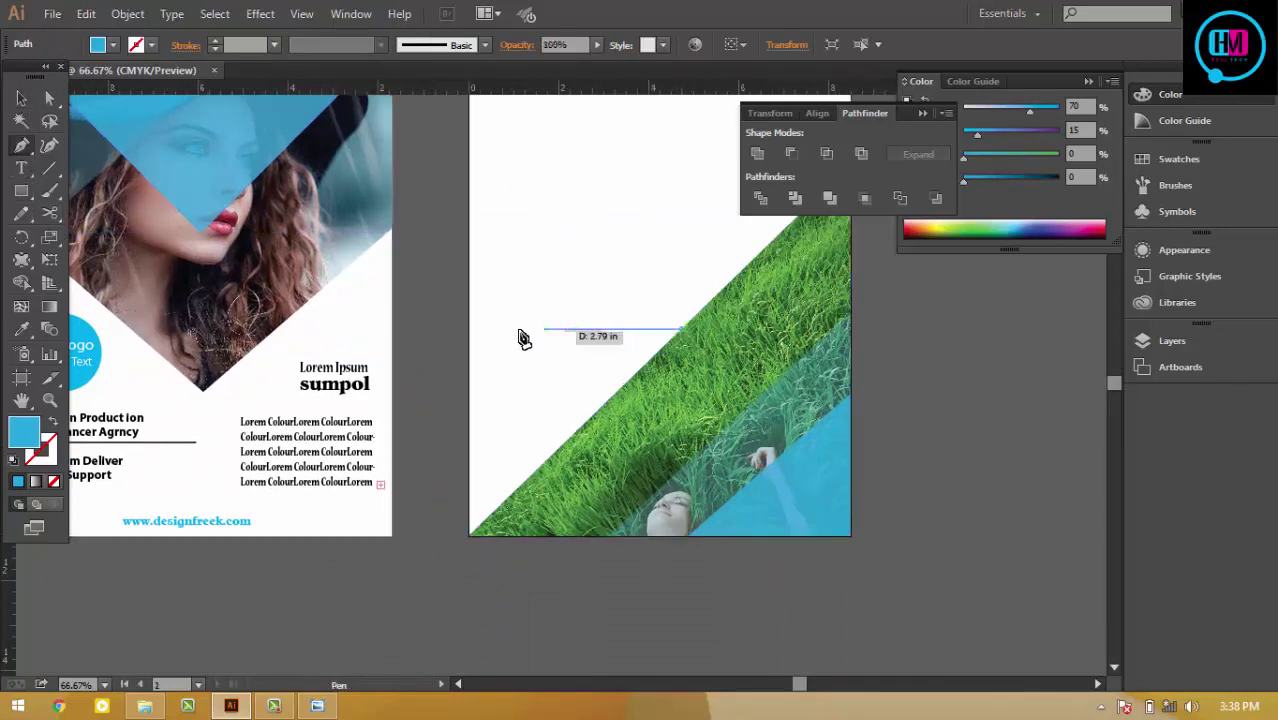
left_click(470, 330, "shift")
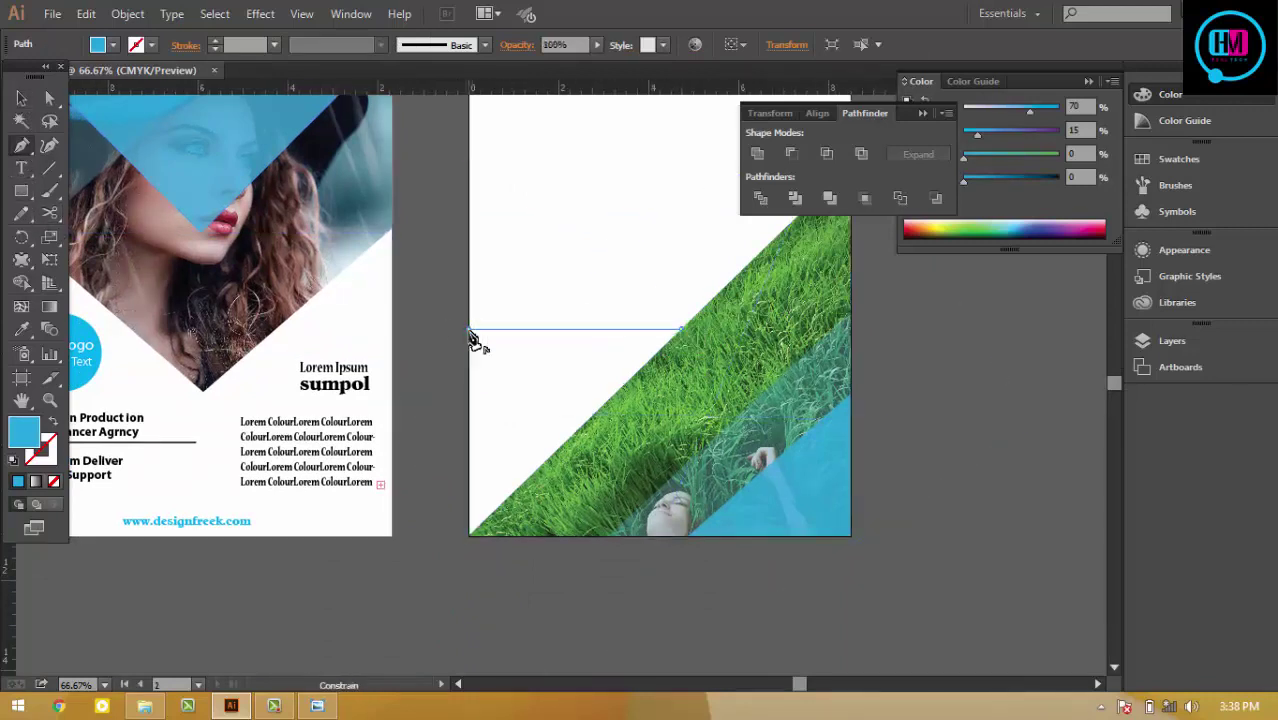
left_click(470, 535, "shift")
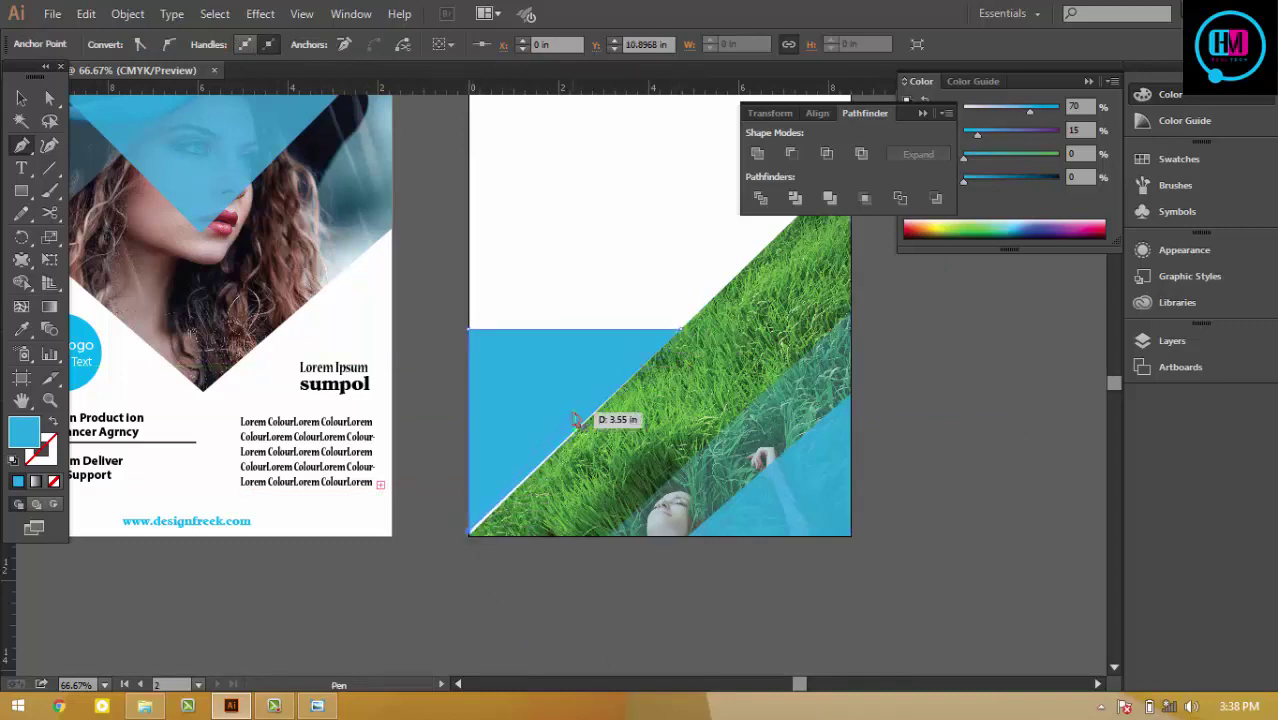
key("ctrl+z")
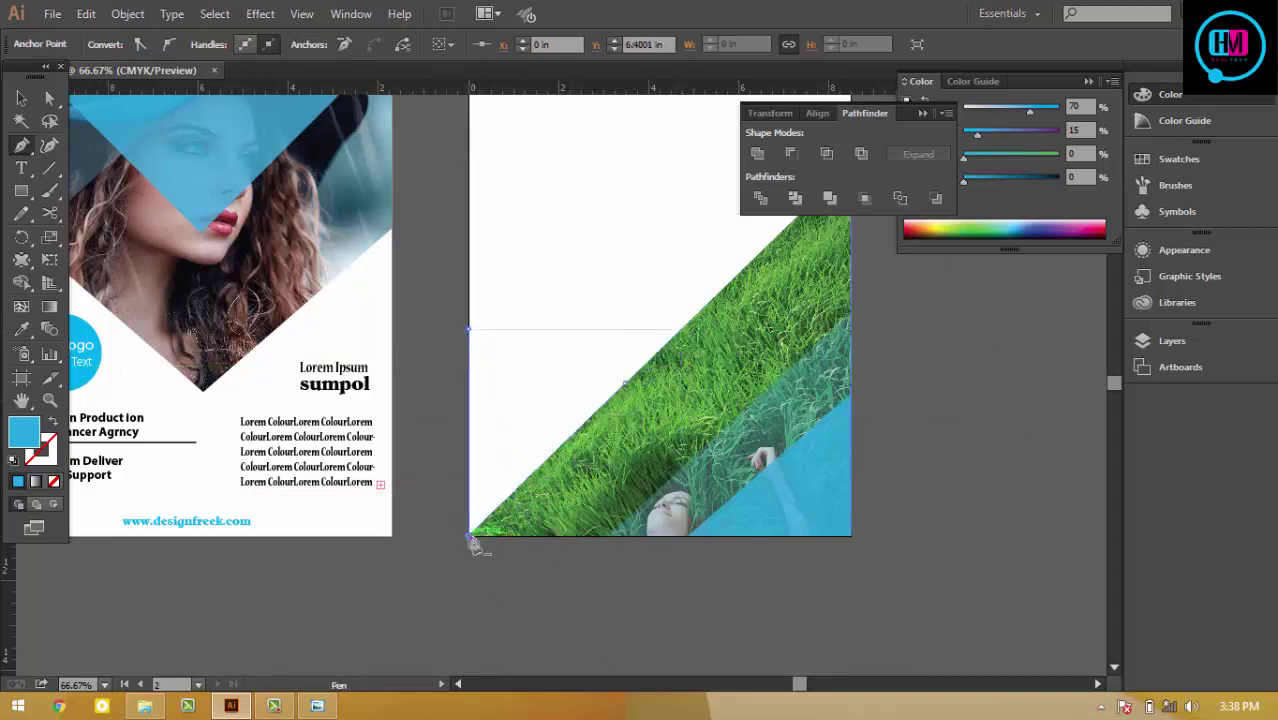
left_click(470, 535)
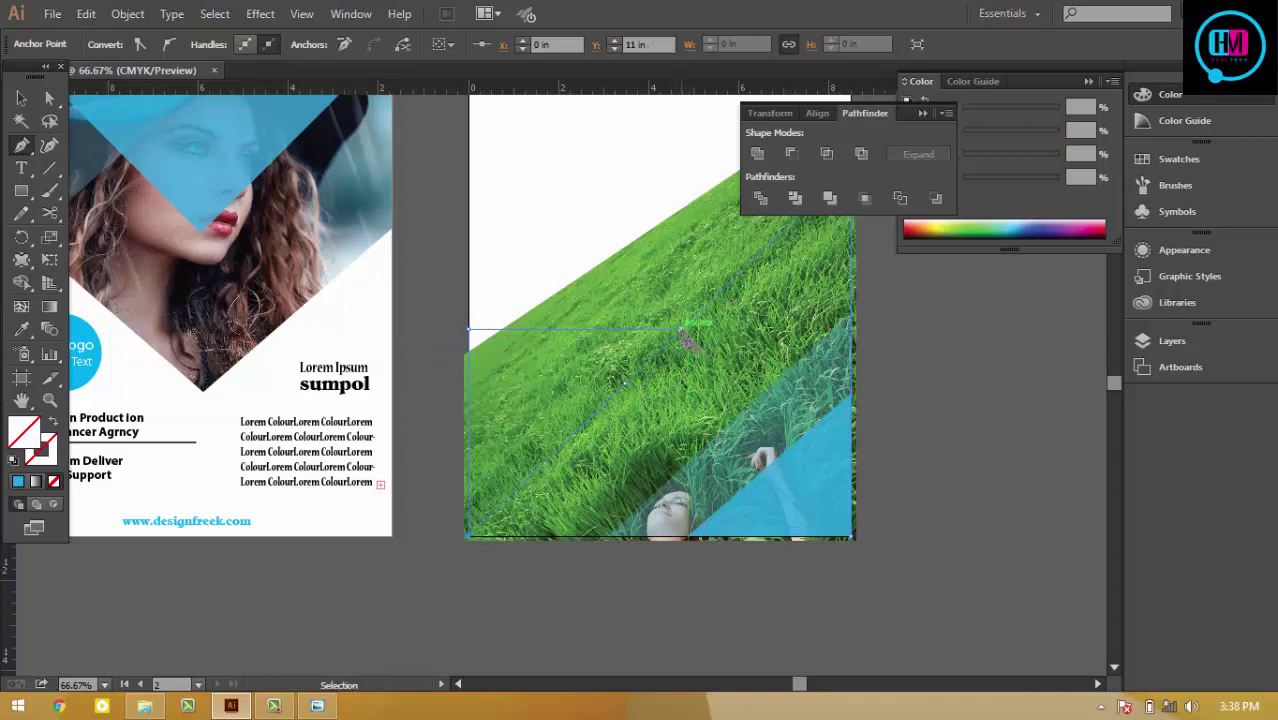
left_click(682, 330)
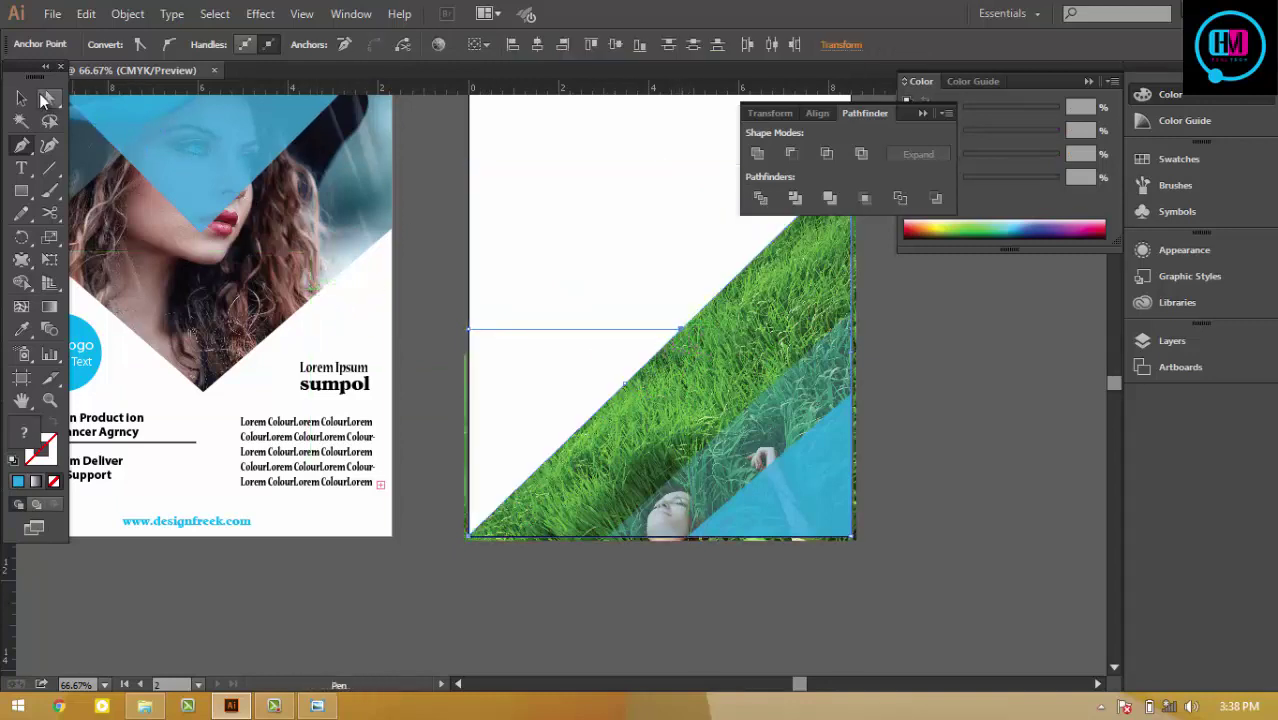
Step: Select the grass photo group, then all the artwork for clipping
left_click(21, 98)
left_click(480, 404)
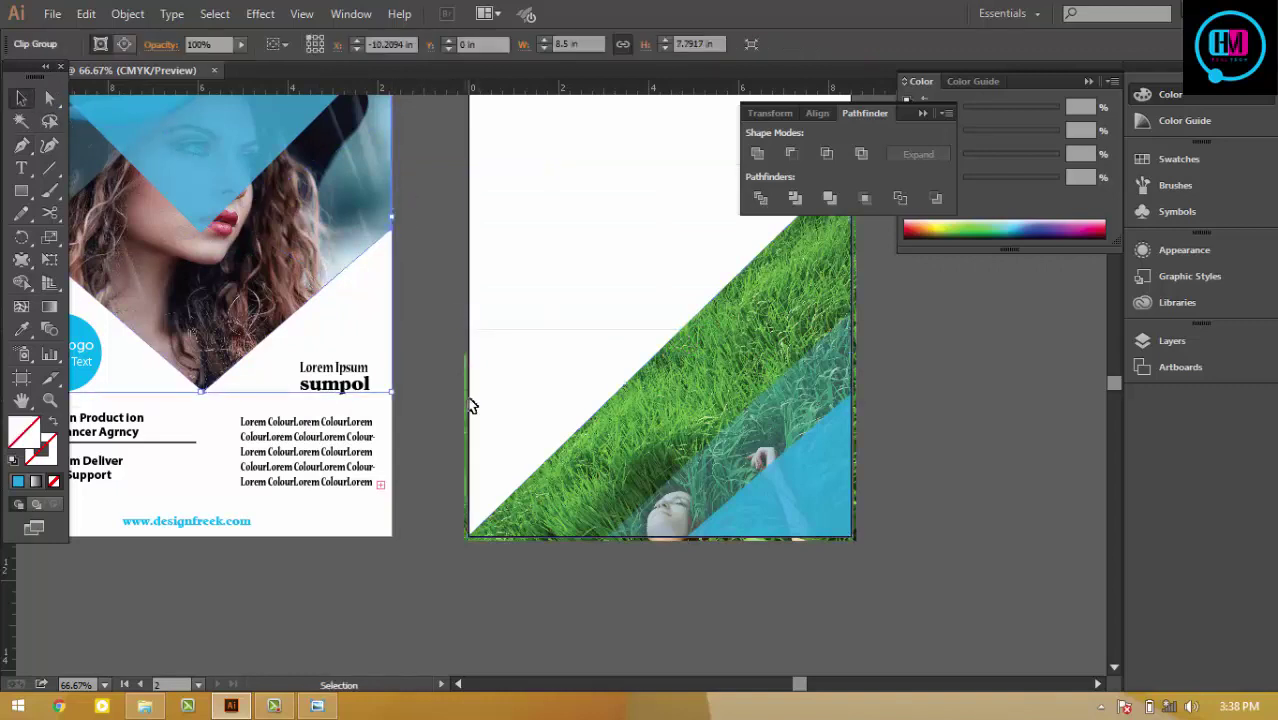
left_click(473, 405)
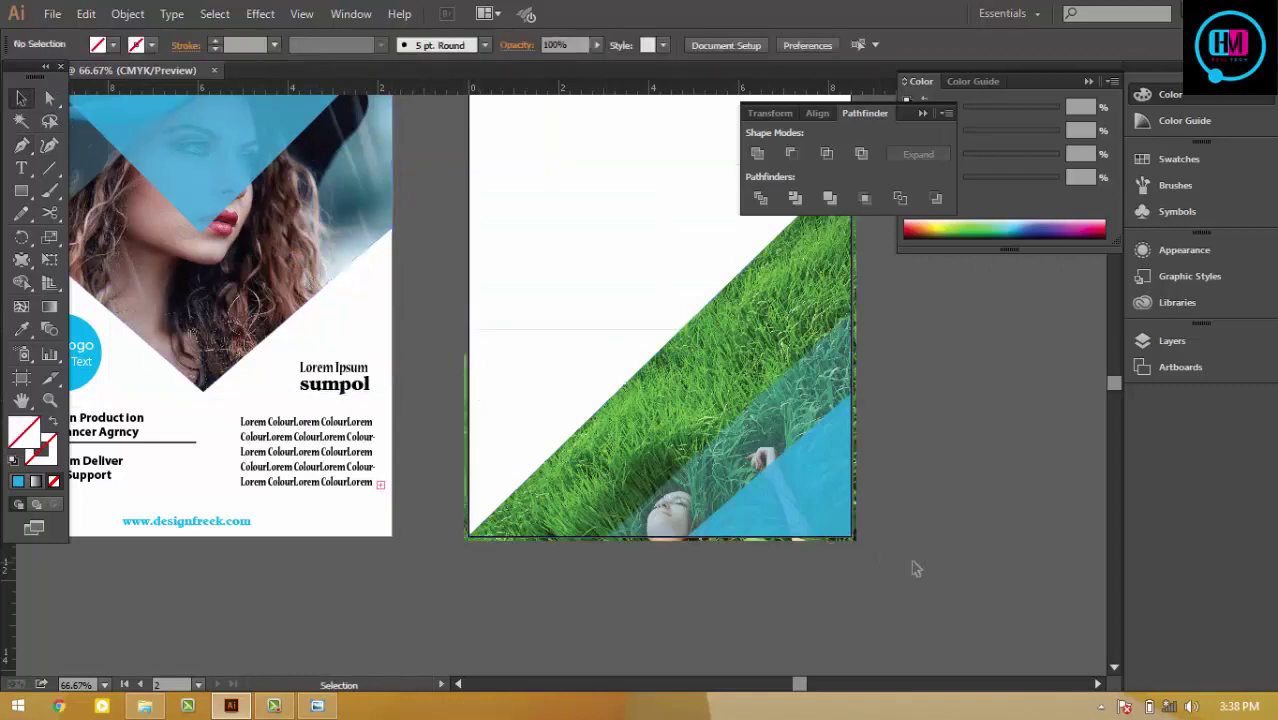
key("ctrl+a")
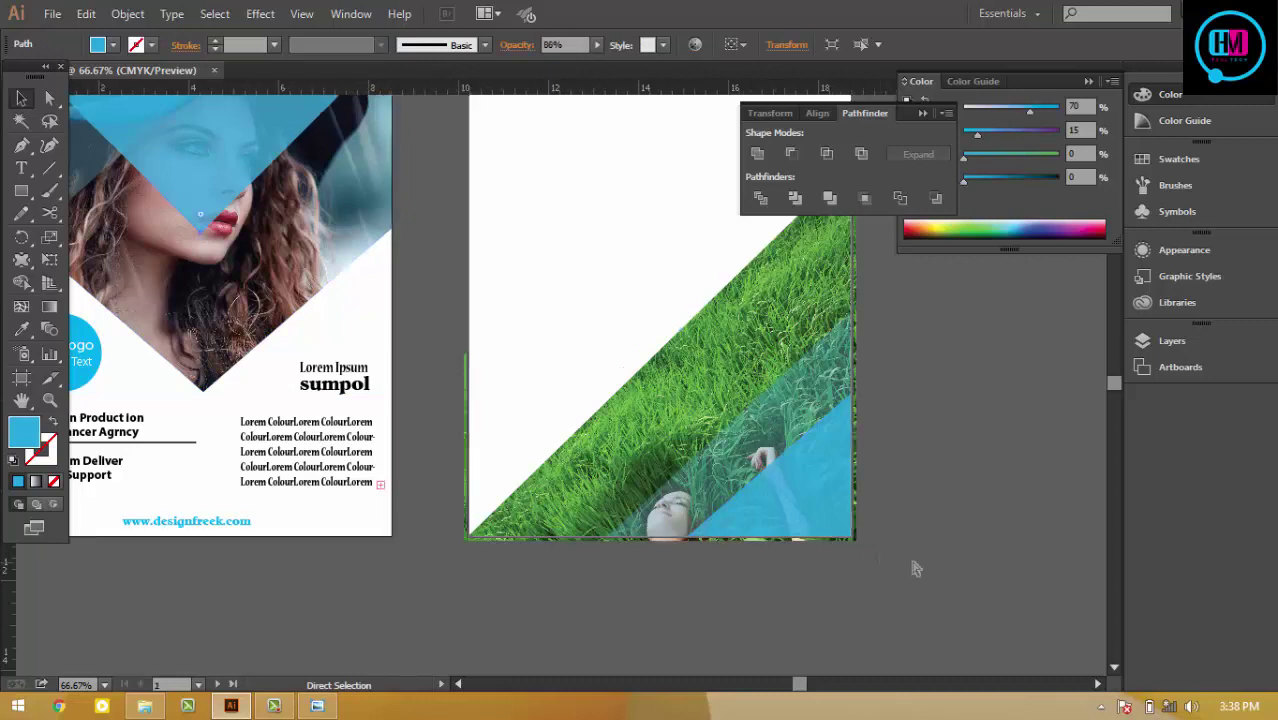
Step: Select the blue corner triangle on page two
key("v")
left_click(982, 555)
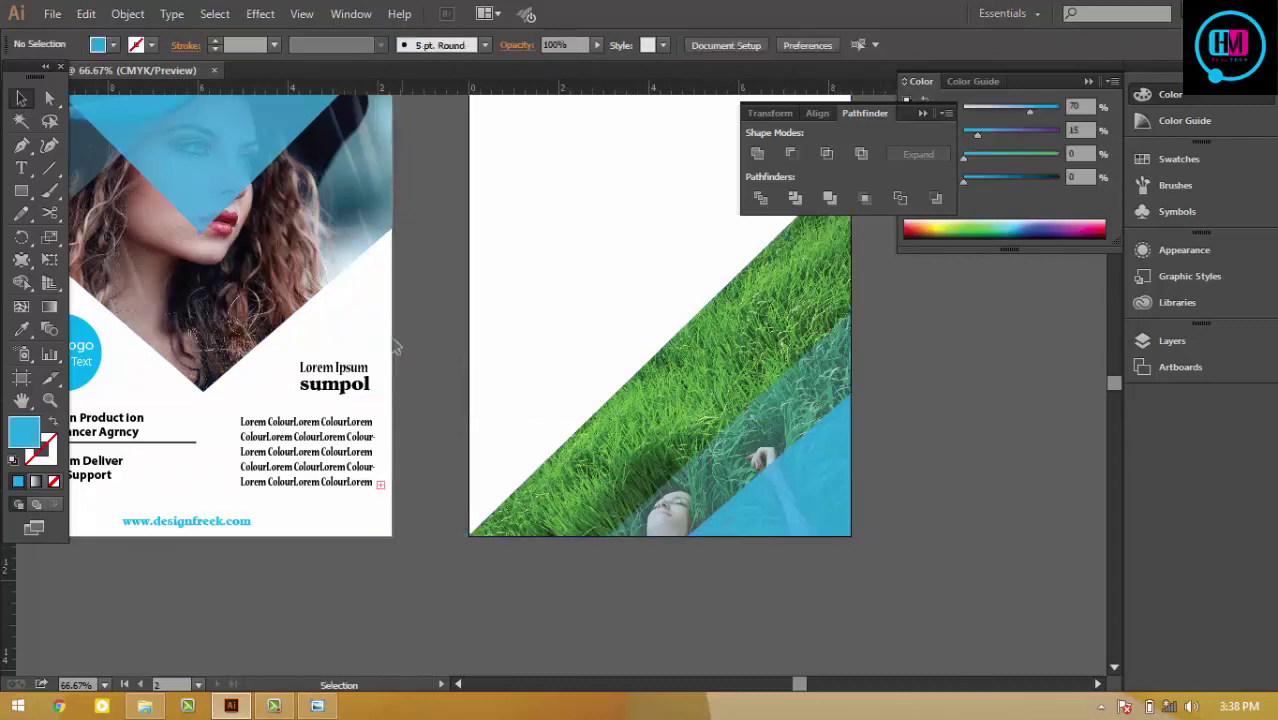
left_click_drag(21, 190, 96, 233)
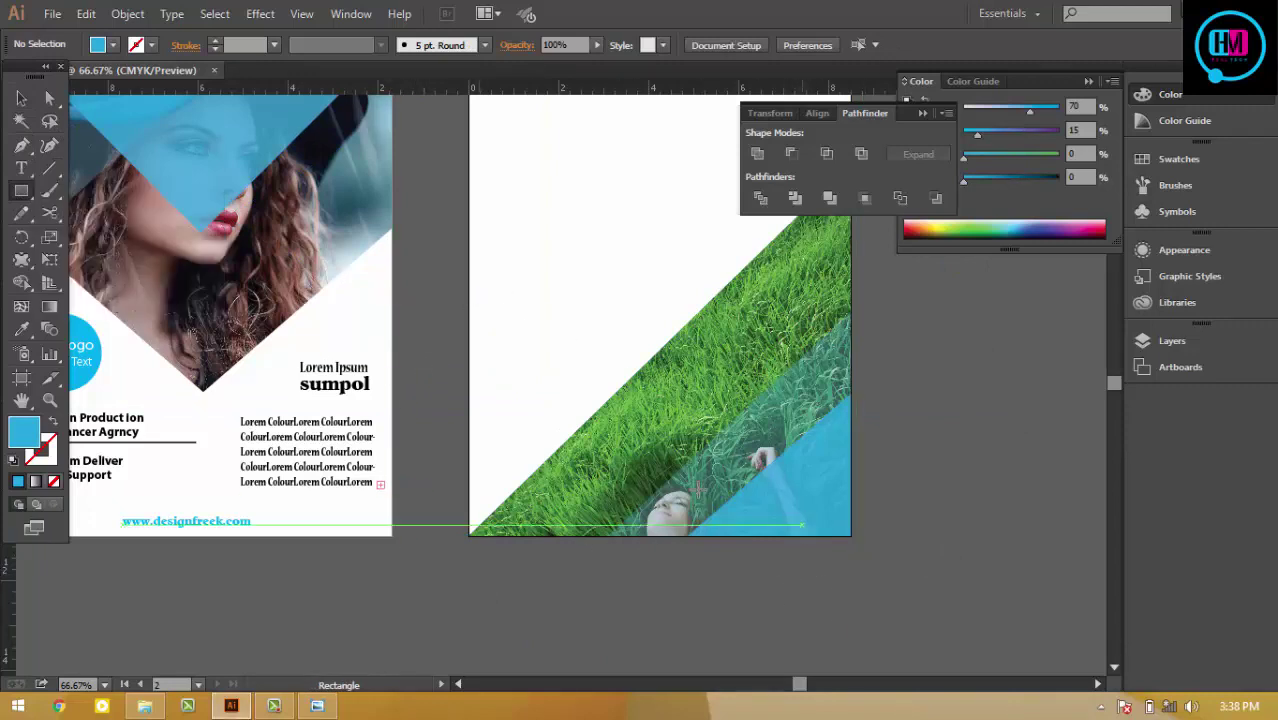
key("v")
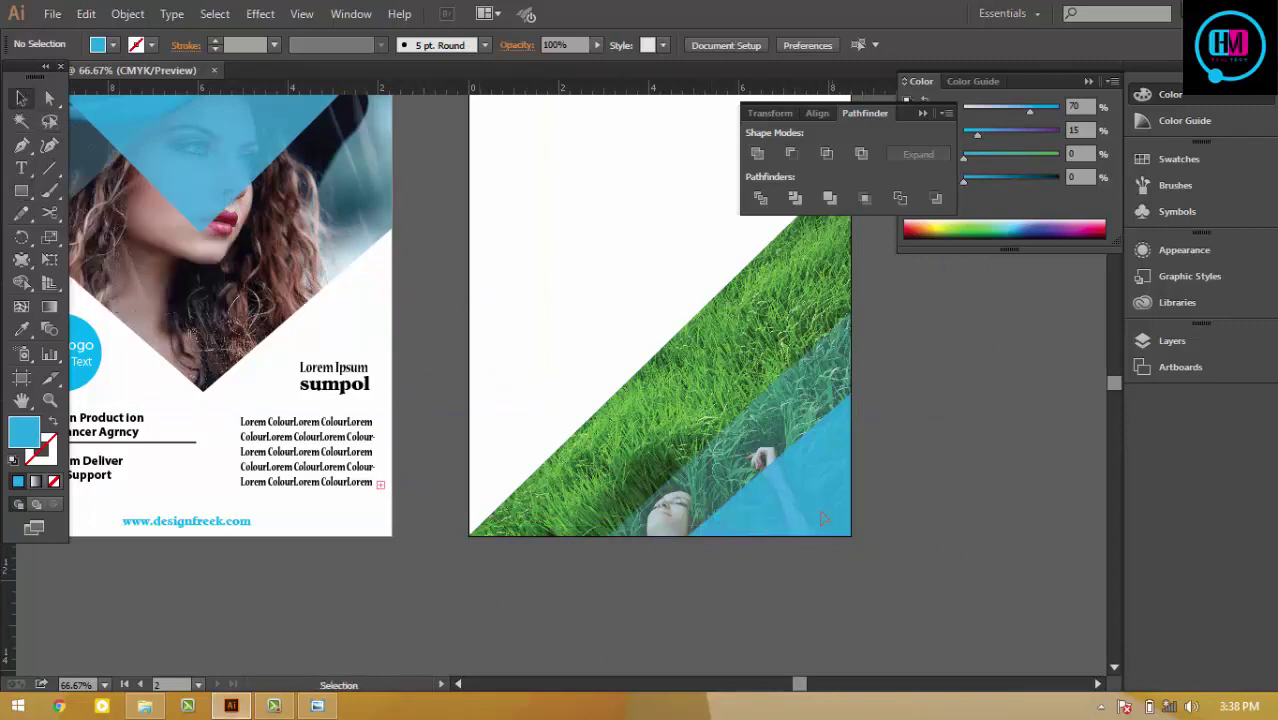
right_click(821, 518)
left_click(898, 585)
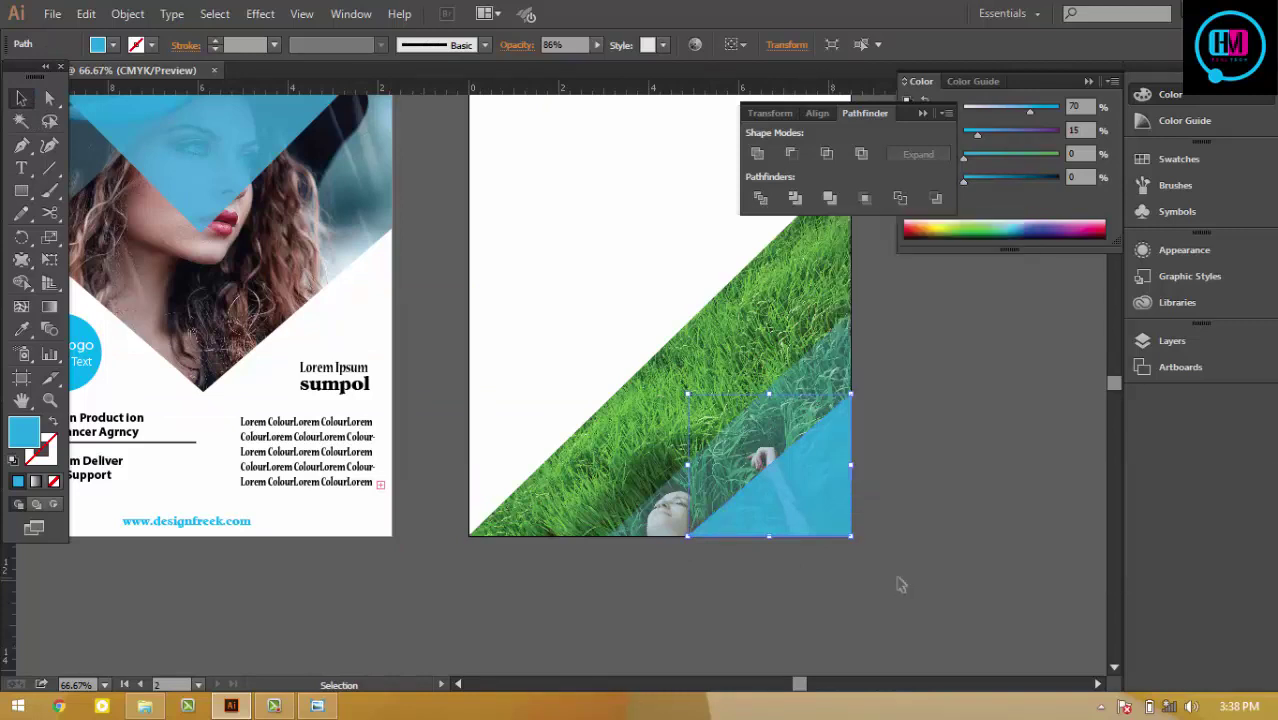
left_click(837, 526)
right_click(837, 522)
left_click(825, 513)
key("a")
key("v")
Step: Rotate the triangle 90° and place a copy in the second page's bottom-left corner
left_click_drag(858, 393, 617, 652)
mouse_move(725, 437)
left_mouse_down()
mouse_move(521, 435)
mouse_move(576, 432)
left_mouse_up()
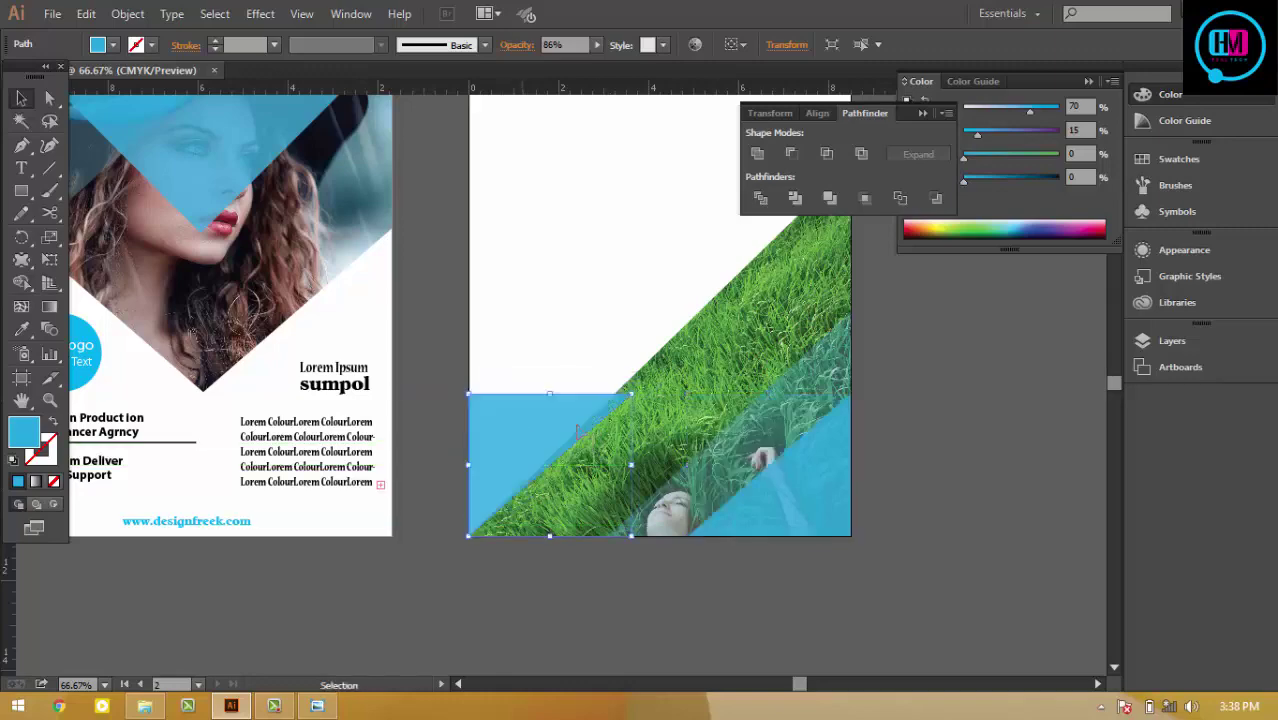
left_click(813, 558)
key("ctrl+plus")
key("ctrl+plus")
Step: Drag the lower-left blue shape's top-right anchor onto the grass band's diagonal edge
left_click_drag(814, 556, 832, 428)
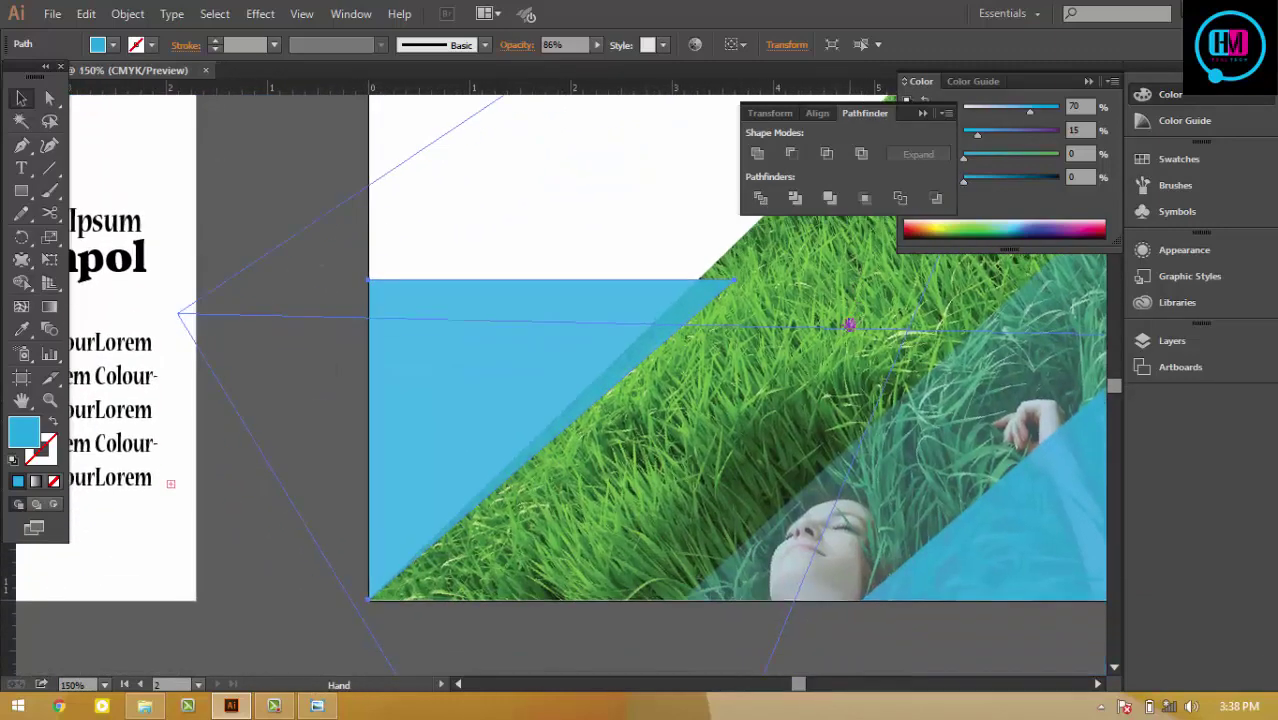
left_click(490, 424)
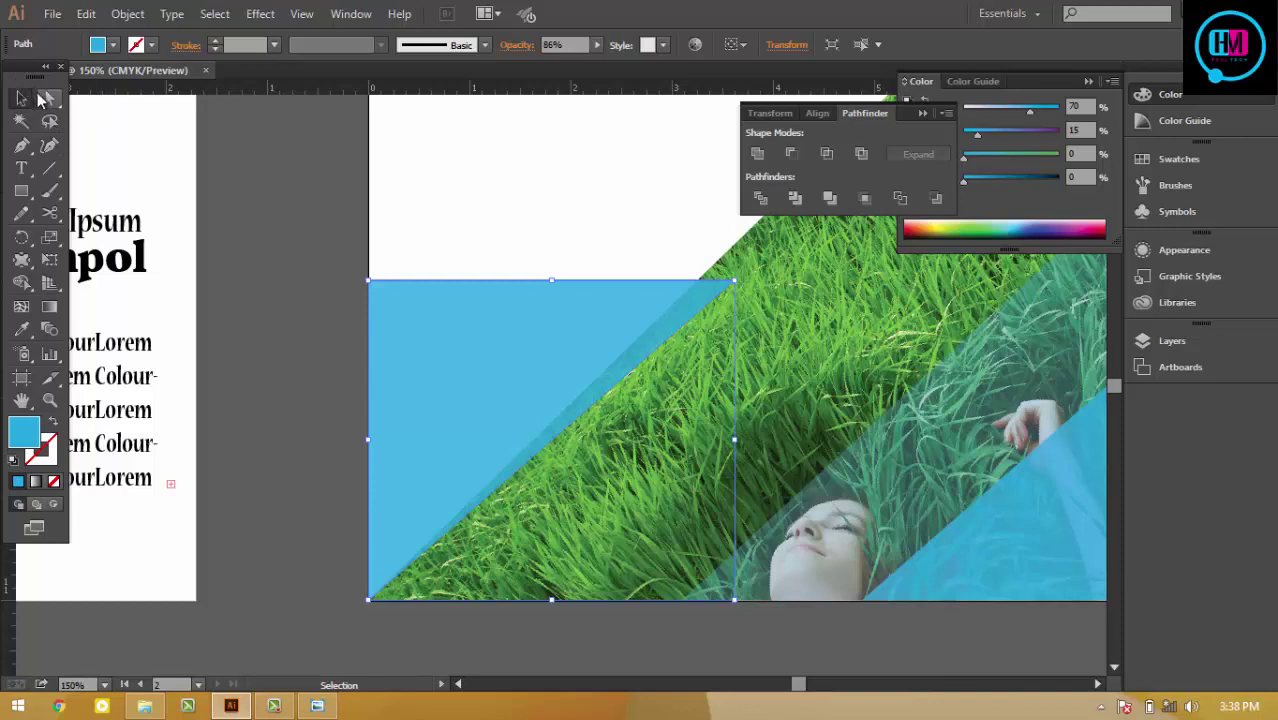
left_click(49, 98)
left_click_drag(733, 284, 717, 263)
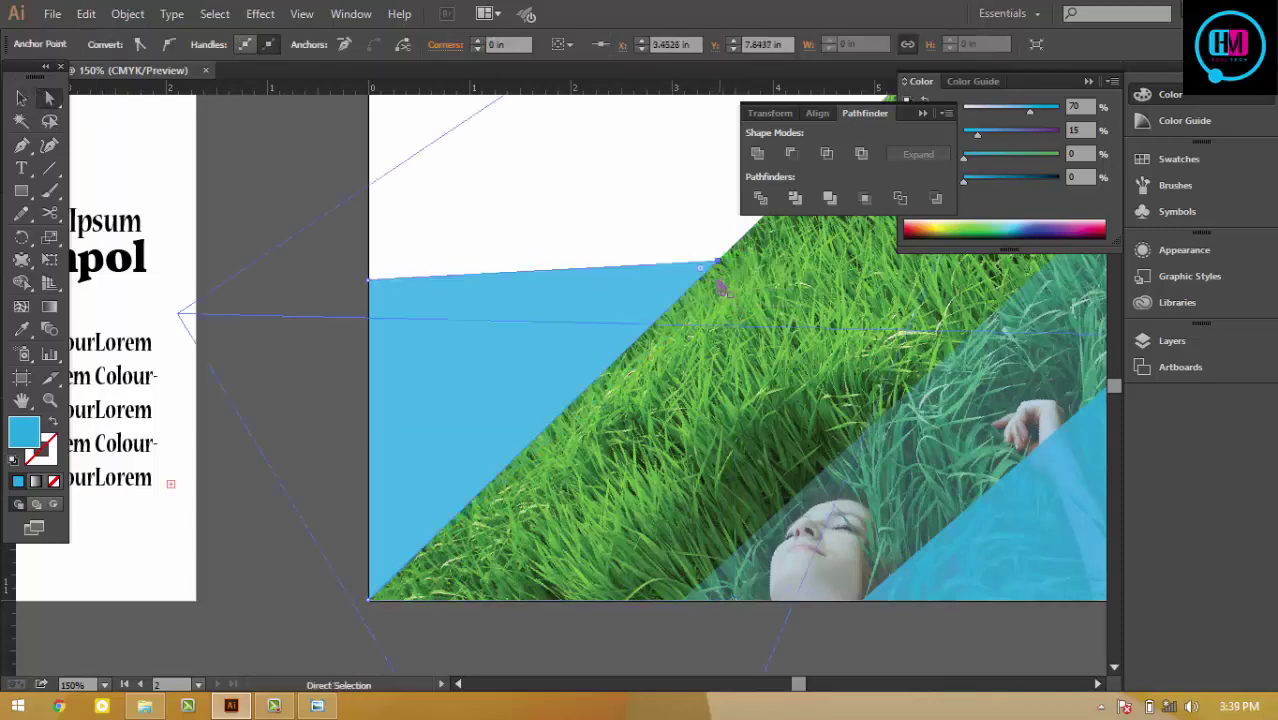
left_click(310, 281)
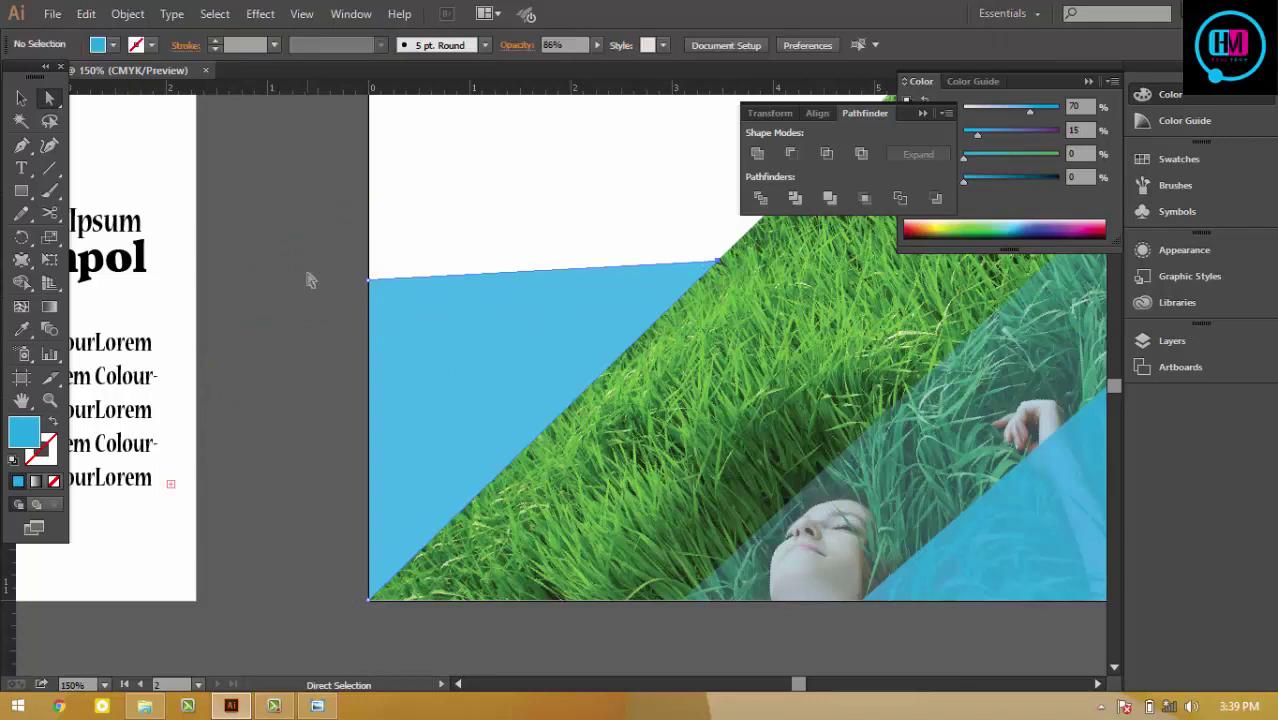
left_click(459, 306)
left_click_drag(718, 265, 687, 287)
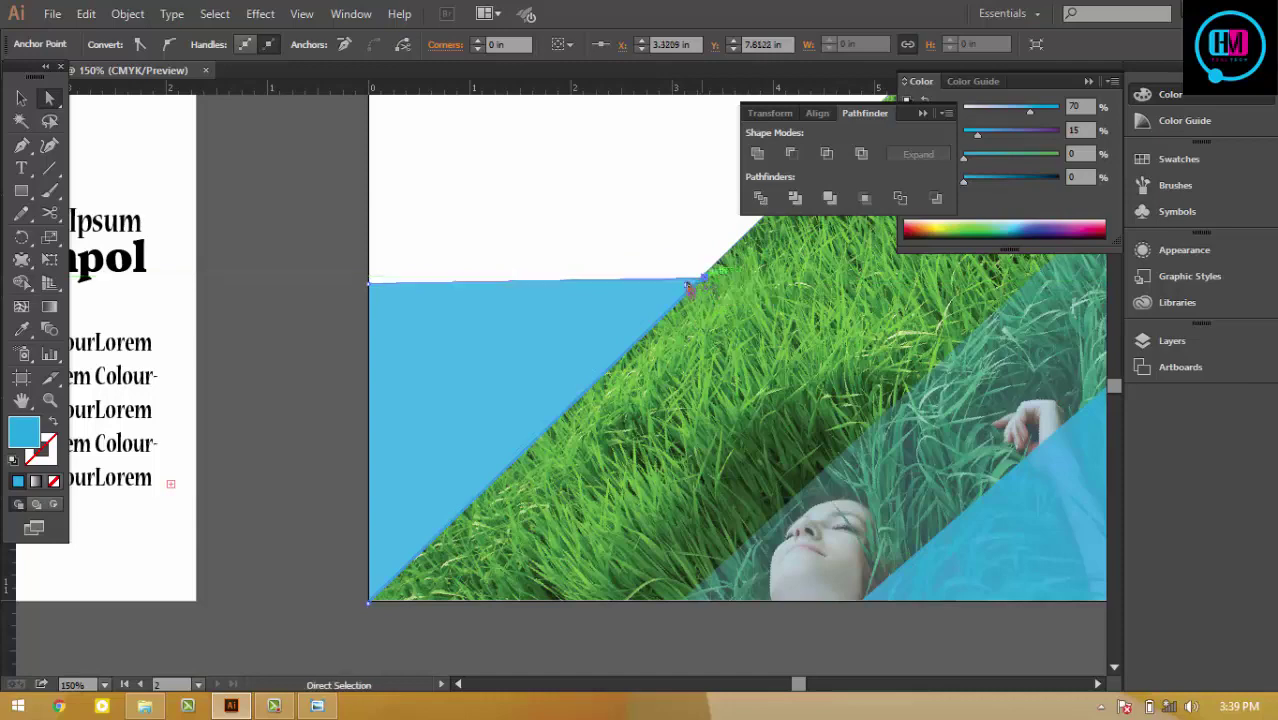
left_click(21, 98)
left_click(265, 175)
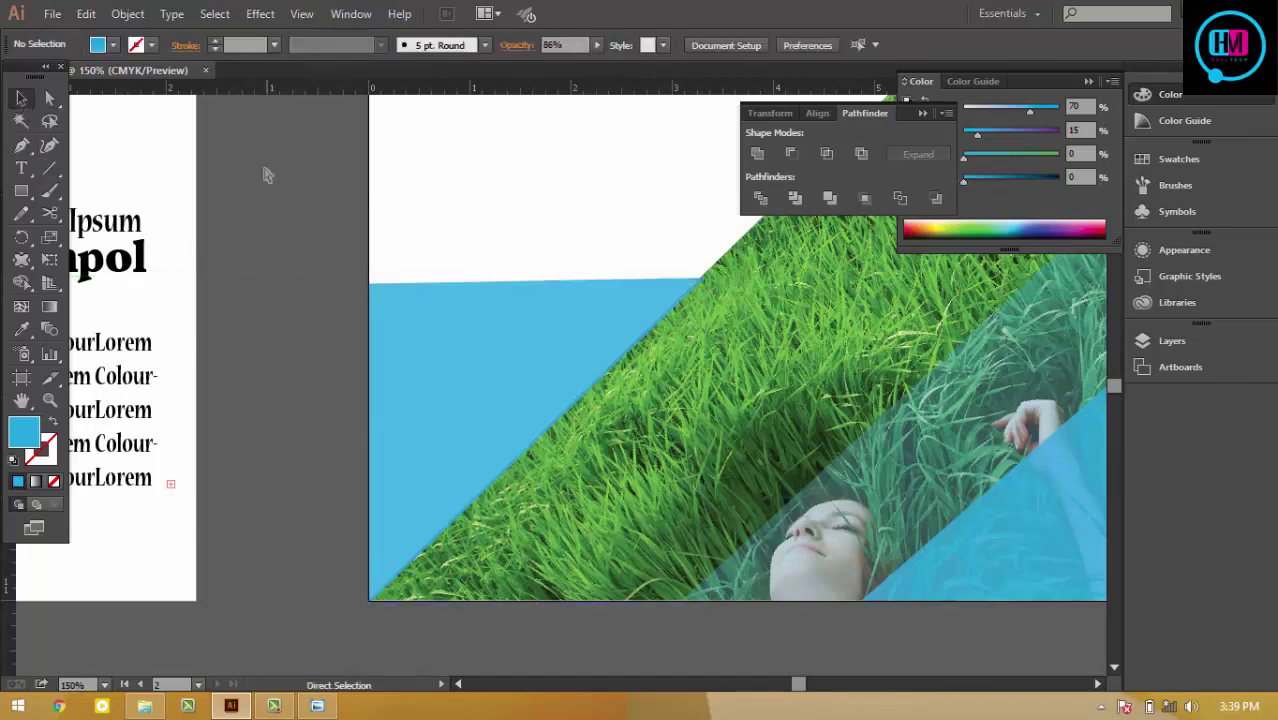
key("ctrl+plus")
key("ctrl+plus")
key("ctrl+plus")
Step: Zoomed in, nudge the blue shape's top-right anchor up toward the grass edge
left_click_drag(685, 277, 545, 633)
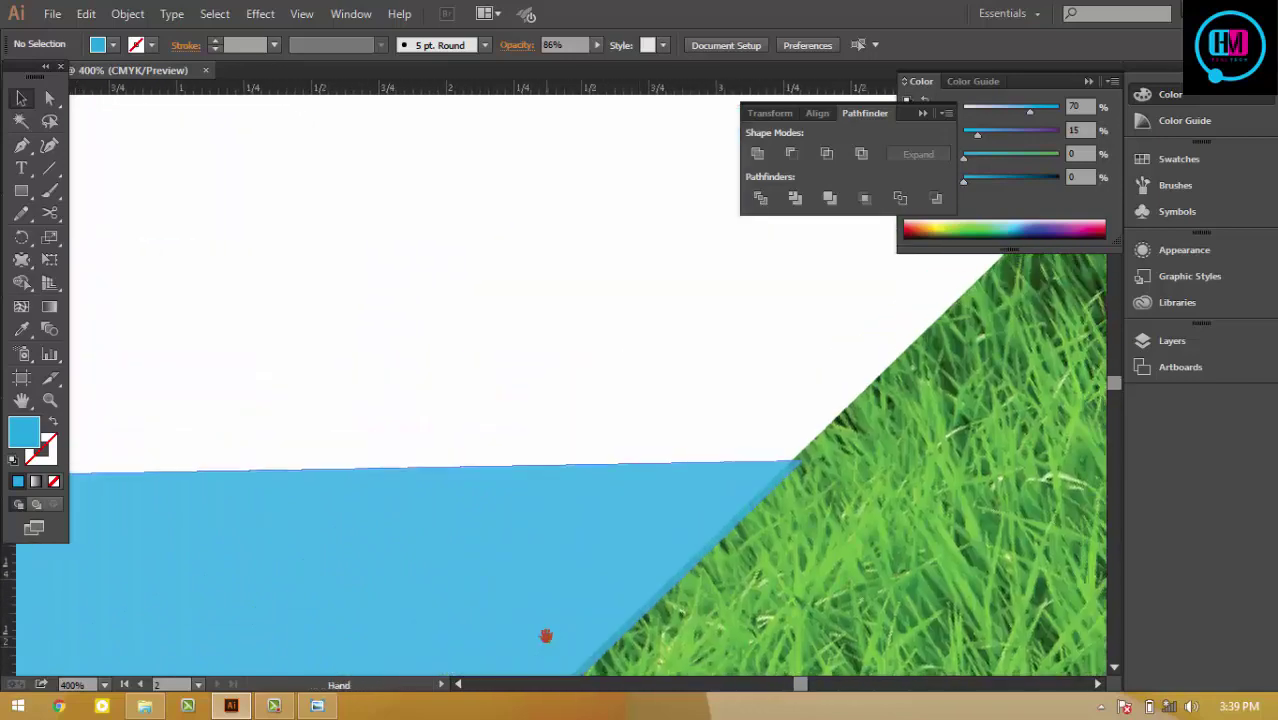
left_click(676, 544)
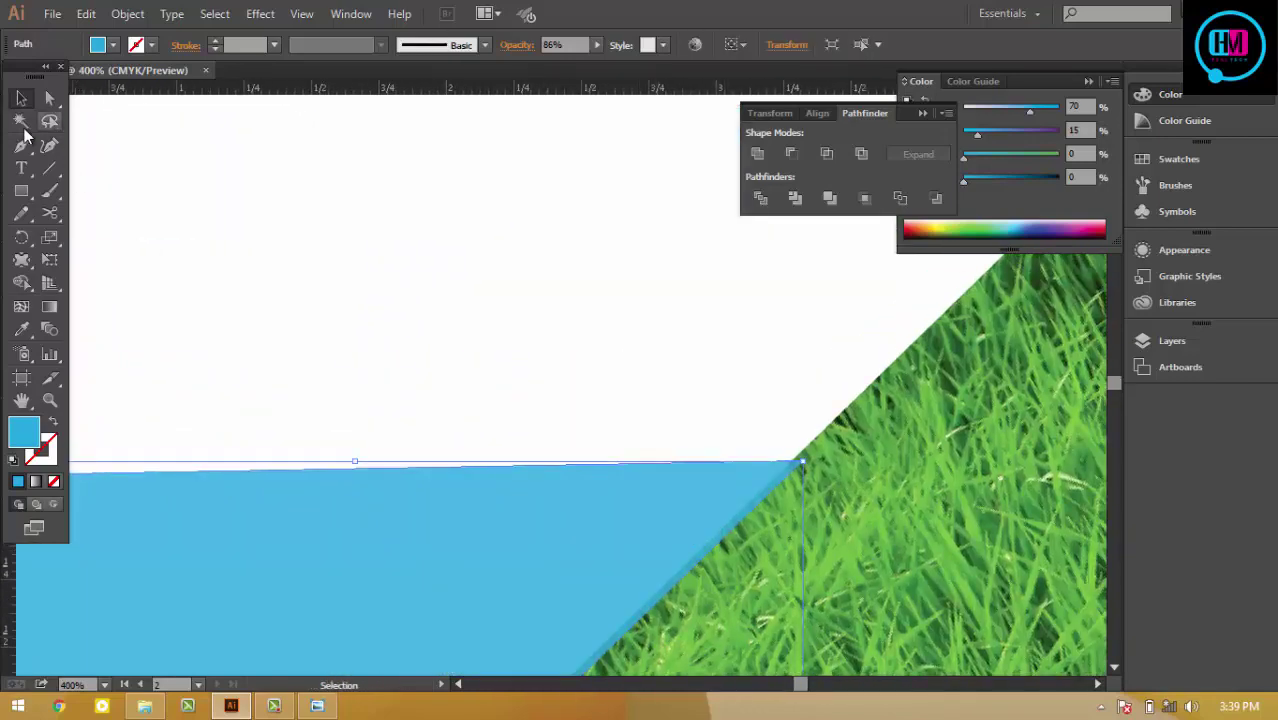
left_click(50, 98)
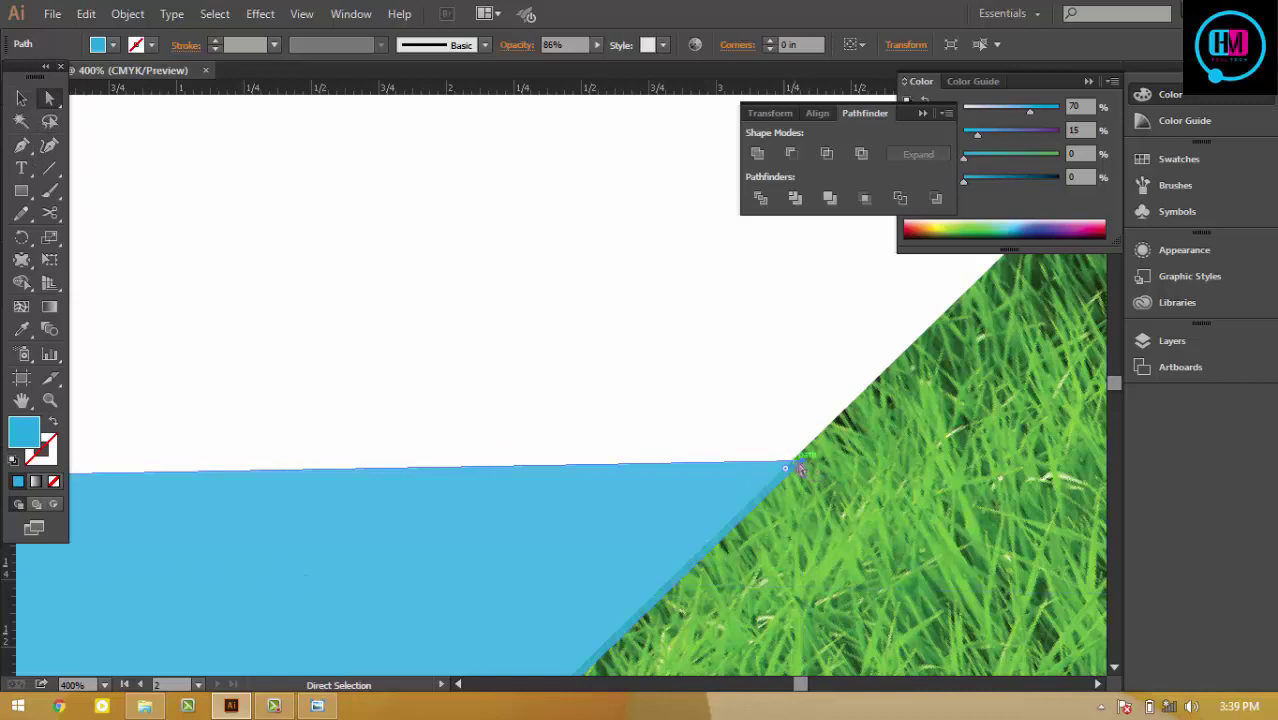
left_click_drag(797, 469, 797, 458)
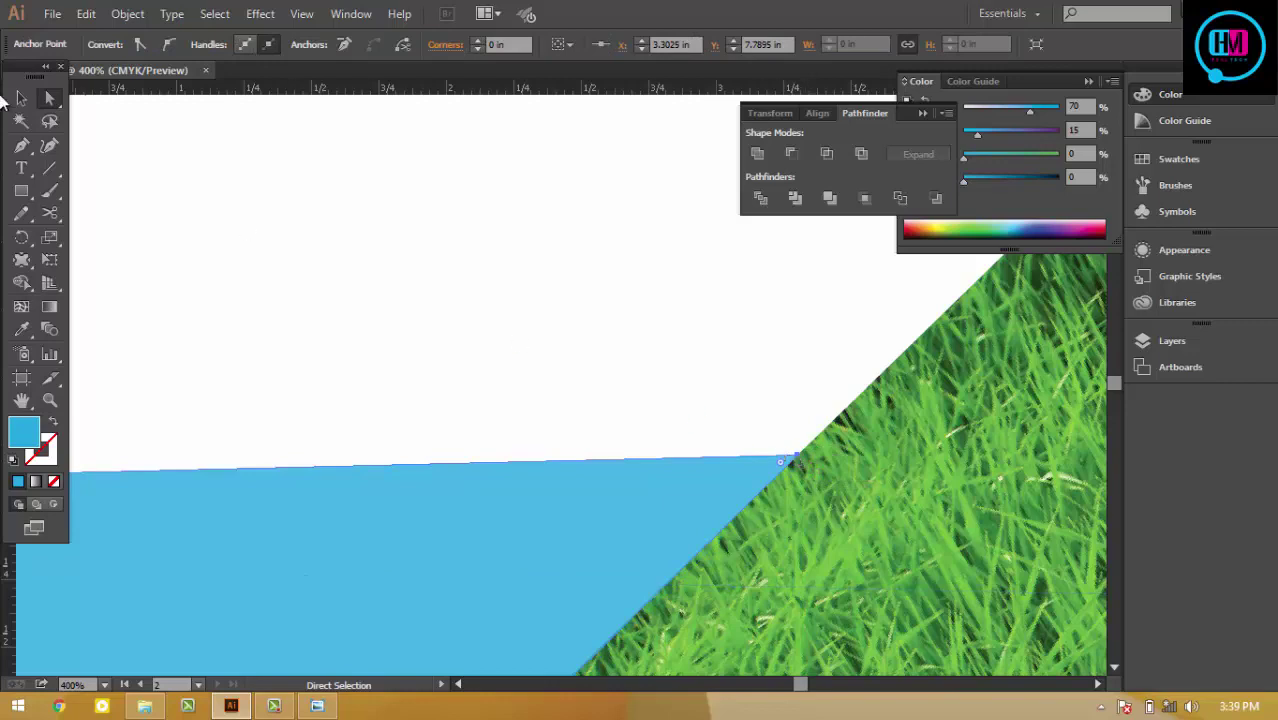
left_click(20, 97)
left_click(437, 250)
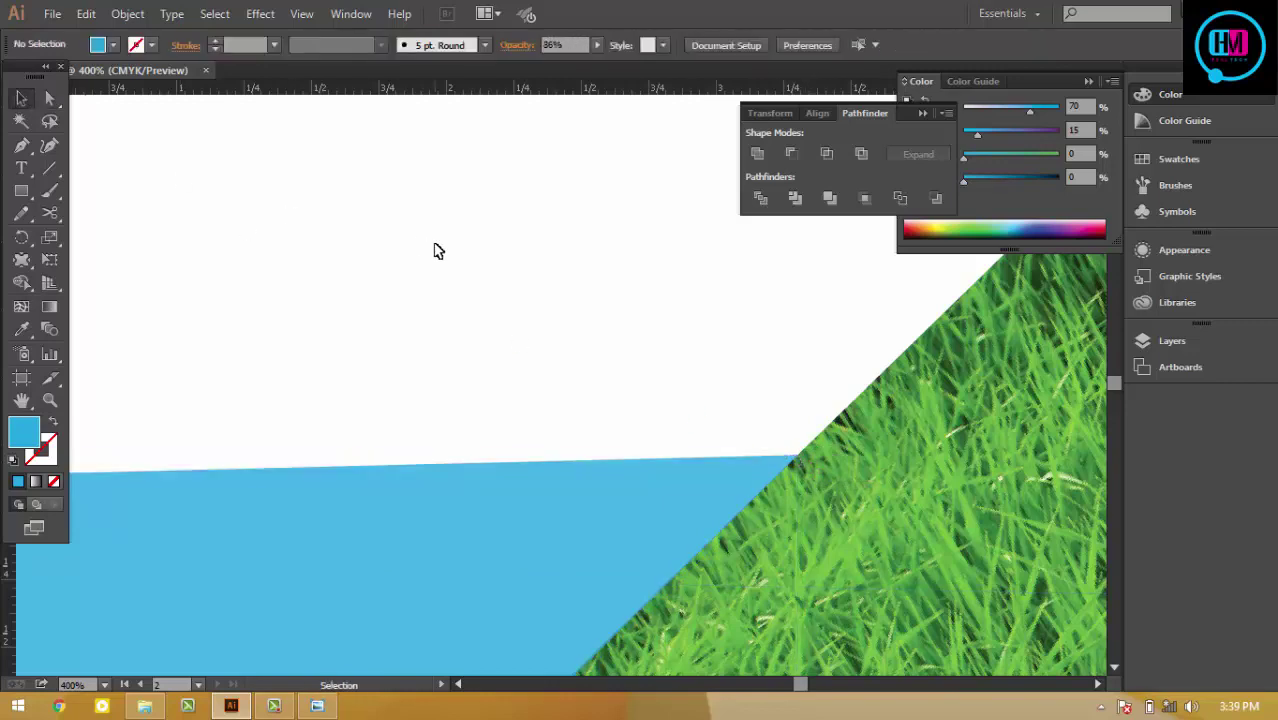
Step: Drop the top-right anchor exactly onto the grass edge and review the corner
left_click(519, 512)
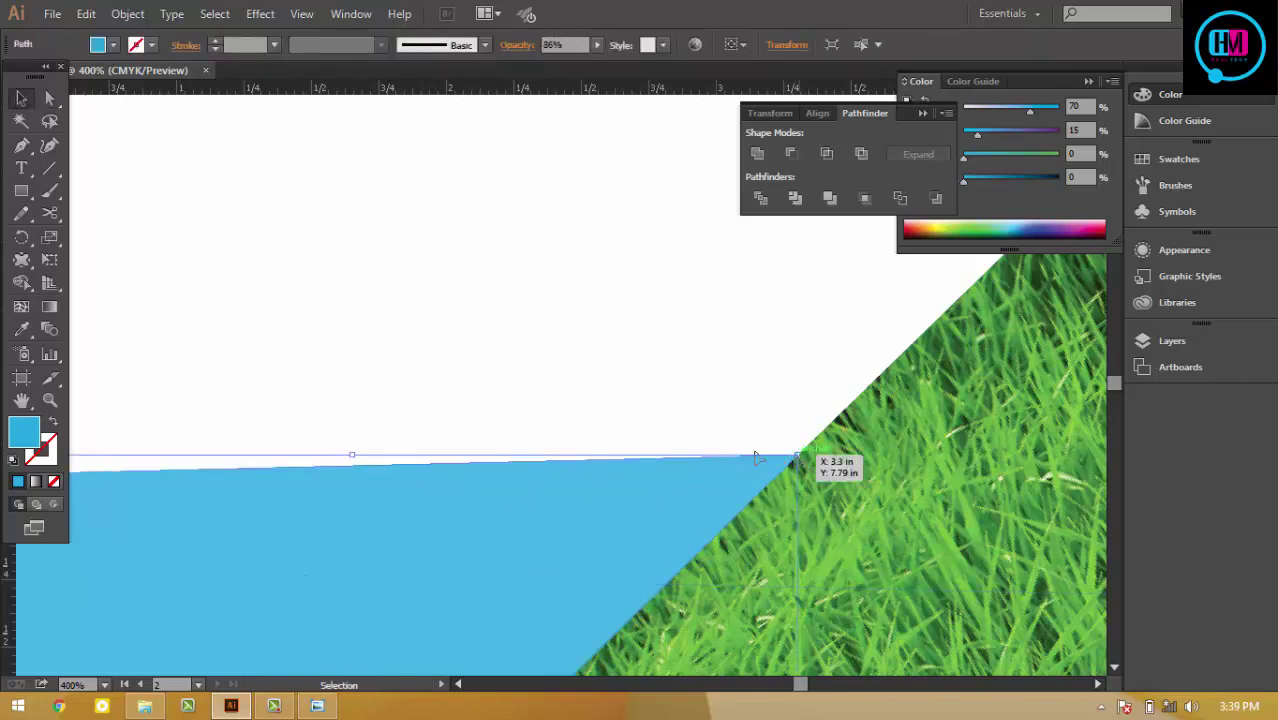
left_click(50, 97)
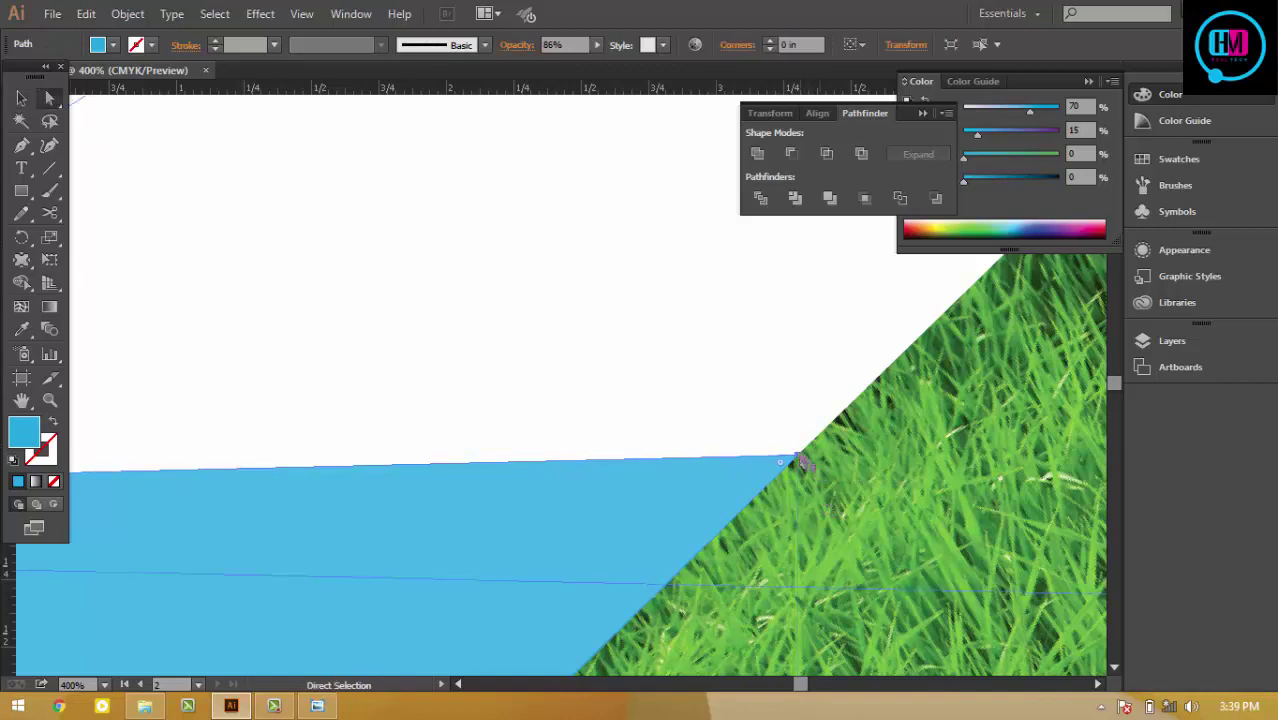
left_click_drag(797, 458, 792, 481)
left_click(21, 97)
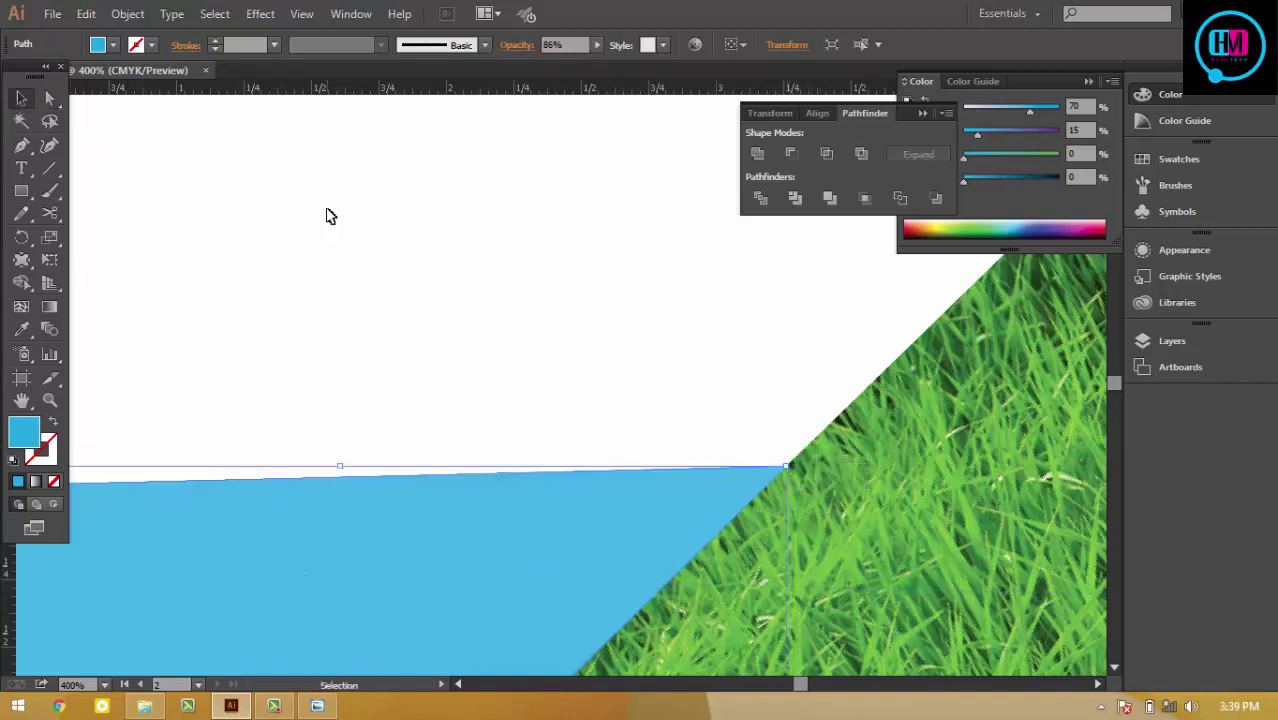
left_click(330, 216)
key("ctrl+minus")
key("ctrl+minus")
key("ctrl+minus")
key("ctrl+minus")
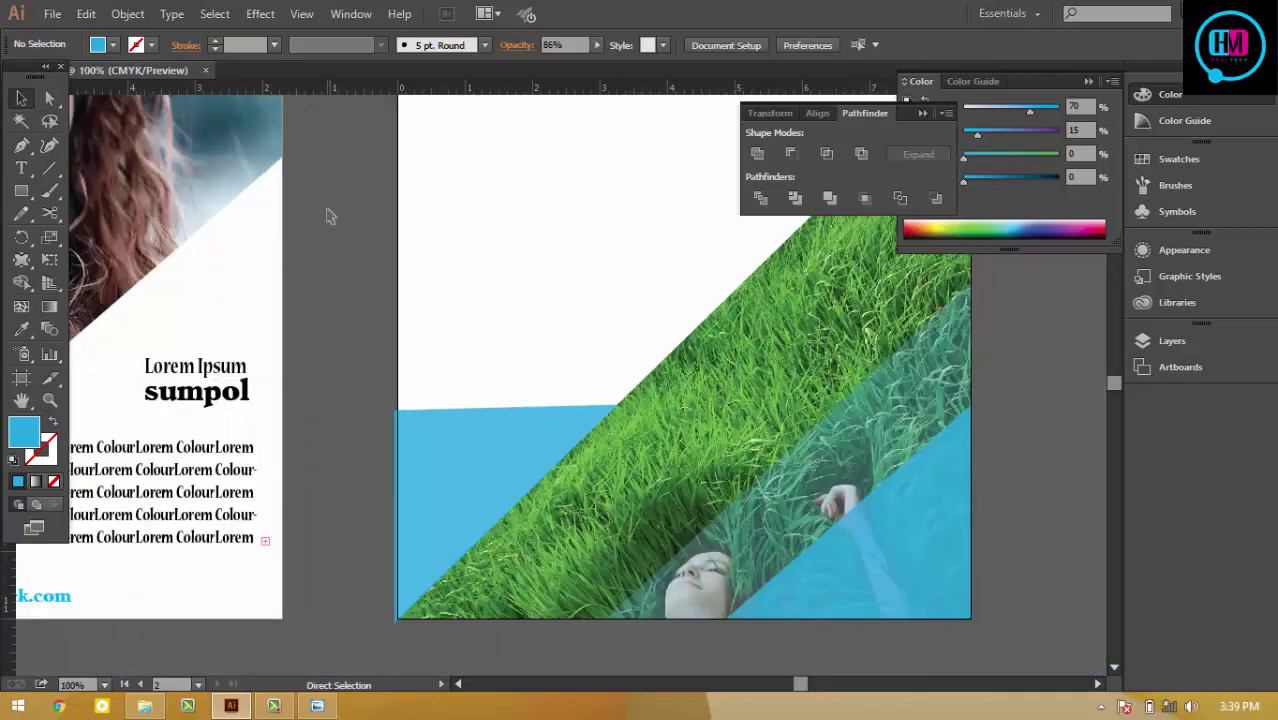
Step: Align the lower-left blue shape's left edge with the page and level its top edge
key("ctrl+plus")
key("ctrl+plus")
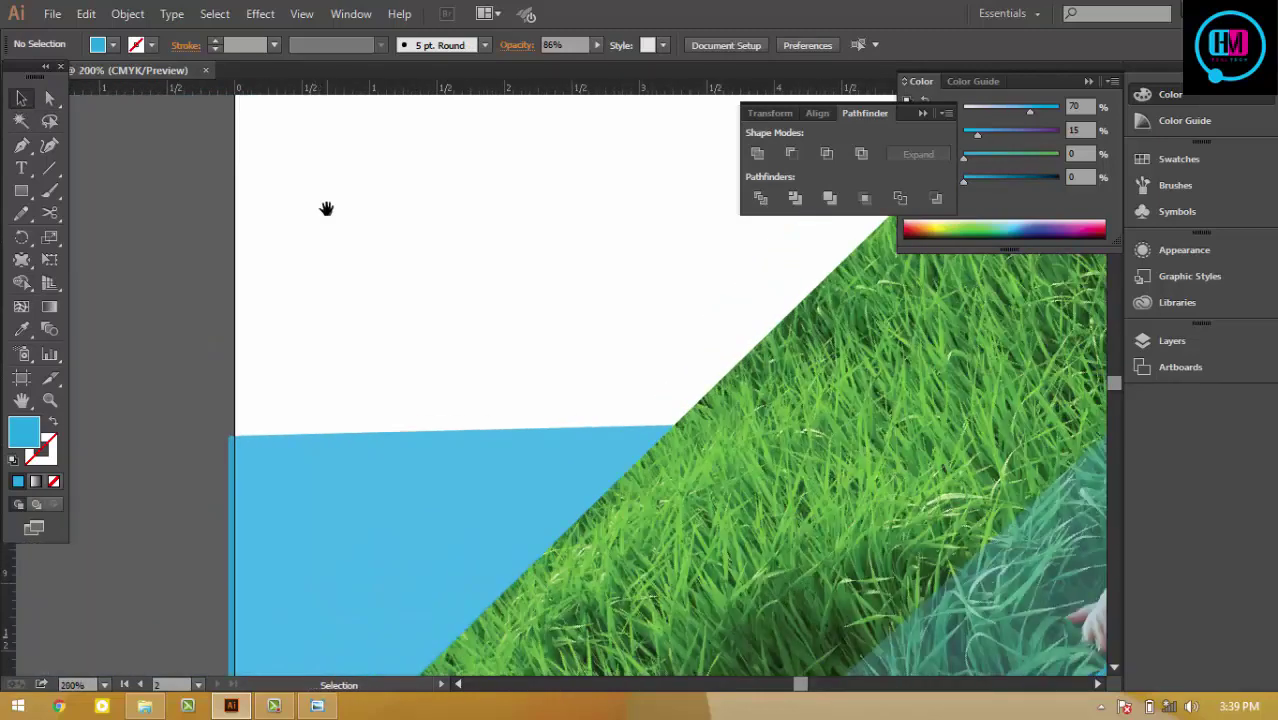
left_click_drag(491, 294, 557, 141)
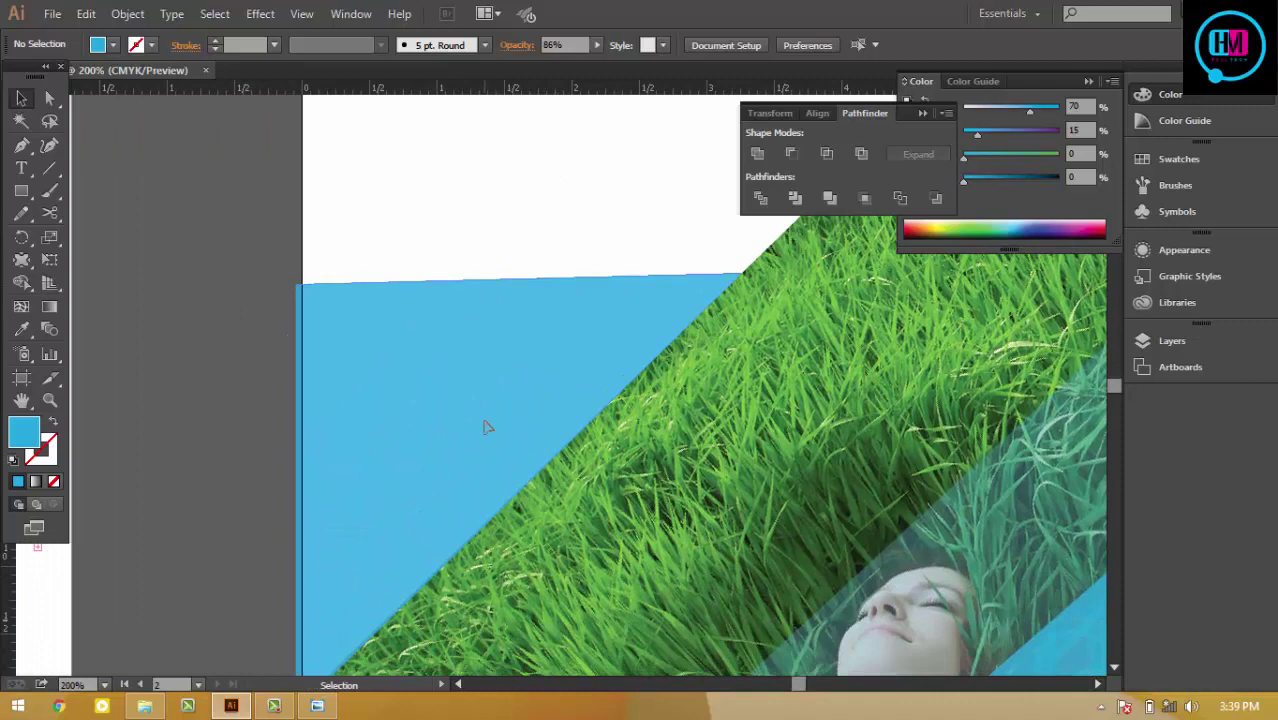
left_click(484, 427)
left_click_drag(485, 405, 491, 331)
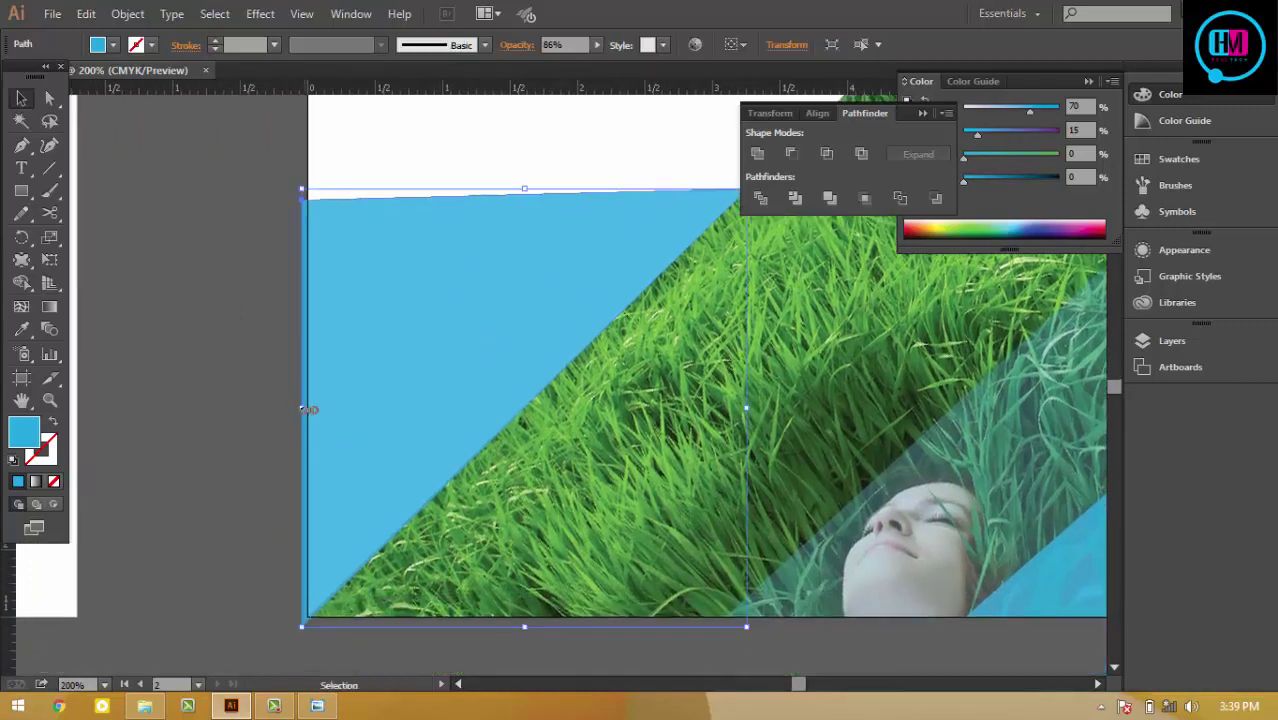
left_click_drag(308, 409, 308, 410)
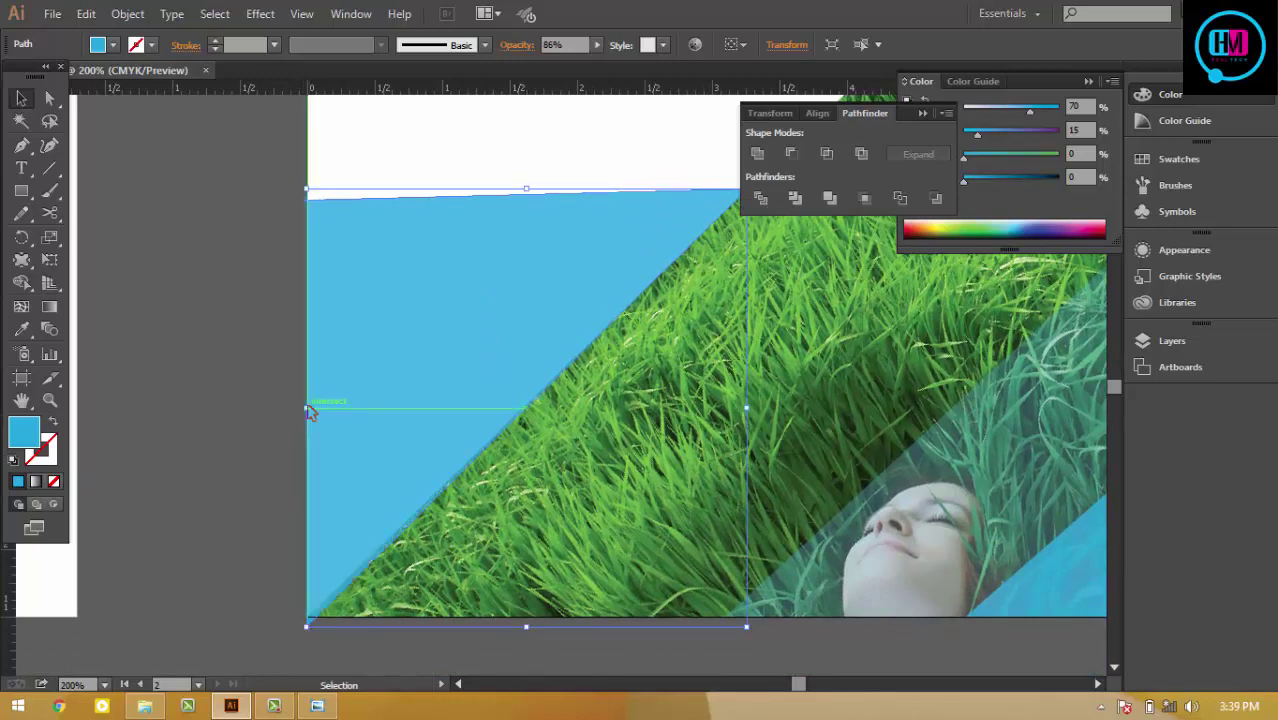
key("a")
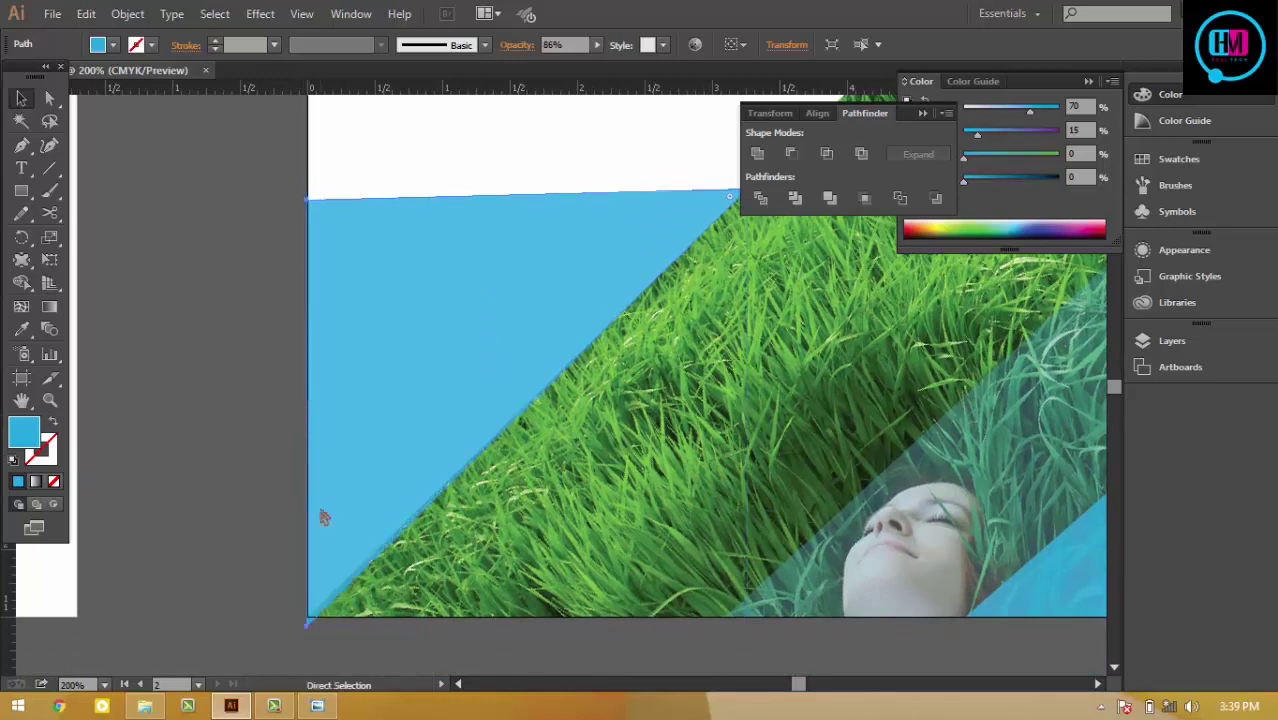
key("v")
left_click_drag(351, 486, 355, 474)
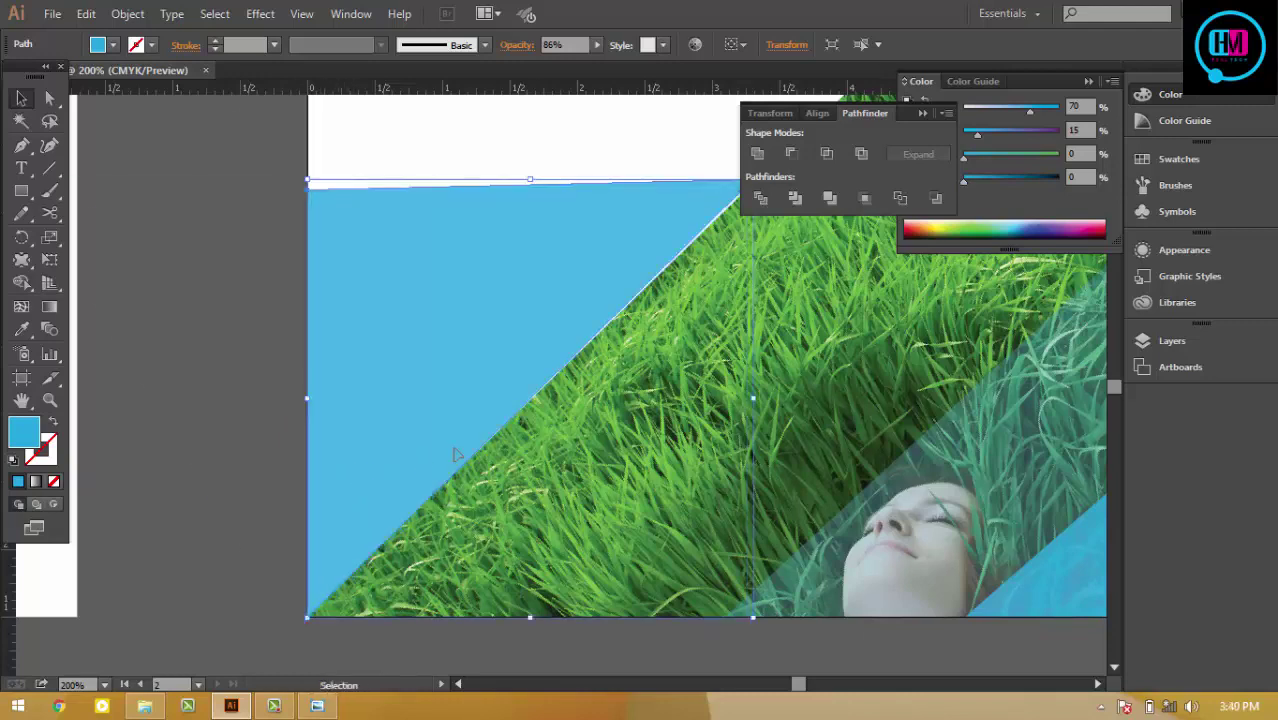
Step: Nudge the shape's top-right point onto the grass edge, then zoom out to 50%
left_click_drag(633, 328, 550, 447)
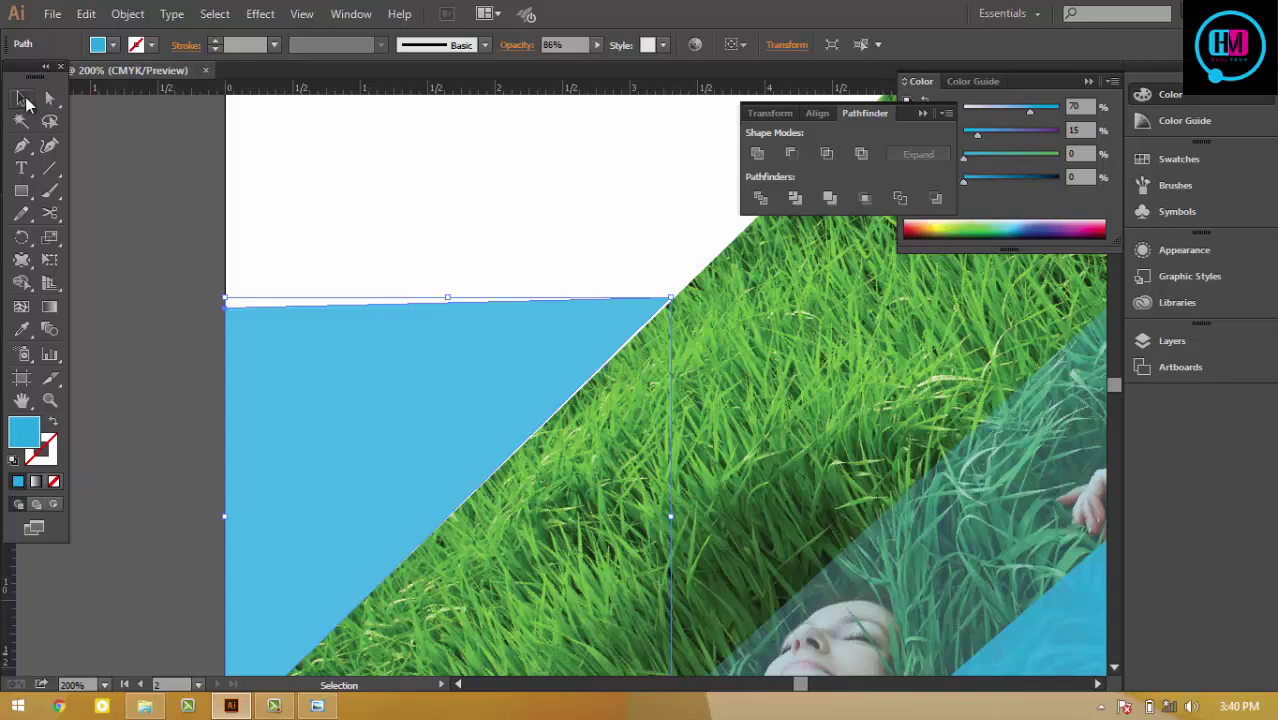
left_click(49, 98)
left_click(668, 302)
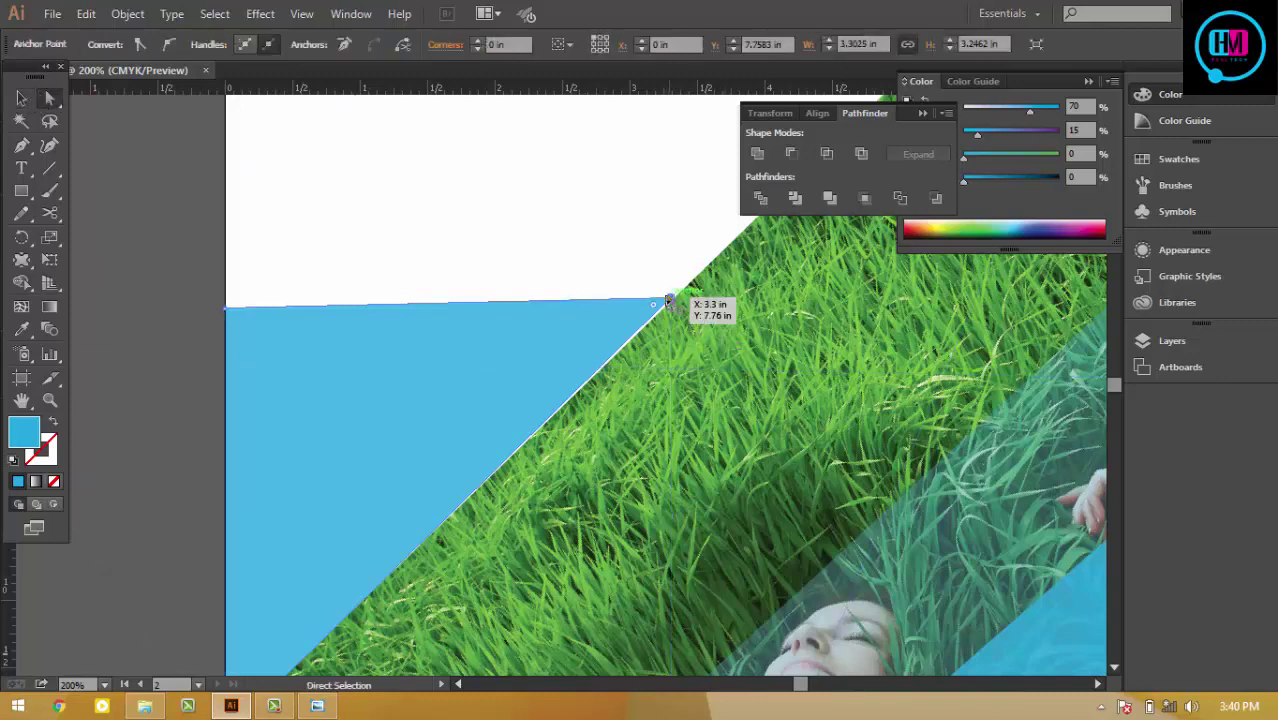
left_click_drag(668, 302, 676, 303)
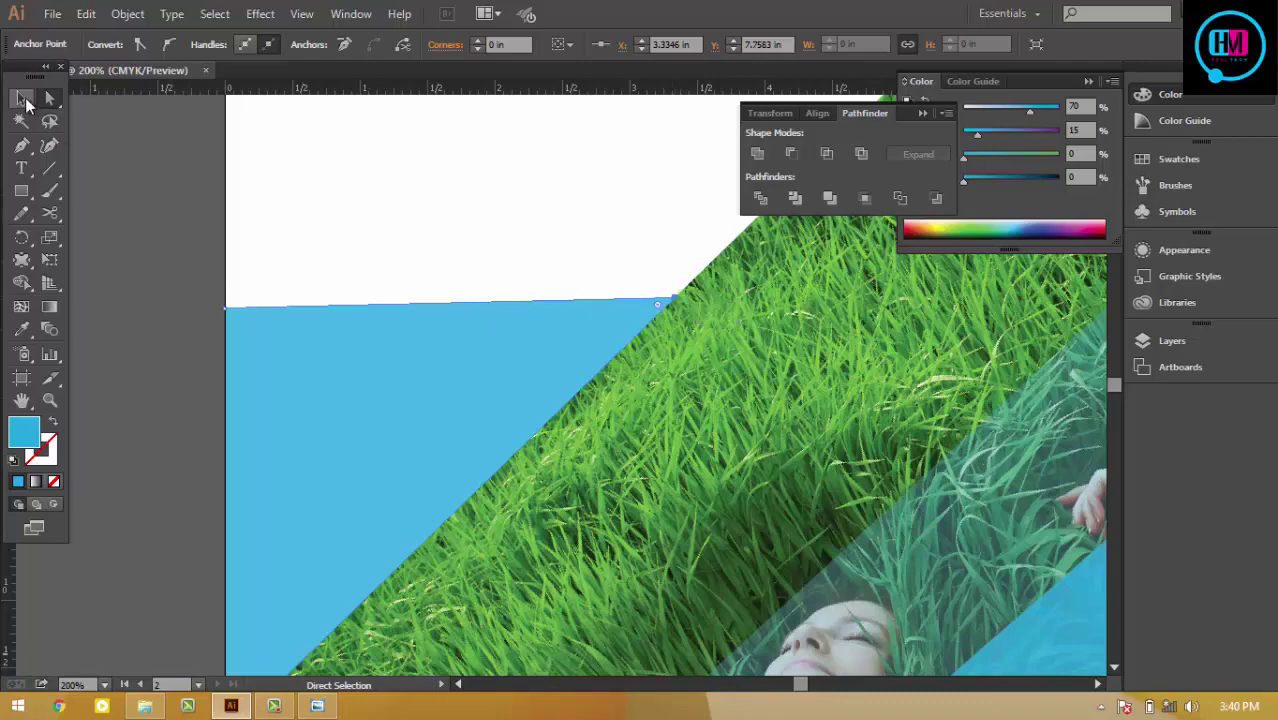
left_click(21, 98)
left_click(138, 154)
key("ctrl+minus")
key("ctrl+minus")
key("ctrl+minus")
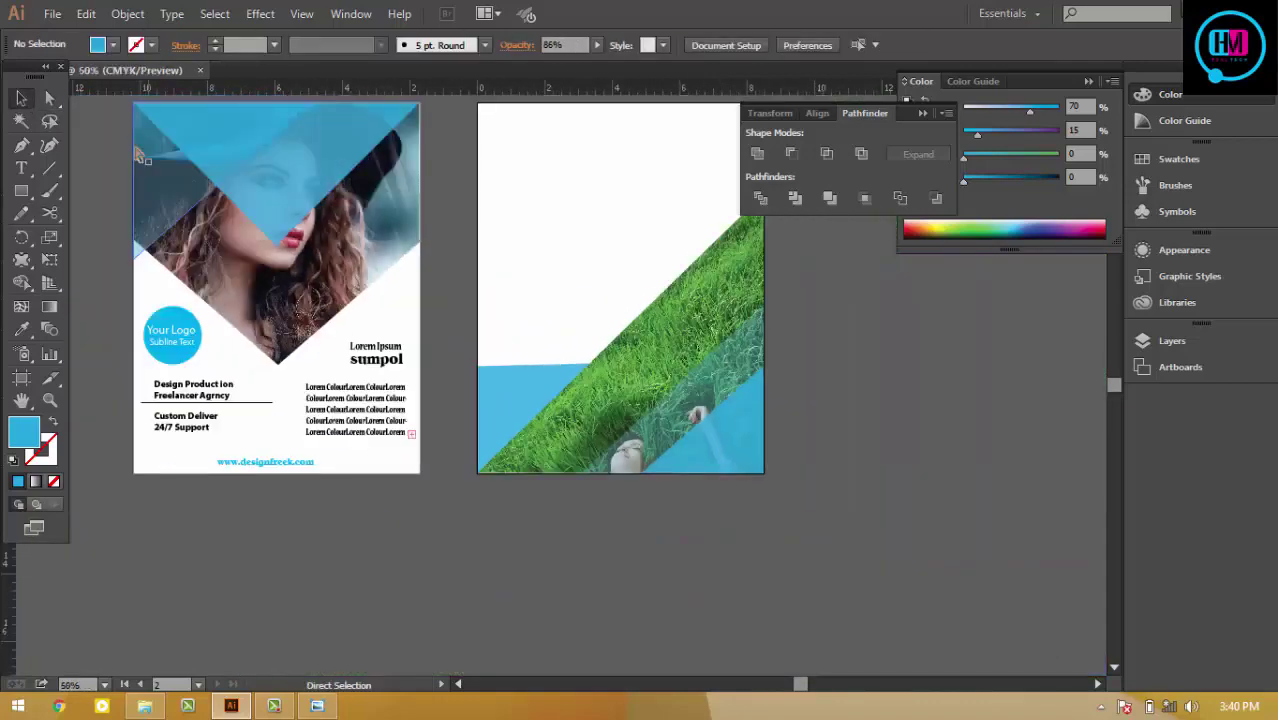
left_click(320, 706)
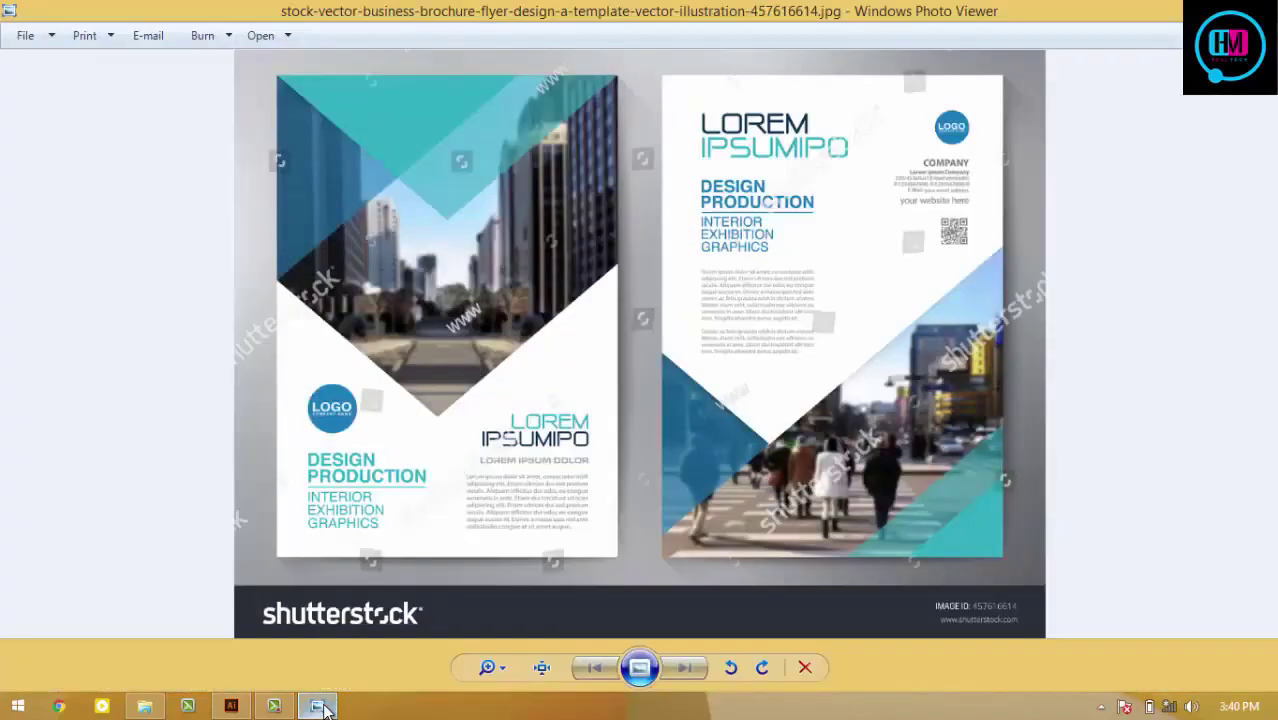
left_click(320, 706)
left_click(320, 706)
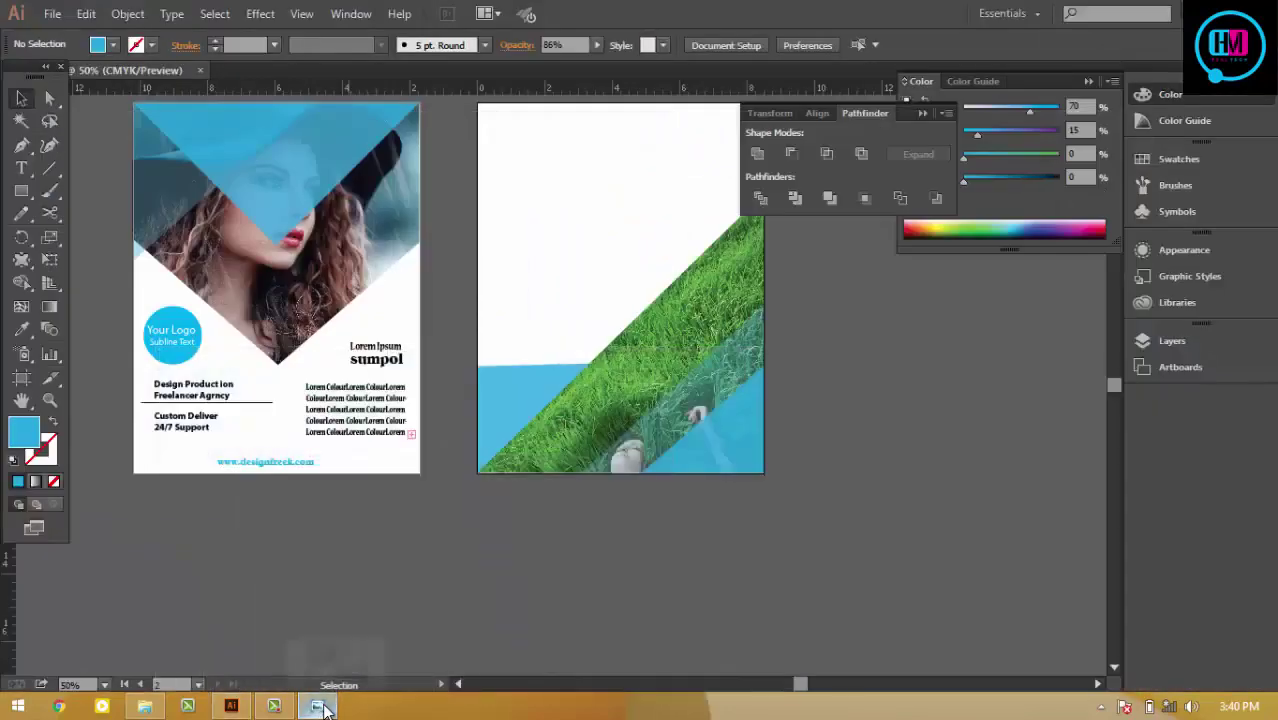
left_click(322, 708)
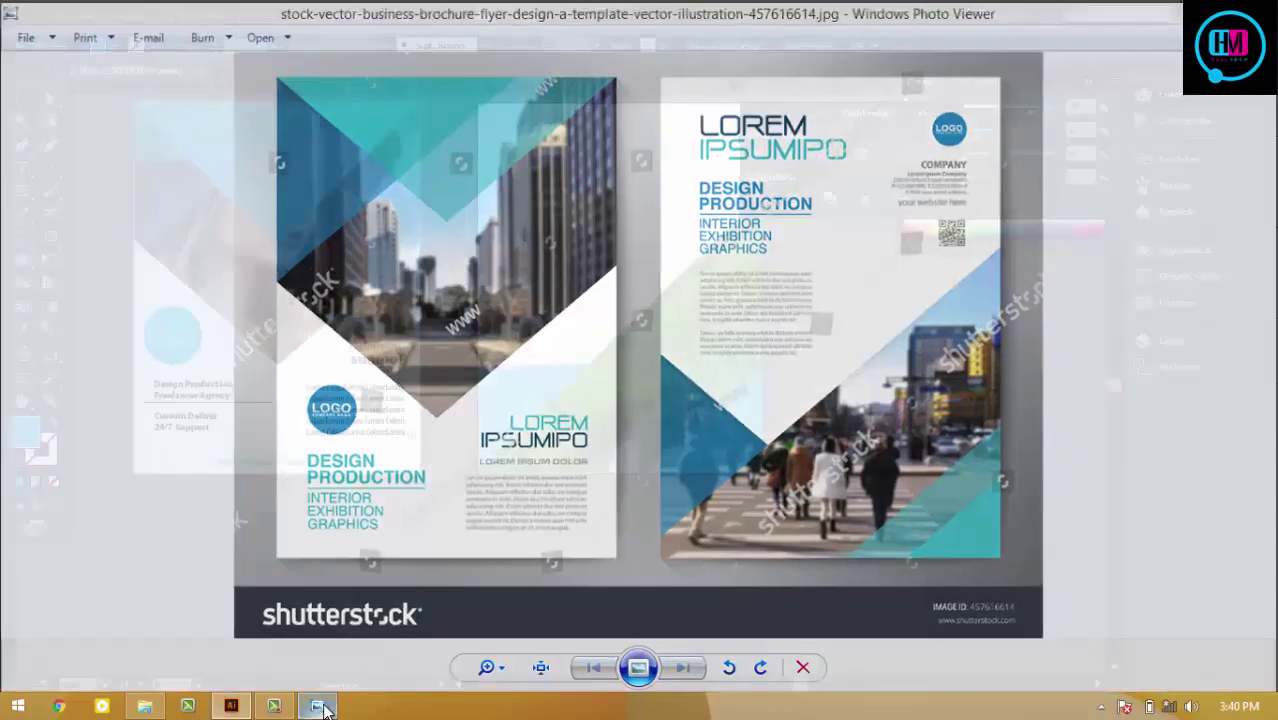
left_click(580, 450)
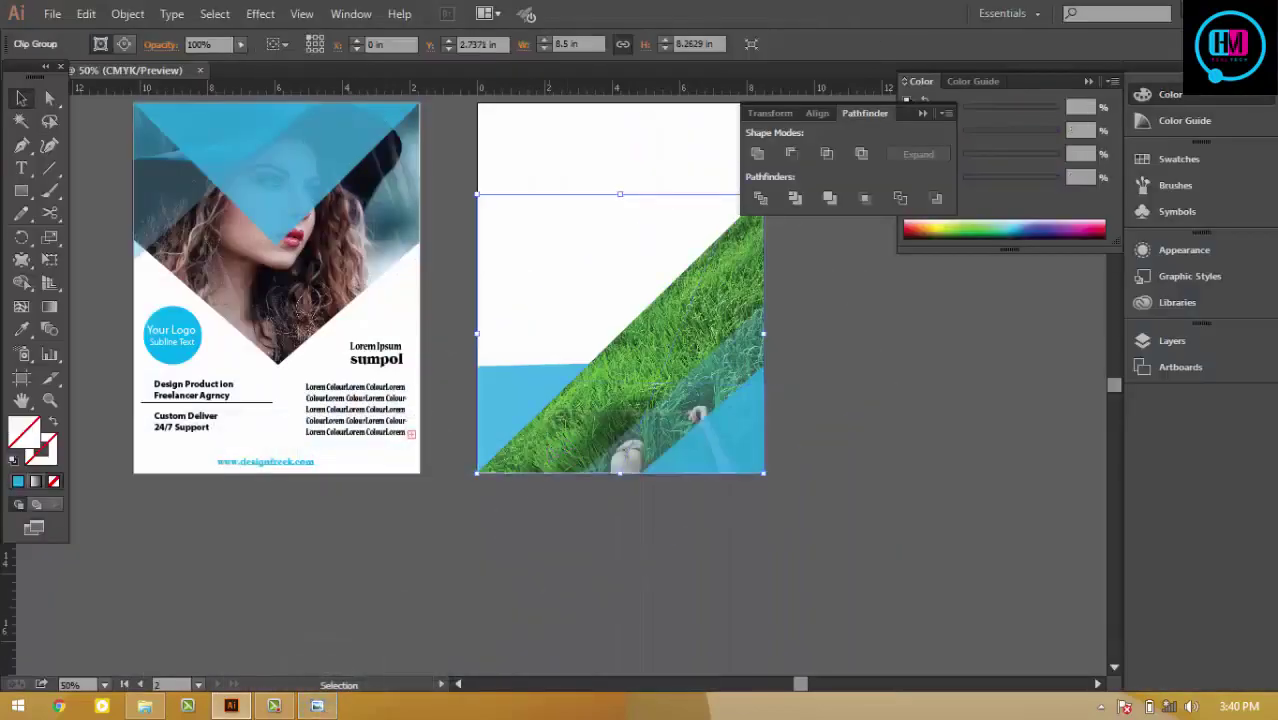
Step: Release the clipping mask on the grass band group
left_click(503, 407)
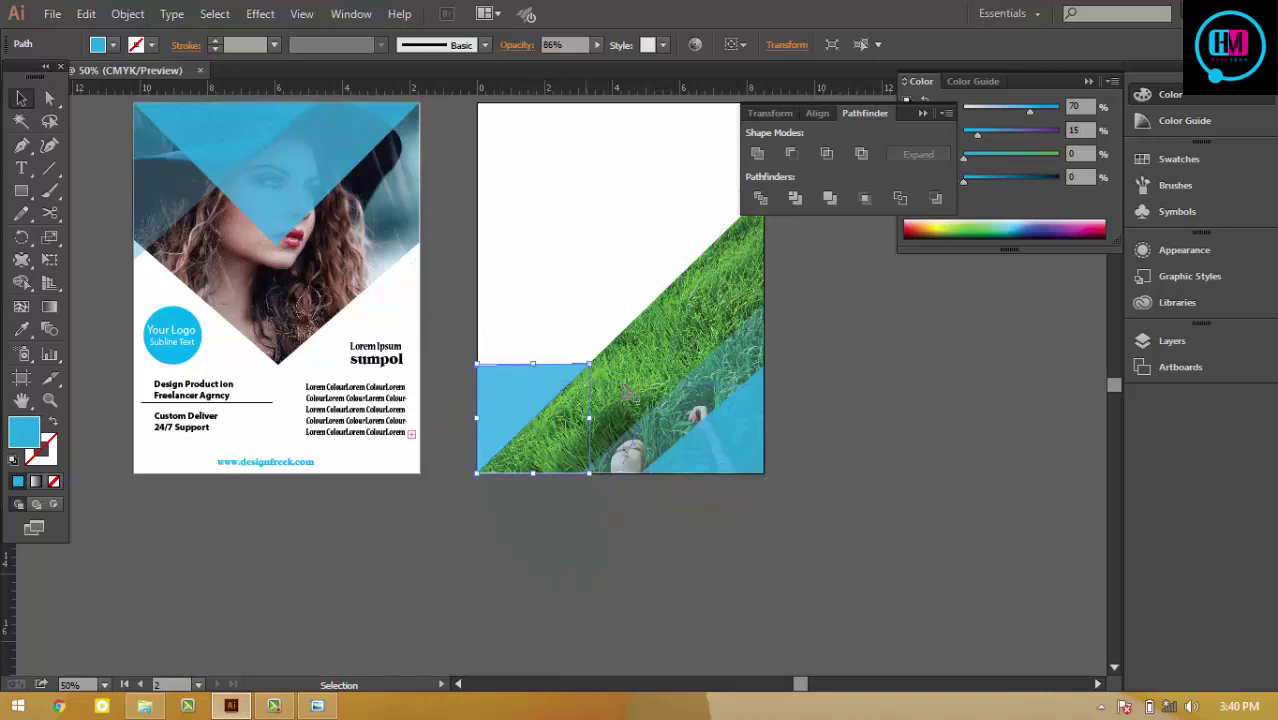
left_click(630, 392)
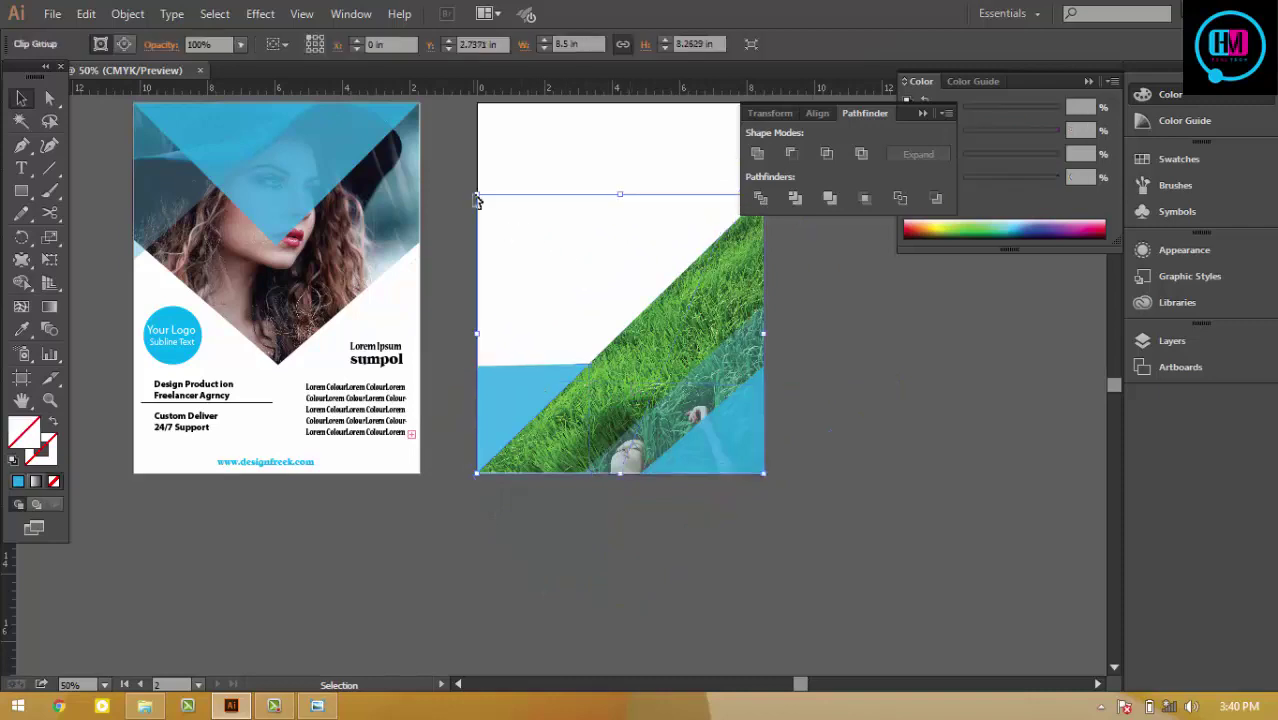
left_click(549, 389)
right_click(657, 388)
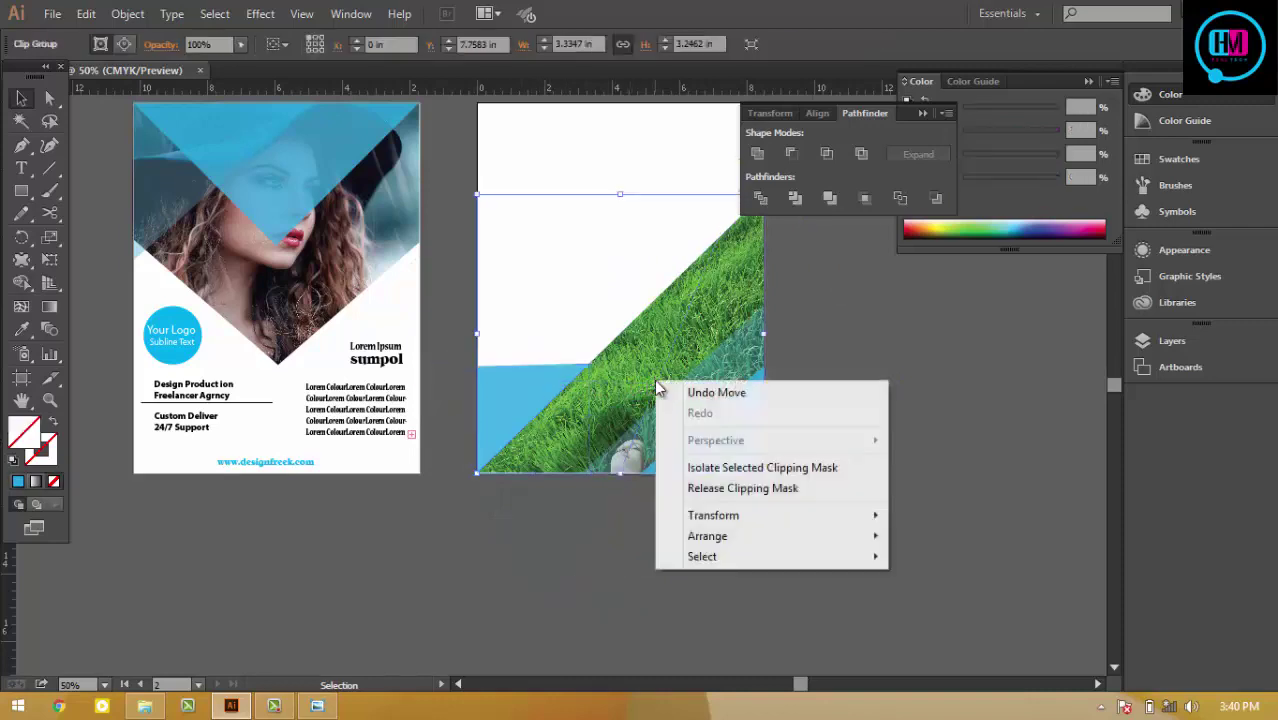
left_click(742, 488)
left_click(1013, 570)
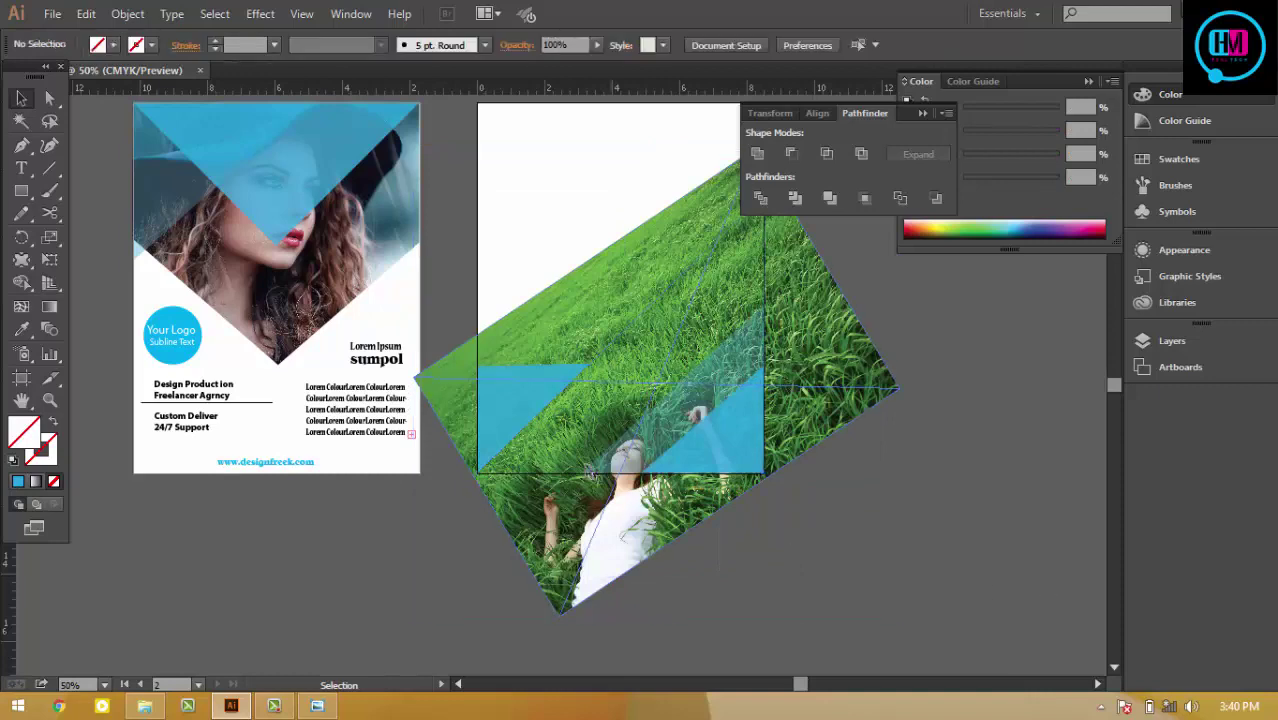
Step: Send the blue corner shapes behind the rest of the artwork
left_click(545, 408)
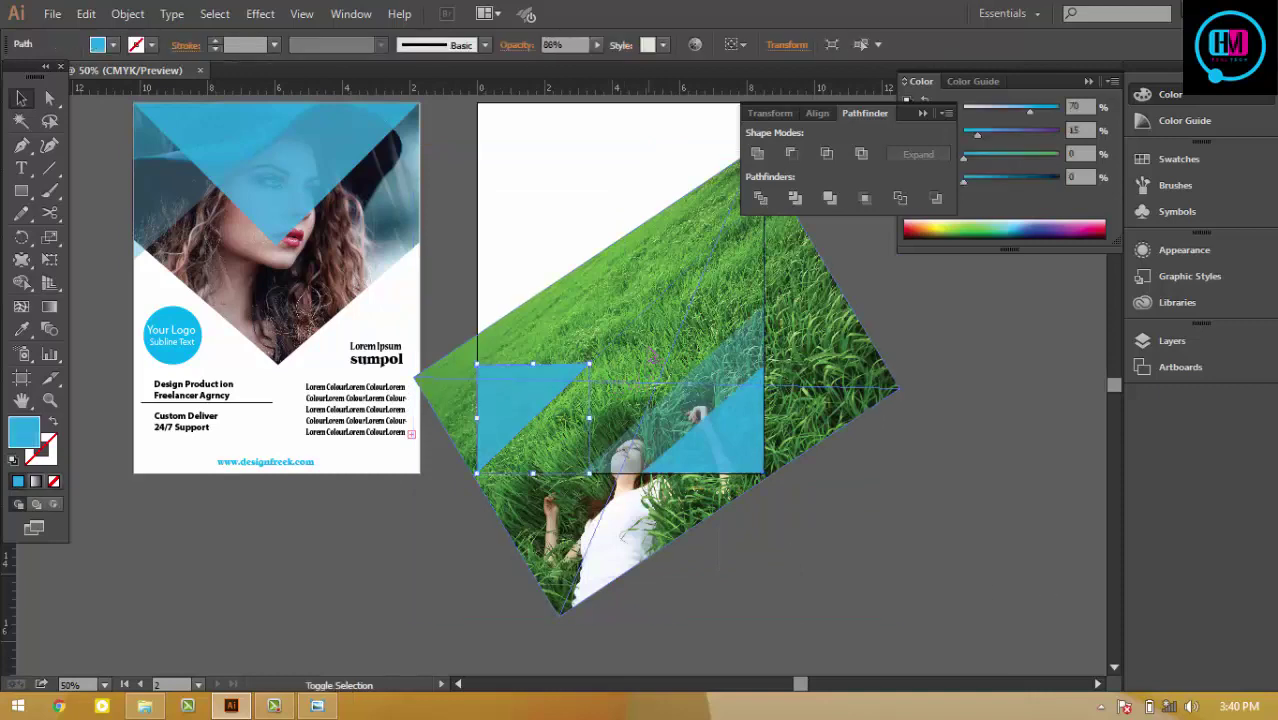
left_click(604, 314, "shift")
left_click(604, 314, "shift")
right_click(604, 314)
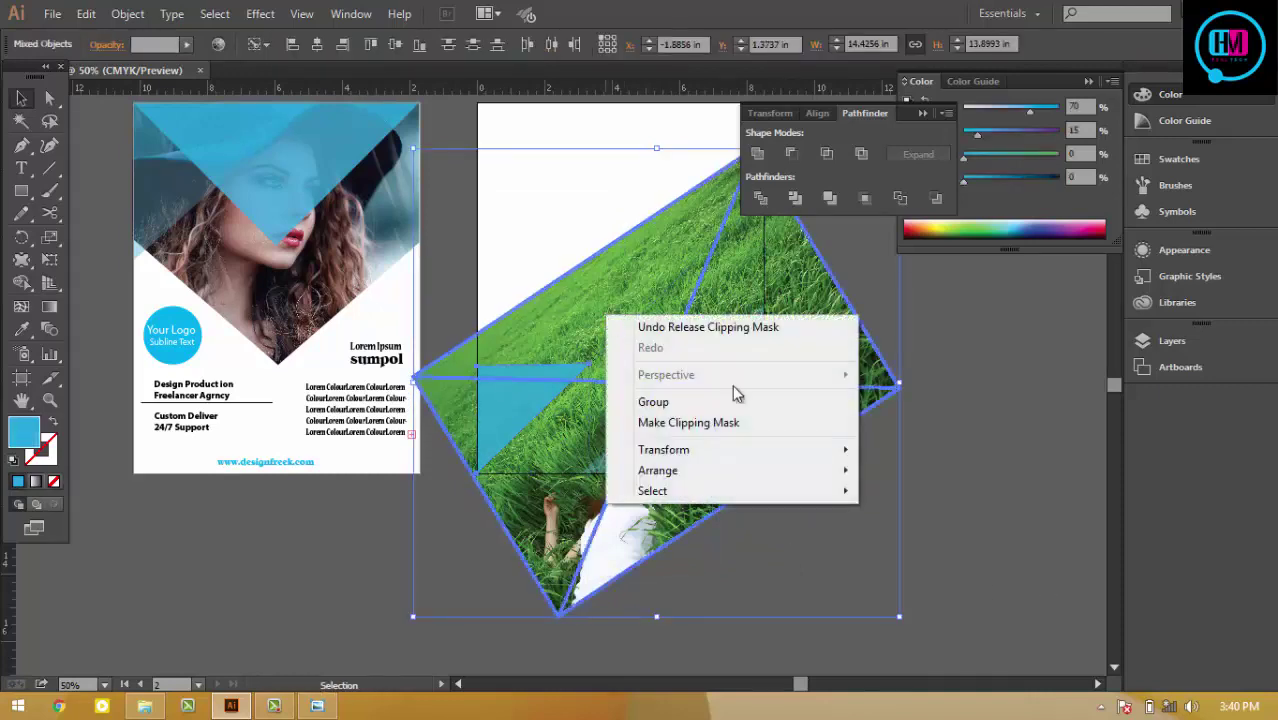
mouse_move(658, 470)
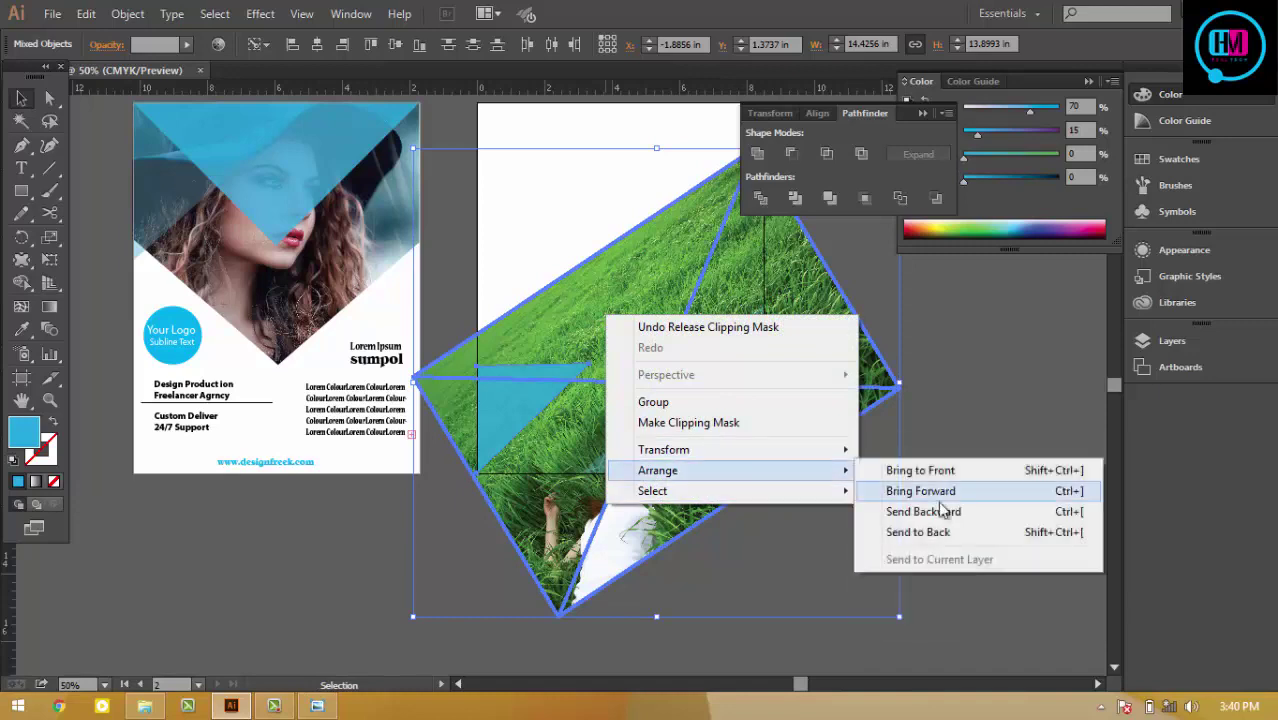
left_click(930, 531)
key("ctrl+shift+a")
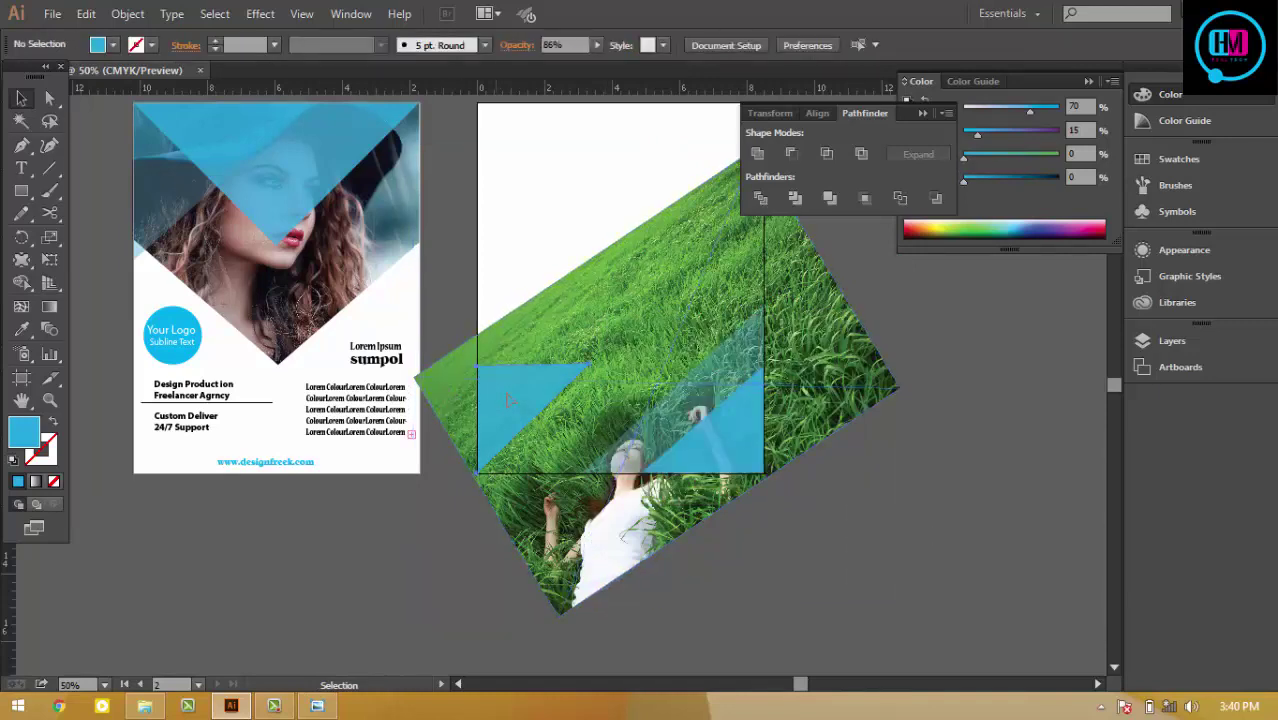
Step: Snap the diagonal band shape to the page's left and bottom edges and clip the grass photo to it
left_click(508, 400)
key("a")
left_click(652, 386)
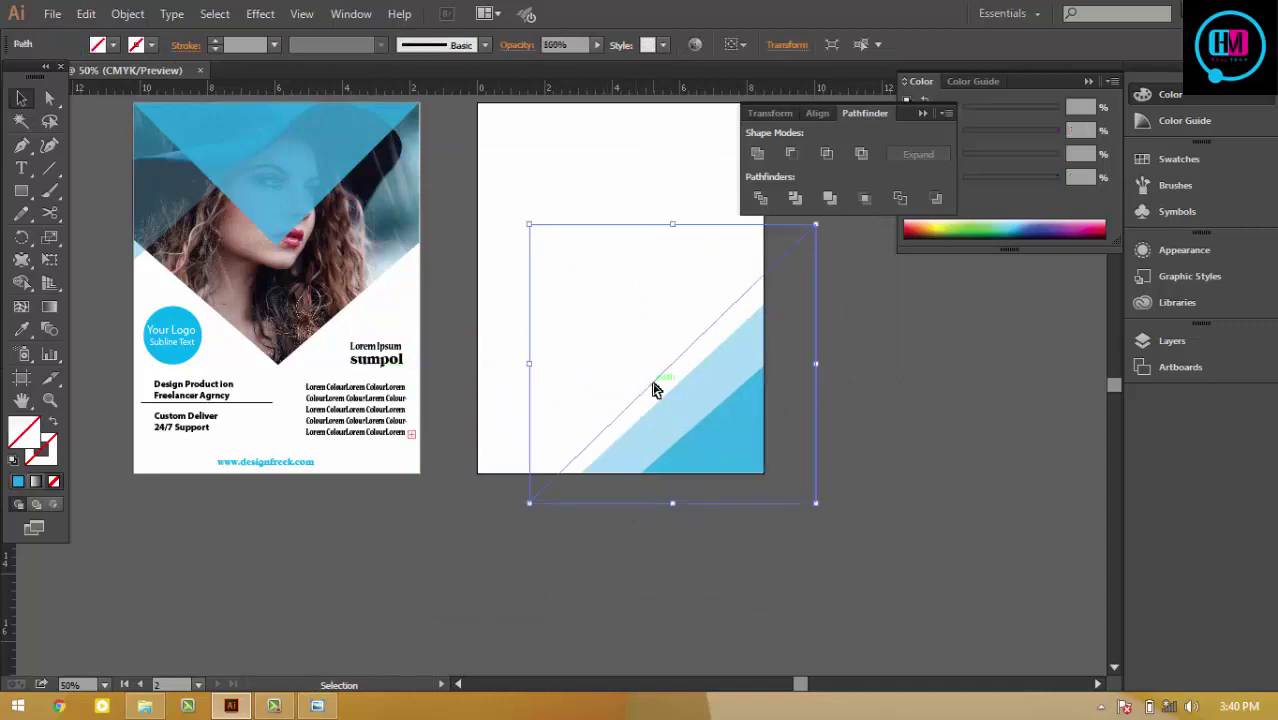
left_click_drag(655, 389, 625, 355)
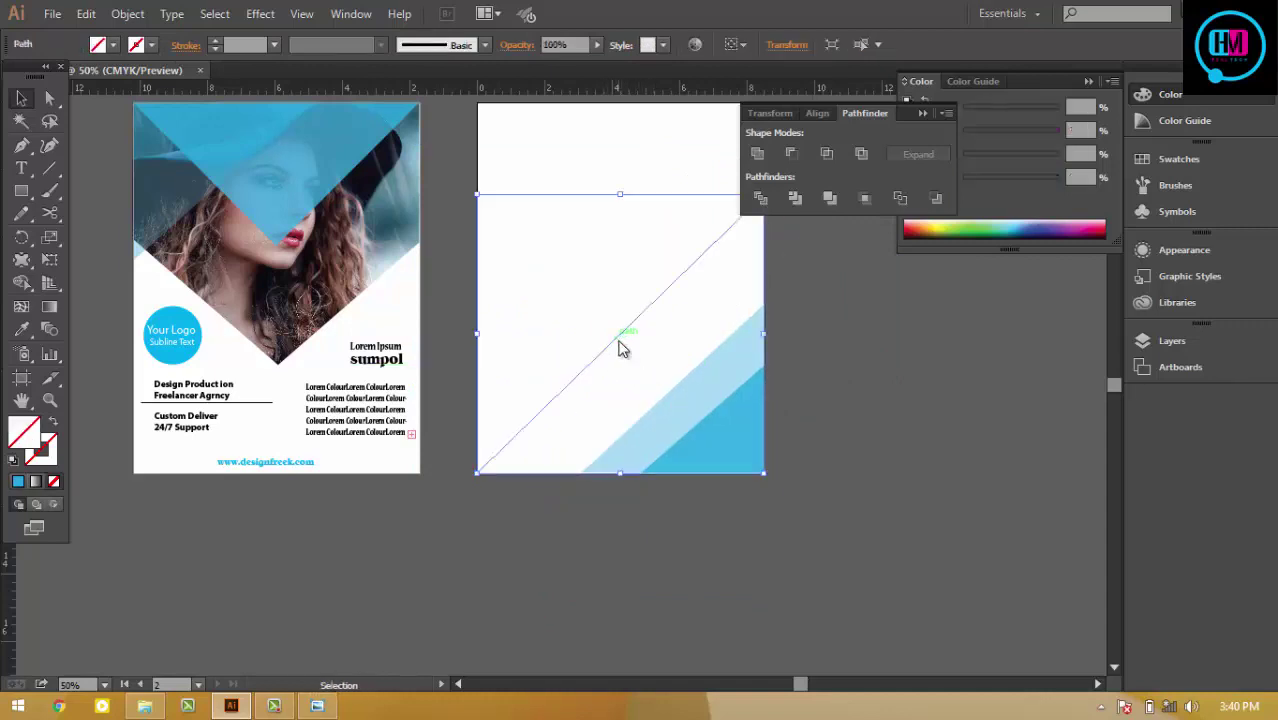
right_click(621, 347)
left_click(898, 366)
key("ctrl+z")
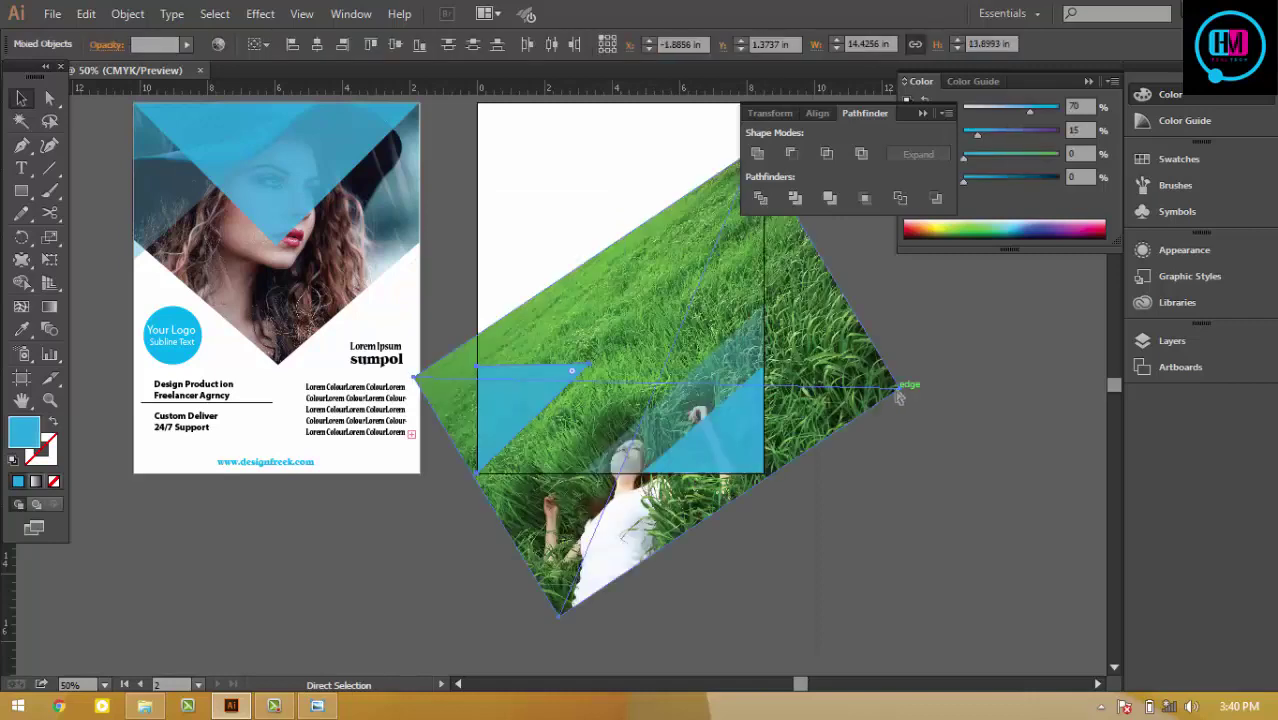
key("ctrl+7")
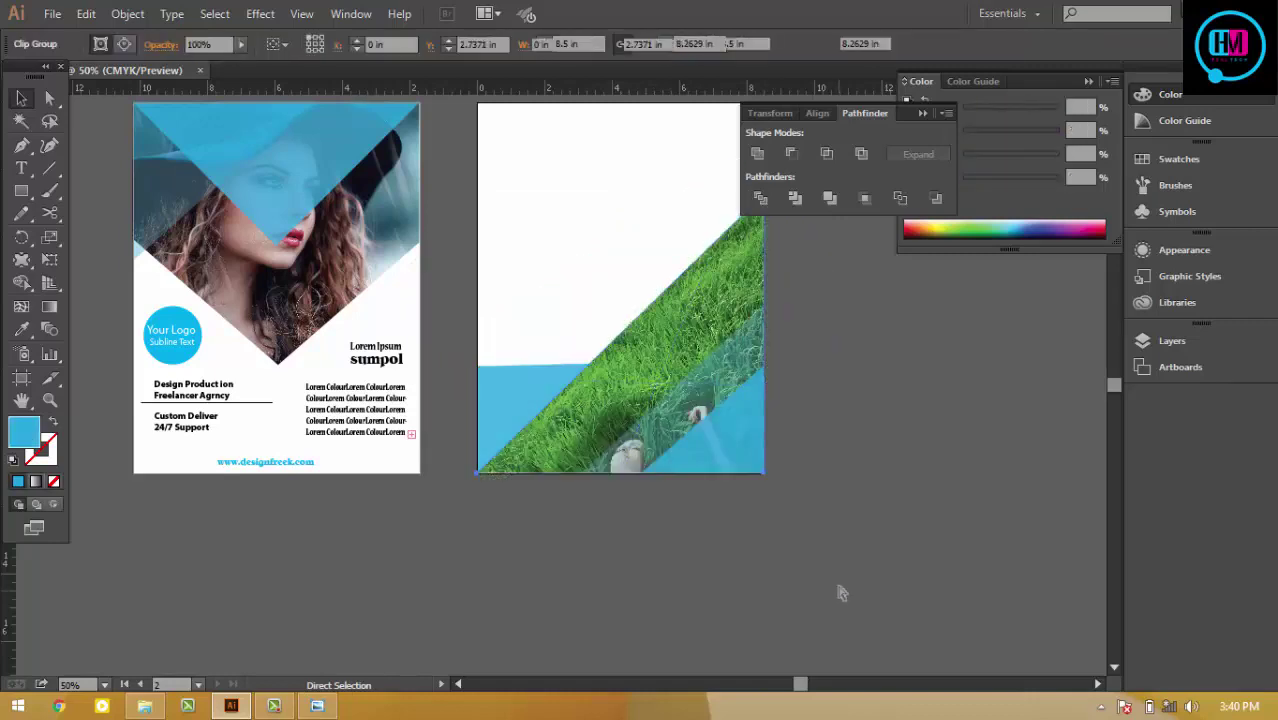
Step: Isolate the grass clip group and scale the grass photo up inside the diagonal band
key("v")
left_click(485, 392)
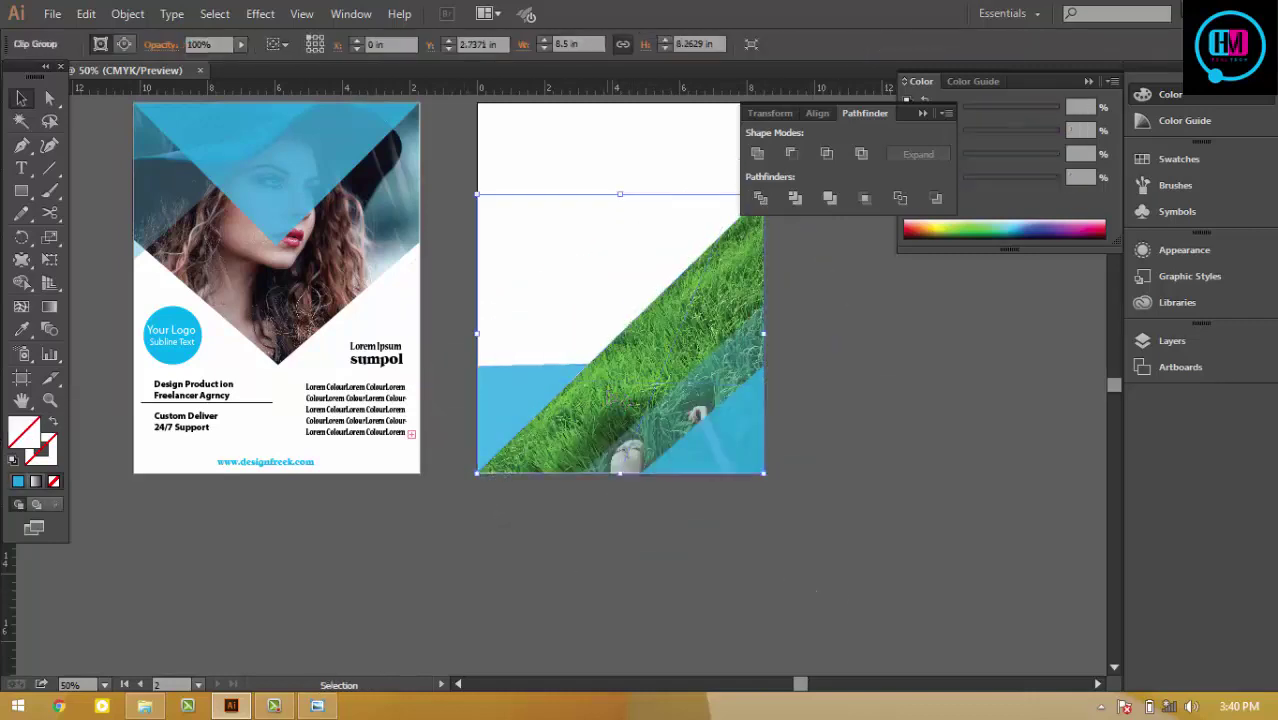
double_click(614, 402)
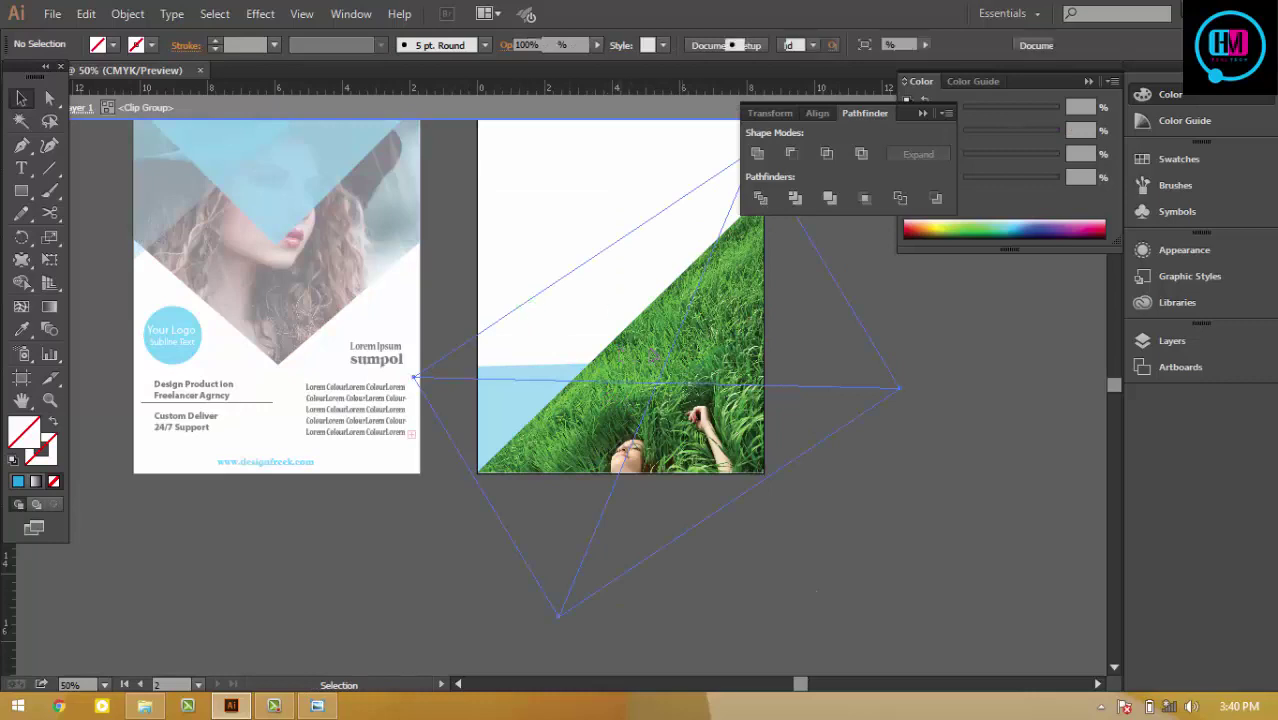
left_click(522, 308)
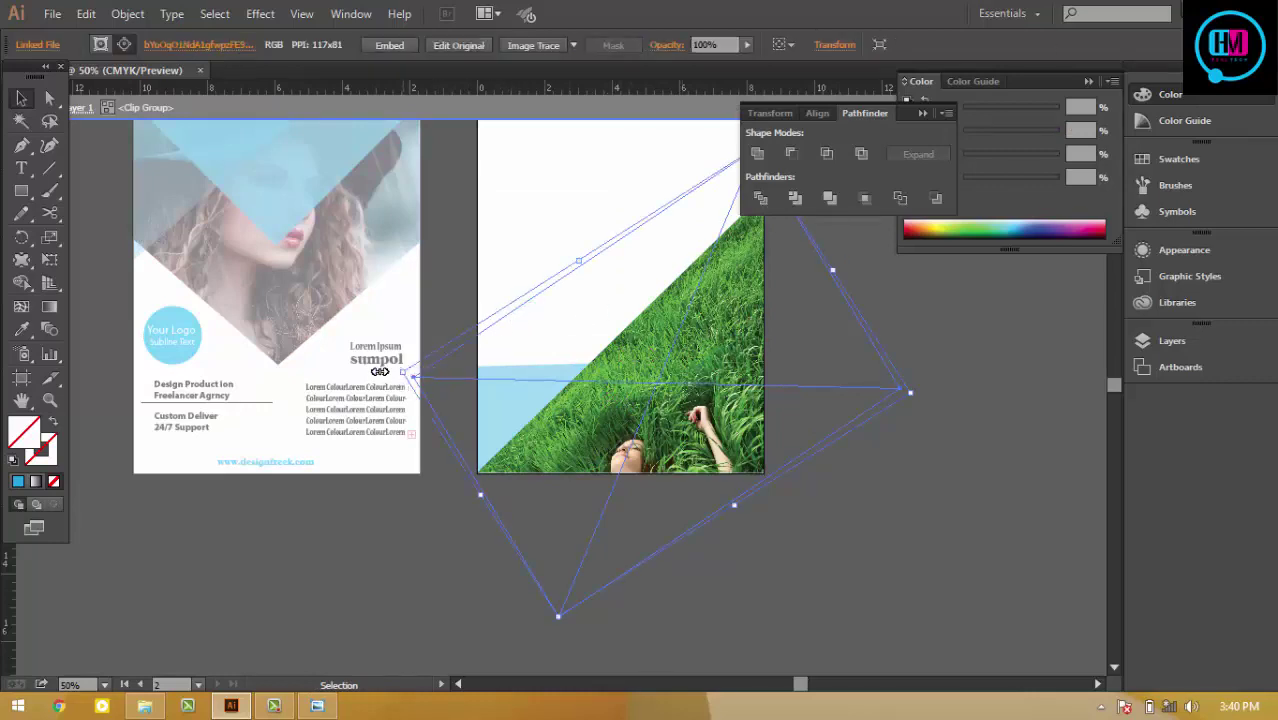
left_click_drag(380, 371, 252, 339)
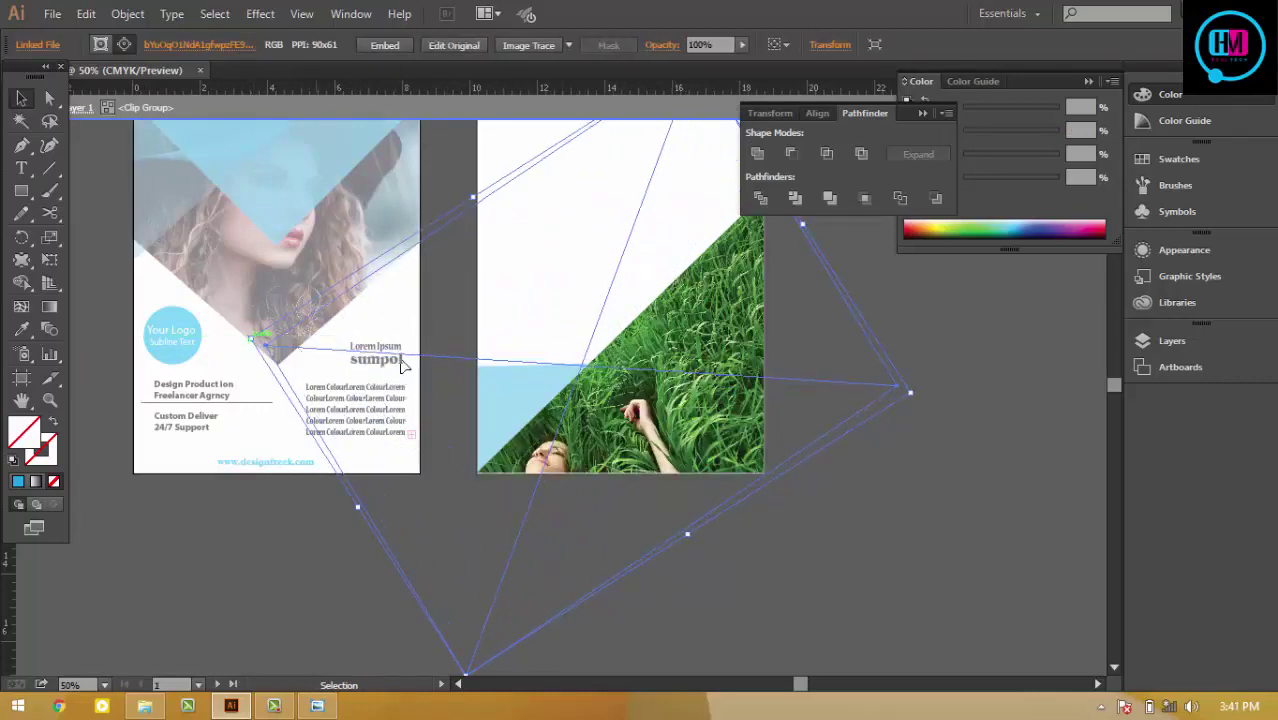
left_click(979, 428)
left_click(622, 295)
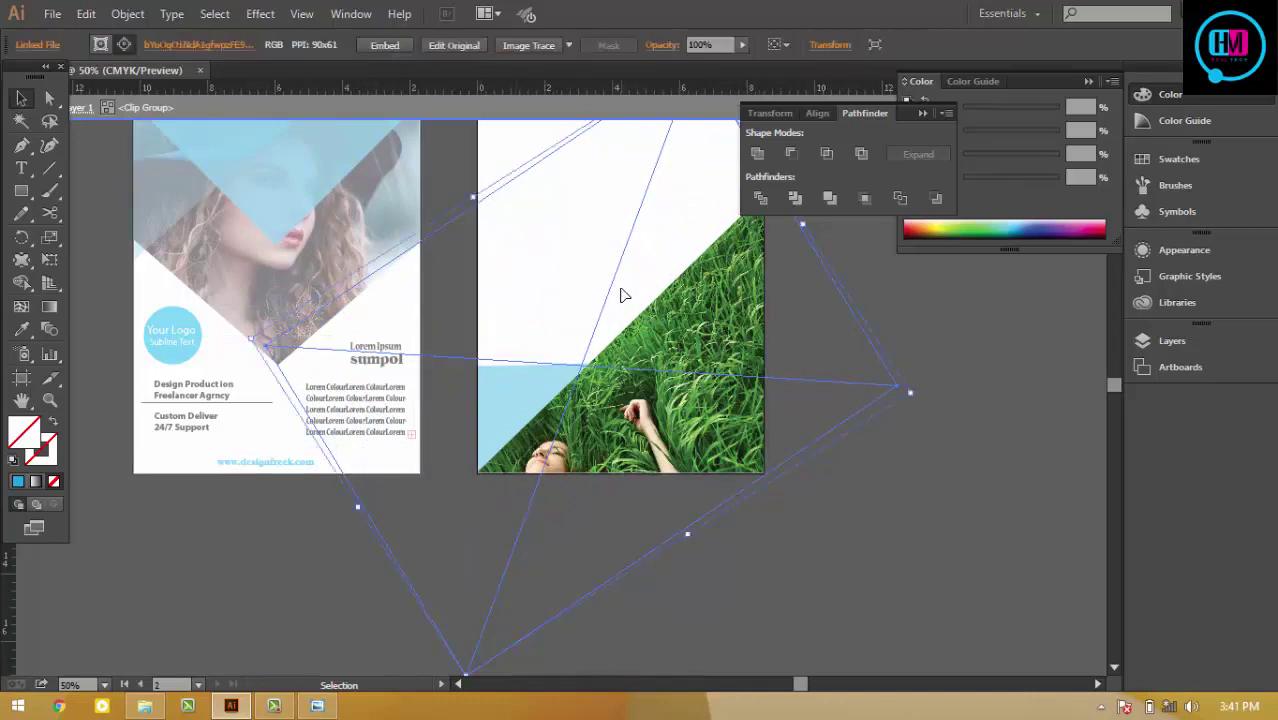
double_click(530, 420)
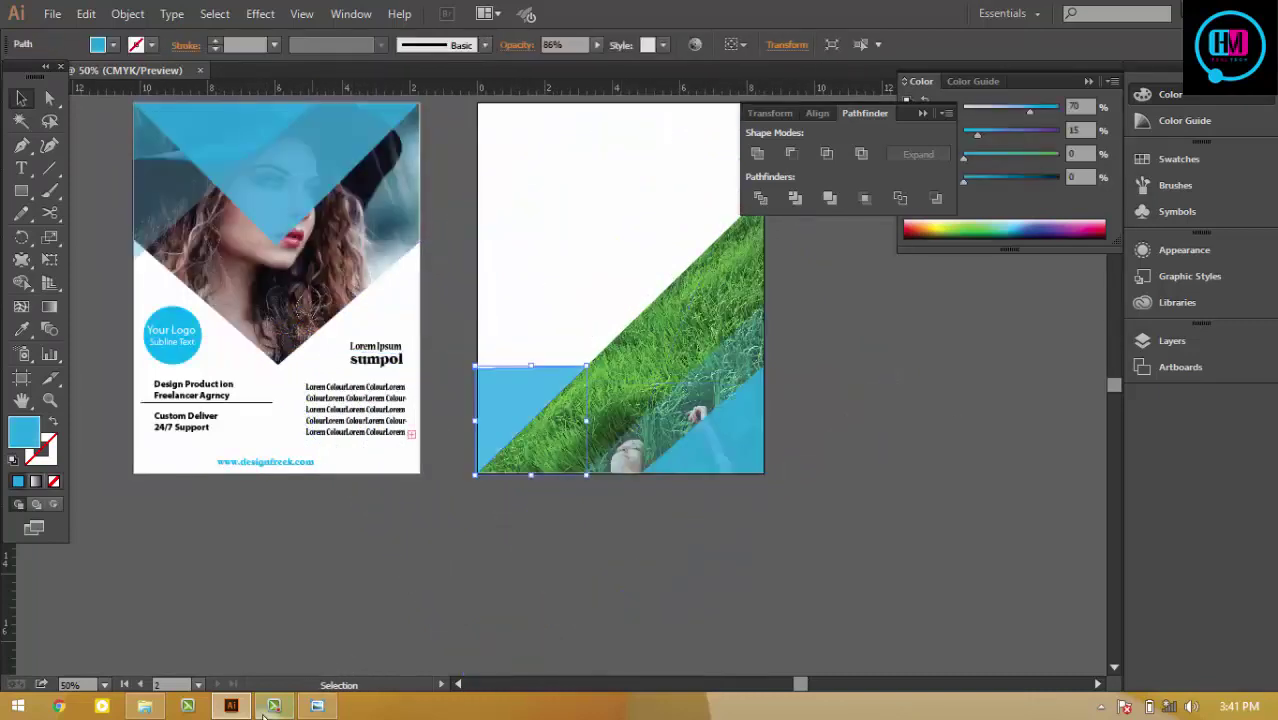